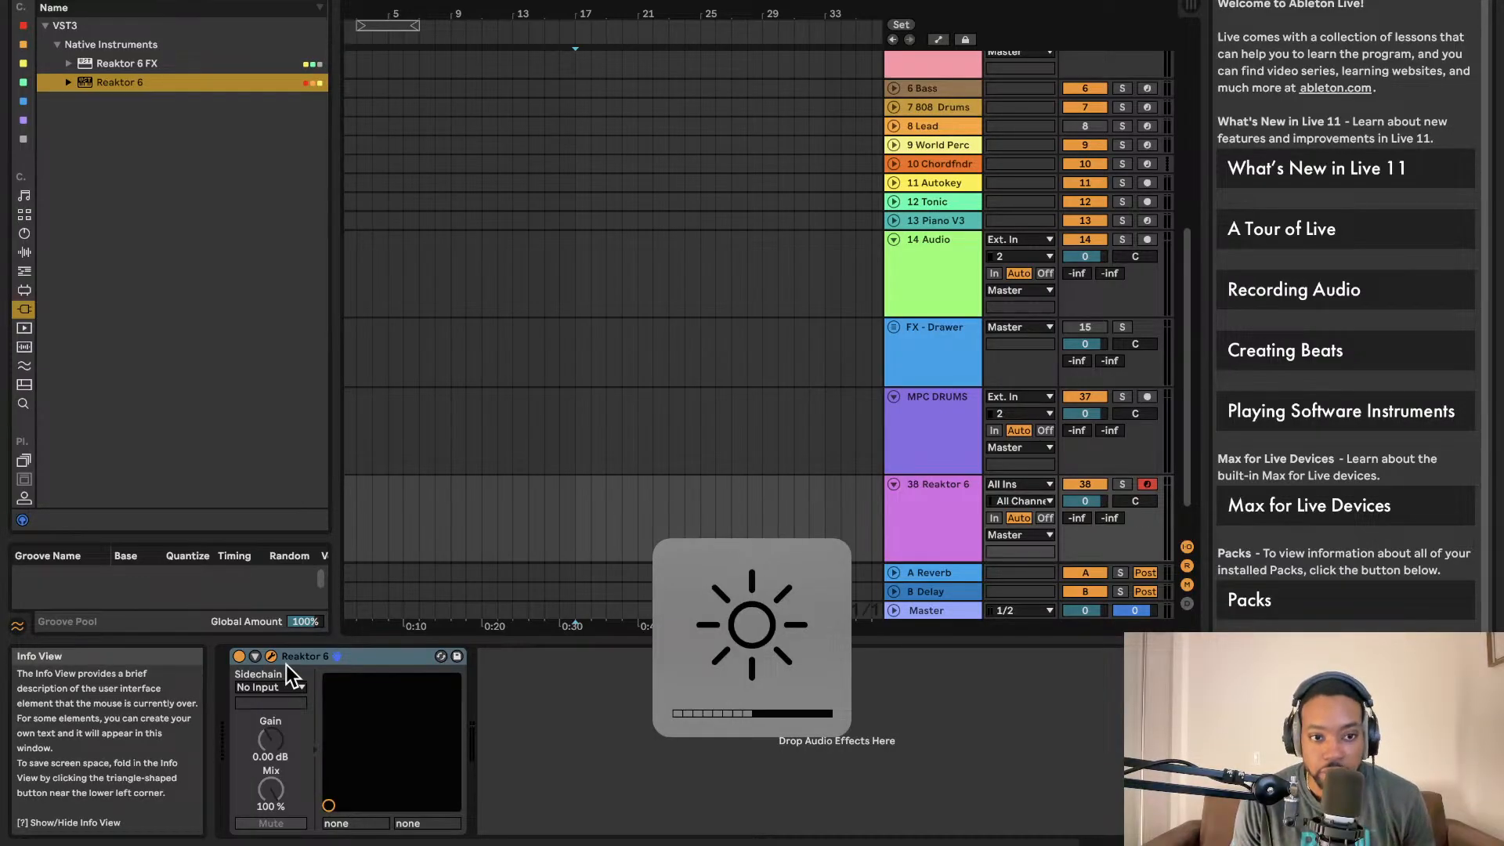
# - Open the Reaktor 6 plug-in editor and add the Bento Box Oscillator and Bento Box LFO blocks to the structure
pyautogui.click(272, 656)
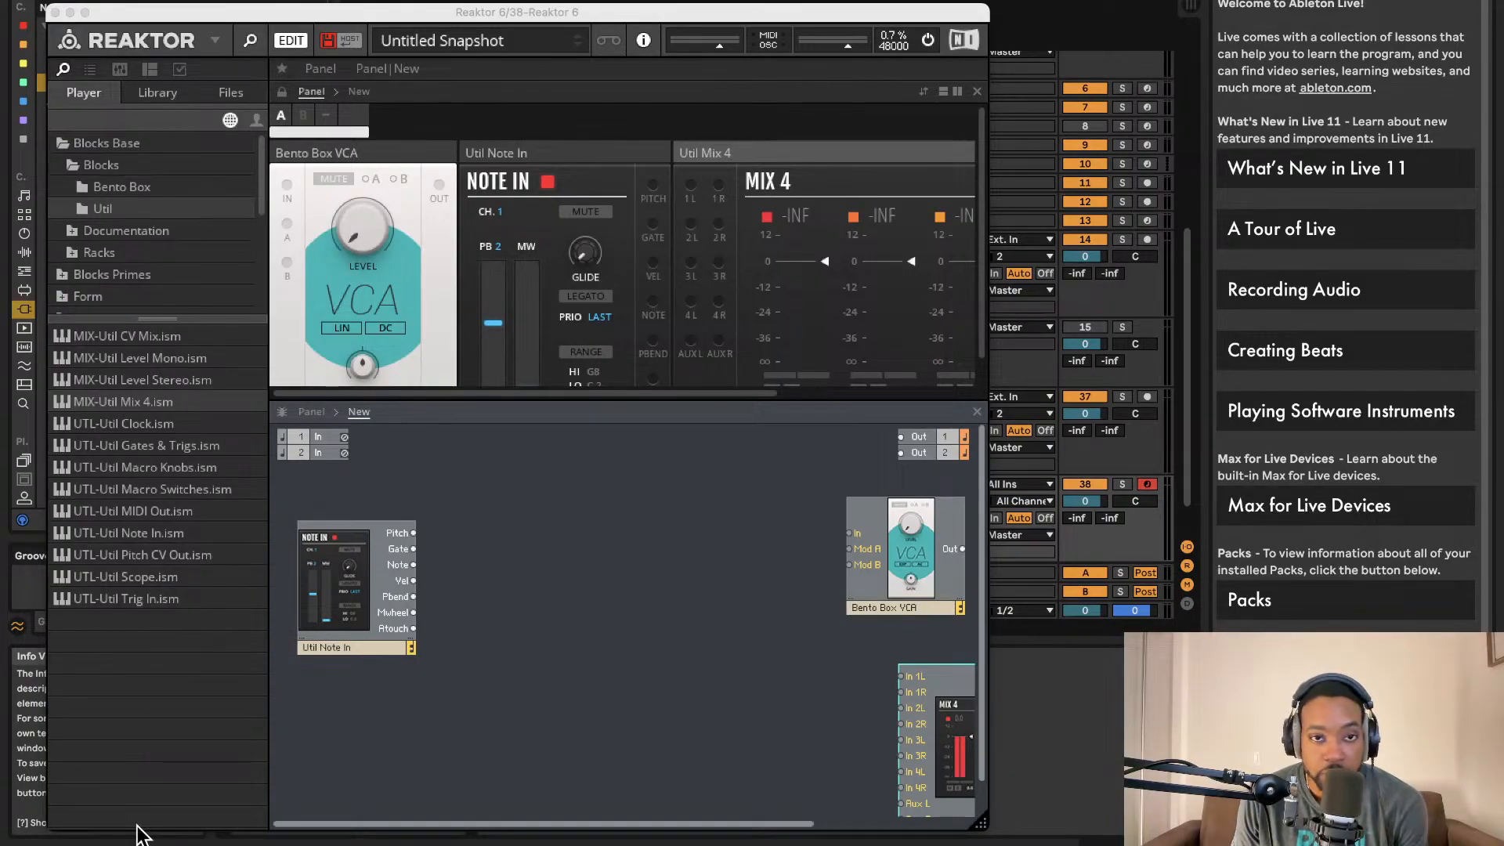
pyautogui.click(125, 188)
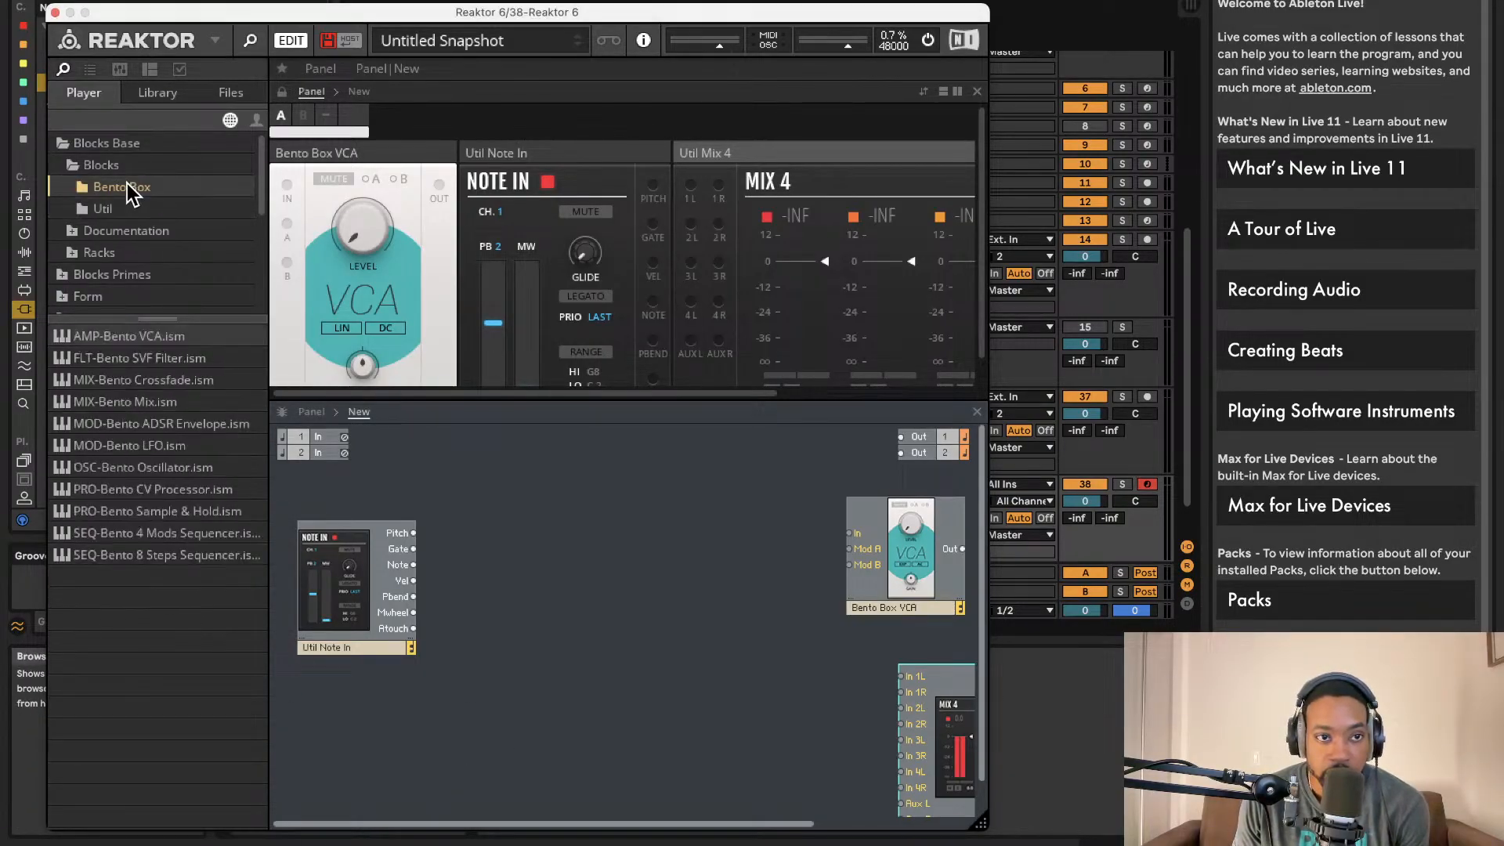
pyautogui.click(124, 205)
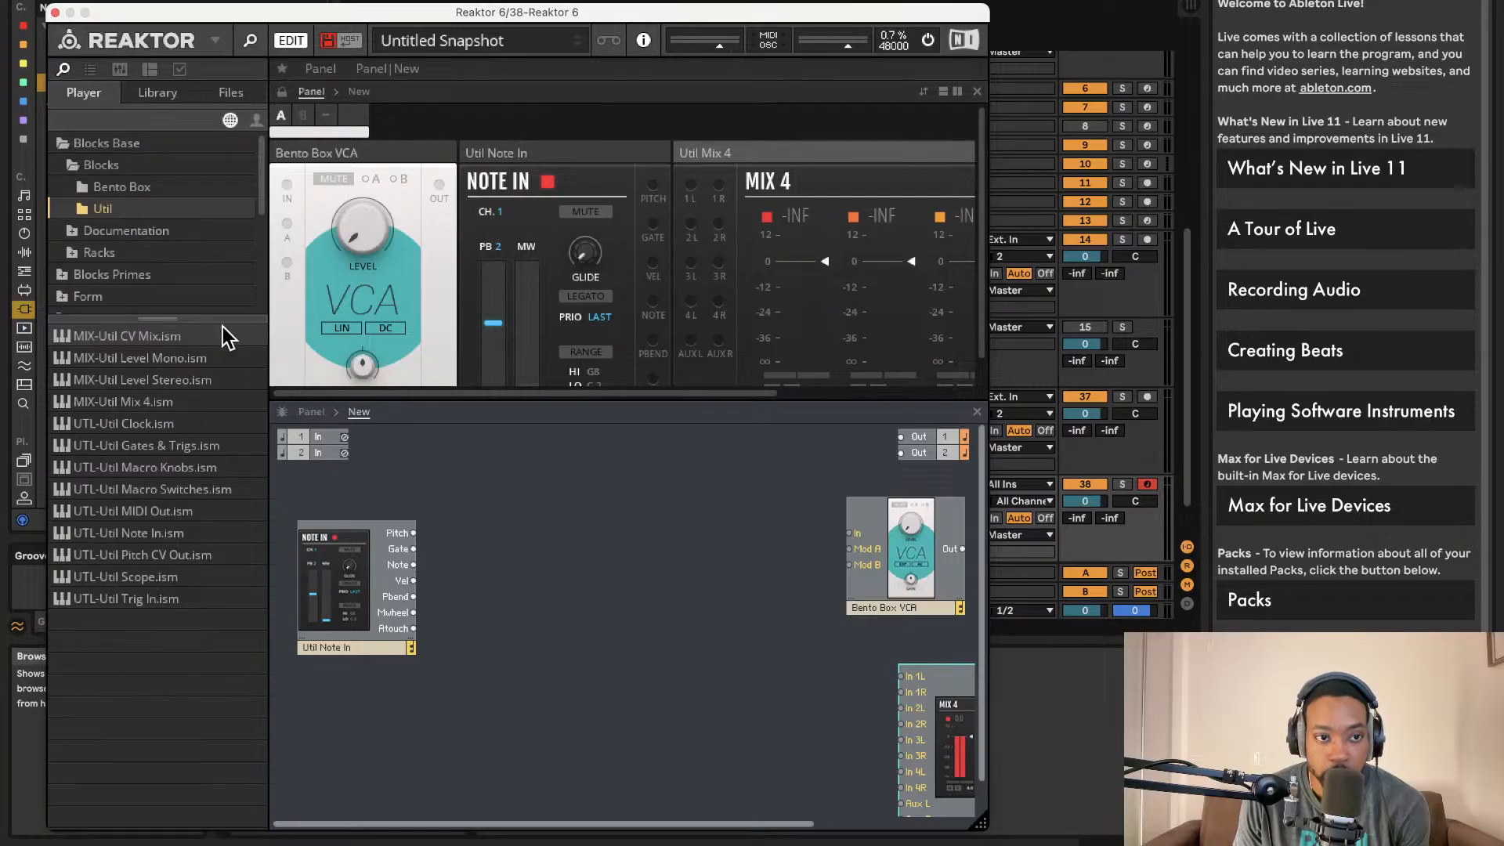
pyautogui.click(132, 191)
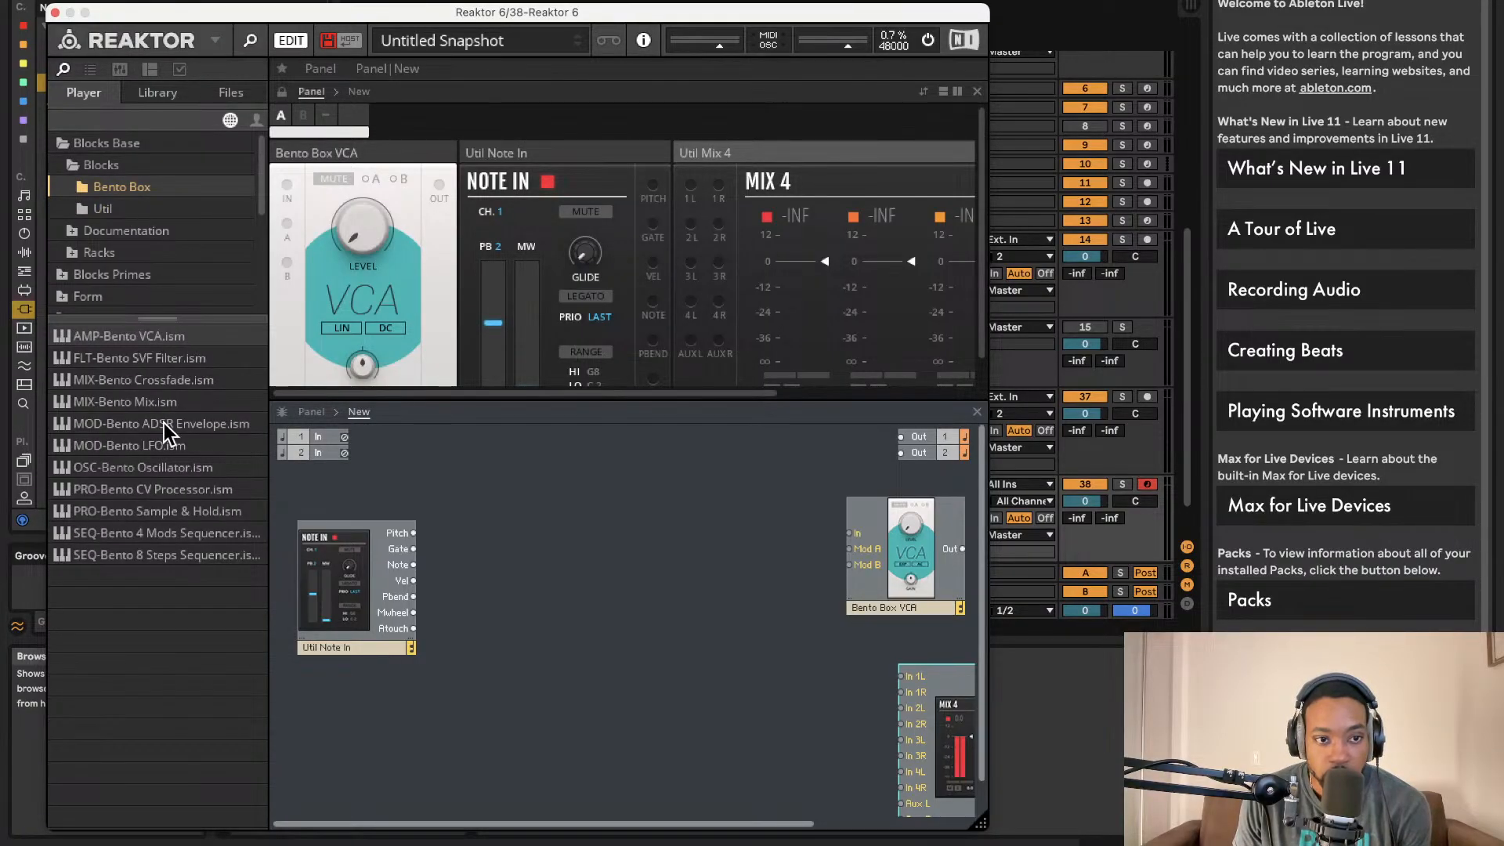
pyautogui.moveTo(159, 466); pyautogui.dragTo(590, 552)
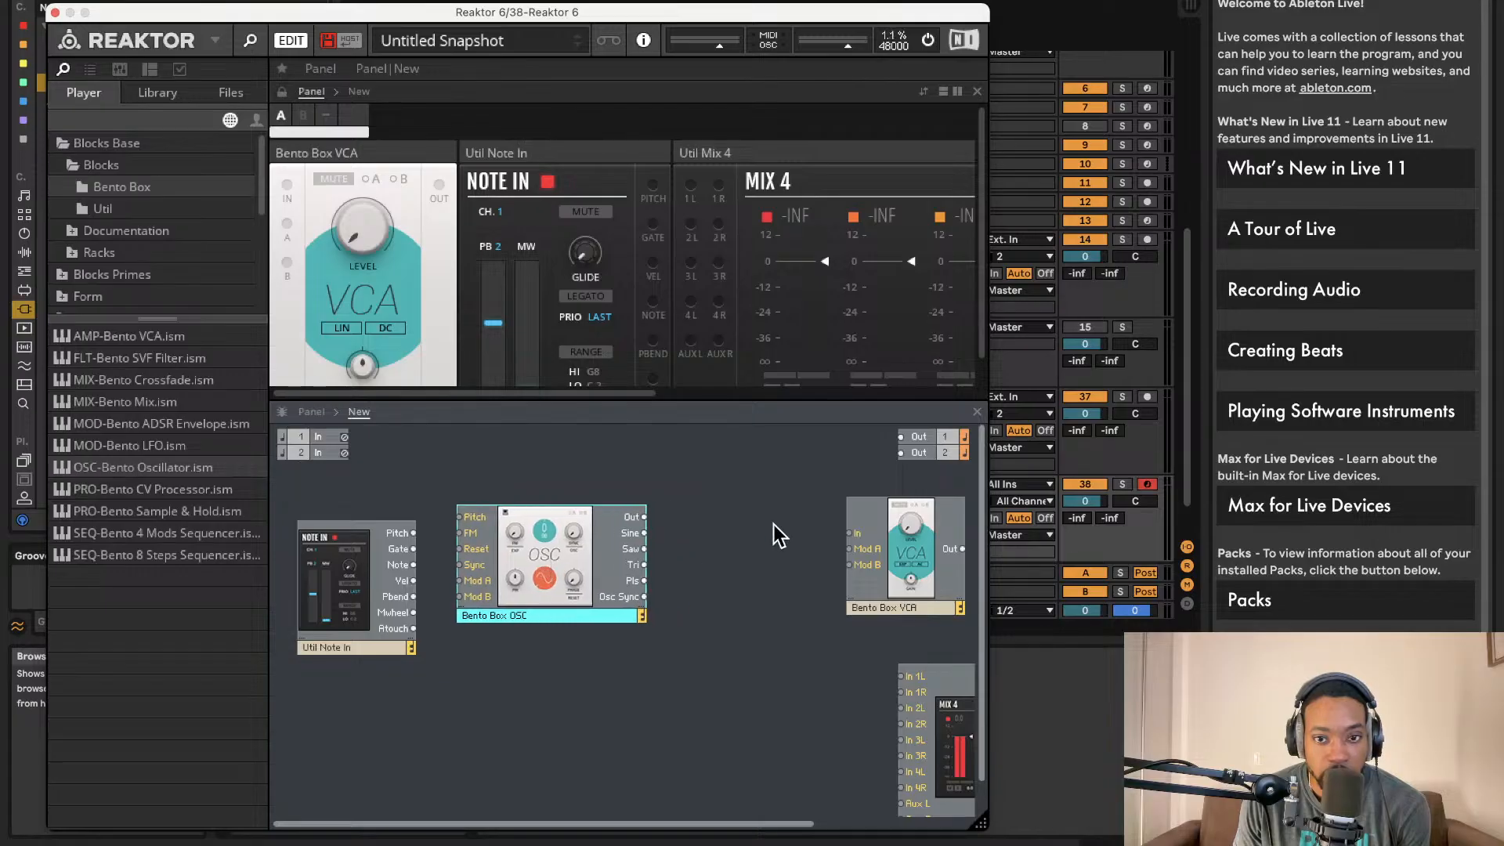
pyautogui.moveTo(979, 823); pyautogui.dragTo(1075, 829)
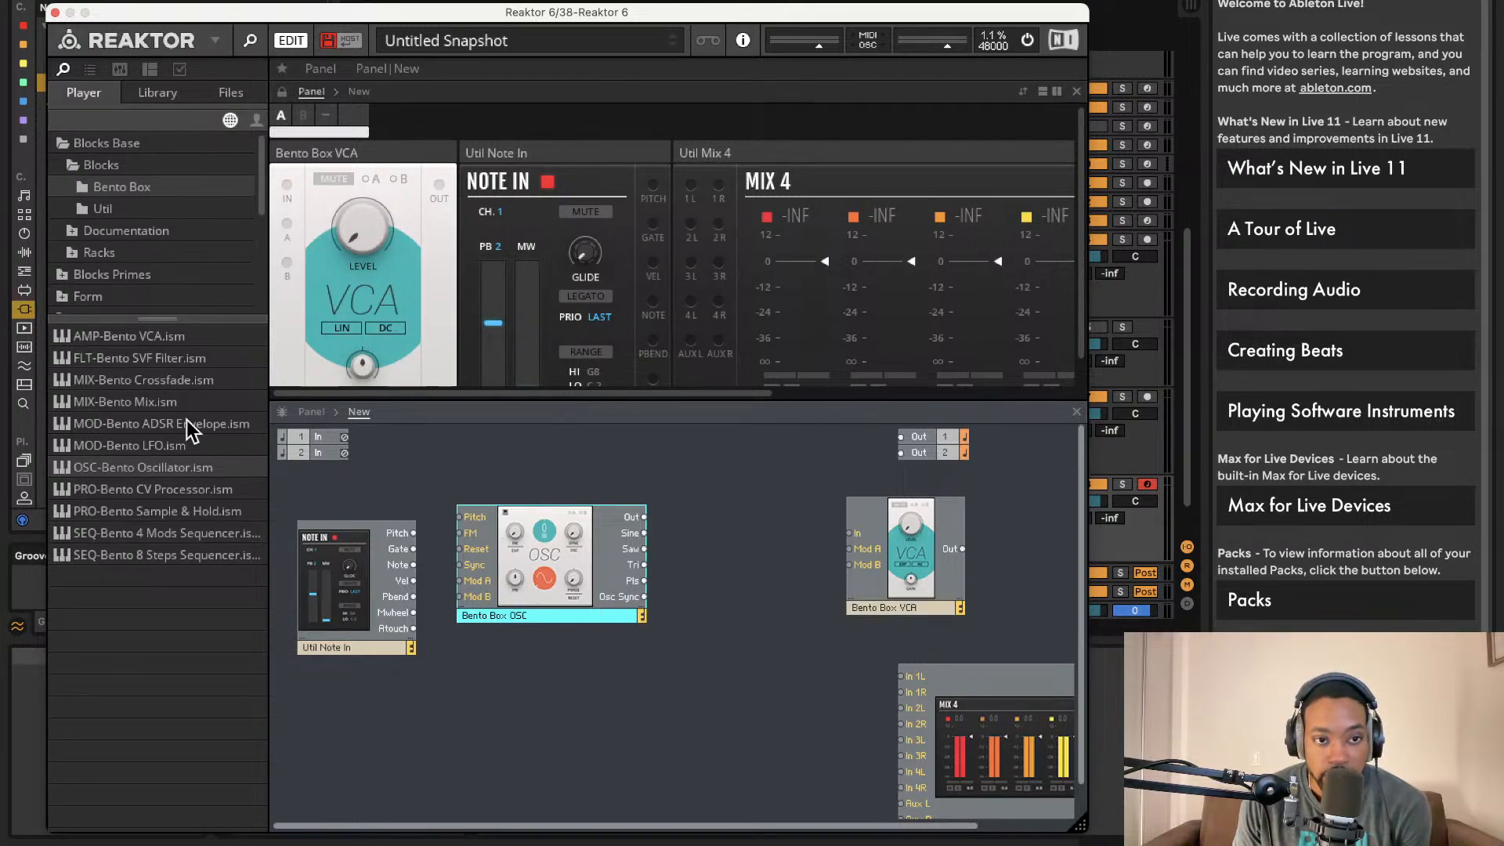
pyautogui.moveTo(164, 443); pyautogui.dragTo(415, 717)
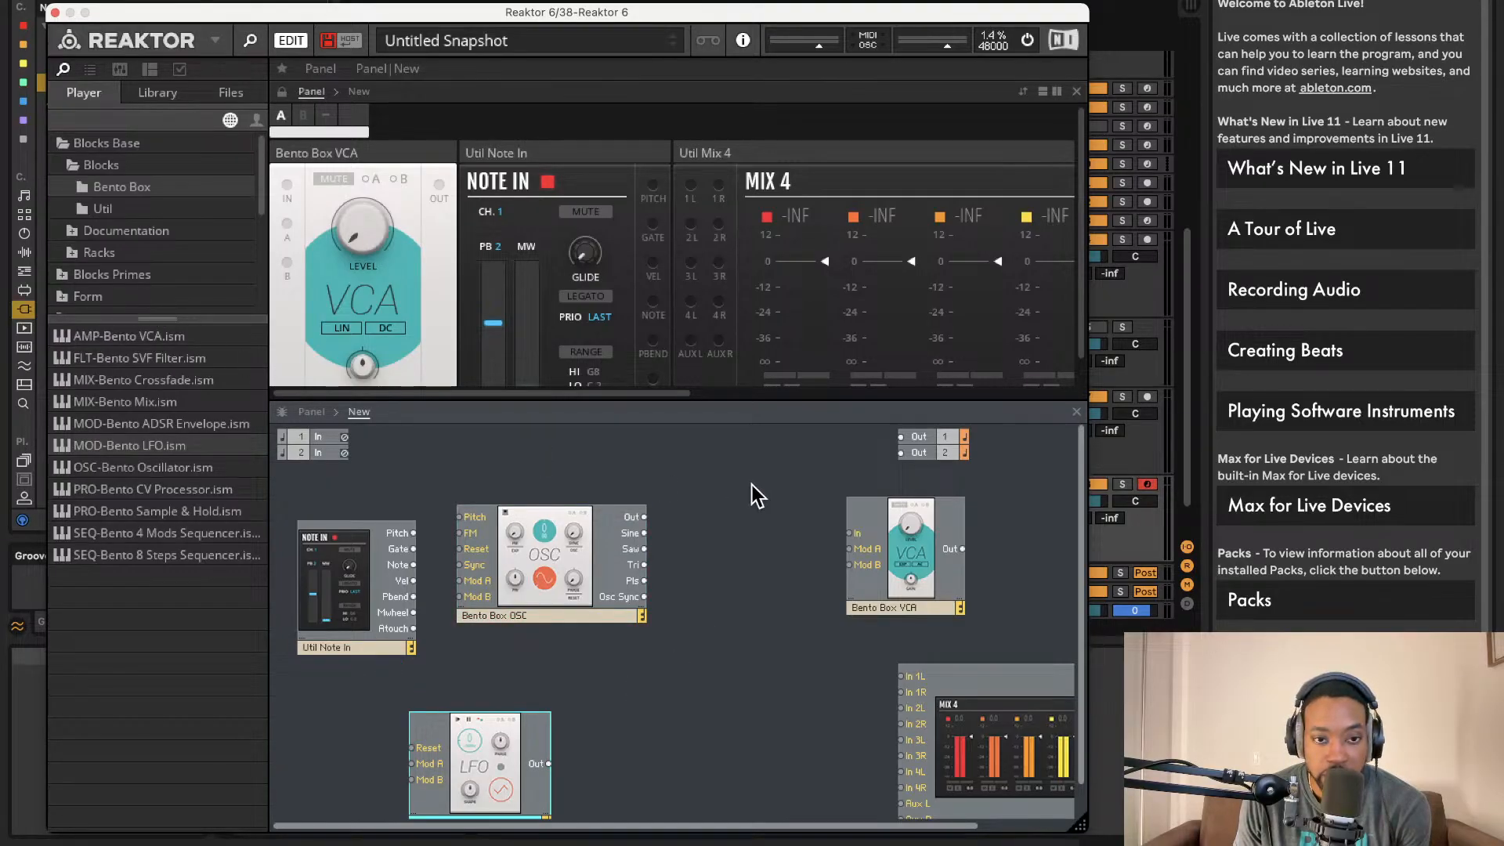
# - Move the Util Mix 4 panel into a second row beneath the other block panels
pyautogui.hscroll(8, 474, 231)
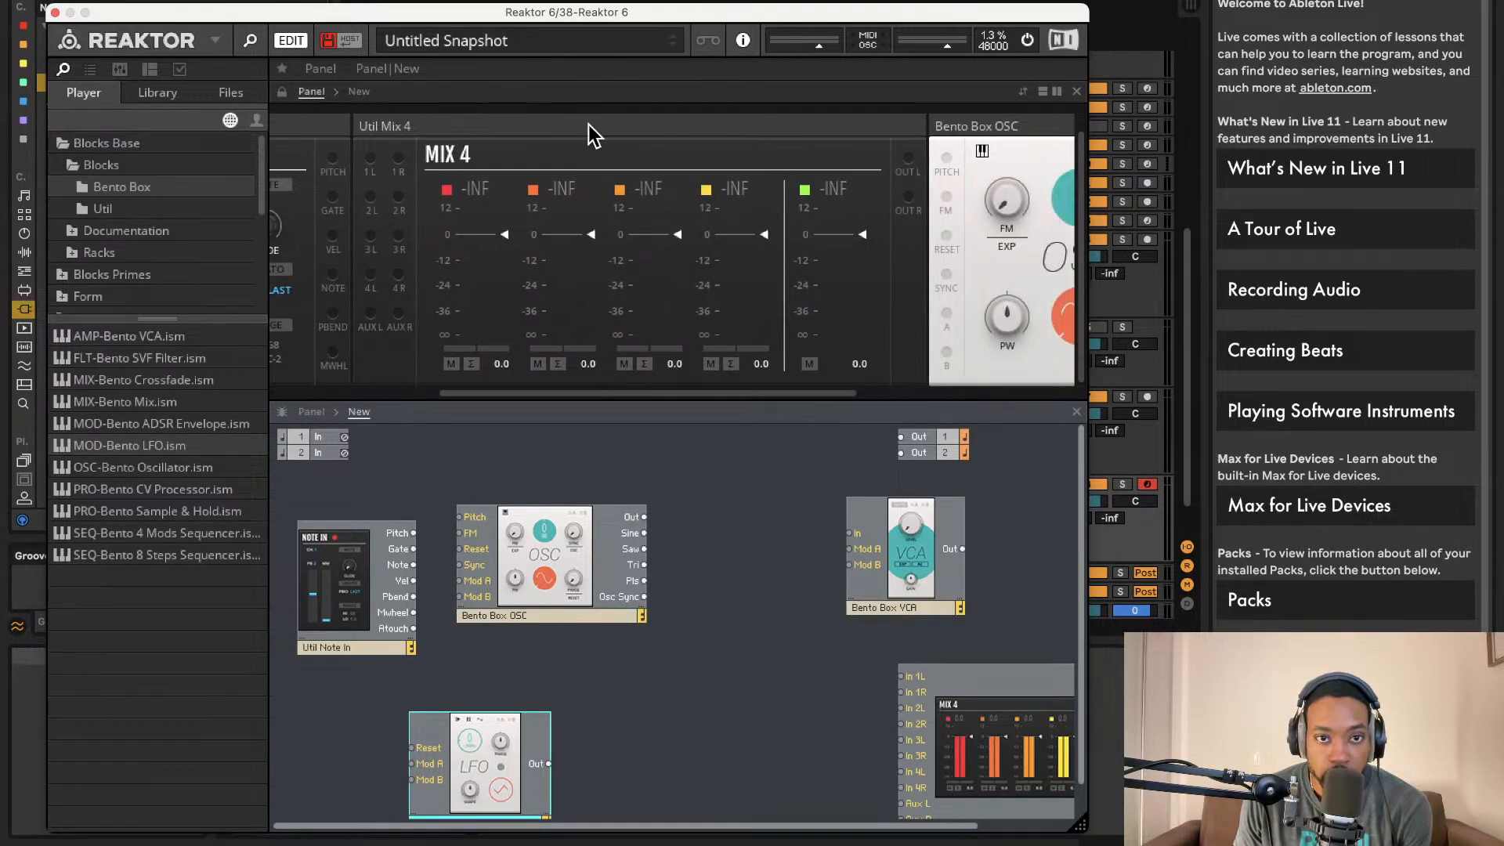
pyautogui.moveTo(593, 137); pyautogui.dragTo(619, 322)
pyautogui.hscroll(-2, 612, 145)
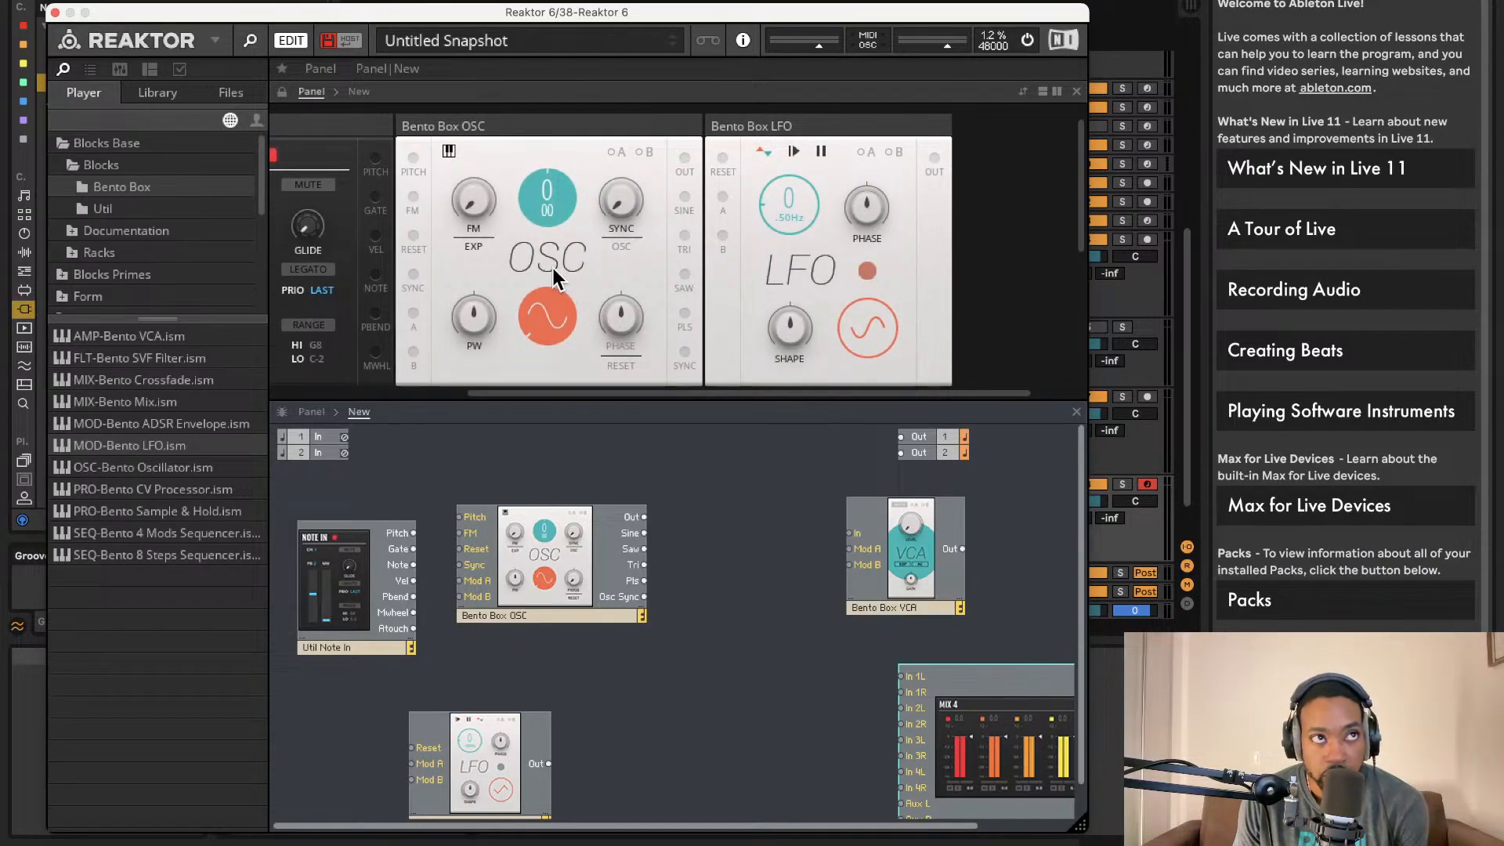
# - Set the Bento Box OSC waveform to sawtooth
pyautogui.scroll(1, 533, 332)
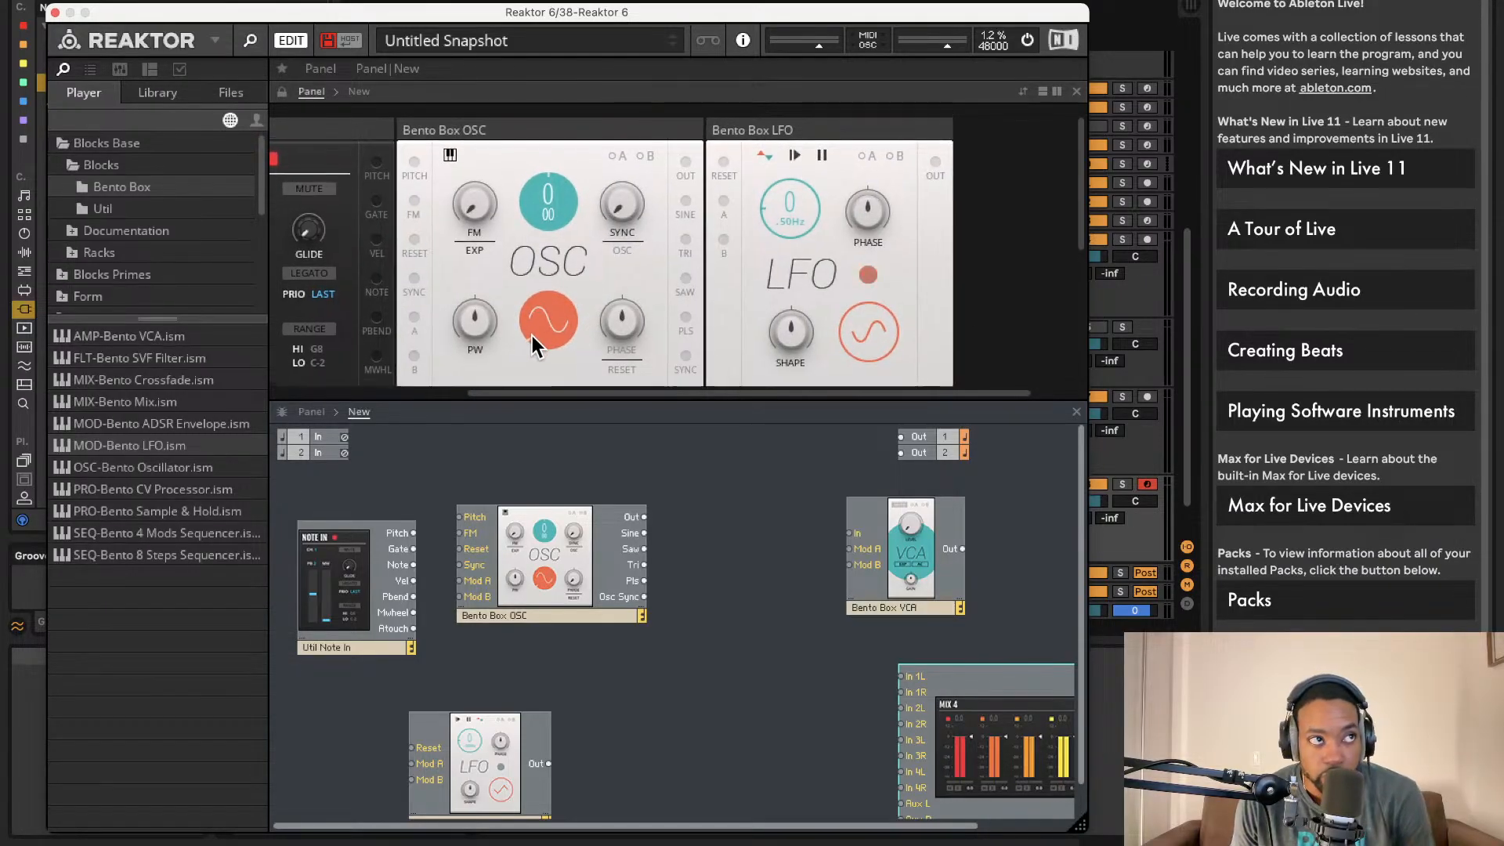
pyautogui.scroll(-1, 546, 326)
pyautogui.moveTo(547, 326); pyautogui.dragTo(456, 1)
pyautogui.scroll(1, 553, 354)
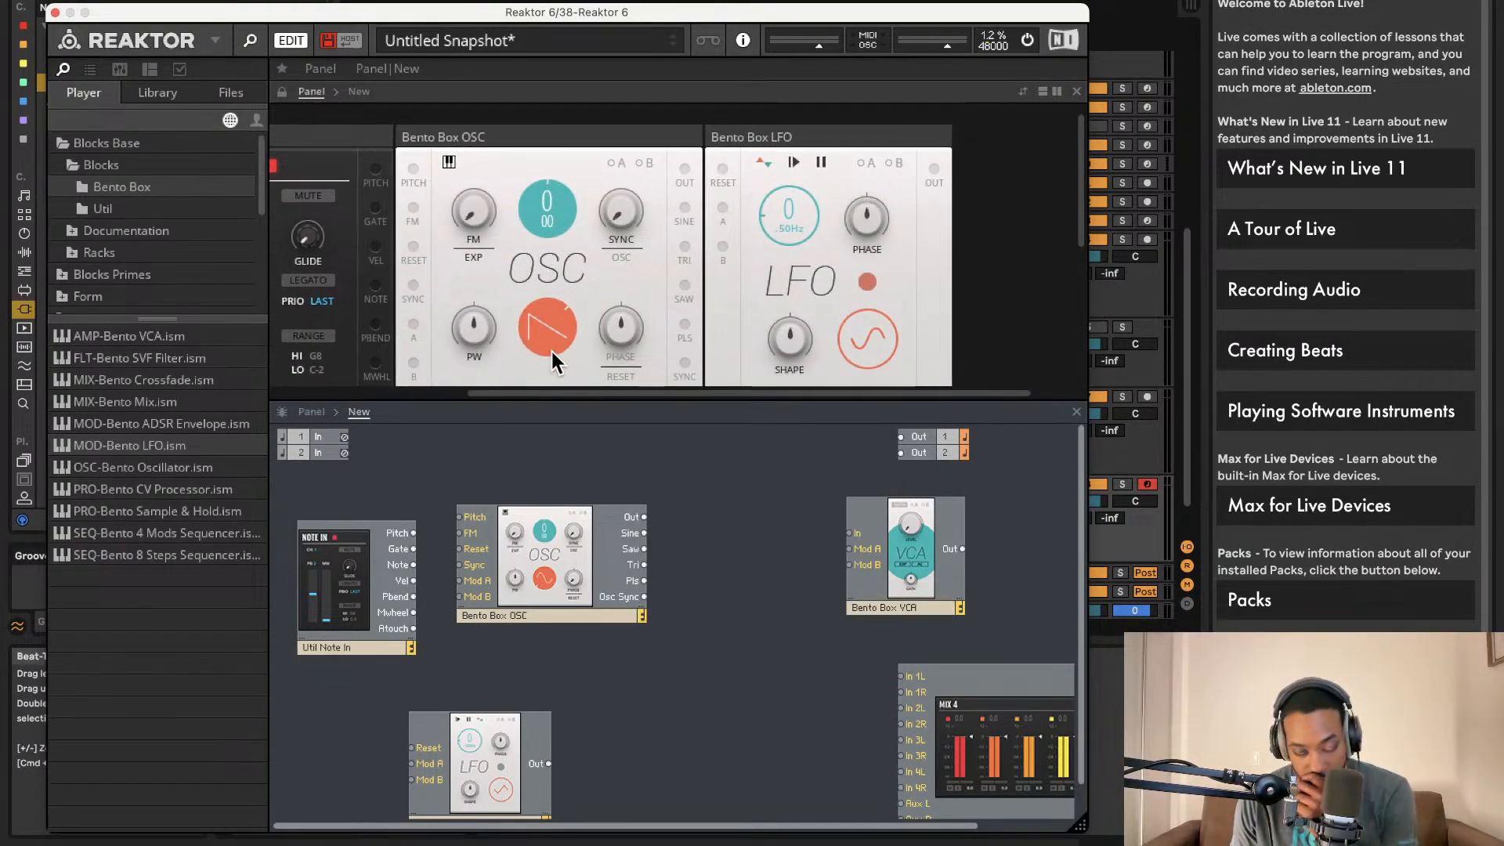
pyautogui.scroll(-1, 543, 347)
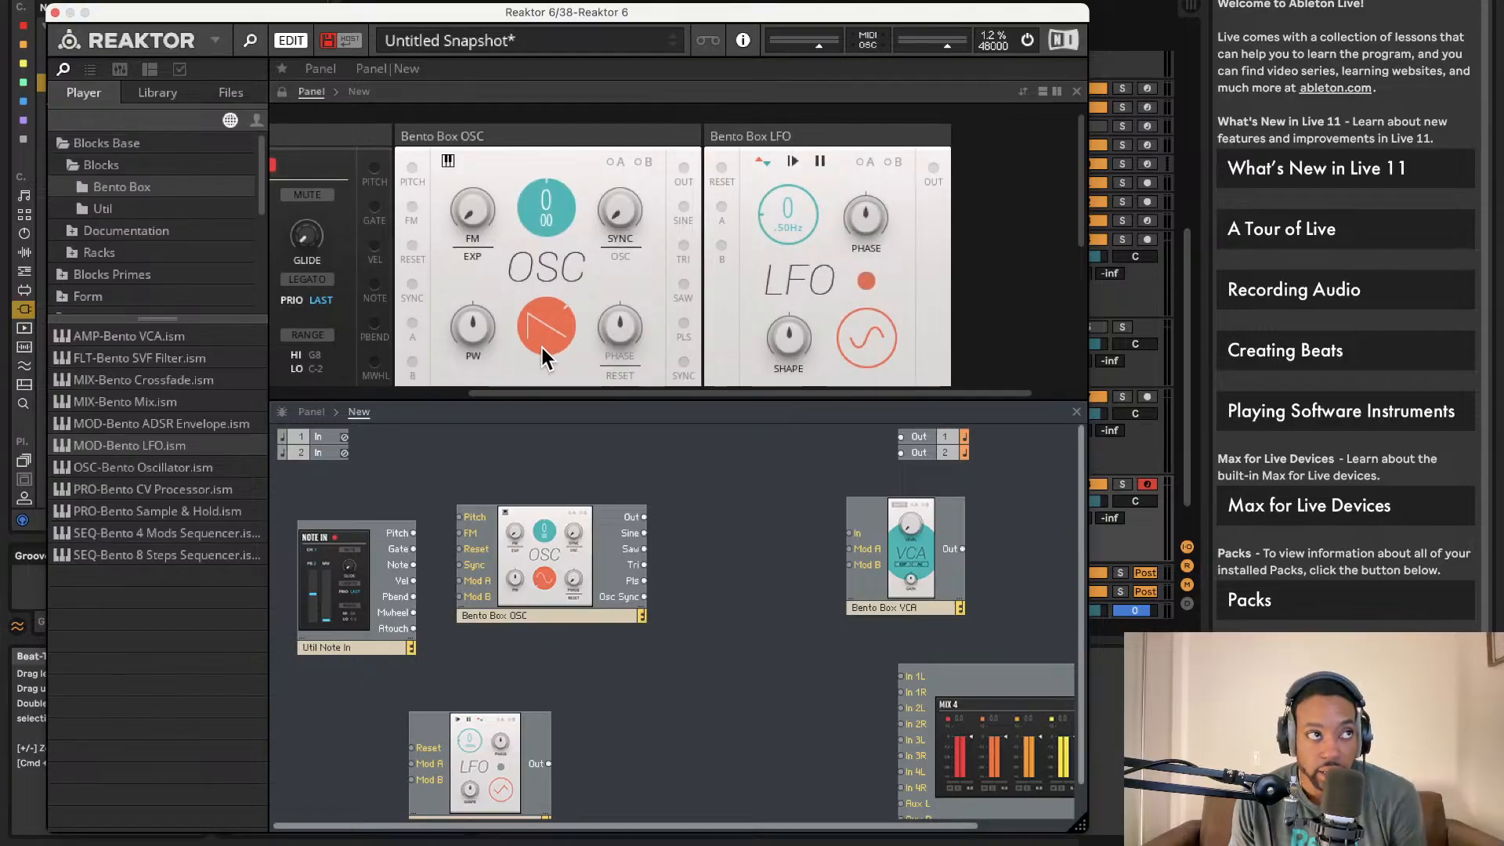
pyautogui.scroll(2, 585, 350)
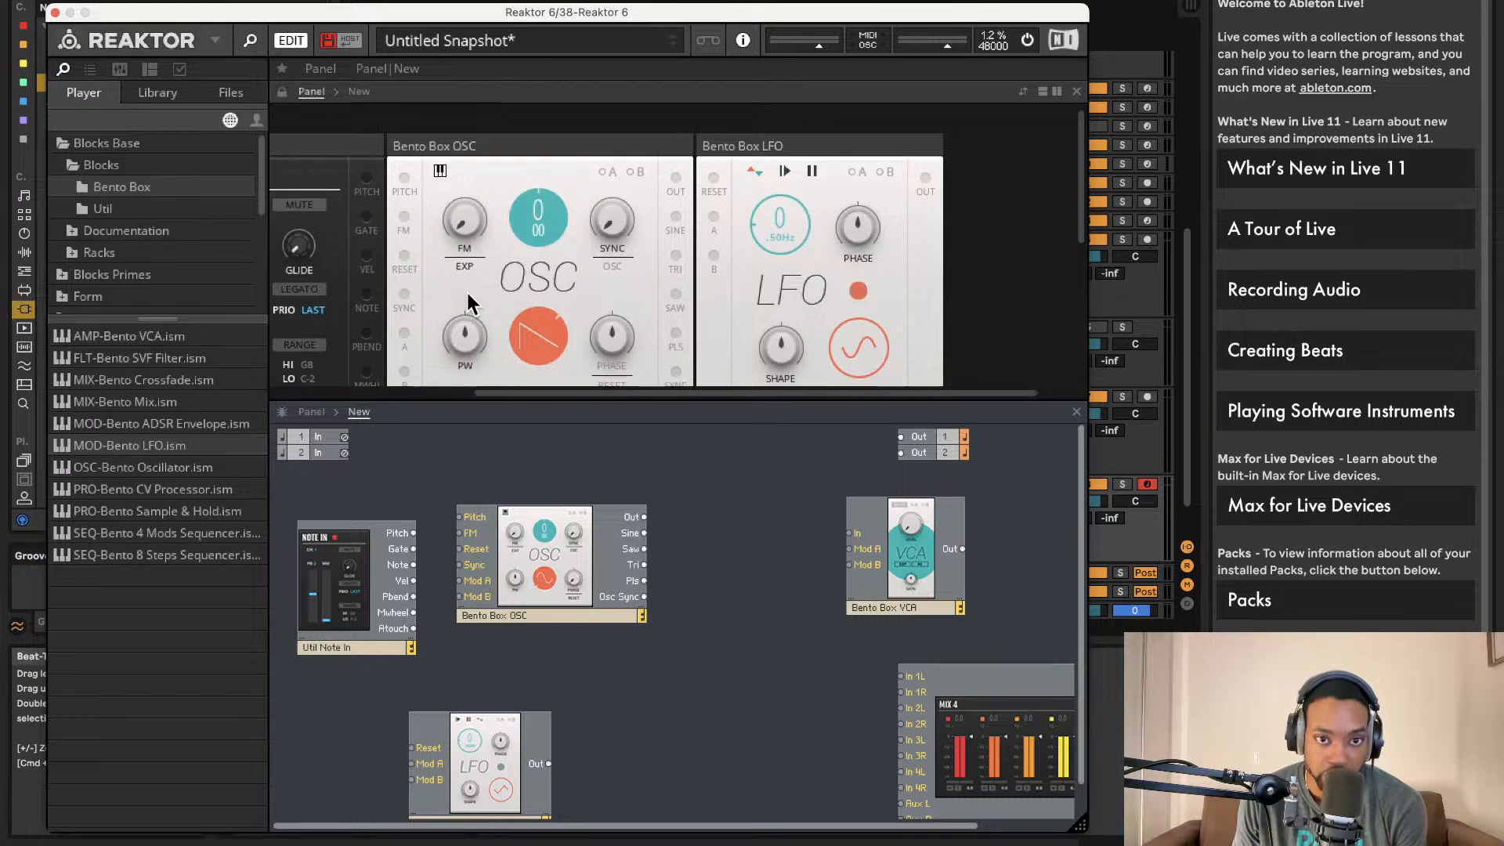
pyautogui.scroll(1, 471, 289)
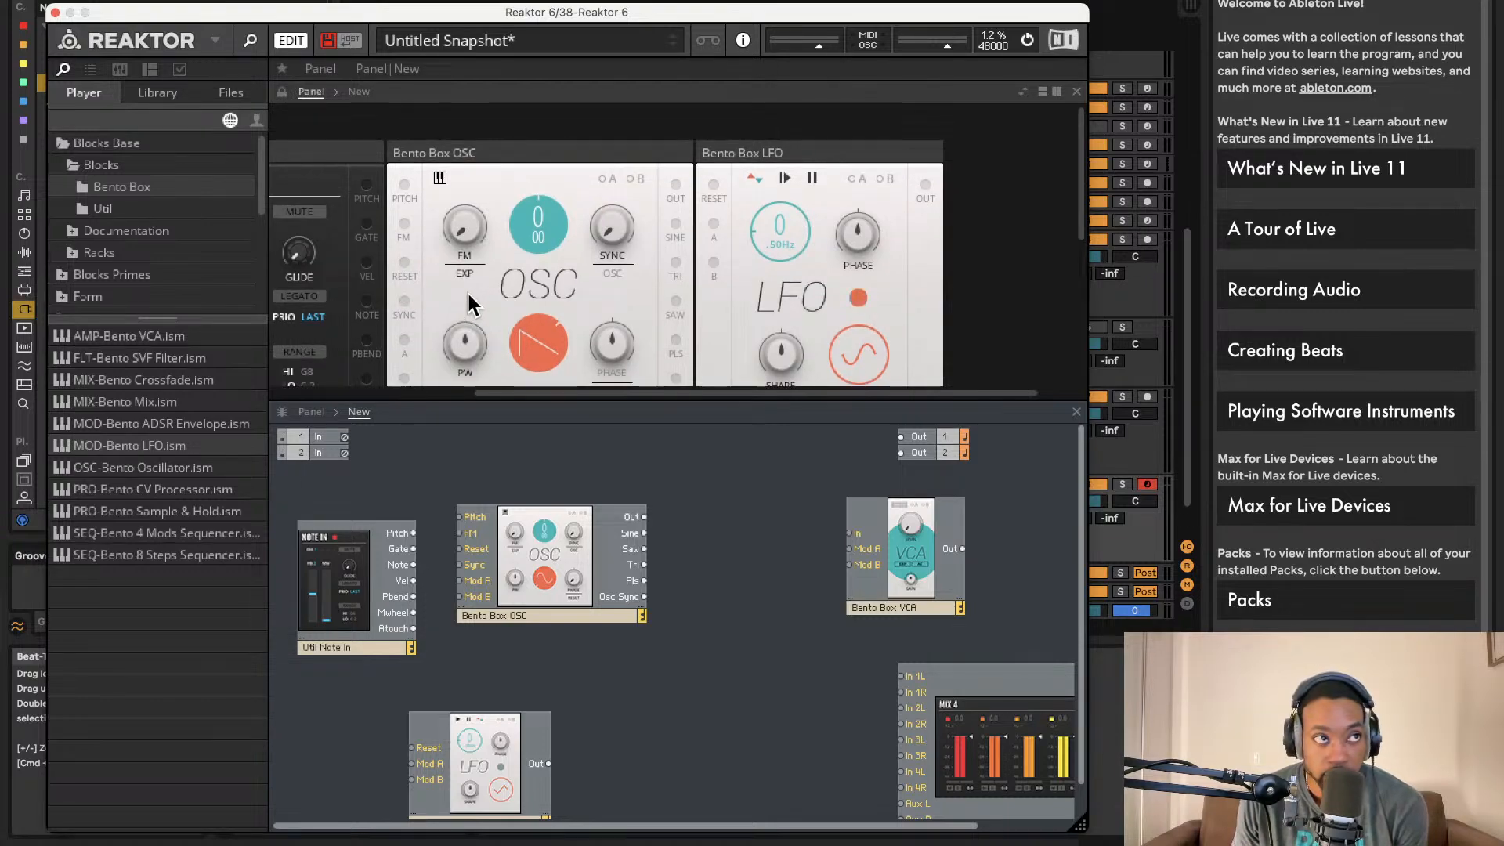
# - Route the oscillator's output to Out 1 and Out 2 at a lower output level, and connect Note In Pitch to the oscillator's Pitch input
pyautogui.moveTo(644, 517); pyautogui.dragTo(920, 427)
pyautogui.moveTo(948, 55); pyautogui.dragTo(920, 54)
pyautogui.moveTo(644, 514); pyautogui.dragTo(912, 448)
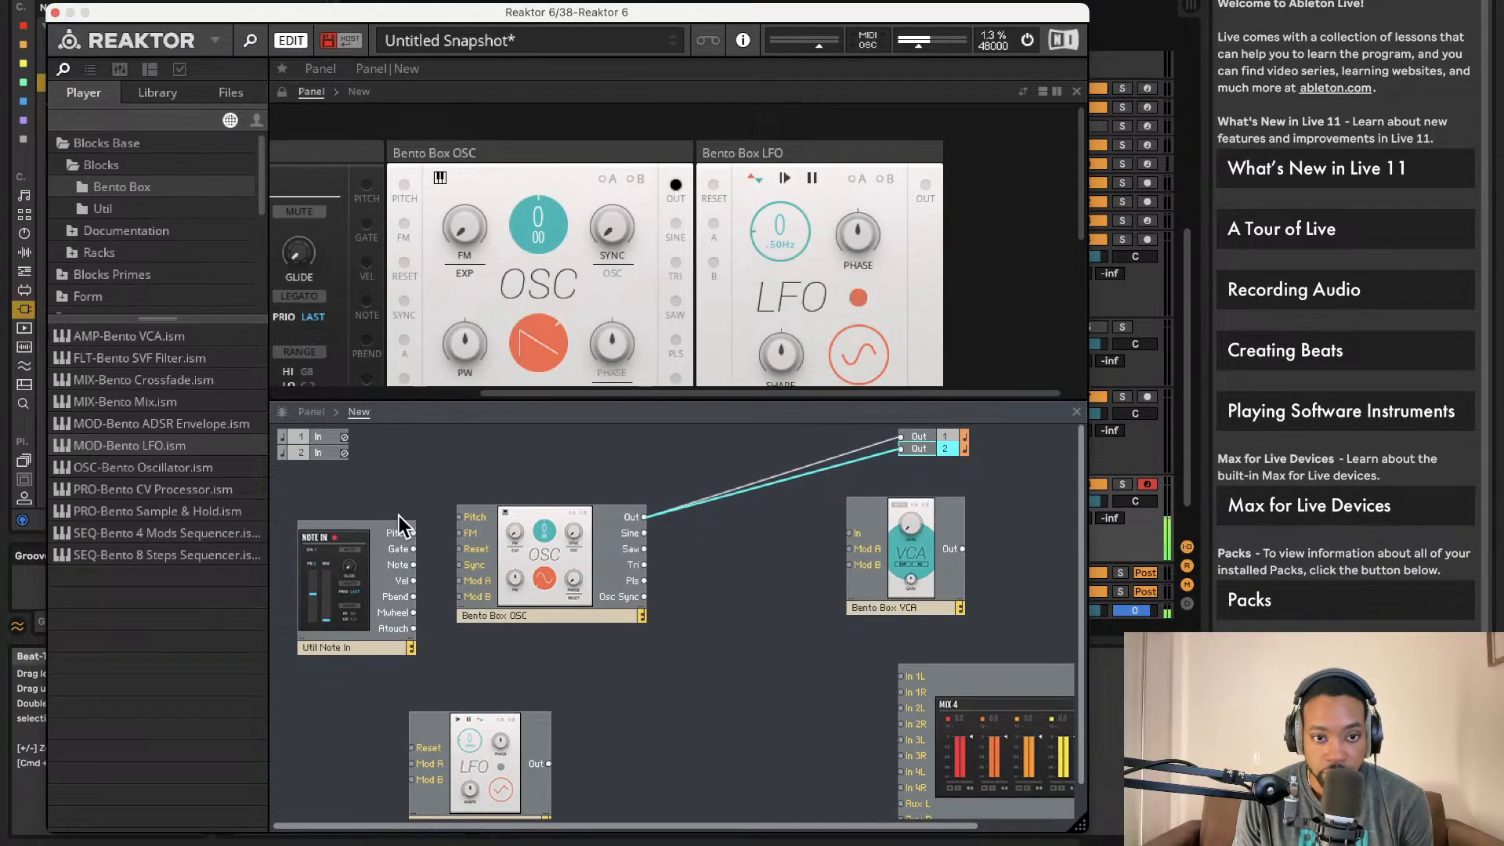
pyautogui.moveTo(475, 522); pyautogui.dragTo(413, 523)
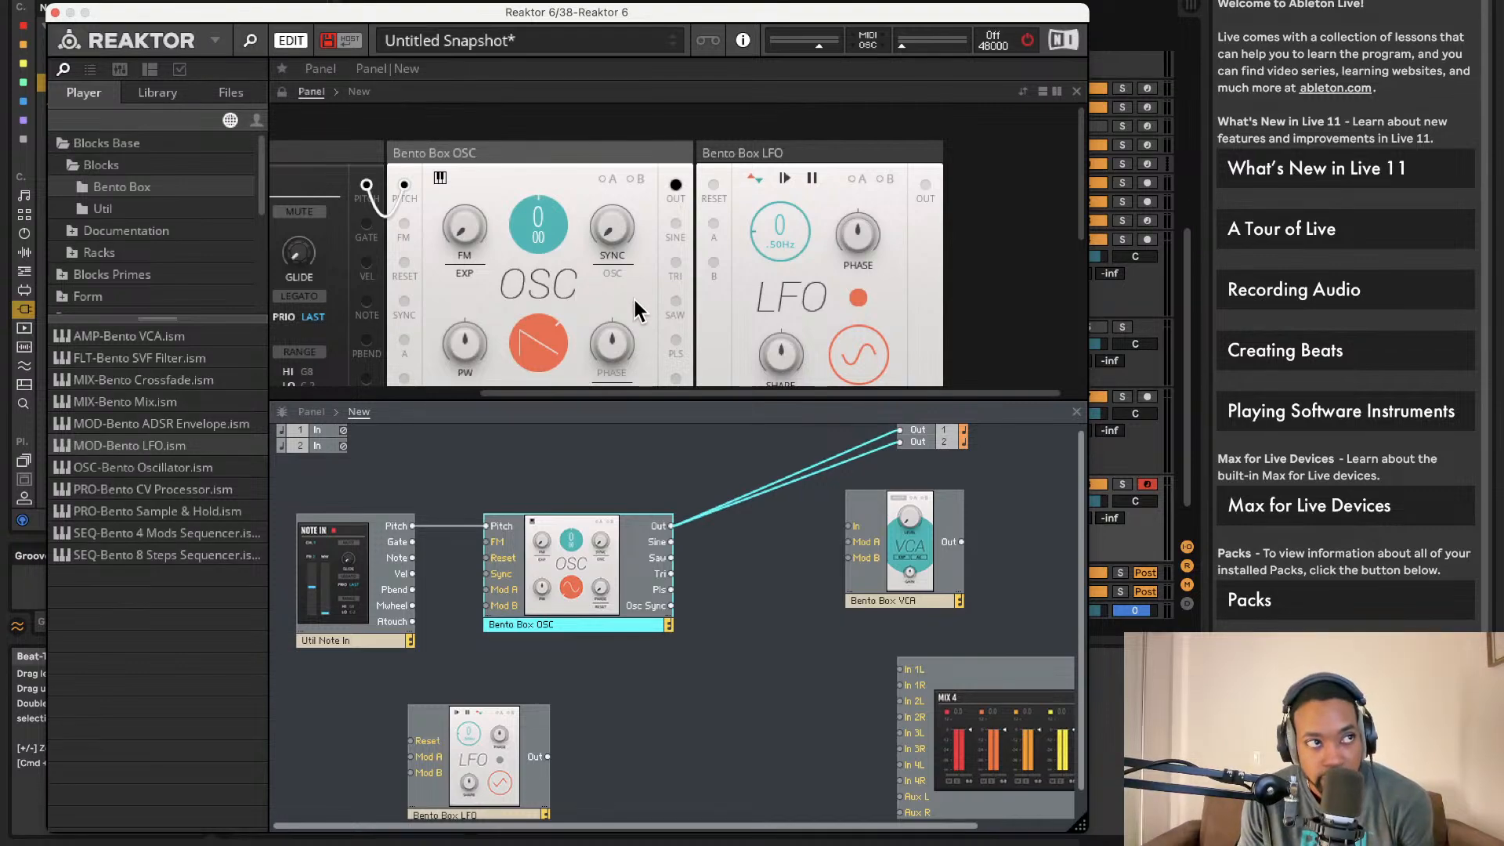
# - Insert a Bento Box SVF filter between the oscillator and VCA, and send the VCA output to Out 1 and Out 2 with the audio engine on
pyautogui.moveTo(188, 359); pyautogui.dragTo(652, 539)
pyautogui.moveTo(868, 639); pyautogui.dragTo(852, 526)
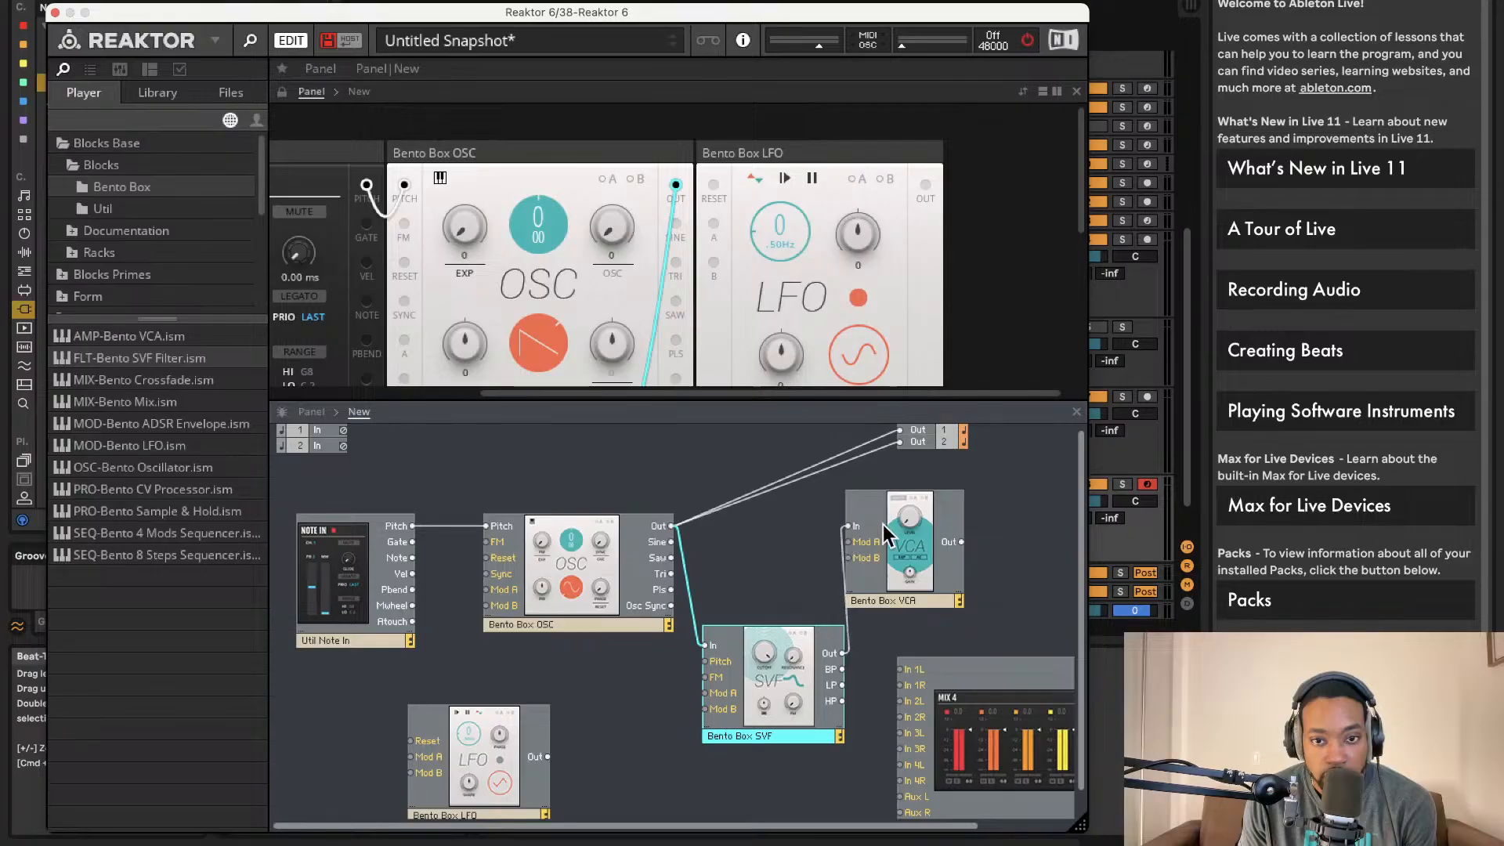
pyautogui.moveTo(962, 542); pyautogui.dragTo(901, 430)
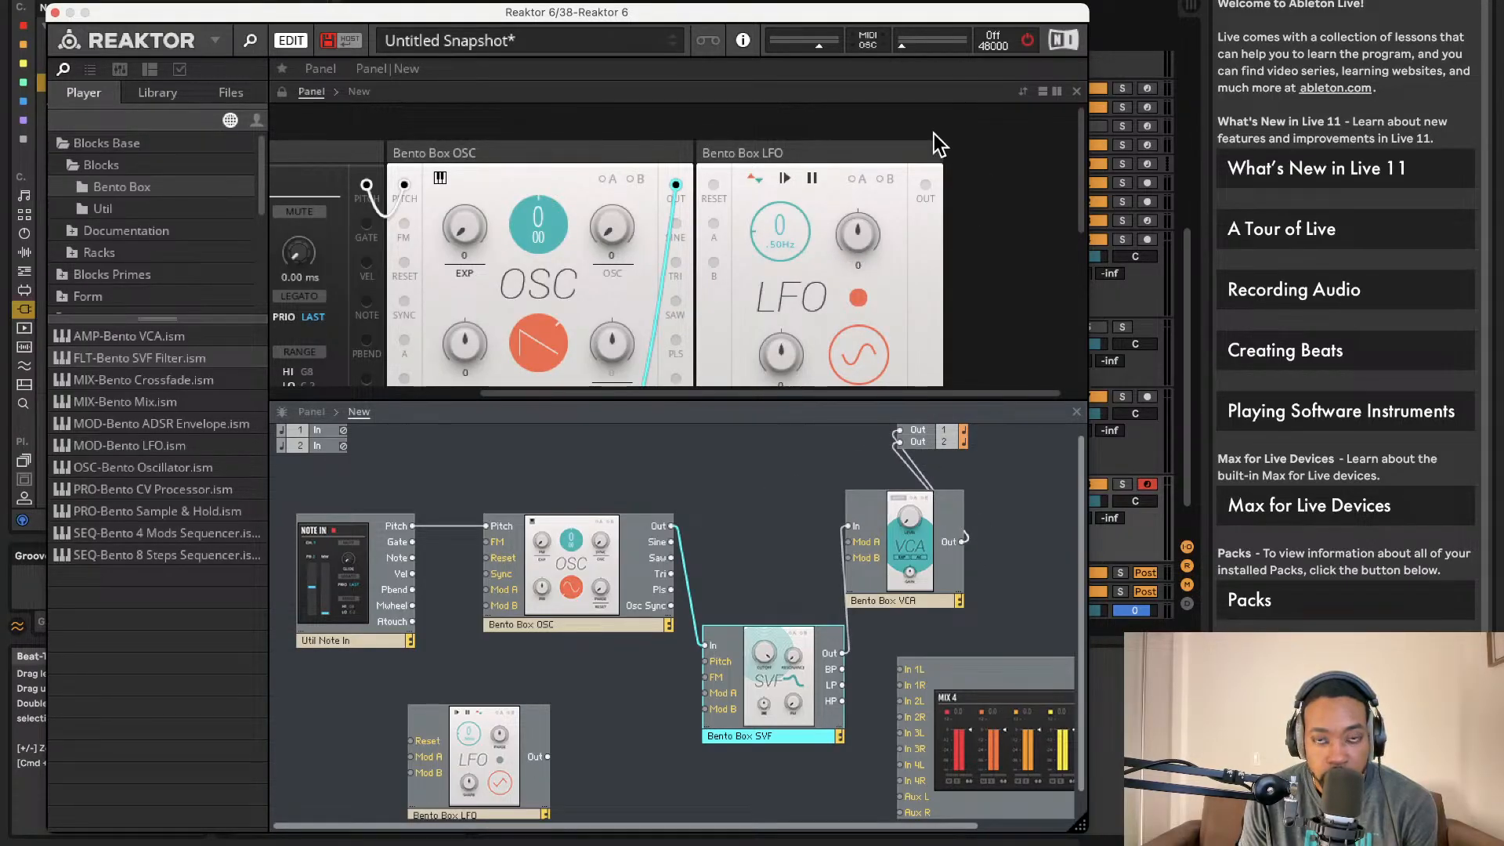
pyautogui.click(1027, 40)
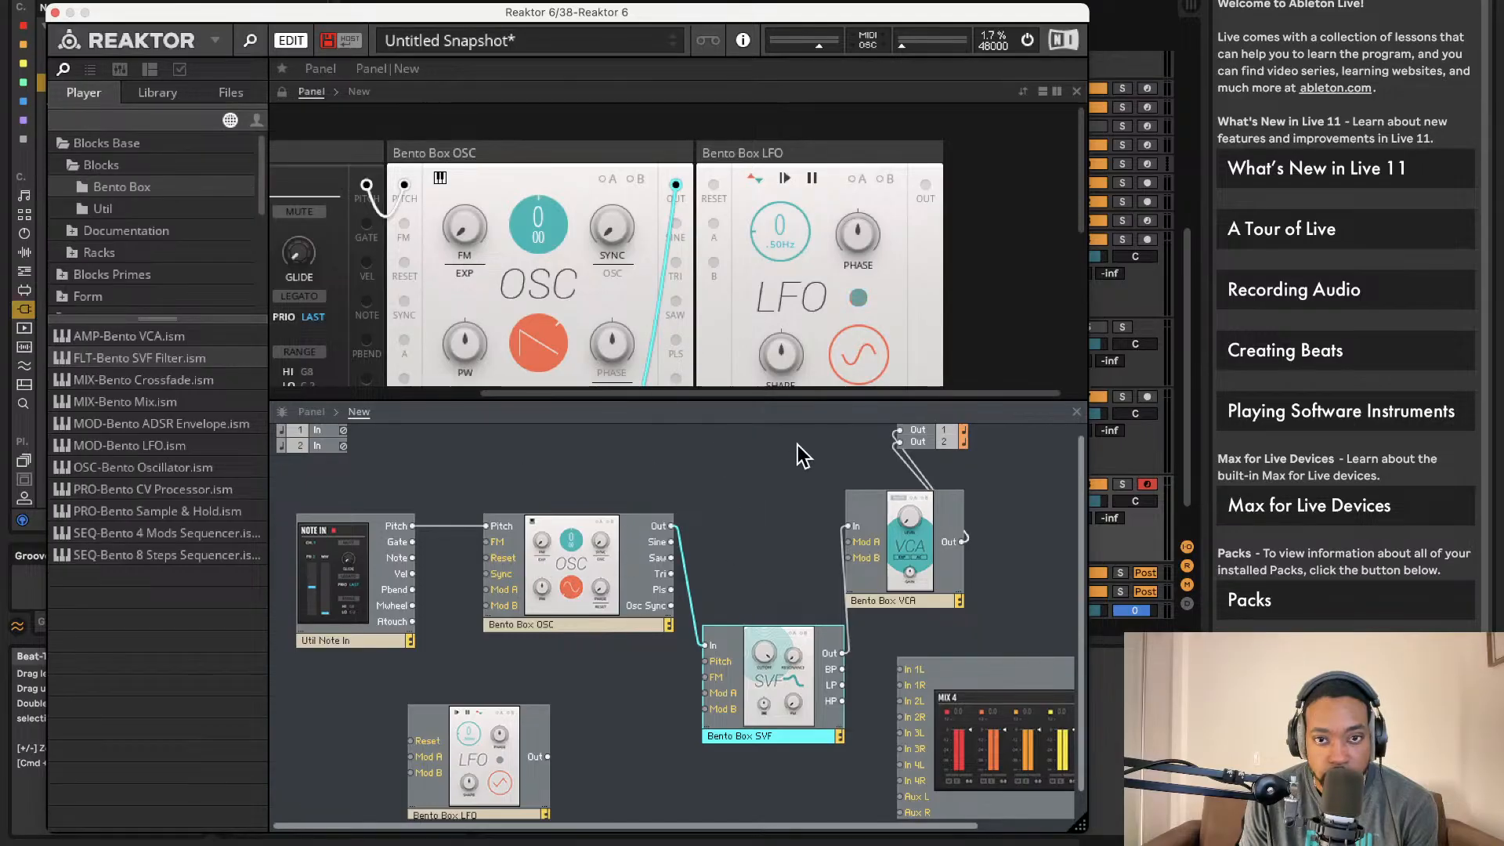
# - Raise the Bento Box VCA level to audition the patch, and turn it back down to zero
pyautogui.scroll(5, 707, 303)
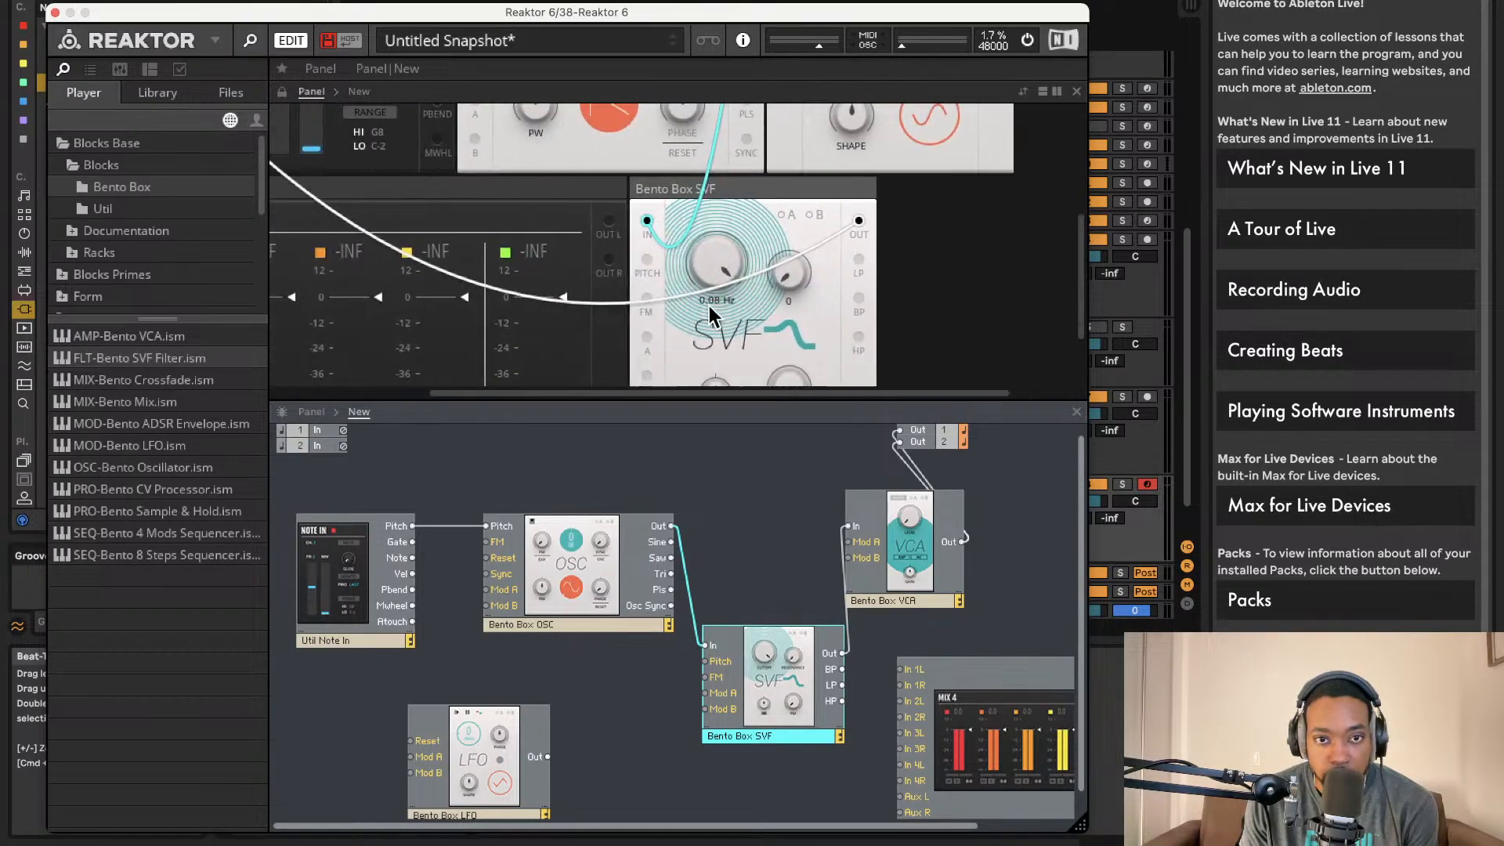
pyautogui.scroll(3, 706, 307)
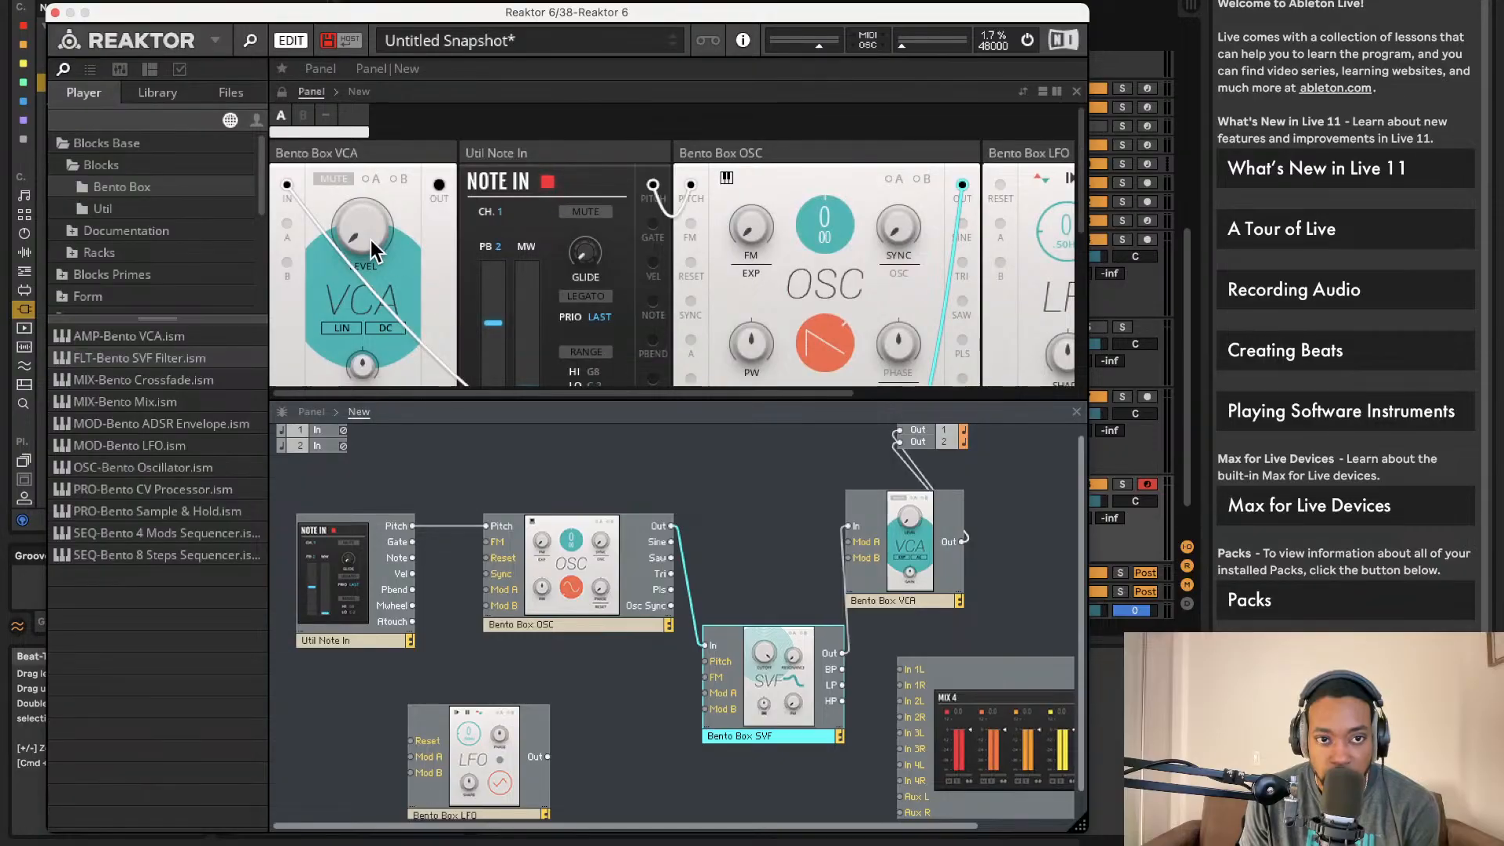
pyautogui.click(353, 226)
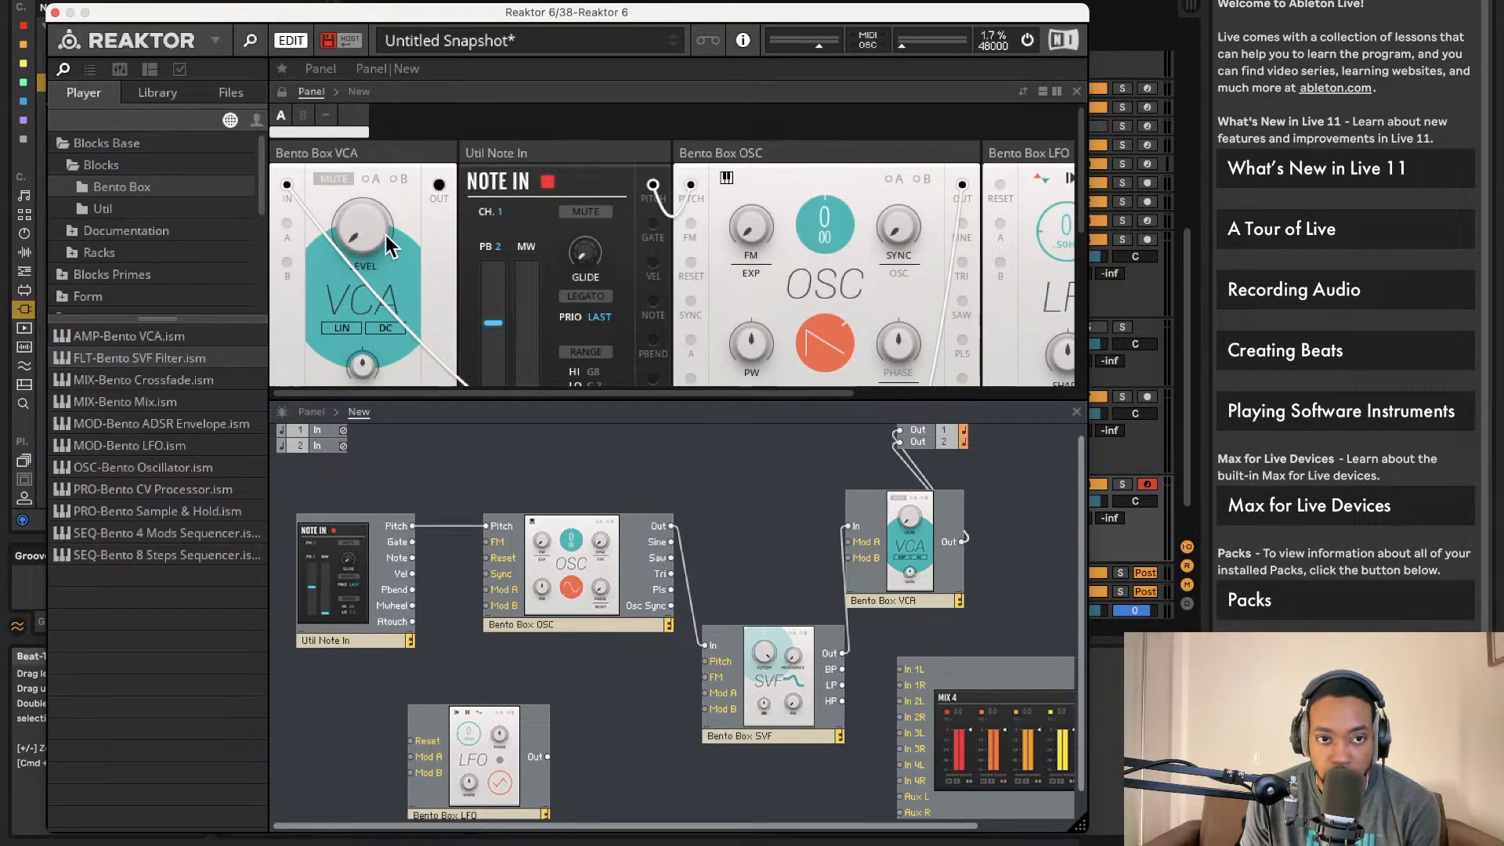
pyautogui.moveTo(368, 211); pyautogui.dragTo(360, 62)
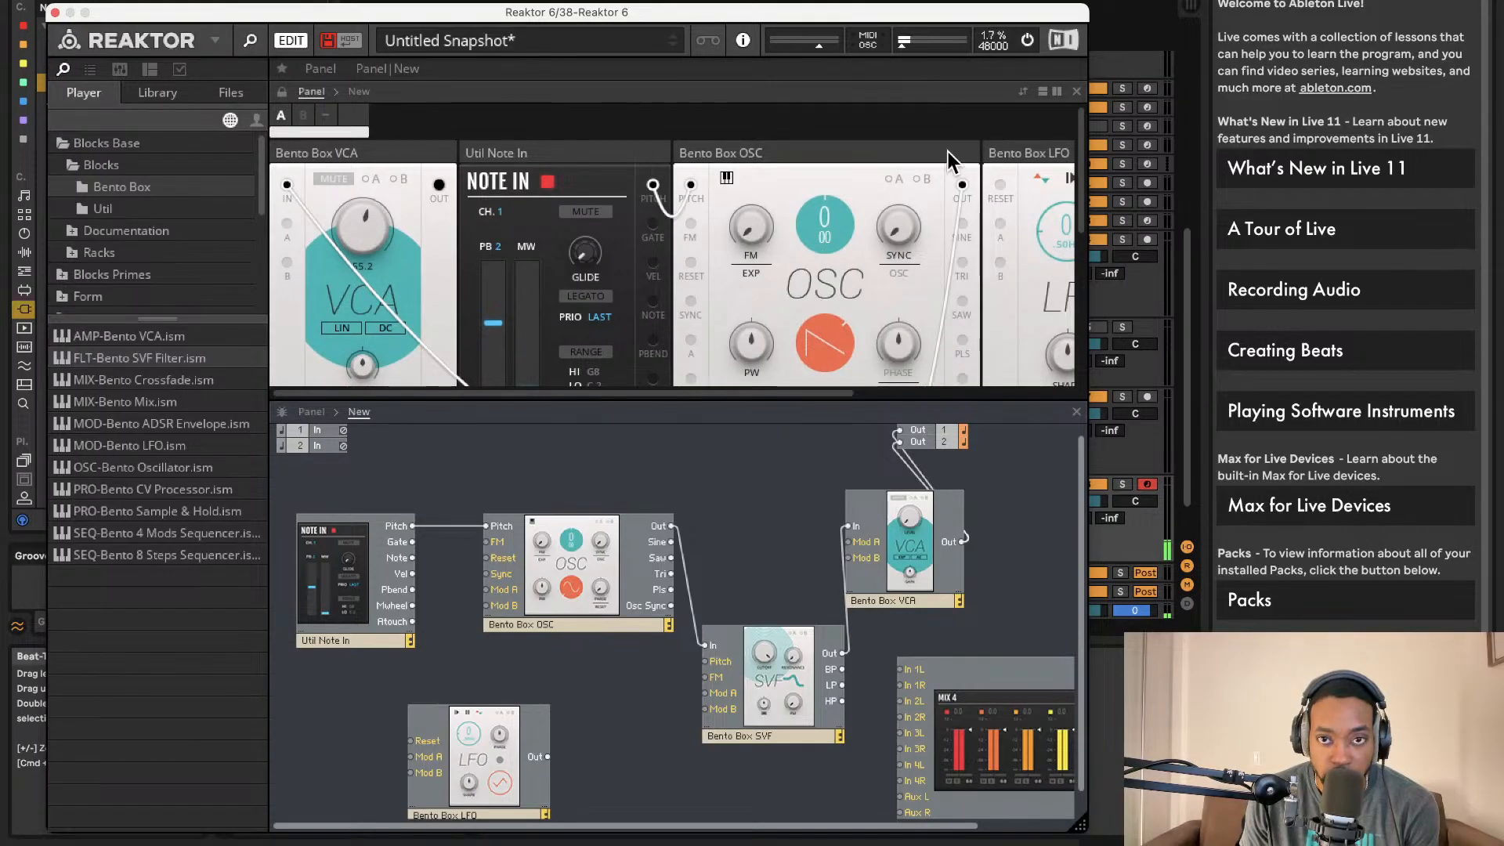
pyautogui.scroll(-1, 342, 224)
pyautogui.moveTo(364, 214); pyautogui.dragTo(369, 496)
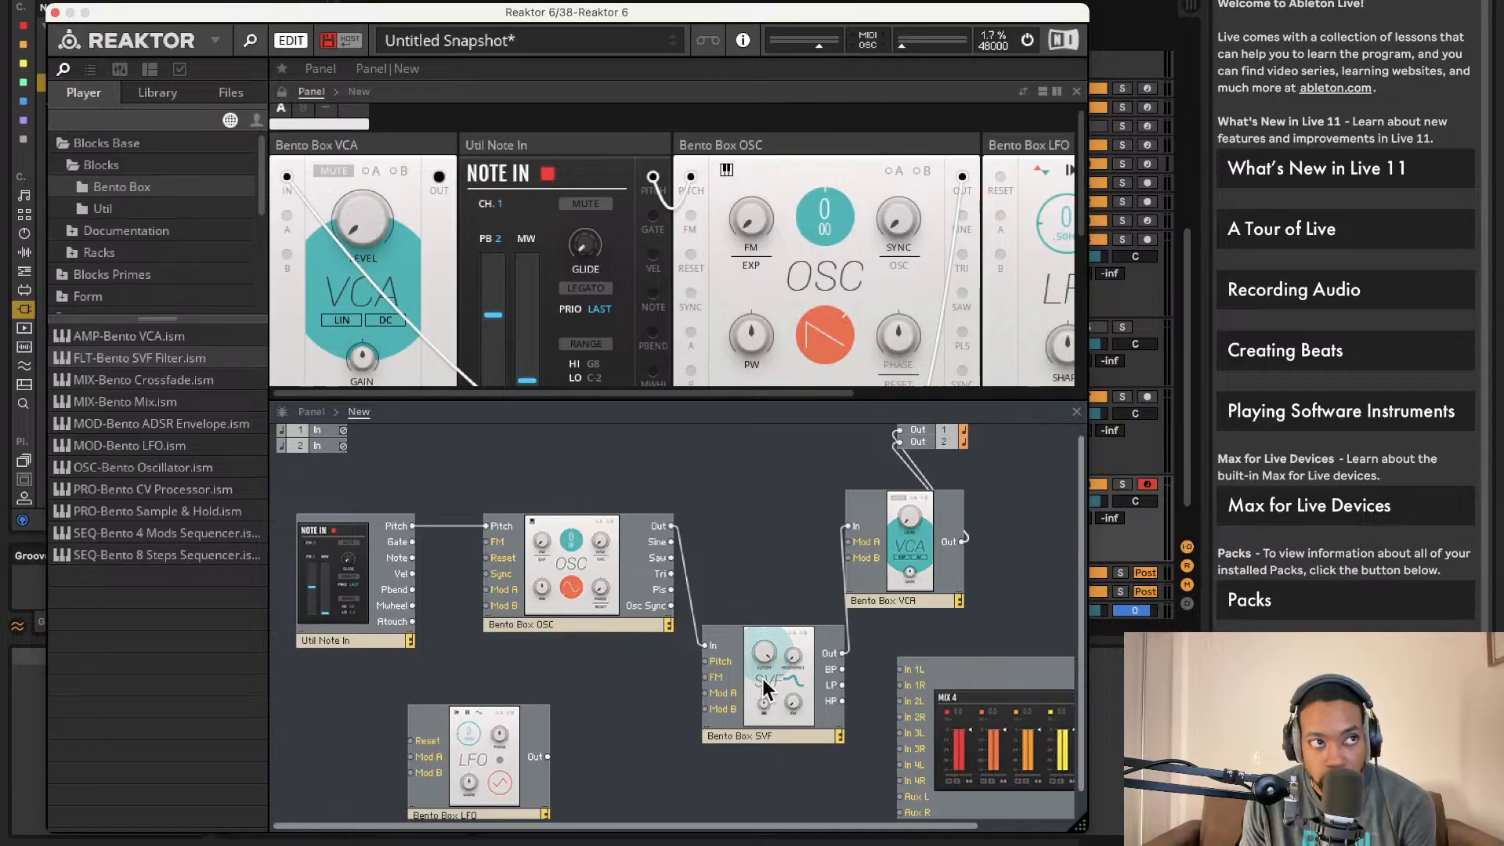
# - Connect the LFO output to the SVF filter's Mod A input and apply modulation A to the filter cutoff
pyautogui.scroll(-1, 761, 581)
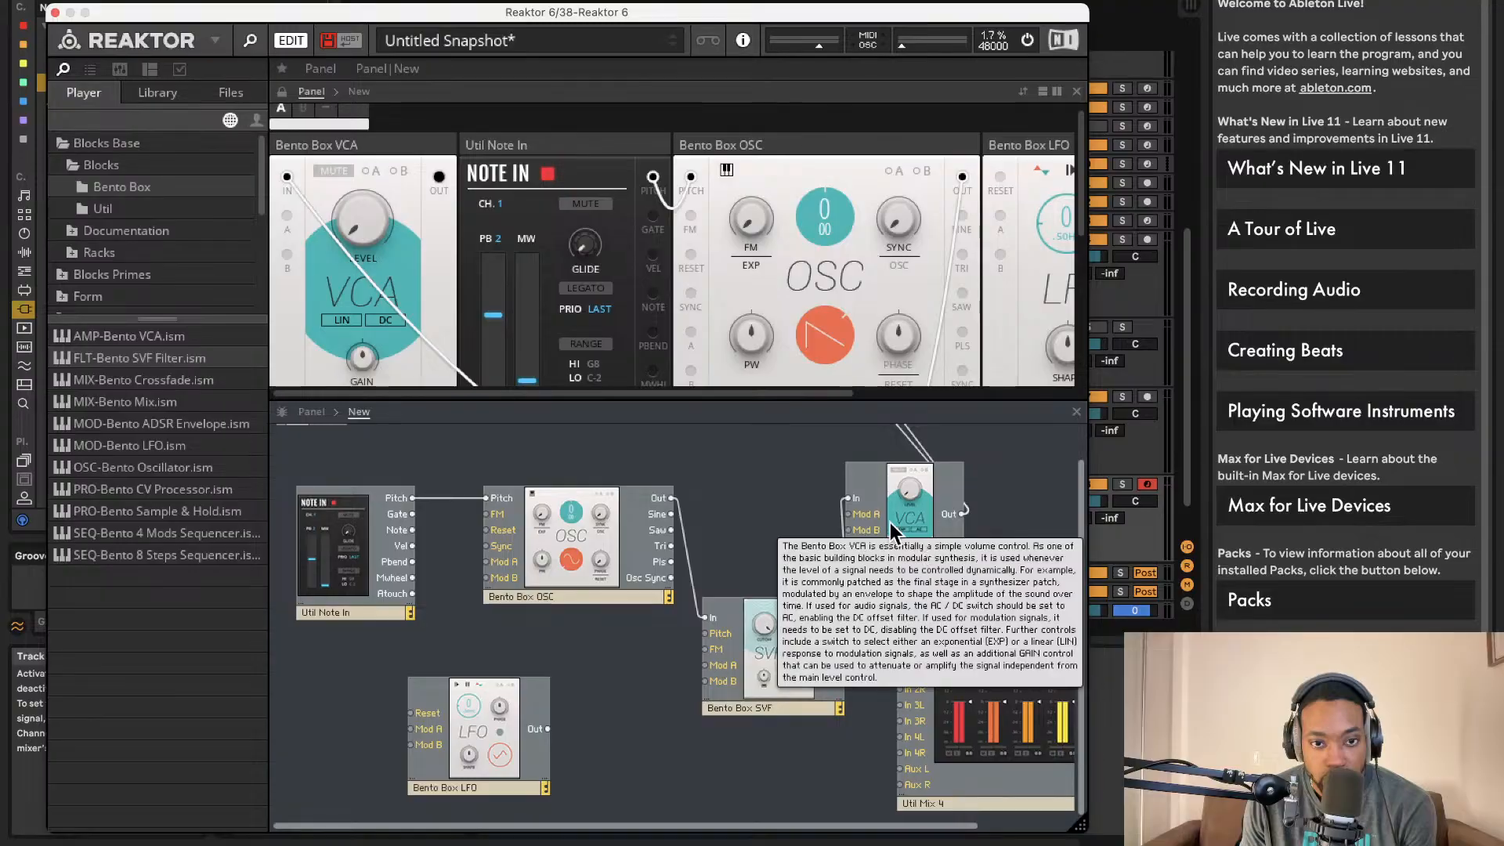
pyautogui.moveTo(595, 580)
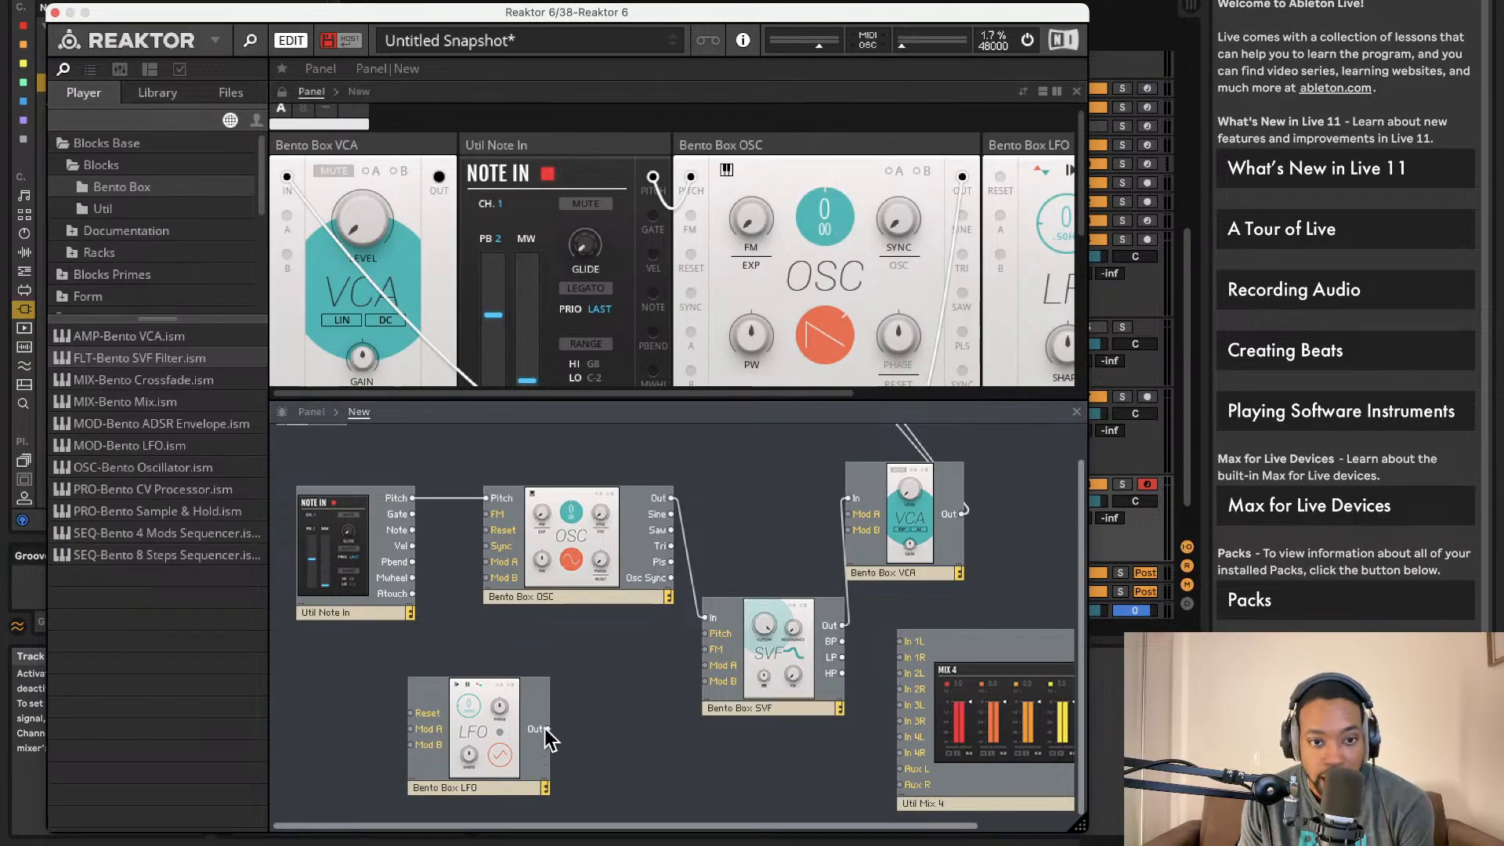
pyautogui.moveTo(652, 629); pyautogui.dragTo(710, 662)
pyautogui.hscroll(3, 804, 260)
pyautogui.scroll(-5, 811, 252)
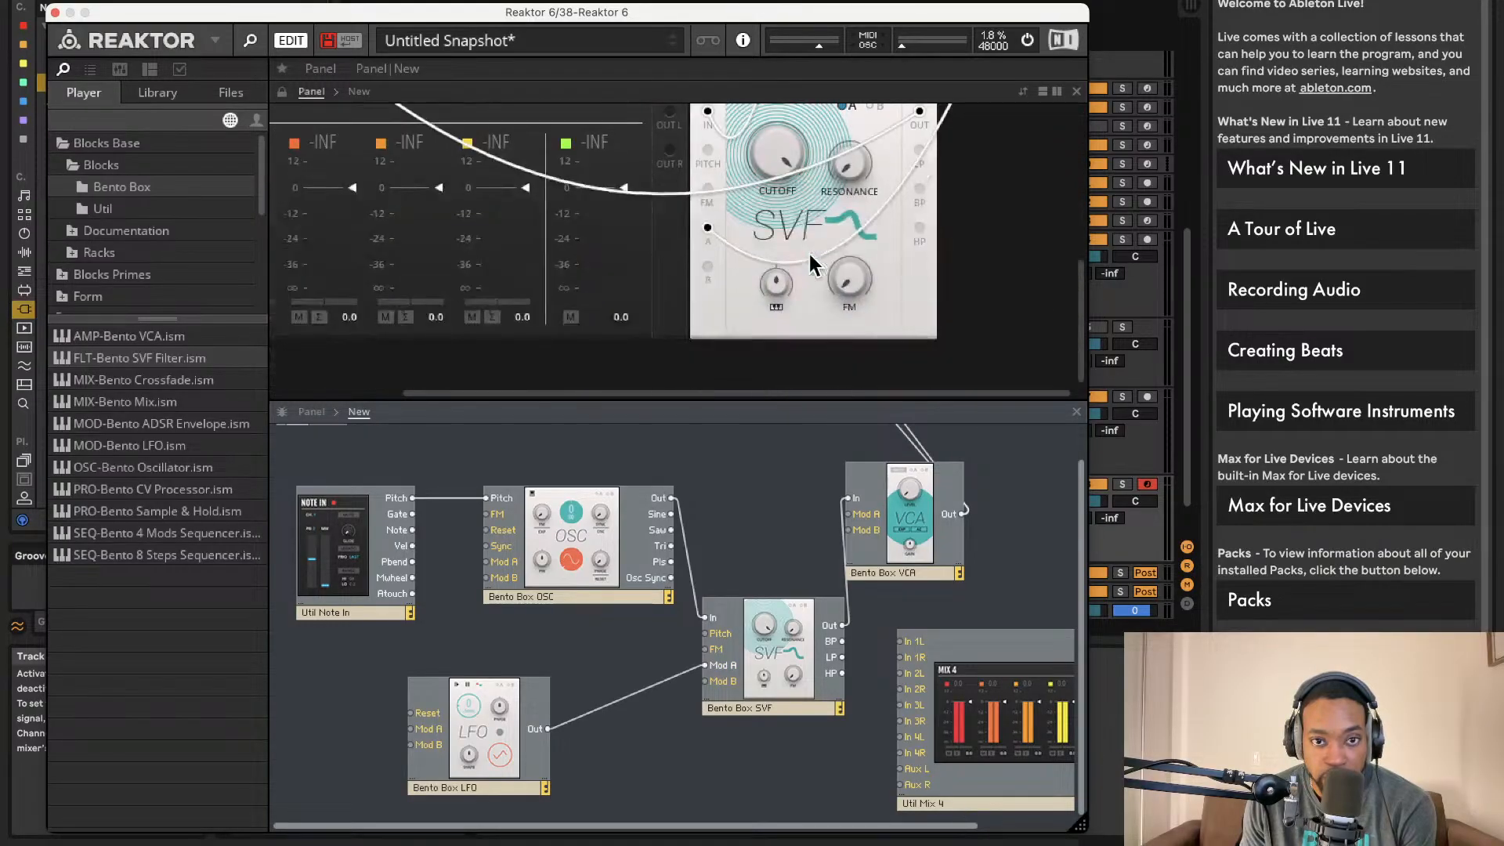
pyautogui.scroll(2, 804, 257)
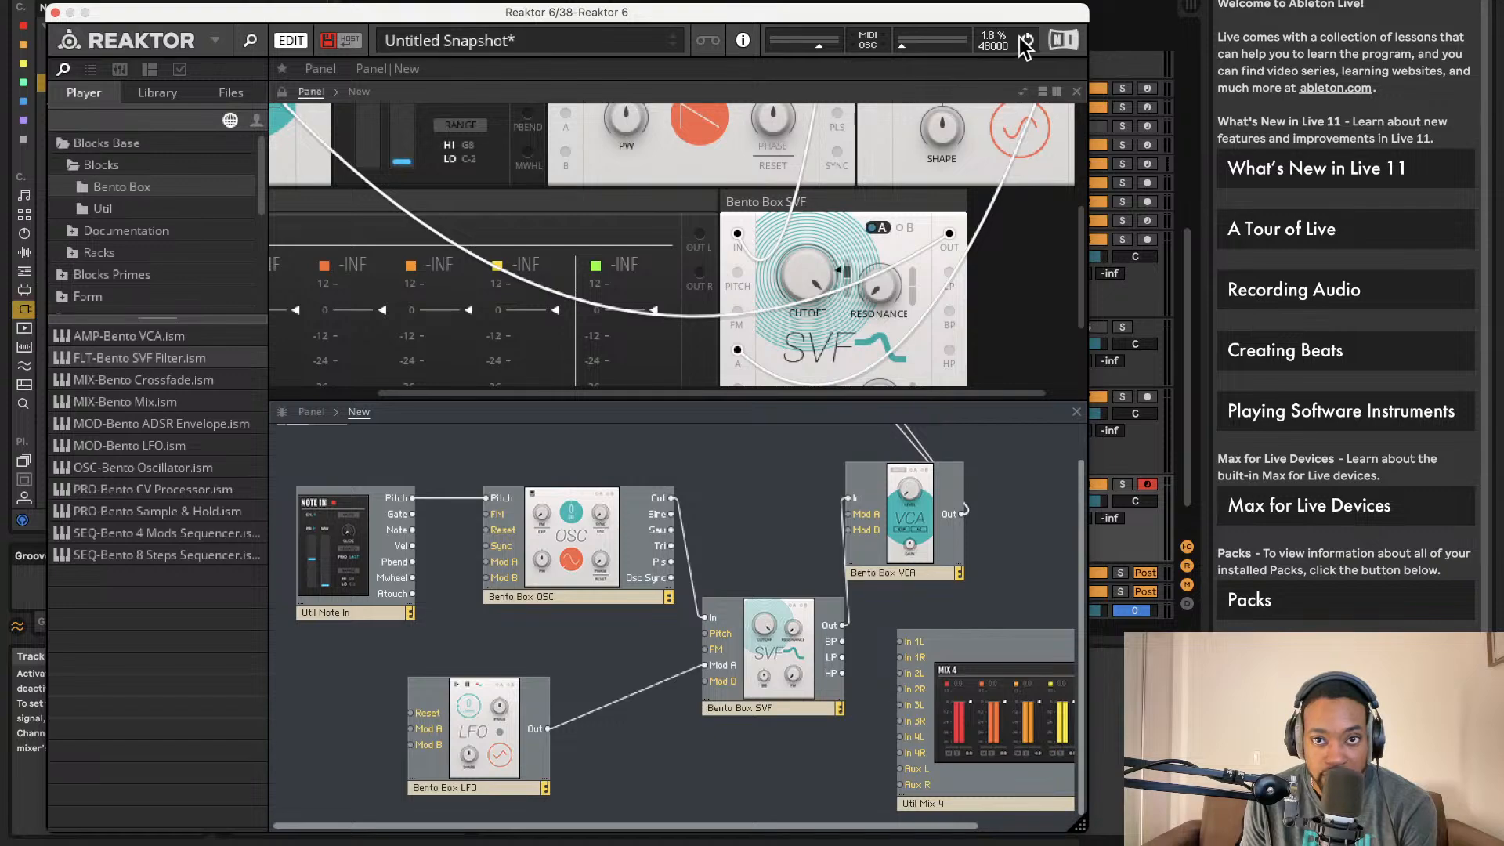
# - Raise the Bento Box VCA level to about 19 and lower the SVF filter's cutoff slightly
pyautogui.scroll(5, 382, 239)
pyautogui.hscroll(-3, 381, 239)
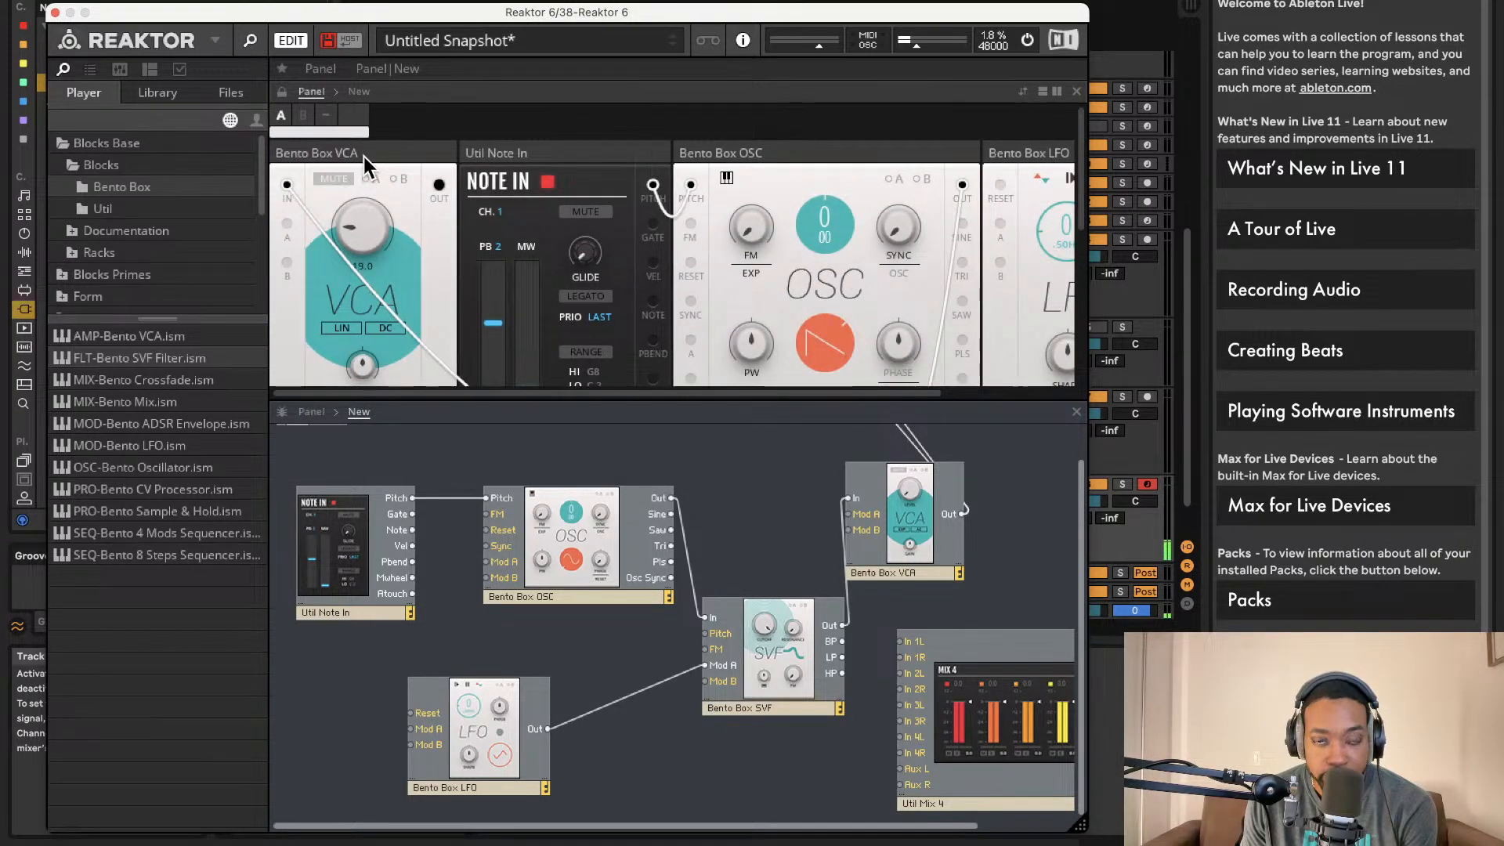
pyautogui.scroll(-5, 703, 233)
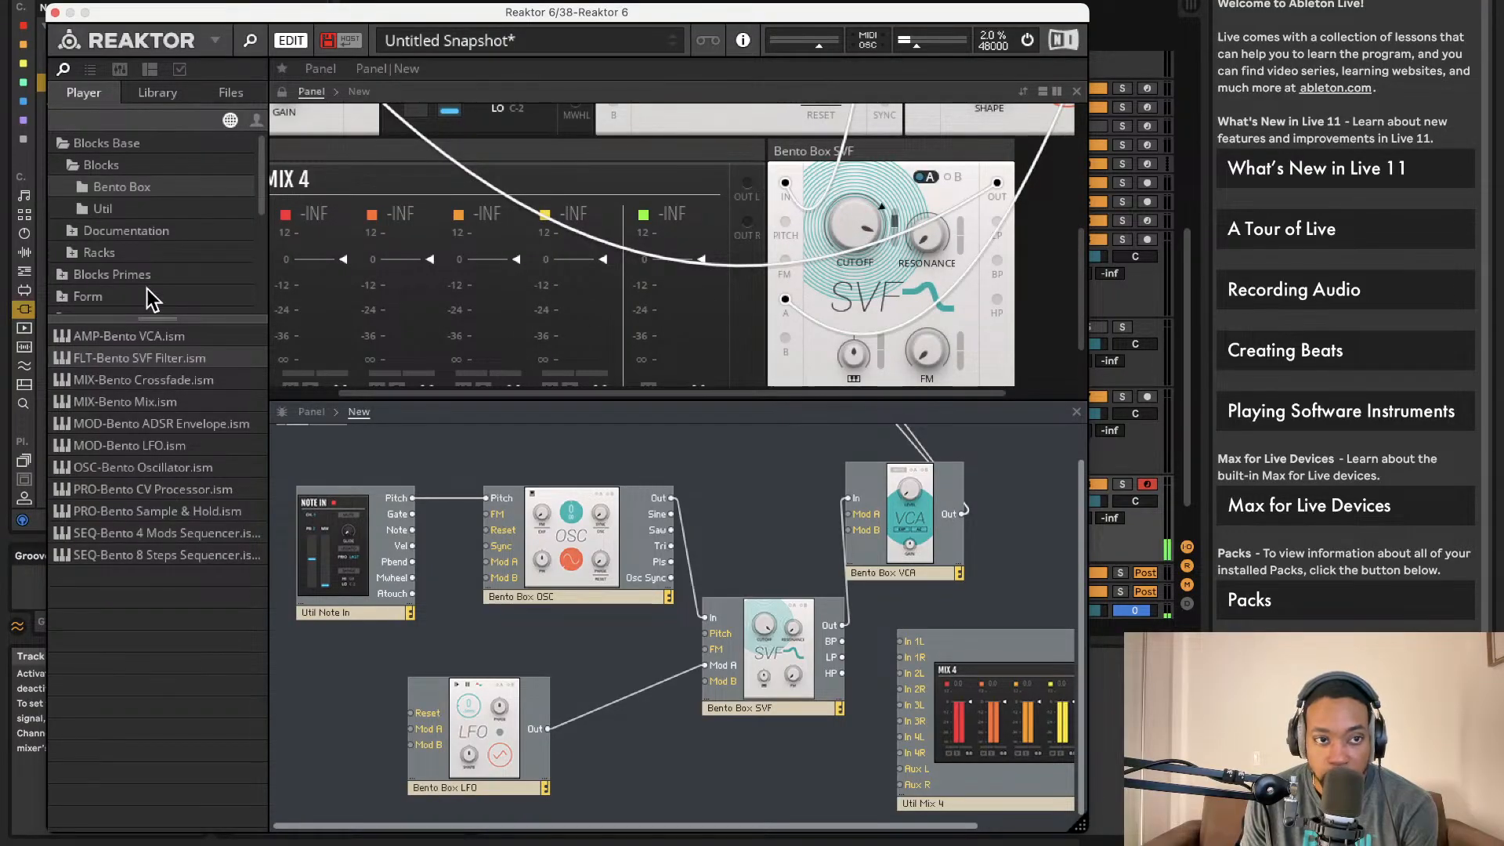
# - Adjust the Bento Box LFO rate and change its waveform from sine to the stepped shape
pyautogui.click(138, 209)
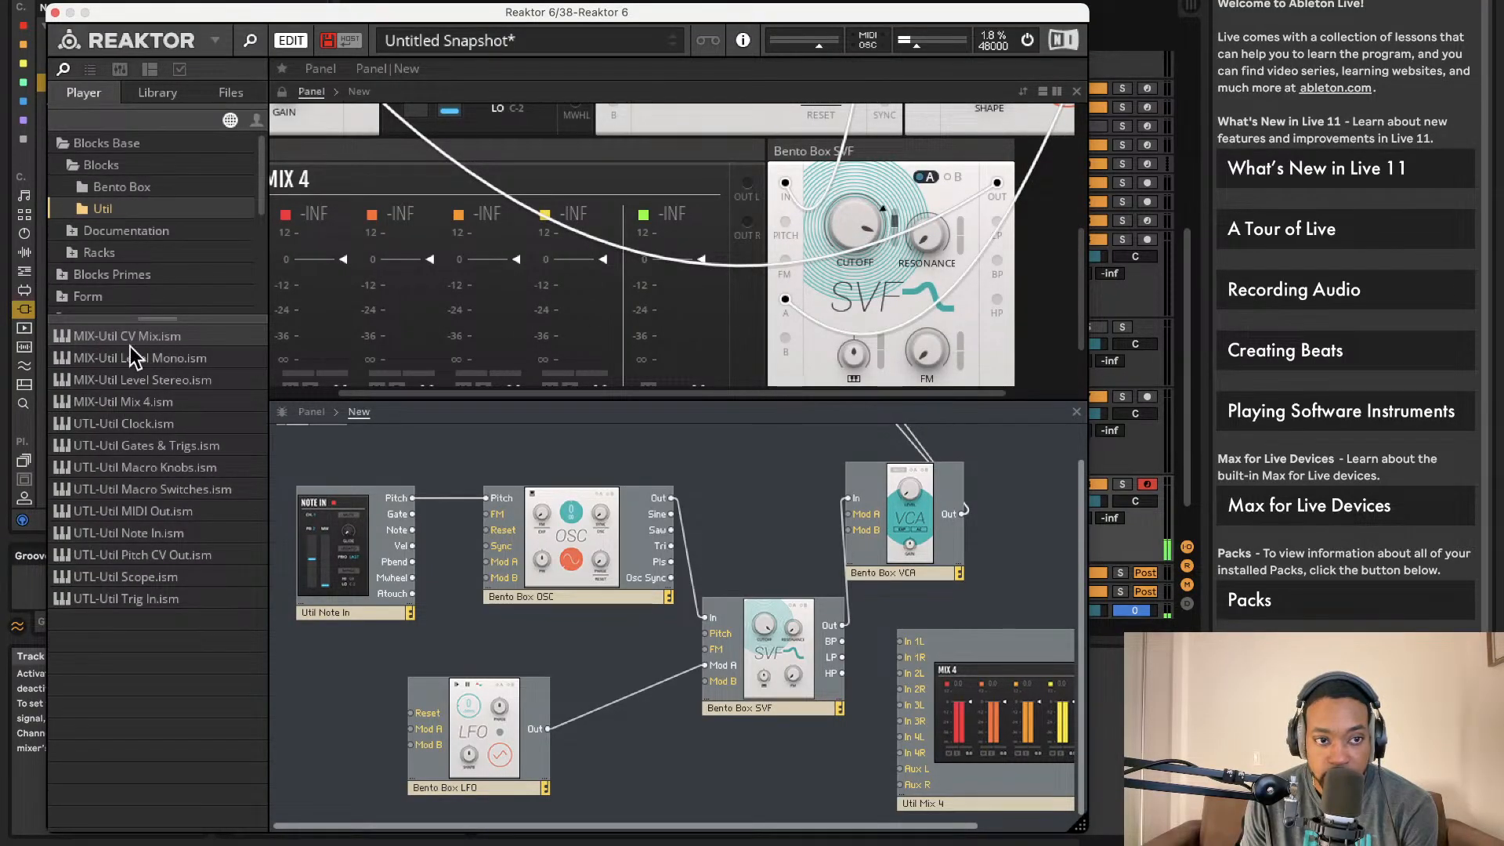
pyautogui.scroll(-2, 762, 287)
pyautogui.scroll(9, 748, 293)
pyautogui.scroll(-5, 742, 293)
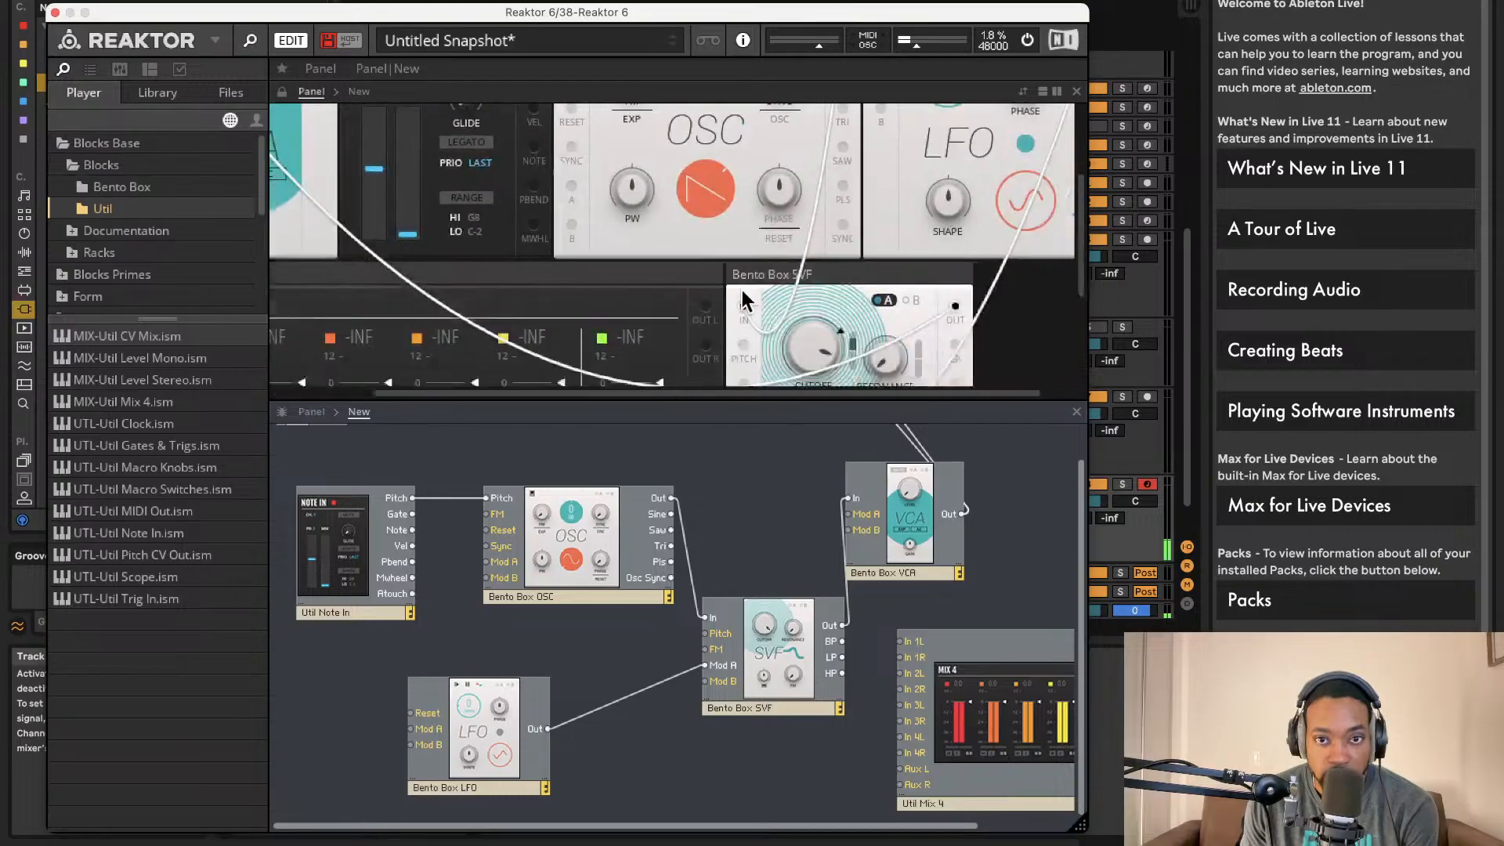
pyautogui.scroll(4, 743, 305)
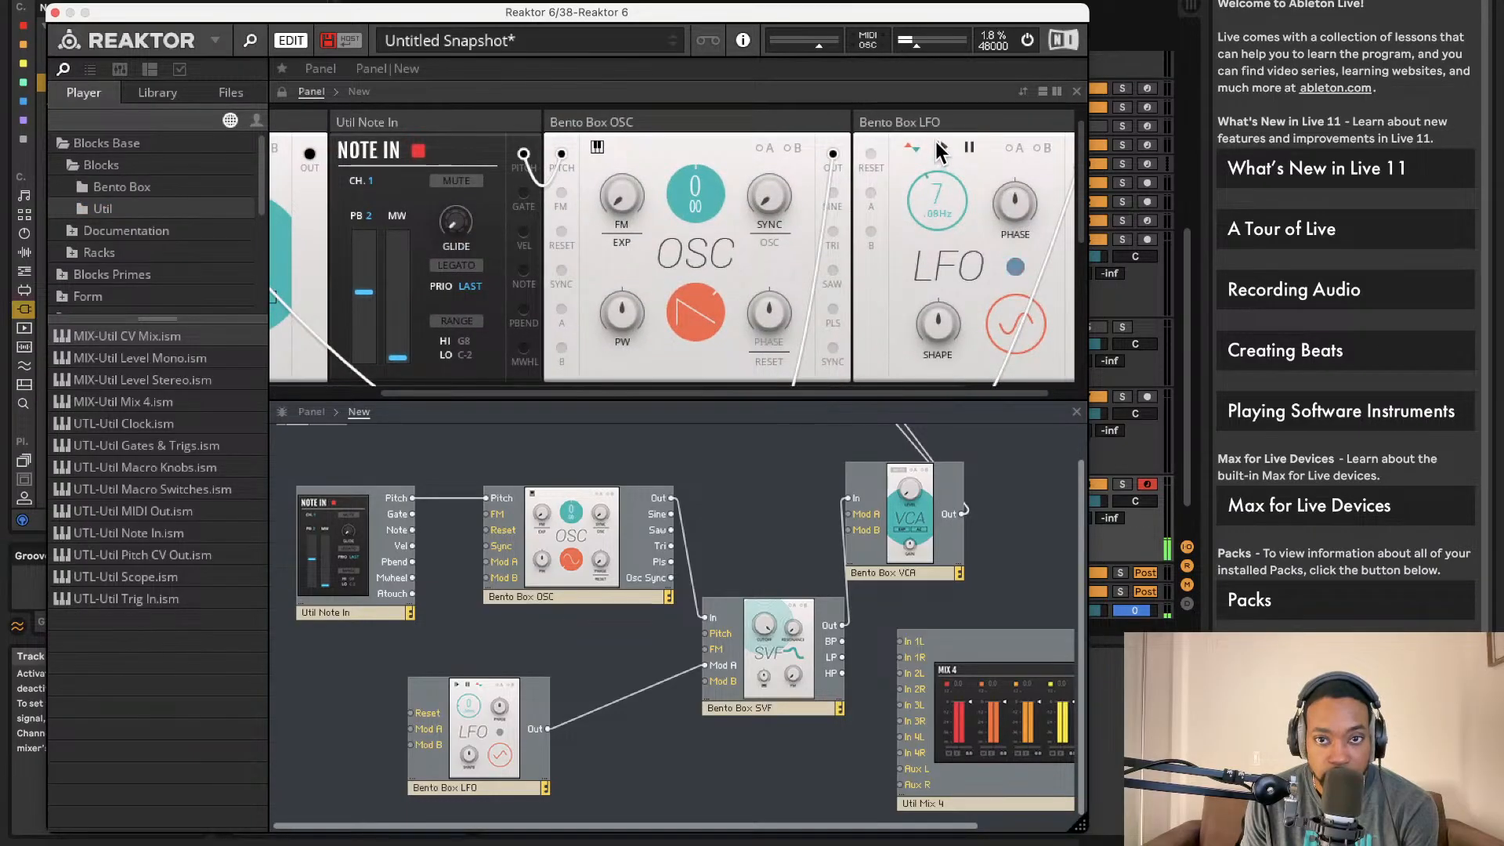
pyautogui.moveTo(937, 122)
pyautogui.mouseDown()
pyautogui.moveTo(936, 1)
pyautogui.moveTo(930, 118)
pyautogui.mouseUp()
pyautogui.scroll(-3, 819, 251)
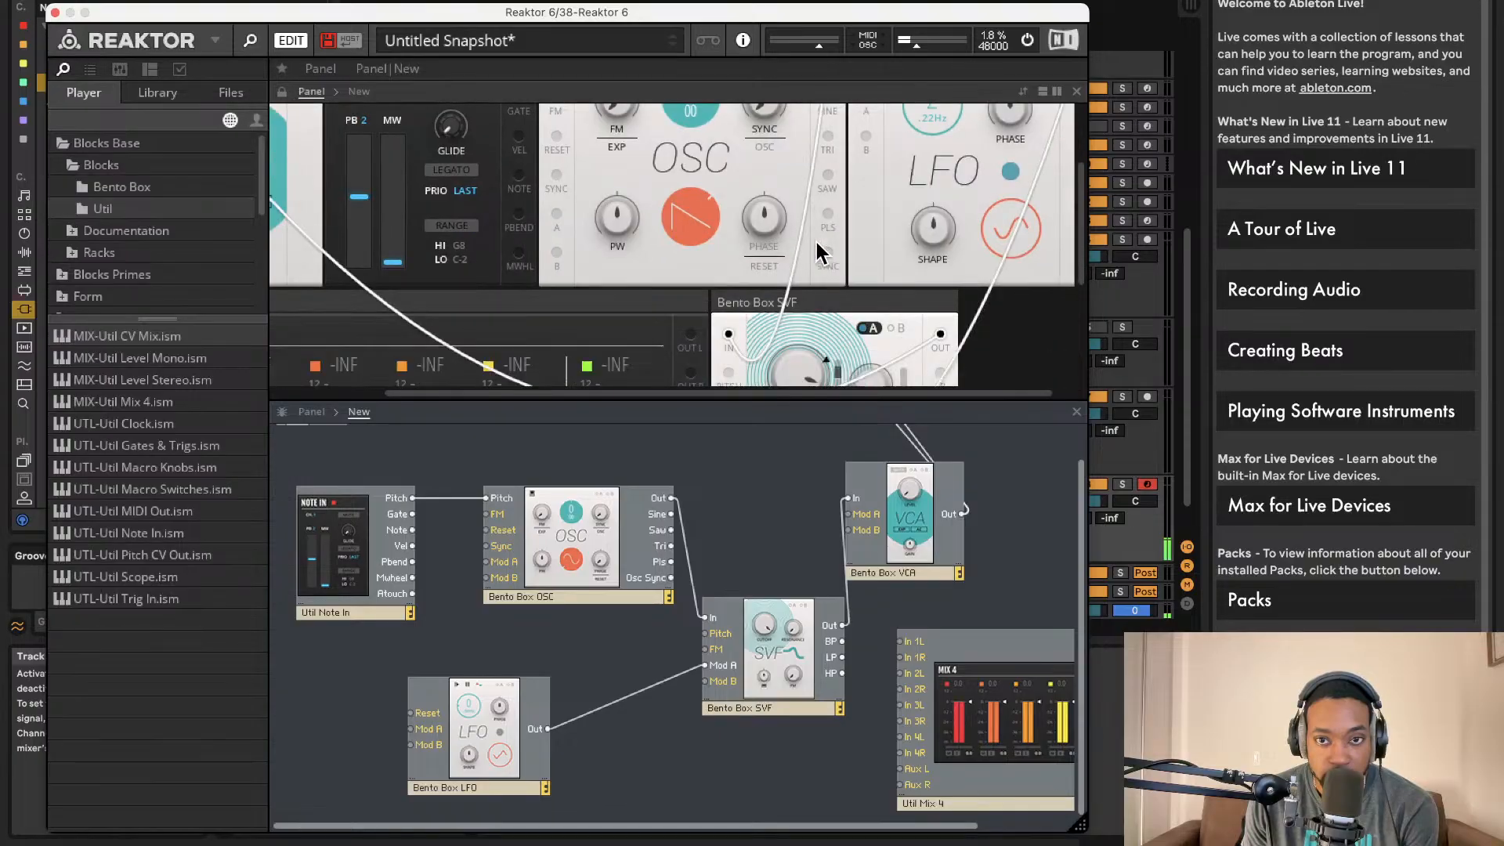
pyautogui.moveTo(1002, 204); pyautogui.dragTo(1003, 28)
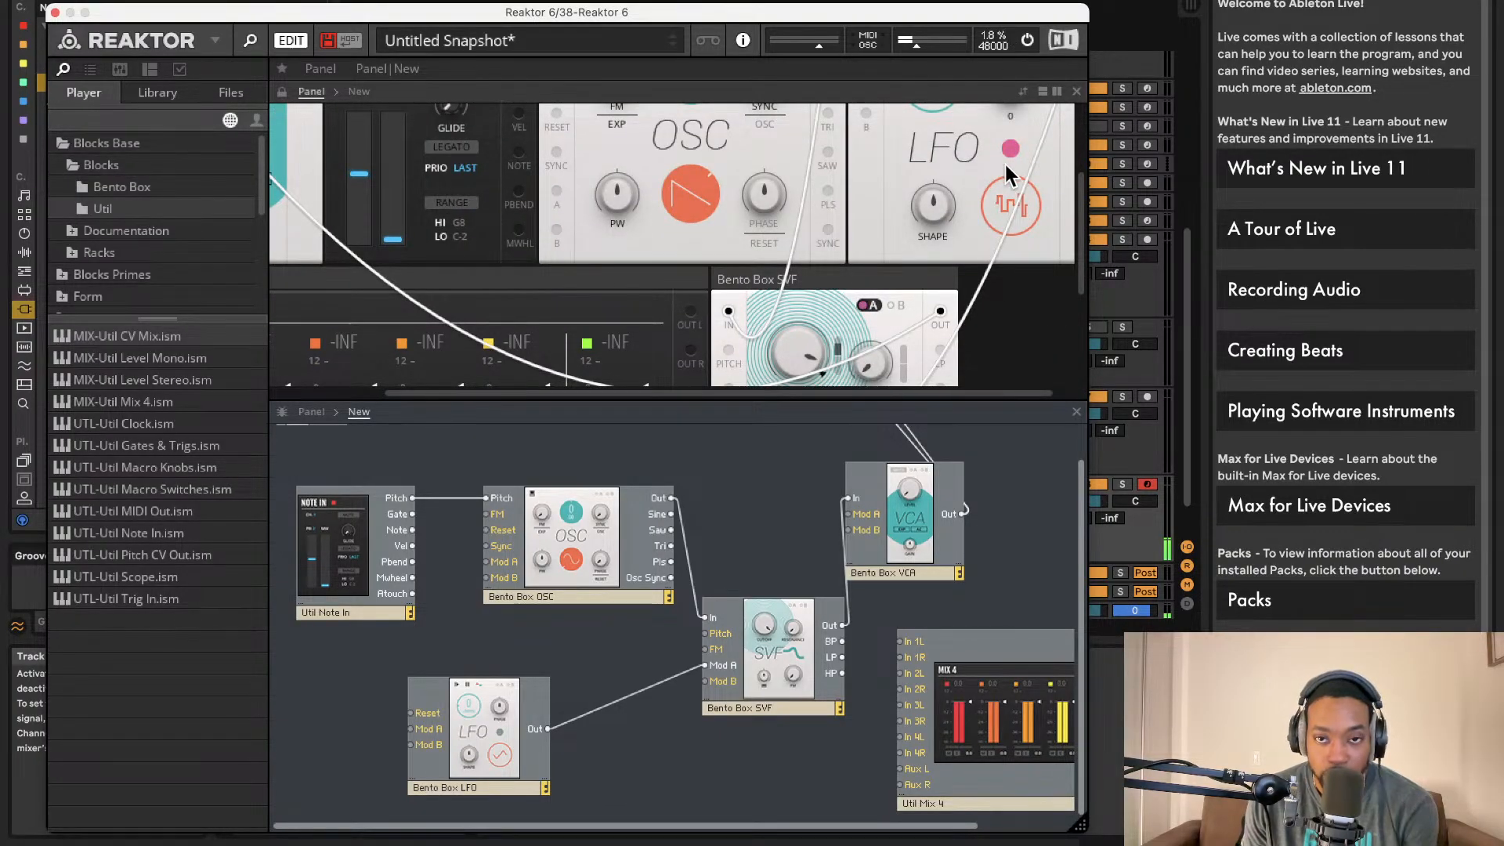
# - Audition the Bento Box LFO's sine, square and stepped waveforms and set it to sawtooth
pyautogui.moveTo(1008, 205); pyautogui.dragTo(1003, 365)
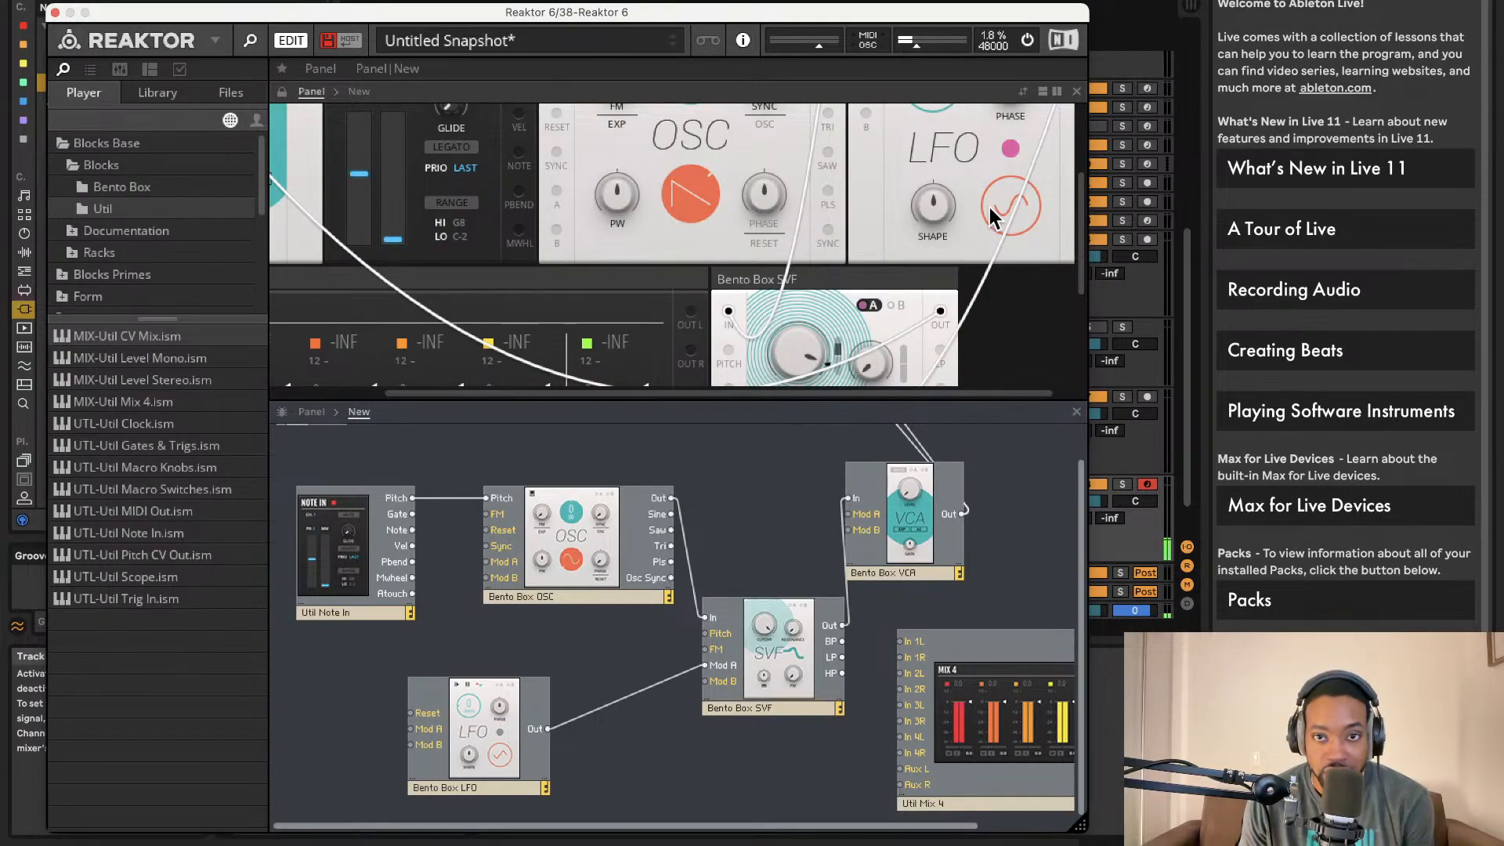
pyautogui.moveTo(1008, 205); pyautogui.dragTo(990, 40)
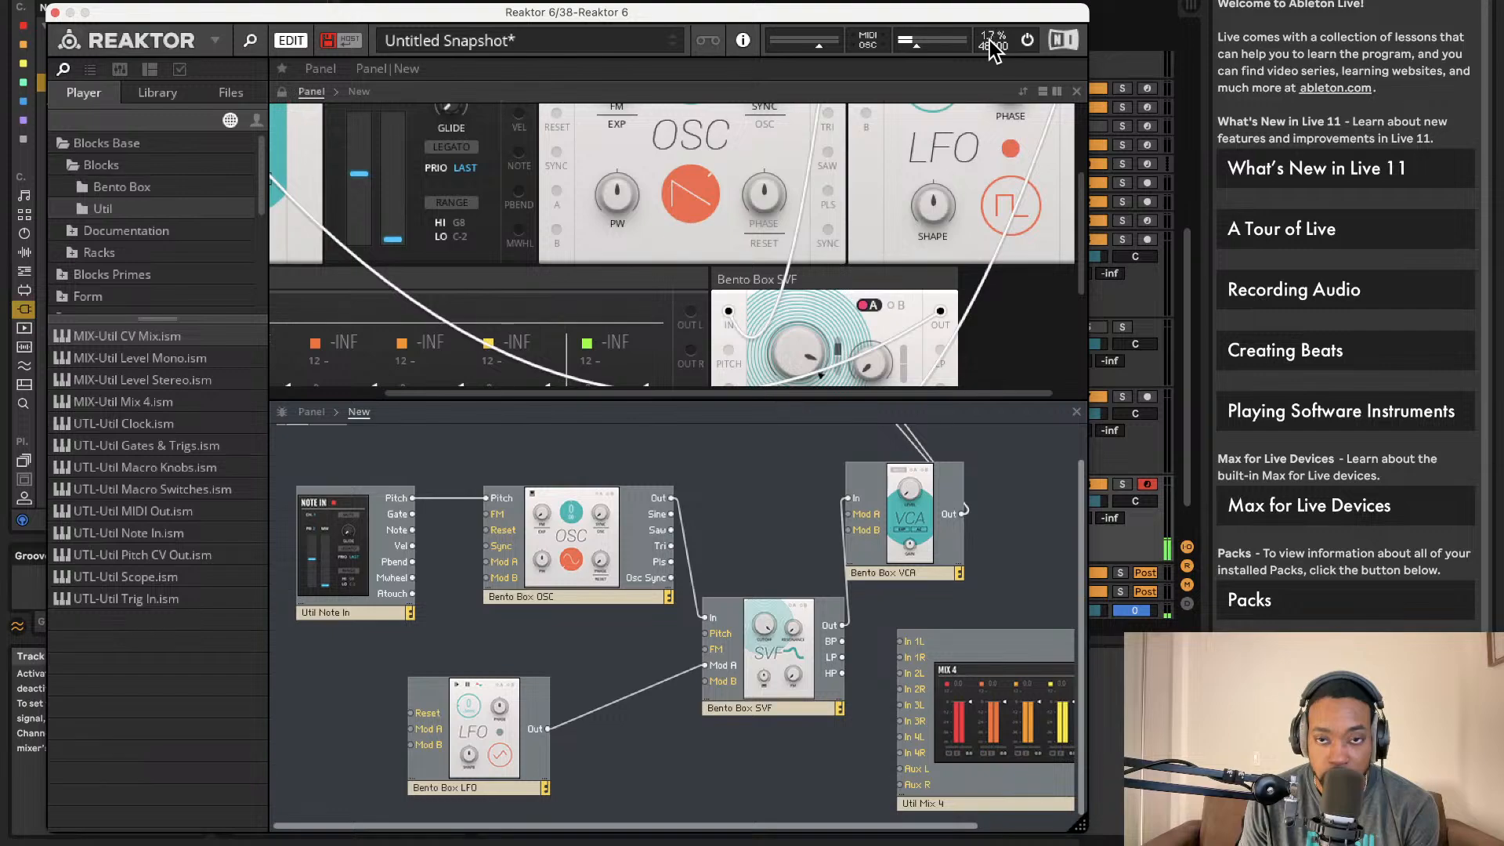
pyautogui.moveTo(985, 55)
pyautogui.mouseDown()
pyautogui.moveTo(984, 152)
pyautogui.moveTo(956, 0)
pyautogui.moveTo(981, 115)
pyautogui.moveTo(971, 18)
pyautogui.moveTo(1044, 207)
pyautogui.moveTo(988, 66)
pyautogui.mouseUp()
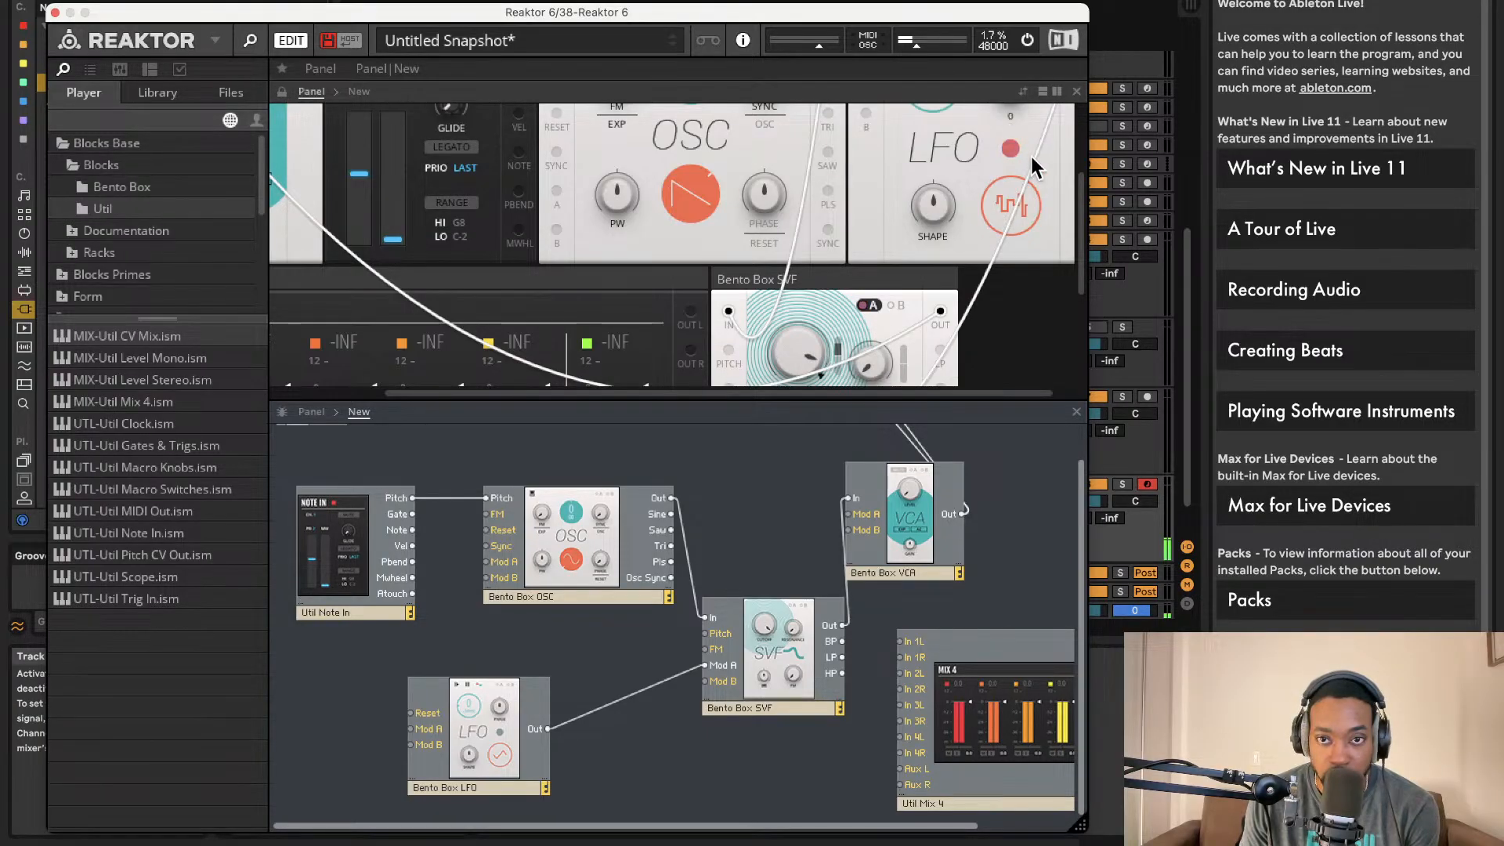
pyautogui.moveTo(1010, 194); pyautogui.dragTo(1008, 323)
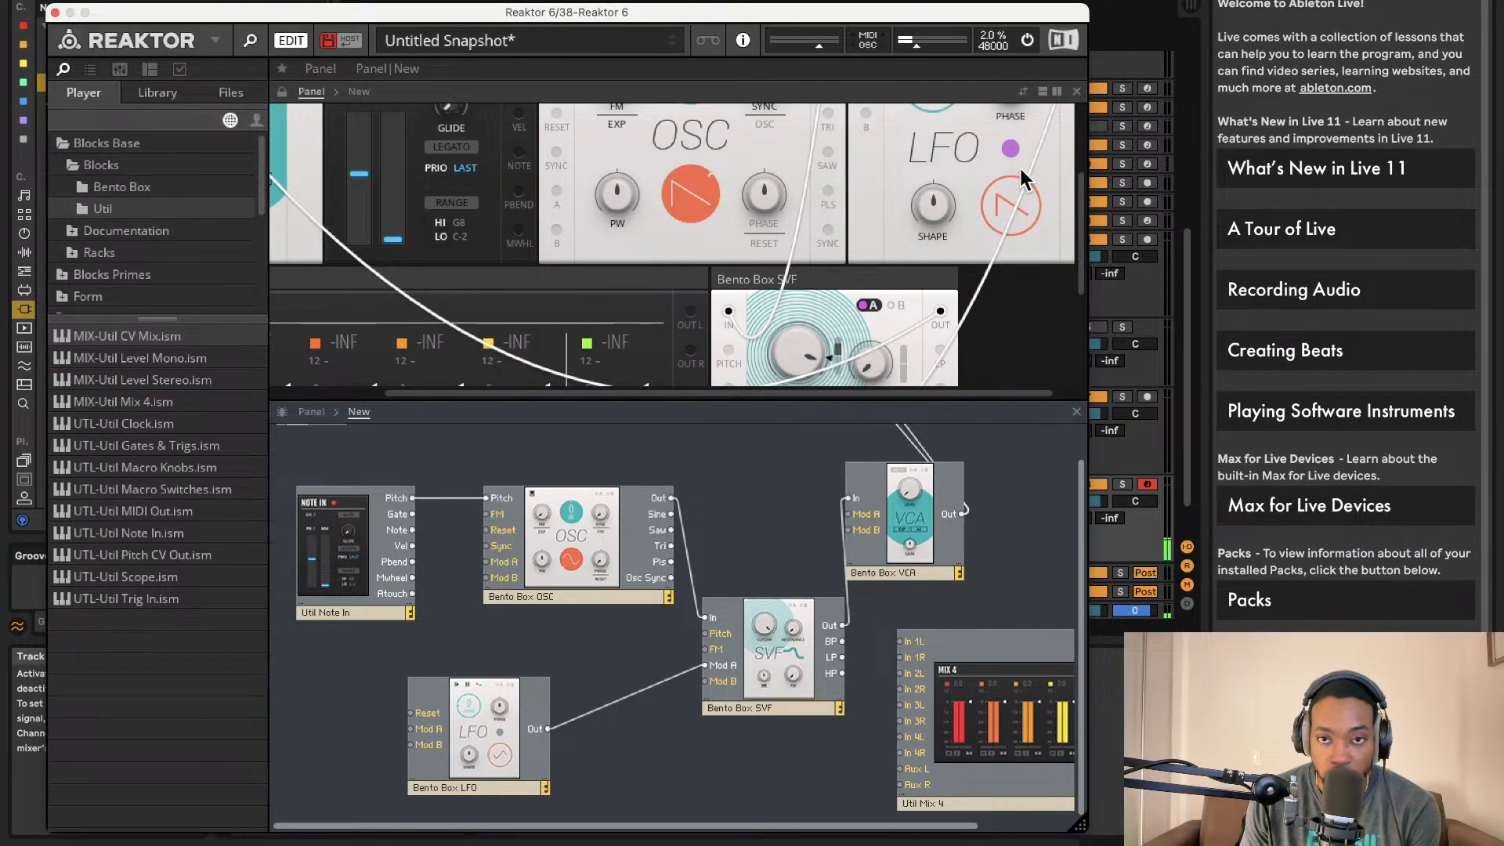
# - Switch the audio engine off, turn it back on to listen to the sawtooth modulation, and switch it off again
pyautogui.click(1029, 41)
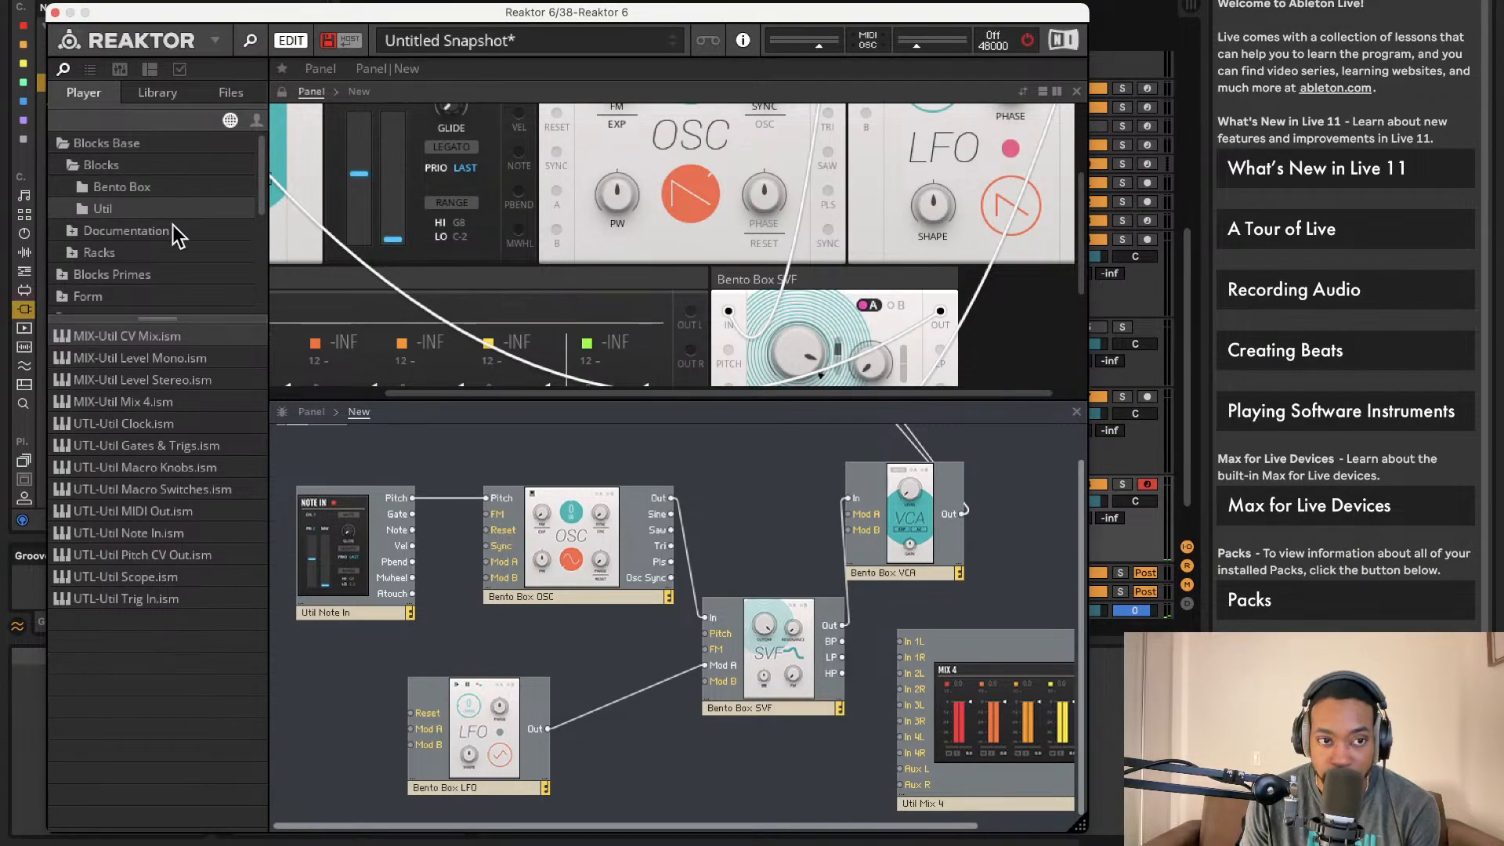
pyautogui.click(1028, 40)
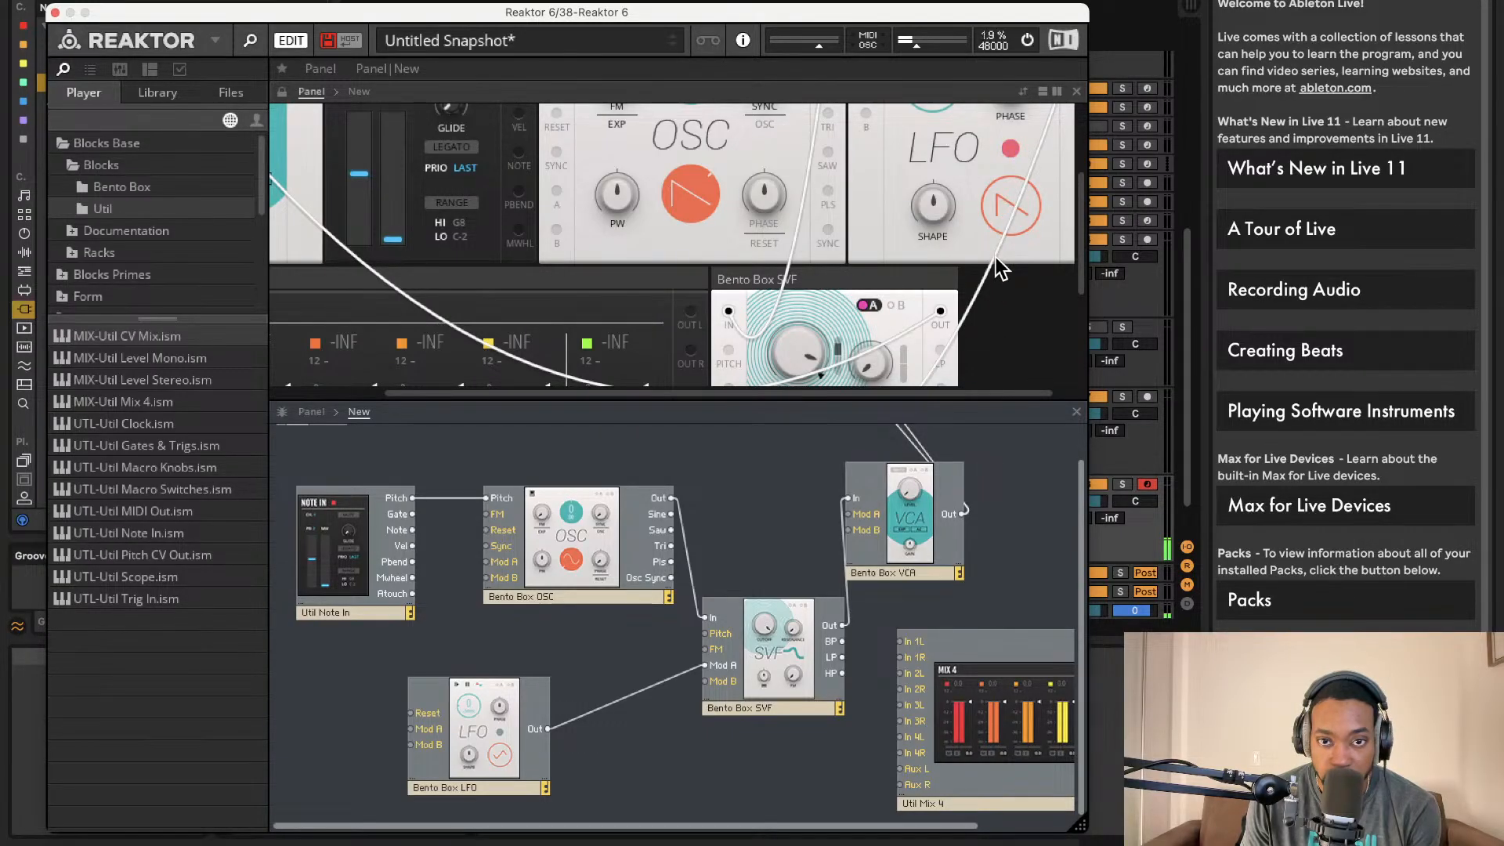
pyautogui.click(1028, 41)
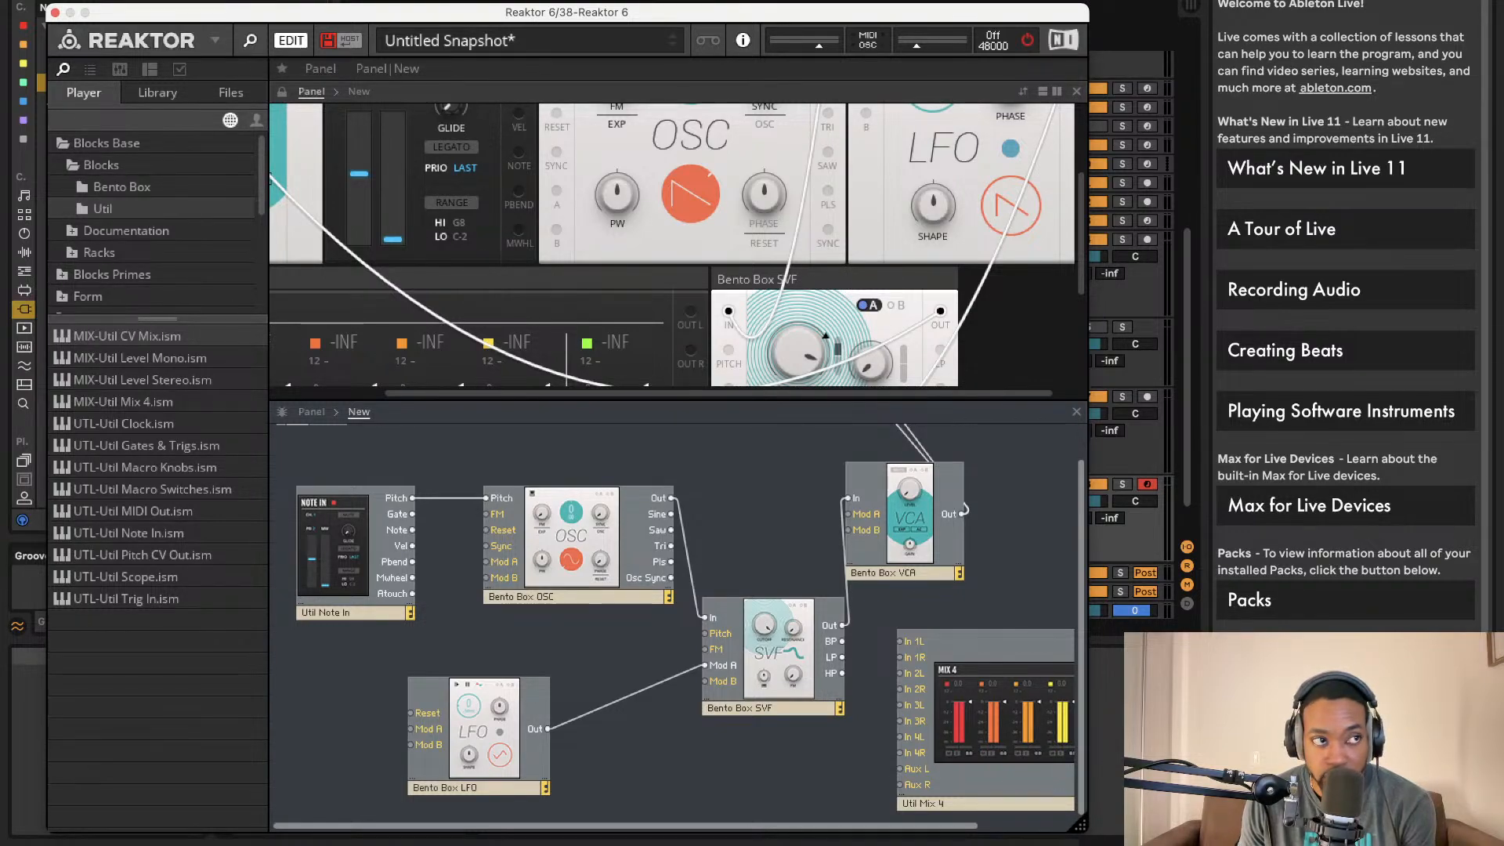
# - Duplicate the Bento Box OSC block and place the copy directly below the original
pyautogui.click(556, 503)
pyautogui.rightClick(532, 521)
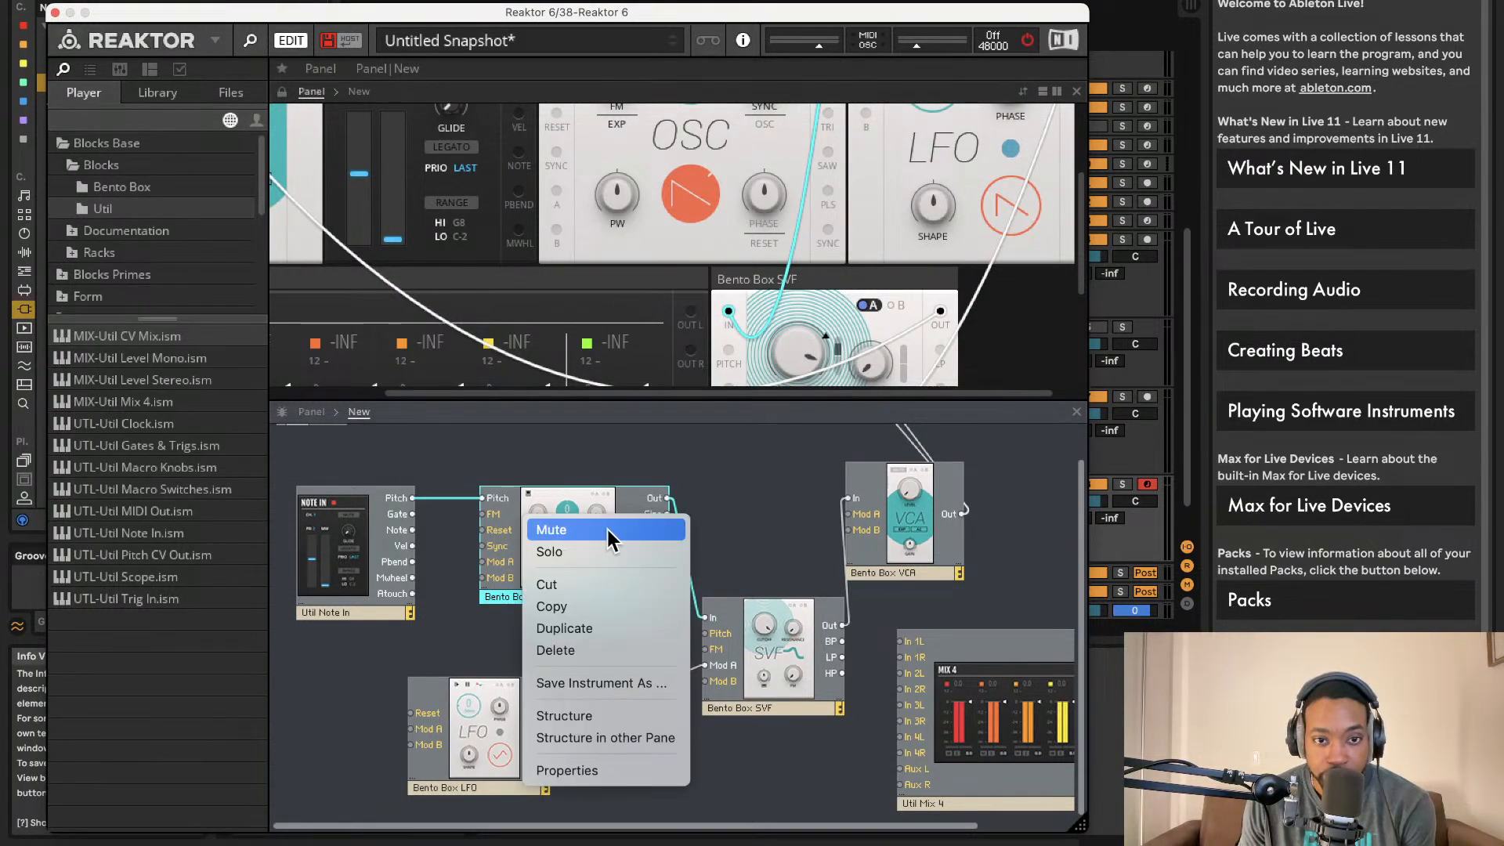
pyautogui.click(581, 628)
pyautogui.moveTo(579, 626); pyautogui.dragTo(559, 722)
# - Rename the upper oscillator Bento Box OSCv1 and the lower one Bento Box OSC 2
pyautogui.doubleClick(562, 597)
pyautogui.write('v1')
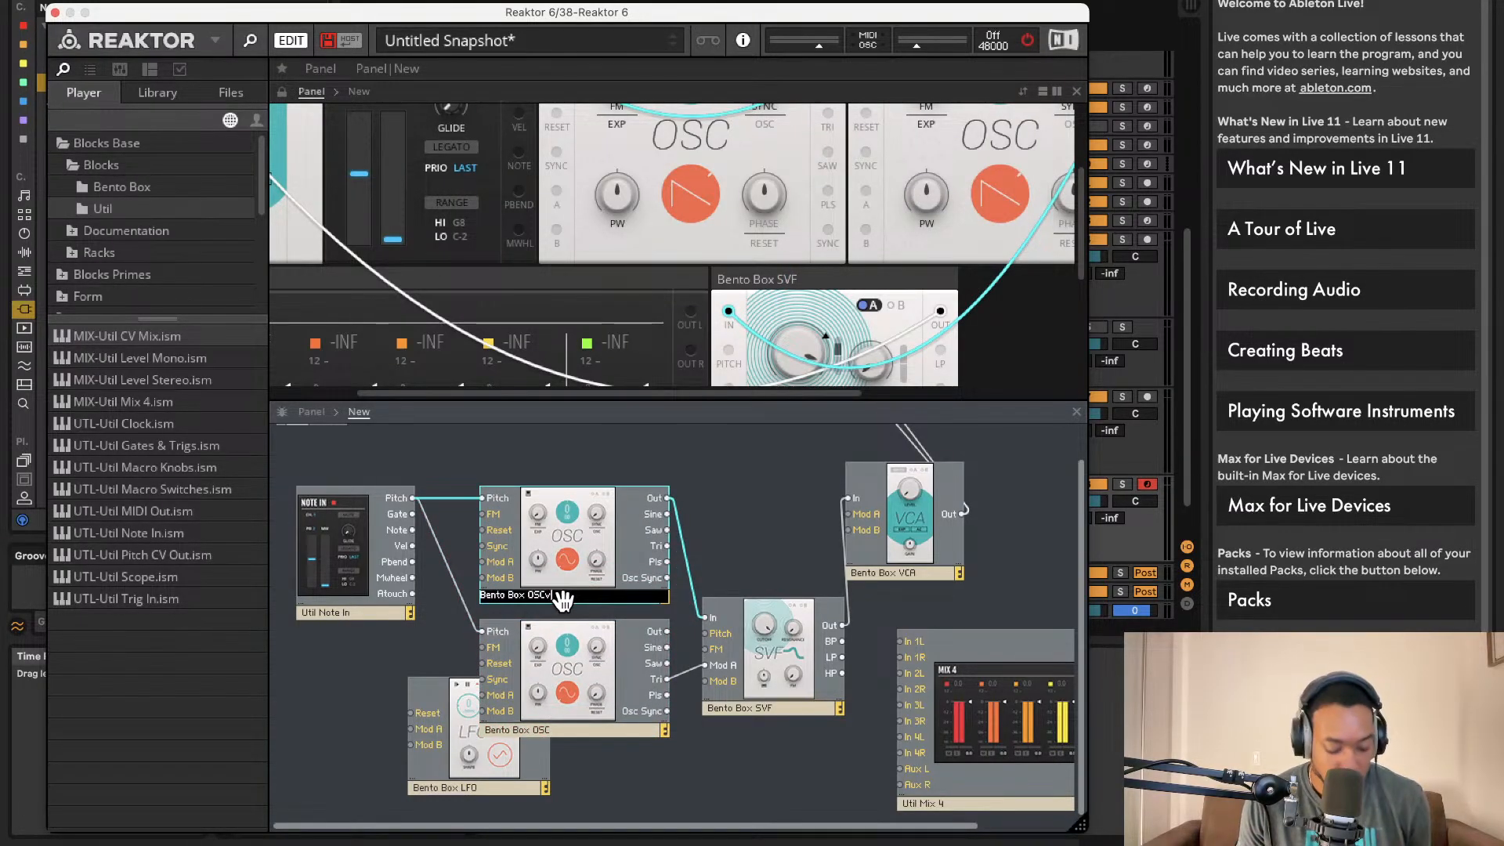
pyautogui.doubleClick(562, 729)
pyautogui.click(562, 731)
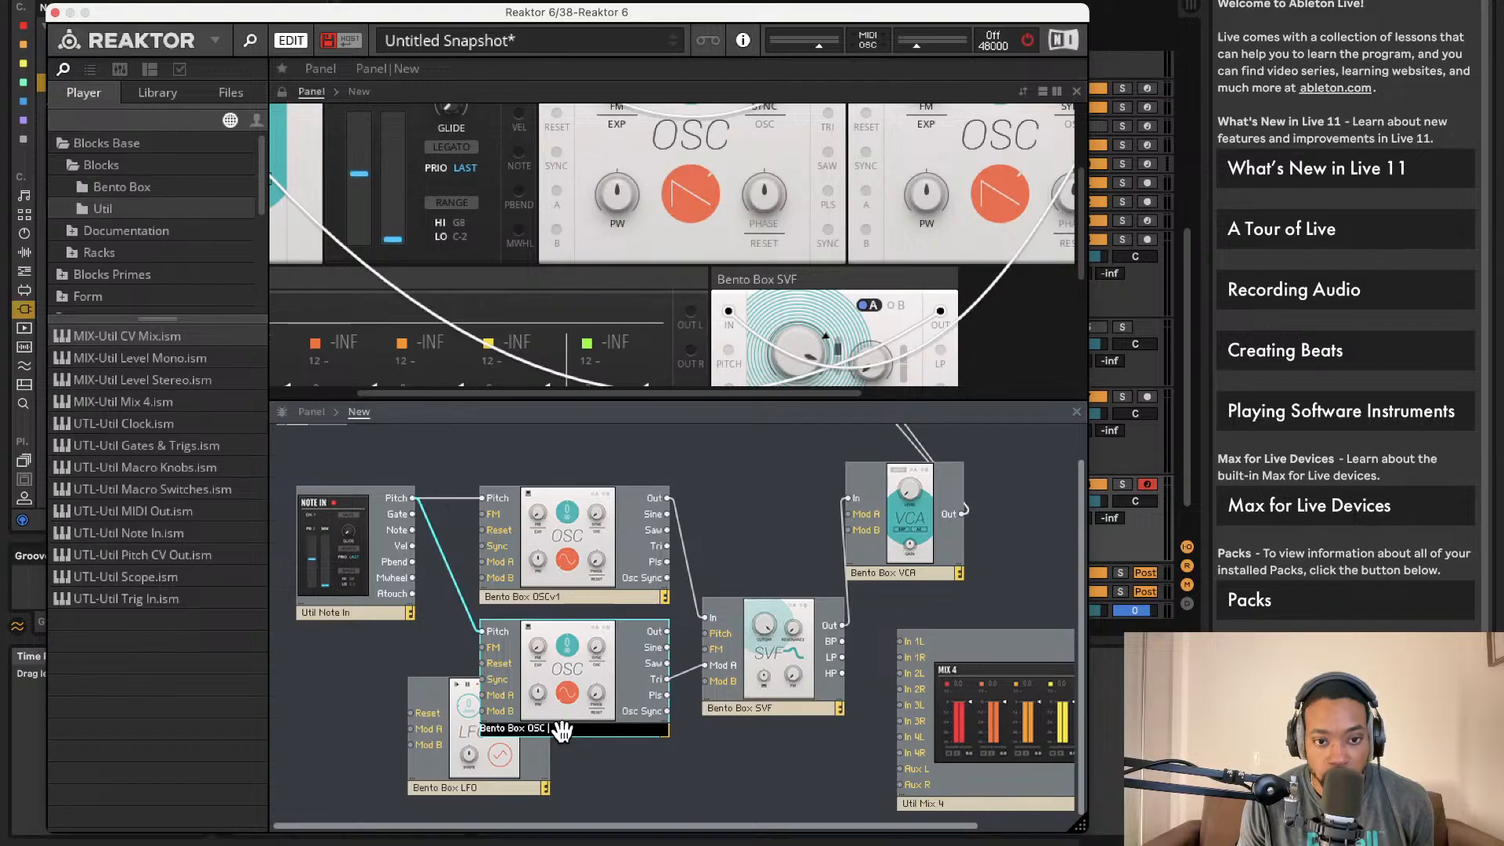
pyautogui.write('2')
pyautogui.press('Return')
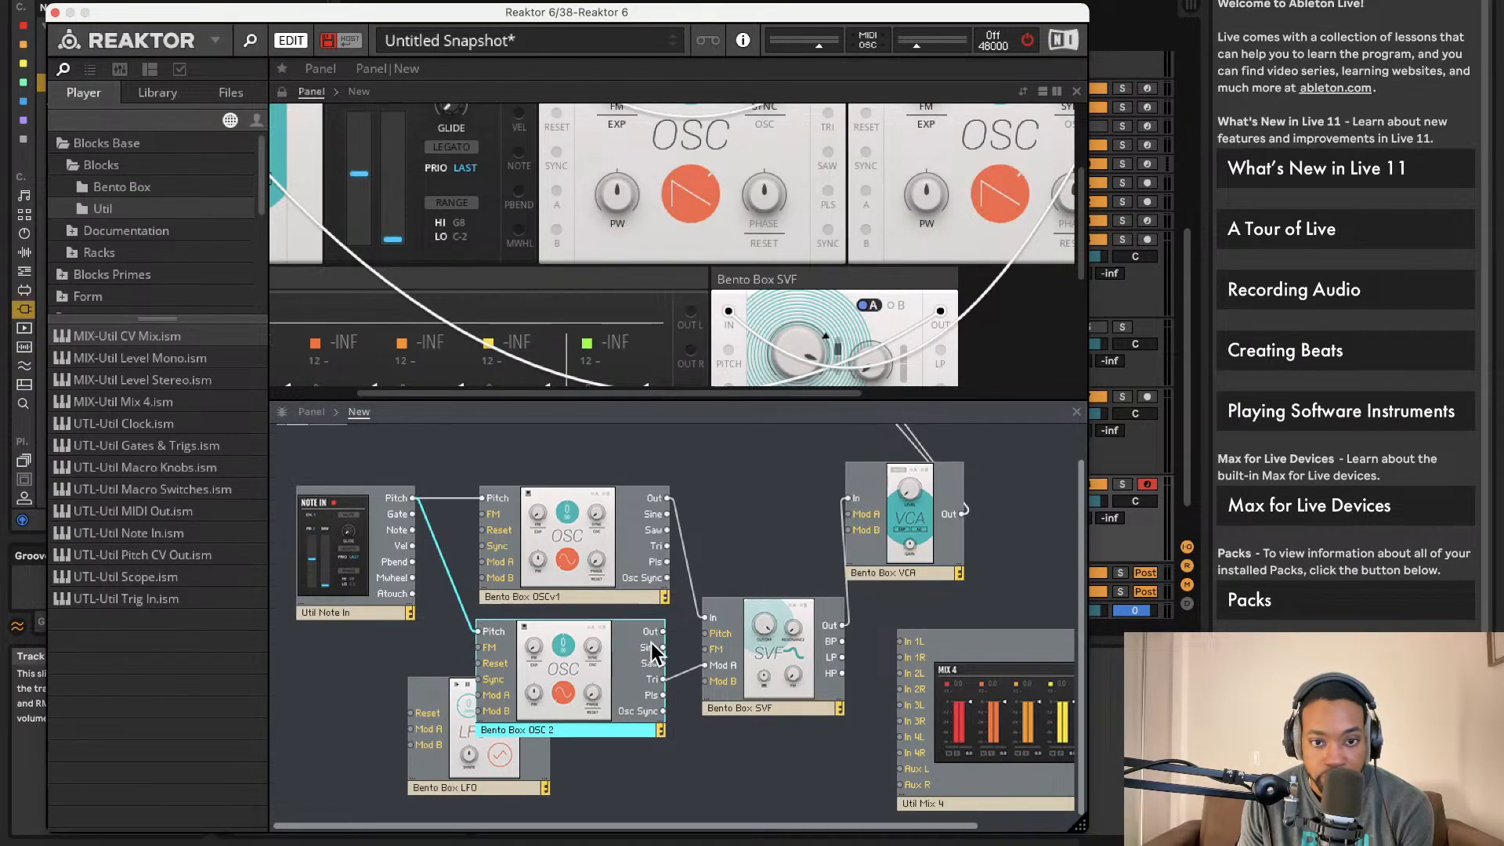
# - Move the SVF filter away from the oscillators and remove the cables feeding its In and Mod A inputs
pyautogui.moveTo(776, 637); pyautogui.dragTo(848, 647)
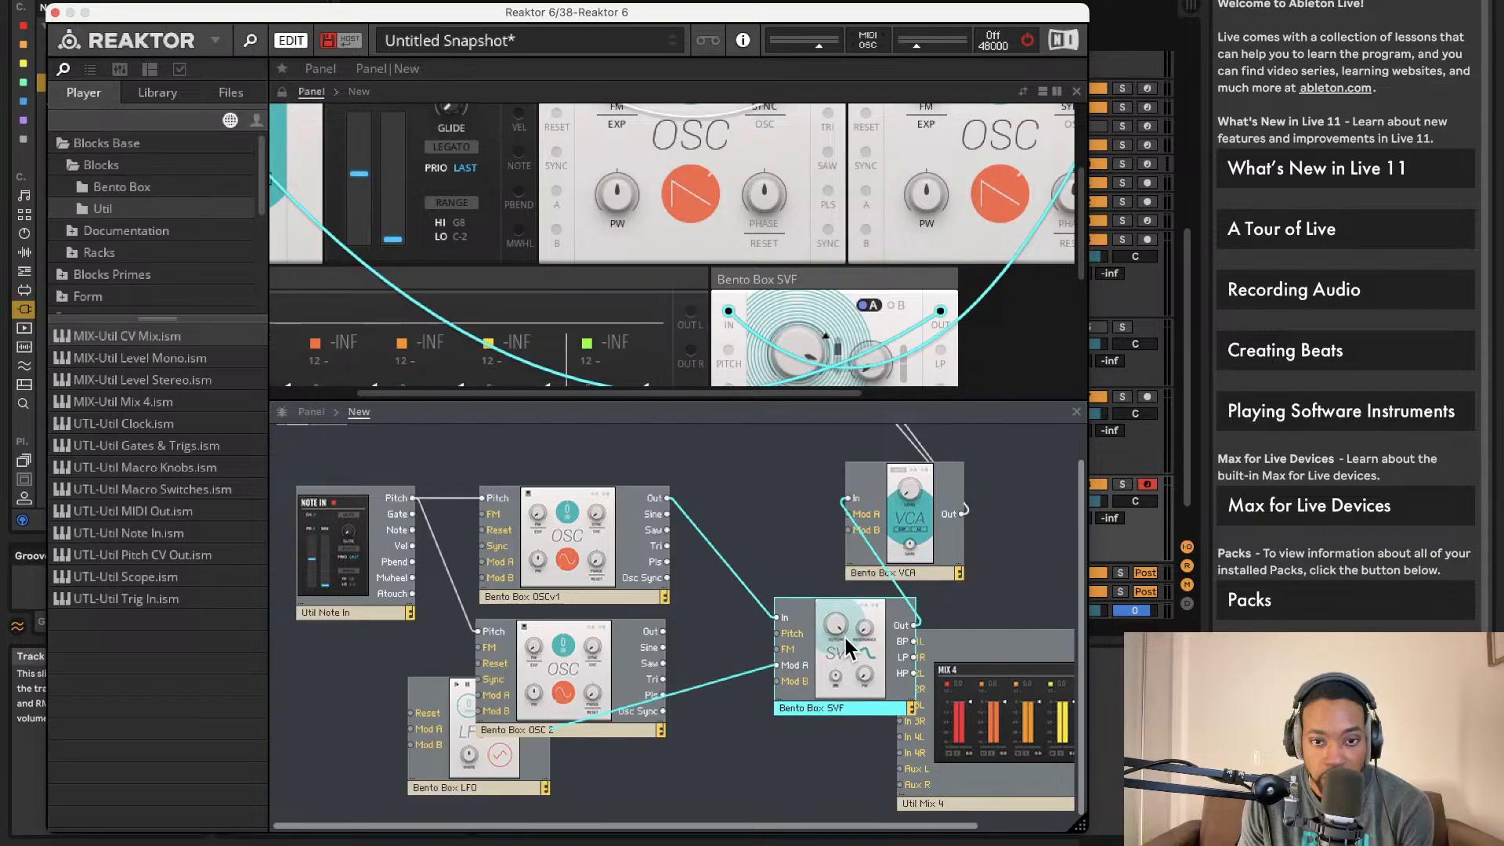
pyautogui.click(741, 545)
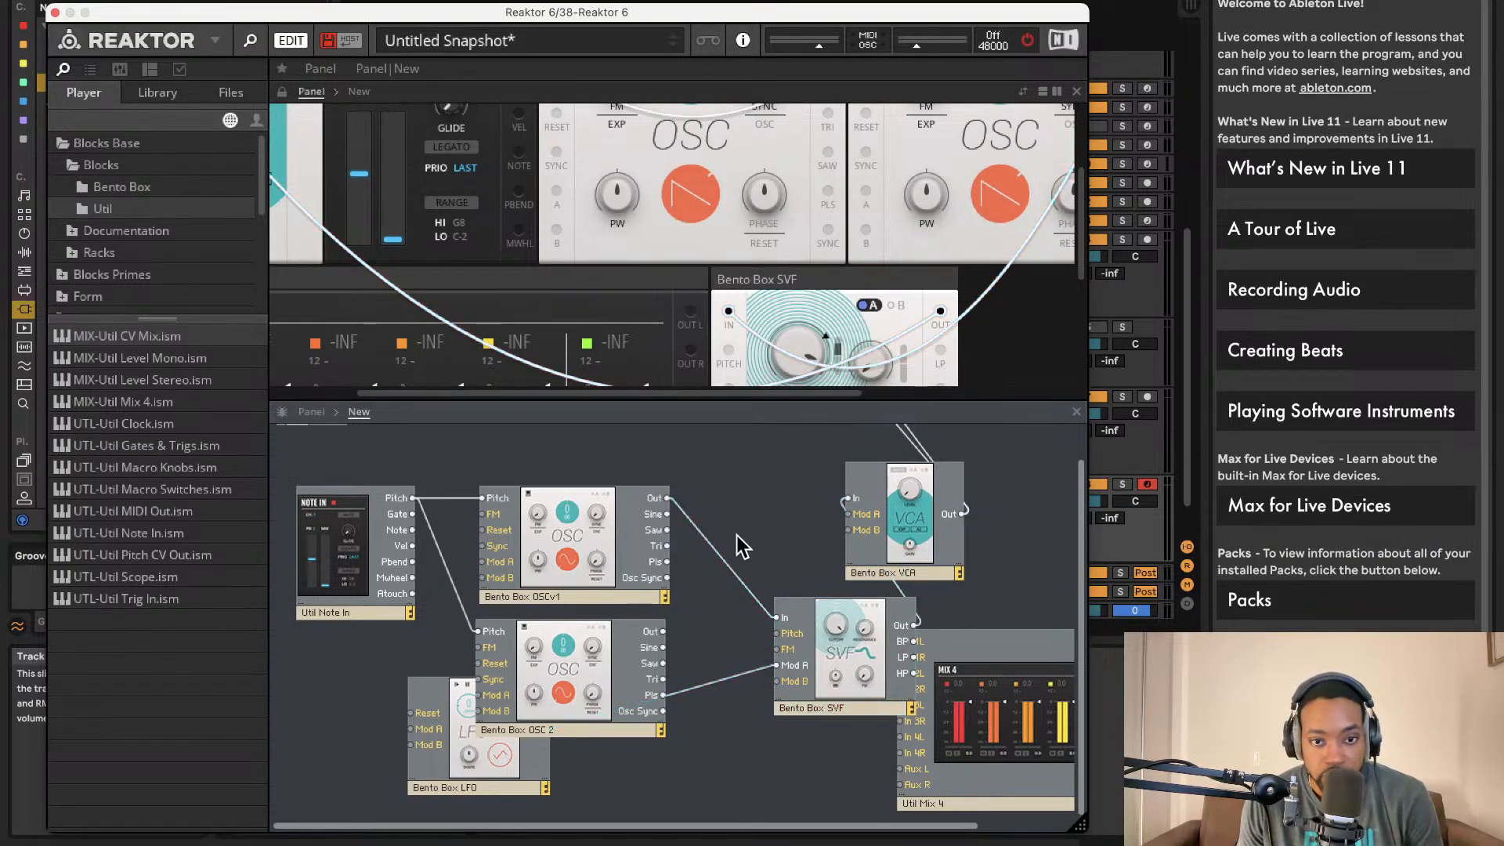
pyautogui.click(718, 558)
pyautogui.press('Delete')
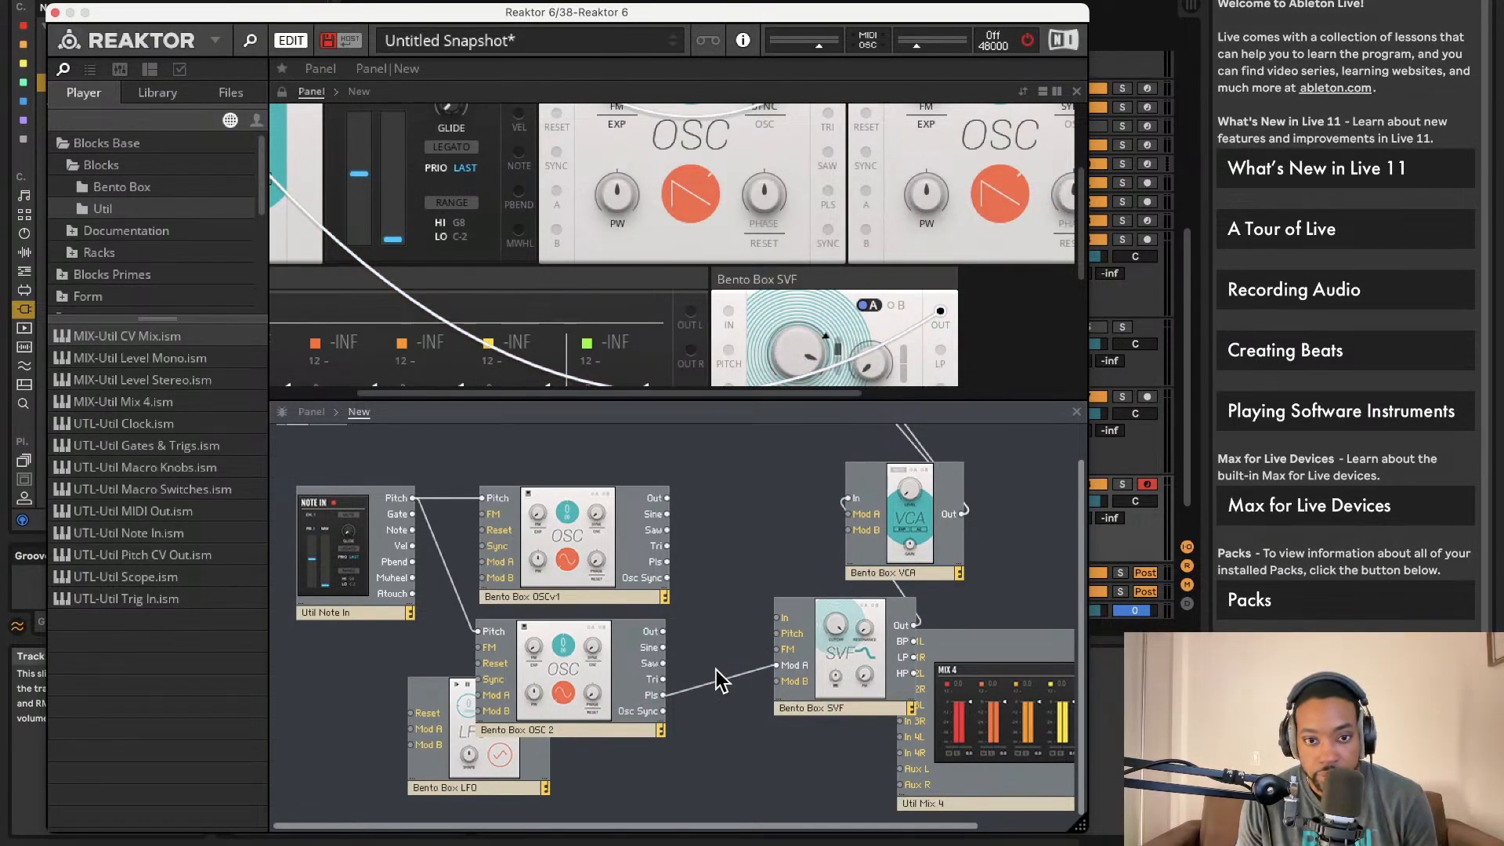
# - Move Util Mix 4 next to the oscillators and connect OSCv1's Out to its In 1L and In 1R
pyautogui.moveTo(938, 658); pyautogui.dragTo(667, 530)
pyautogui.moveTo(681, 665); pyautogui.dragTo(667, 498)
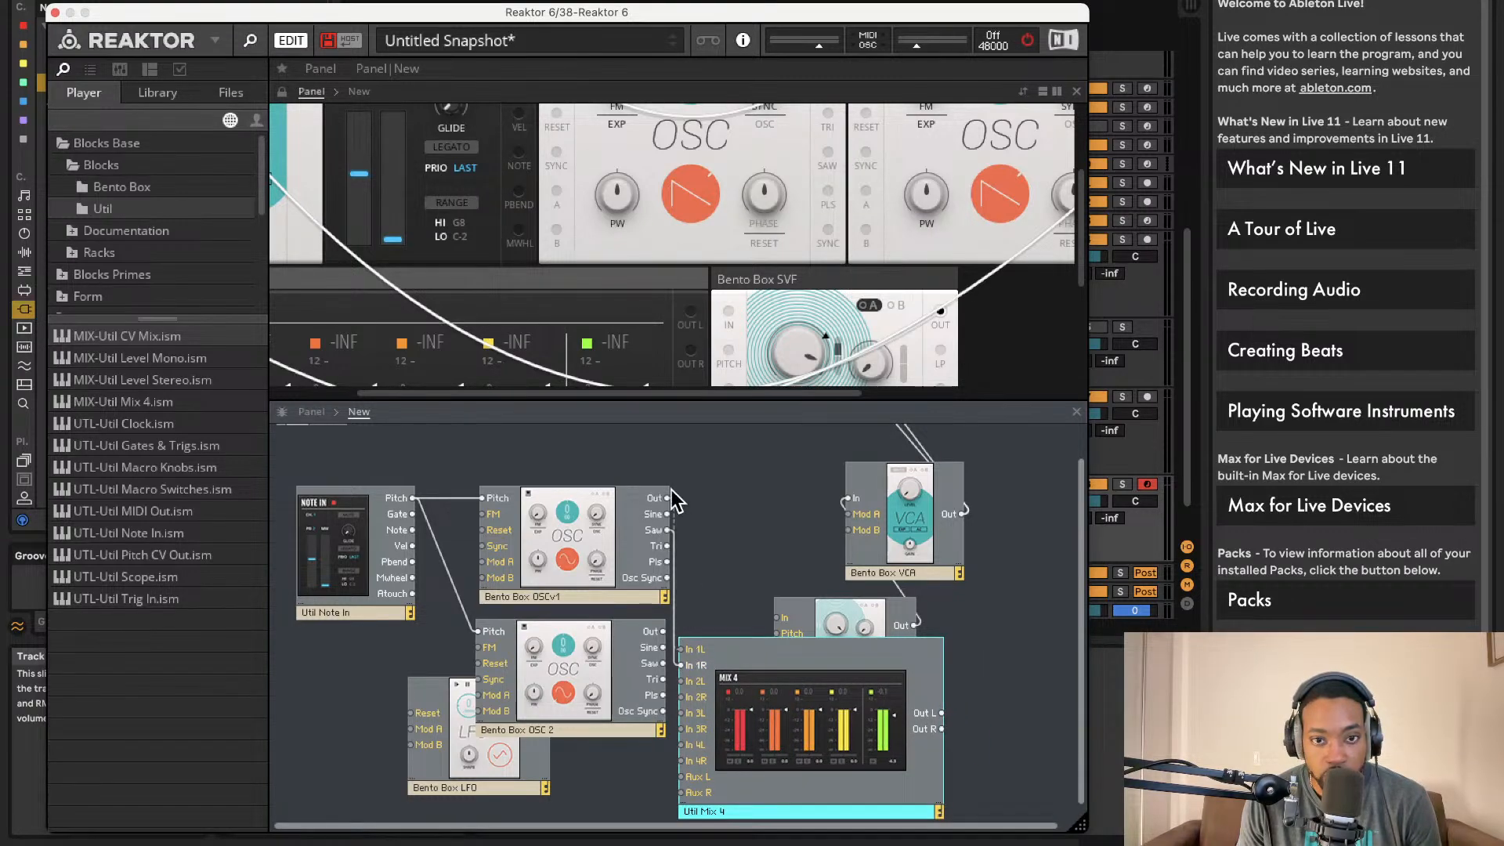
pyautogui.moveTo(729, 660); pyautogui.dragTo(796, 665)
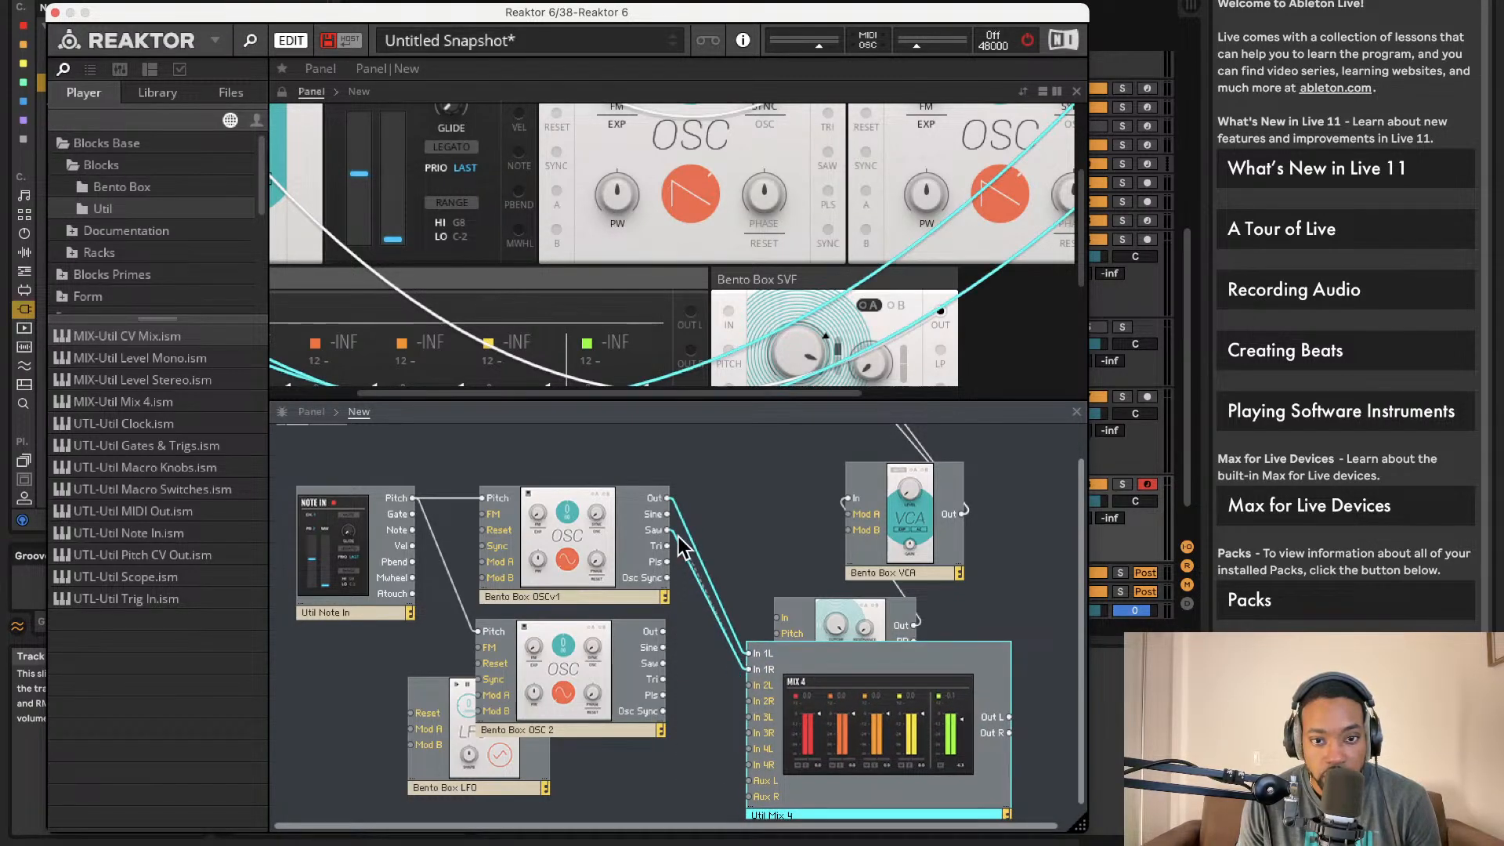
pyautogui.moveTo(666, 515); pyautogui.dragTo(666, 496)
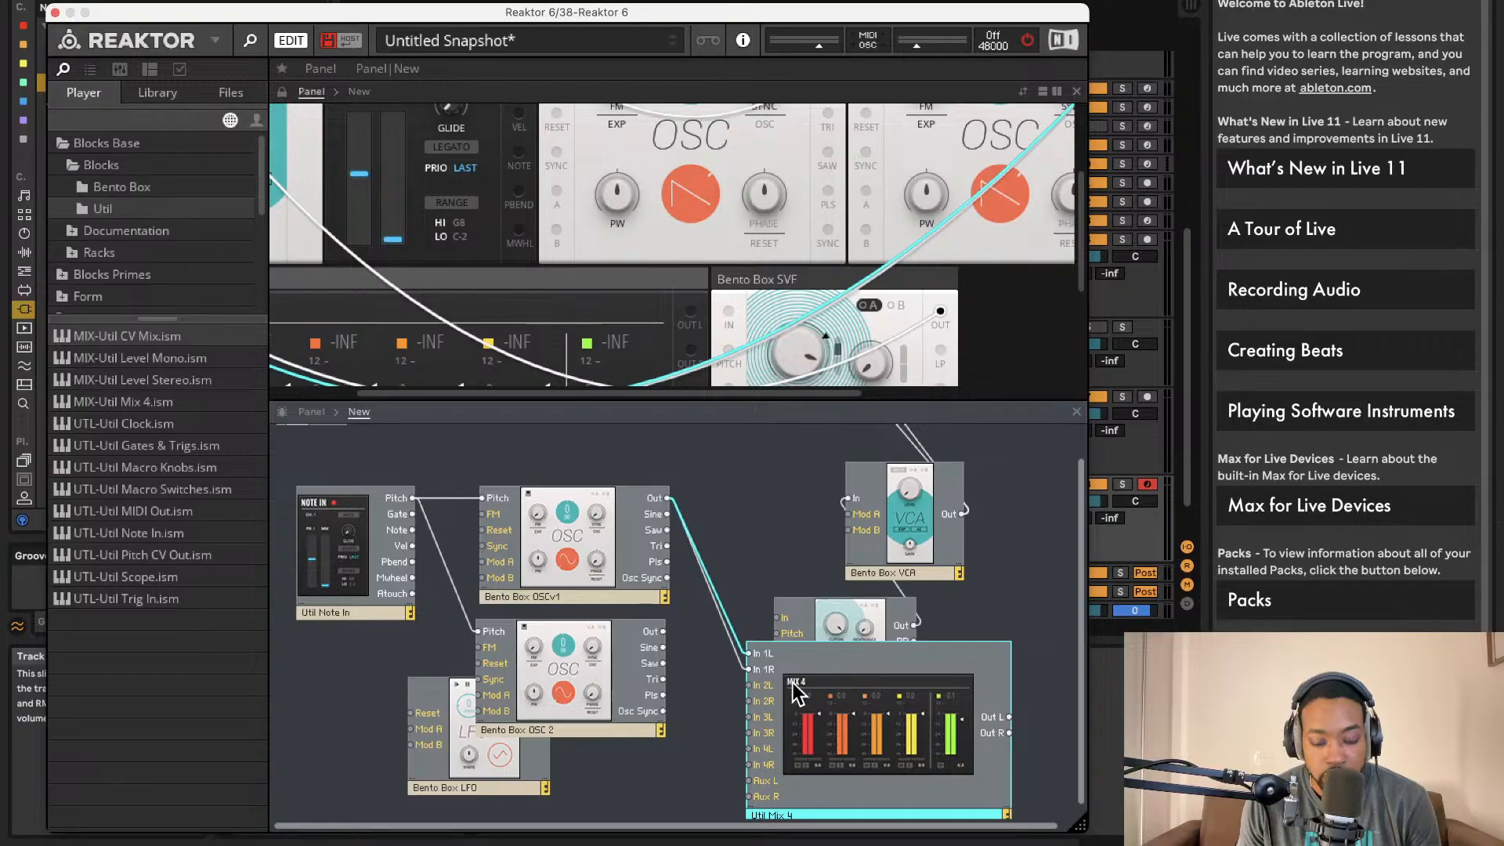
# - Connect OSC 2's Out to the Util Mix 4 inputs In 2L and In 2R
pyautogui.moveTo(754, 686); pyautogui.dragTo(664, 631)
pyautogui.moveTo(751, 701); pyautogui.dragTo(664, 631)
pyautogui.moveTo(937, 696); pyautogui.dragTo(849, 723)
pyautogui.moveTo(870, 655); pyautogui.dragTo(1022, 712)
pyautogui.moveTo(942, 660); pyautogui.dragTo(804, 576)
pyautogui.moveTo(798, 700); pyautogui.dragTo(901, 694)
pyautogui.moveTo(1061, 743); pyautogui.dragTo(806, 562)
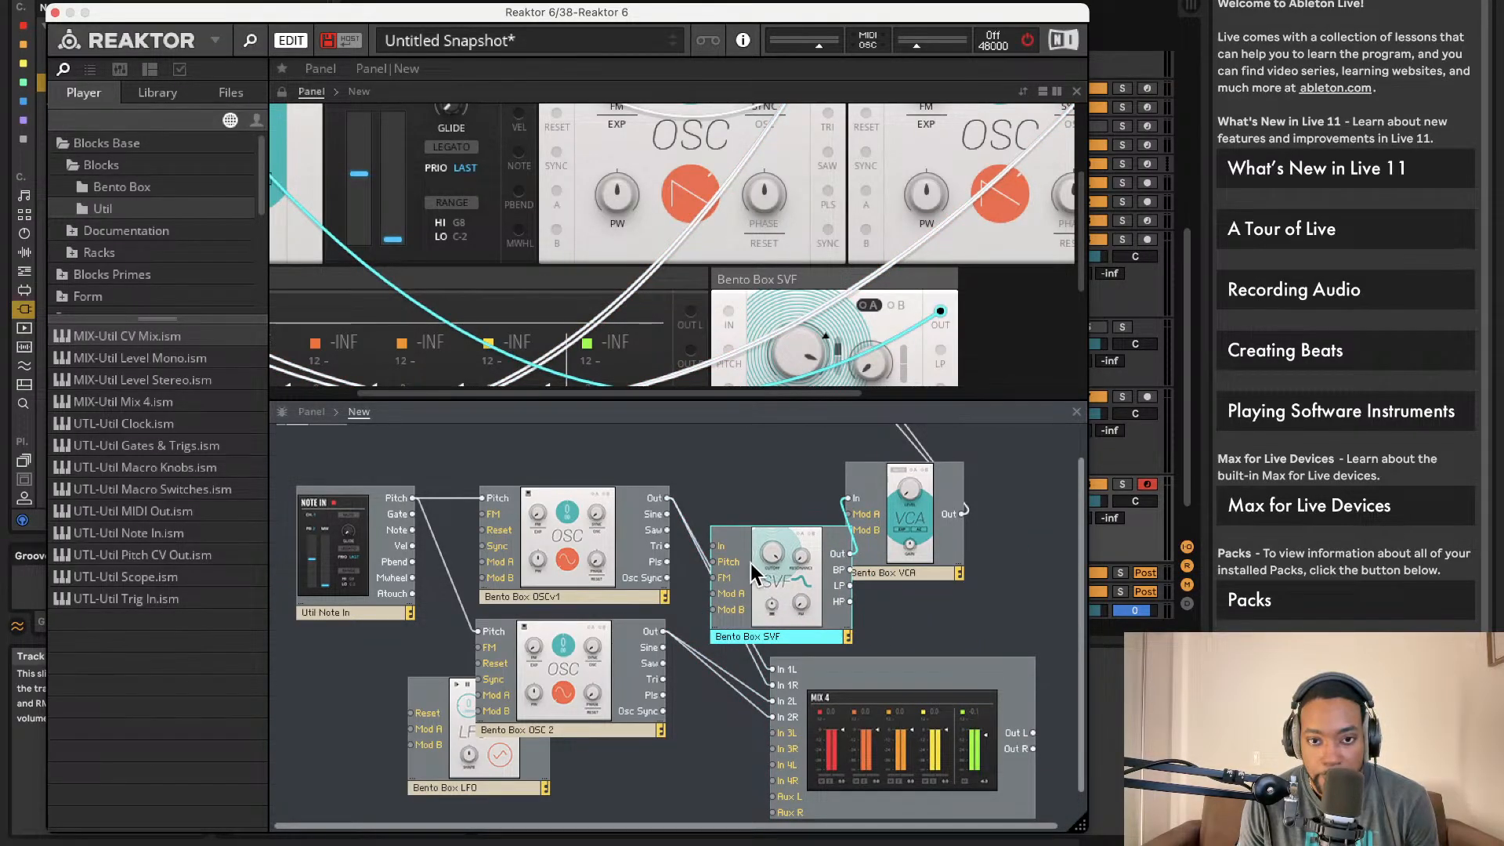
pyautogui.moveTo(768, 565); pyautogui.dragTo(772, 572)
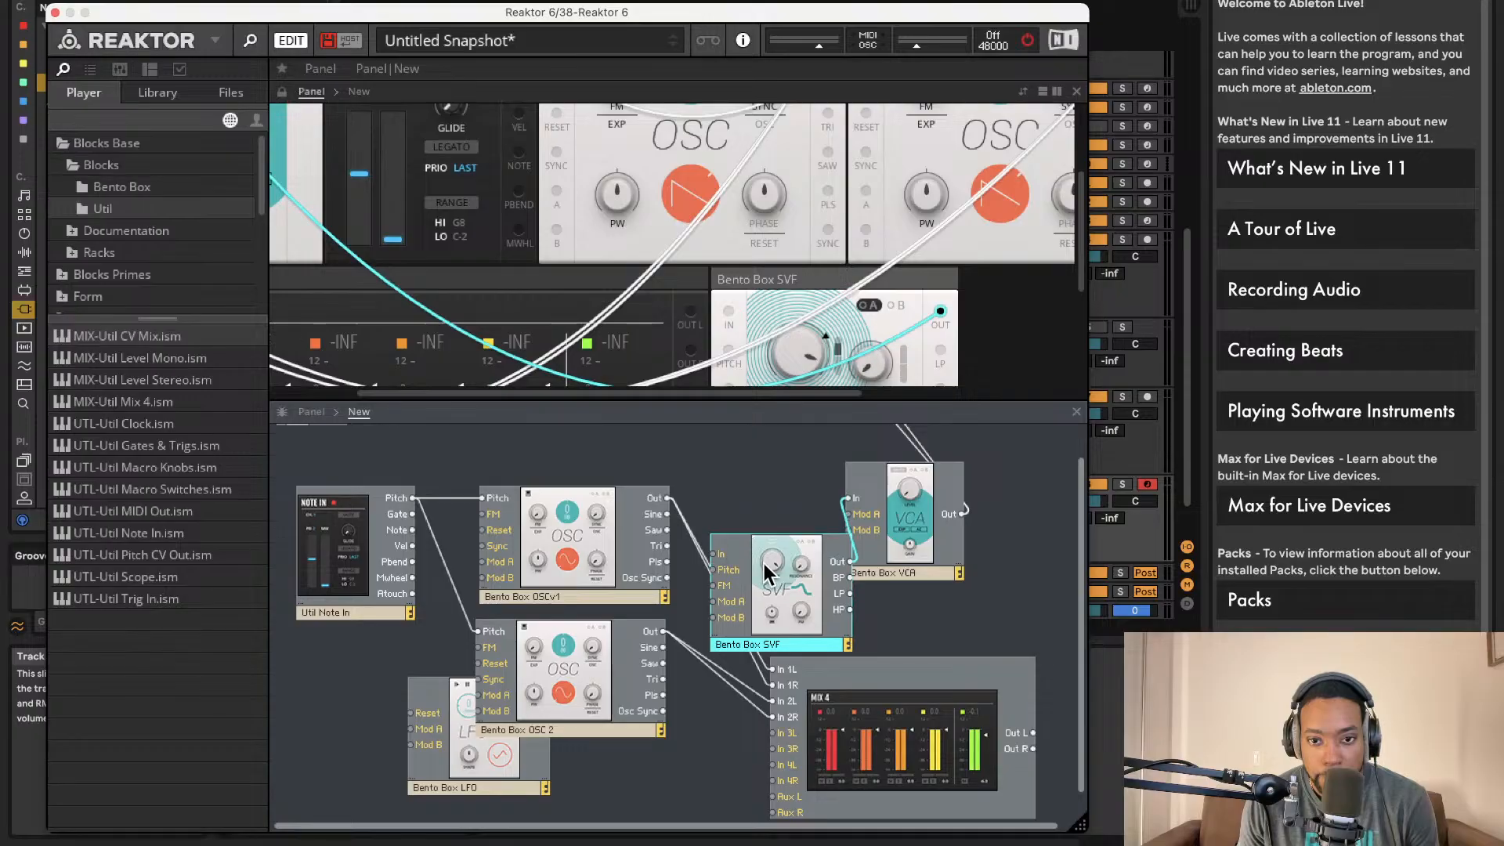
pyautogui.moveTo(679, 580); pyautogui.dragTo(689, 618)
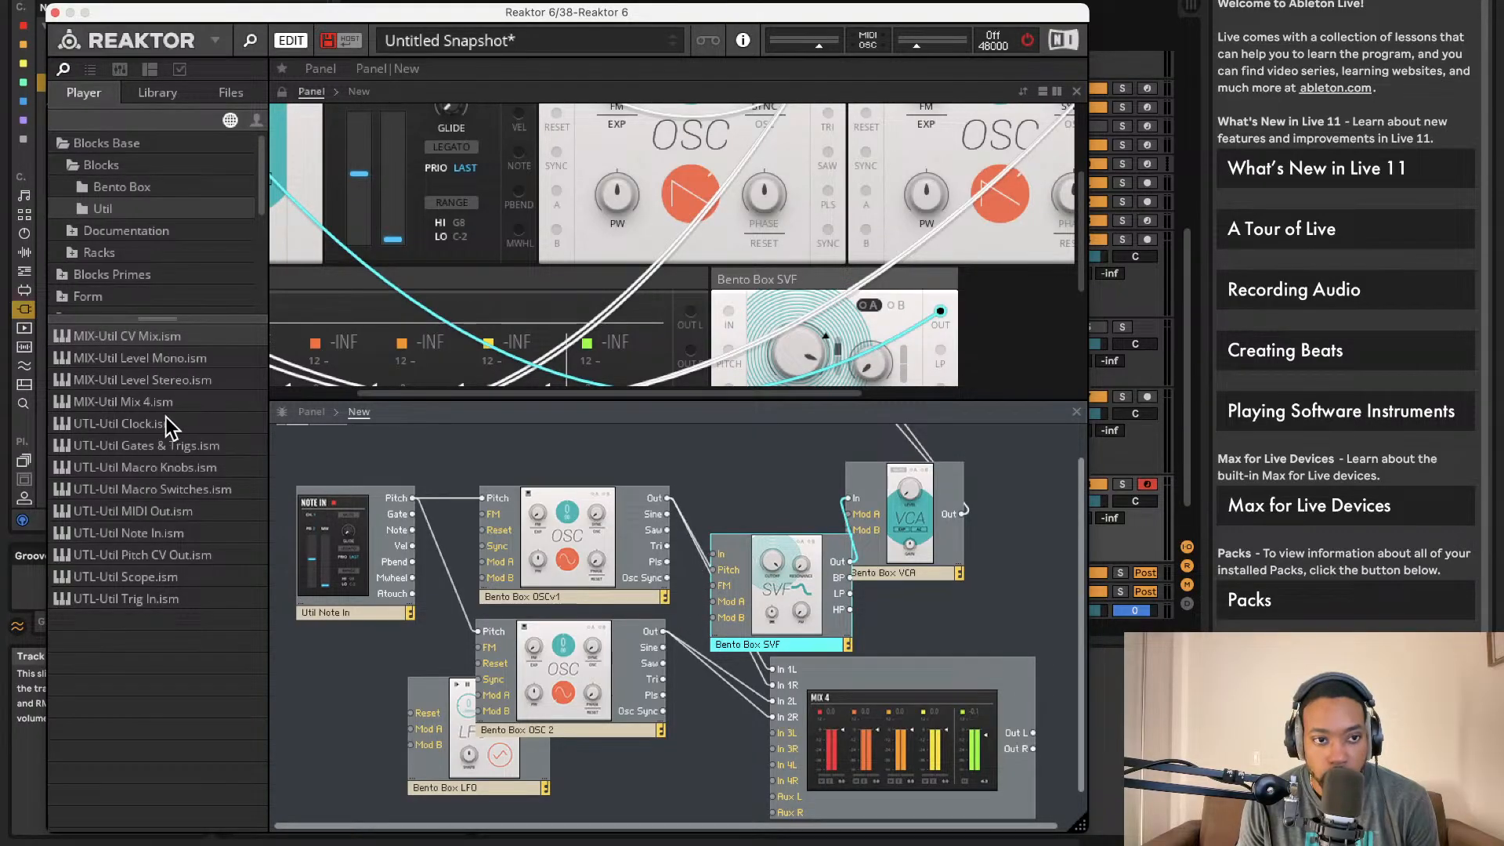
pyautogui.moveTo(144, 403); pyautogui.dragTo(743, 496)
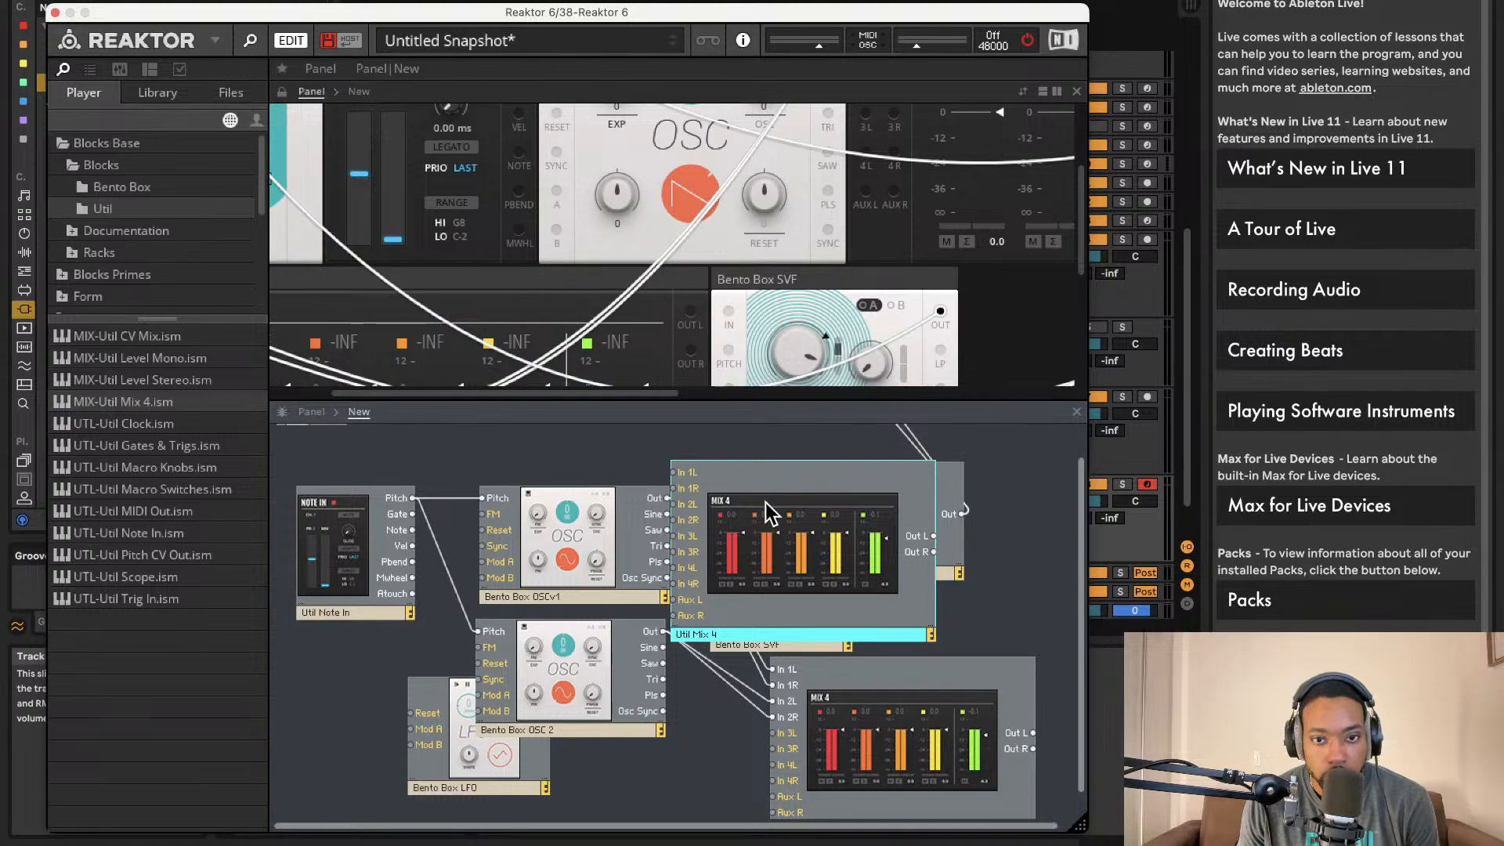
pyautogui.press('super+z')
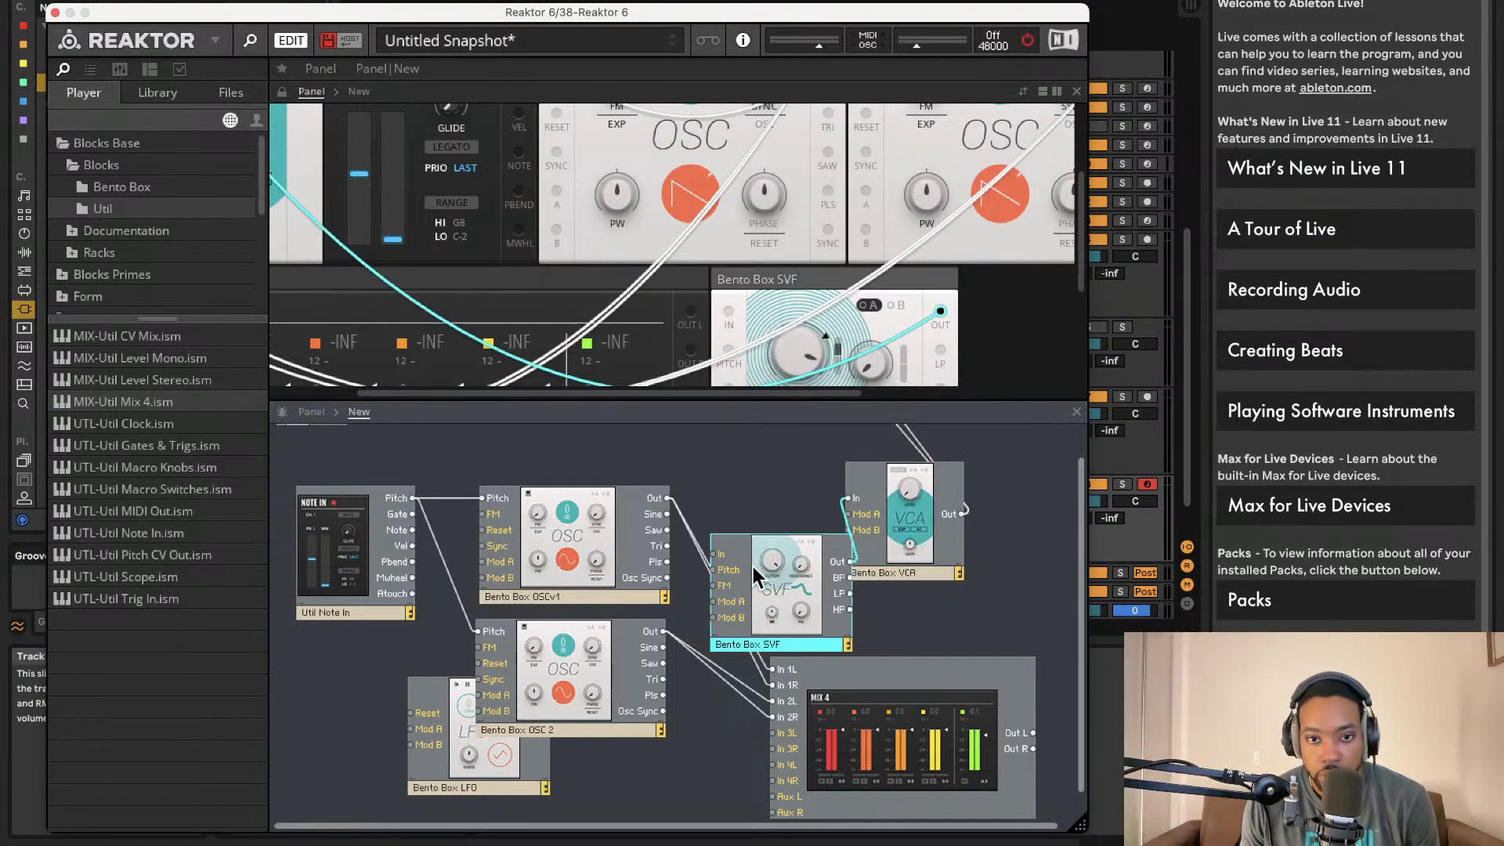
# - Delete the Bento Box SVF block and move Util Mix 4 up beside the two oscillators
pyautogui.press('Delete')
pyautogui.moveTo(824, 713); pyautogui.dragTo(769, 602)
# - Place the mono Bento Box VCA after the mixer and connect the mixer's Out R to the VCA's In
pyautogui.moveTo(849, 497); pyautogui.dragTo(923, 517)
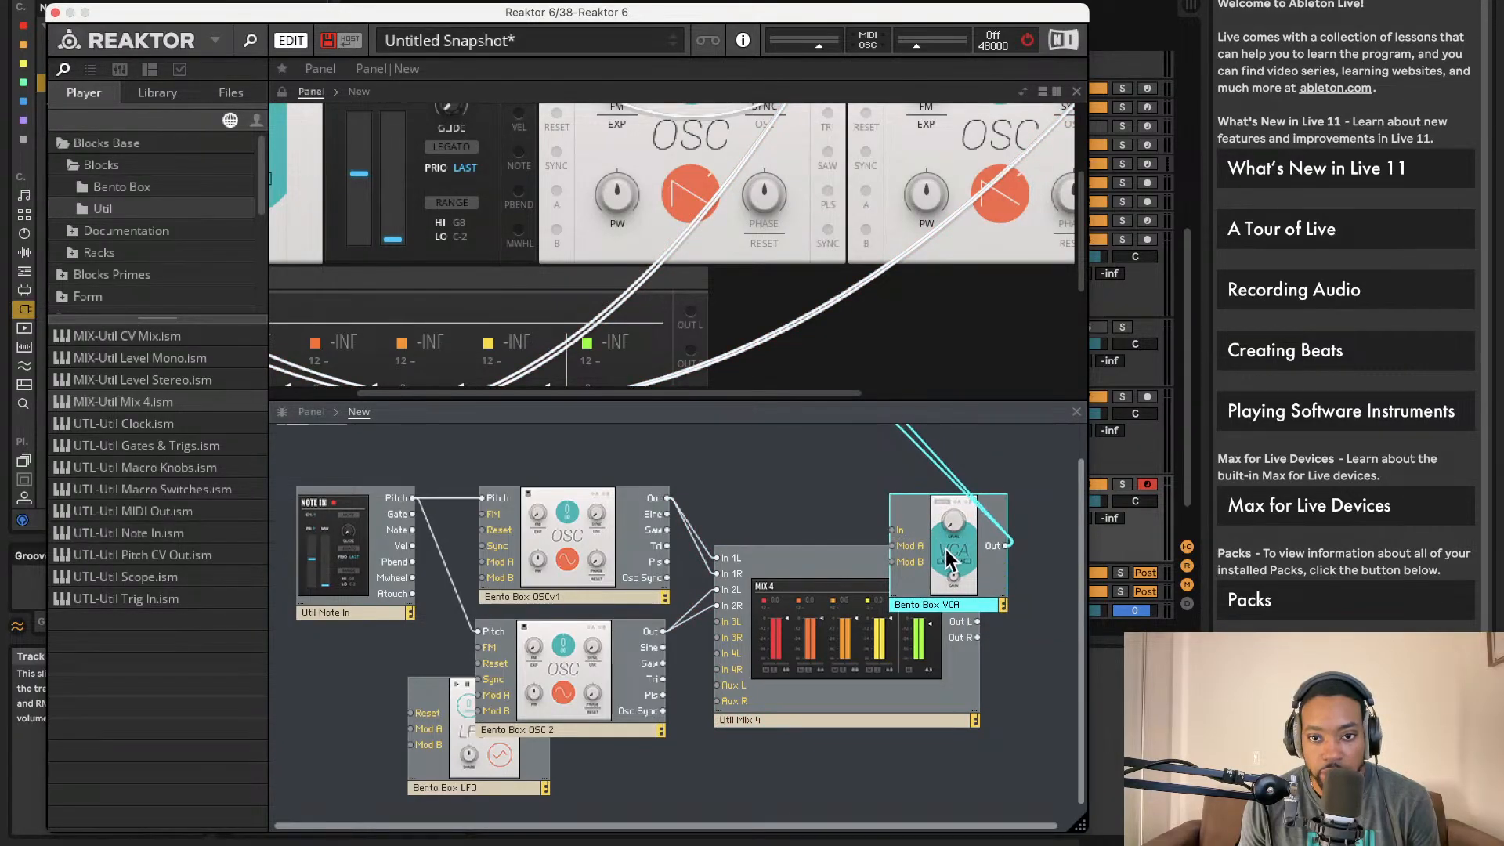
pyautogui.moveTo(1025, 589); pyautogui.dragTo(976, 638)
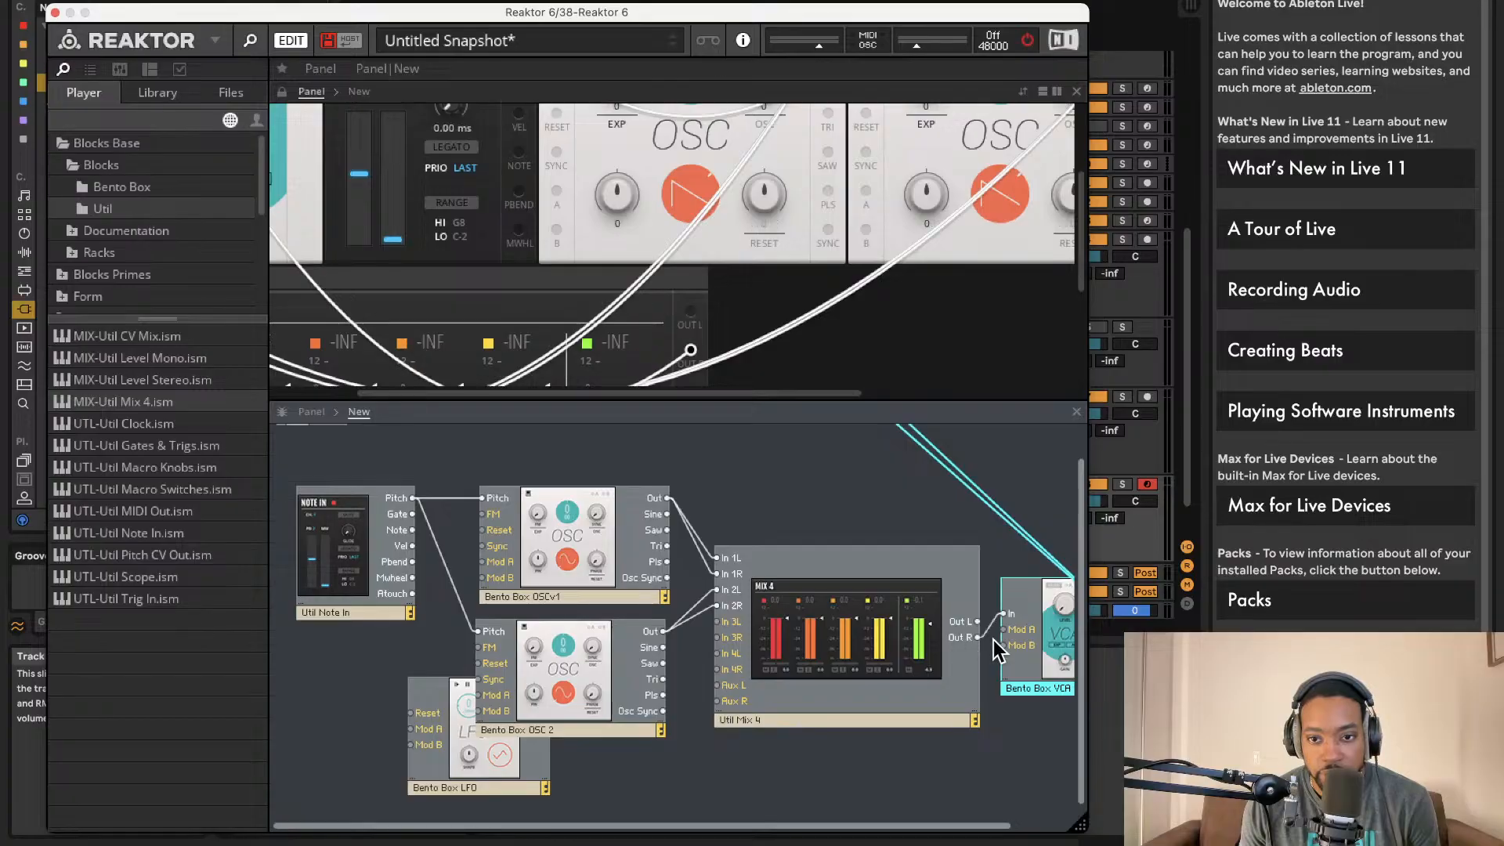
pyautogui.click(999, 615)
# - Search for "vca", insert the stereo Bento Box VCA (St), and connect the mixer's Out L and Out R to its L and R inputs
pyautogui.hscroll(3, 980, 608)
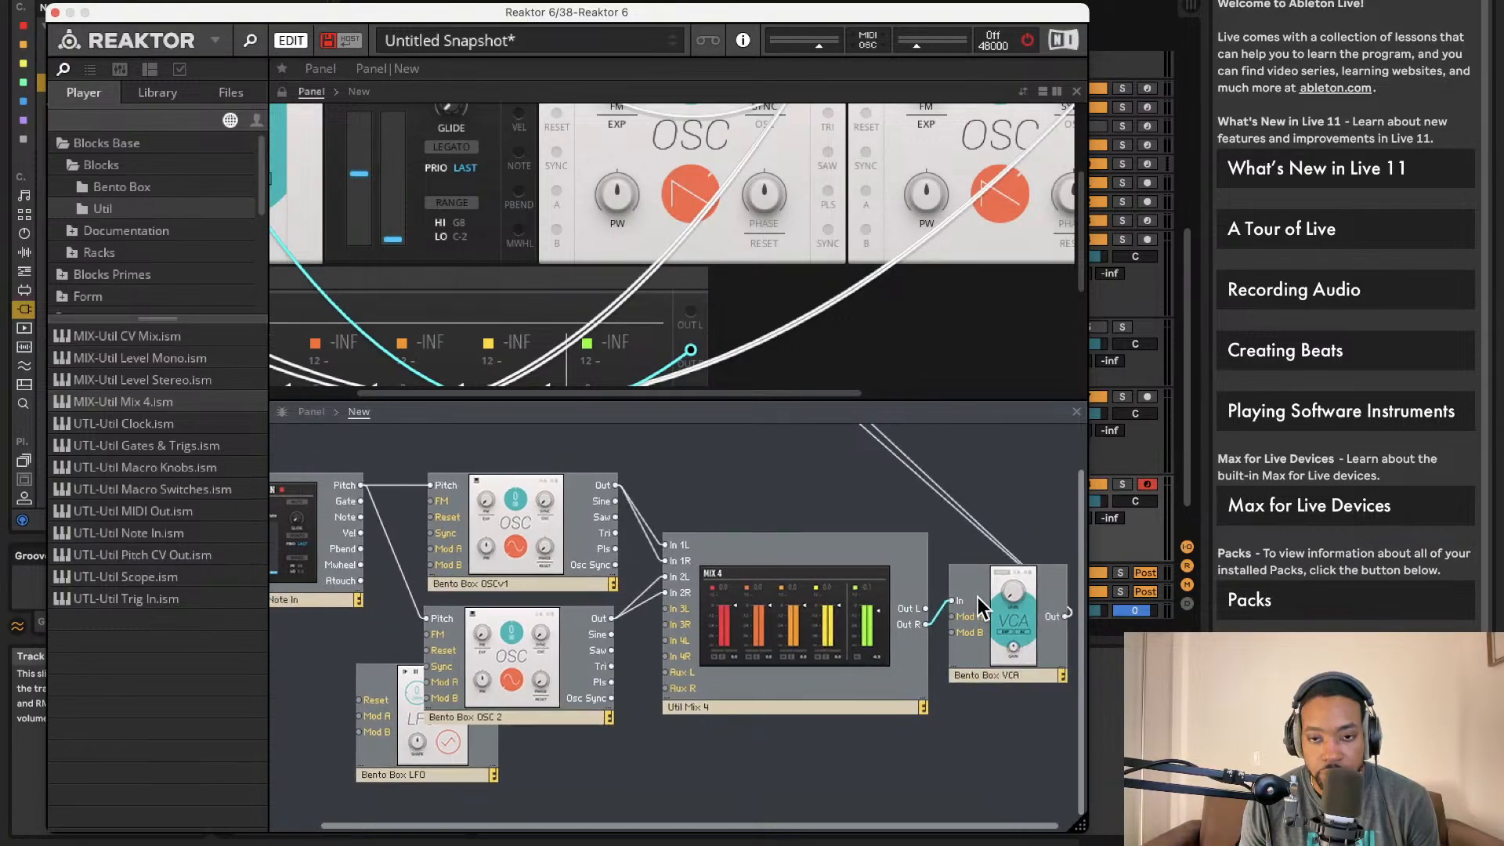
pyautogui.write('v')
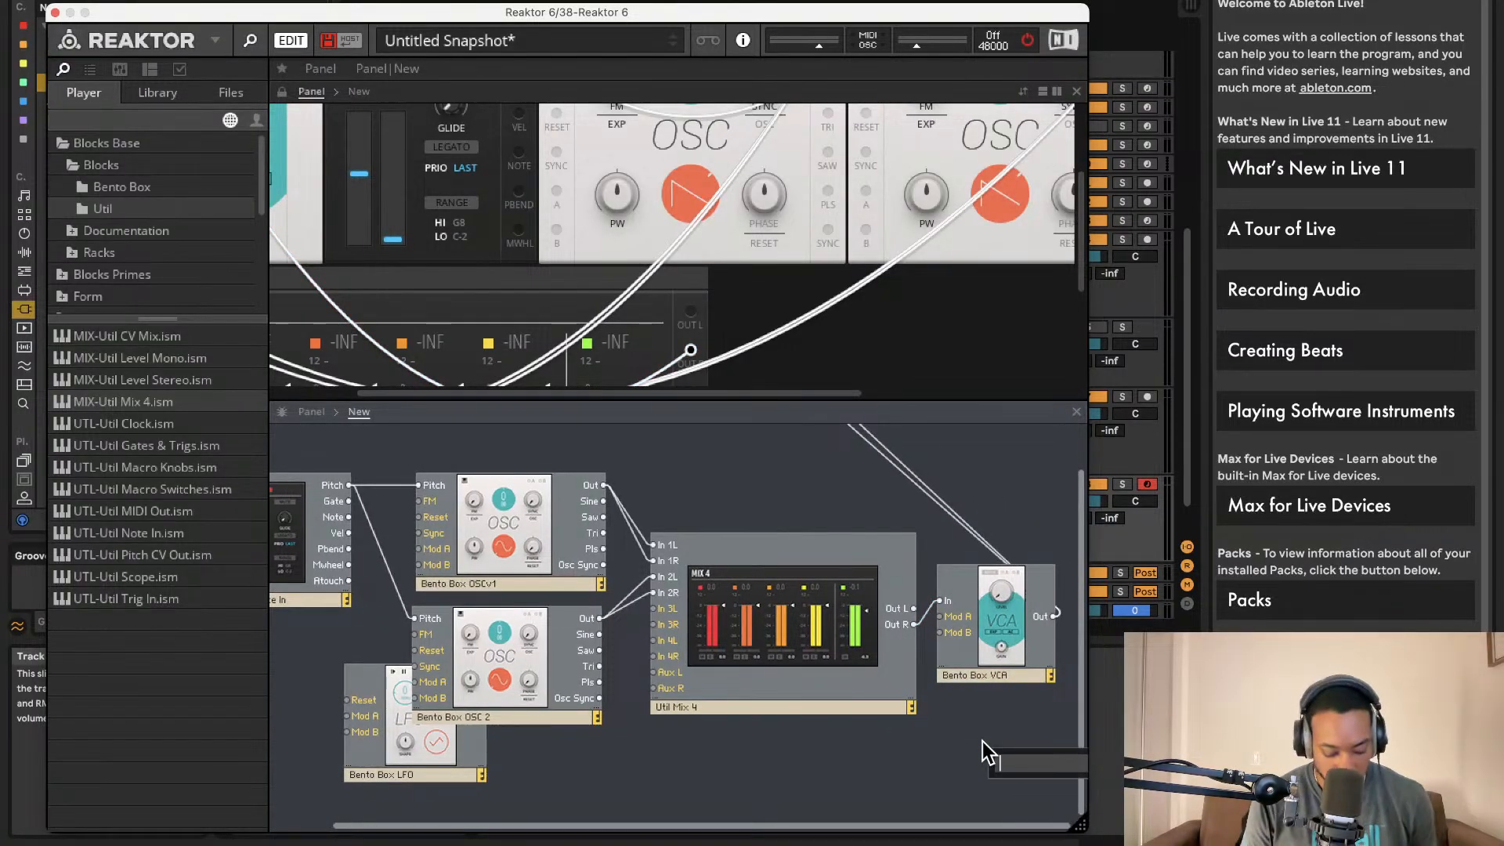
pyautogui.write('ca')
pyautogui.press('Return')
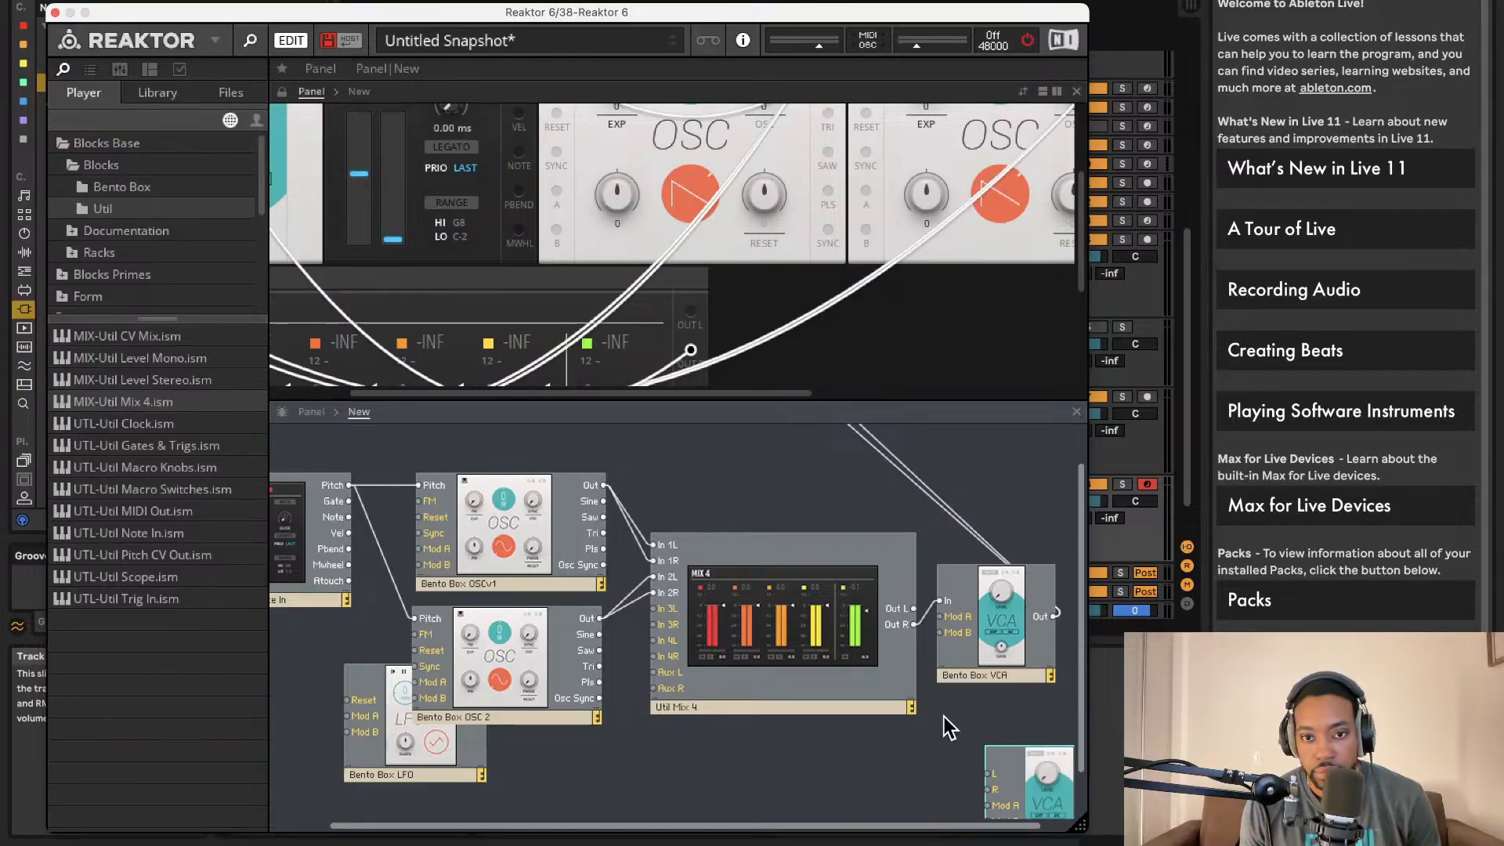
pyautogui.moveTo(1019, 776); pyautogui.dragTo(913, 609)
pyautogui.moveTo(960, 655); pyautogui.dragTo(914, 624)
# - Connect the L and R outputs of Bento Box VCA (St) to the main outputs Out 1 and Out 2
pyautogui.scroll(2, 1058, 627)
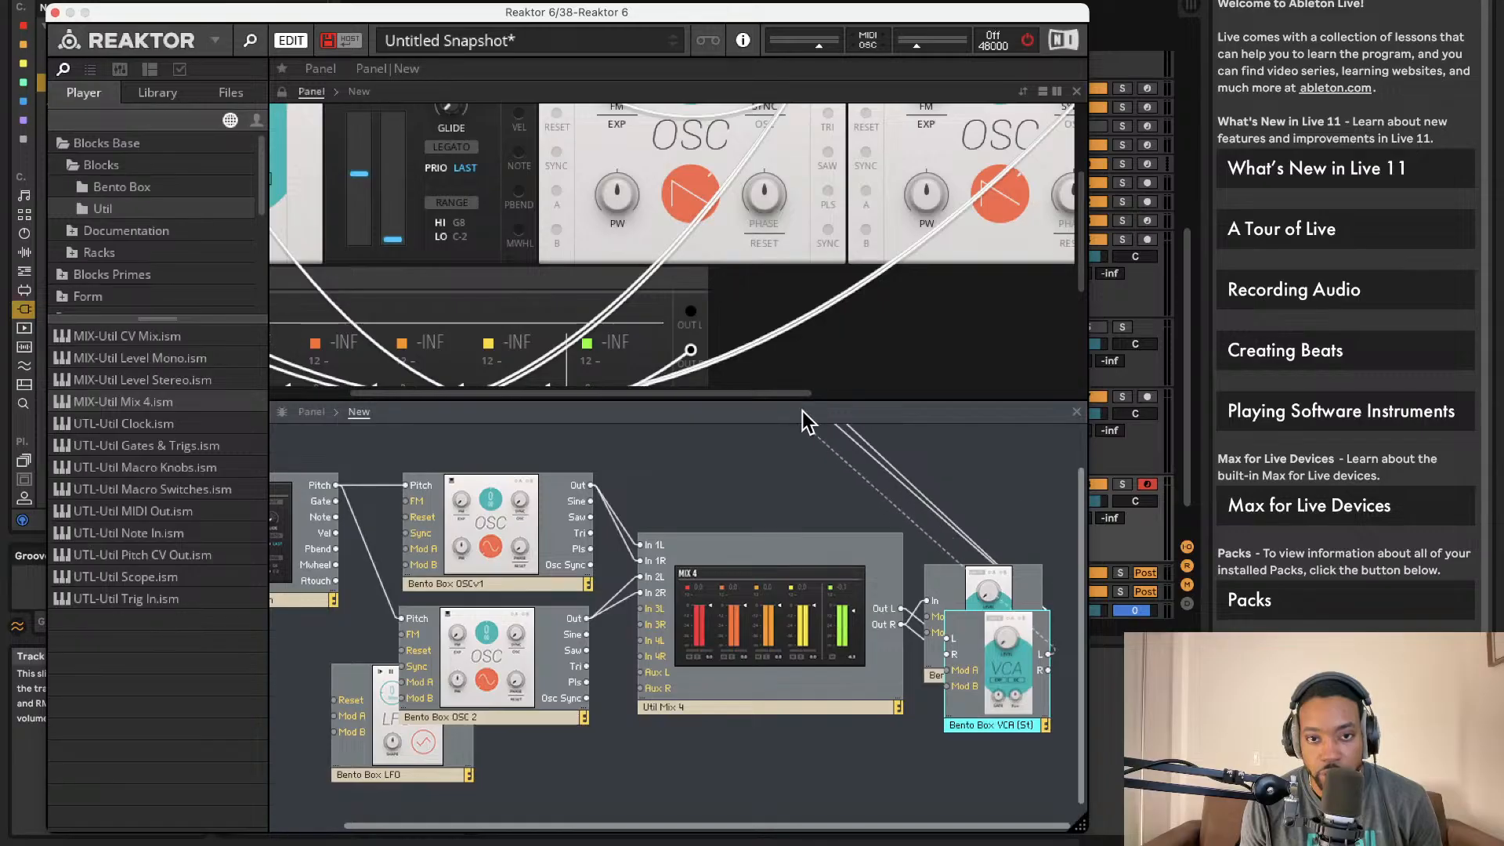
pyautogui.scroll(2, 806, 419)
pyautogui.scroll(-3, 810, 387)
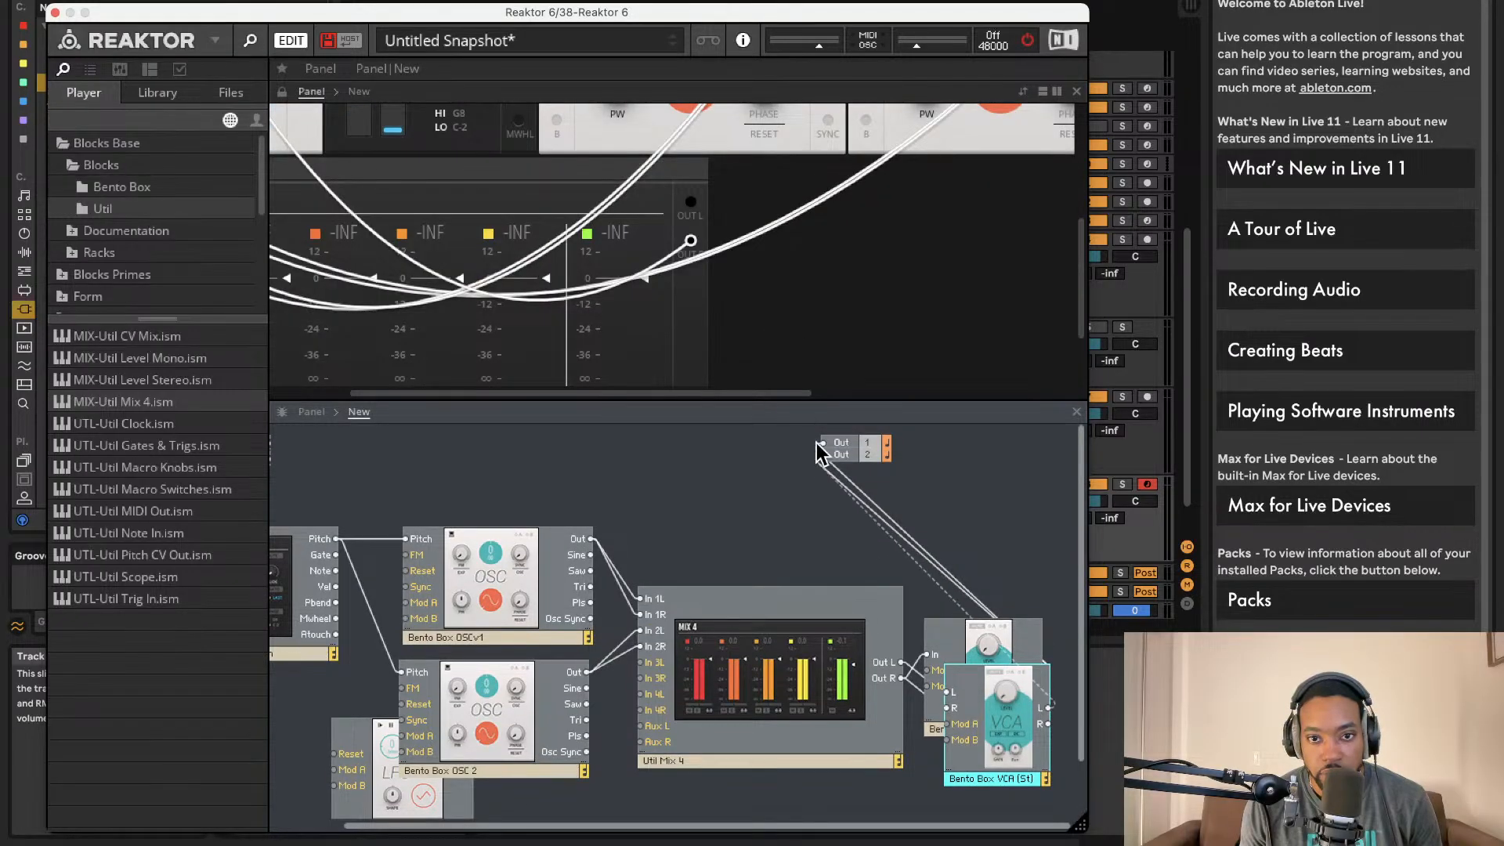
pyautogui.moveTo(1048, 723); pyautogui.dragTo(823, 458)
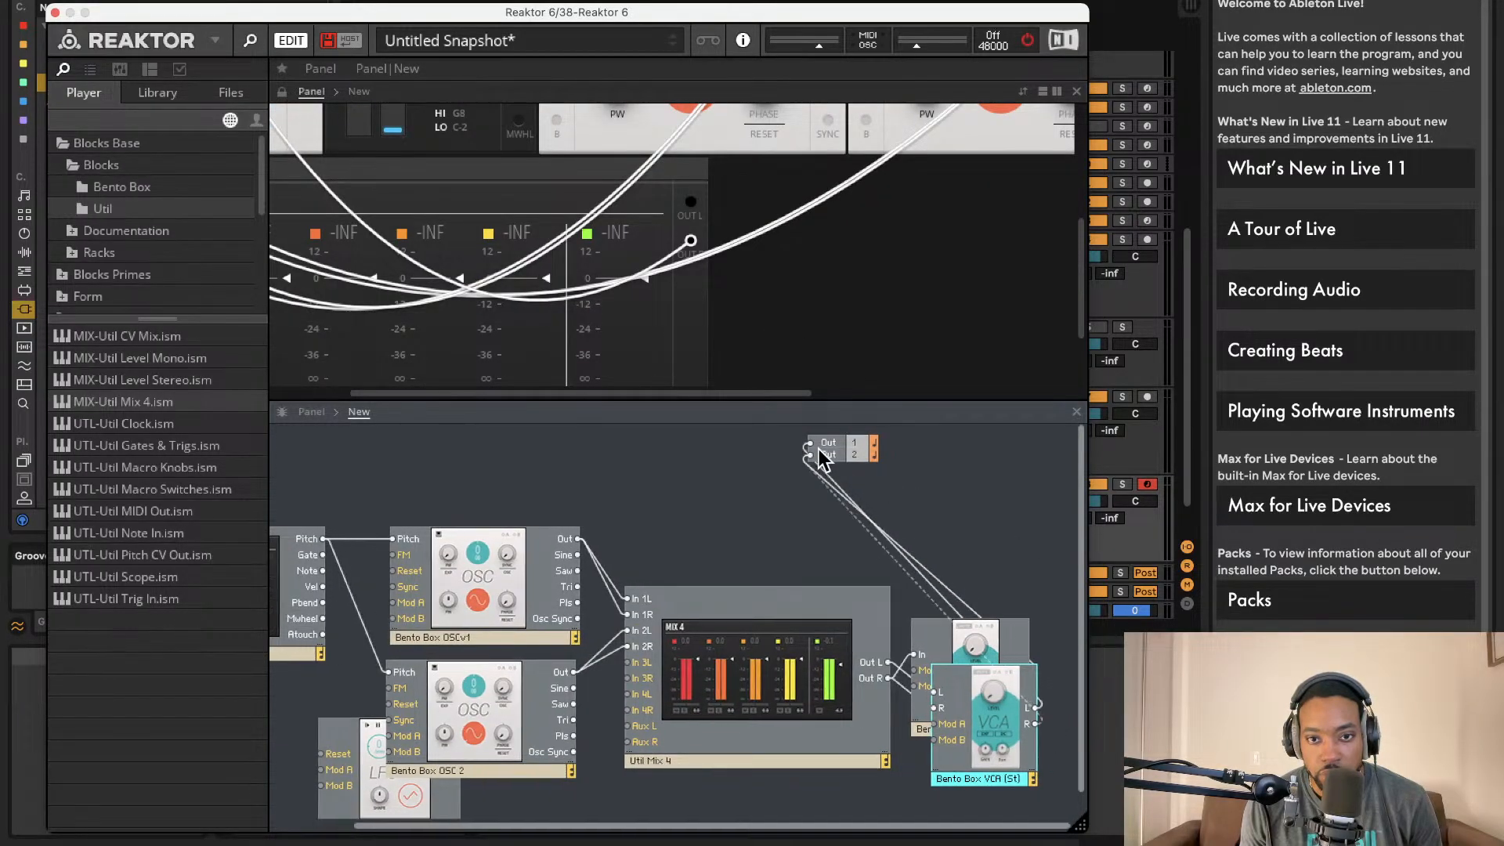
# - Delete the mono Bento Box VCA and move the stereo VCA up in line with the mixer's outputs
pyautogui.click(1003, 635)
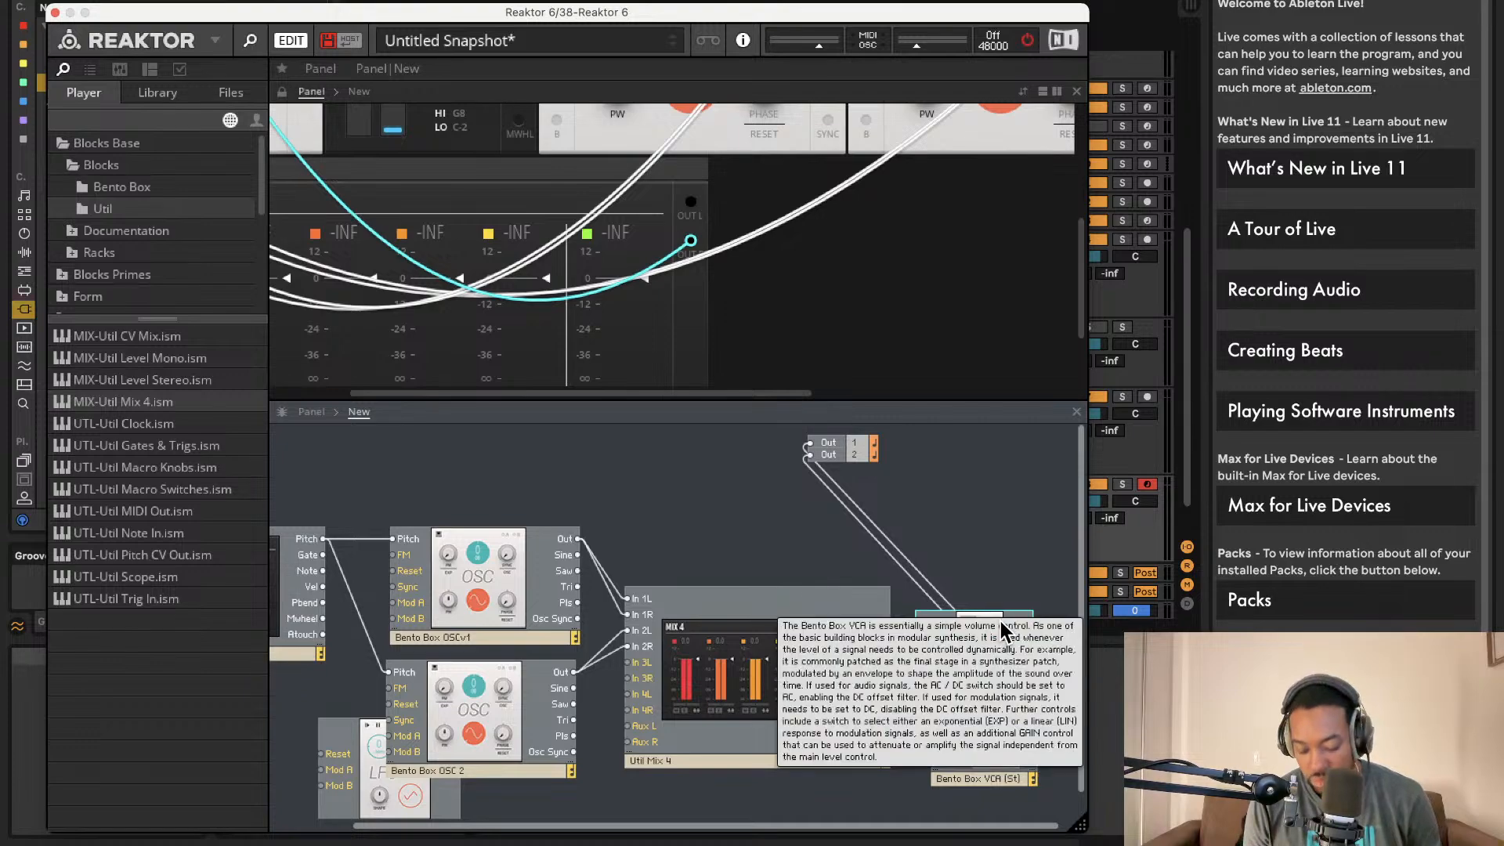
pyautogui.press('Delete')
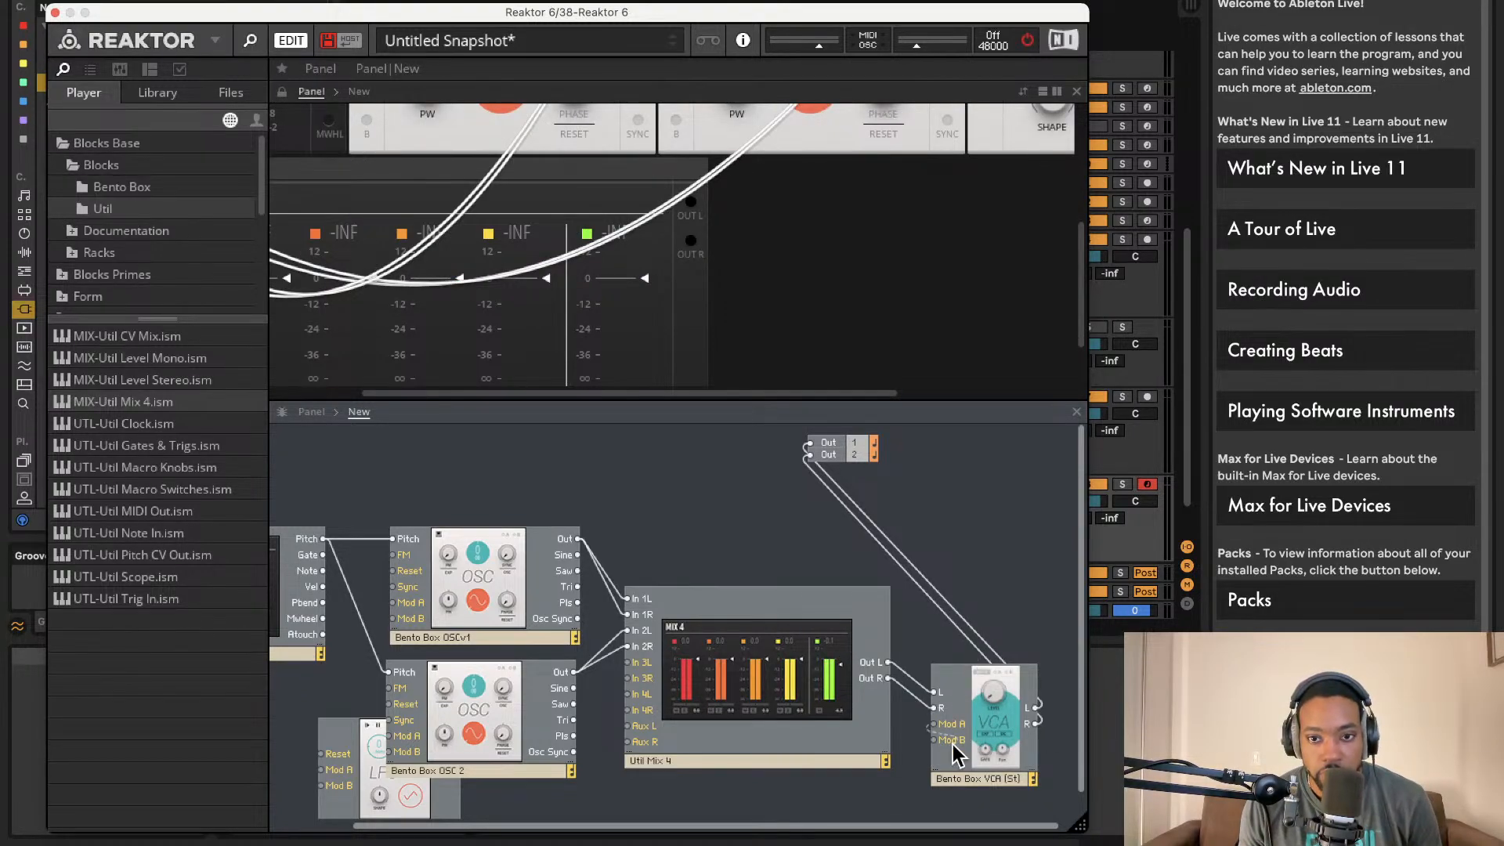
pyautogui.moveTo(1001, 729); pyautogui.dragTo(1002, 669)
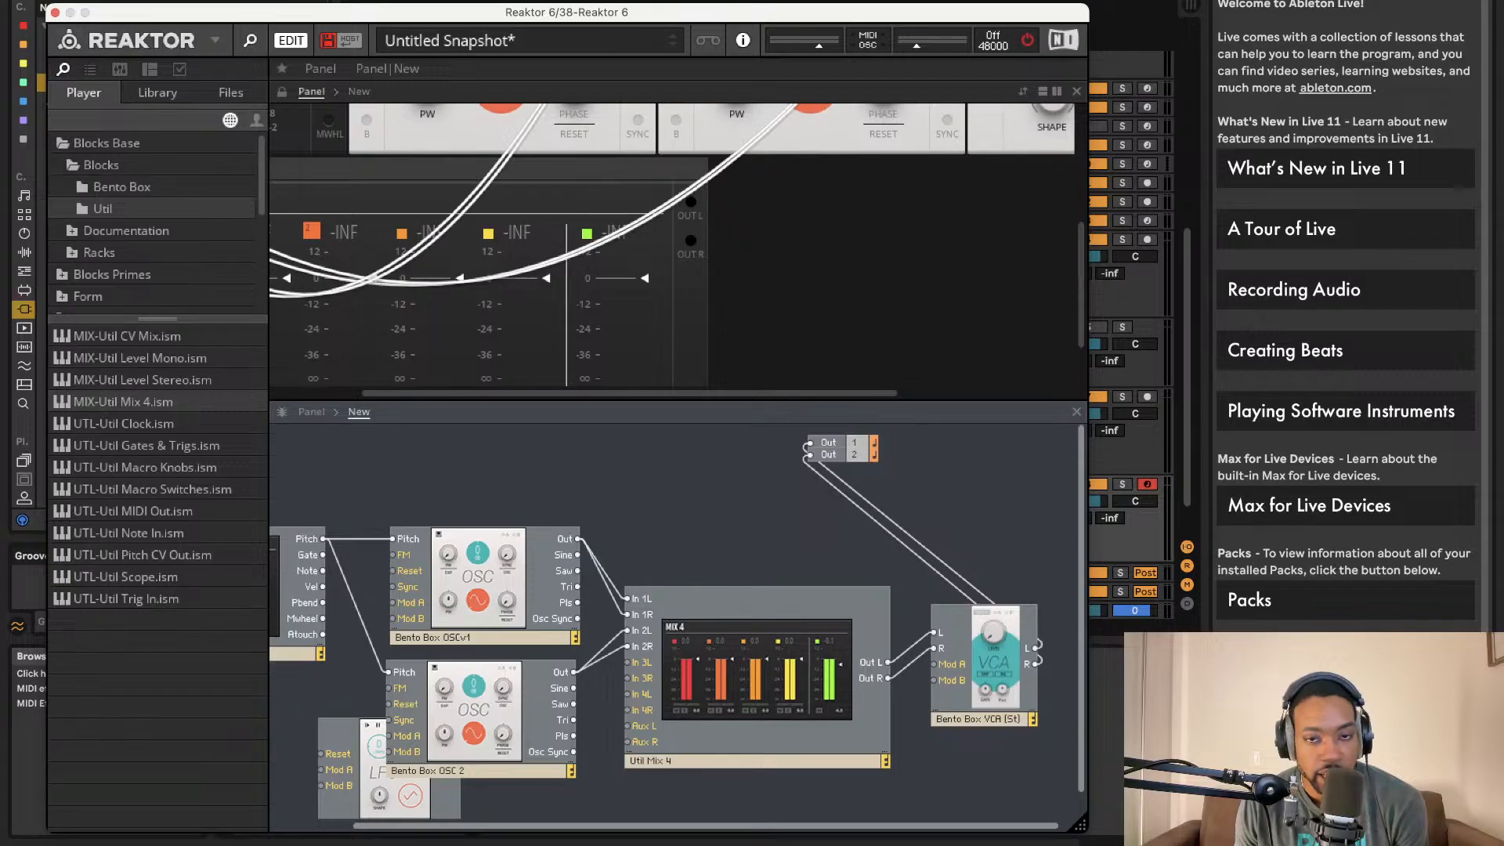
# - Turn the audio engine back on and raise the Bento Box VCA (St) level to hear both oscillators
pyautogui.click(1028, 39)
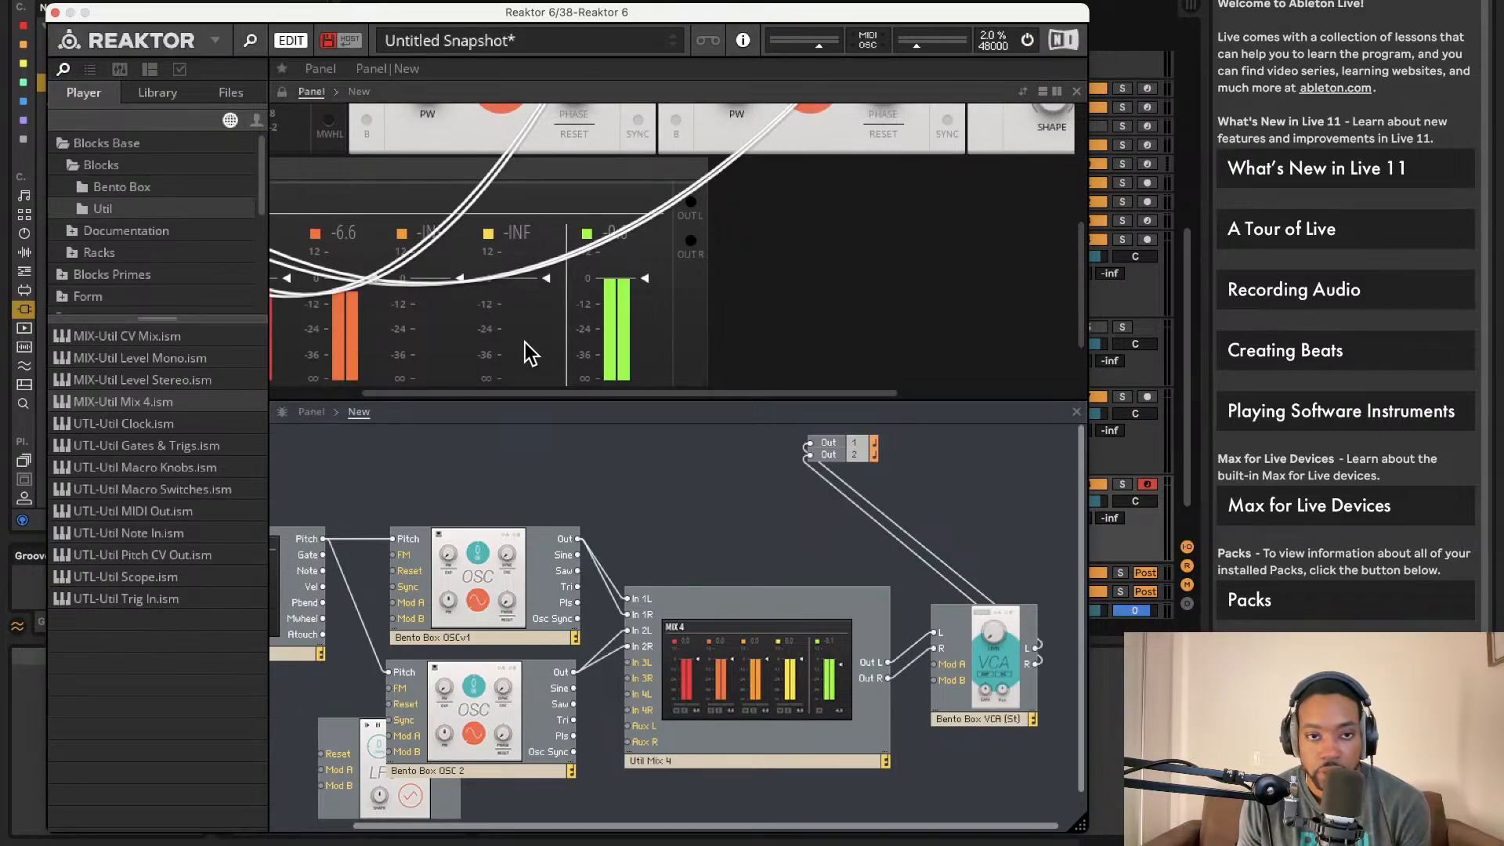
pyautogui.scroll(6, 524, 342)
pyautogui.hscroll(10, 525, 342)
pyautogui.moveTo(1023, 213); pyautogui.dragTo(1017, 166)
pyautogui.hscroll(-3, 688, 541)
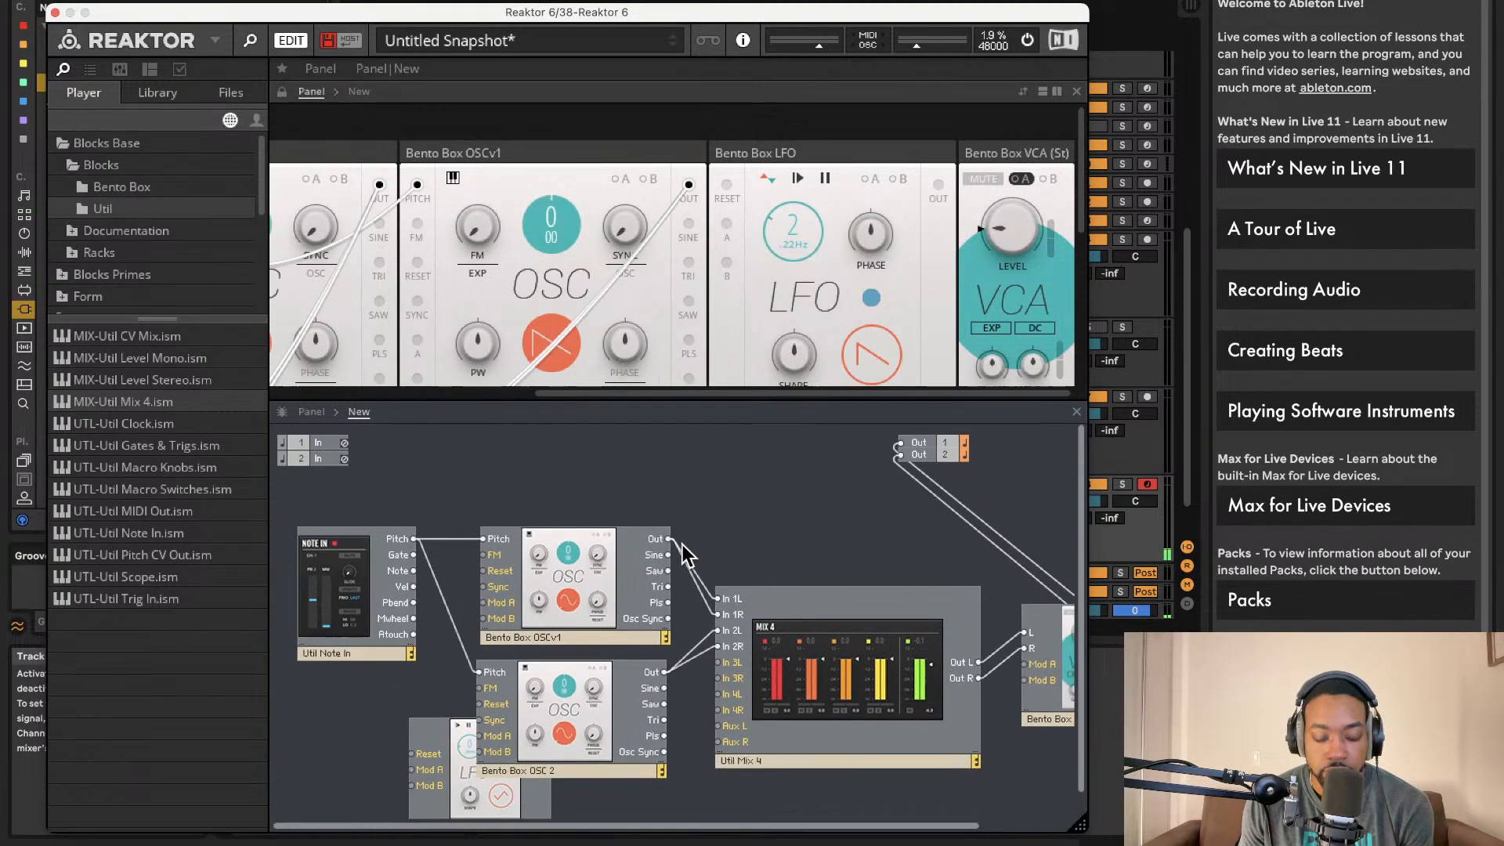
# - Move both Bento Box oscillators closer to Util Note In and turn the audio engine off
pyautogui.moveTo(558, 723); pyautogui.dragTo(520, 718)
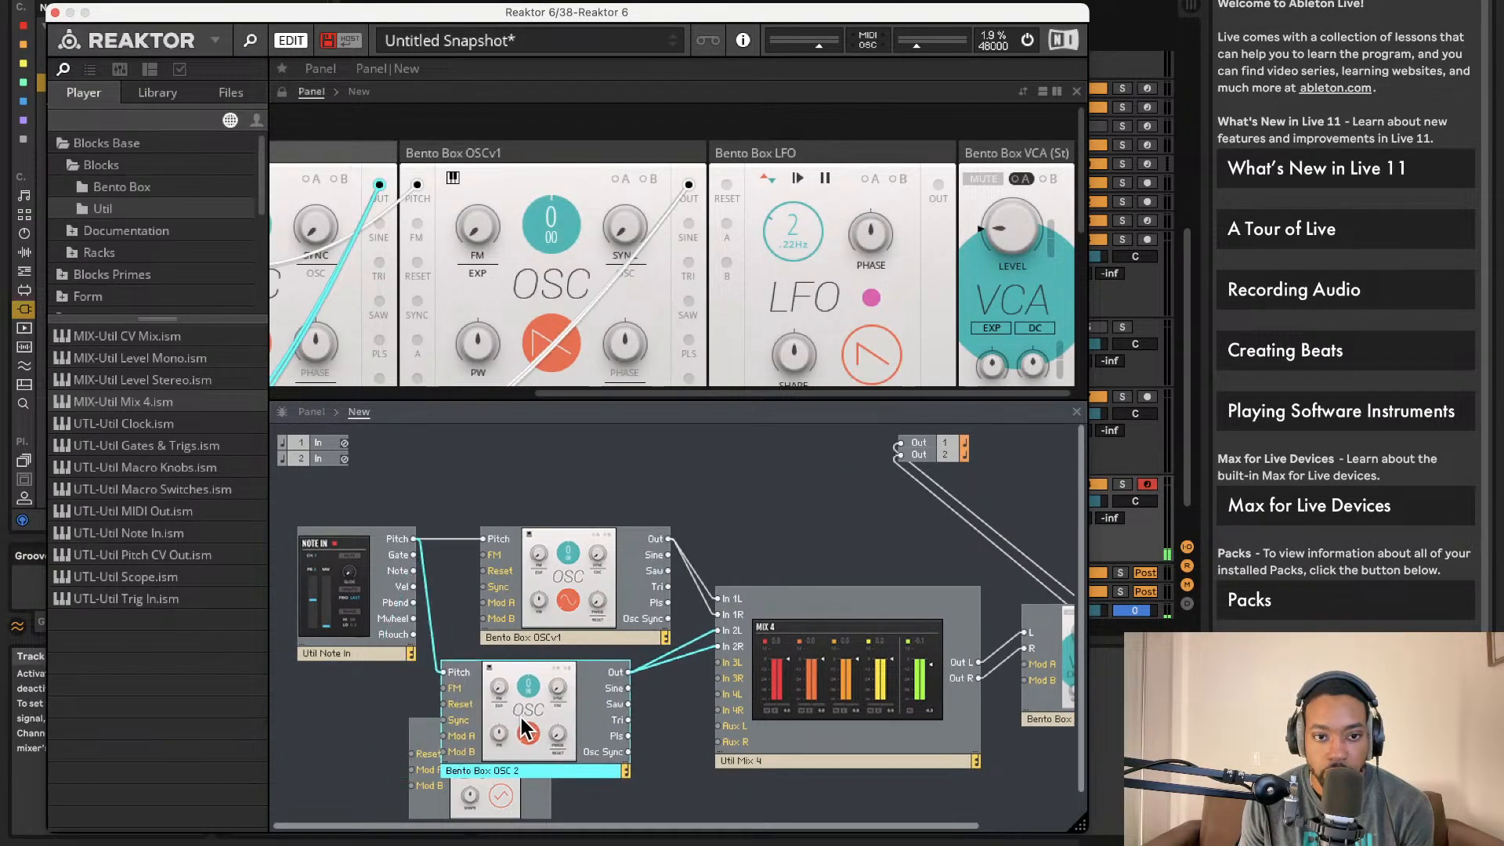
pyautogui.moveTo(589, 583); pyautogui.dragTo(556, 577)
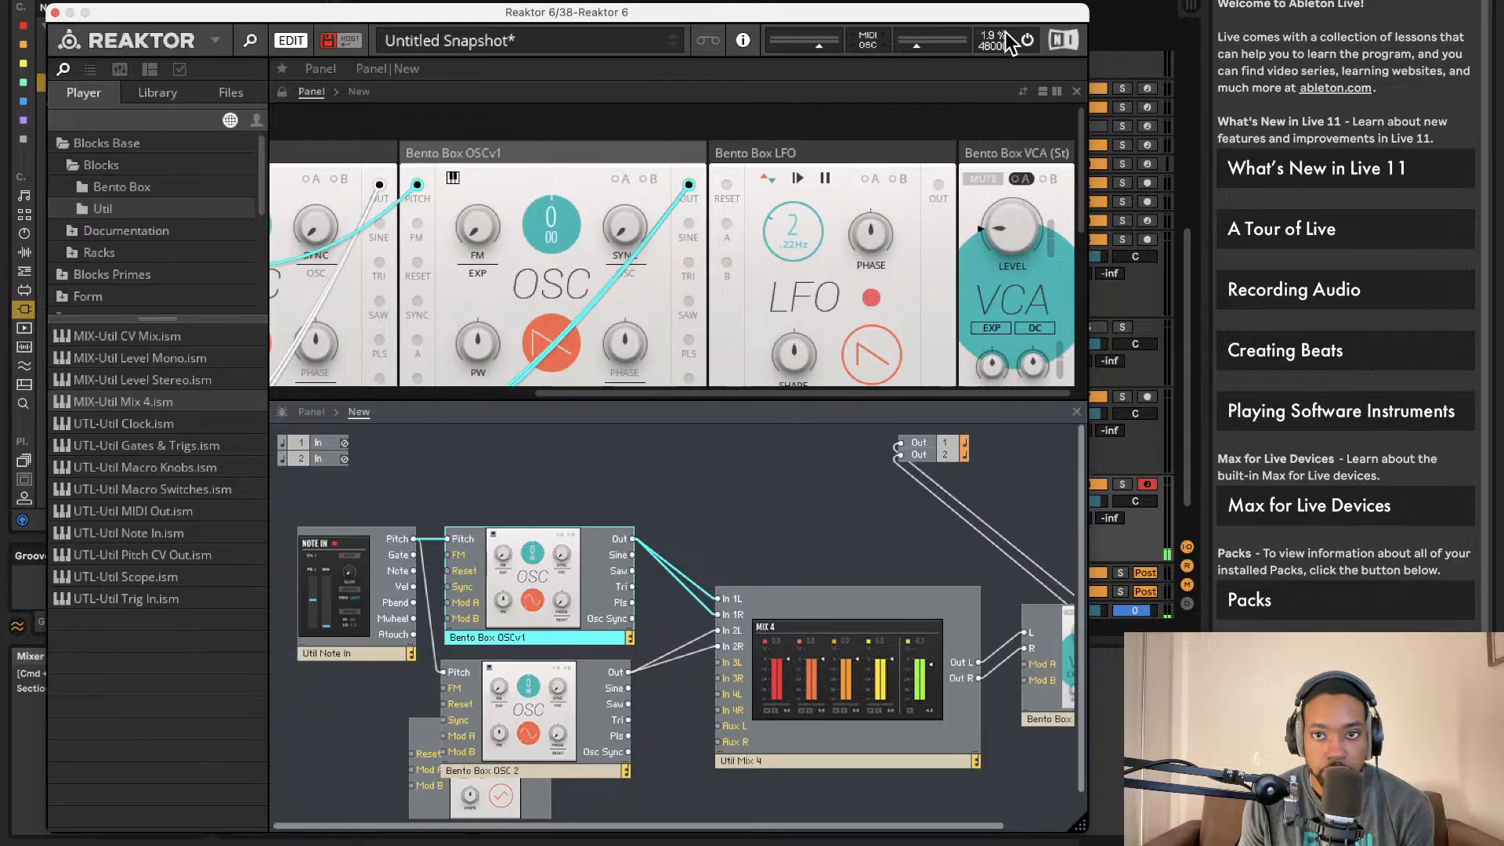
pyautogui.click(1028, 39)
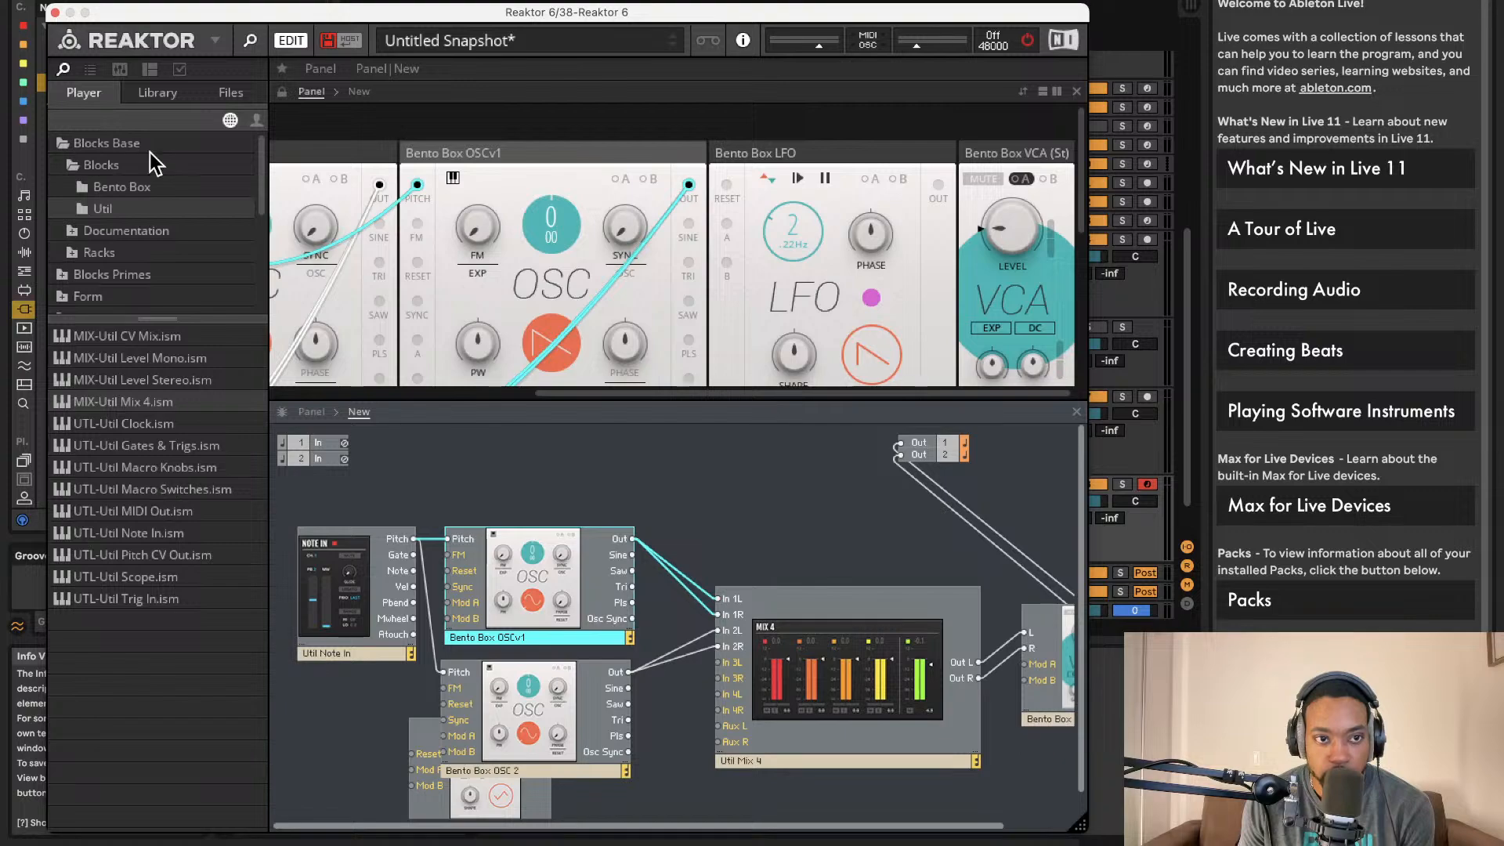
# - Insert another Bento Box LFO into the structure and connect an LFO beside OSC 2 to its Mod A input
pyautogui.click(121, 187)
pyautogui.moveTo(156, 444); pyautogui.dragTo(785, 511)
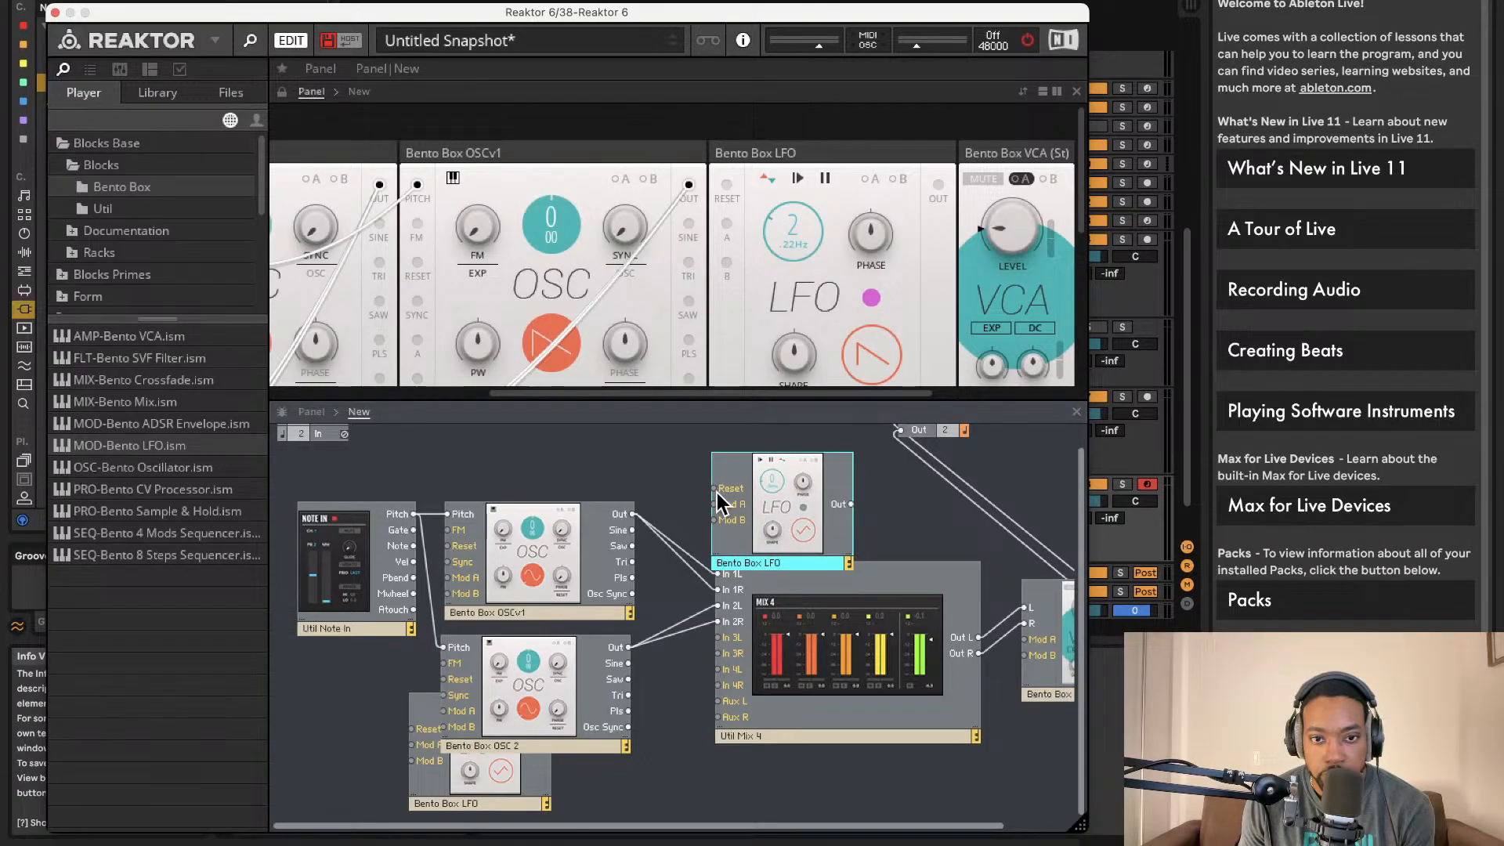
pyautogui.moveTo(798, 493); pyautogui.dragTo(681, 797)
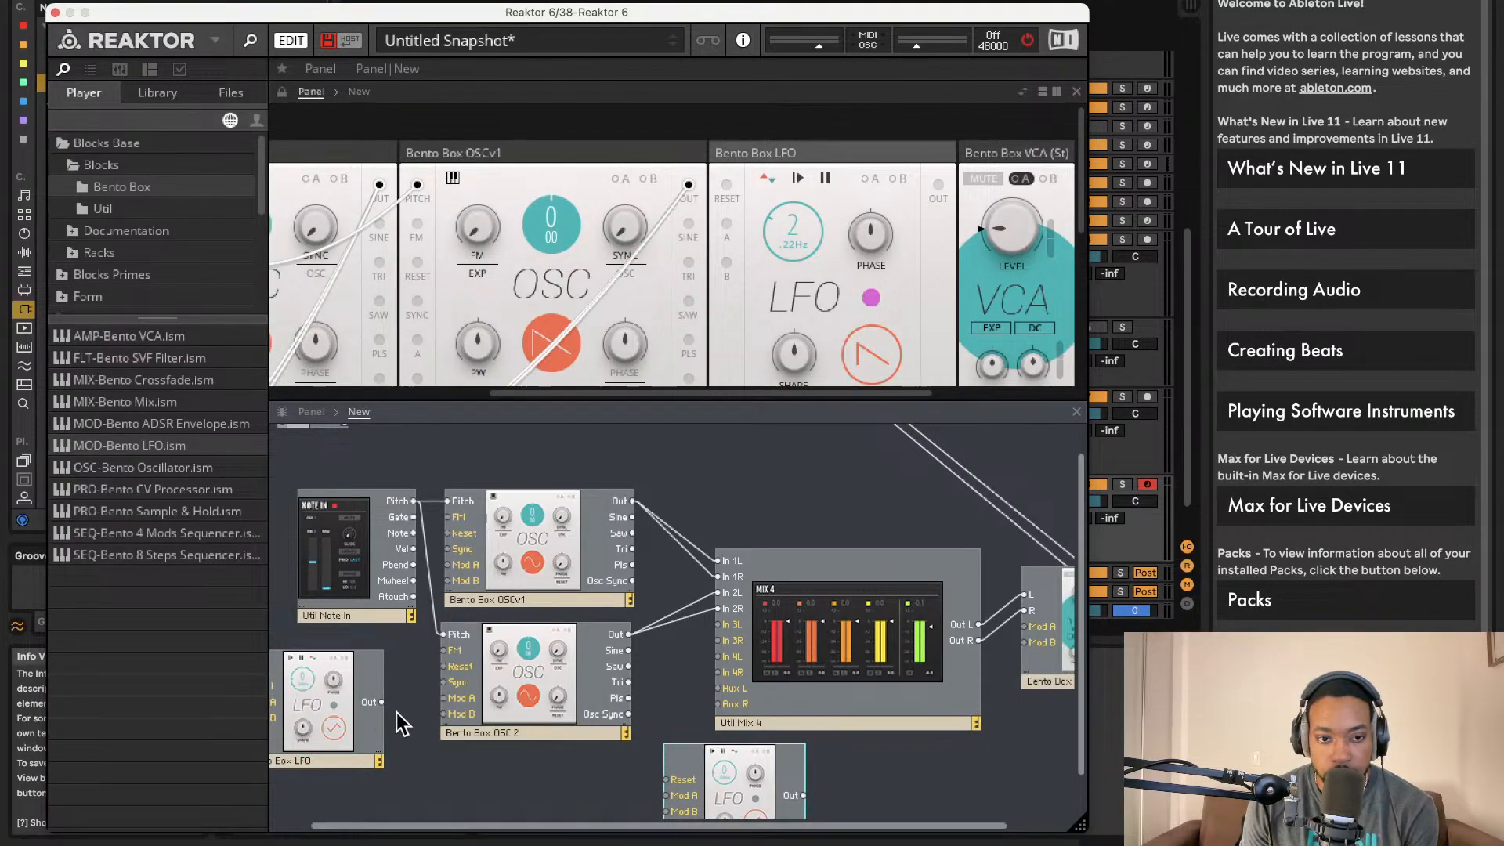
pyautogui.moveTo(454, 697); pyautogui.dragTo(452, 698)
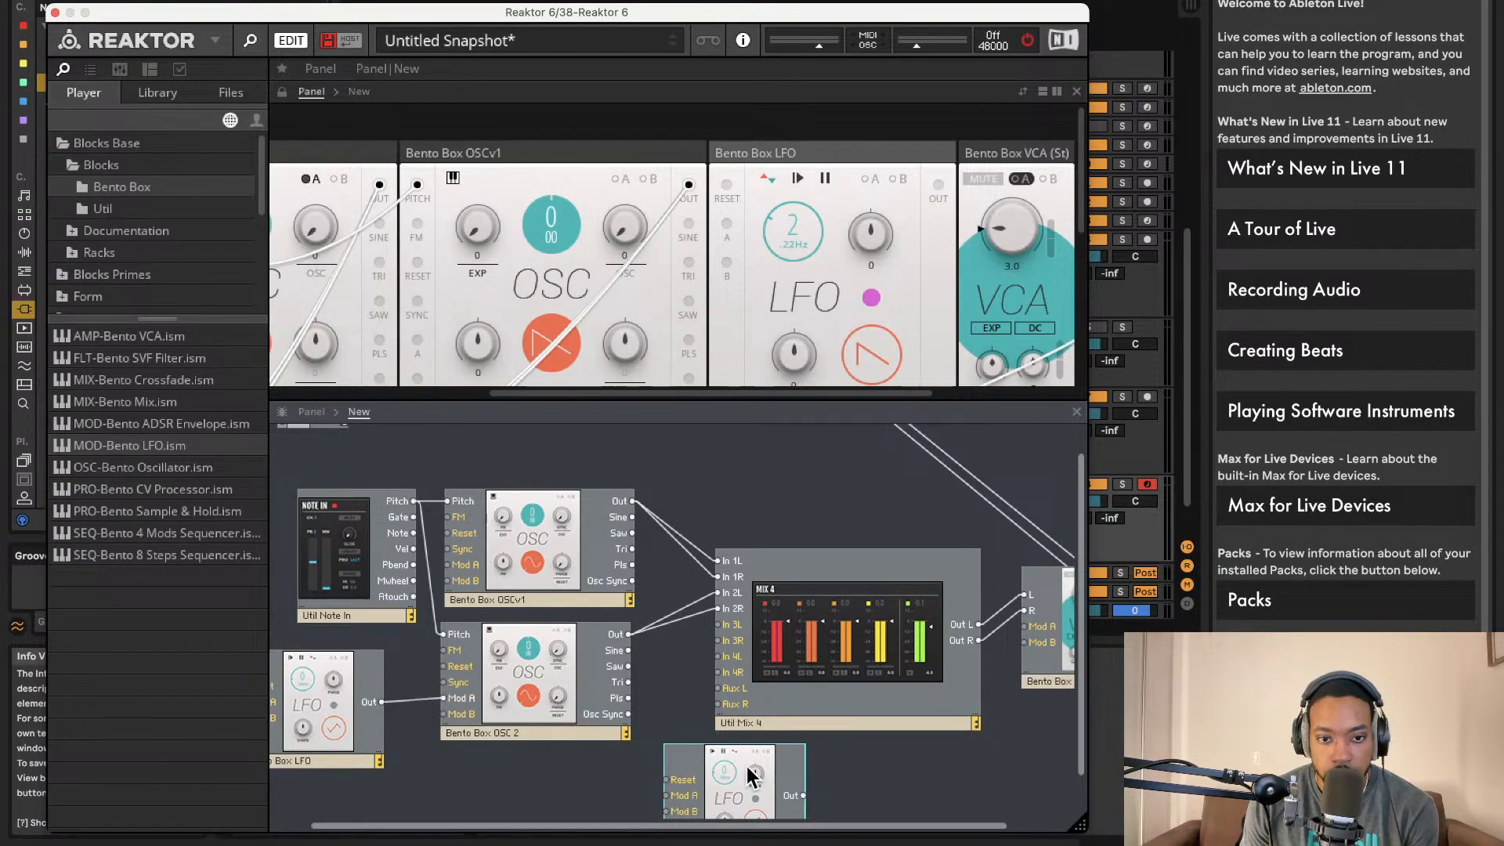
# - Delete the unconnected Bento Box LFO below the mixer and turn the audio engine back on
pyautogui.press('Delete')
pyautogui.hscroll(-2, 766, 734)
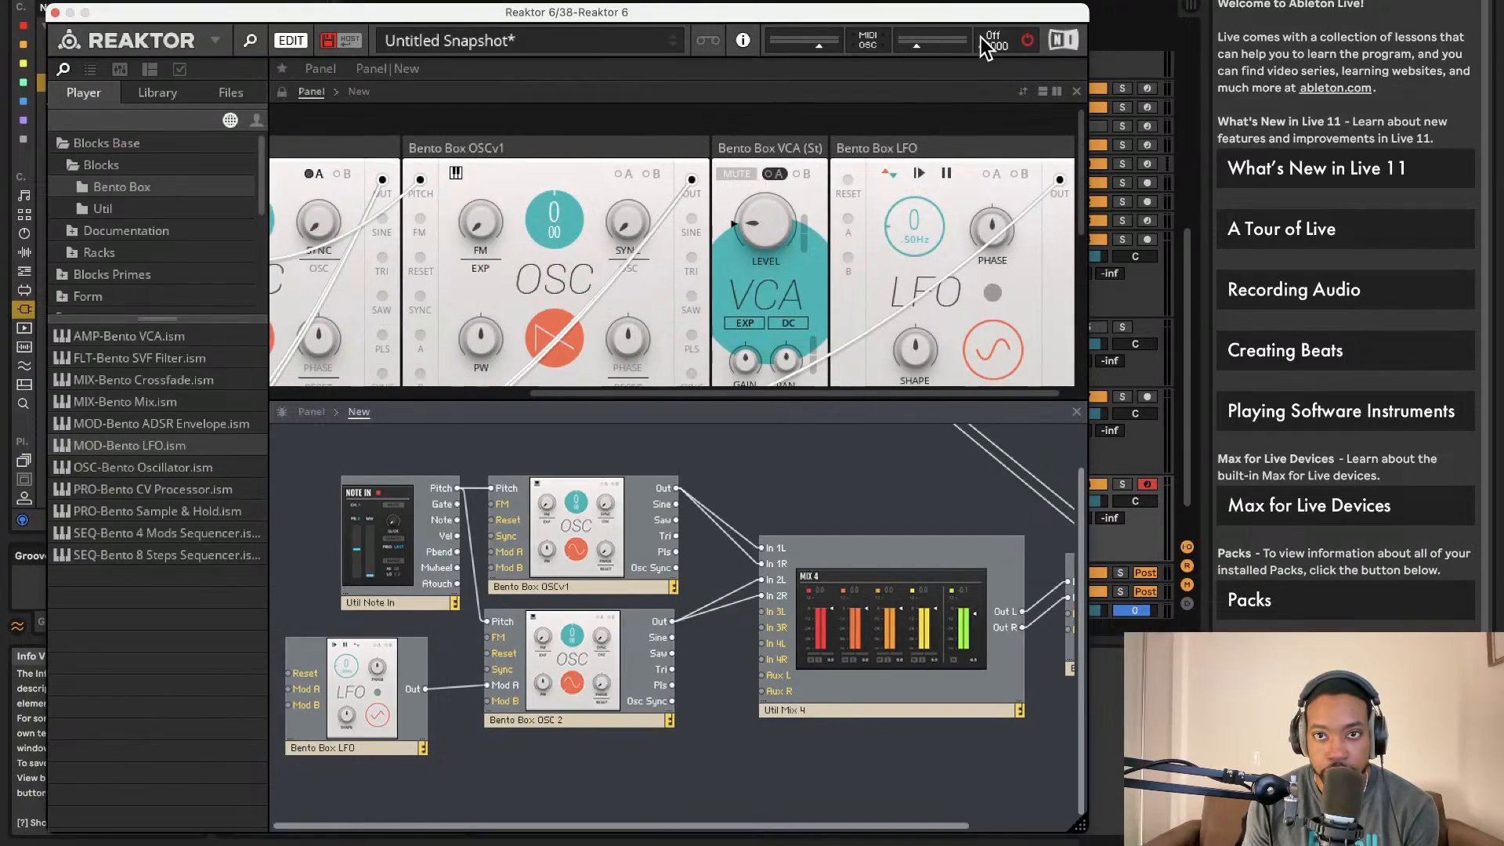
pyautogui.click(1029, 41)
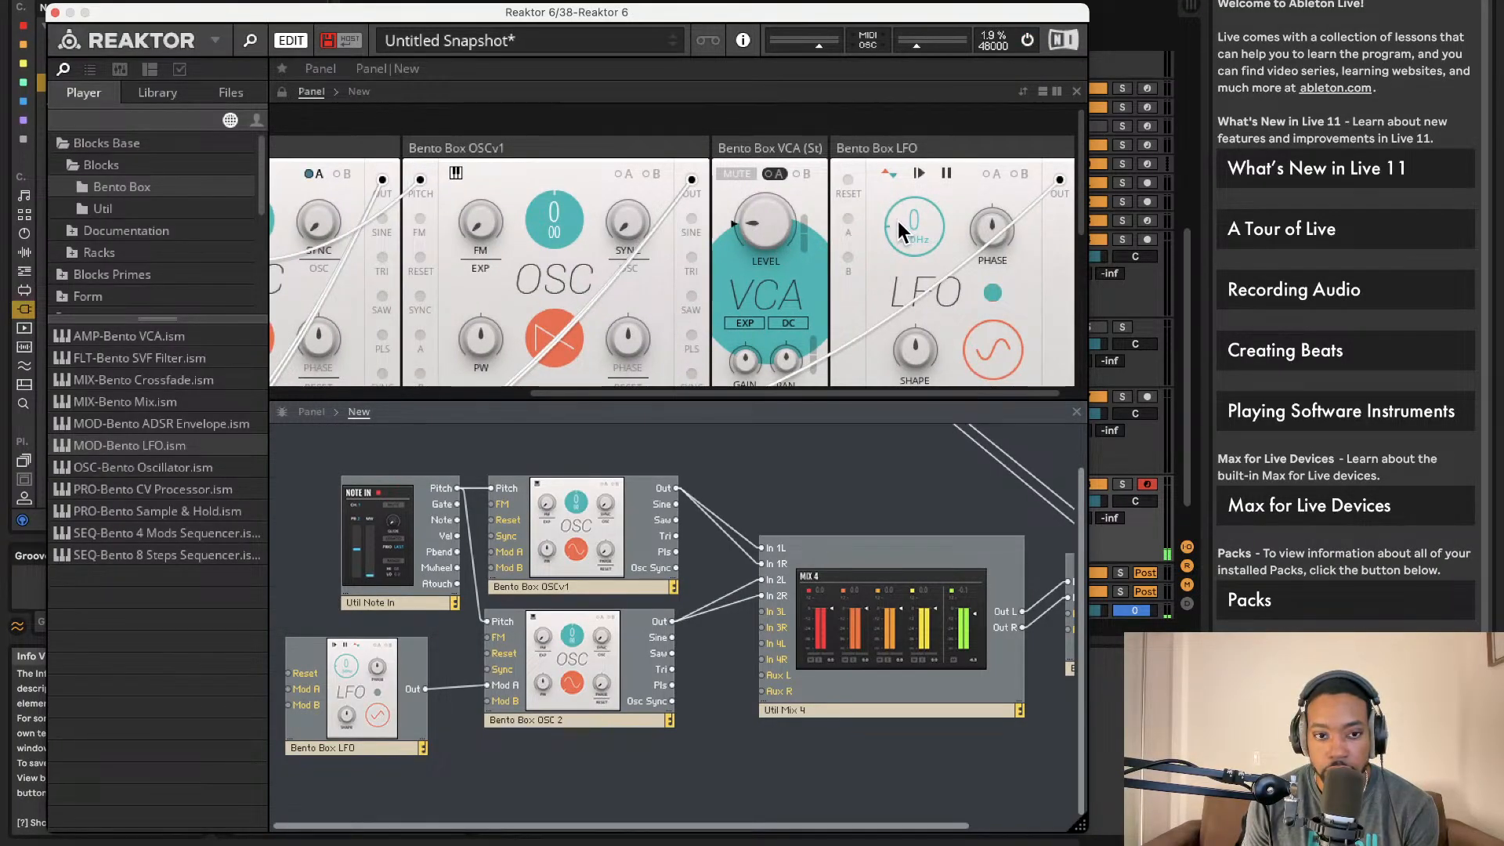
# - Raise the Bento Box LFO rate to 18.89 Hz
pyautogui.moveTo(906, 224); pyautogui.dragTo(912, 113)
pyautogui.scroll(-6, 779, 184)
pyautogui.scroll(3, 774, 180)
pyautogui.hscroll(-3, 771, 179)
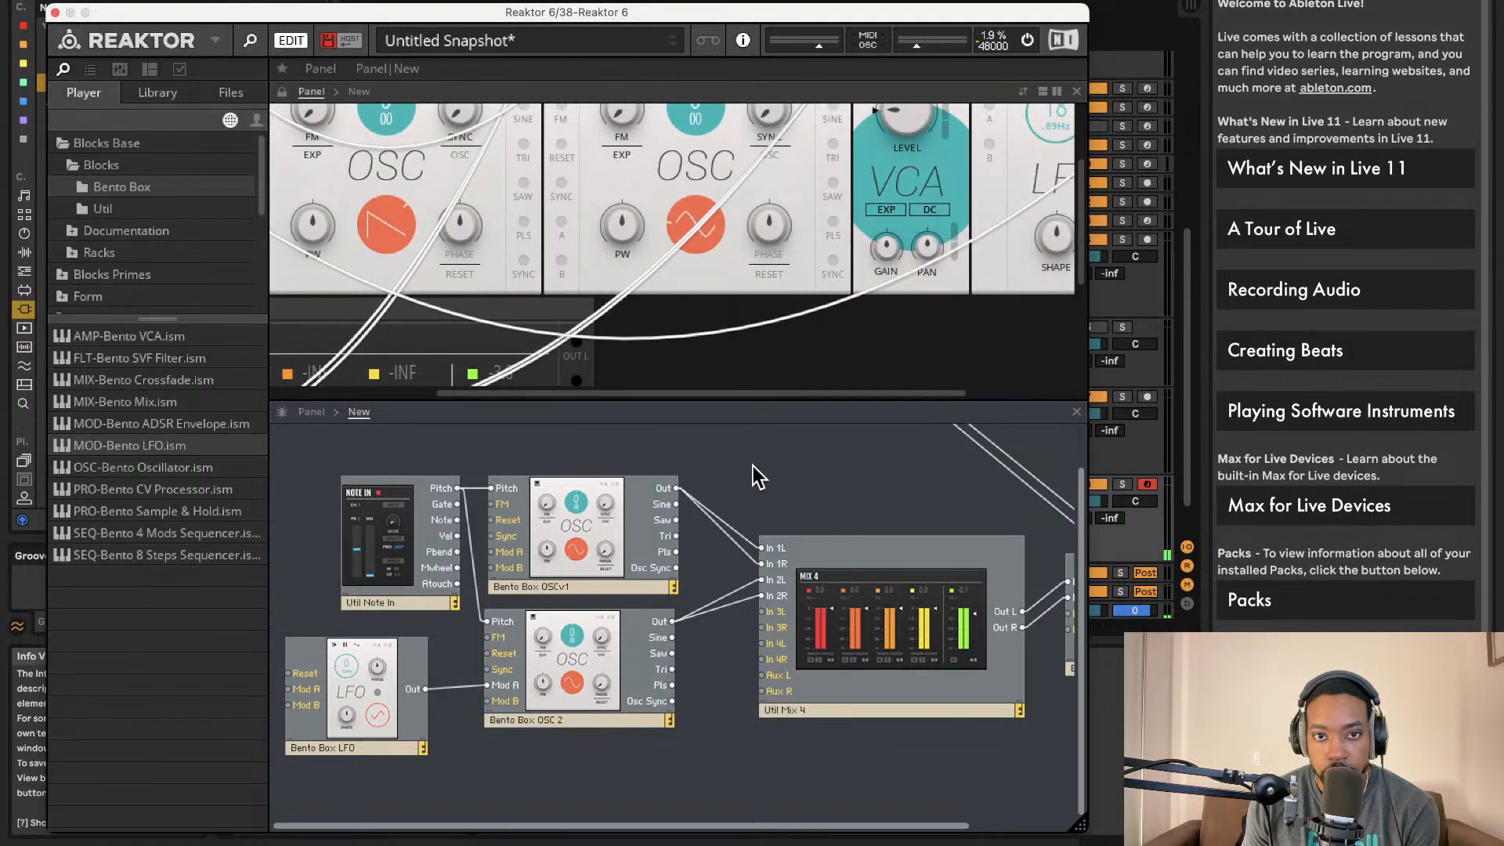
pyautogui.scroll(3, 714, 237)
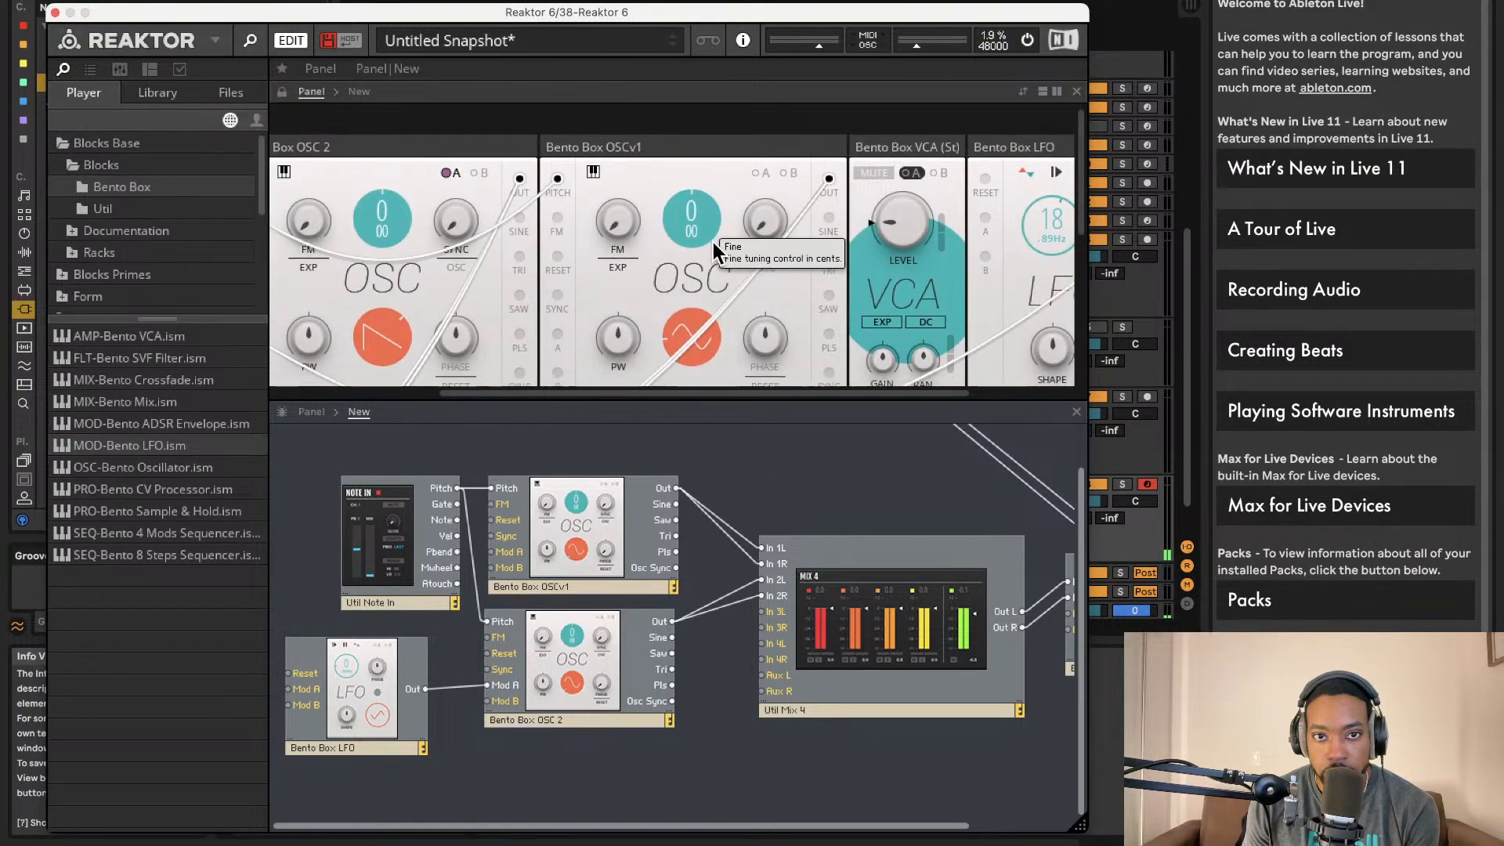
# - Mute the first channel of Util Mix 4 to isolate the second oscillator
pyautogui.scroll(-5, 715, 249)
pyautogui.hscroll(-2, 709, 242)
pyautogui.scroll(-2, 428, 338)
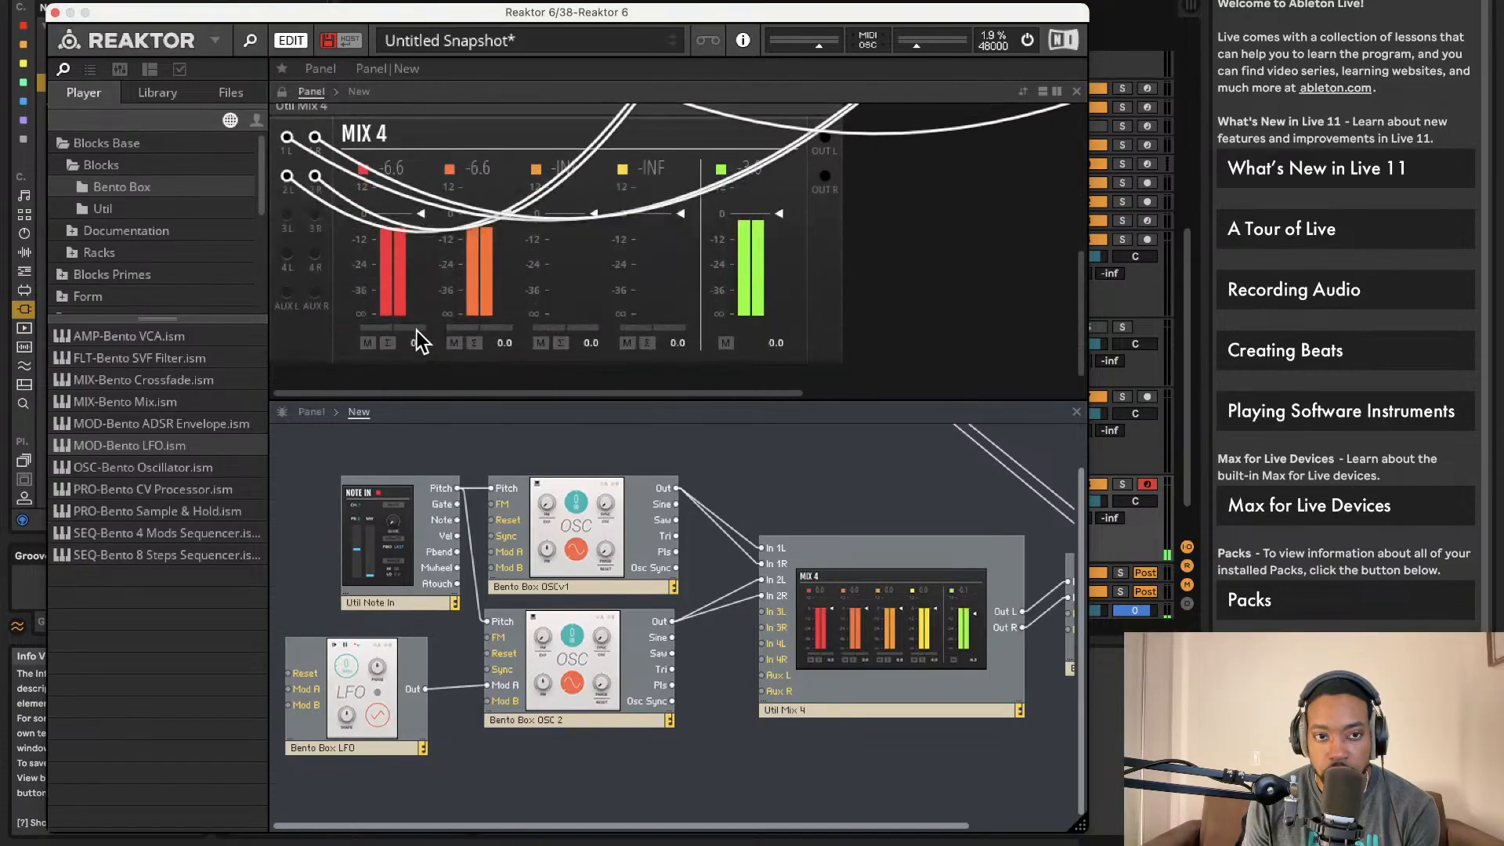
pyautogui.click(373, 344)
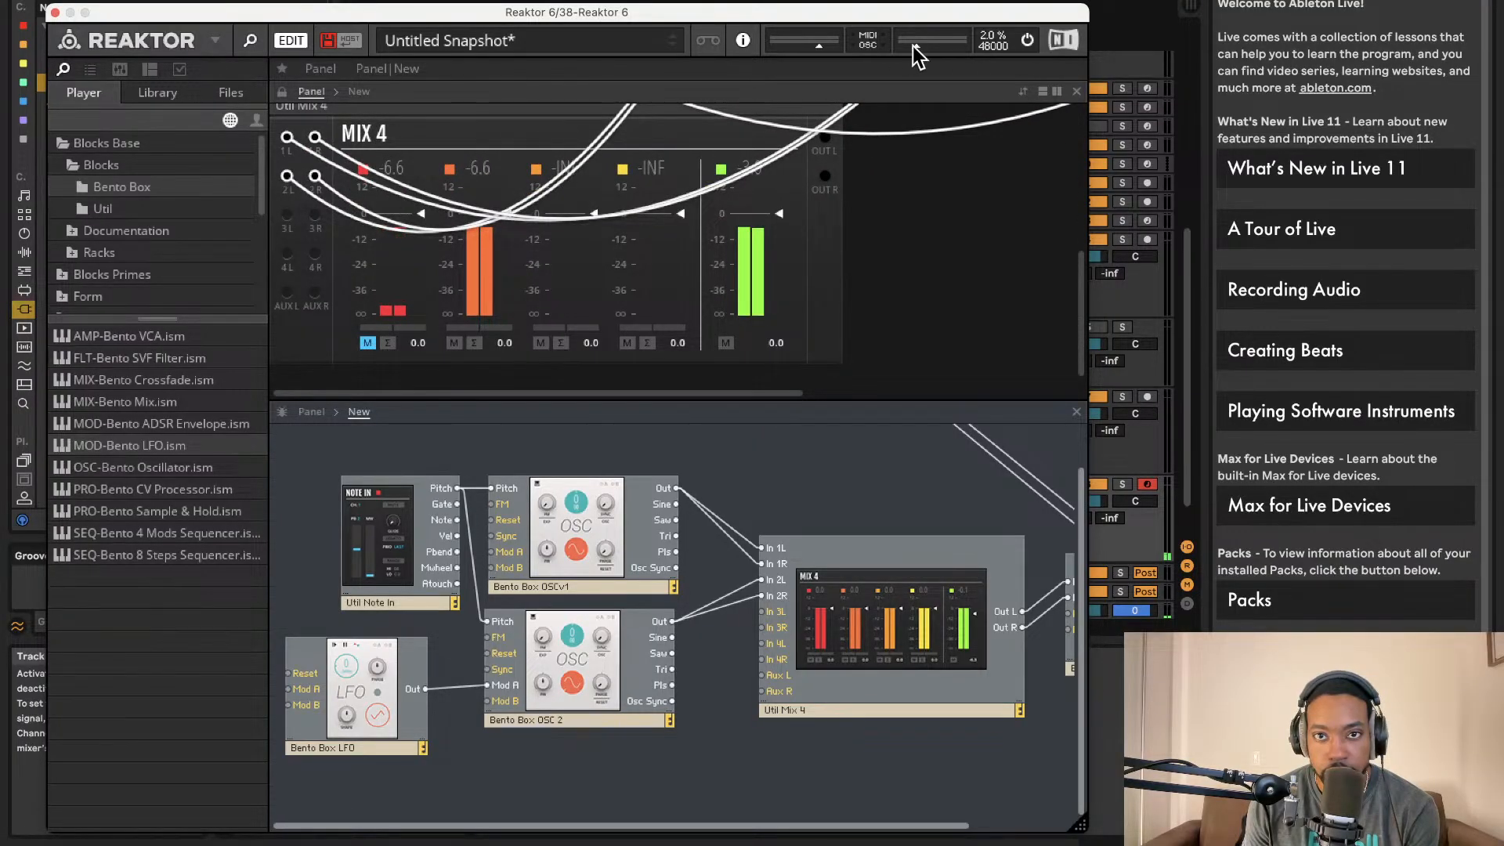
# - Lower the Bento Box LFO rate to 1.22 Hz
pyautogui.scroll(3, 960, 211)
pyautogui.hscroll(5, 963, 213)
pyautogui.hscroll(3, 1011, 208)
pyautogui.scroll(1, 1011, 207)
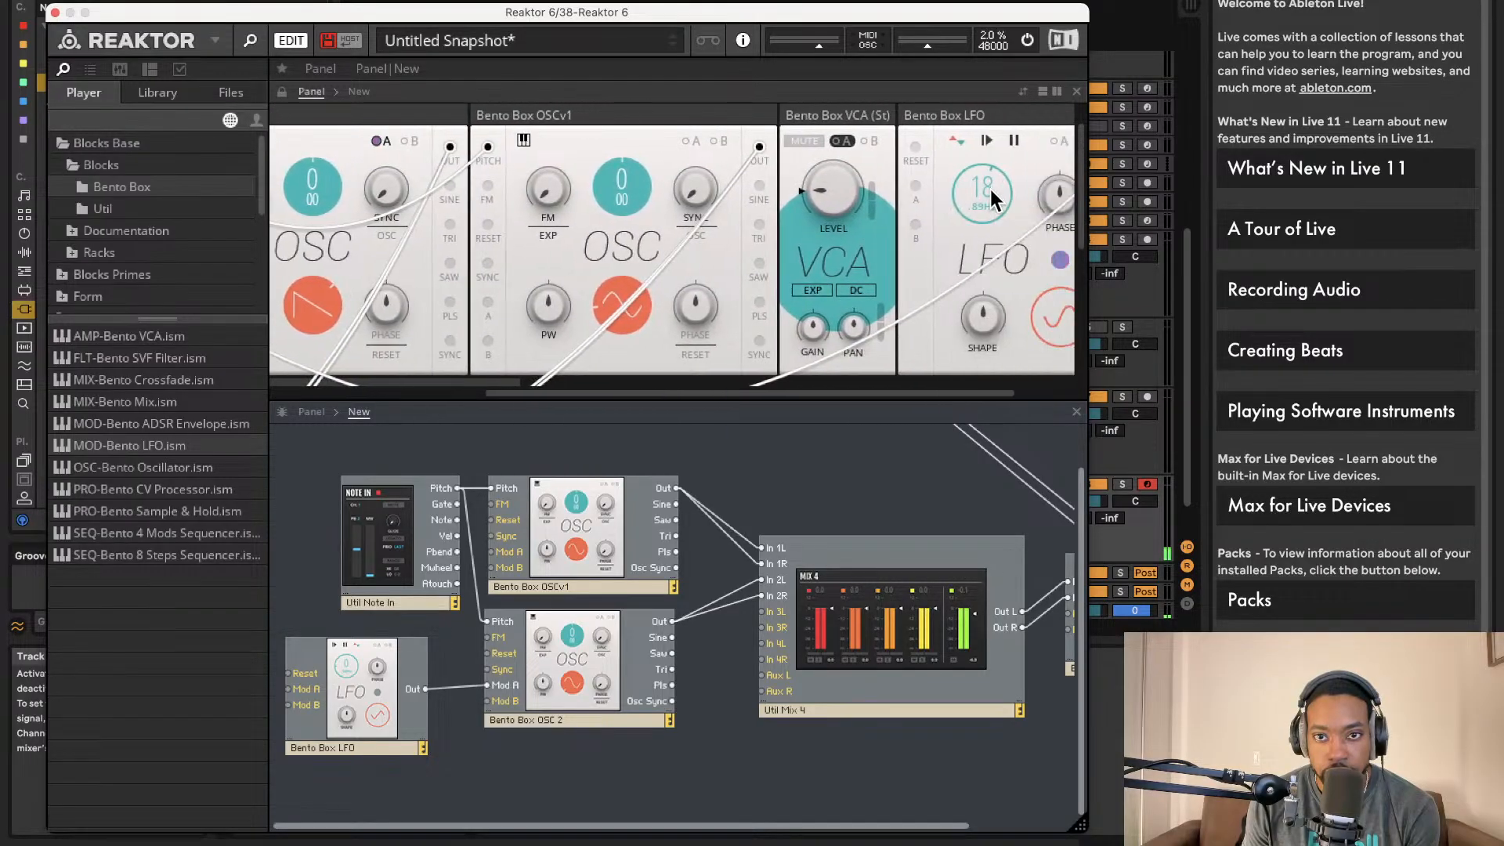
pyautogui.hscroll(-1, 295, 222)
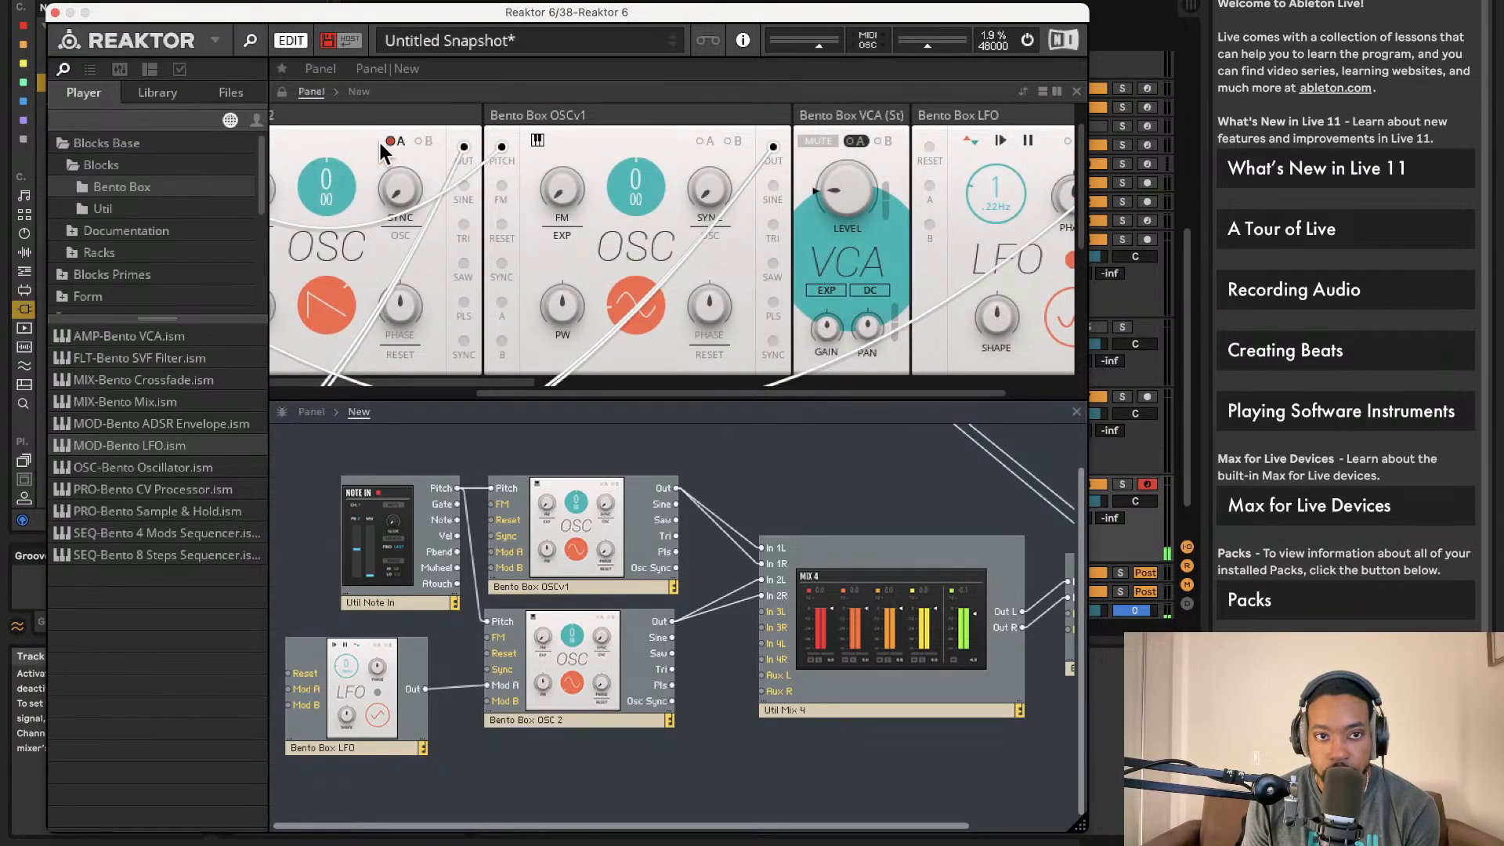
# - Select modulation source A on Bento Box OSC 2 and apply its modulation to the waveform control
pyautogui.scroll(2, 387, 143)
pyautogui.hscroll(-3, 431, 157)
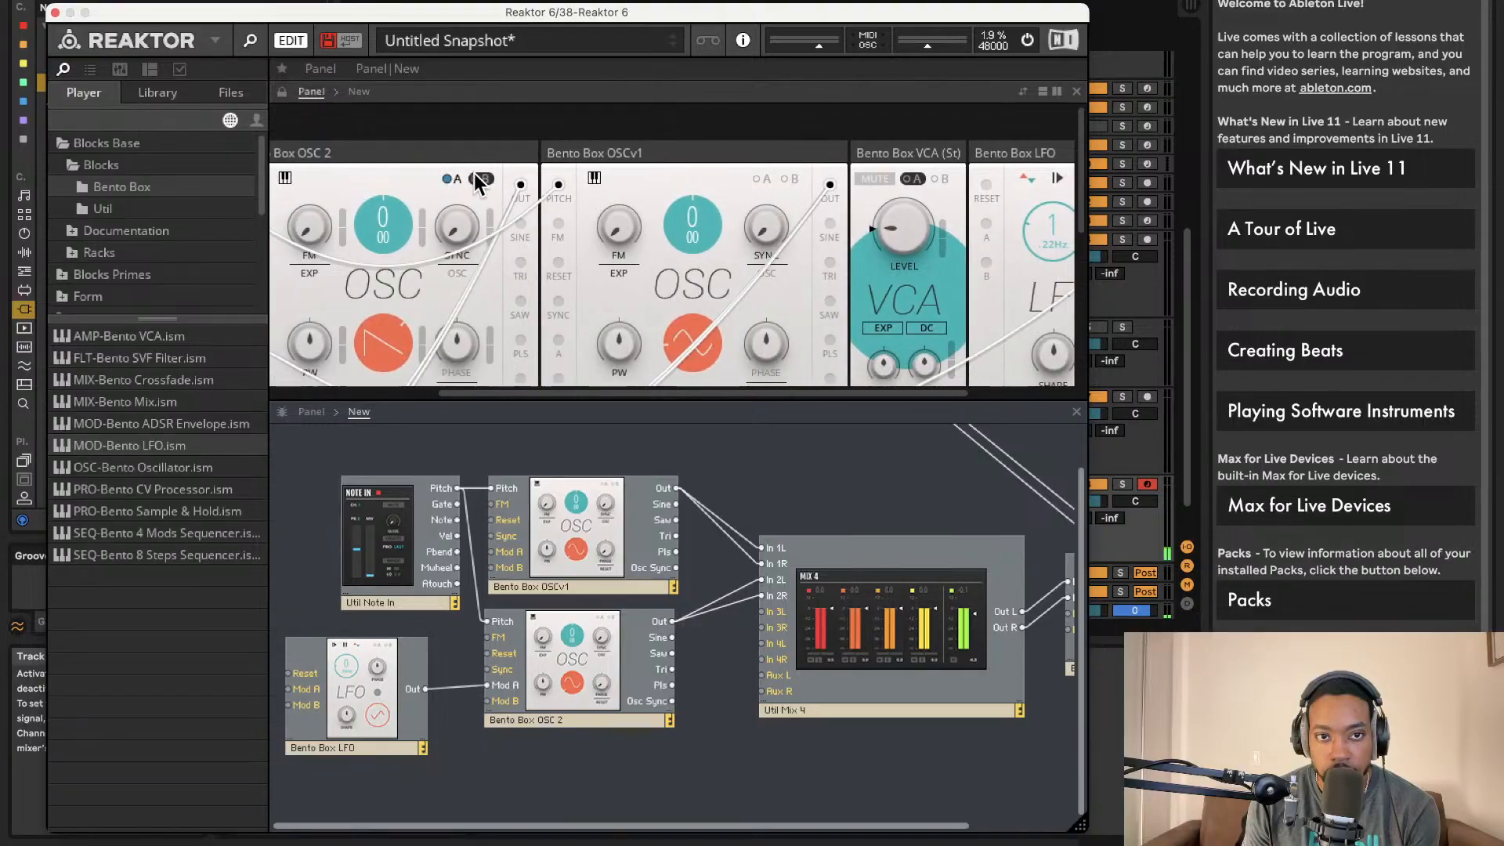
pyautogui.click(453, 180)
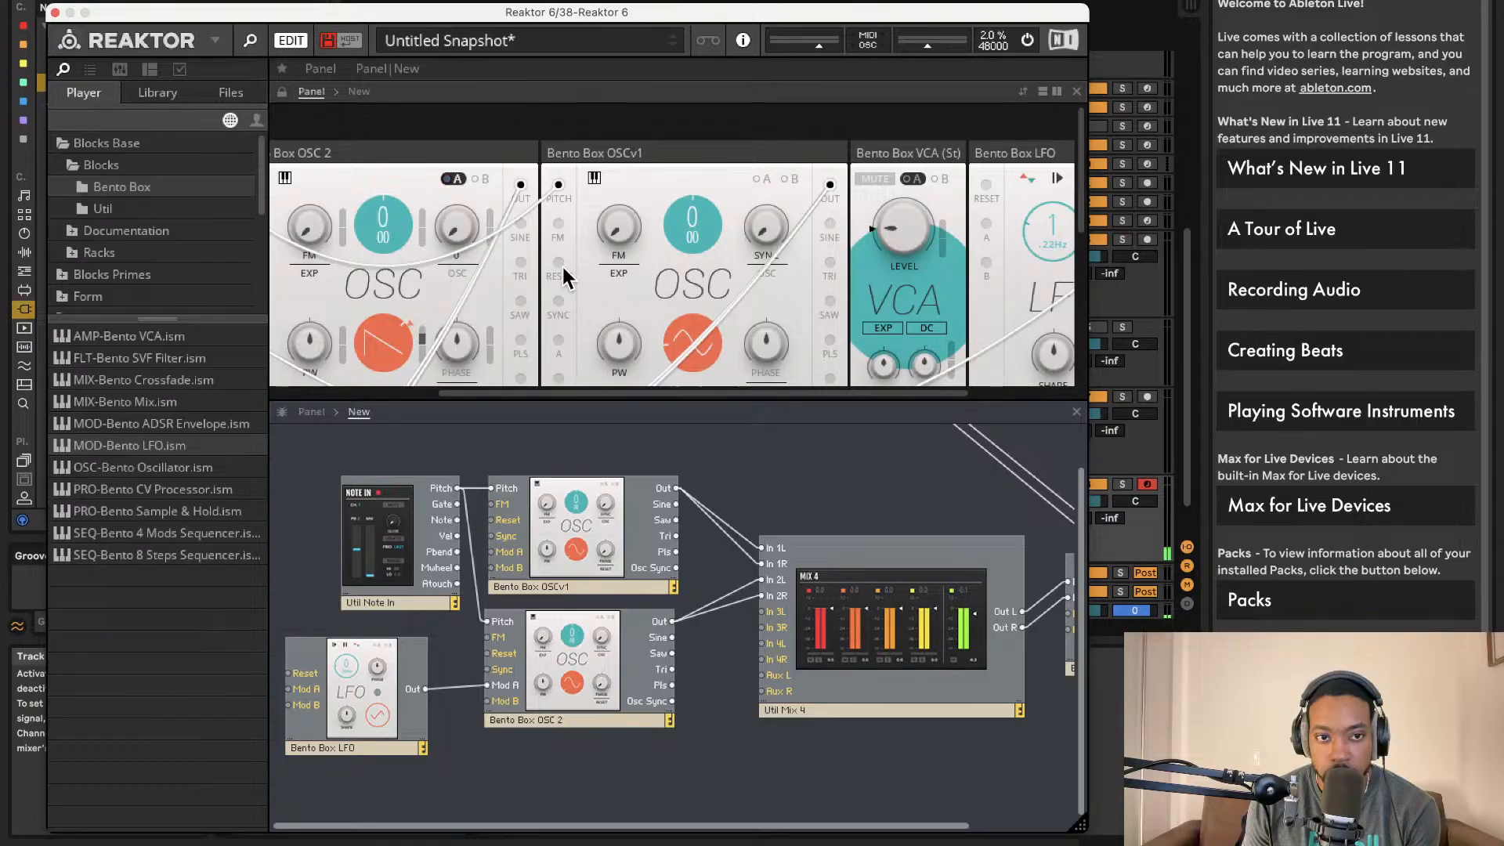
# - Set the Bento Box LFO rate to 4.64 Hz
pyautogui.hscroll(5, 764, 287)
pyautogui.moveTo(876, 243); pyautogui.dragTo(905, 90)
pyautogui.hscroll(-3, 802, 116)
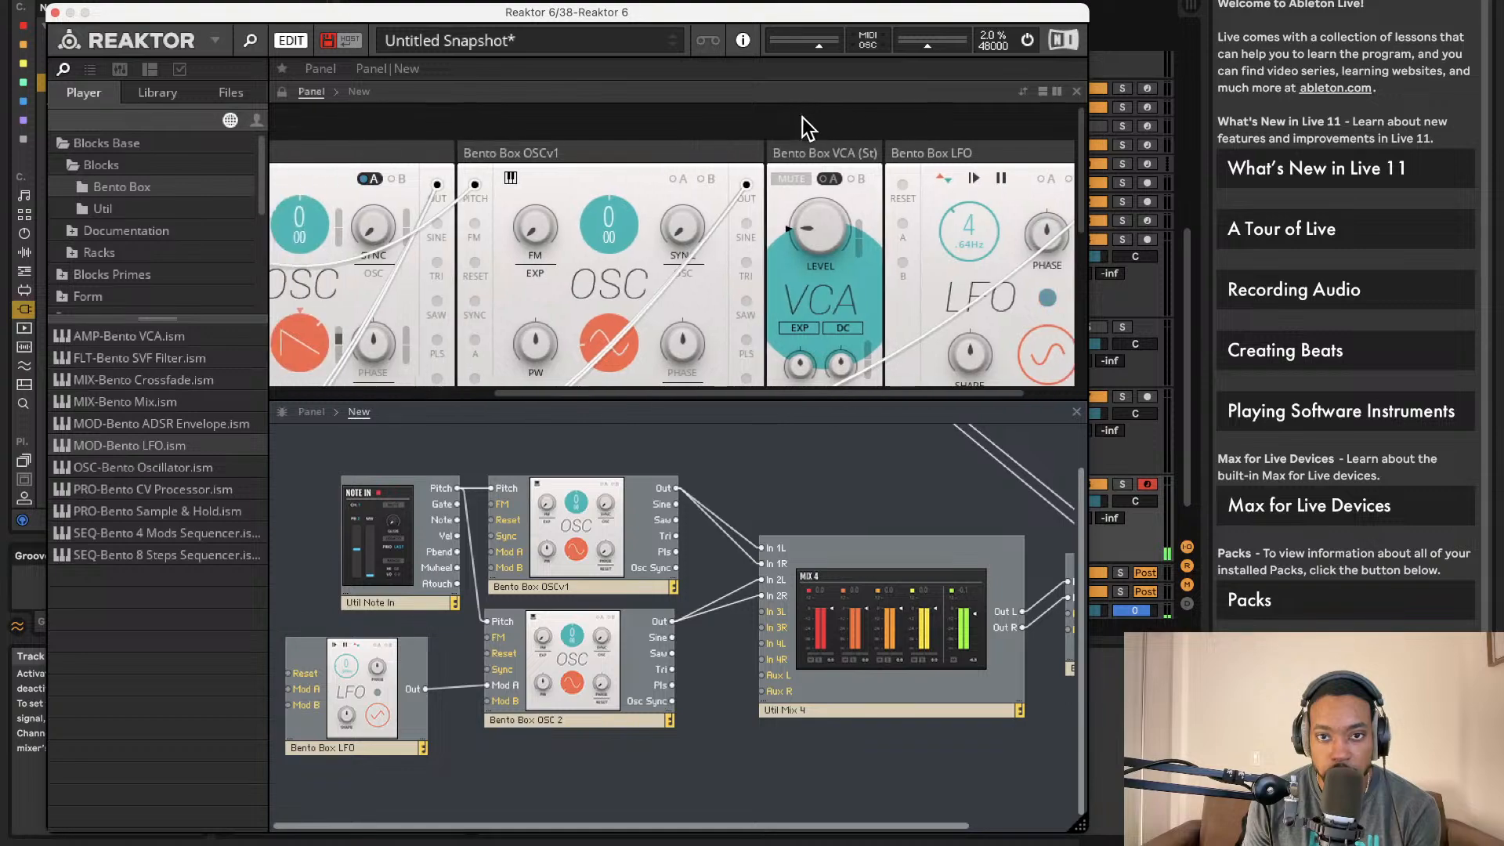
pyautogui.scroll(-1, 729, 185)
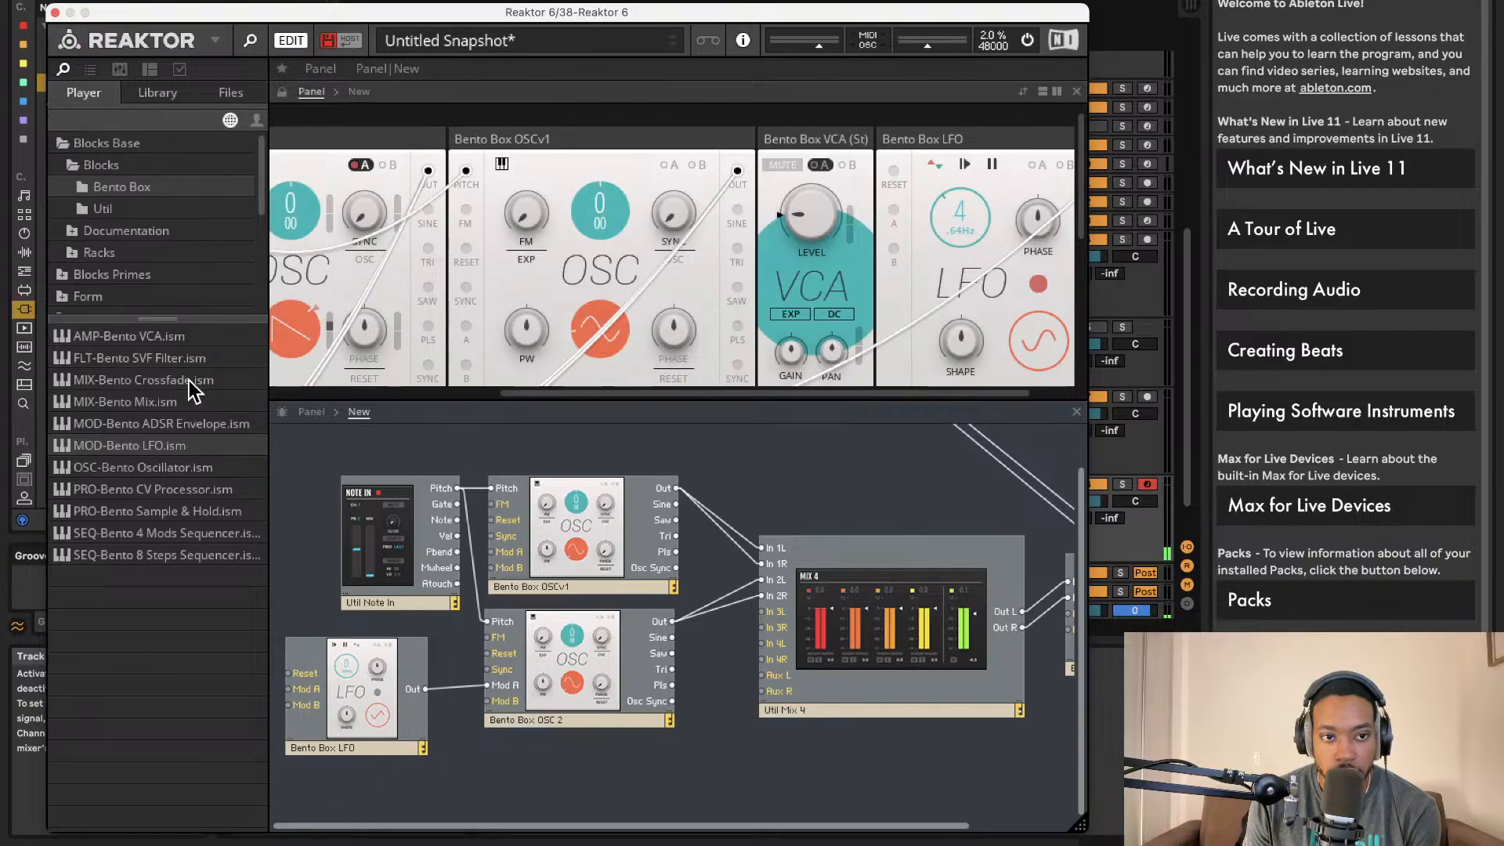
# - Insert a Bento Box SVF filter between the Out of OSCv1 and the mixer's In 1L and In 1R, moving the mixer aside to make room
pyautogui.moveTo(161, 359); pyautogui.dragTo(670, 488)
pyautogui.moveTo(881, 543); pyautogui.dragTo(776, 564)
pyautogui.moveTo(858, 556); pyautogui.dragTo(964, 561)
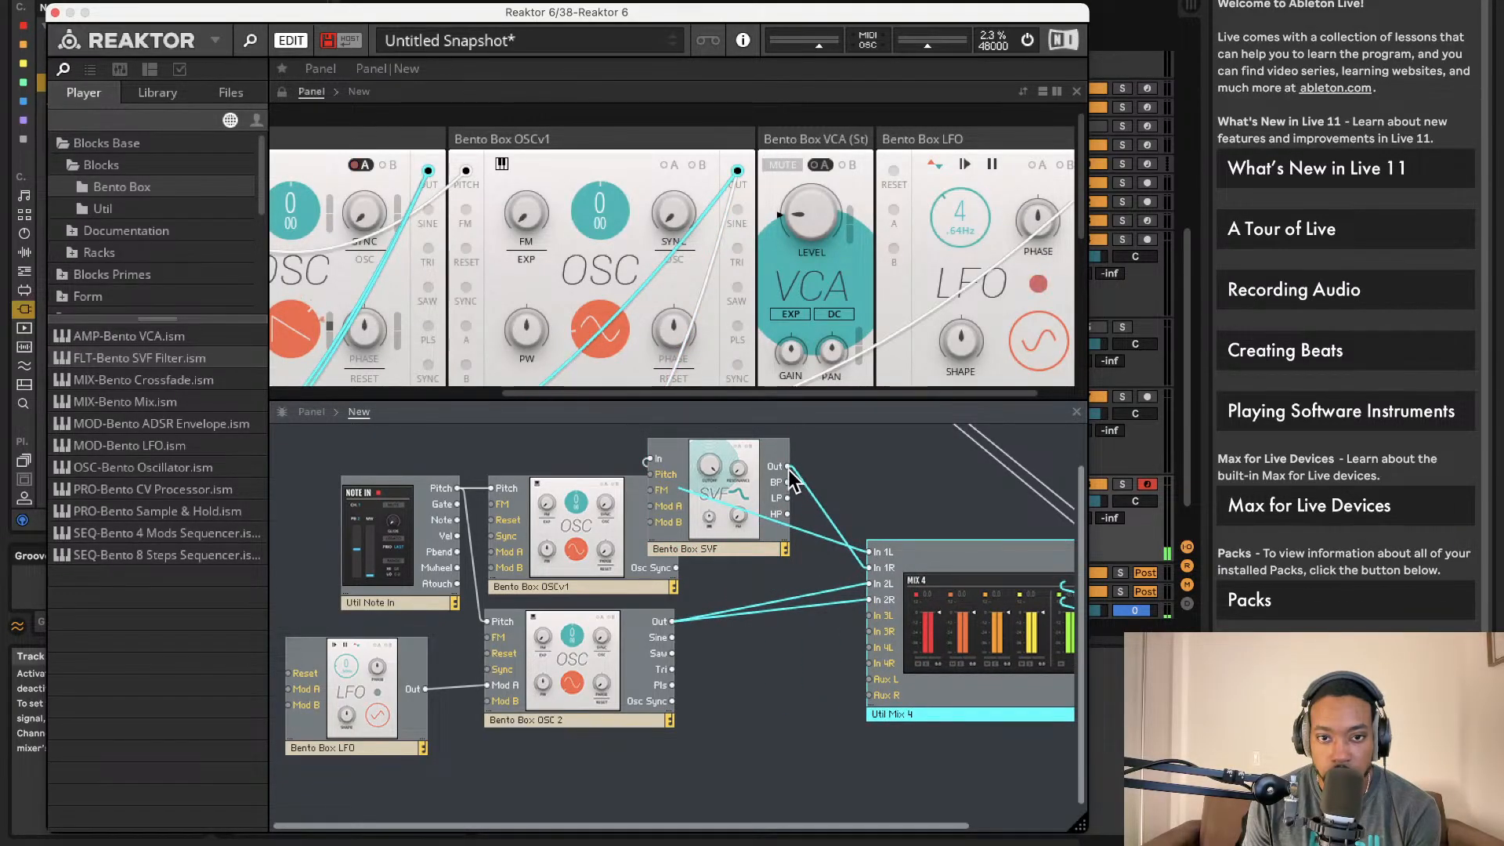
pyautogui.moveTo(846, 552); pyautogui.dragTo(871, 552)
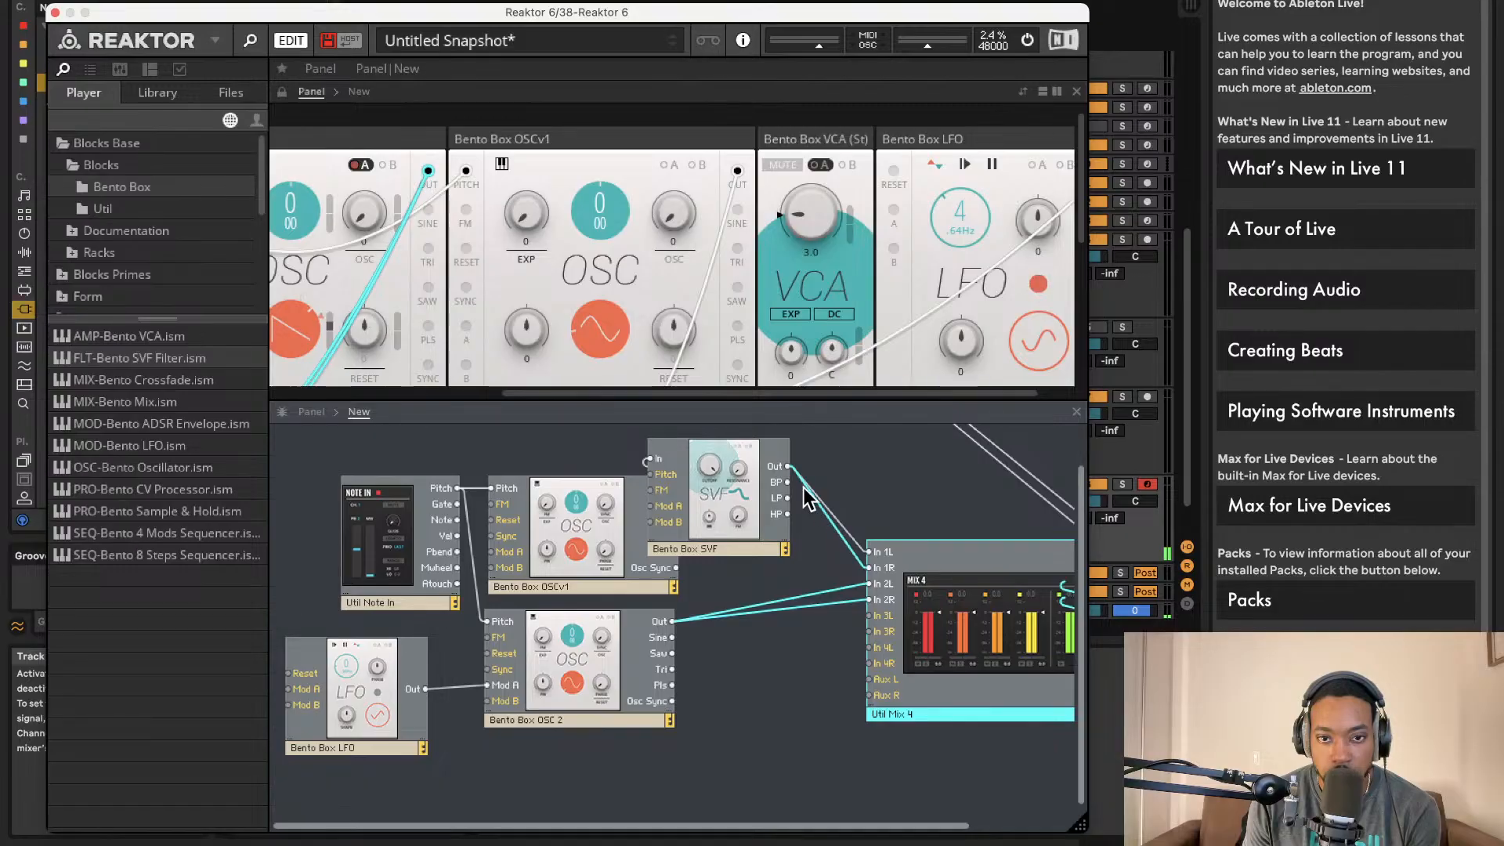
pyautogui.moveTo(739, 531)
pyautogui.mouseDown()
pyautogui.moveTo(804, 541)
pyautogui.moveTo(765, 539)
pyautogui.mouseUp()
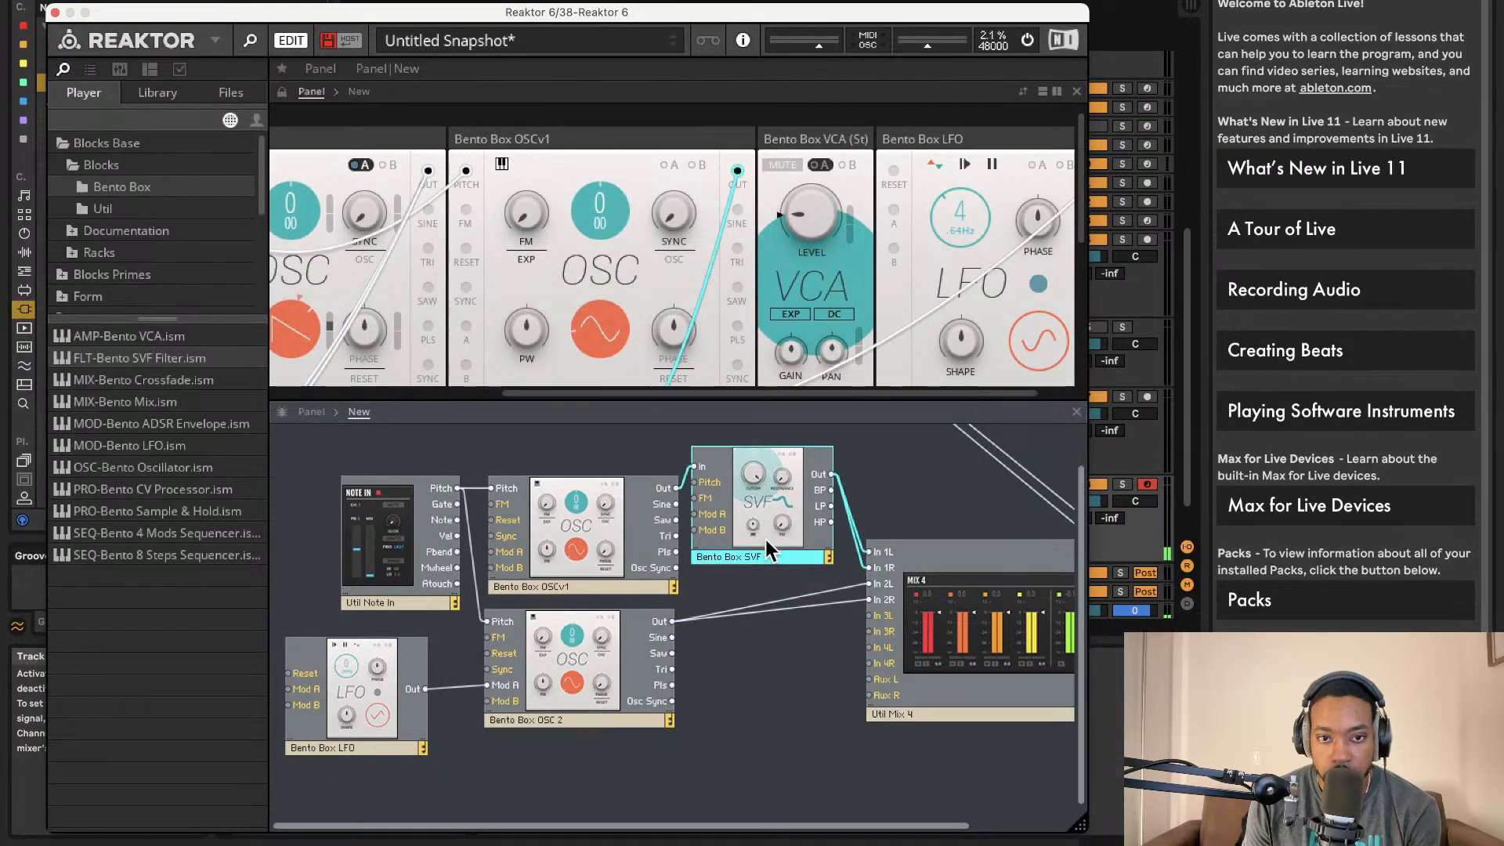
# - Unmute the first channel of Util Mix 4 to bring back the filtered oscillator
pyautogui.hscroll(-5, 788, 242)
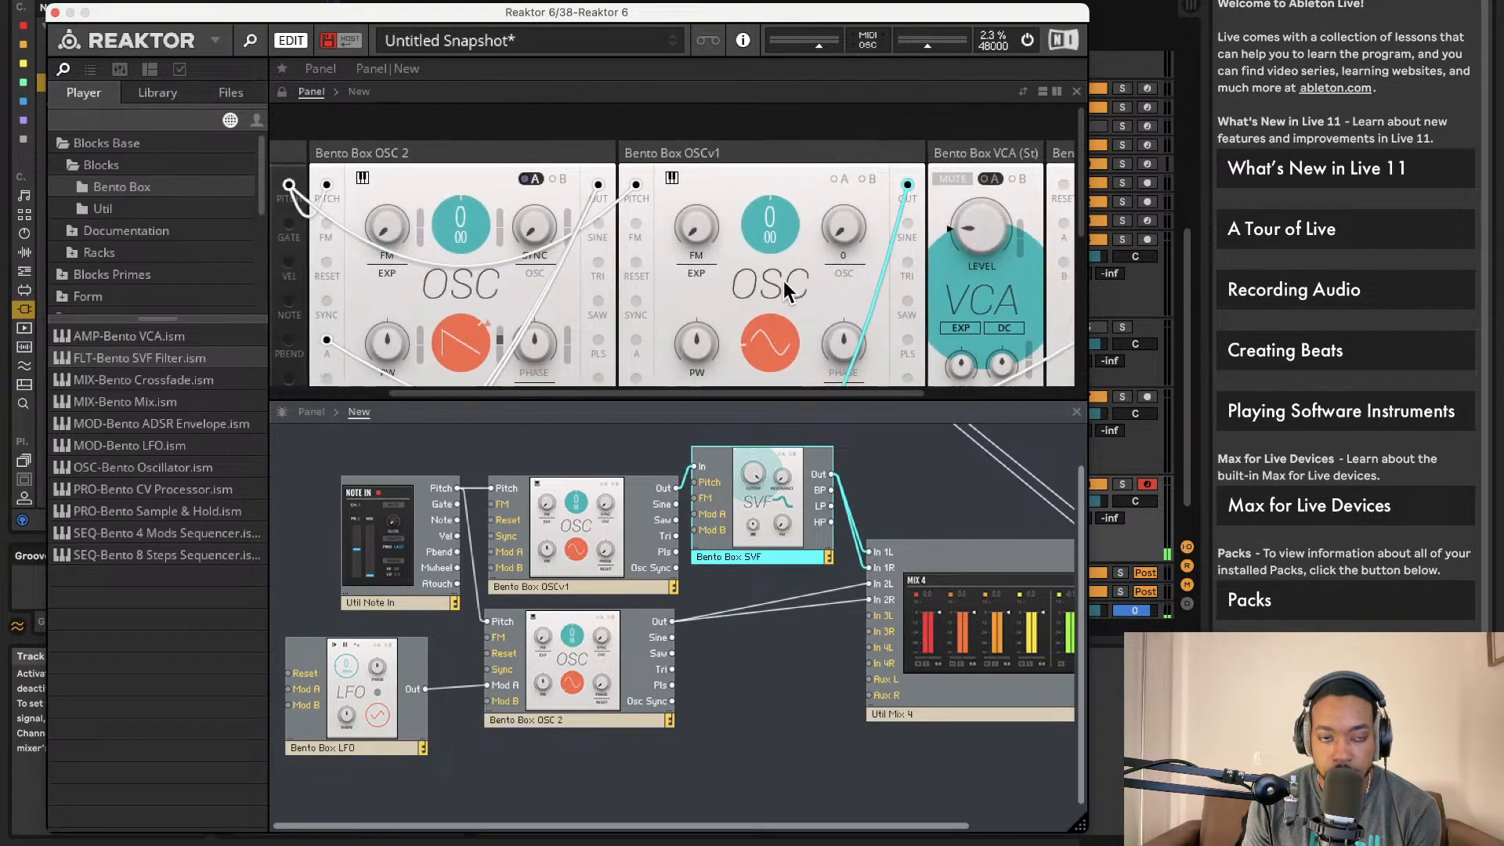
pyautogui.scroll(-5, 717, 275)
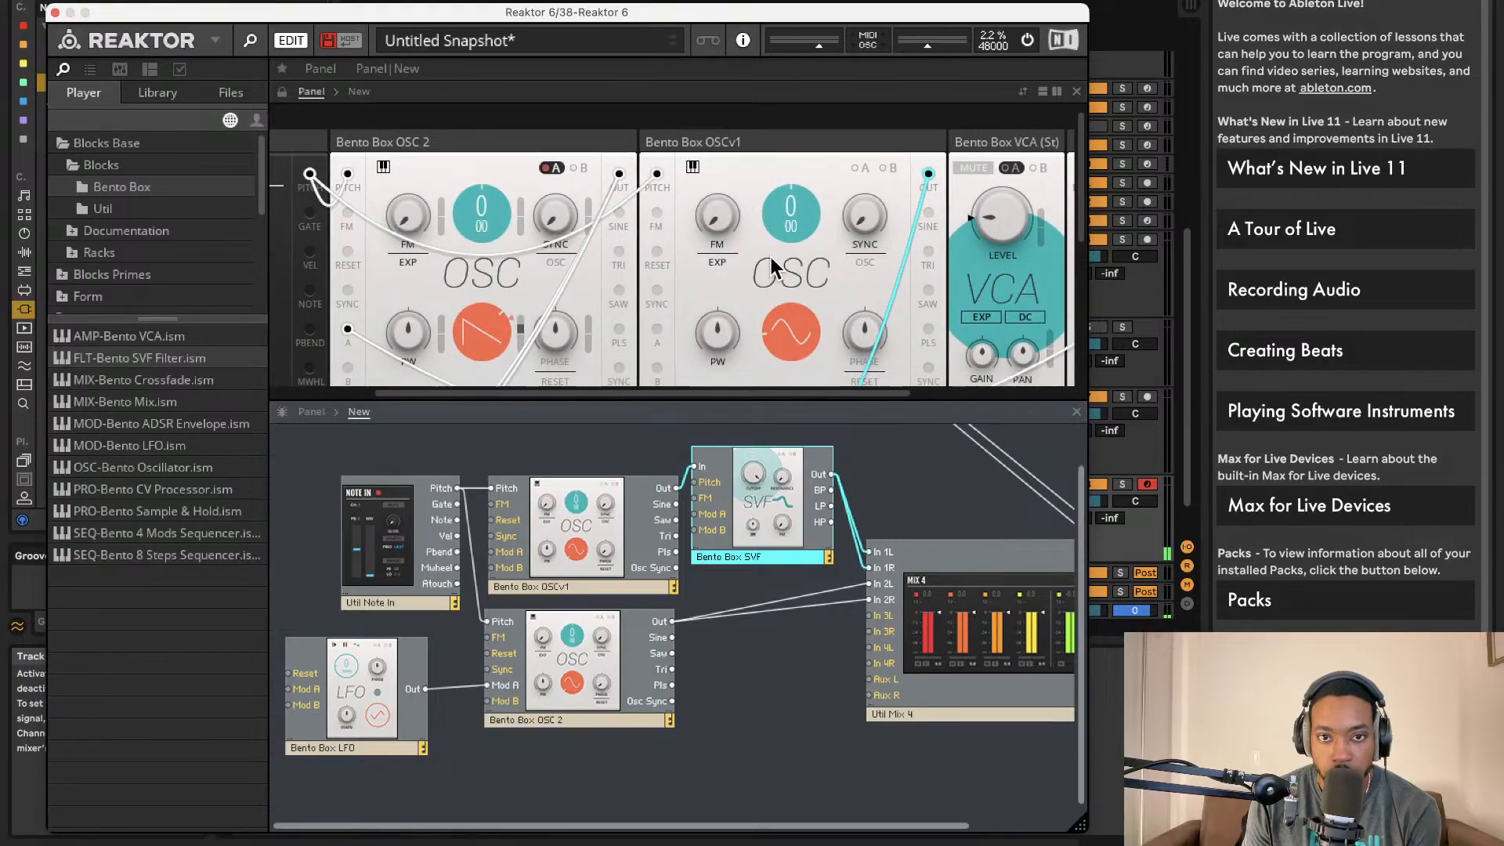
pyautogui.hscroll(5, 754, 259)
pyautogui.hscroll(-5, 754, 259)
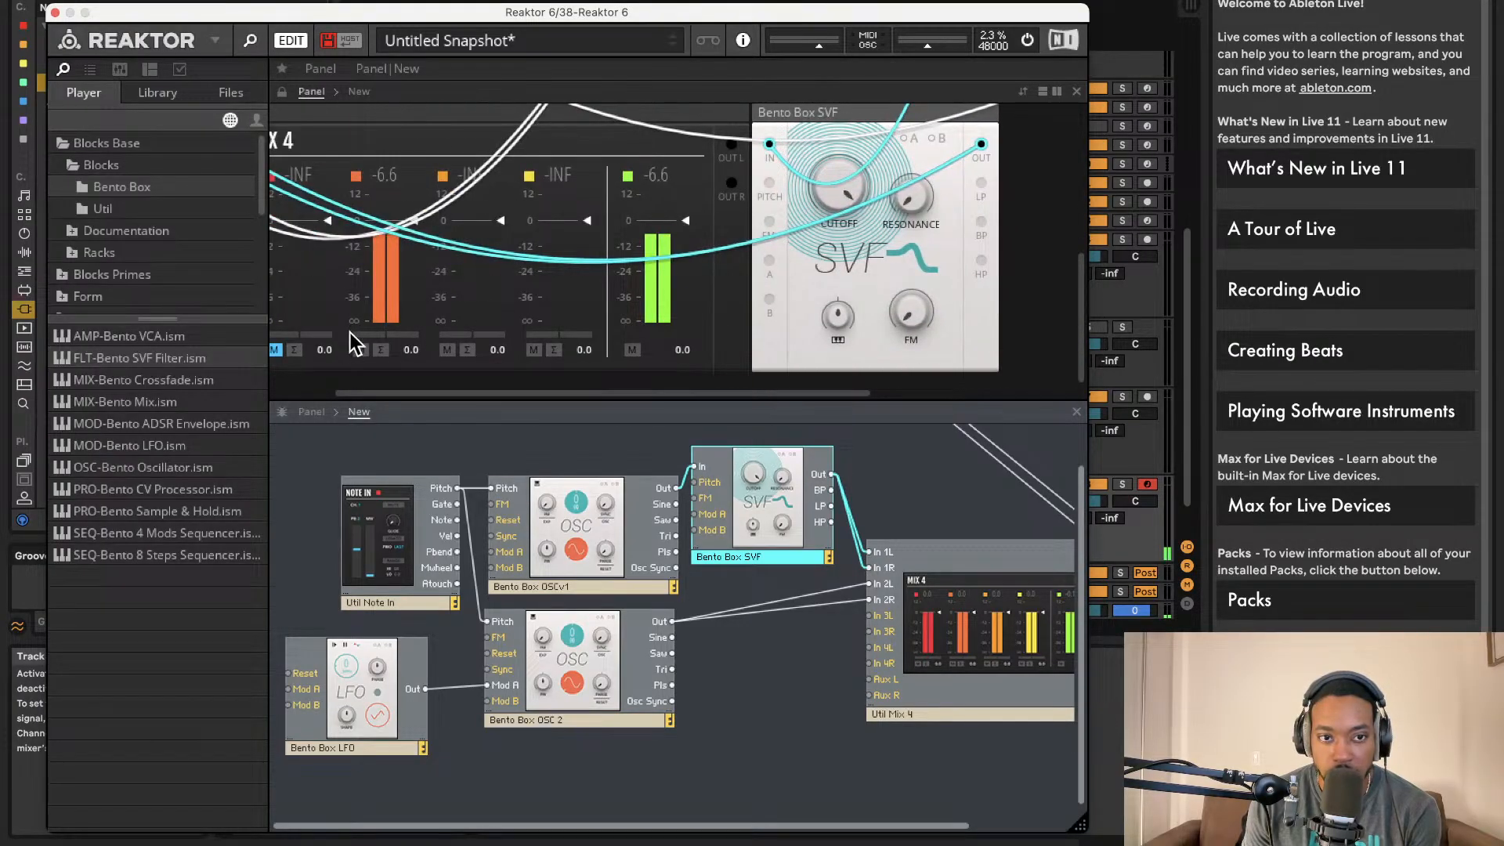
pyautogui.scroll(2, 345, 337)
pyautogui.hscroll(-2, 344, 337)
pyautogui.scroll(5, 721, 265)
pyautogui.scroll(2, 830, 251)
# - Mute the second channel of Util Mix 4 and set the Bento Box SVF cutoff to 8.60 kHz
pyautogui.hscroll(2, 819, 237)
pyautogui.hscroll(4, 826, 246)
pyautogui.scroll(-5, 826, 246)
pyautogui.scroll(-2, 725, 263)
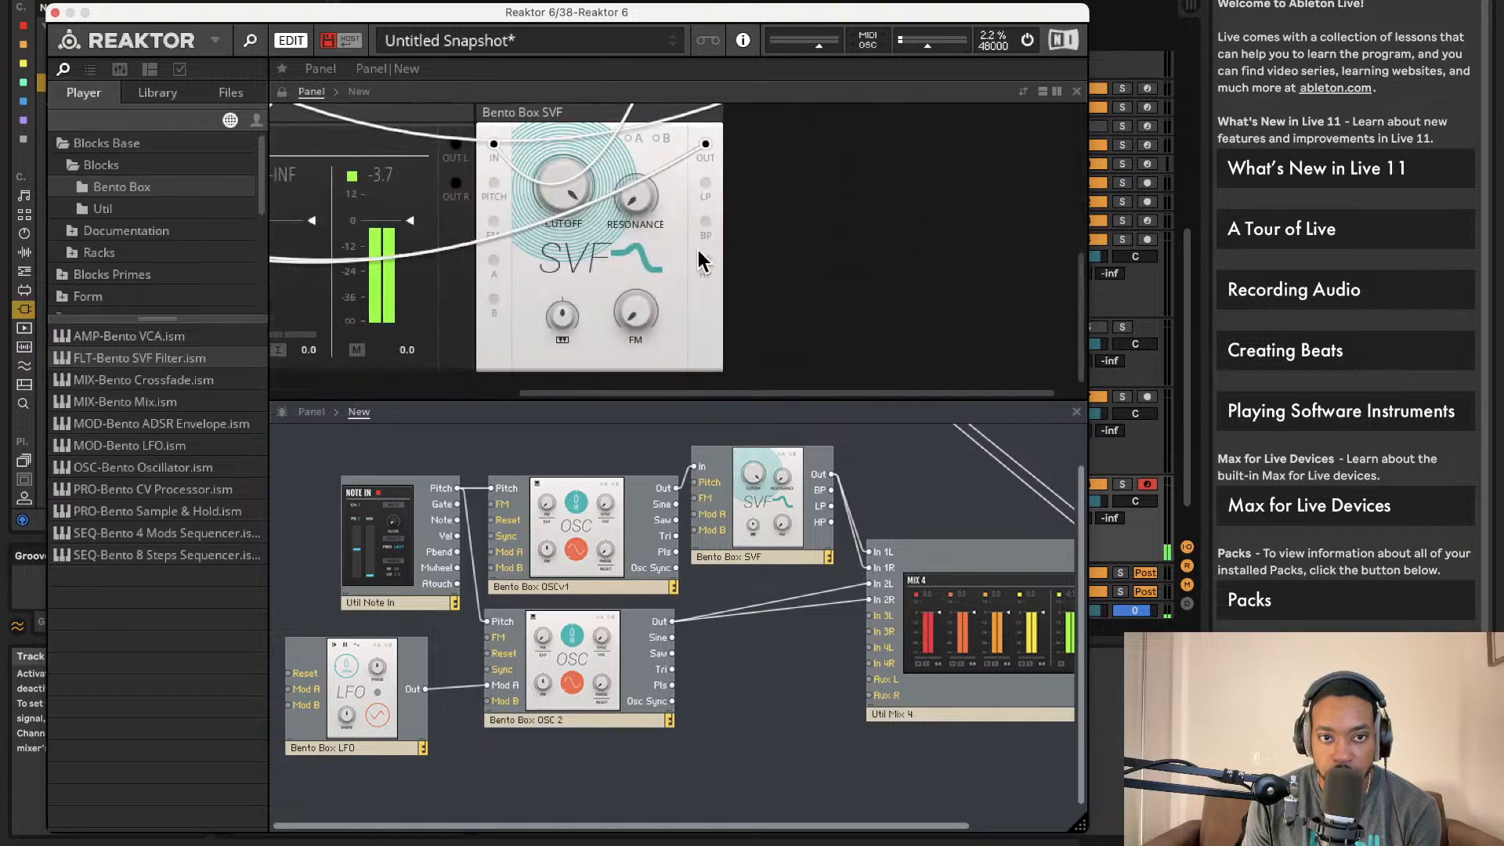
pyautogui.hscroll(-6, 728, 265)
pyautogui.click(454, 350)
pyautogui.moveTo(930, 344); pyautogui.dragTo(936, 228)
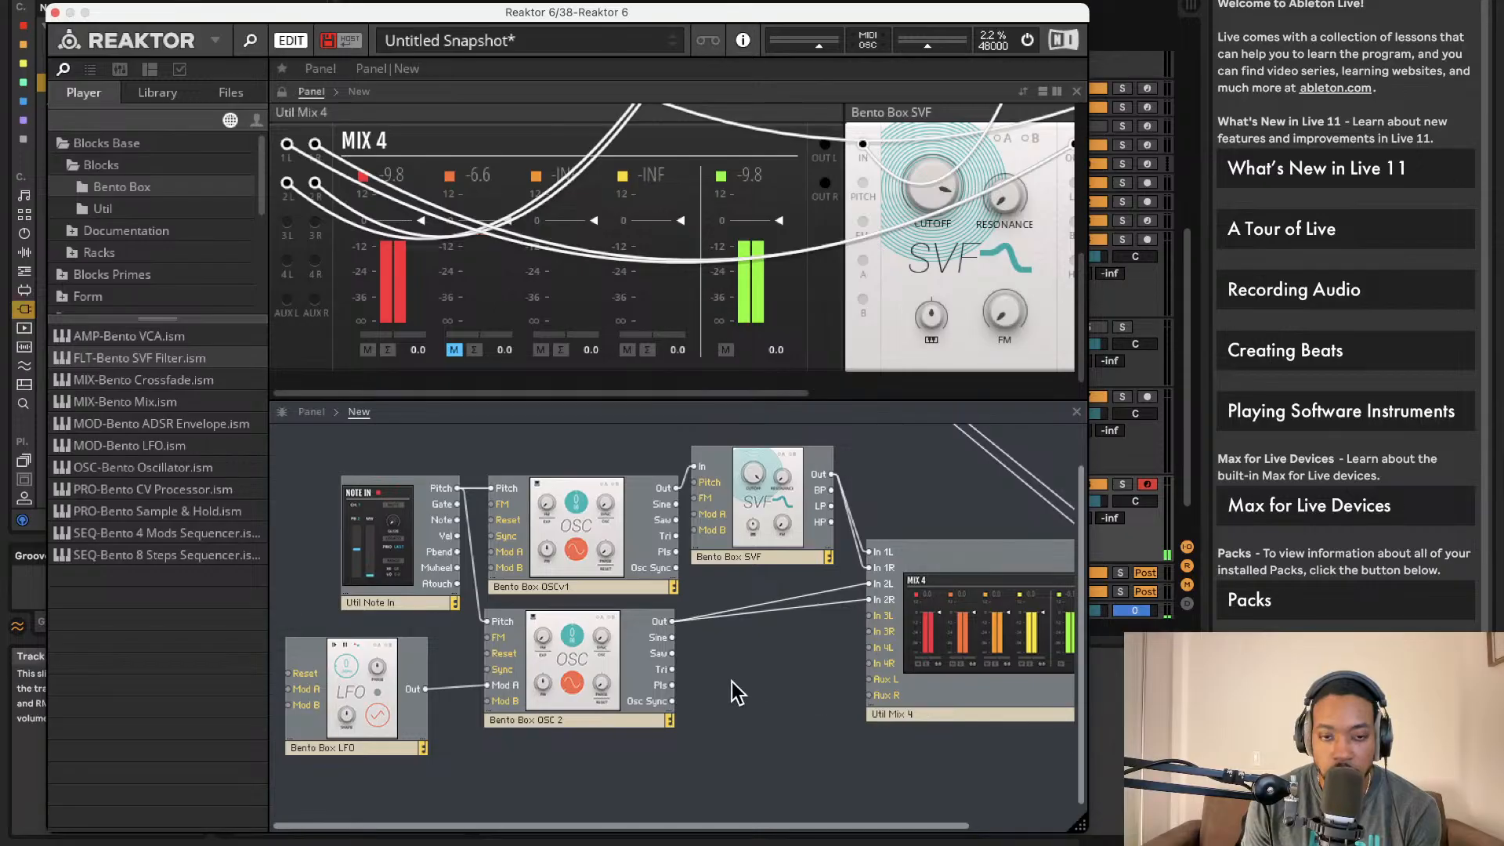
# - Duplicate the Bento Box SVF and wire the copy between the Out of OSC 2 and the mixer's In 2L and In 2R
pyautogui.click(783, 526)
pyautogui.rightClick(782, 519)
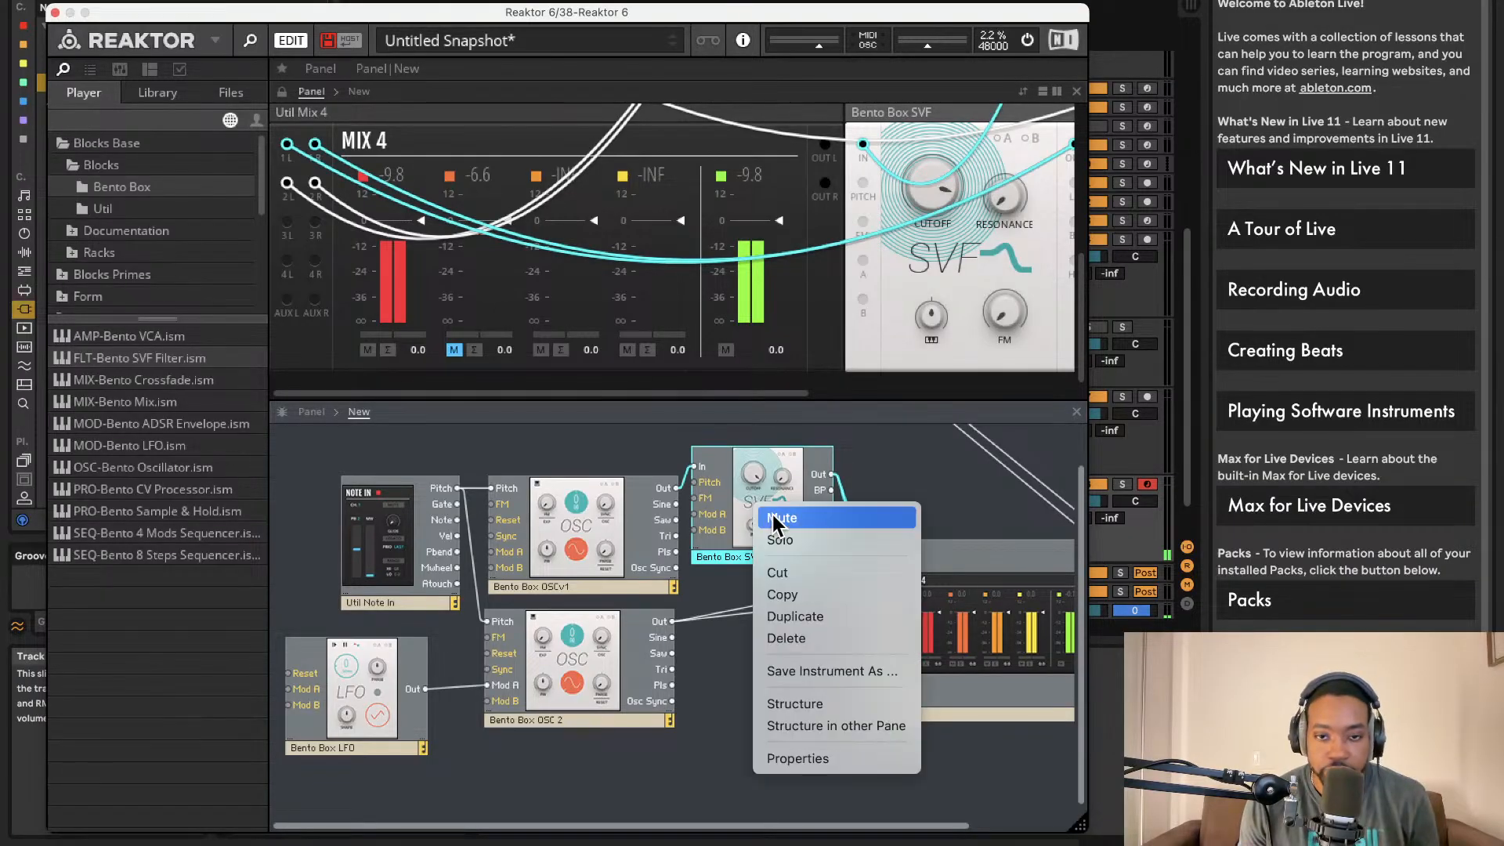
pyautogui.click(806, 625)
pyautogui.moveTo(774, 511); pyautogui.dragTo(736, 694)
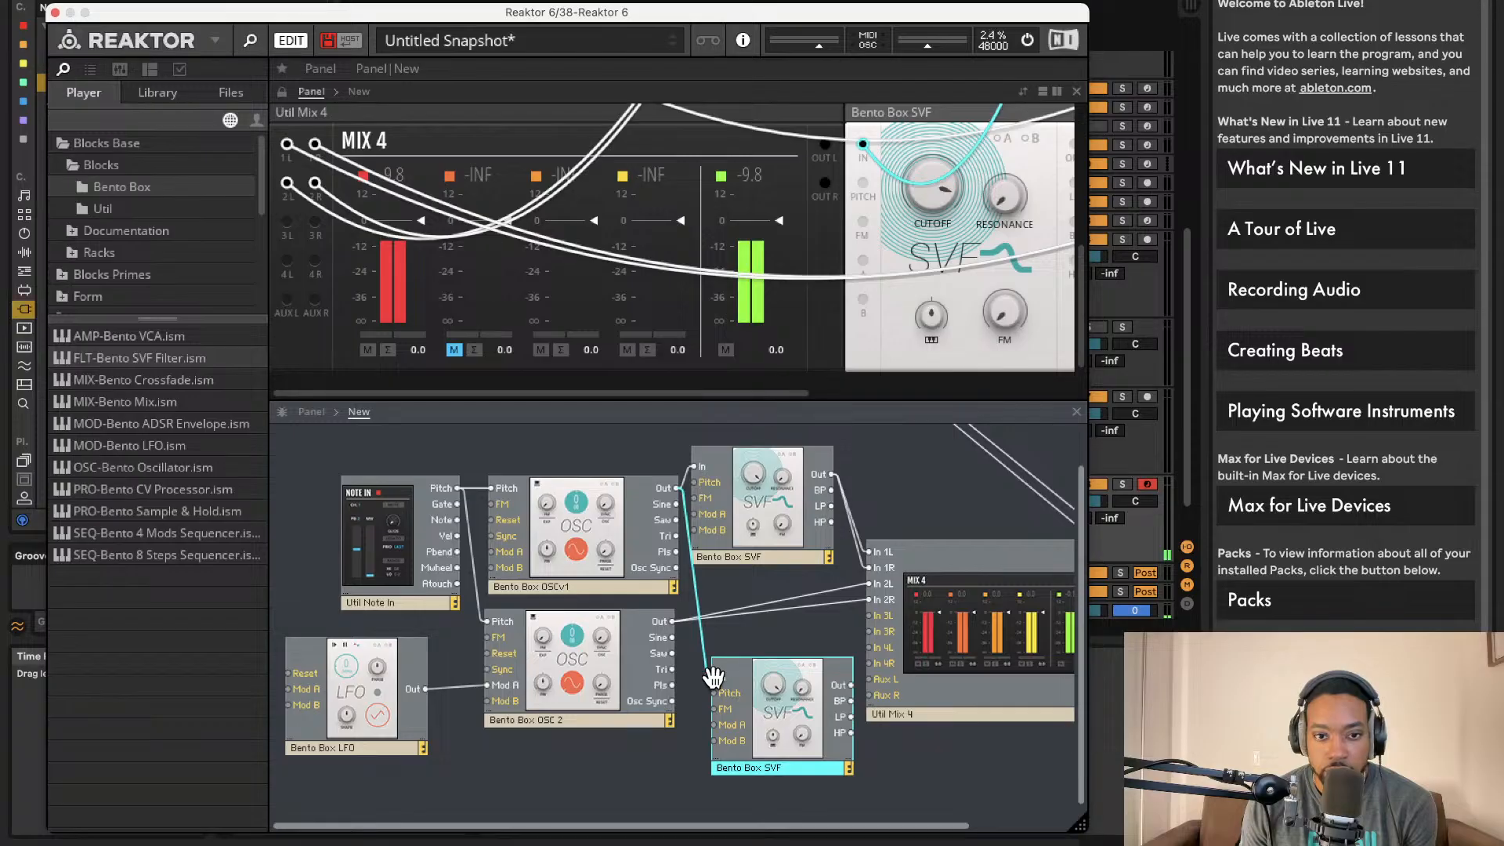
pyautogui.moveTo(652, 626); pyautogui.dragTo(654, 626)
pyautogui.moveTo(834, 683); pyautogui.dragTo(876, 582)
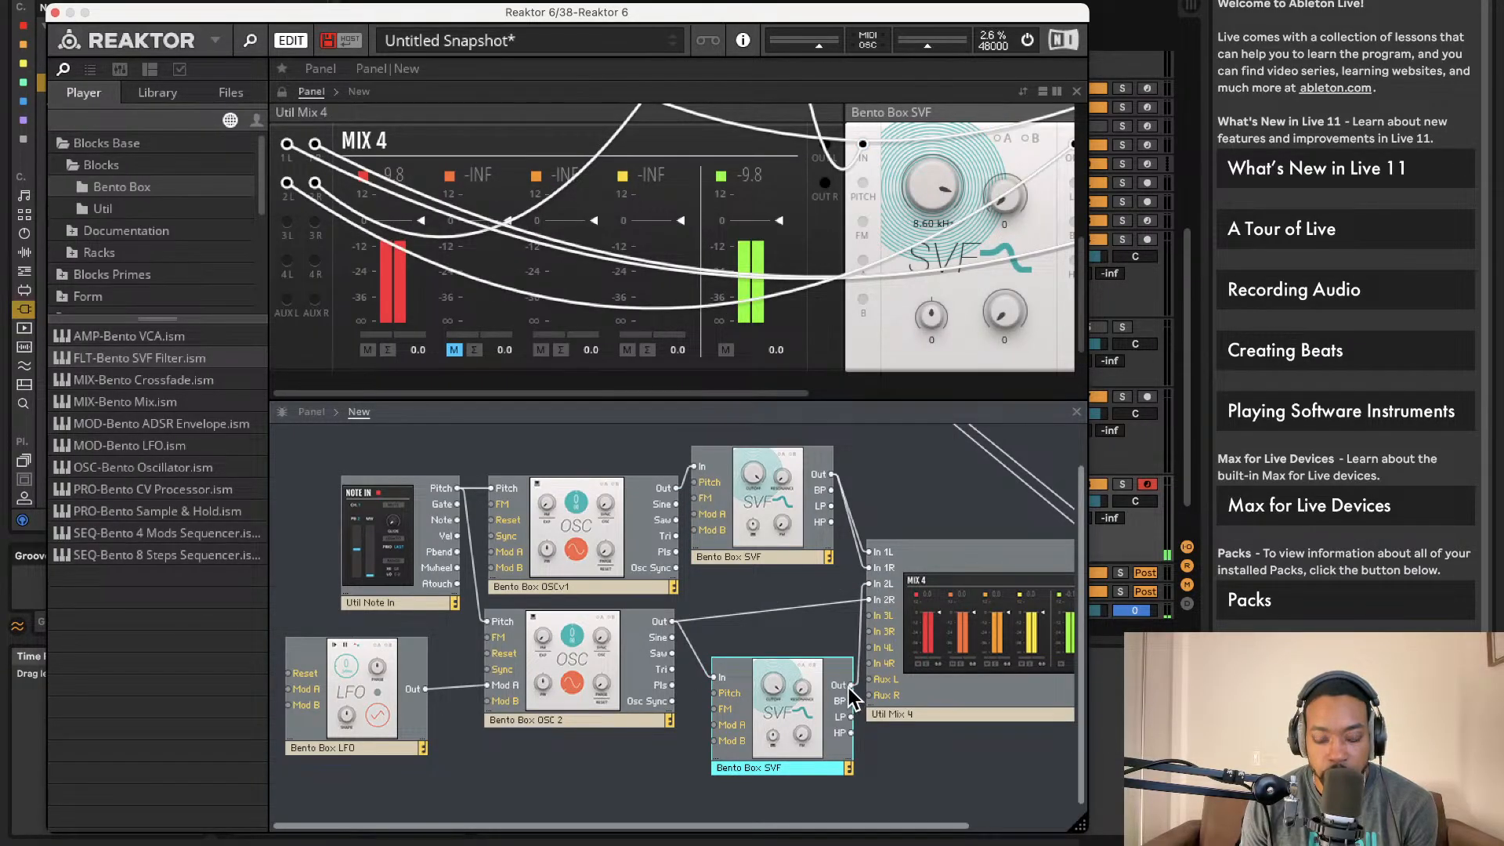
# - Rename the two filters Bento Box SVF 1 and Bento Box SVF 2
pyautogui.click(757, 556)
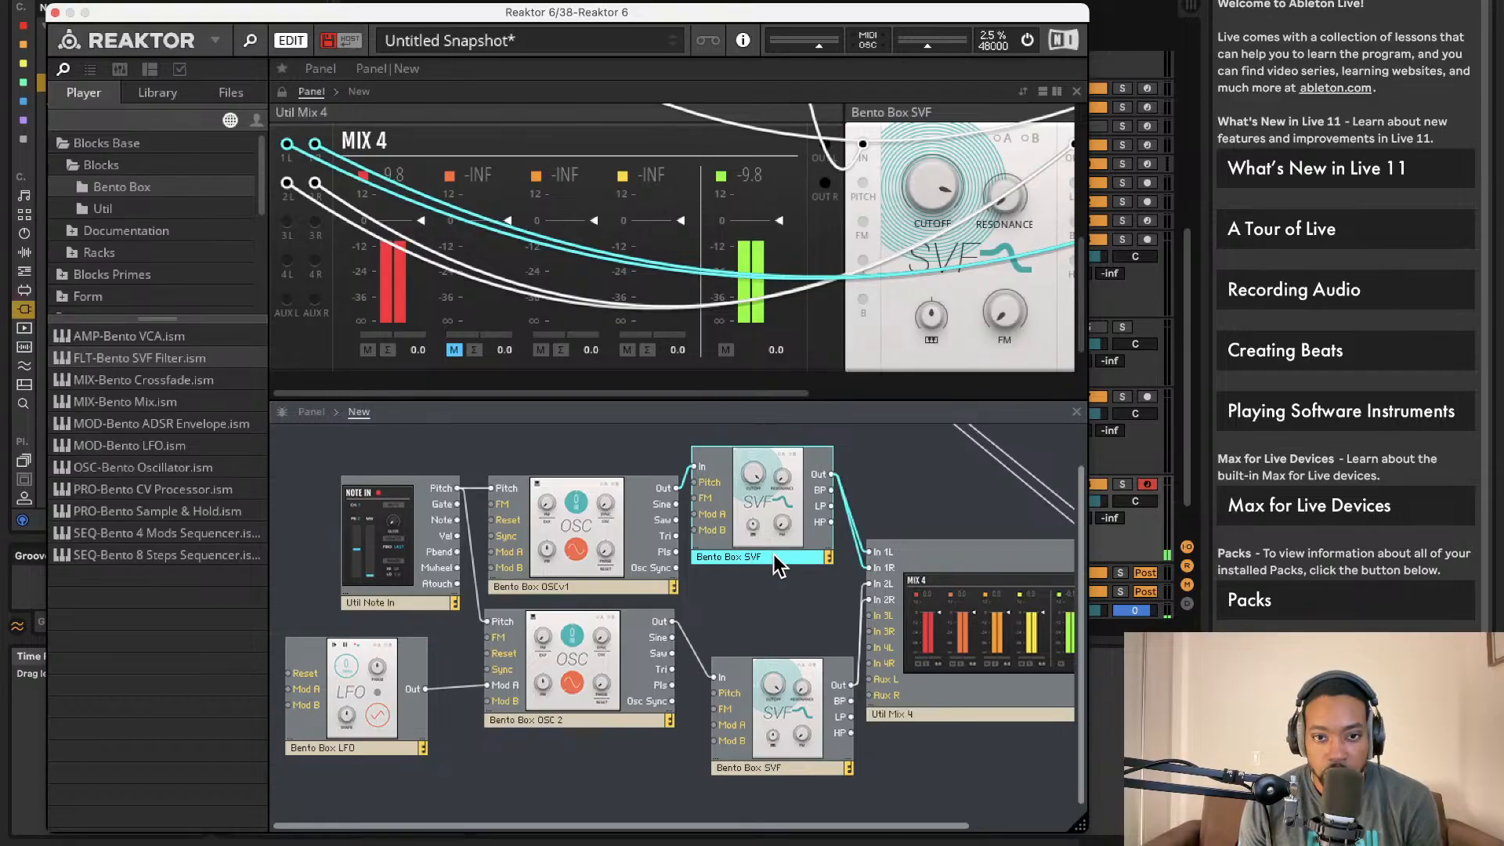
pyautogui.doubleClick(776, 557)
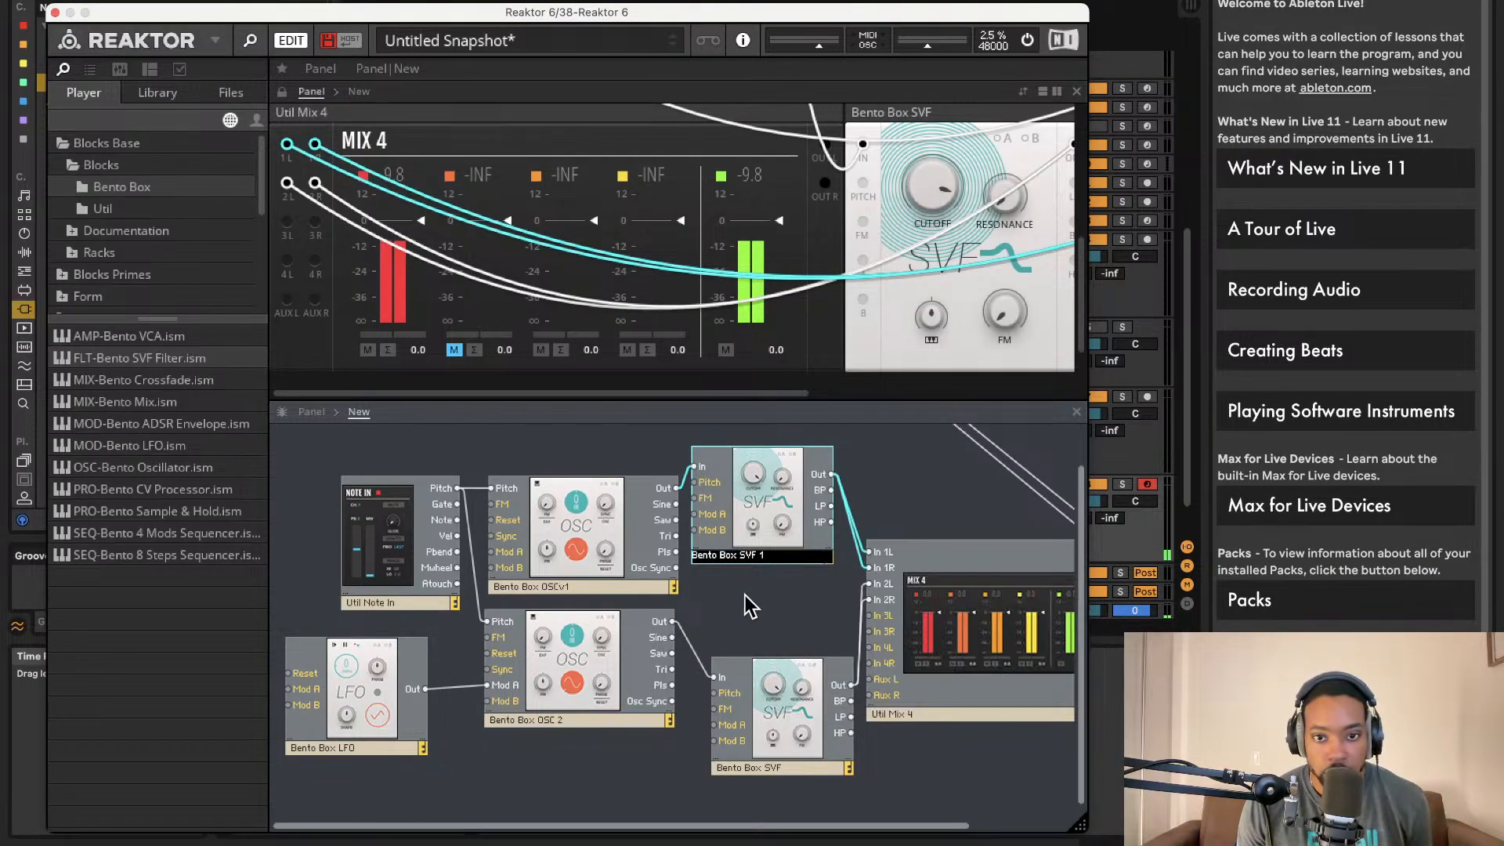
pyautogui.press('Return')
pyautogui.doubleClick(781, 766)
pyautogui.write('2')
# - Move the Bento Box SVF 1 panel up into the oscillator row, between OSC 2 and OSCv1
pyautogui.scroll(5, 850, 316)
pyautogui.scroll(-2, 853, 326)
pyautogui.scroll(2, 854, 327)
pyautogui.hscroll(-5, 858, 327)
pyautogui.scroll(-2, 846, 333)
pyautogui.moveTo(924, 333); pyautogui.dragTo(539, 137)
pyautogui.scroll(3, 715, 335)
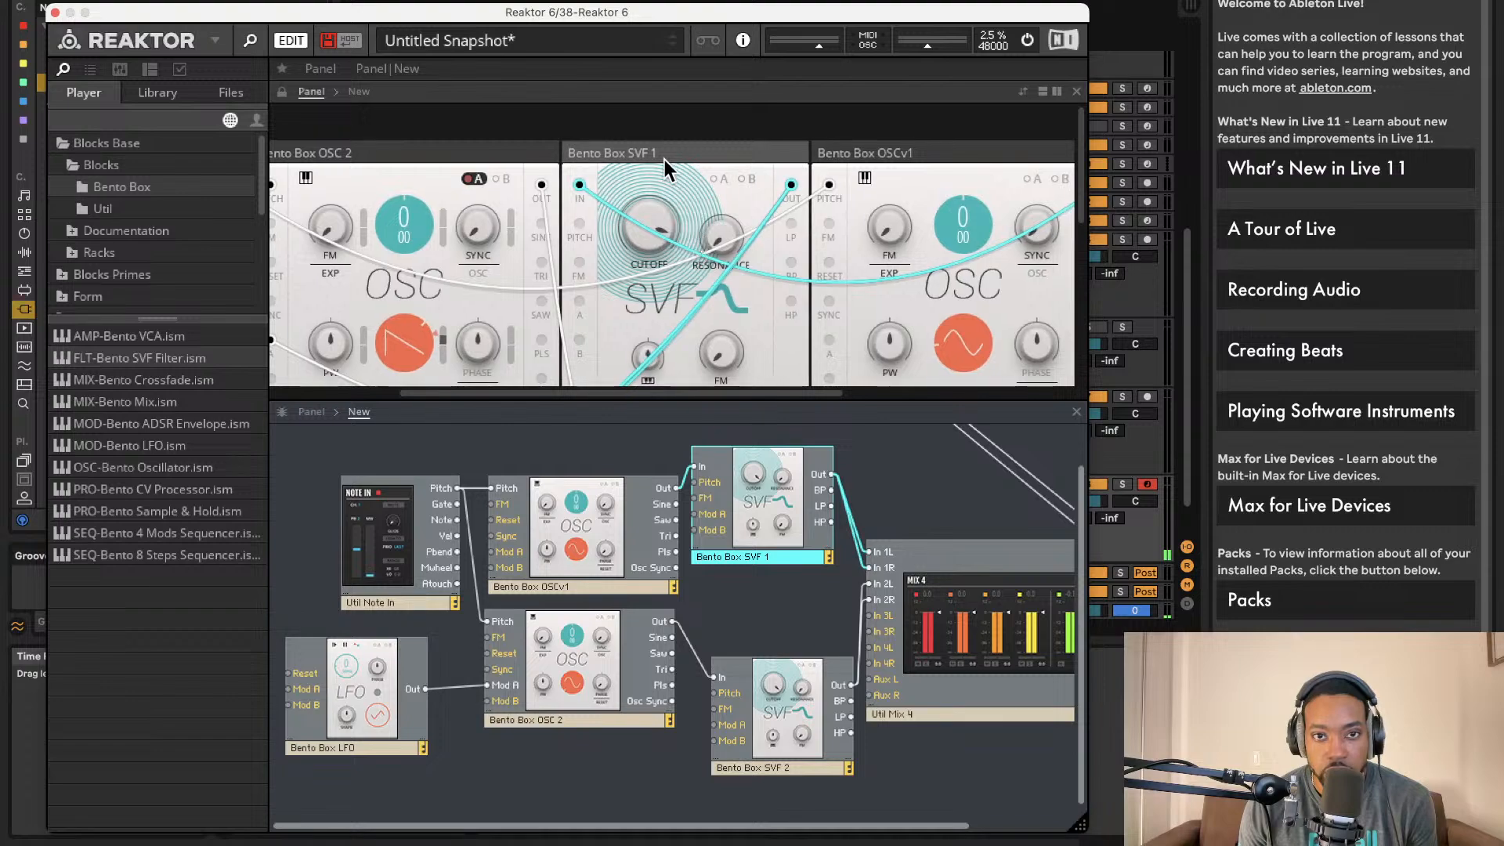
# - Reorder the panel row so OSCv1 comes before OSC 2 and SVF 1 sits directly after OSCv1
pyautogui.hscroll(-3, 670, 163)
pyautogui.moveTo(1008, 131); pyautogui.dragTo(534, 114)
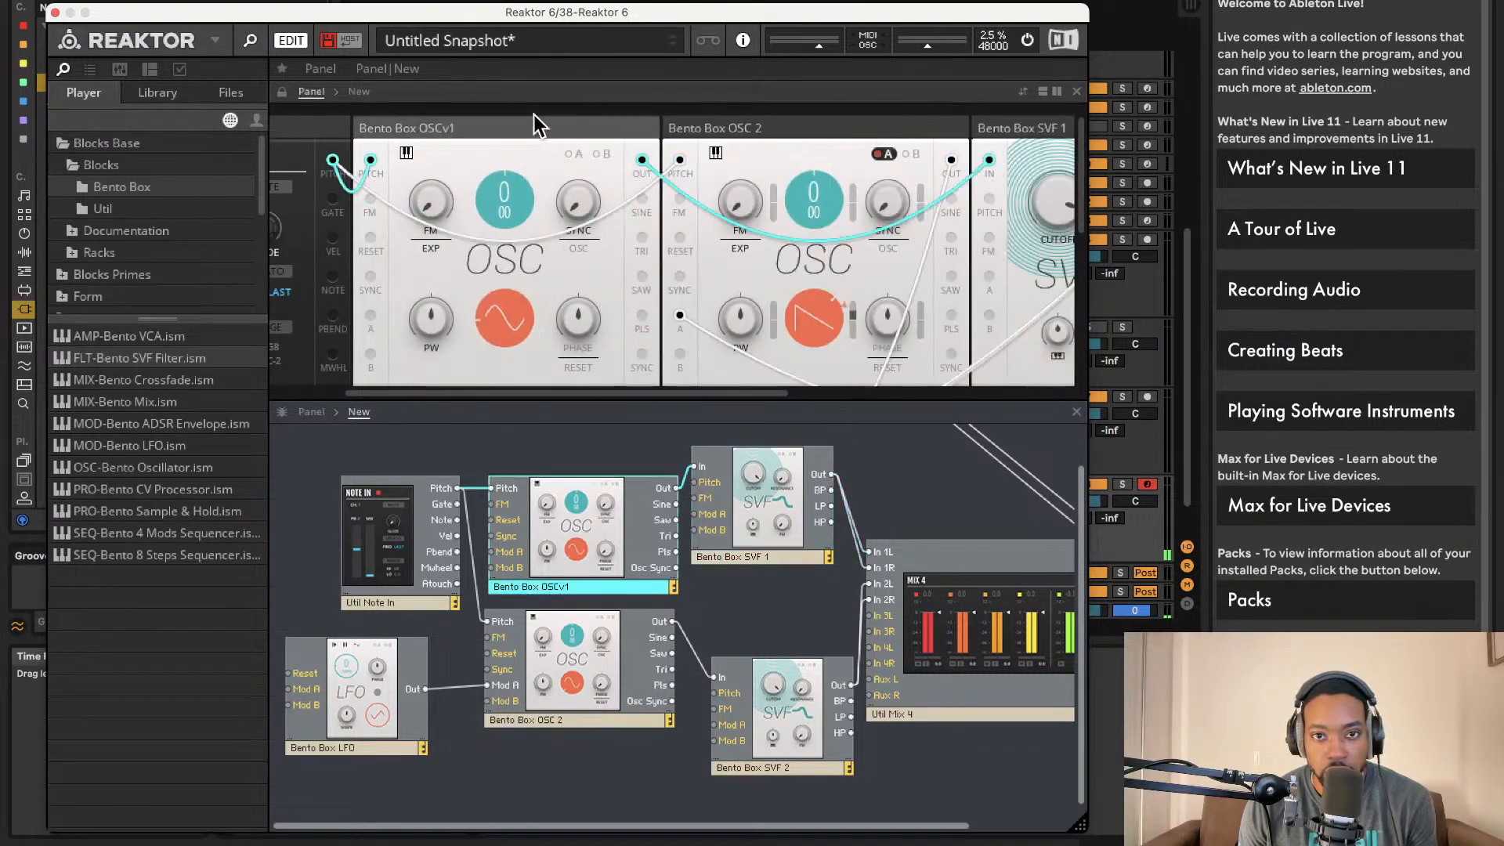
pyautogui.moveTo(842, 135); pyautogui.dragTo(638, 165)
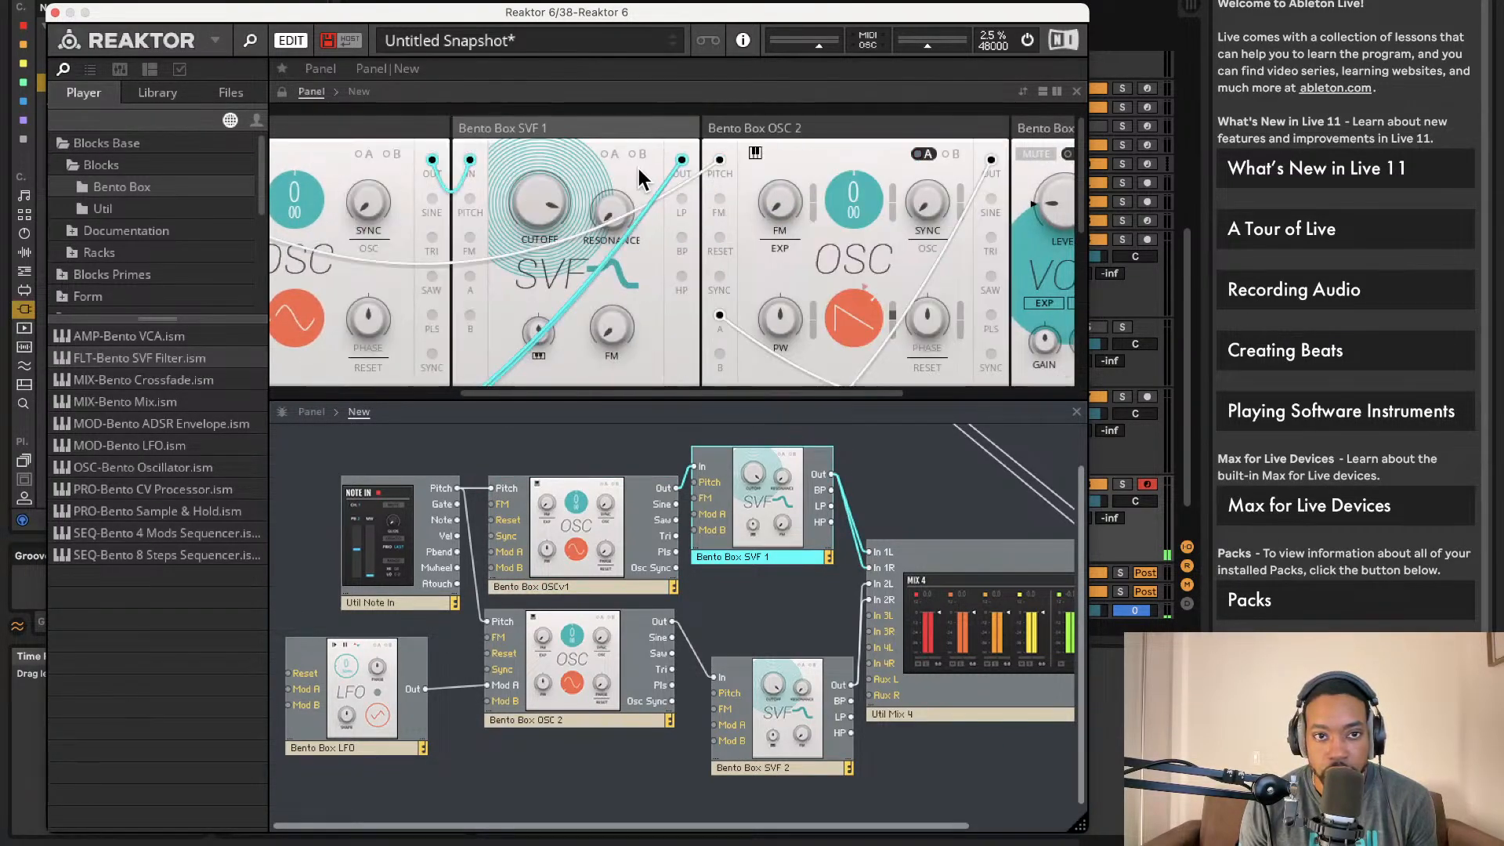
pyautogui.hscroll(5, 688, 161)
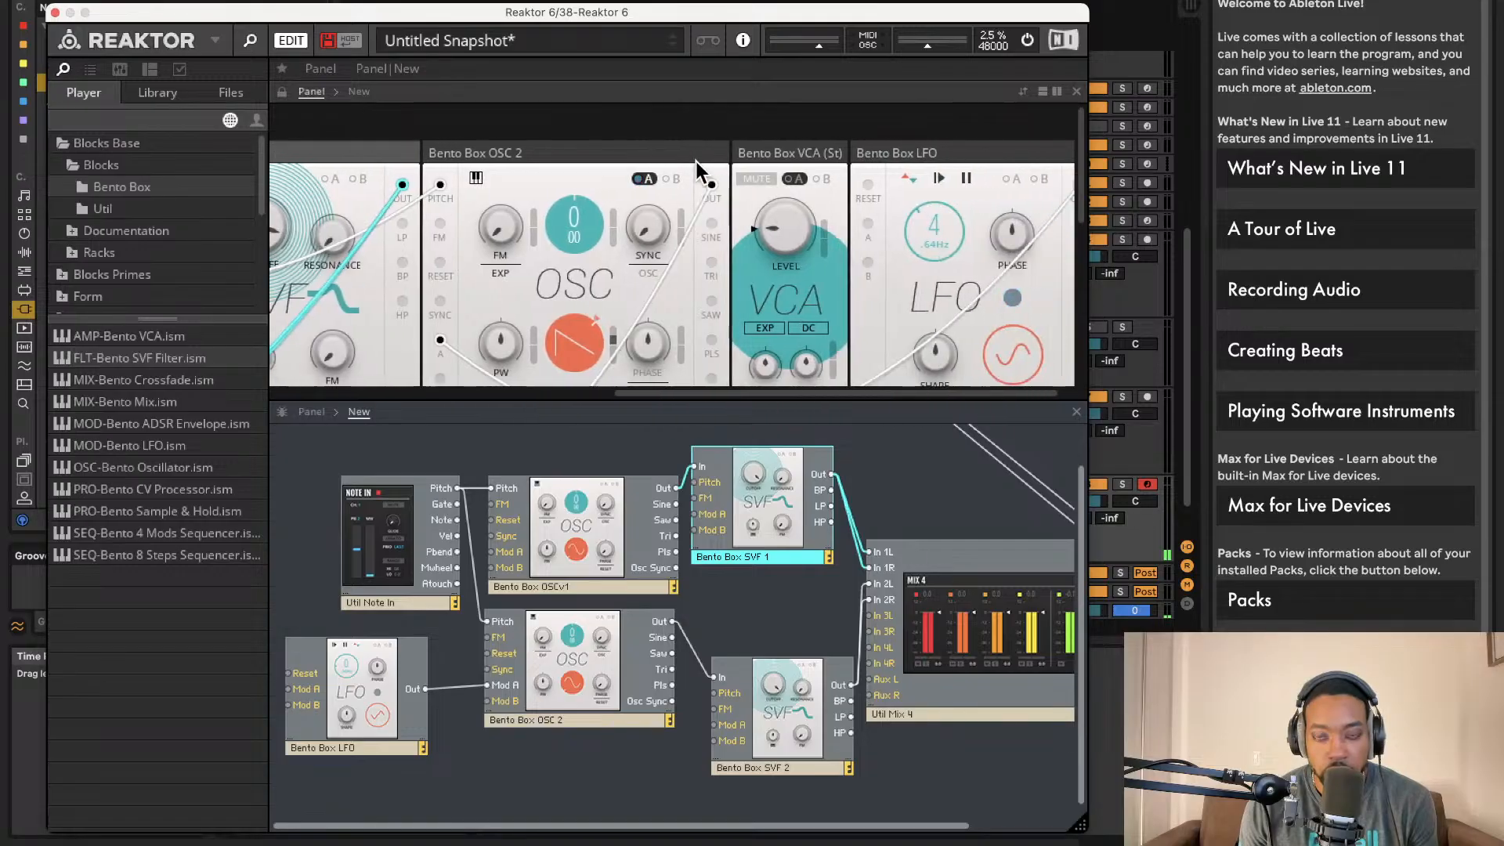
# - Move the Bento Box LFO panel between OSC 2 and the VCA, and the SVF 2 panel up into the row after SVF 1
pyautogui.click(938, 147)
pyautogui.moveTo(938, 147); pyautogui.dragTo(748, 156)
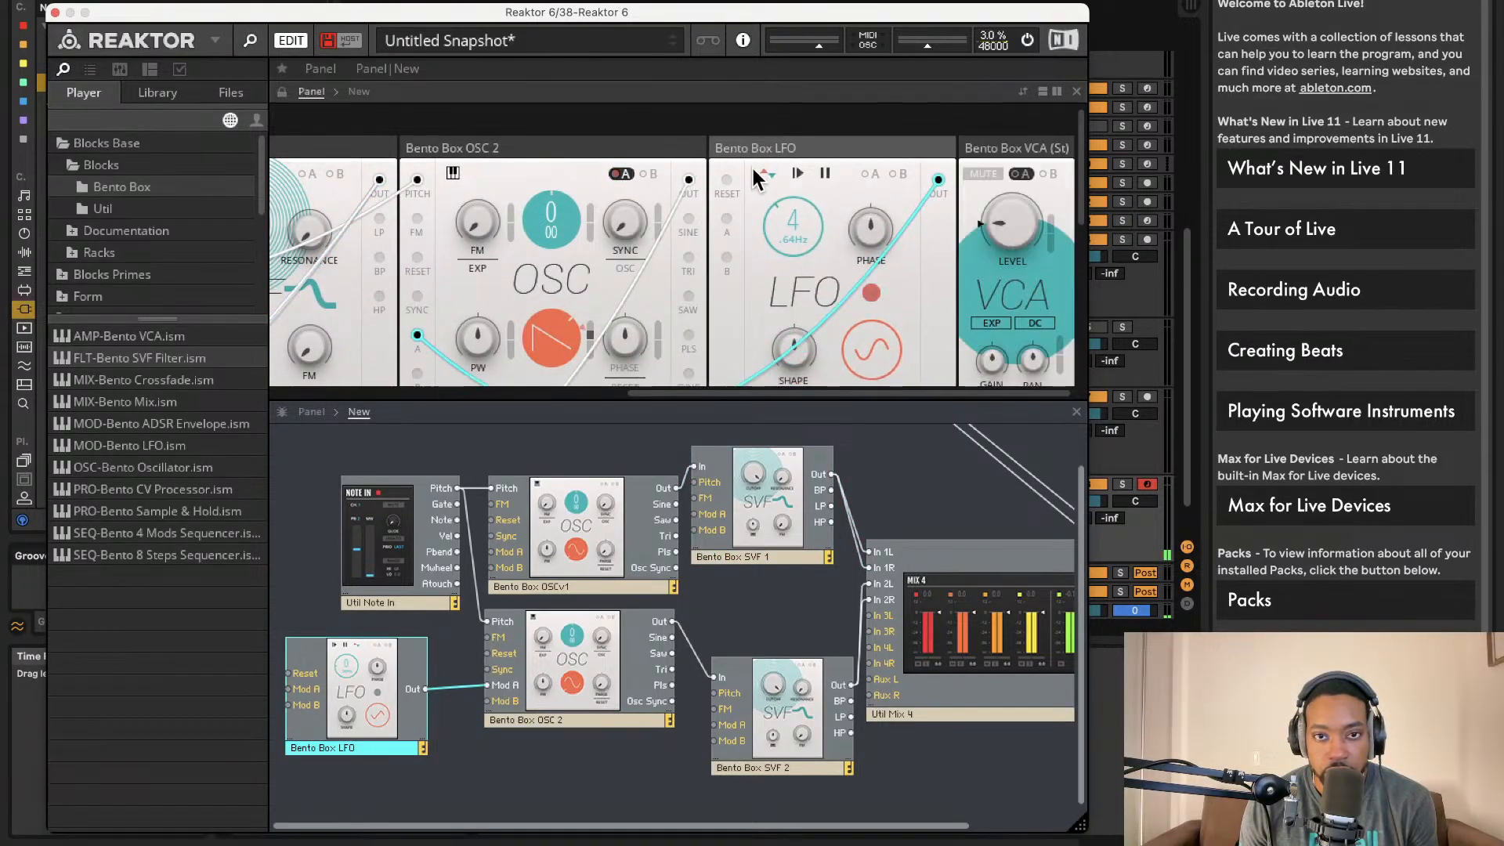
pyautogui.hscroll(-8, 742, 179)
pyautogui.scroll(-5, 741, 181)
pyautogui.scroll(5, 742, 181)
pyautogui.moveTo(898, 203); pyautogui.dragTo(1052, 1)
pyautogui.scroll(5, 916, 263)
pyautogui.hscroll(5, 912, 265)
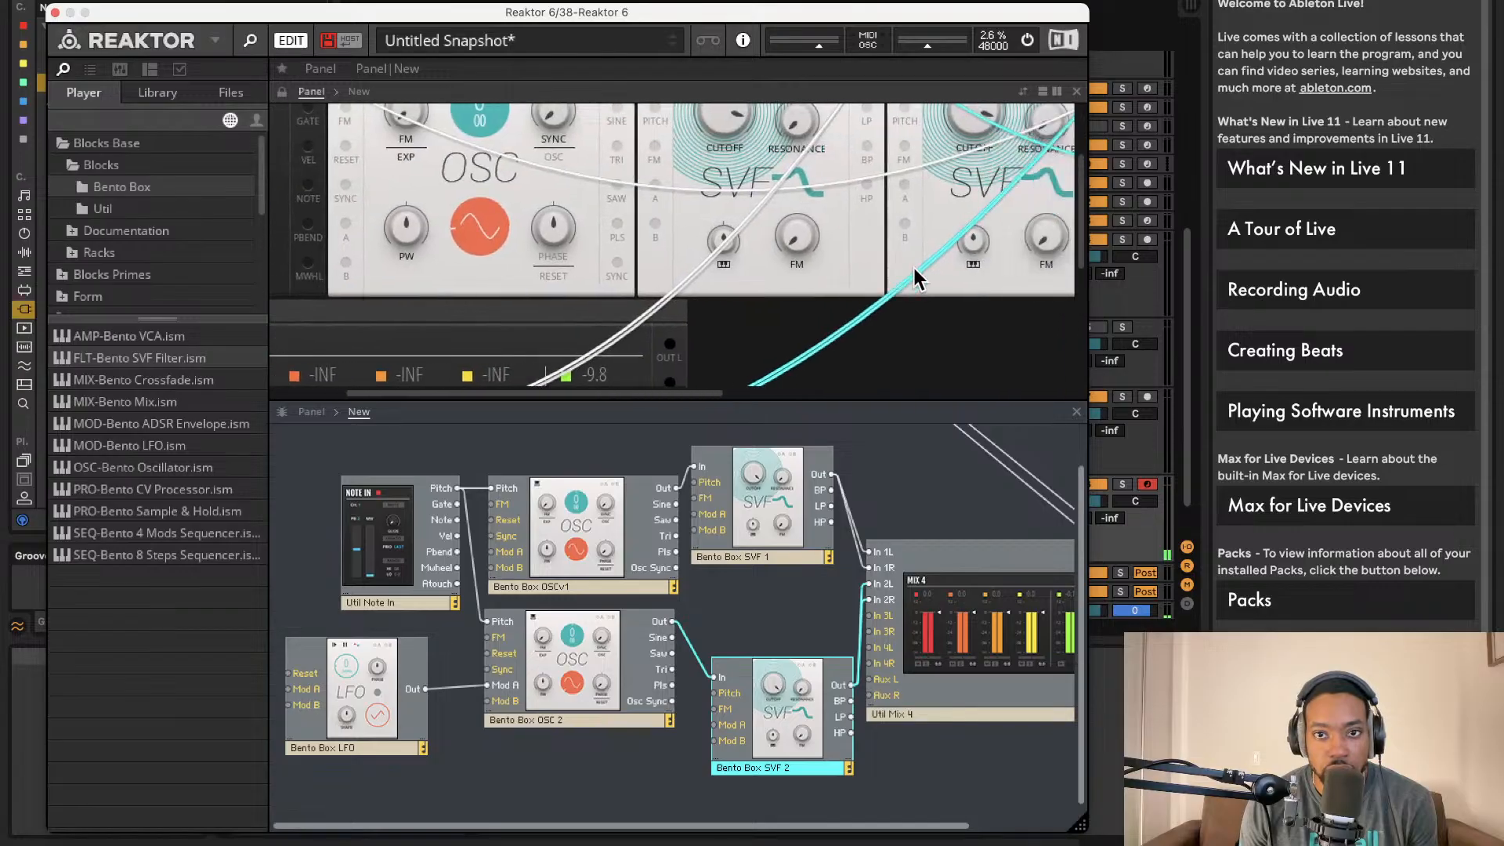
# - Try to move the Bento Box SVF 2 panel to the other side of OSC 2
pyautogui.hscroll(4, 960, 206)
pyautogui.click(802, 162)
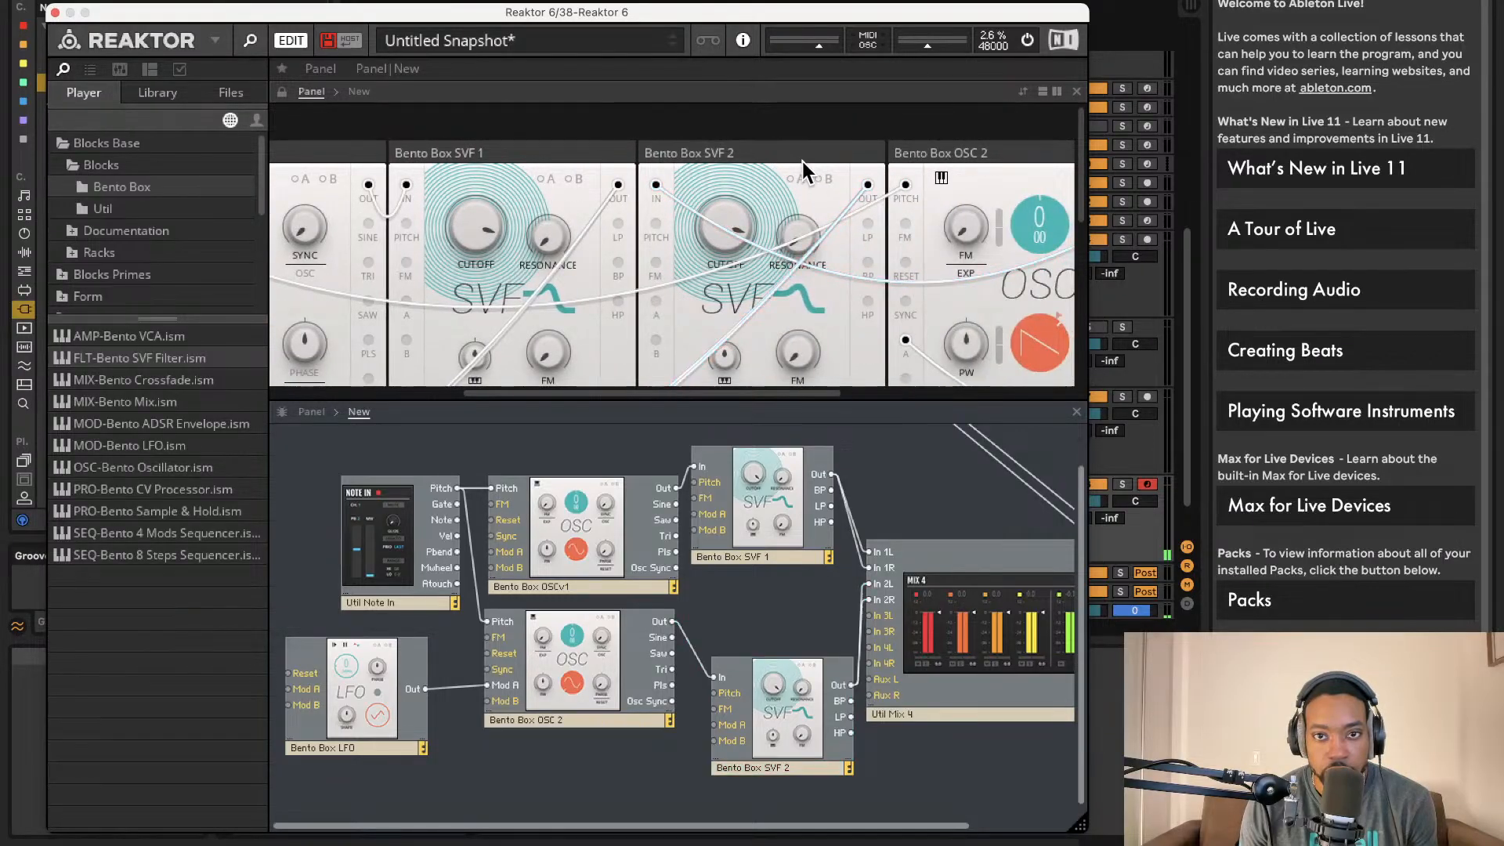
pyautogui.moveTo(816, 153); pyautogui.dragTo(1116, 140)
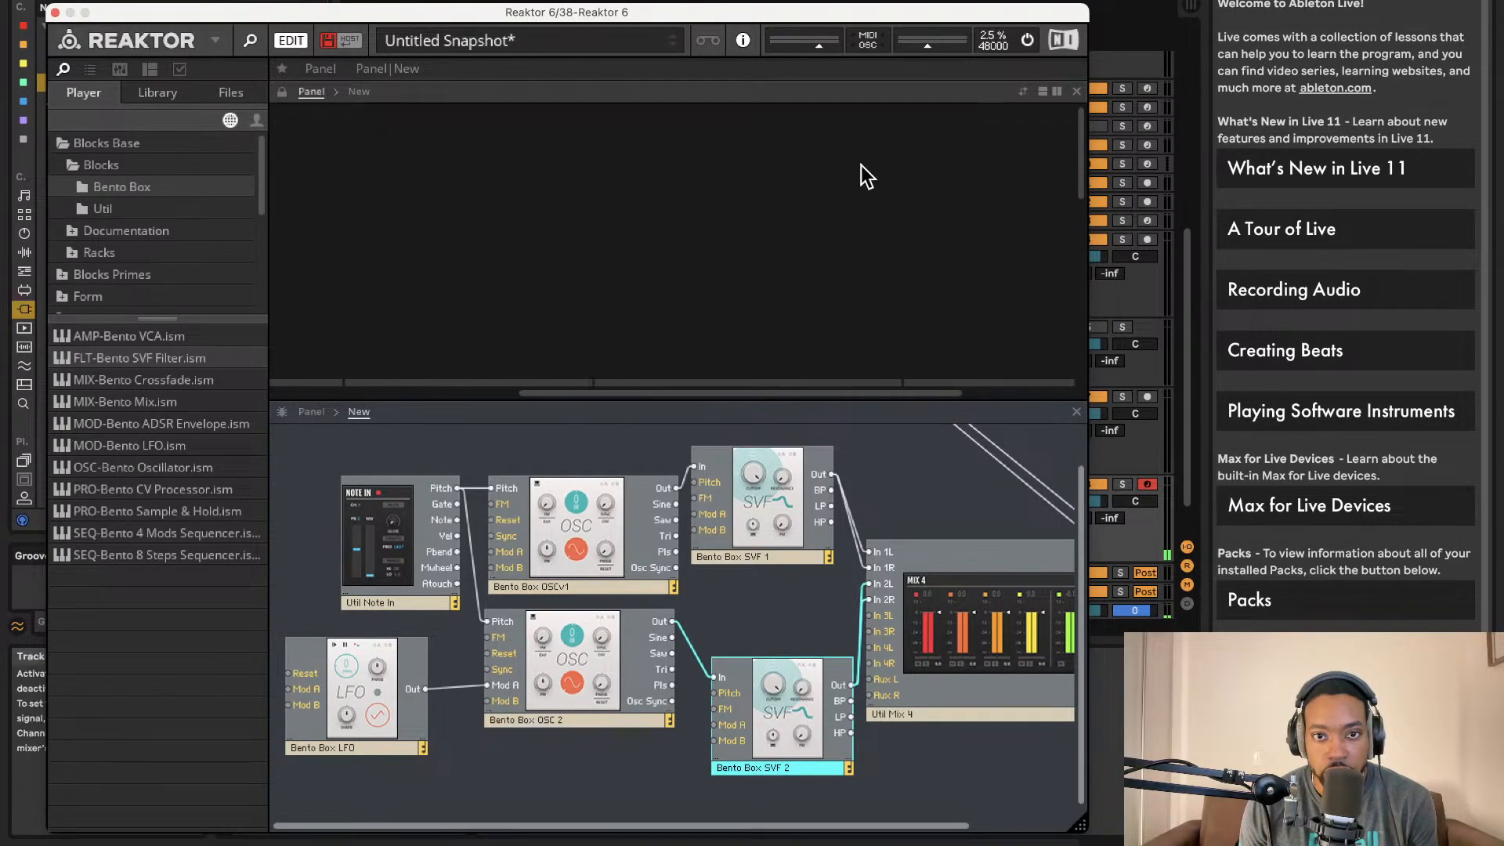
pyautogui.scroll(-6, 646, 167)
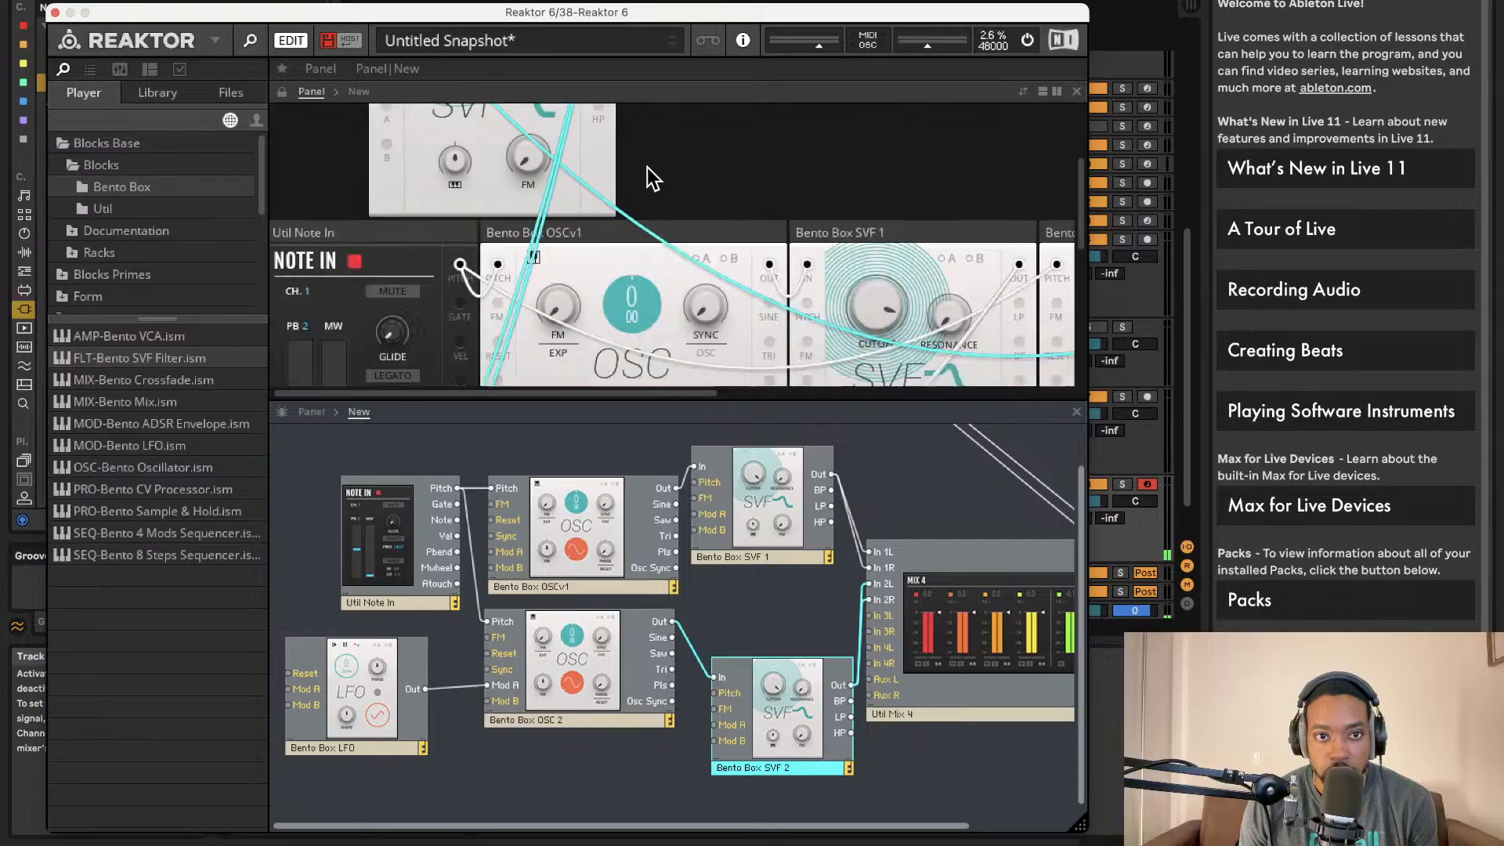
pyautogui.scroll(6, 644, 167)
pyautogui.moveTo(534, 120); pyautogui.dragTo(1085, 333)
pyautogui.scroll(-3, 924, 308)
pyautogui.hscroll(5, 886, 298)
pyautogui.scroll(3, 874, 303)
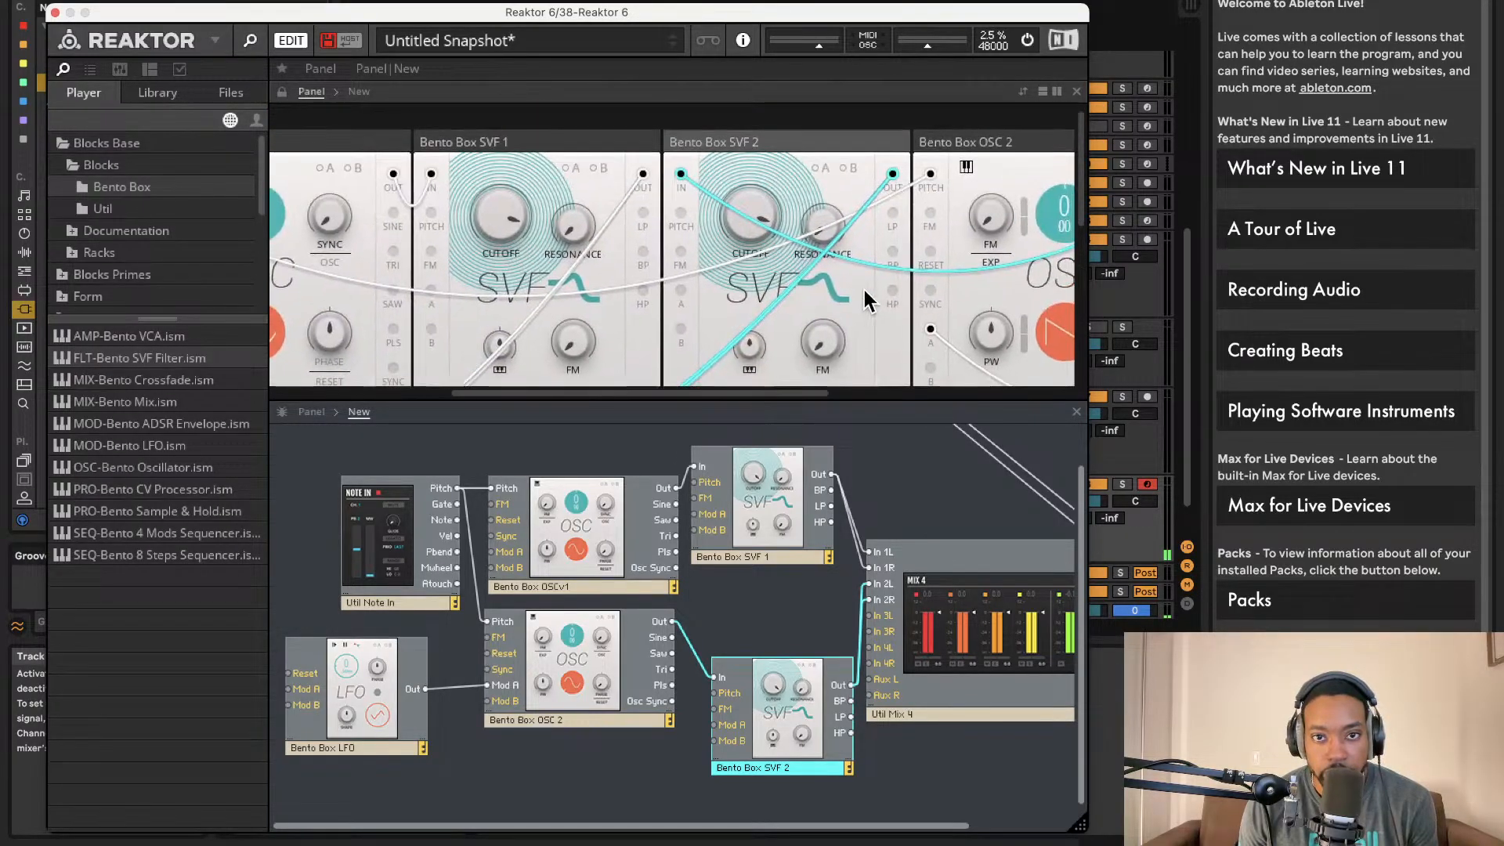
# - Move the Bento Box OSC 2 panel ahead of SVF 2 in the panel row
pyautogui.hscroll(4, 870, 298)
pyautogui.moveTo(972, 131); pyautogui.dragTo(675, 149)
pyautogui.scroll(-3, 977, 223)
pyautogui.hscroll(4, 977, 228)
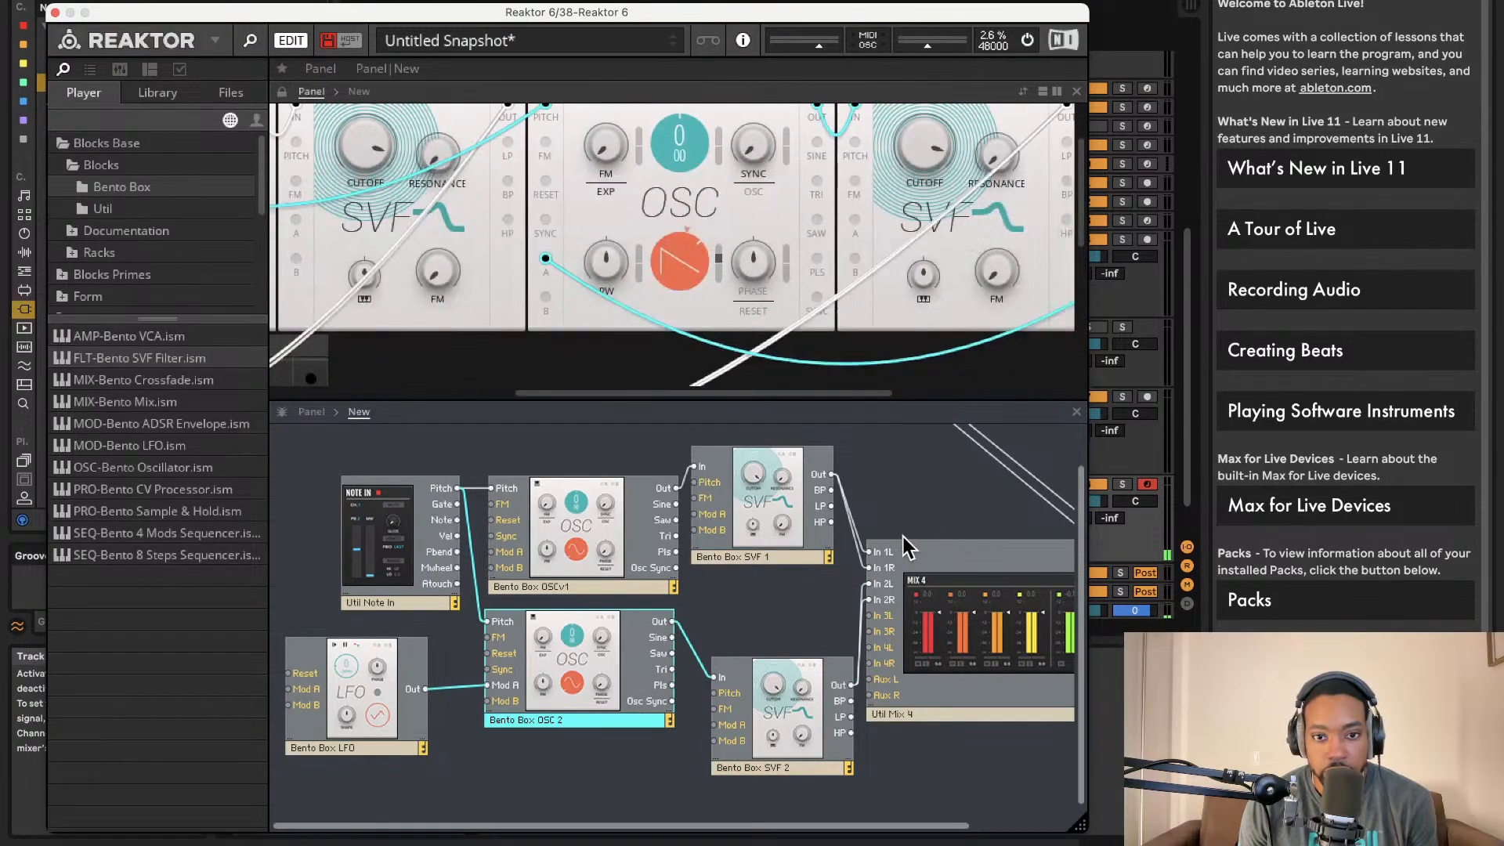
# - Add a Bento Box ADSR Envelope to the structure below the mixer and VCA
pyautogui.scroll(-1, 915, 549)
pyautogui.hscroll(1, 916, 548)
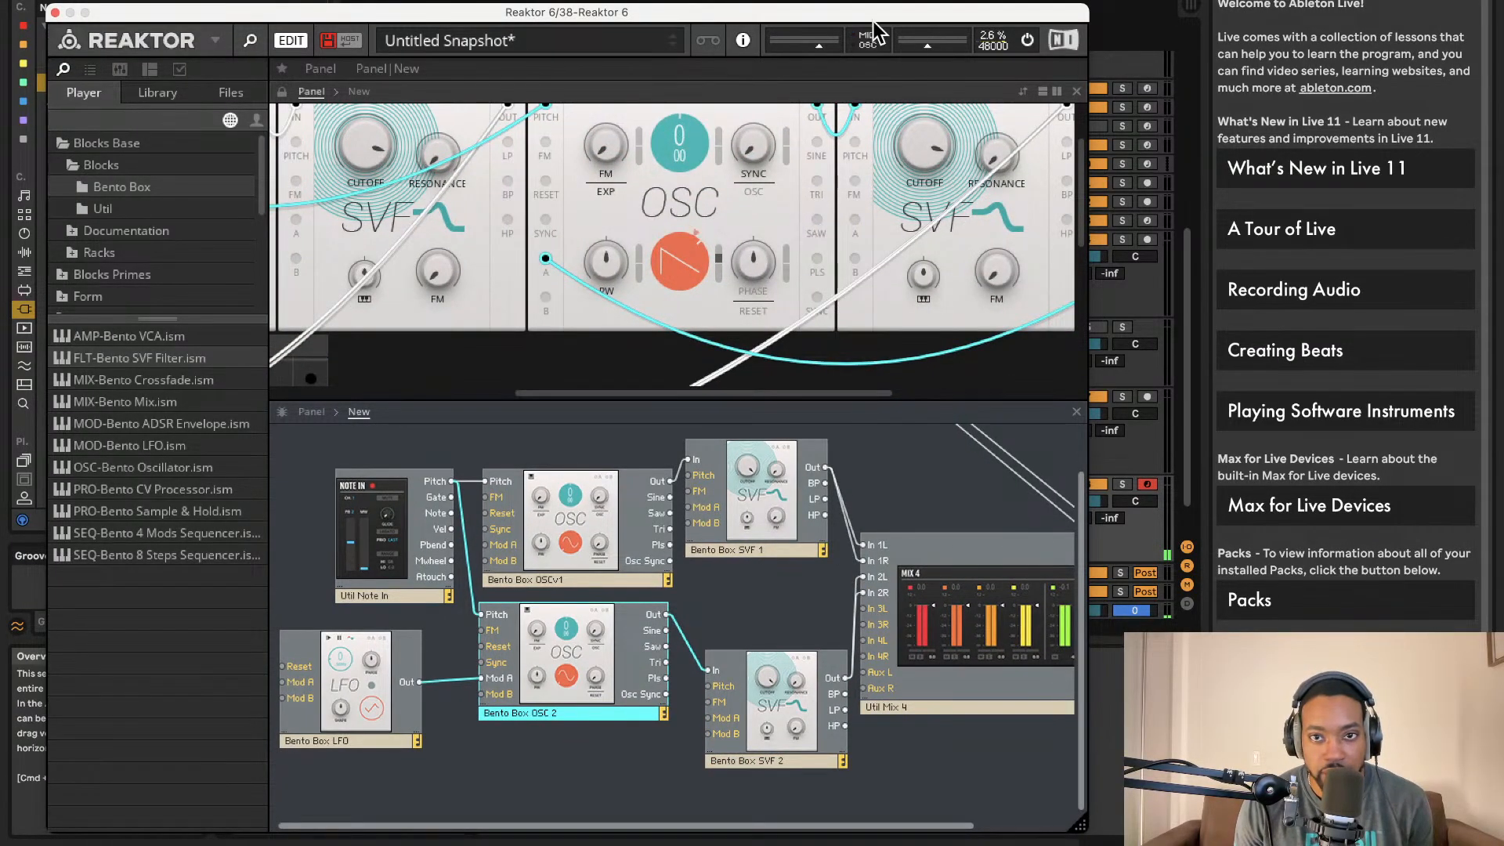
pyautogui.hscroll(1, 827, 513)
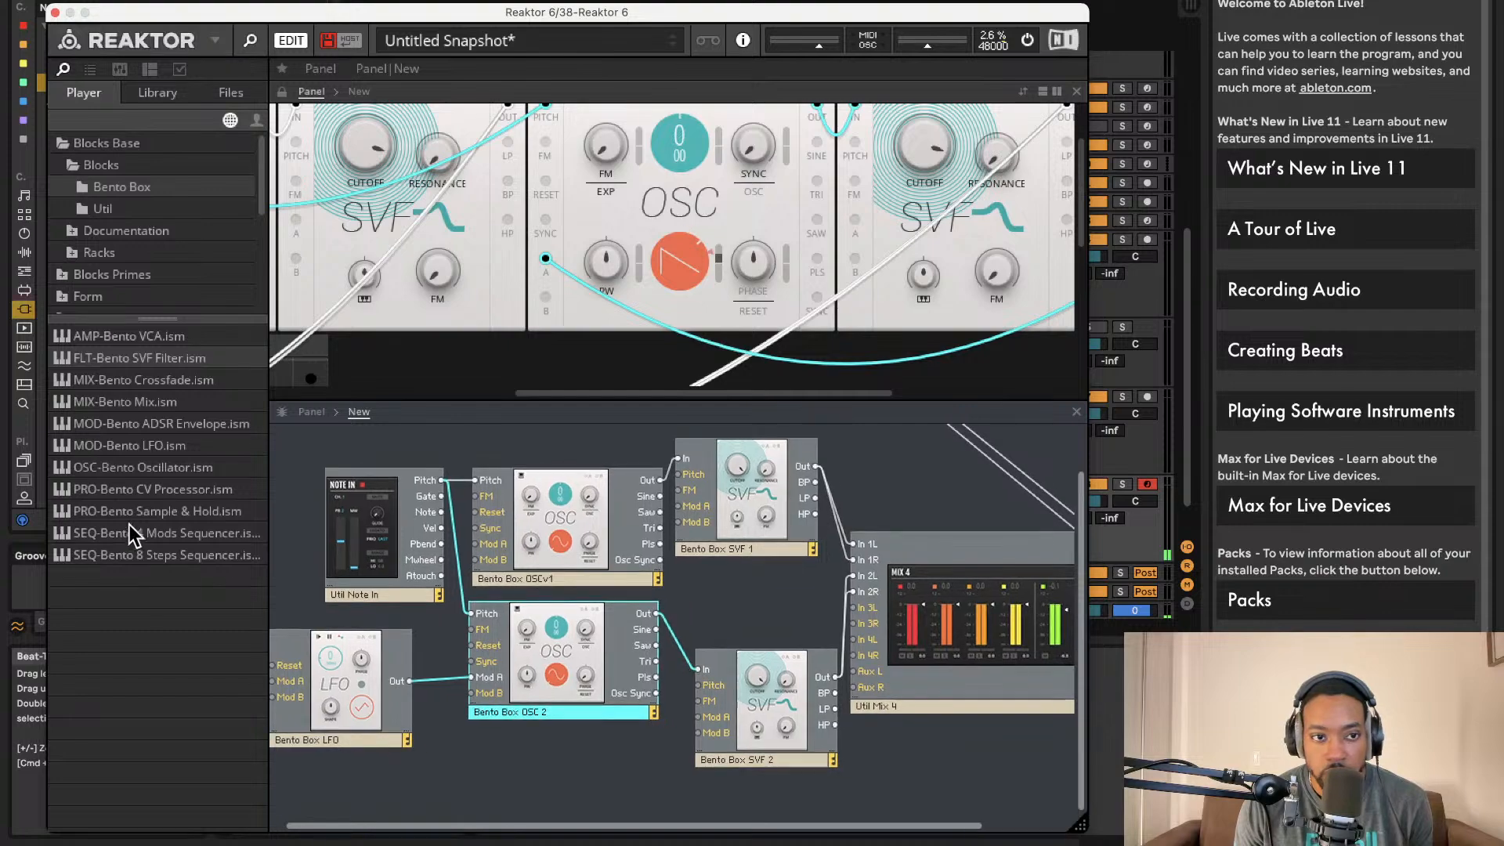
pyautogui.moveTo(169, 427); pyautogui.dragTo(1070, 800)
pyautogui.scroll(-3, 1005, 756)
pyautogui.hscroll(4, 1005, 756)
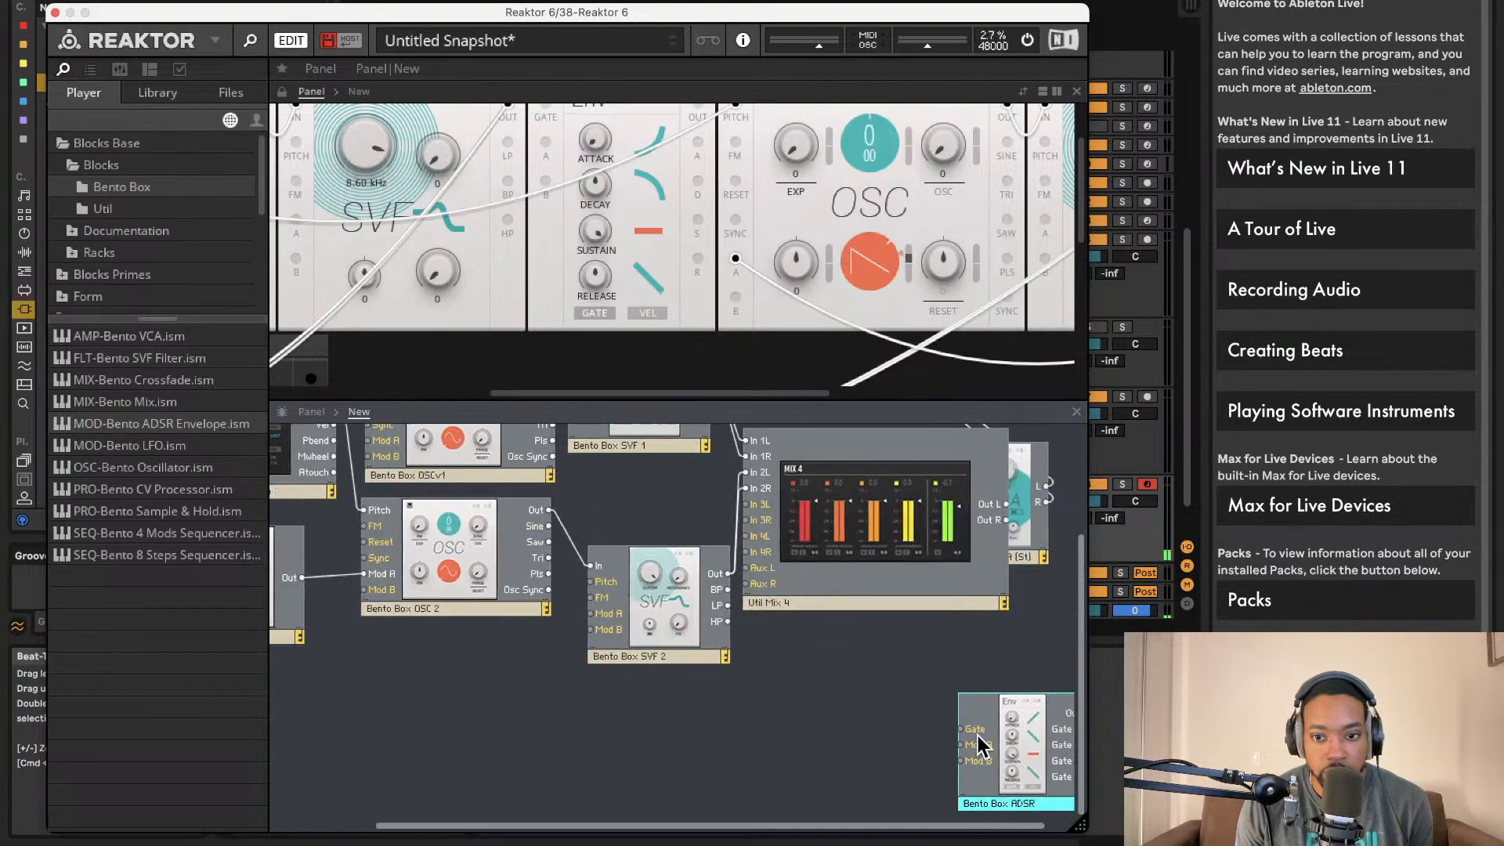
# - Wire Note In's Gate to the ADSR's Gate and the ADSR's Out to the VCA's Mod A, repositioning the VCA and ADSR modules
pyautogui.moveTo(1009, 551); pyautogui.dragTo(1025, 615)
pyautogui.moveTo(940, 737); pyautogui.dragTo(304, 453)
pyautogui.moveTo(984, 744); pyautogui.dragTo(846, 693)
pyautogui.moveTo(1070, 651); pyautogui.dragTo(952, 625)
pyautogui.scroll(1, 964, 294)
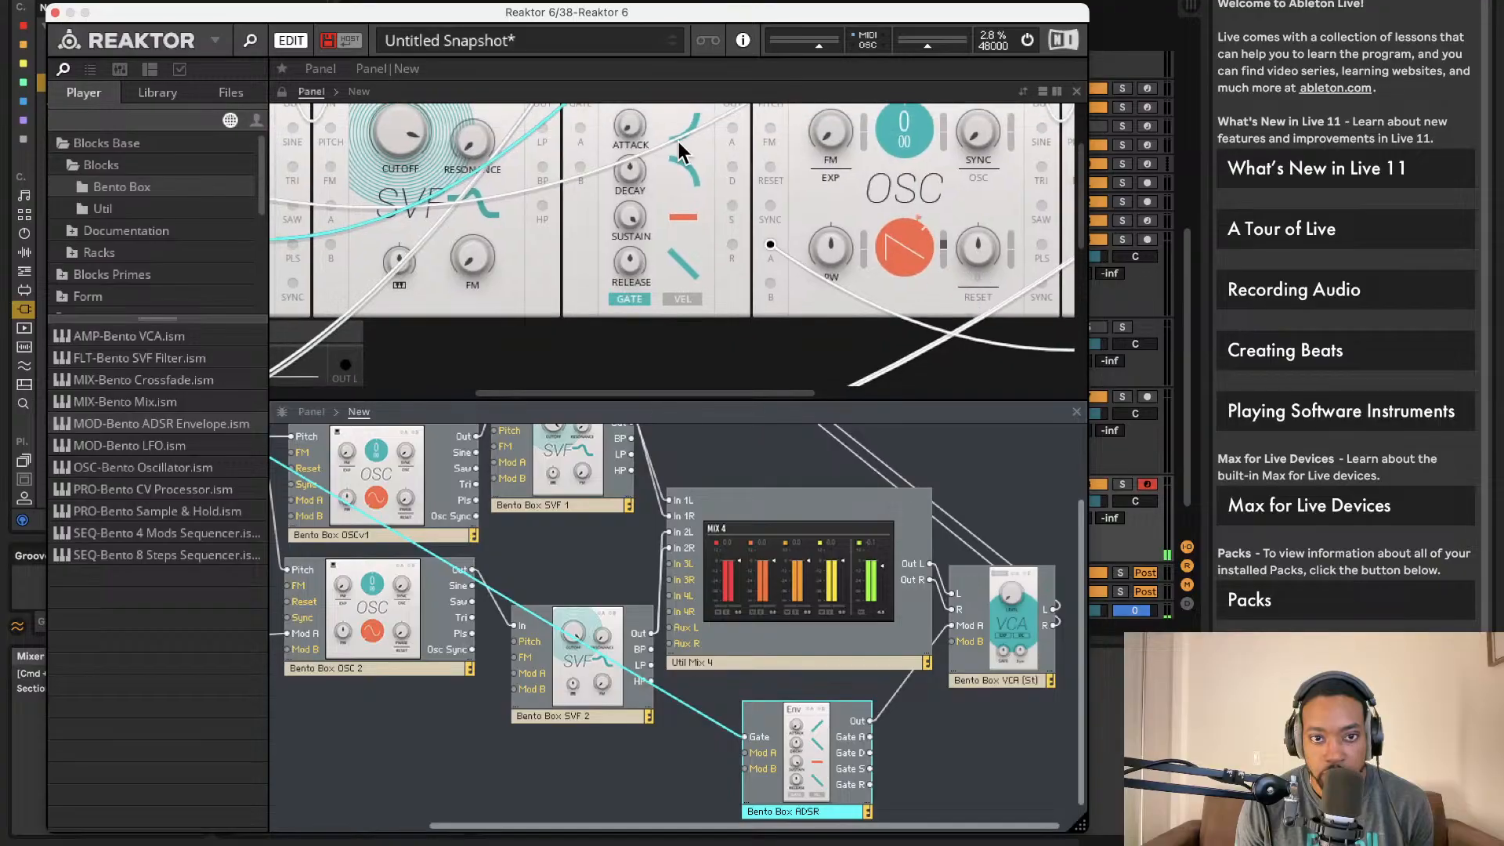
# - Enable modulation A on the VCA and raise its modulation amount on Level
pyautogui.scroll(4, 685, 168)
pyautogui.hscroll(10, 981, 201)
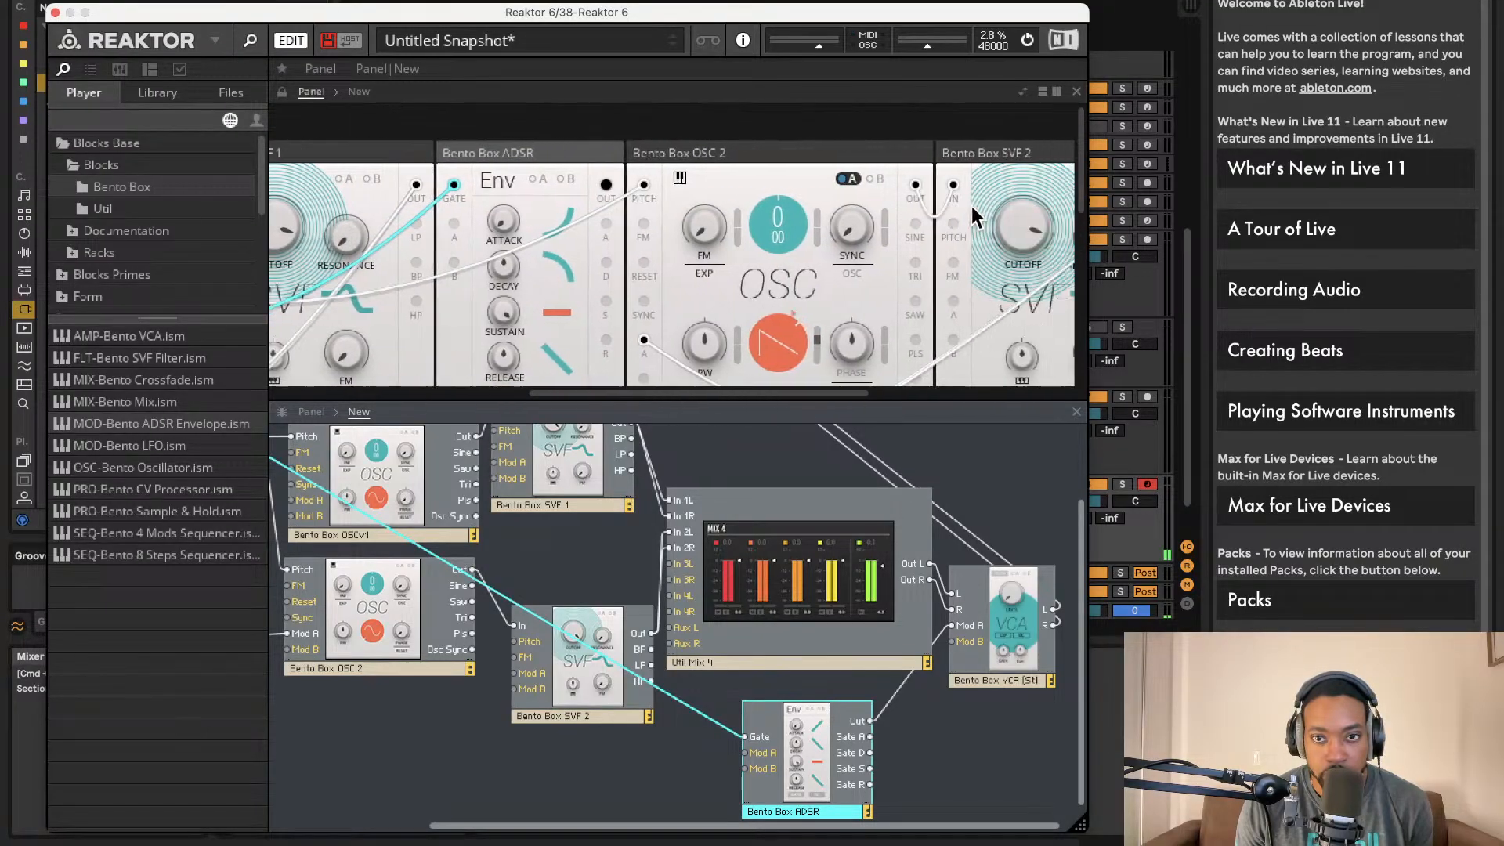
pyautogui.hscroll(5, 736, 209)
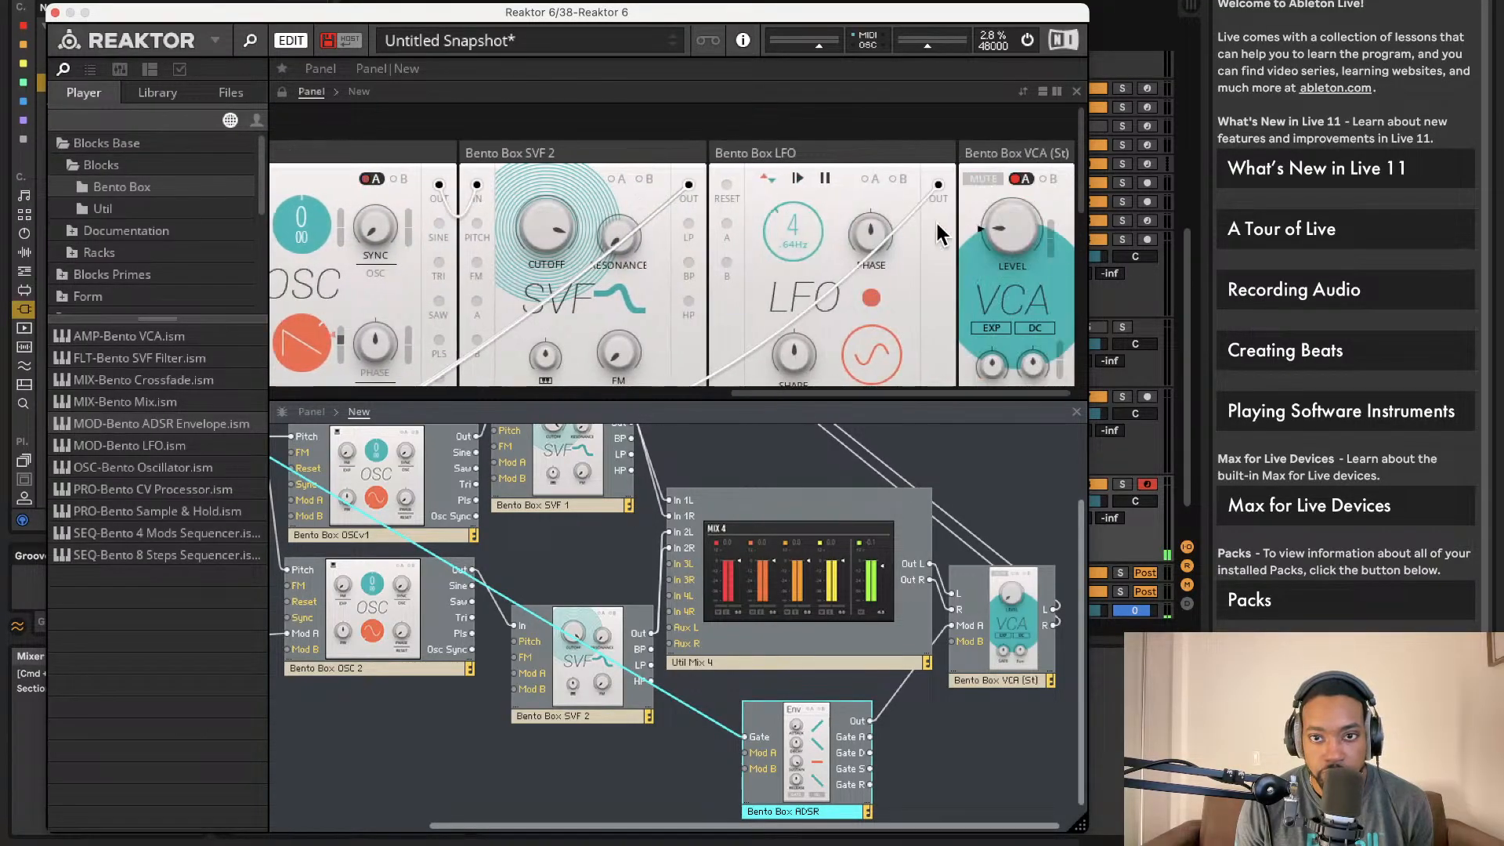
pyautogui.click(1058, 164)
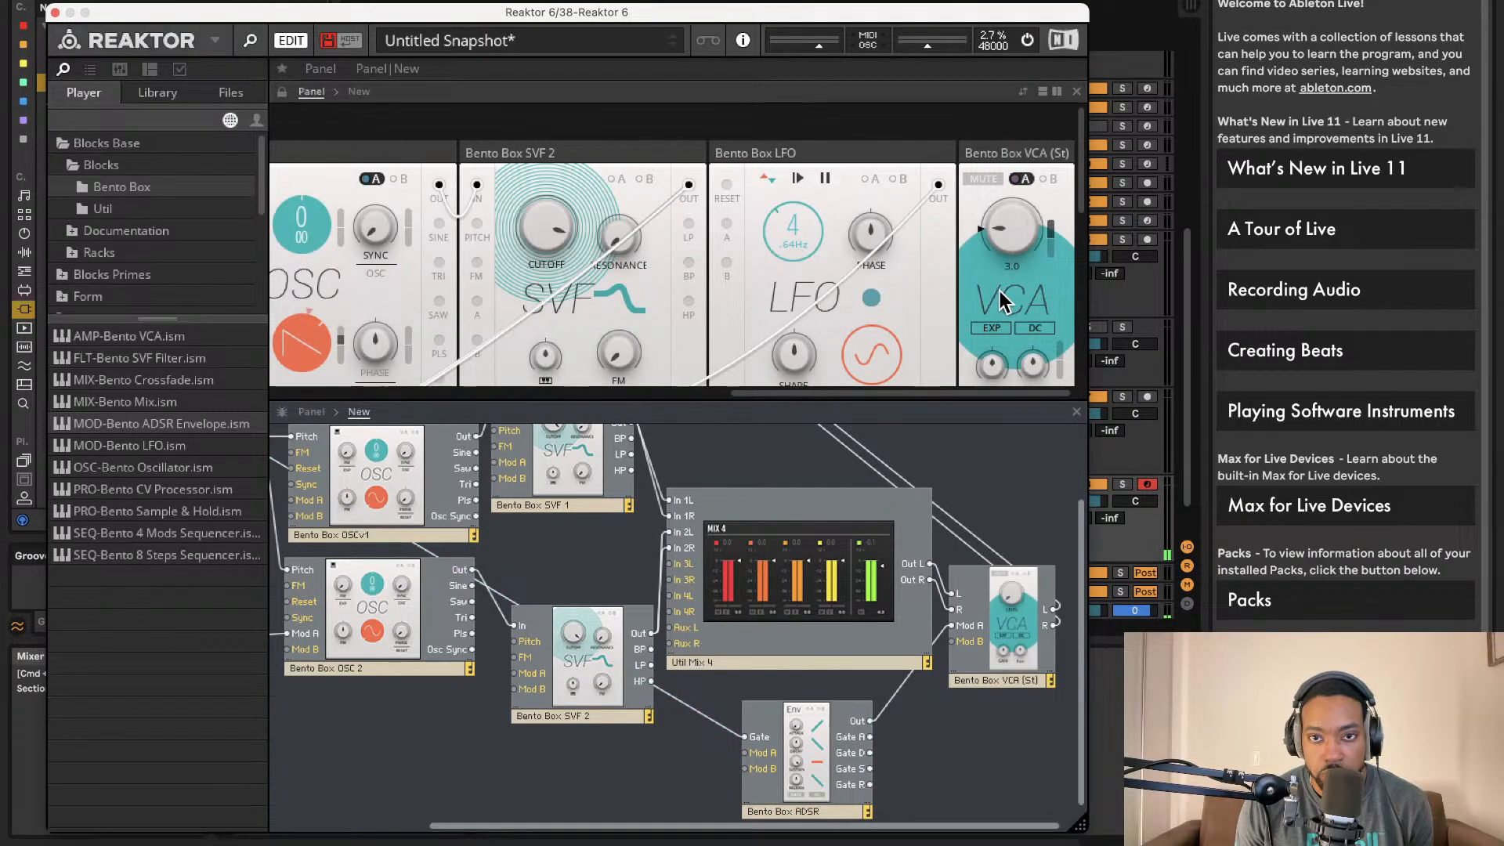
pyautogui.moveTo(1015, 237); pyautogui.dragTo(1050, 363)
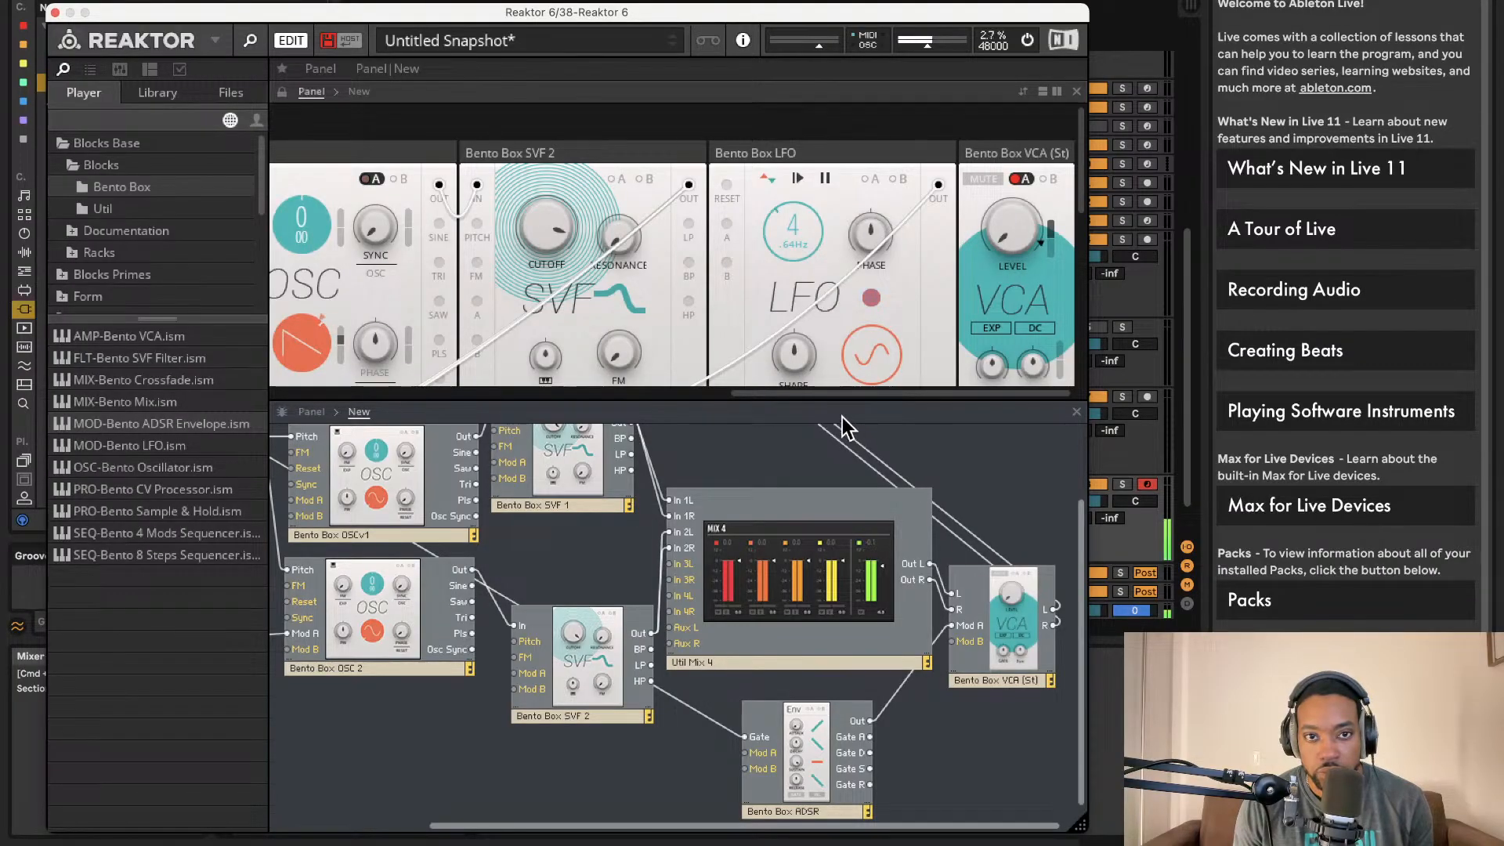
# - Lower the cutoff of Bento Box SVF 2 to 158 Hz
pyautogui.moveTo(529, 205); pyautogui.dragTo(566, 356)
pyautogui.scroll(-5, 589, 261)
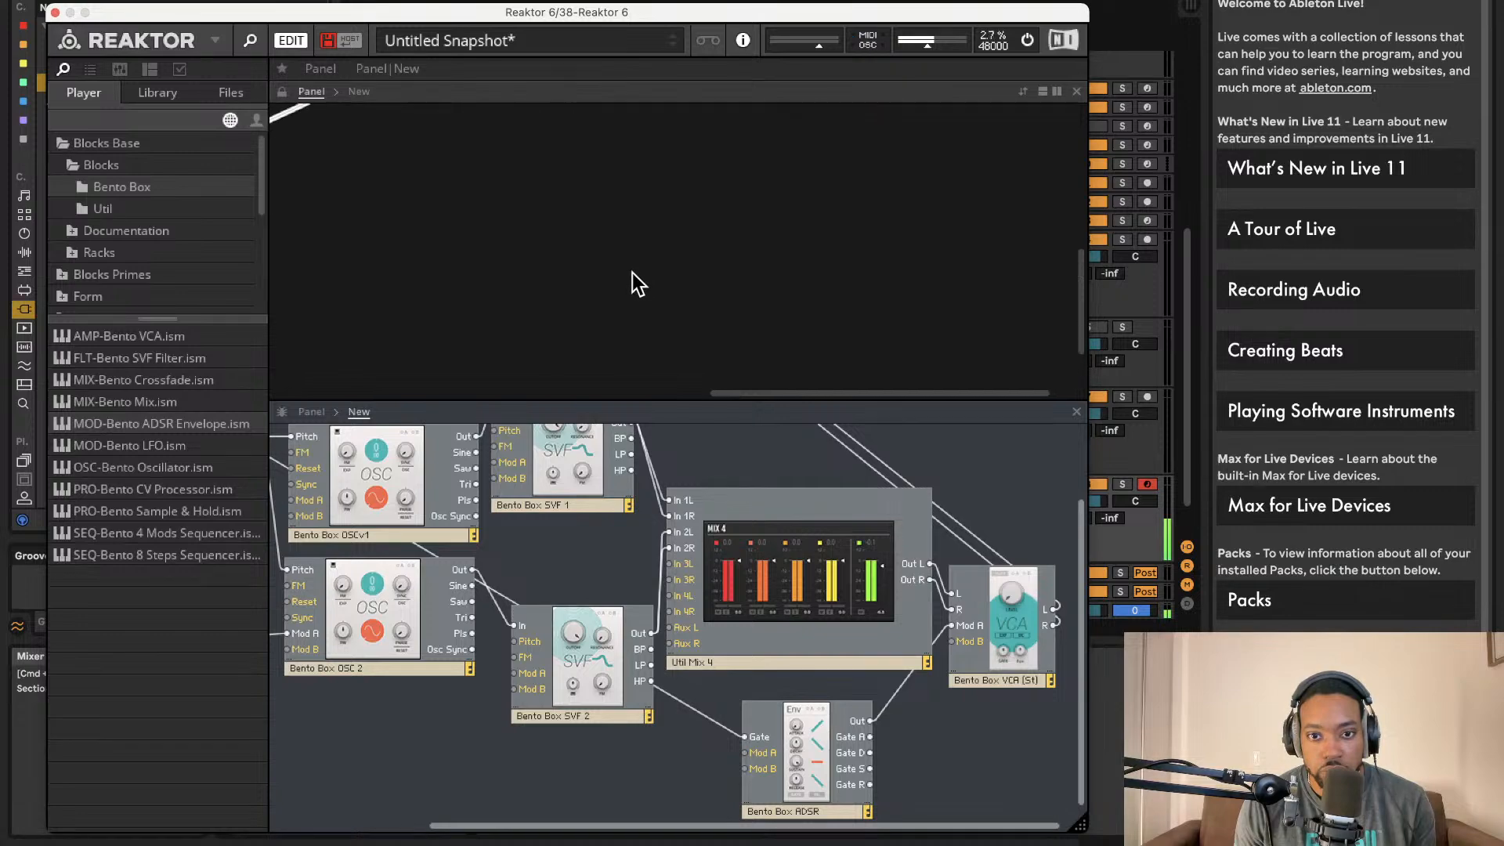
pyautogui.scroll(5, 633, 272)
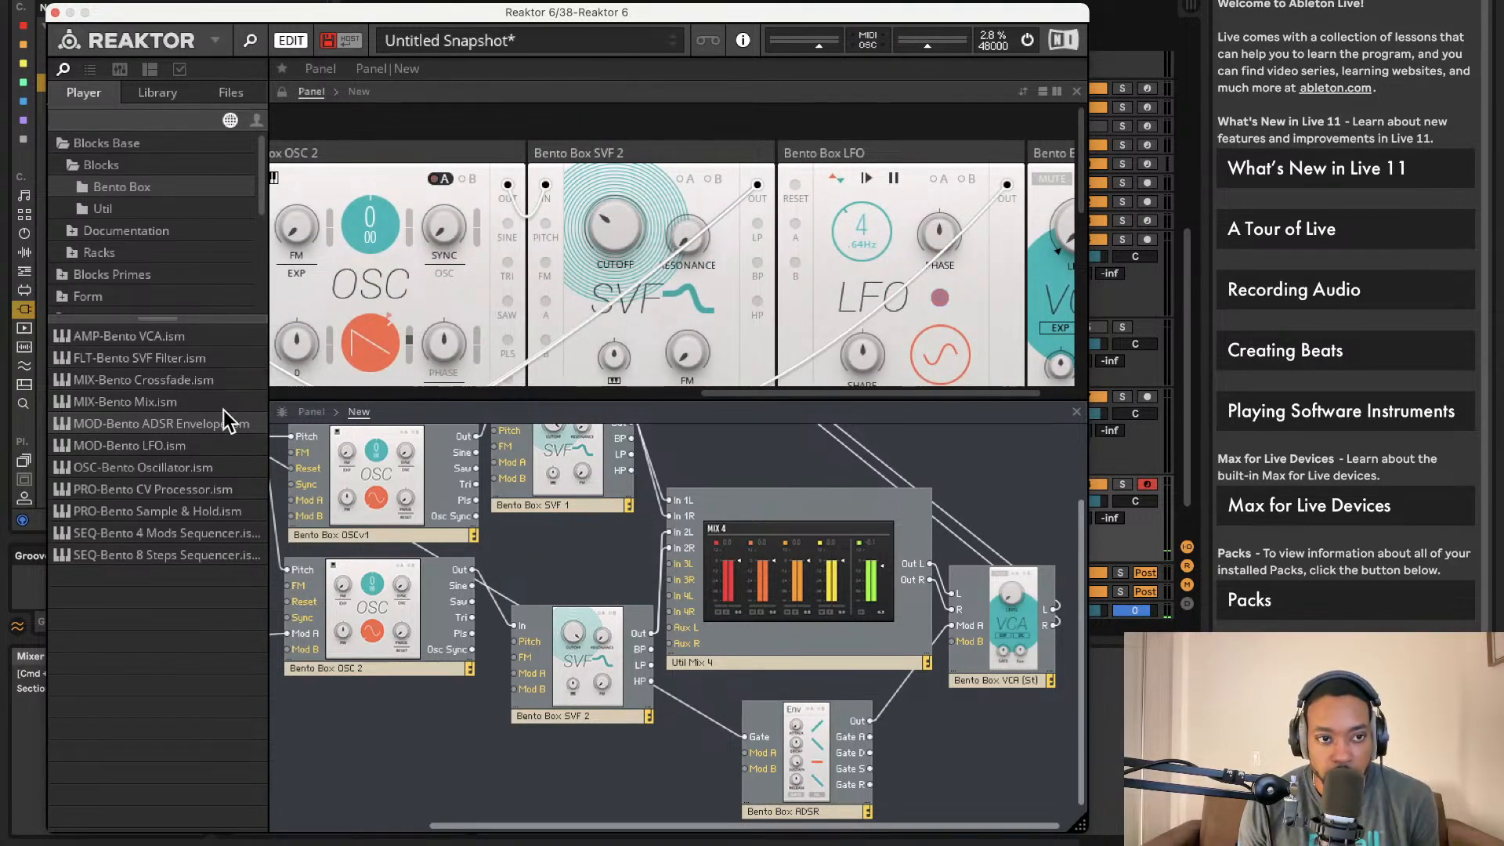
# - Browse the Blocks Primes library to the Rounds blocks
pyautogui.click(83, 259)
pyautogui.scroll(-4, 74, 279)
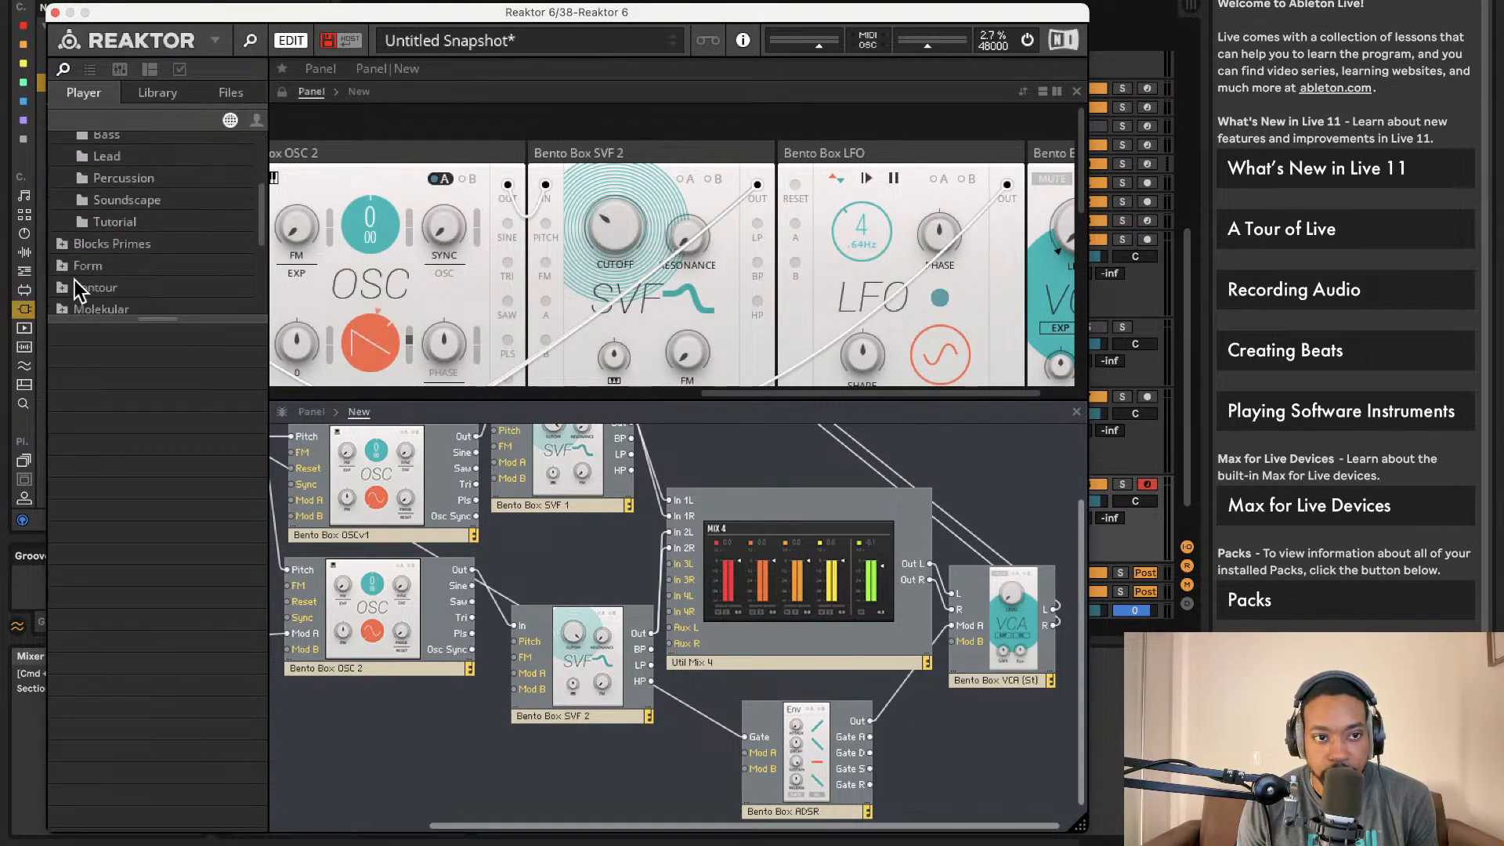
pyautogui.click(69, 232)
pyautogui.scroll(-3, 78, 251)
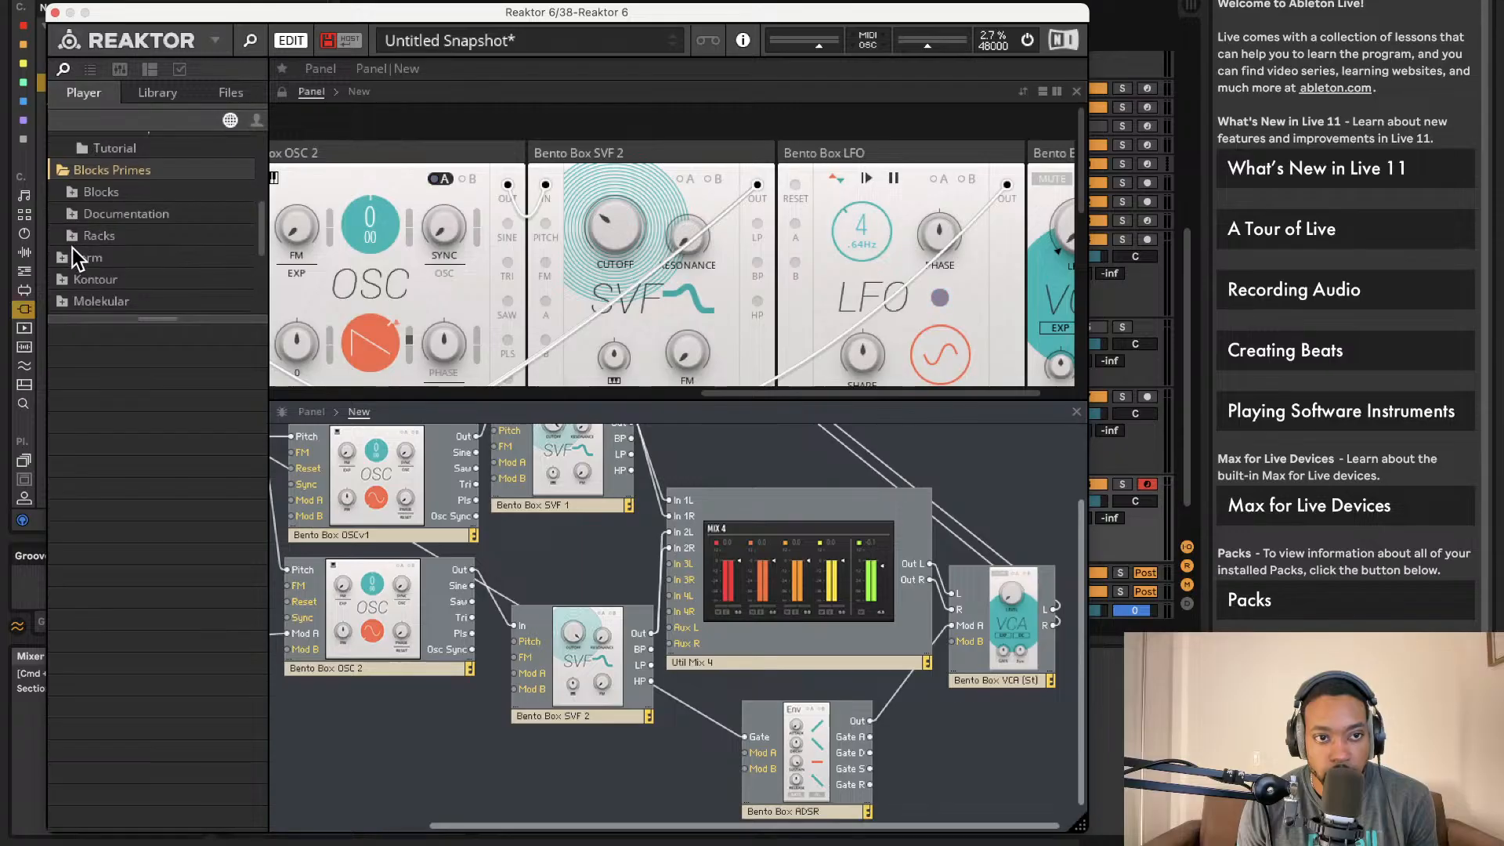
pyautogui.click(68, 262)
pyautogui.scroll(2, 70, 258)
pyautogui.click(68, 246)
pyautogui.scroll(-3, 87, 249)
pyautogui.scroll(-1, 97, 254)
pyautogui.click(107, 228)
pyautogui.scroll(-3, 108, 224)
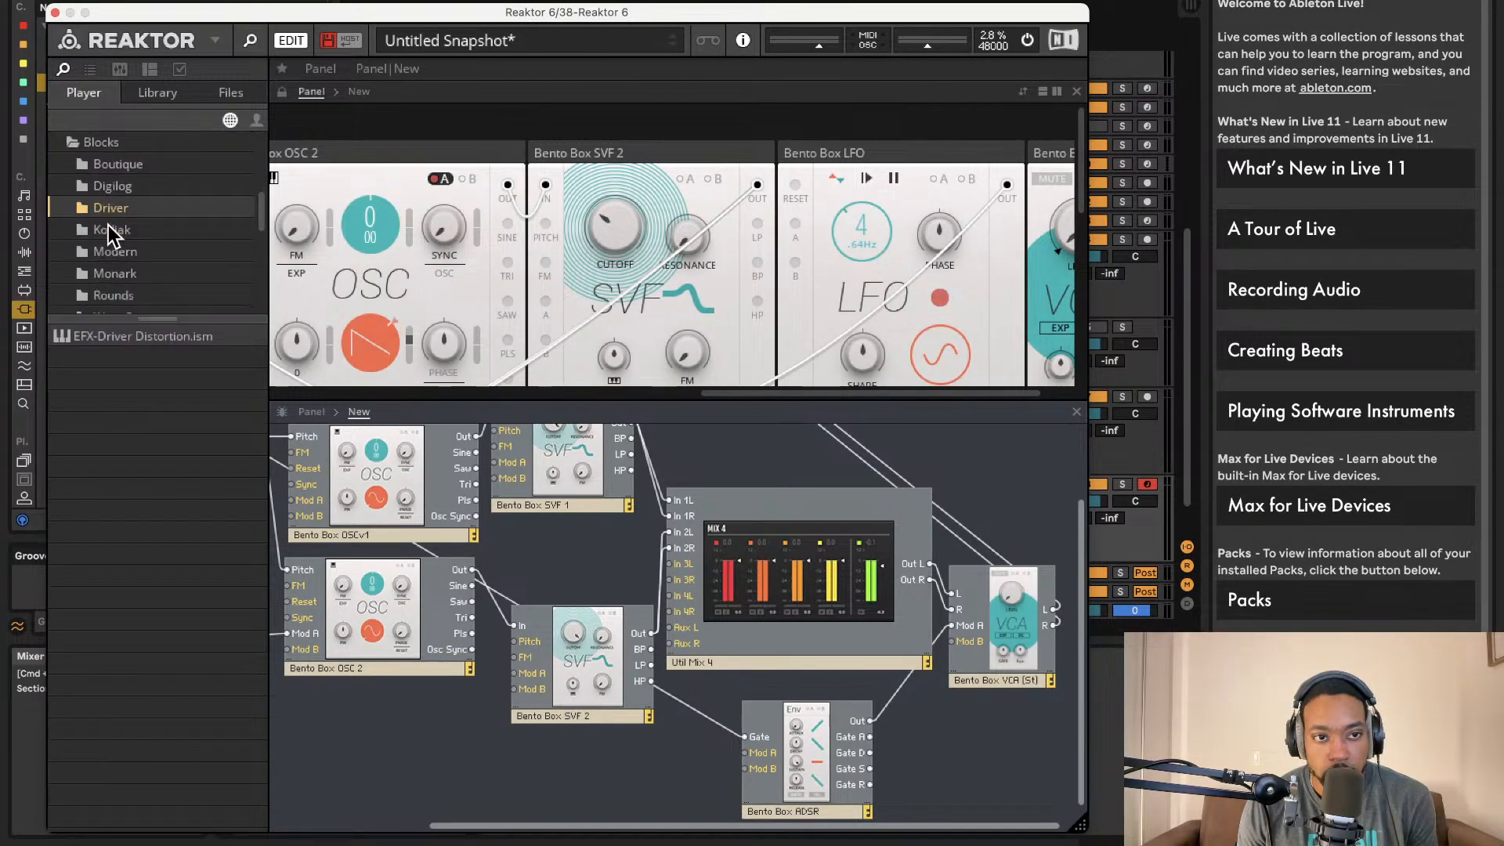
pyautogui.click(114, 248)
# - Add a Rounds Reverb beside the VCA and wire the VCA's L and R outputs to its In L and In R
pyautogui.moveTo(163, 357); pyautogui.dragTo(1018, 541)
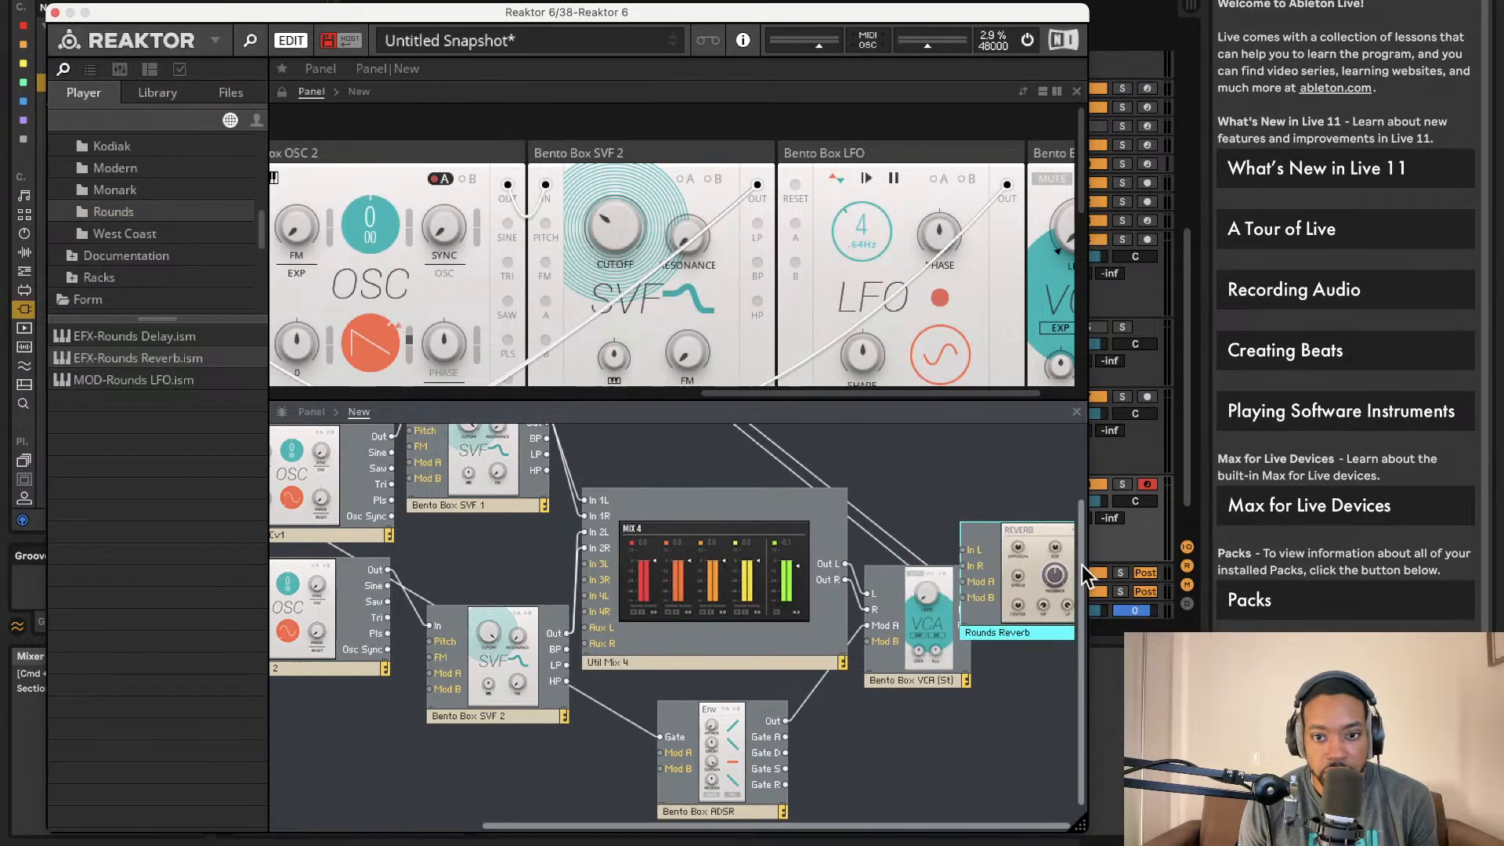
pyautogui.hscroll(1, 1029, 543)
pyautogui.scroll(-1, 1029, 542)
pyautogui.moveTo(952, 593); pyautogui.dragTo(957, 613)
pyautogui.hscroll(4, 1037, 599)
pyautogui.scroll(-1, 1037, 599)
pyautogui.hscroll(2, 1050, 596)
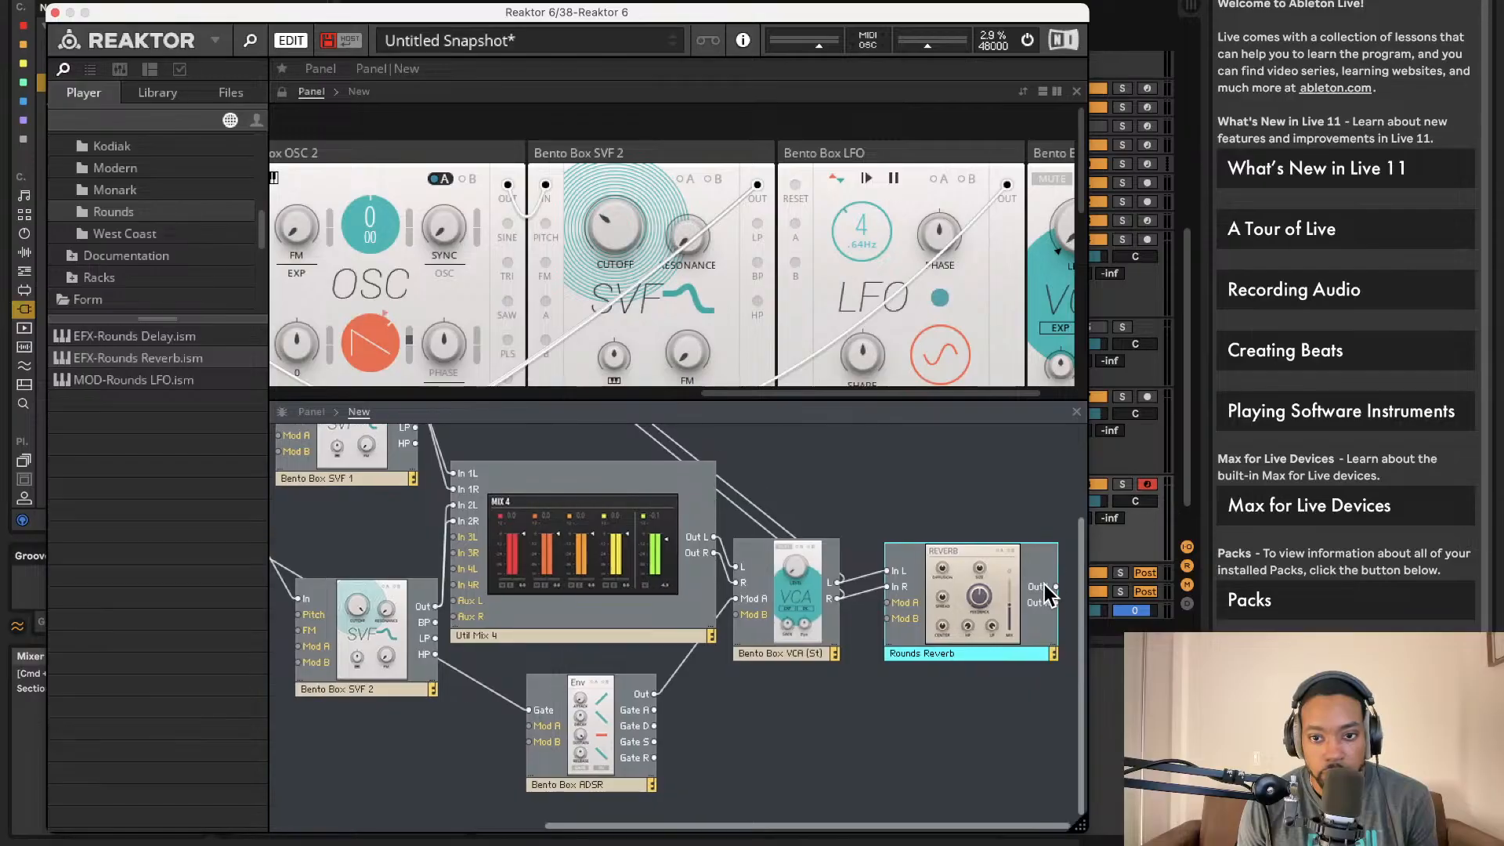
# - Connect the Rounds Reverb's Out L and Out R to main outputs 1 and 2, replacing the VCA's connections
pyautogui.scroll(-5, 791, 356)
pyautogui.scroll(4, 669, 435)
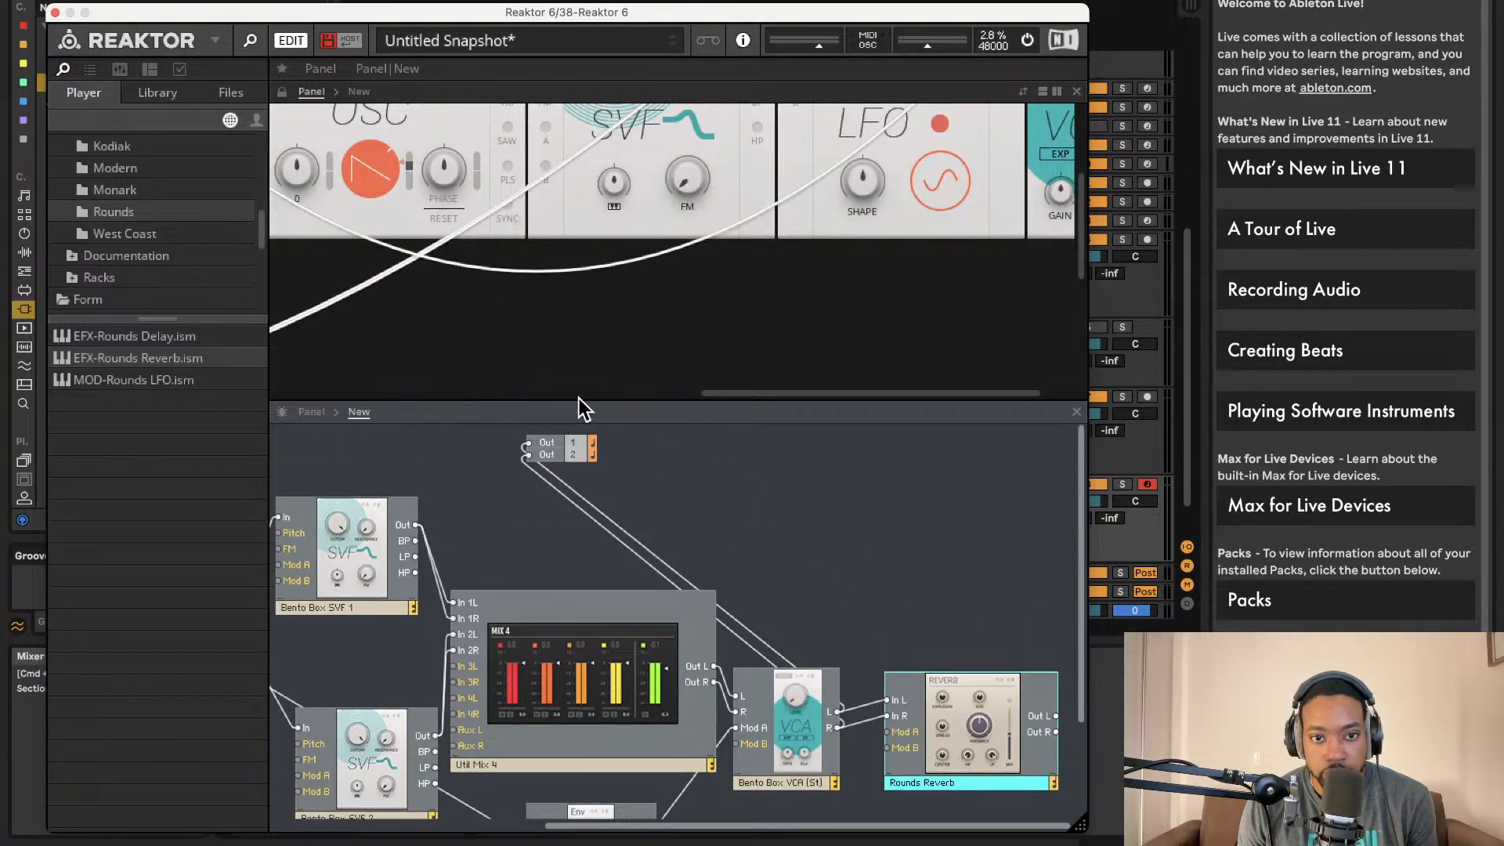
pyautogui.moveTo(536, 442); pyautogui.dragTo(534, 441)
pyautogui.moveTo(1056, 733); pyautogui.dragTo(539, 457)
pyautogui.hscroll(2, 702, 289)
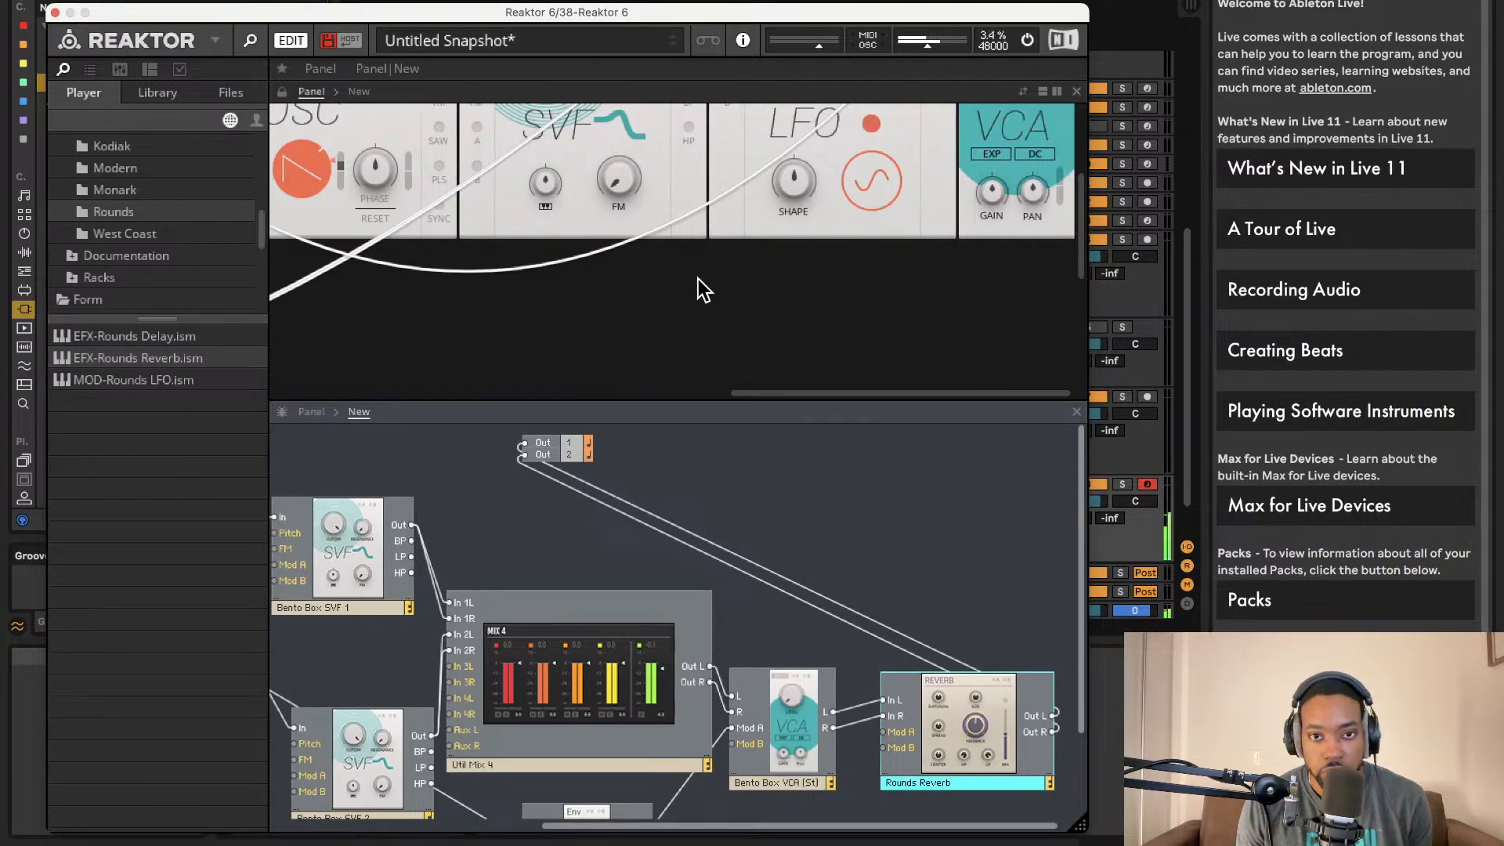
# - Duplicate the Bento Box LFO, place the copy below OSC 2 and wire its Out to Mod A of SVF 2
pyautogui.scroll(-3, 731, 245)
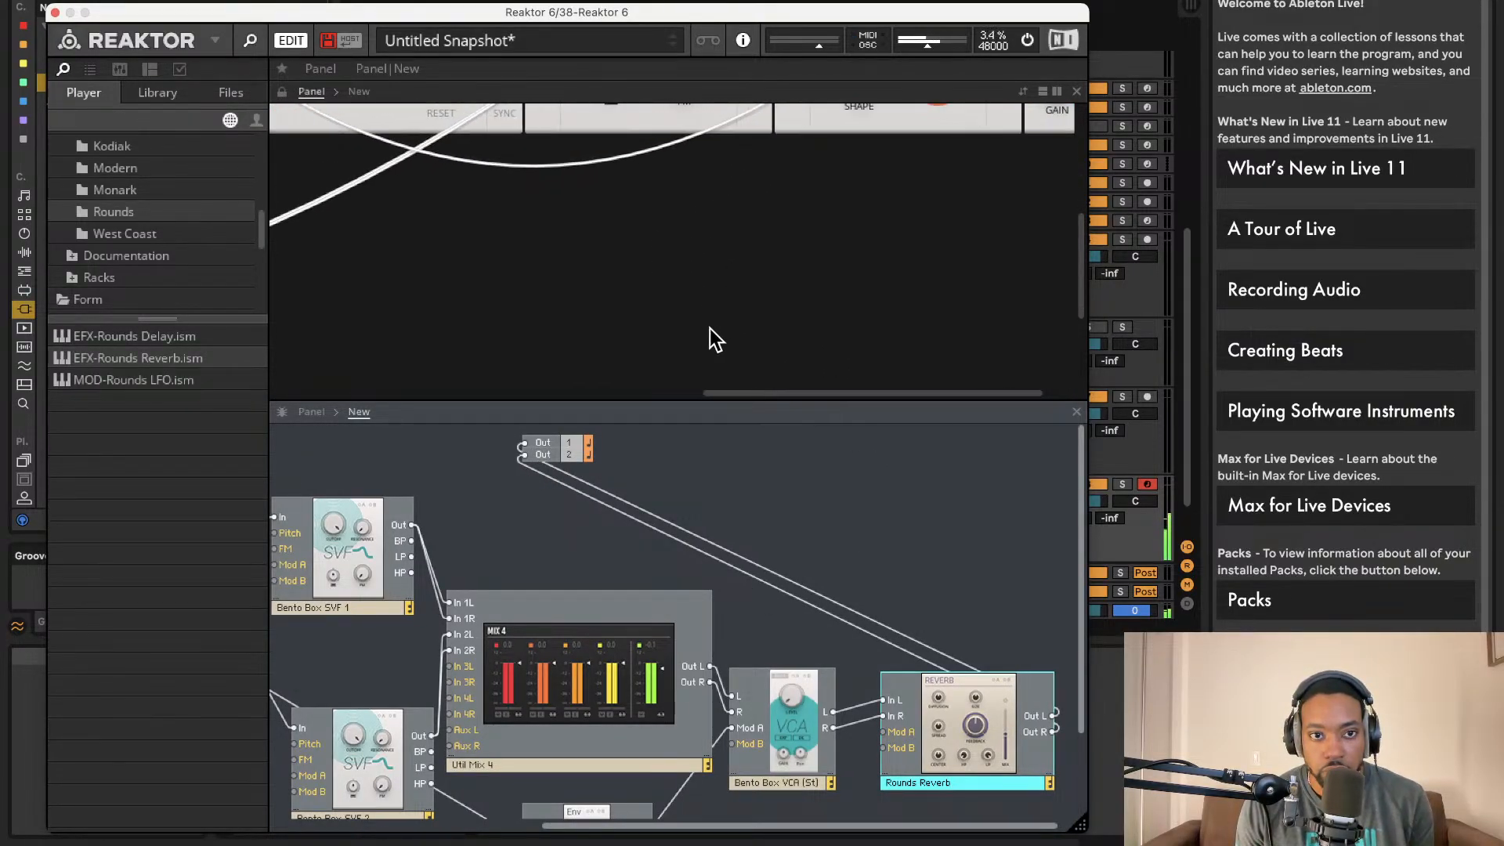
pyautogui.scroll(5, 707, 328)
pyautogui.hscroll(-4, 725, 317)
pyautogui.hscroll(-1, 722, 306)
pyautogui.hscroll(-10, 607, 589)
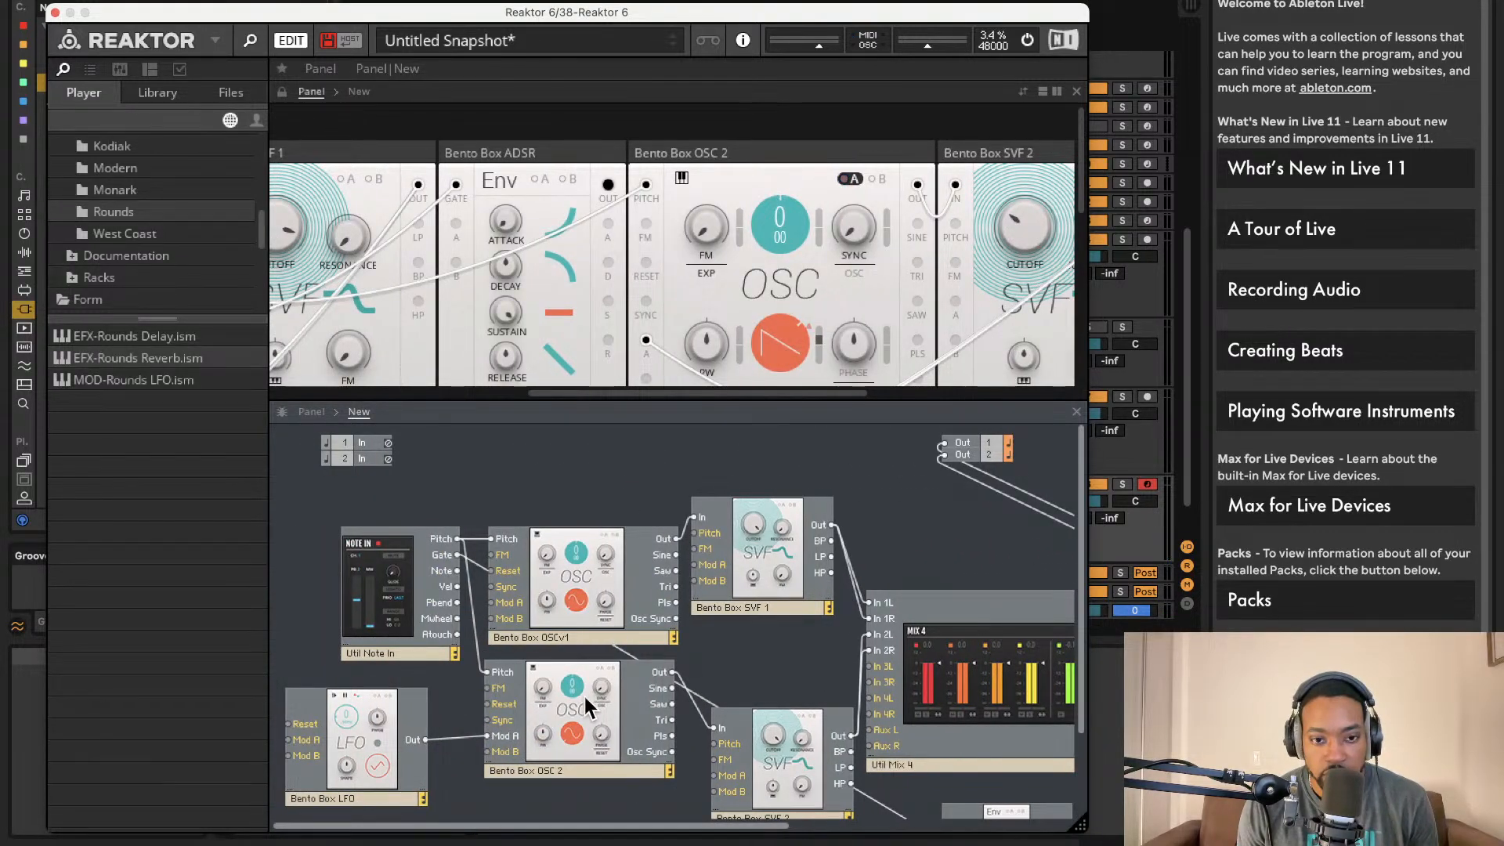
pyautogui.scroll(-3, 709, 693)
pyautogui.click(426, 655)
pyautogui.rightClick(402, 670)
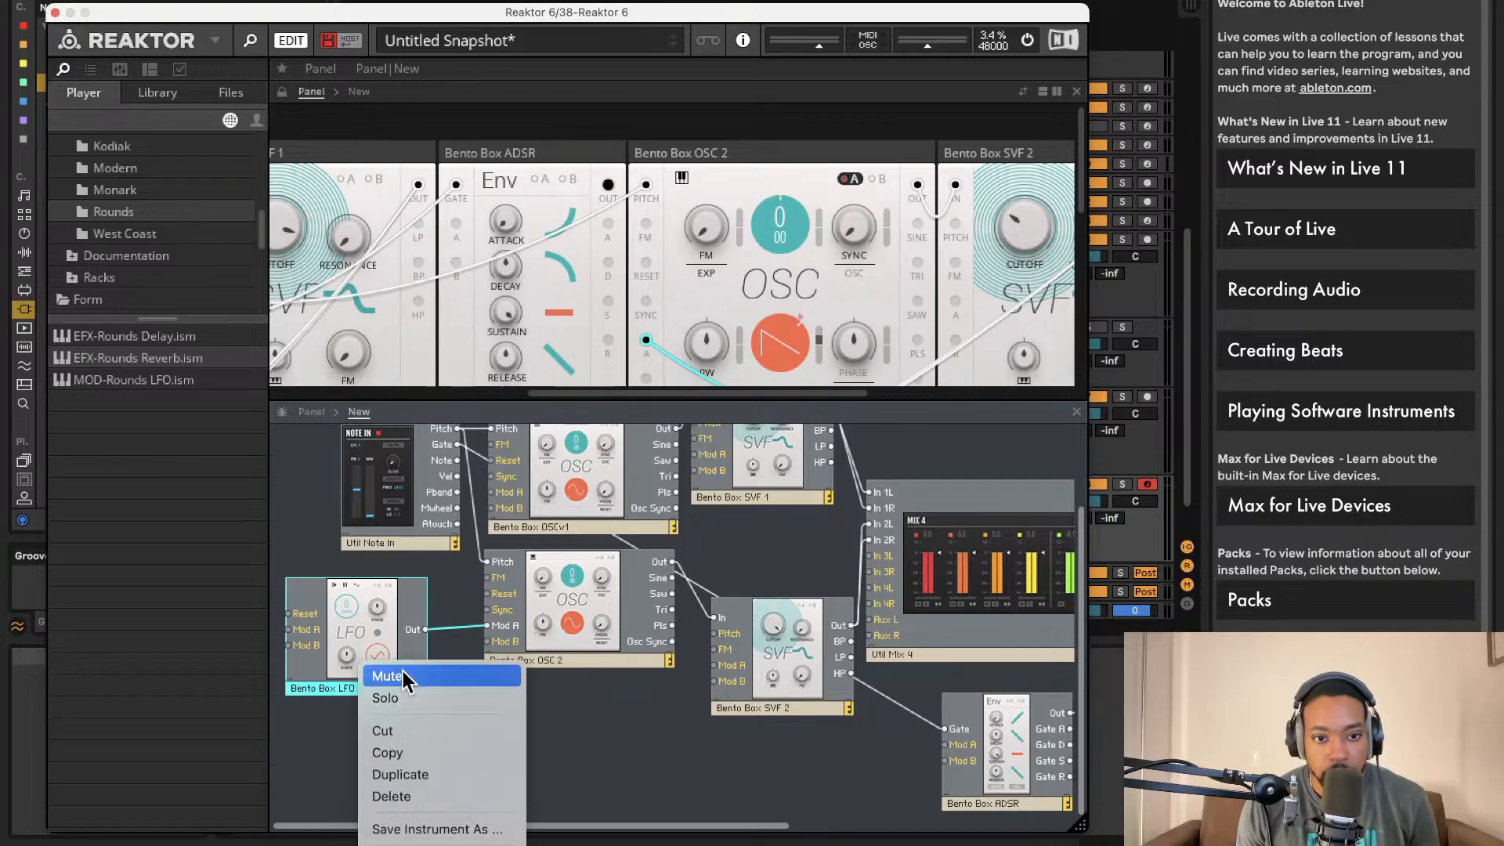
pyautogui.click(401, 774)
pyautogui.moveTo(364, 646); pyautogui.dragTo(515, 774)
pyautogui.moveTo(770, 675); pyautogui.dragTo(736, 663)
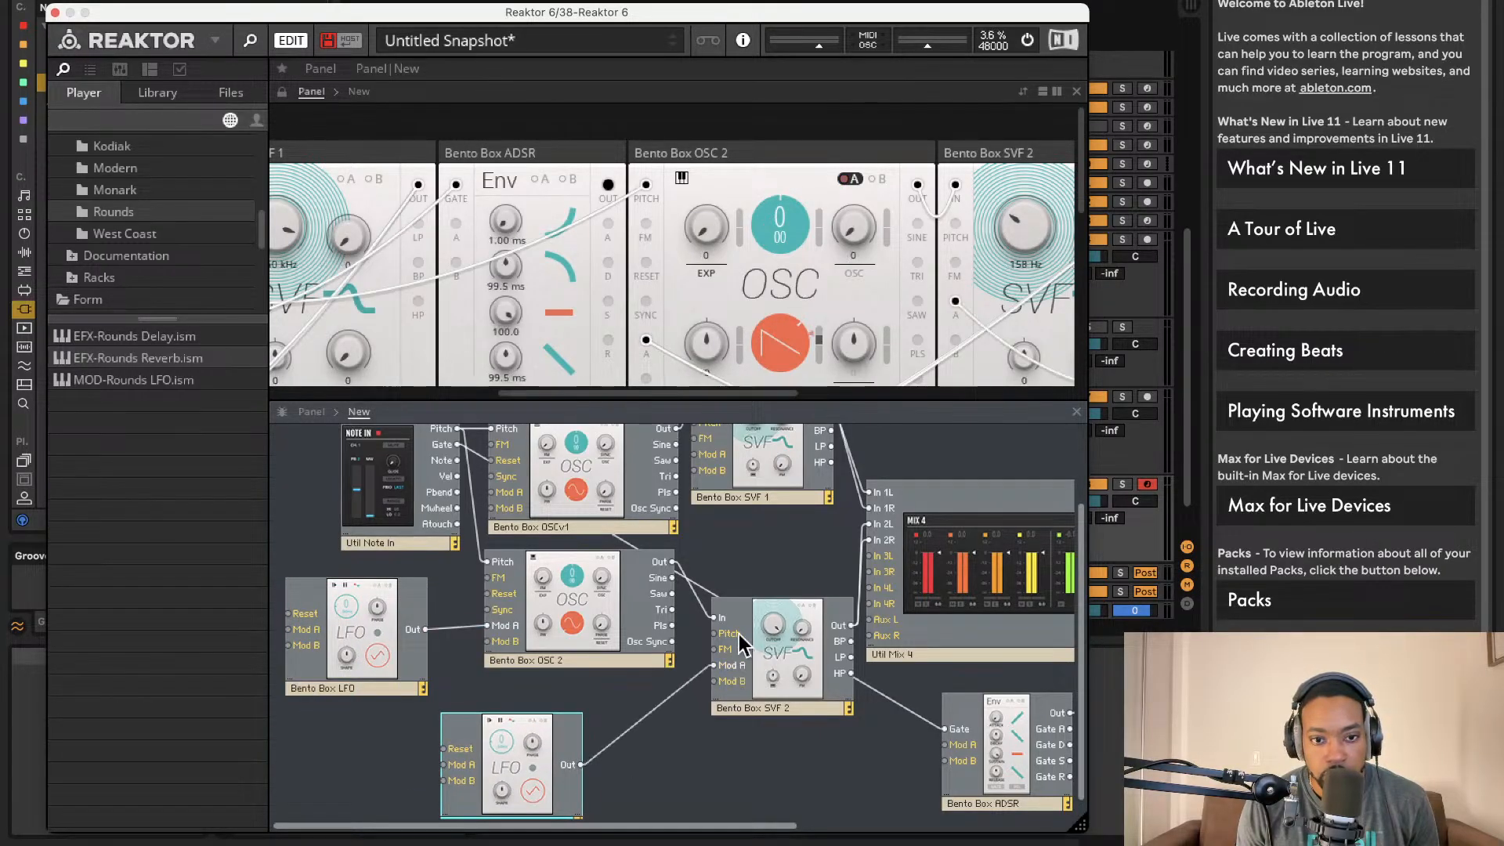
# - Rename the original LFO Bento Box LFO 2 and its copy Bento Box LFO 2B
pyautogui.click(368, 689)
pyautogui.doubleClick(370, 690)
pyautogui.write('2')
pyautogui.press('Return')
pyautogui.scroll(-1, 431, 688)
pyautogui.doubleClick(528, 801)
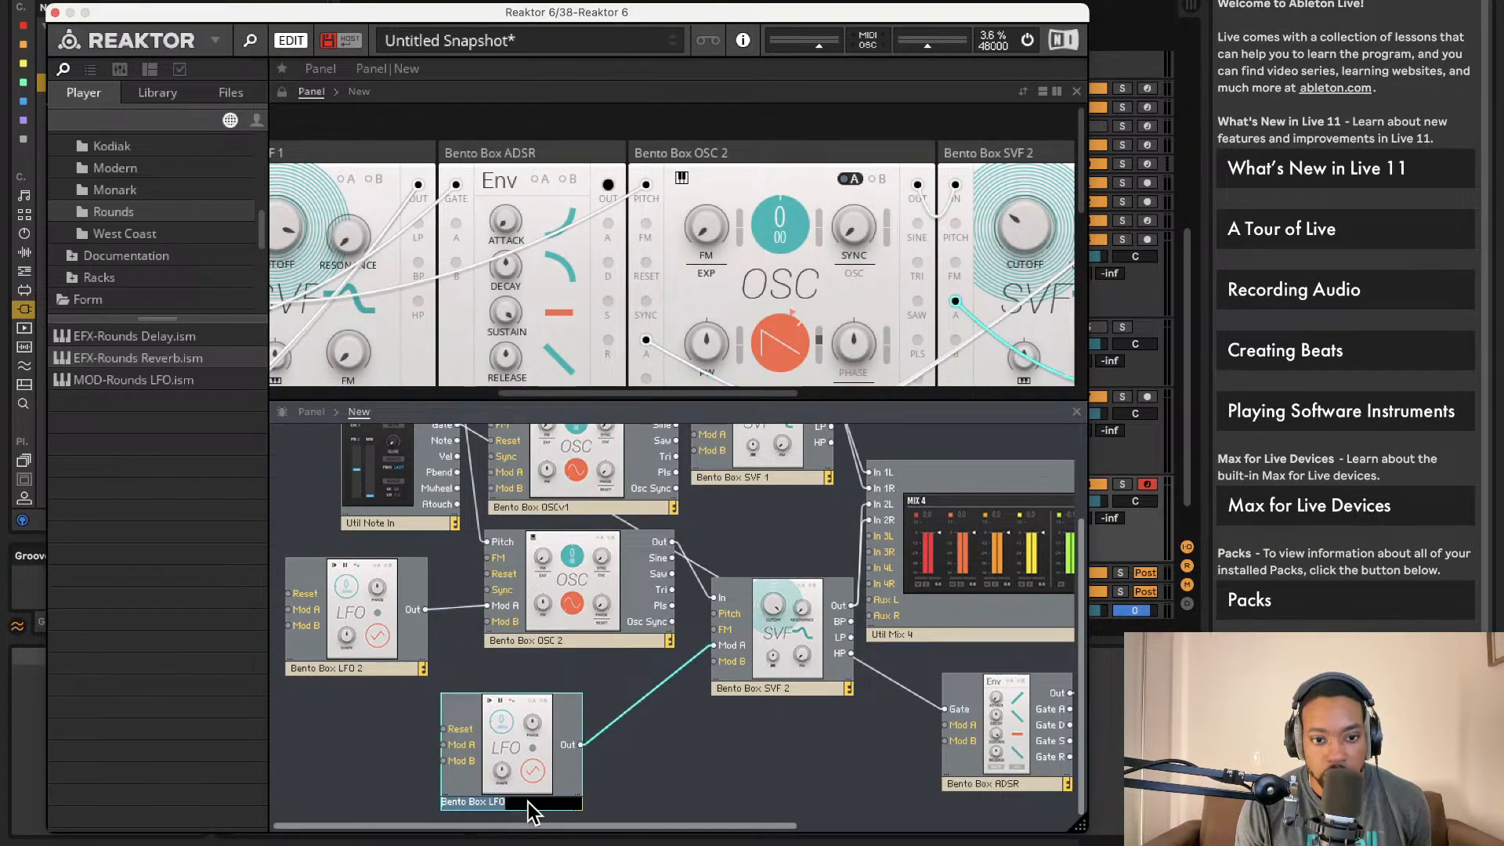
pyautogui.write('B')
pyautogui.press('Return')
# - Move the Bento Box LFO 2B panel directly ahead of SVF 2 in the panel row
pyautogui.hscroll(2, 650, 153)
pyautogui.hscroll(10, 721, 180)
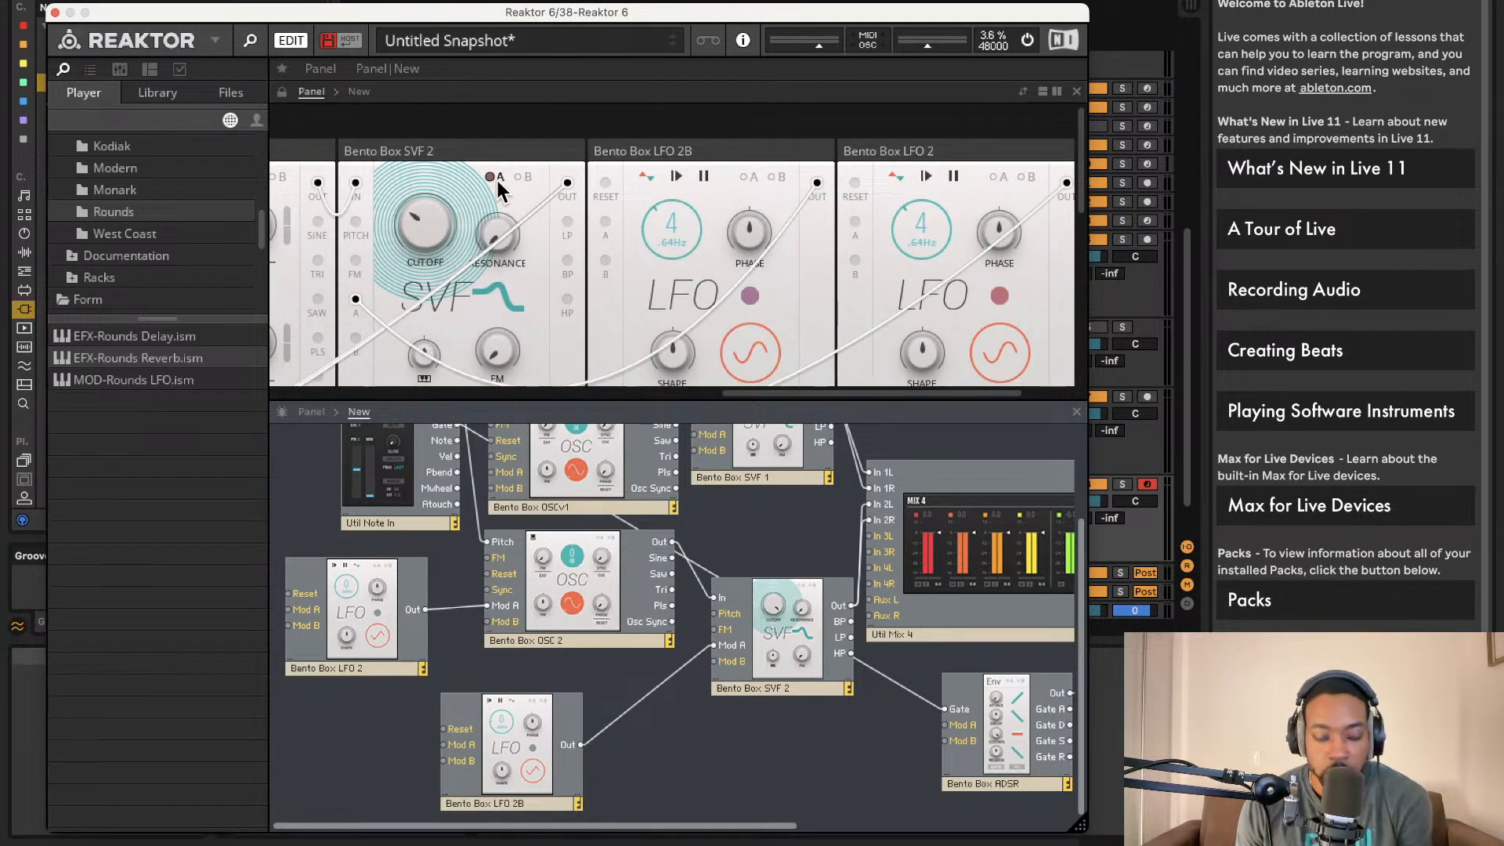
pyautogui.hscroll(2, 512, 192)
pyautogui.hscroll(-1, 702, 194)
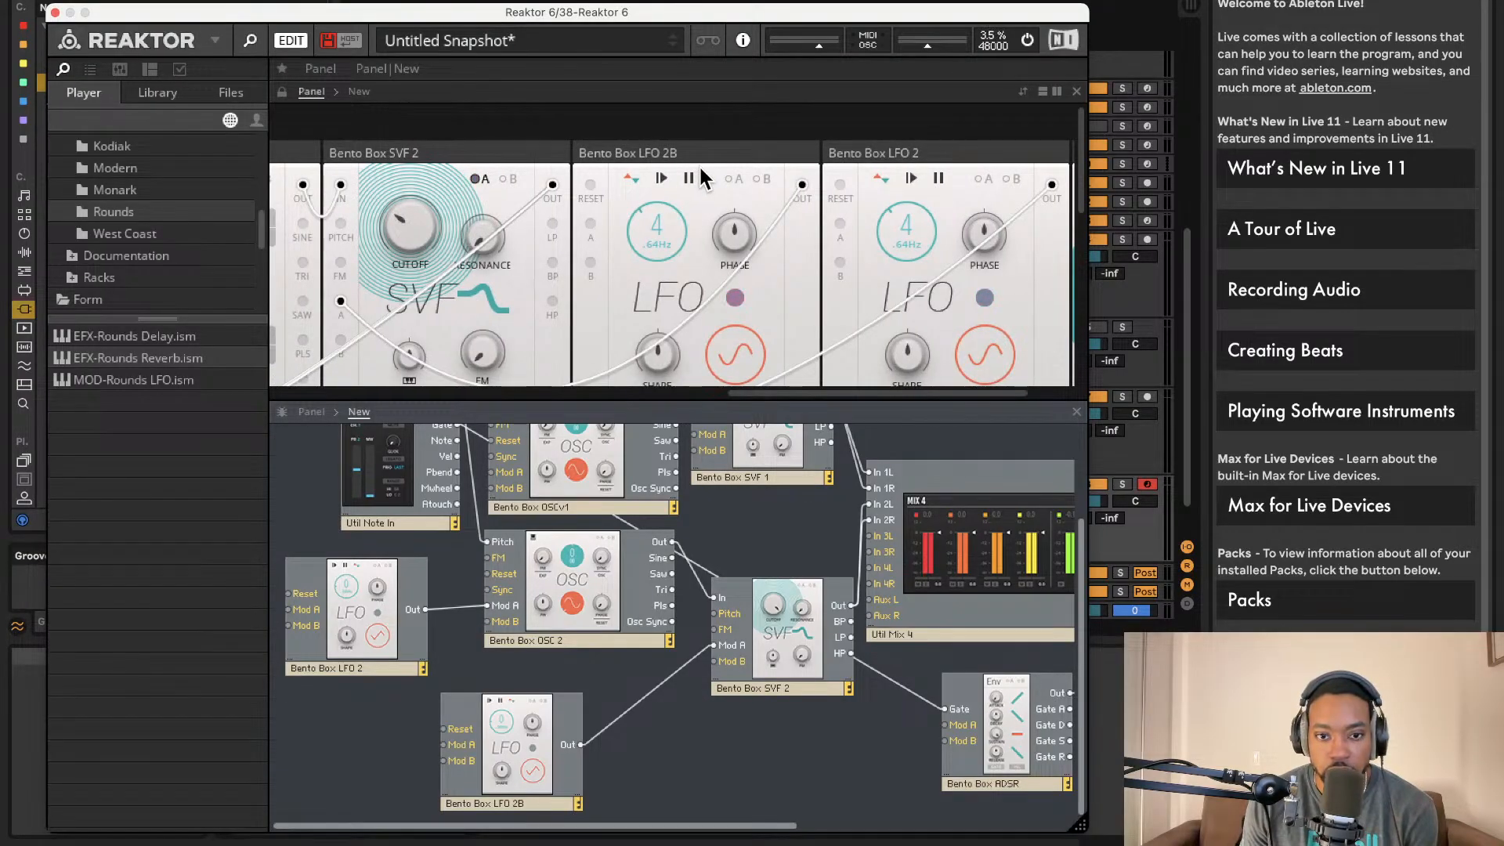
pyautogui.moveTo(675, 152); pyautogui.dragTo(456, 152)
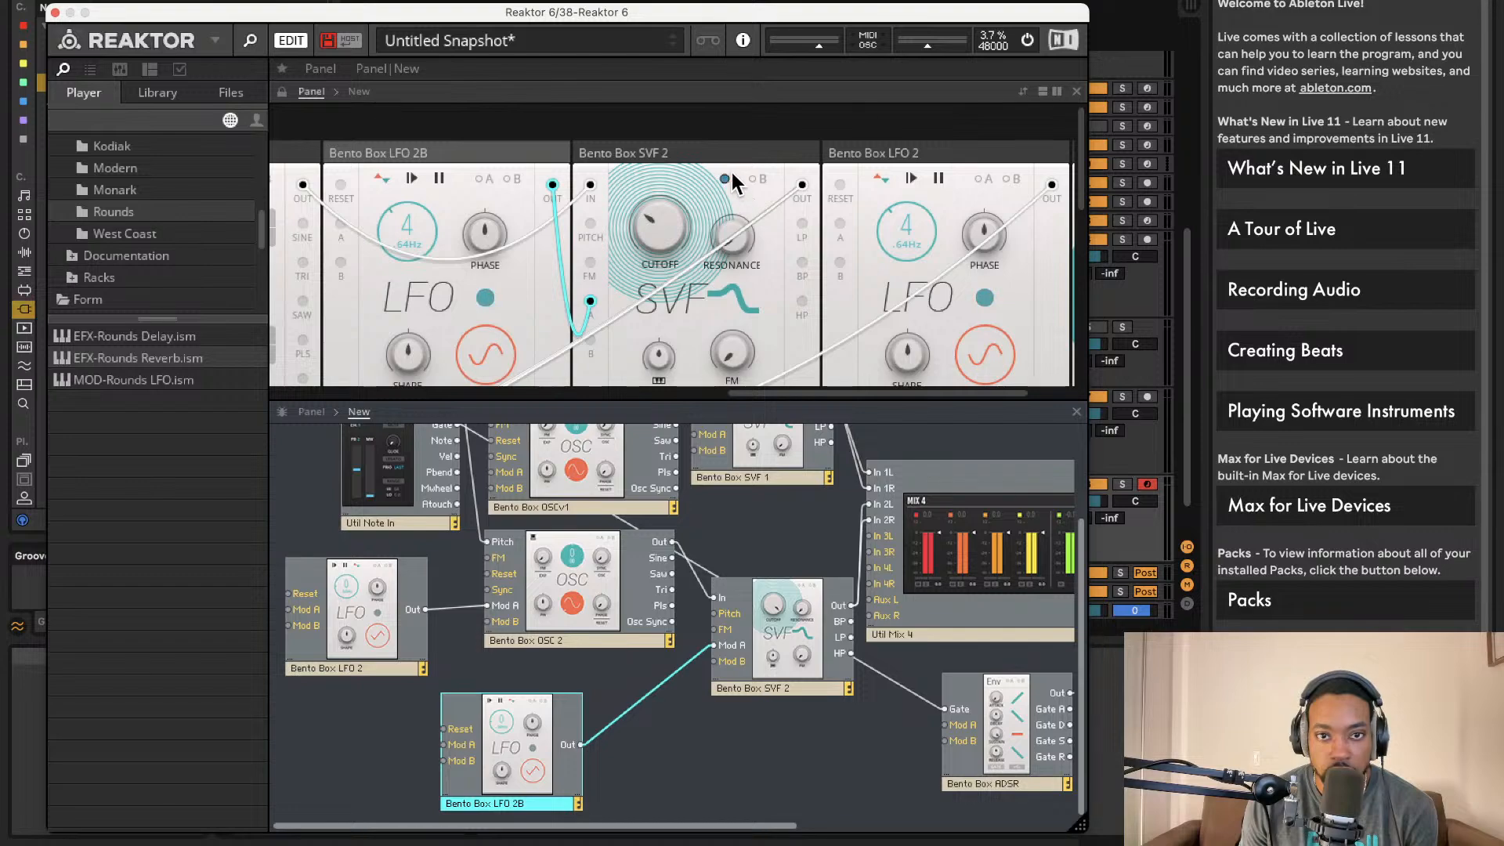
# - Apply modulation A to the cutoff of SVF 2 and set the LFO 2B rate to 3.05 Hz
pyautogui.click(727, 178)
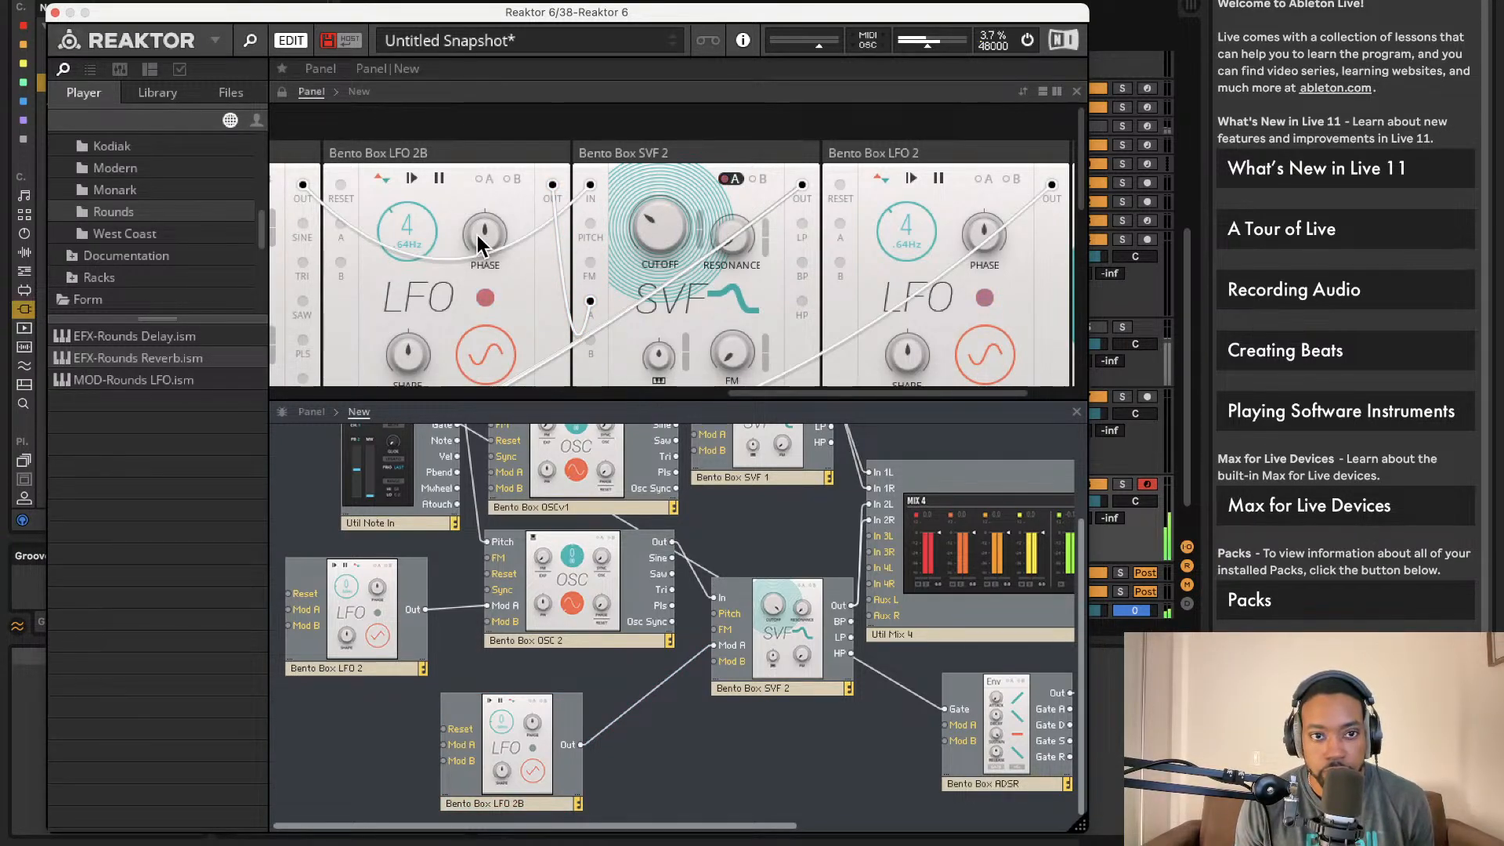
pyautogui.moveTo(416, 239); pyautogui.dragTo(423, 188)
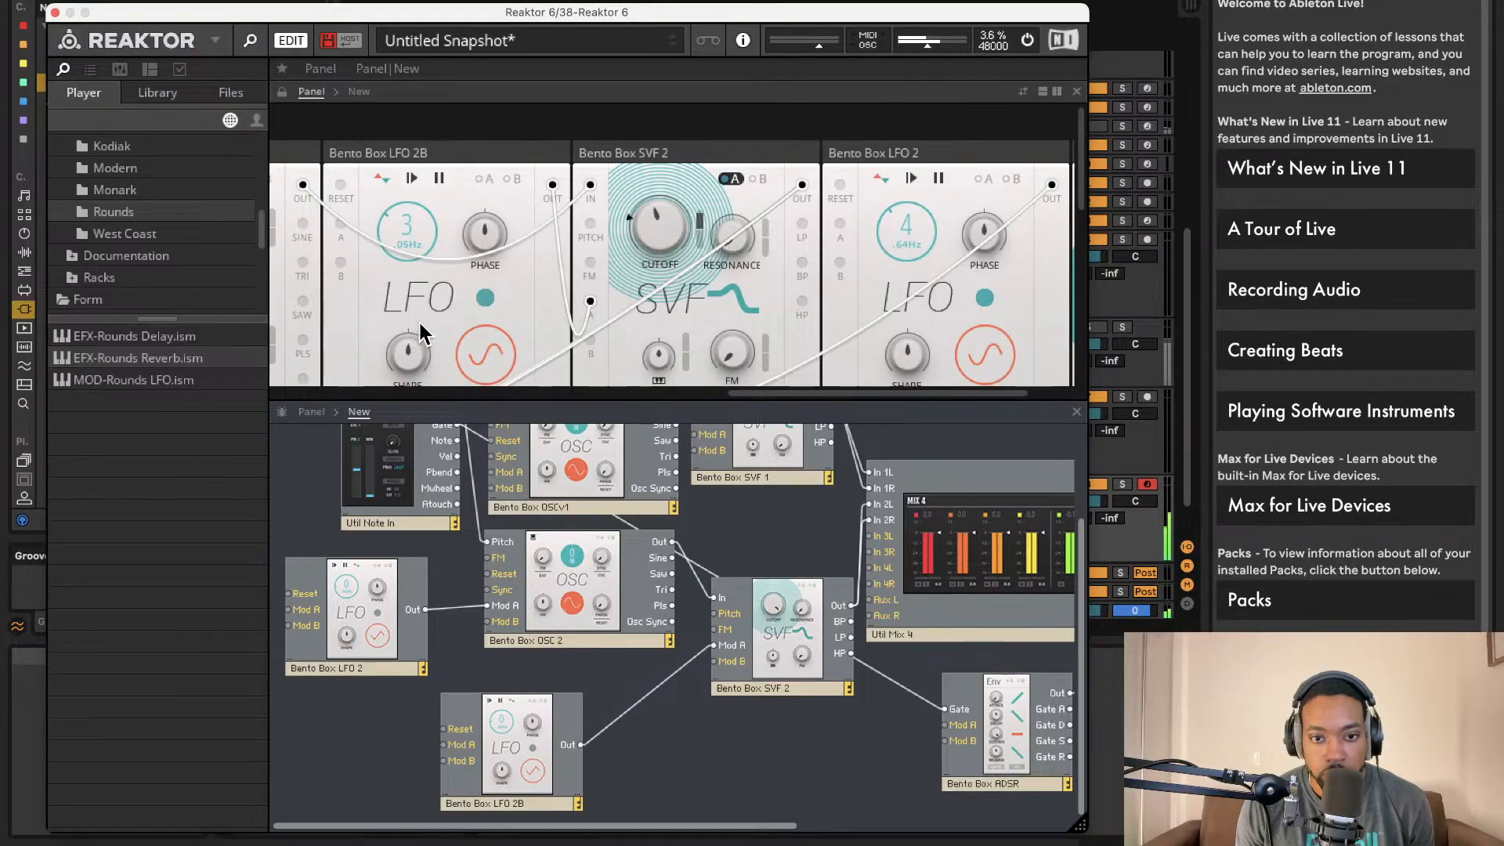
pyautogui.scroll(-5, 522, 315)
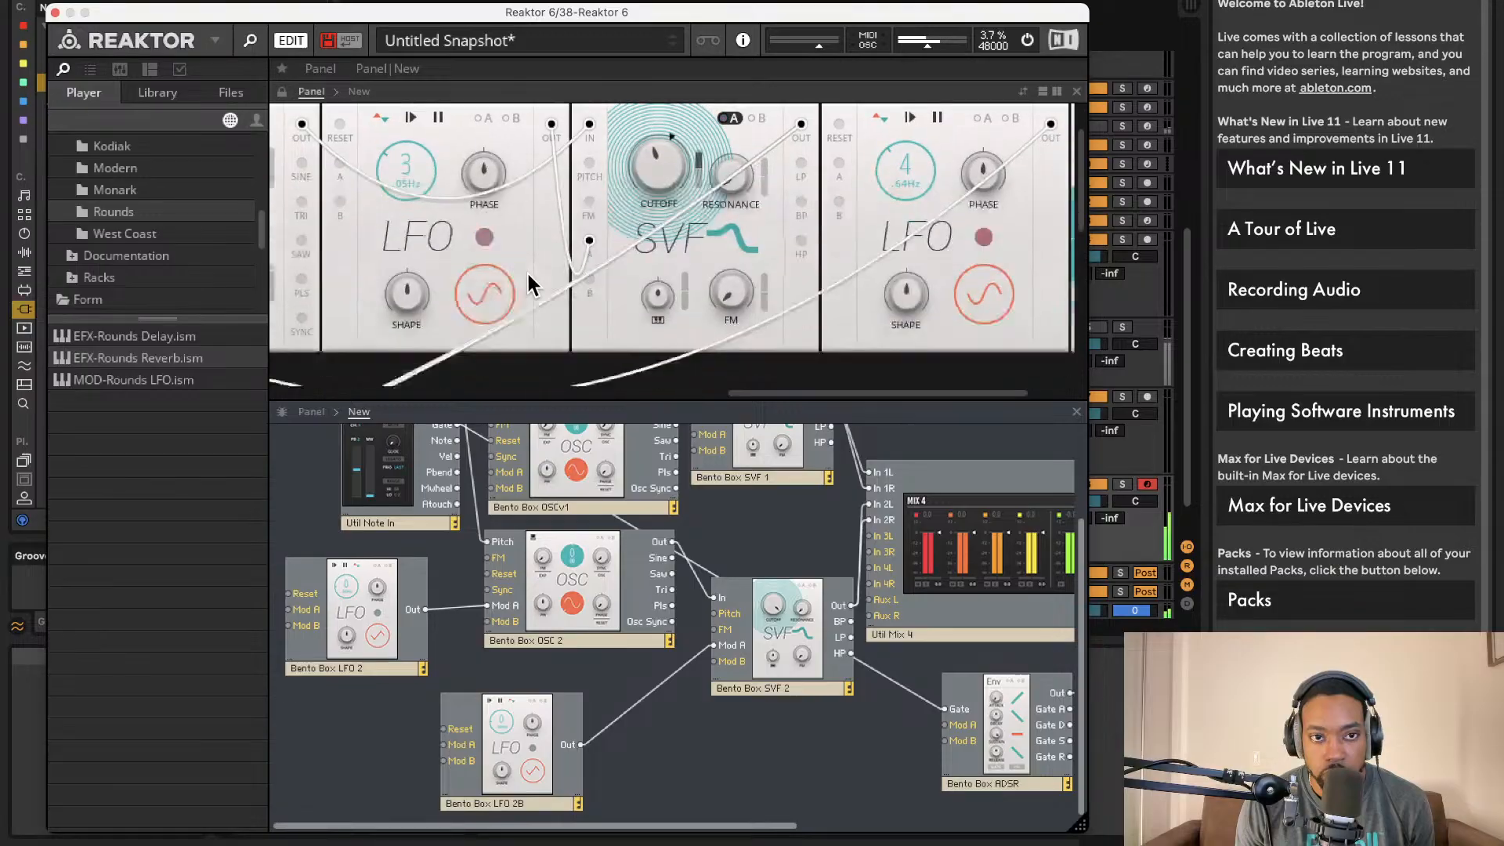
# - Unmute channel 2 of the Mix 4 mixer
pyautogui.hscroll(-3, 534, 265)
pyautogui.hscroll(-5, 553, 260)
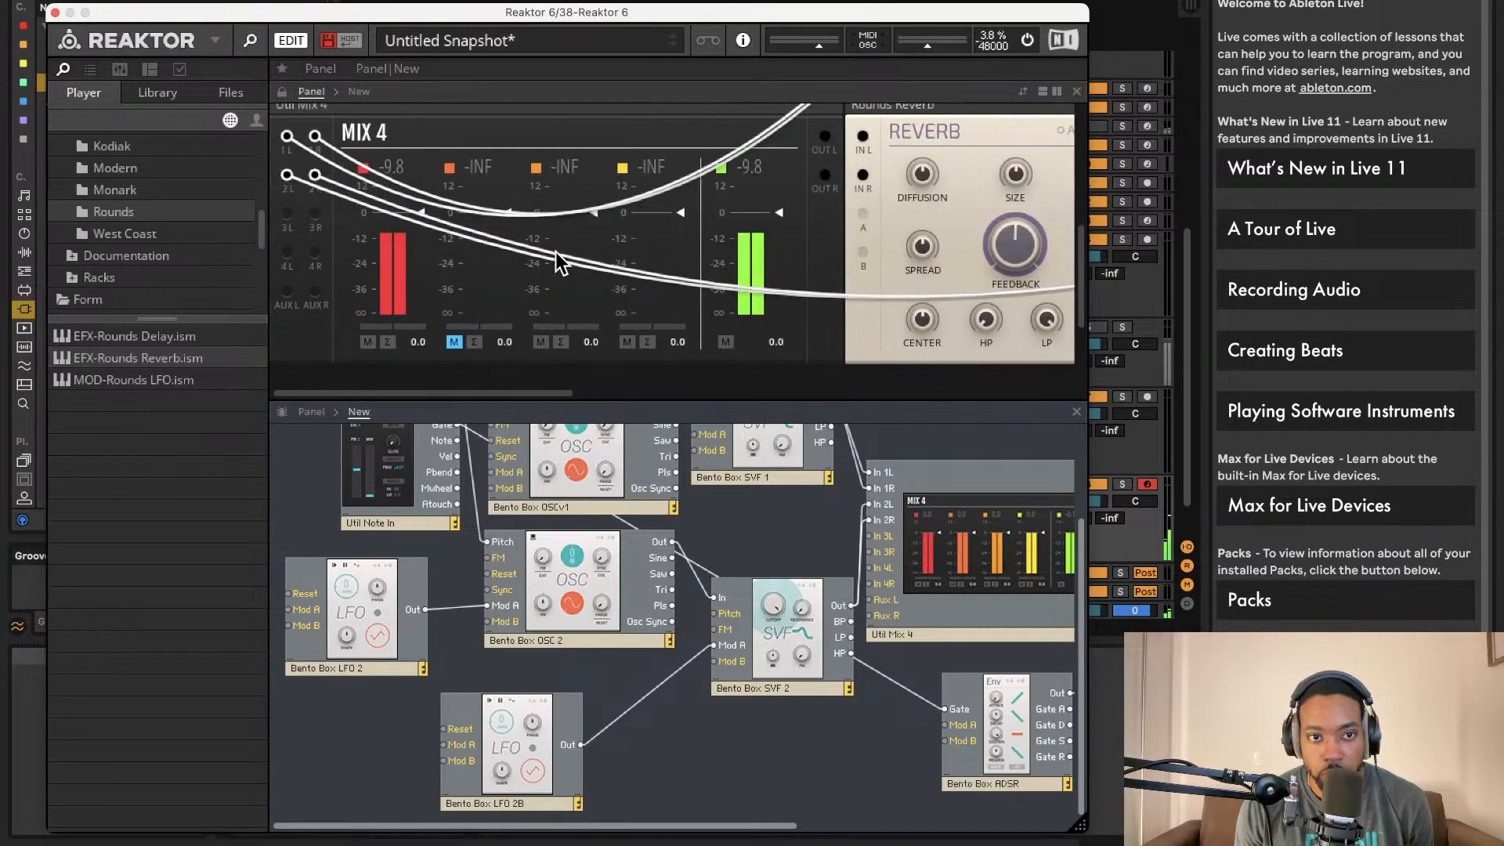
pyautogui.hscroll(3, 677, 196)
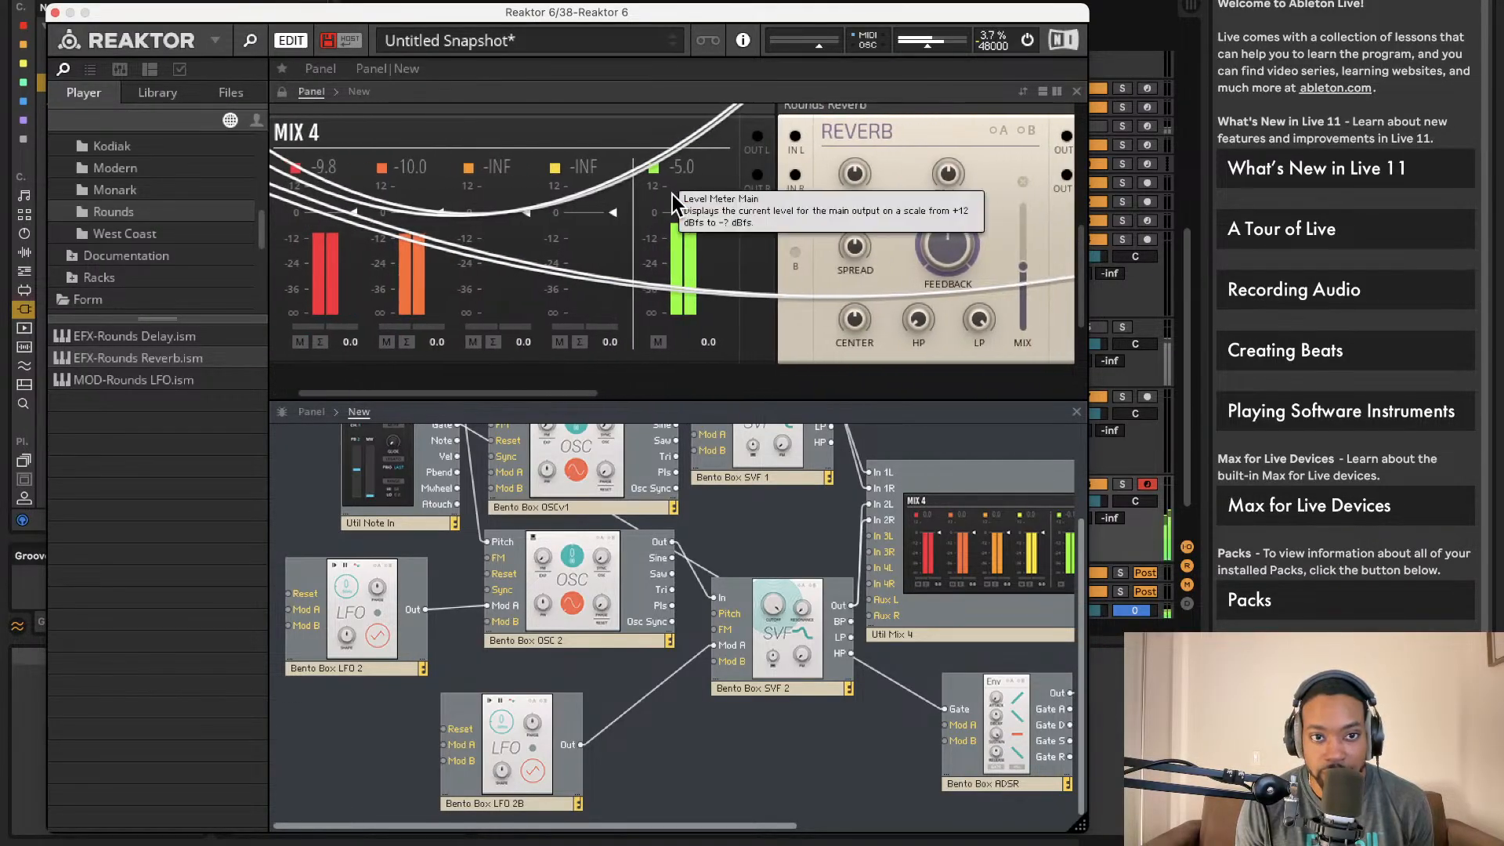
# - Lower the sustain level of the Bento Box ADSR envelope
pyautogui.scroll(5, 757, 156)
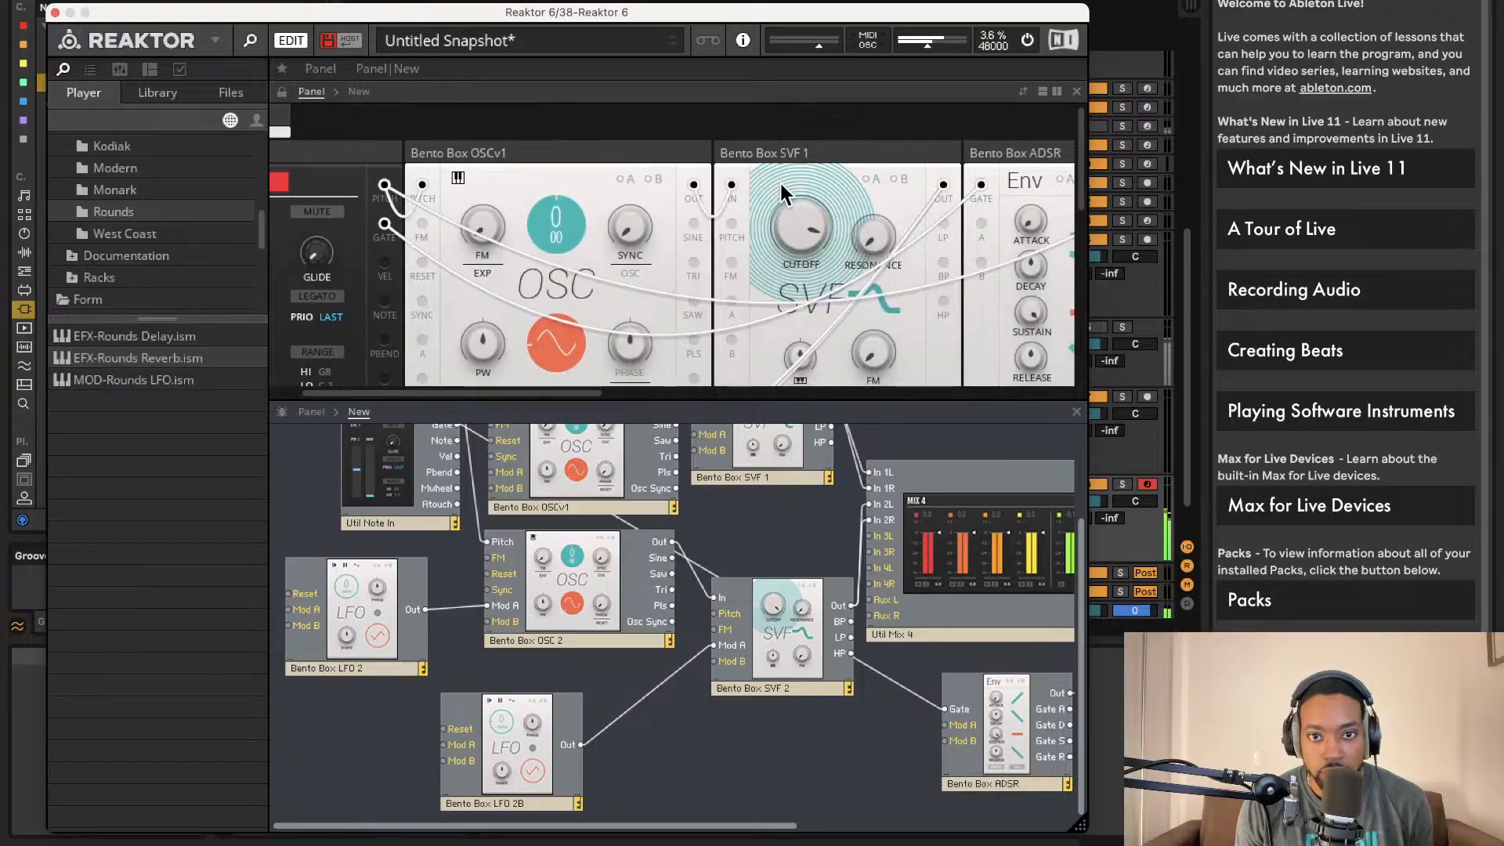
pyautogui.hotkey('ctrl', 'Right')
pyautogui.hotkey('ctrl', 'Left')
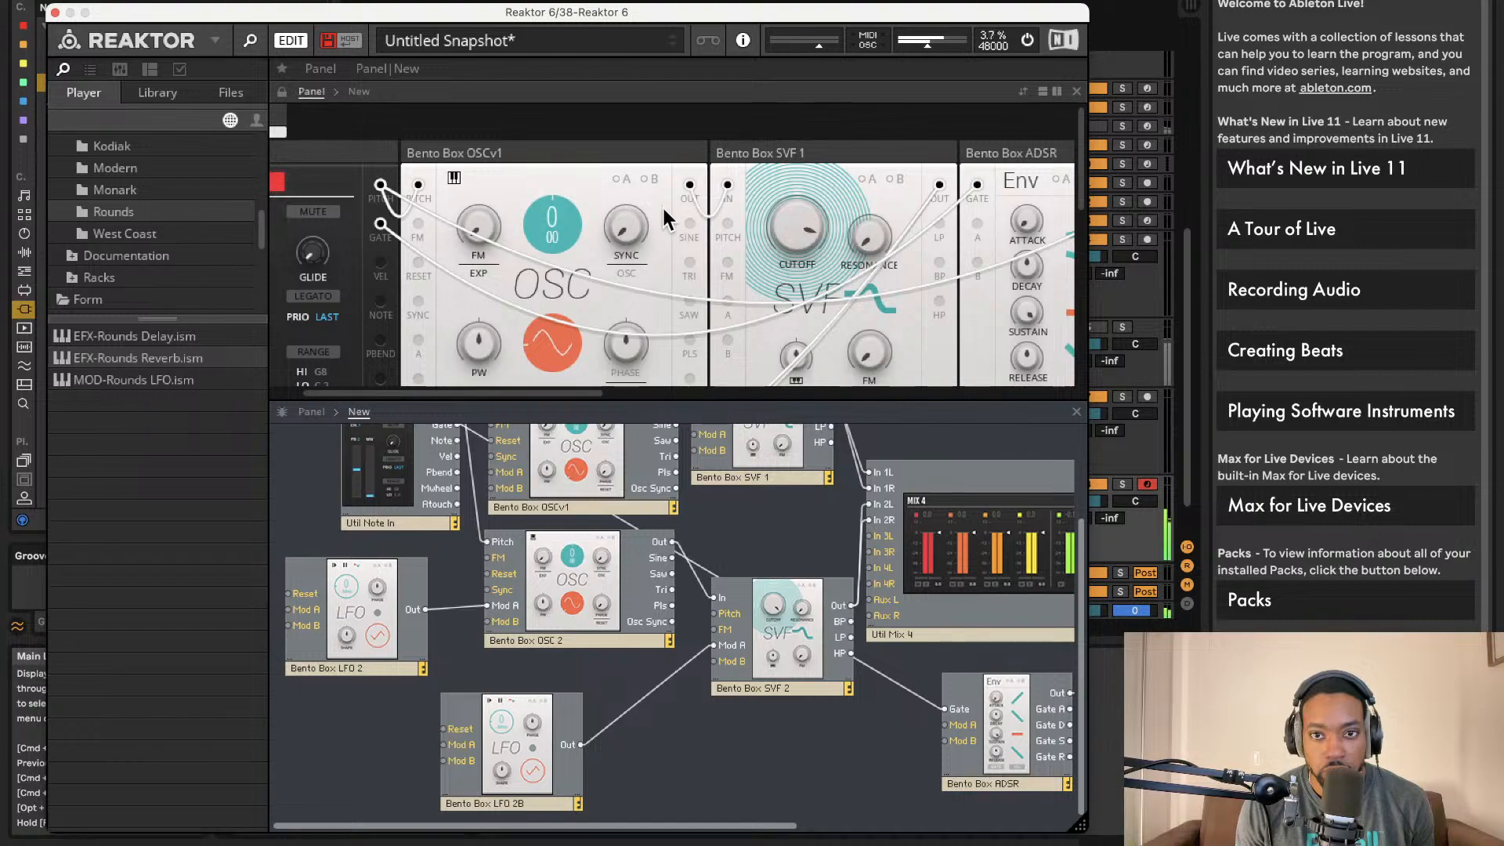
pyautogui.hscroll(5, 659, 207)
pyautogui.hscroll(1, 675, 222)
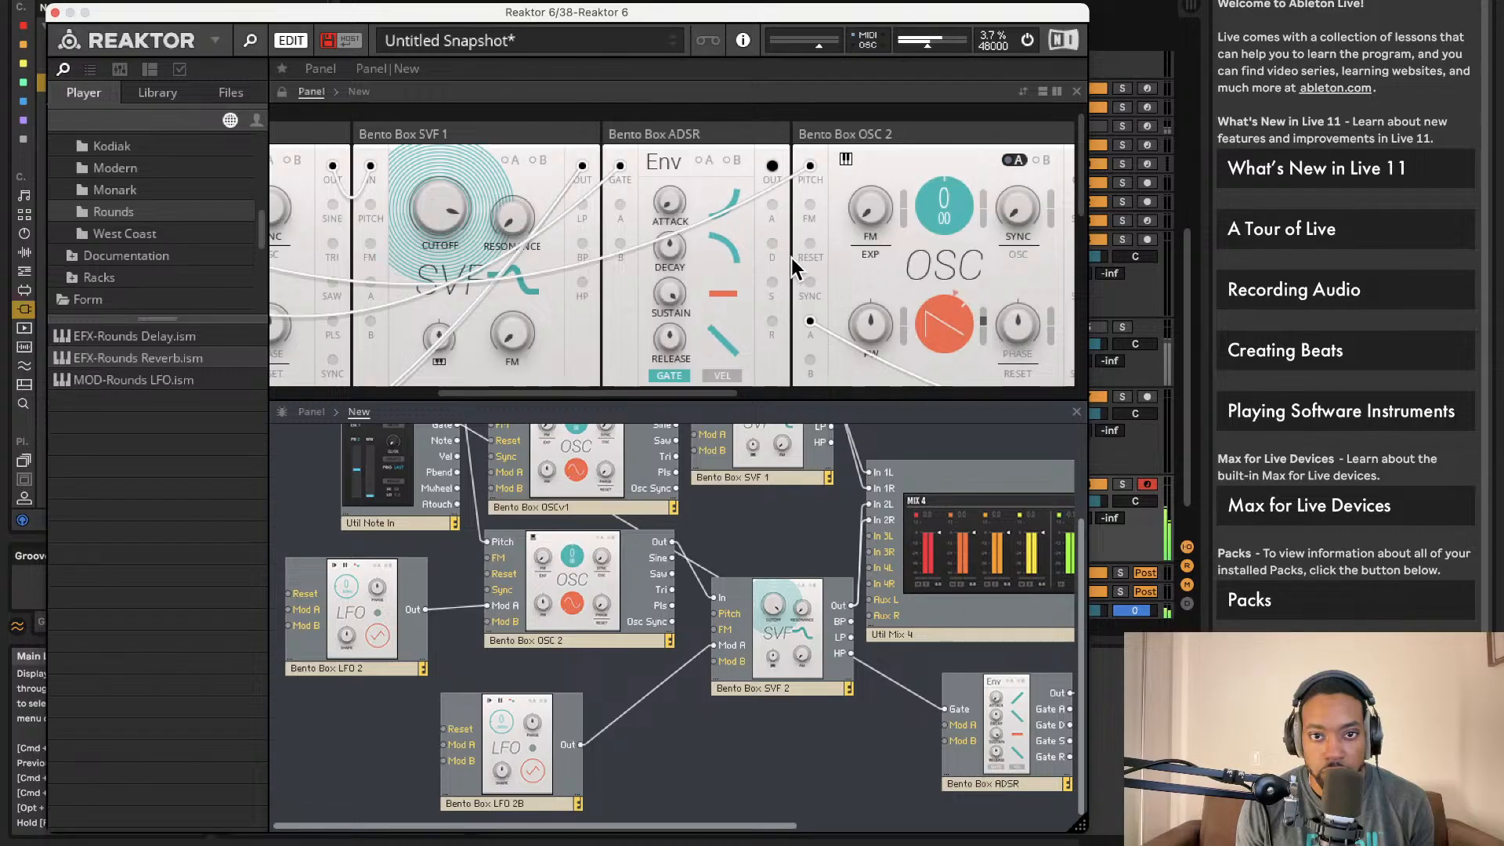
pyautogui.moveTo(676, 202)
pyautogui.moveTo(670, 350)
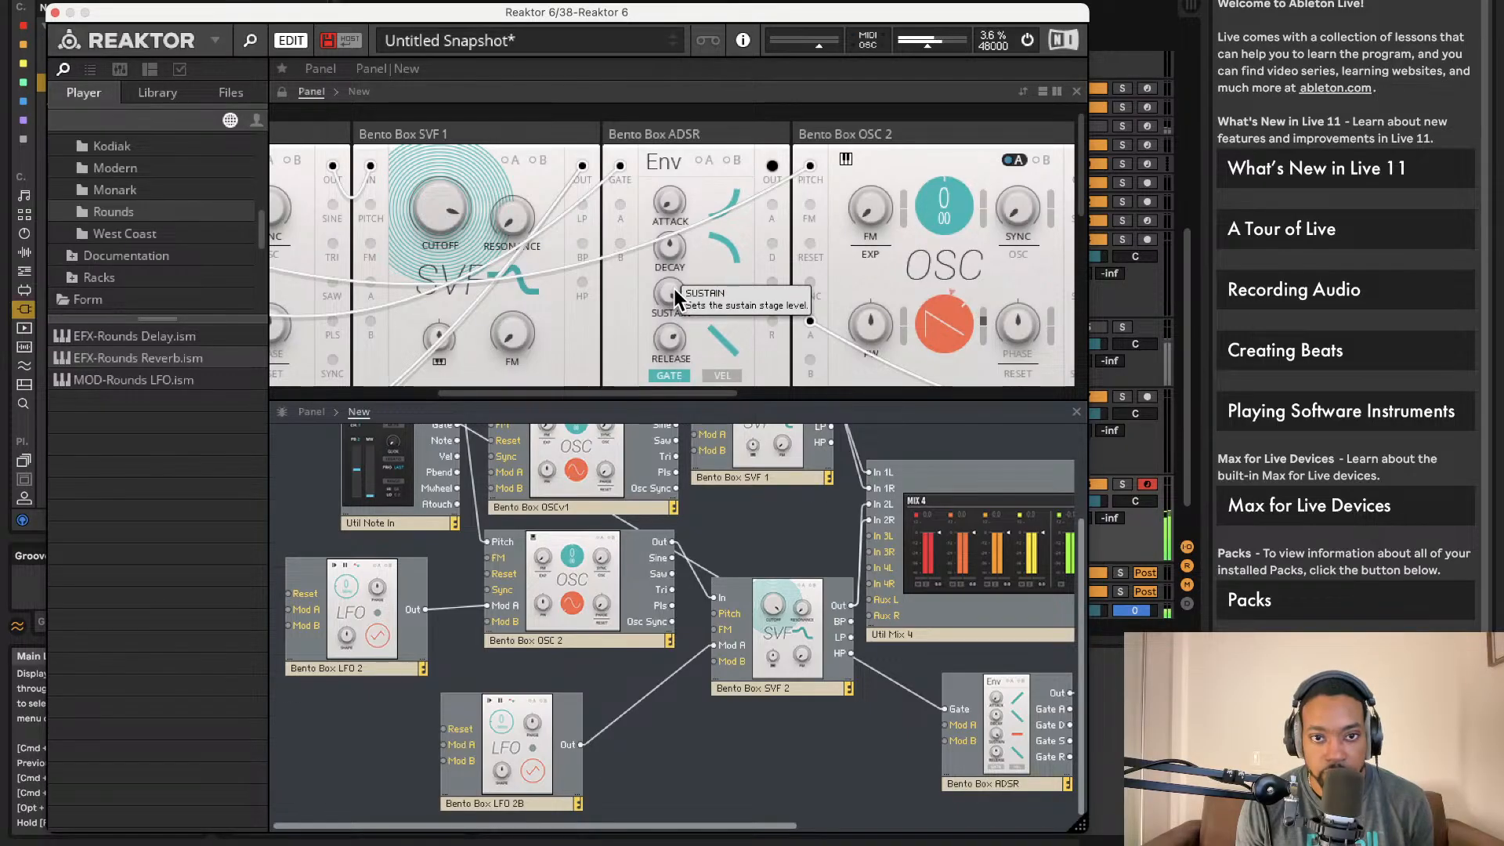
pyautogui.moveTo(672, 291); pyautogui.dragTo(671, 333)
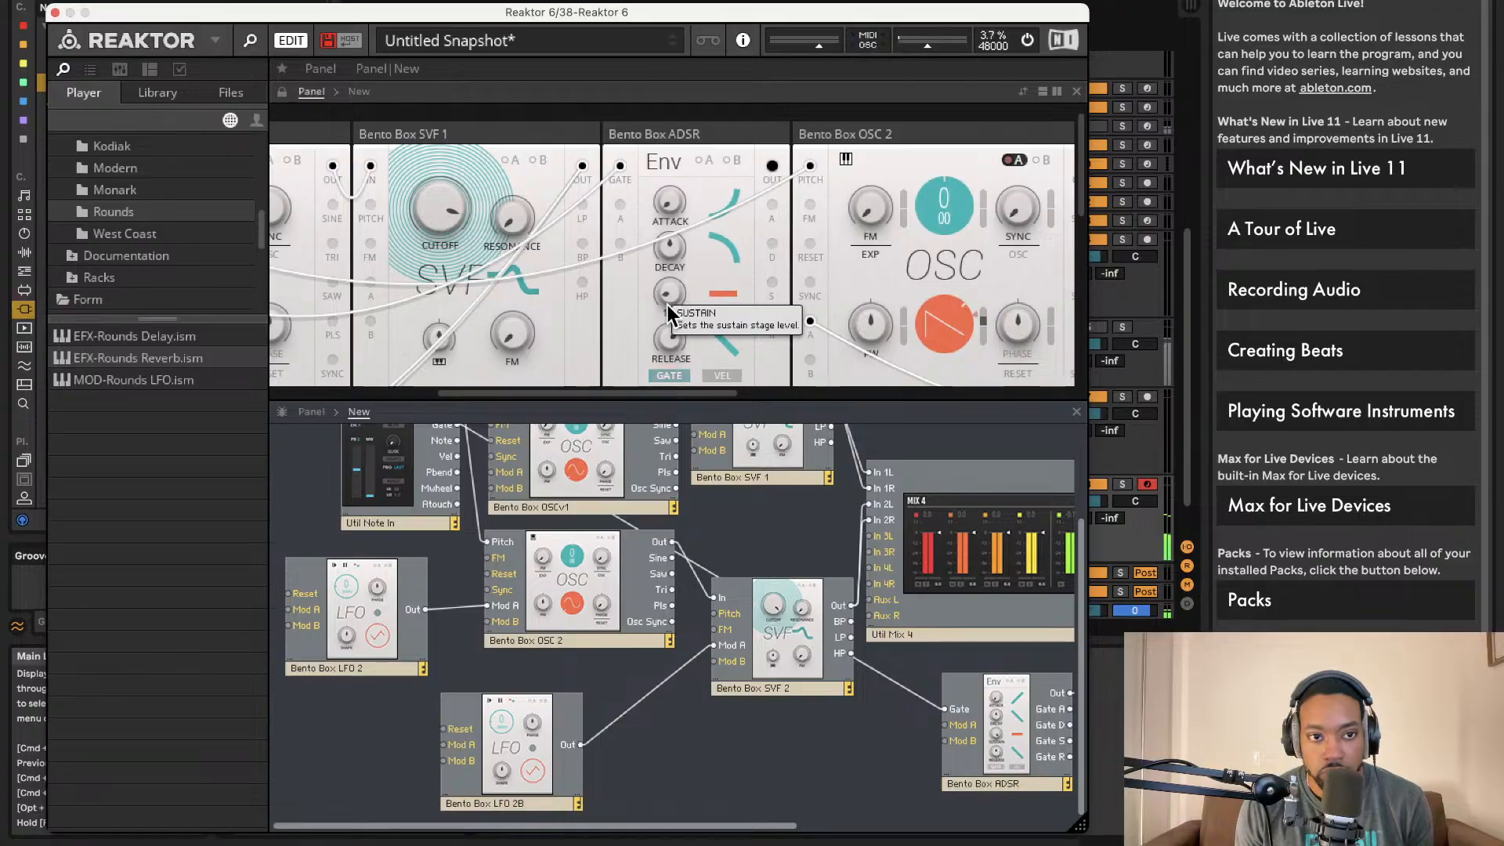
pyautogui.scroll(-5, 196, 265)
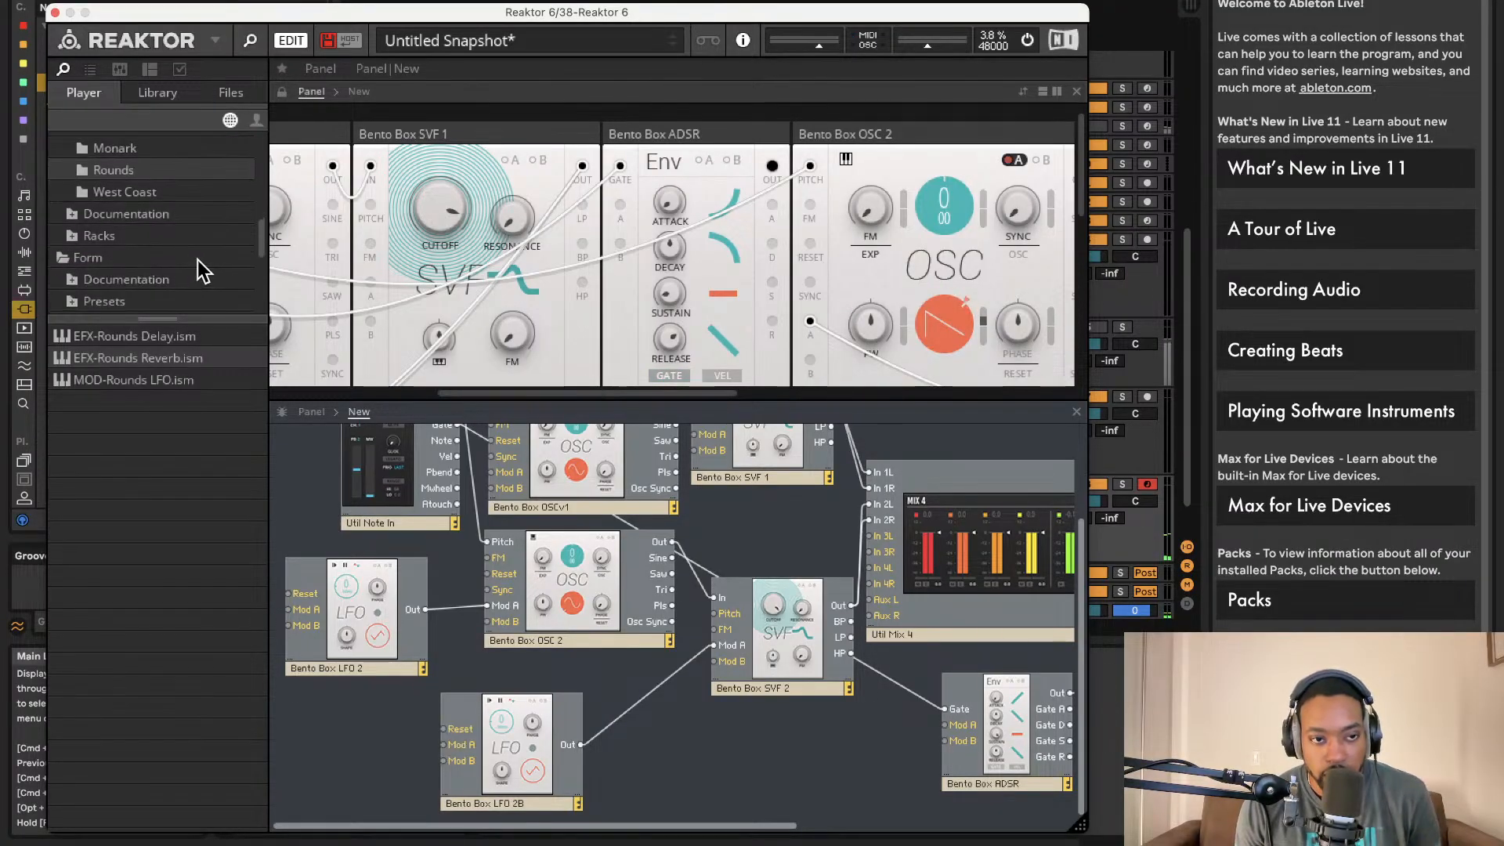
pyautogui.scroll(-4, 176, 256)
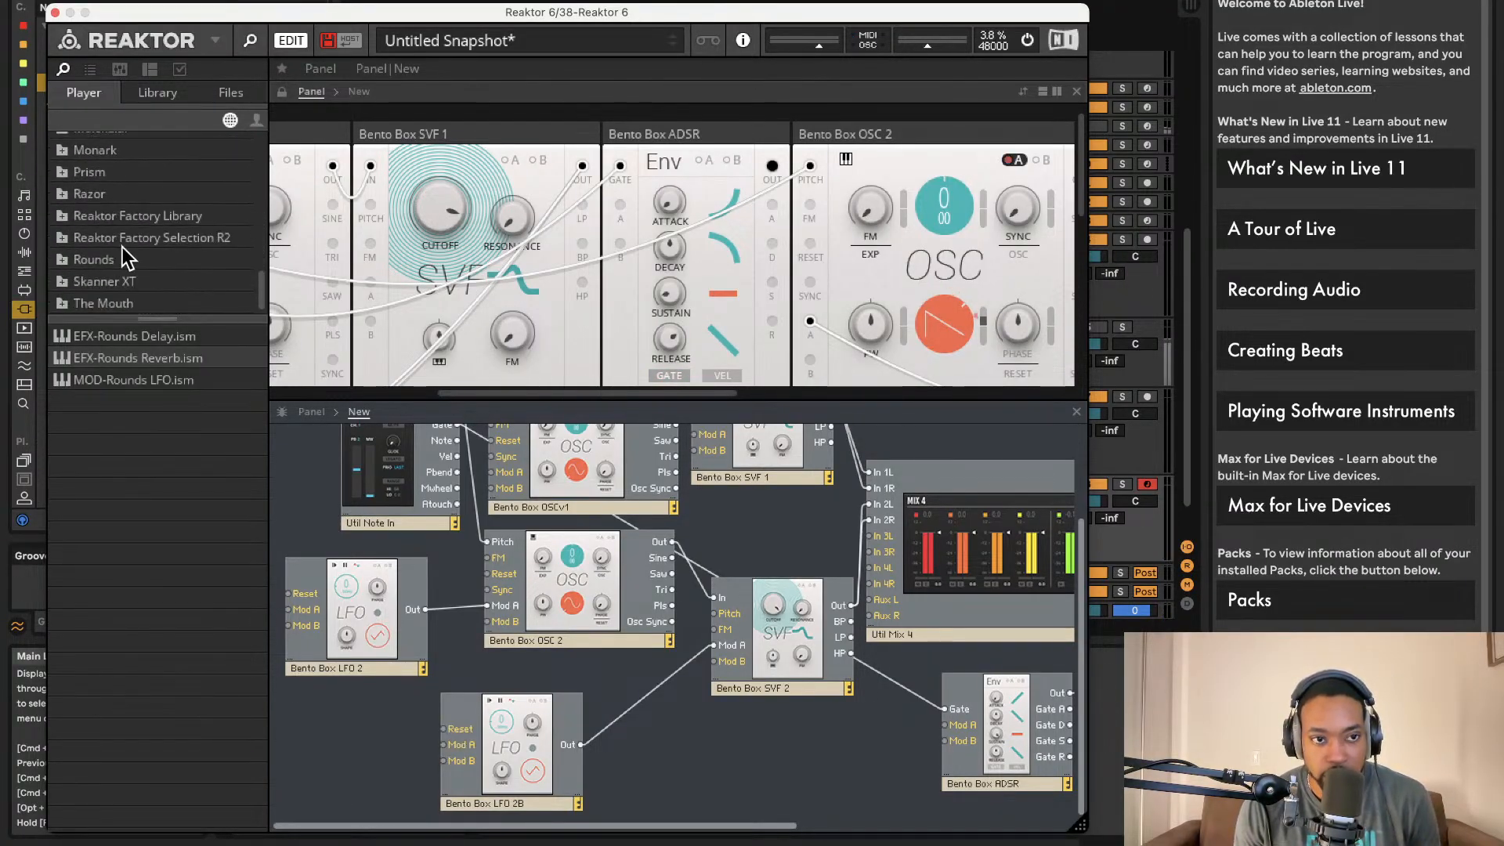
pyautogui.click(63, 259)
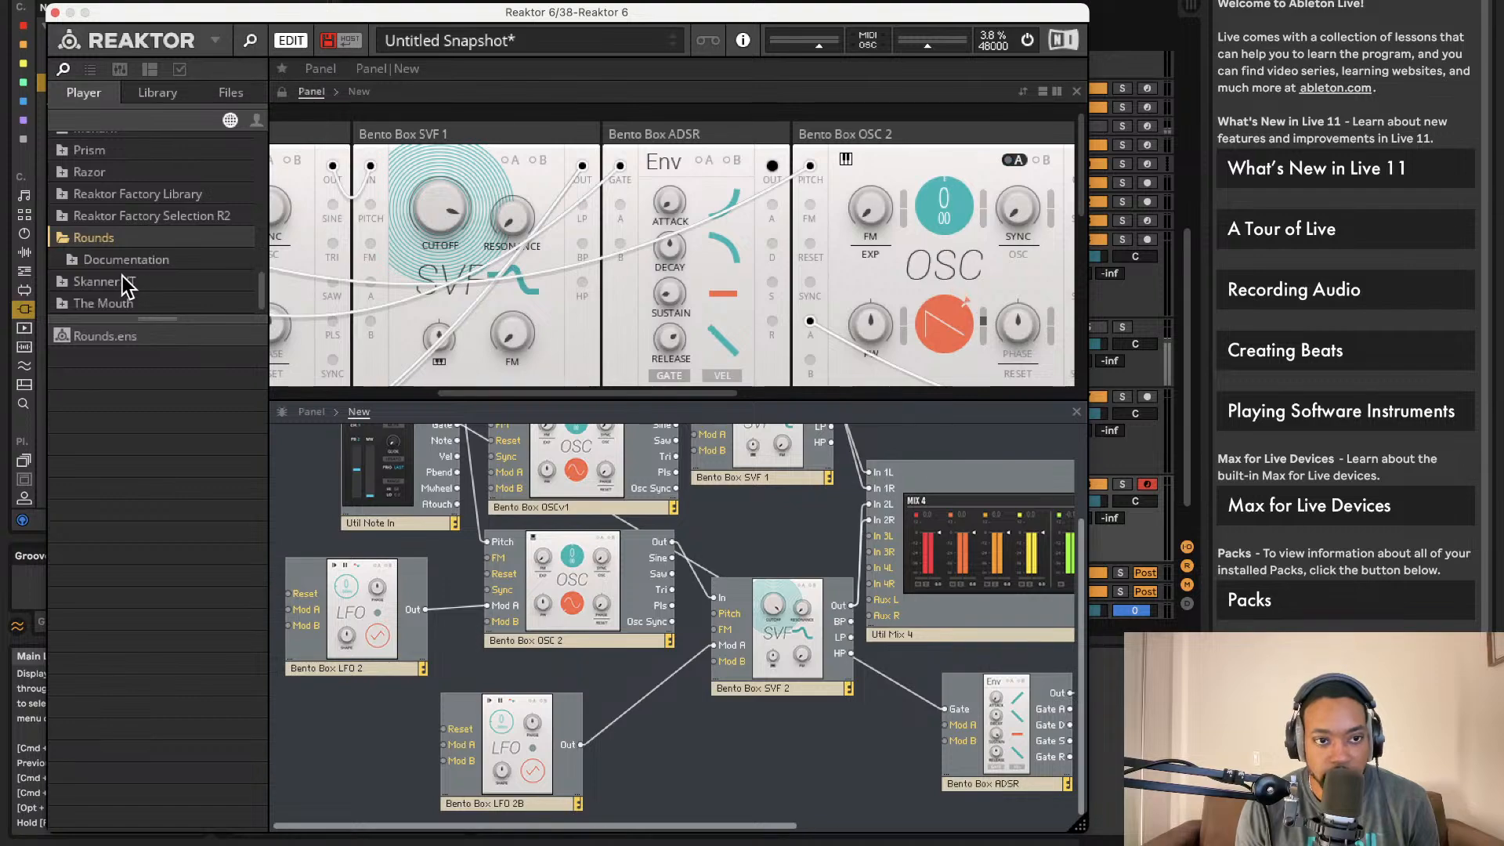
pyautogui.scroll(10, 101, 251)
pyautogui.click(99, 190)
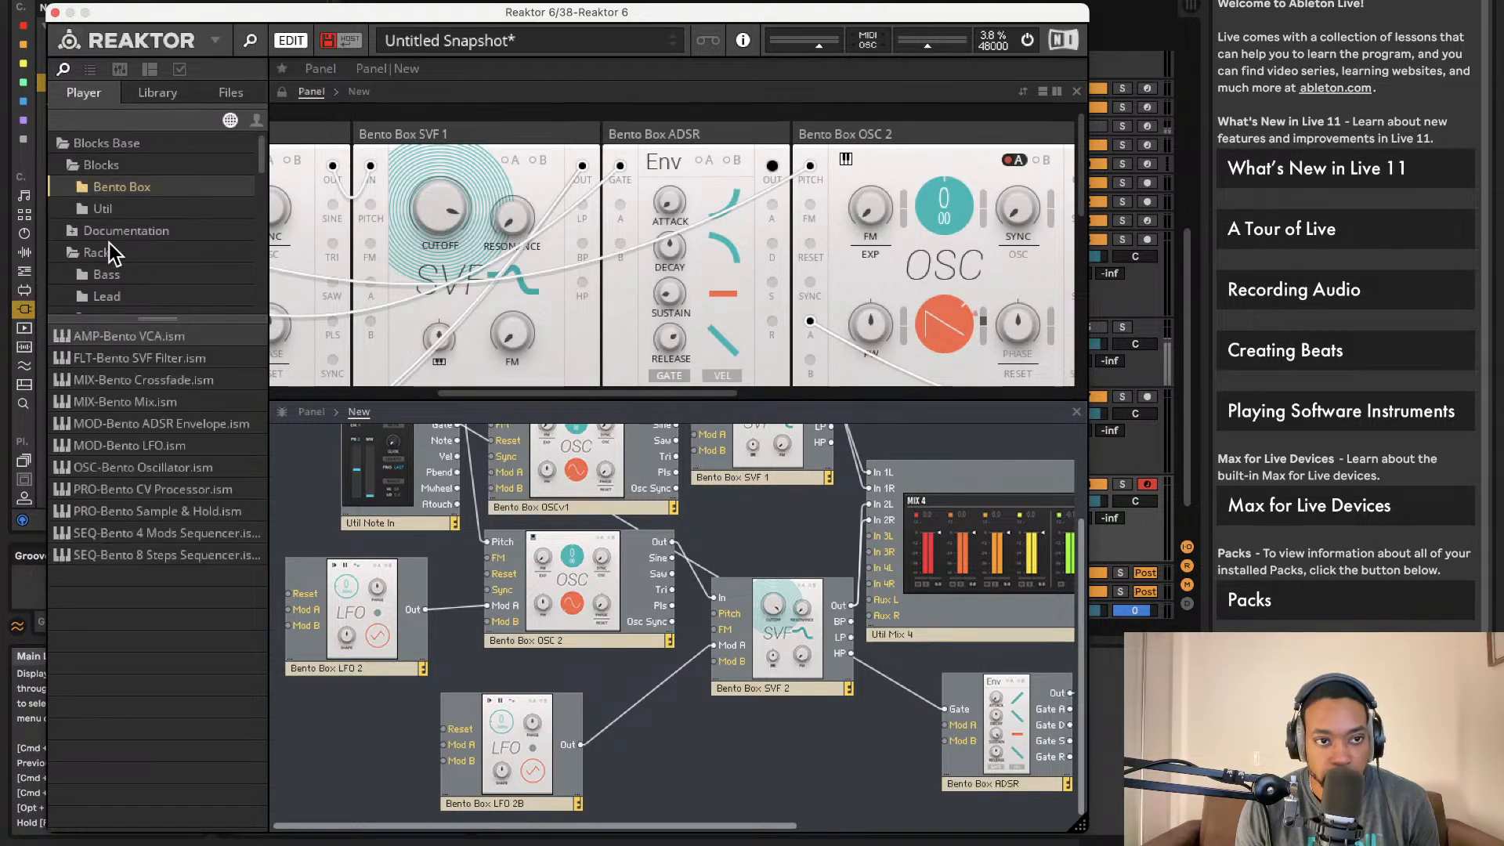
pyautogui.scroll(-3, 146, 256)
pyautogui.scroll(-5, 116, 261)
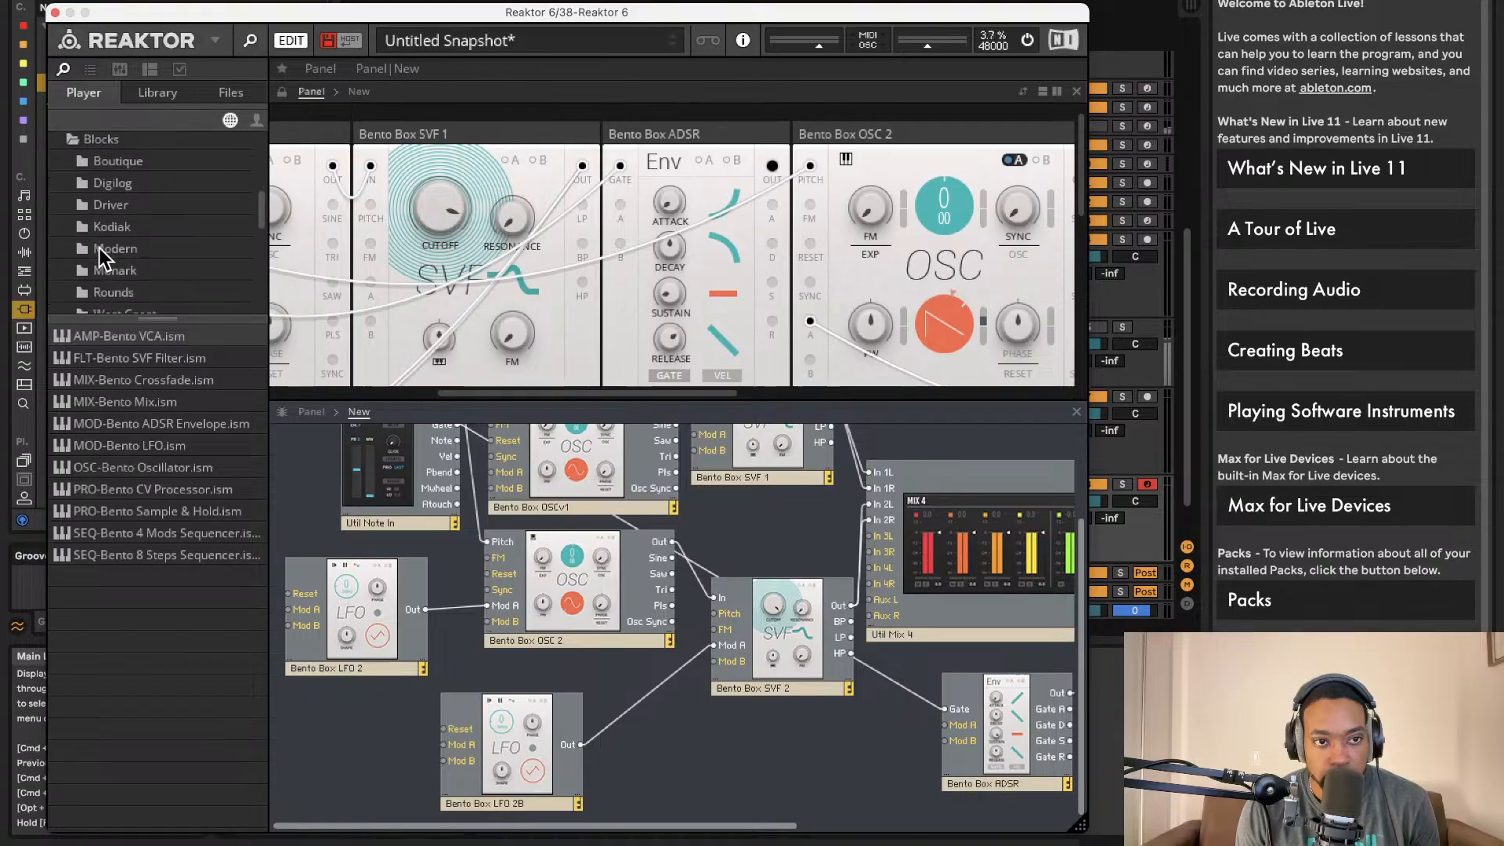
pyautogui.click(98, 290)
# - Add a Rounds Delay block to the structure and place it directly after the Rounds Reverb
pyautogui.moveTo(149, 337); pyautogui.dragTo(981, 567)
pyautogui.hscroll(5, 953, 526)
pyautogui.moveTo(842, 574); pyautogui.dragTo(1008, 548)
pyautogui.moveTo(1007, 604); pyautogui.dragTo(1208, 600)
pyautogui.hscroll(5, 1064, 570)
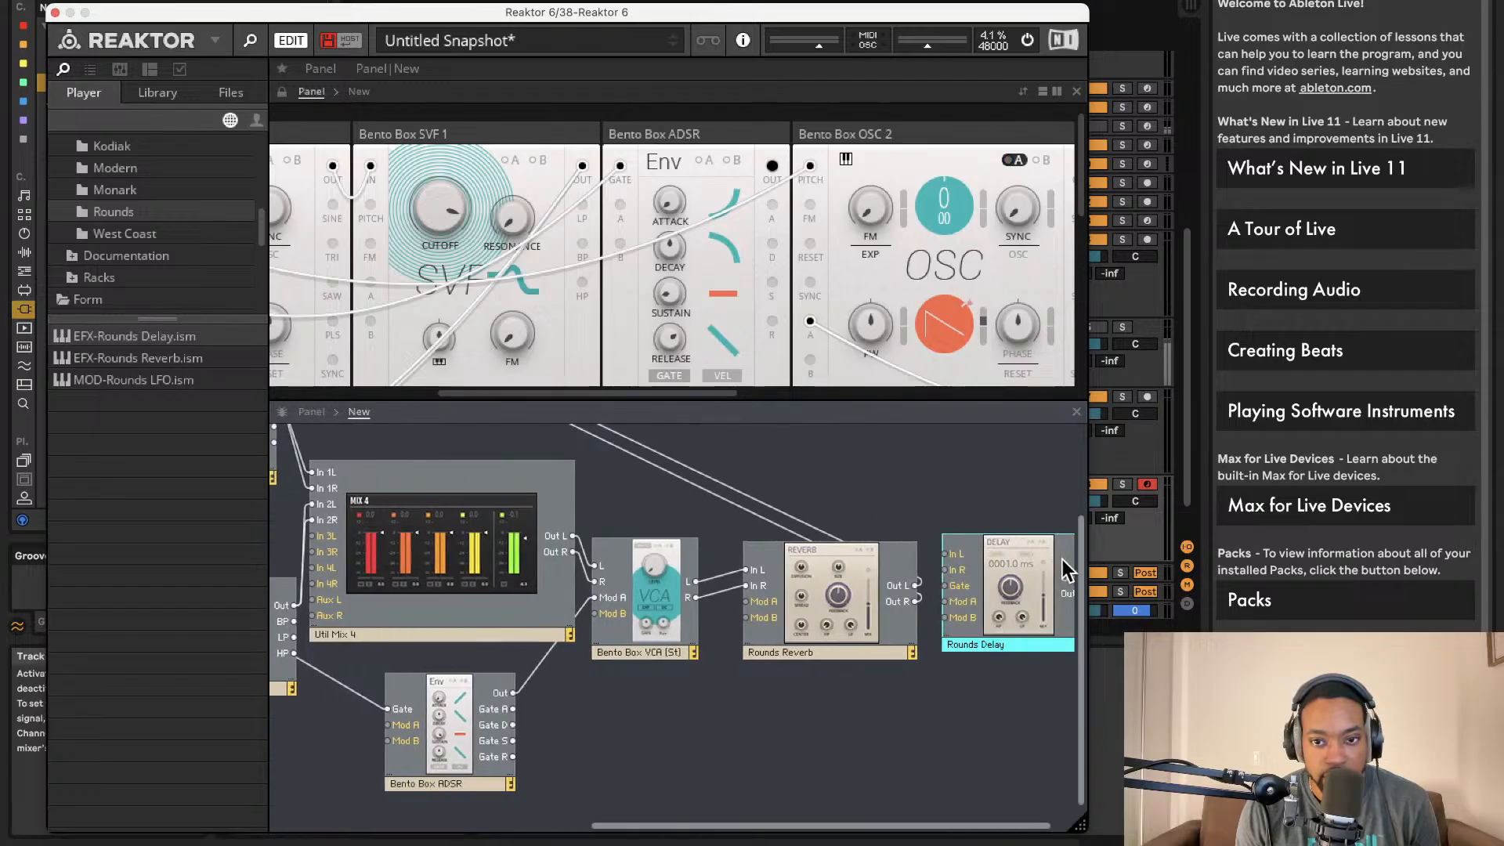
# - Wire the Rounds Reverb outputs into the Rounds Delay's In L and In R, and the delay's outputs to Out 1 and Out 2
pyautogui.moveTo(946, 554); pyautogui.dragTo(915, 601)
pyautogui.hscroll(1, 920, 553)
pyautogui.hscroll(1, 923, 555)
pyautogui.moveTo(1056, 578); pyautogui.dragTo(354, 450)
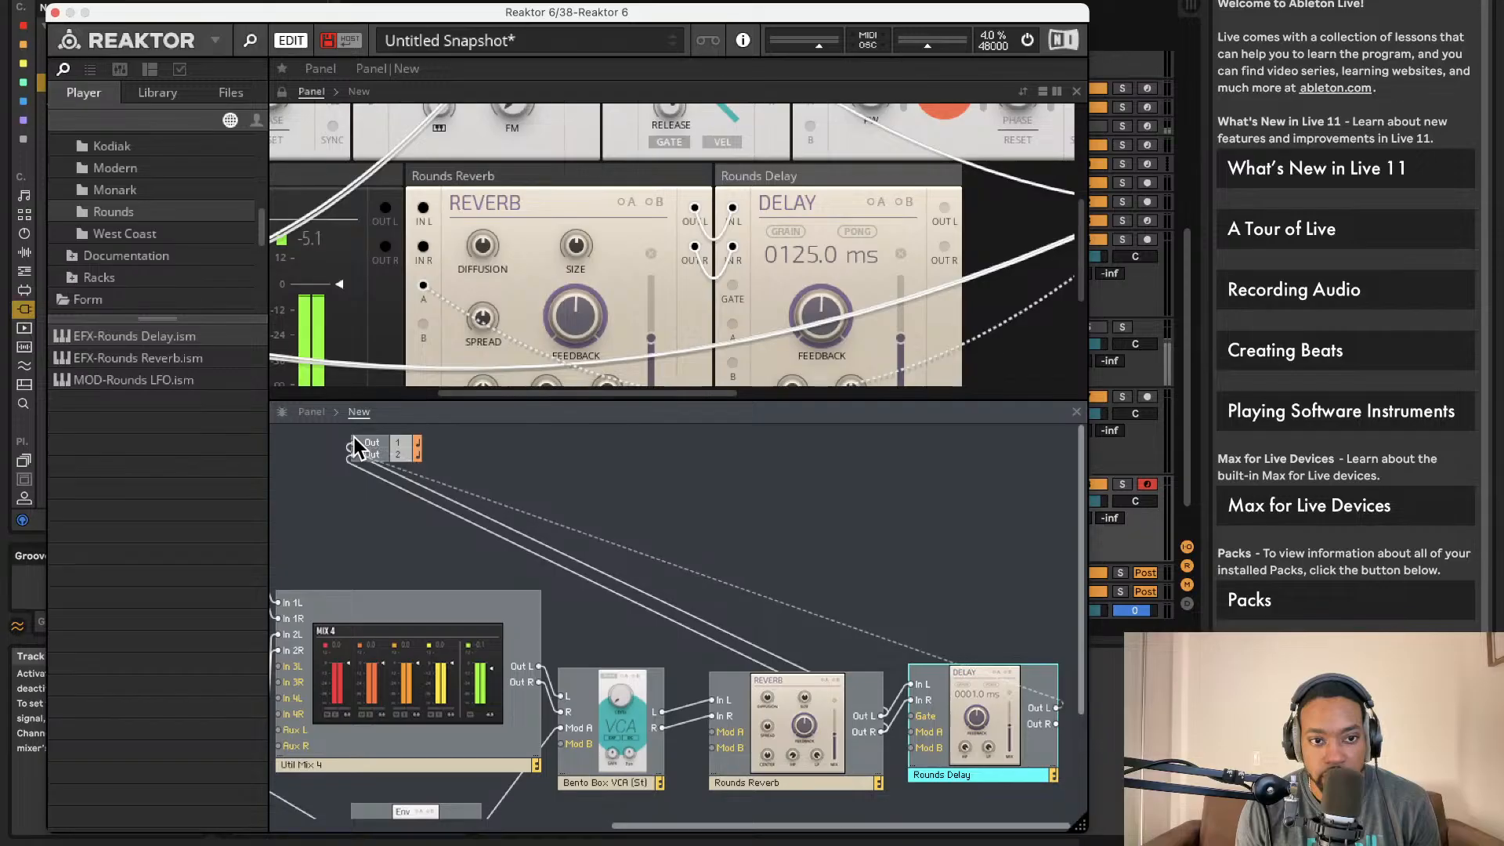
pyautogui.moveTo(1059, 708); pyautogui.dragTo(369, 457)
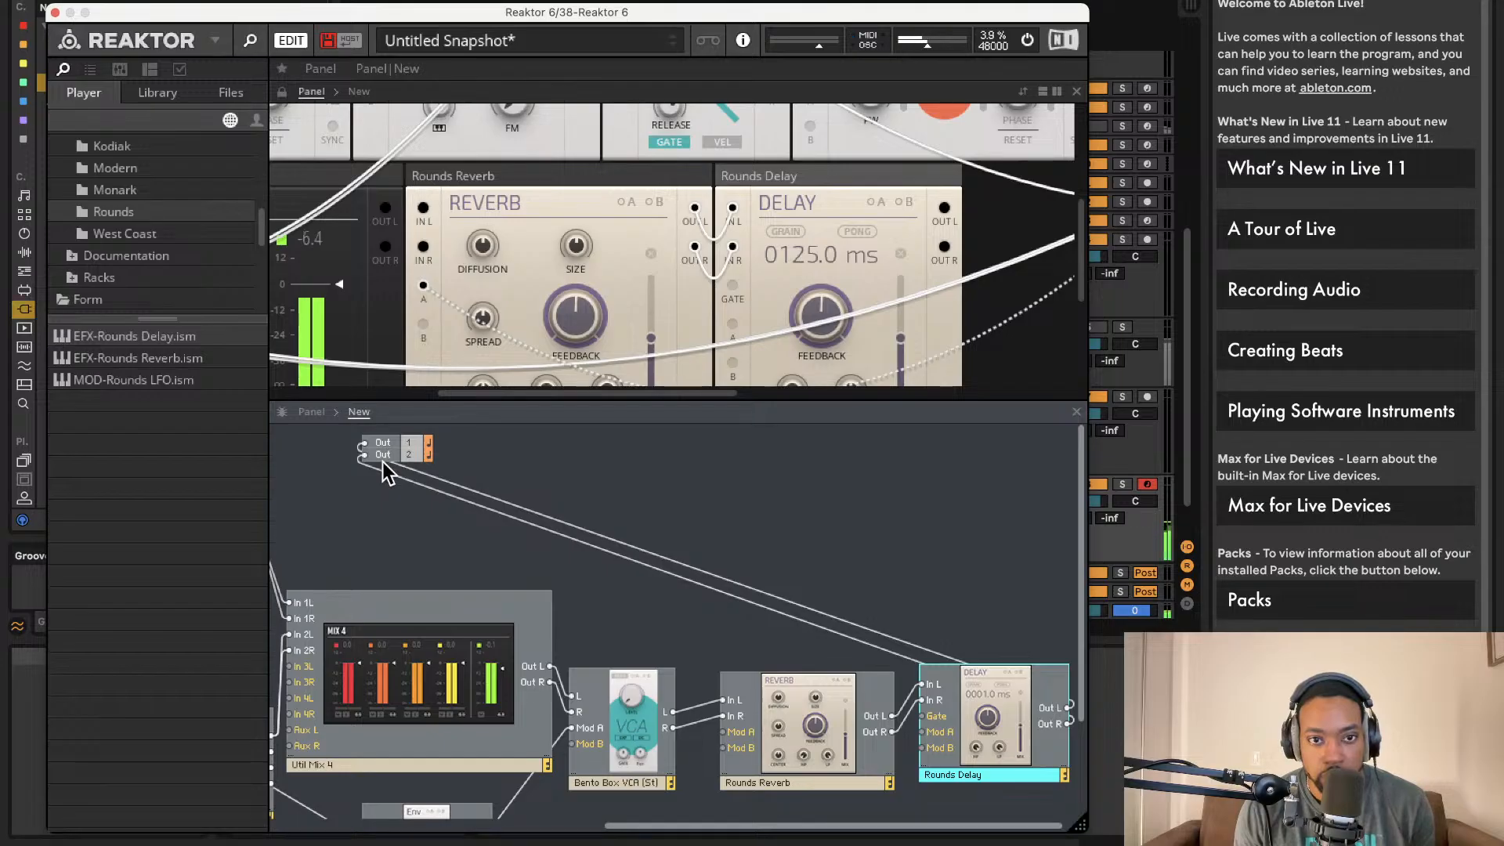
pyautogui.click(824, 282)
pyautogui.scroll(5, 824, 282)
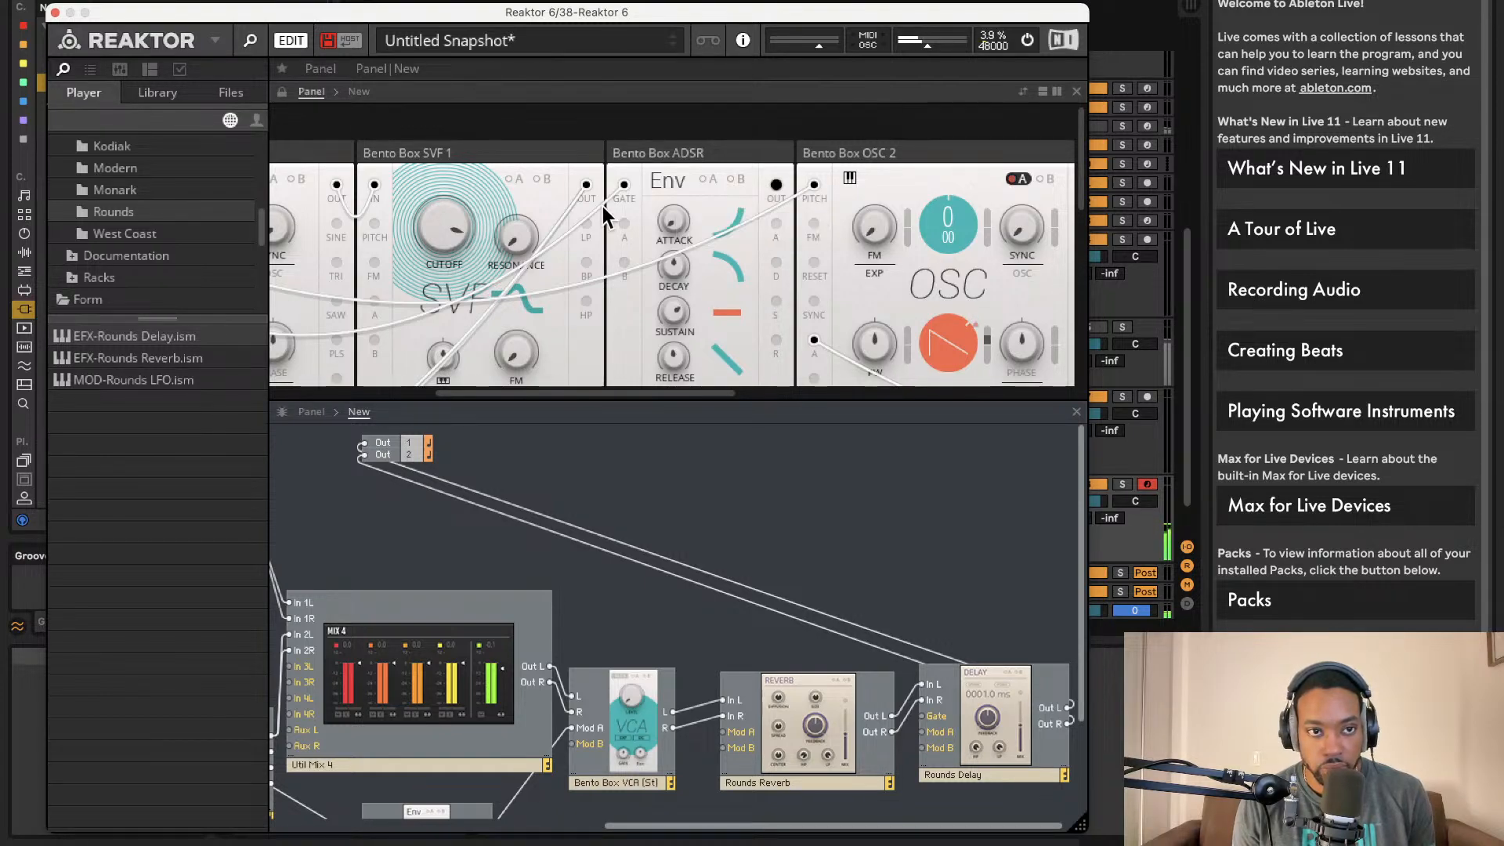
# - Switch to Ableton Live, capture the notes just played as a MIDI clip on the Reaktor 6 track and stop playback
pyautogui.click(55, 12)
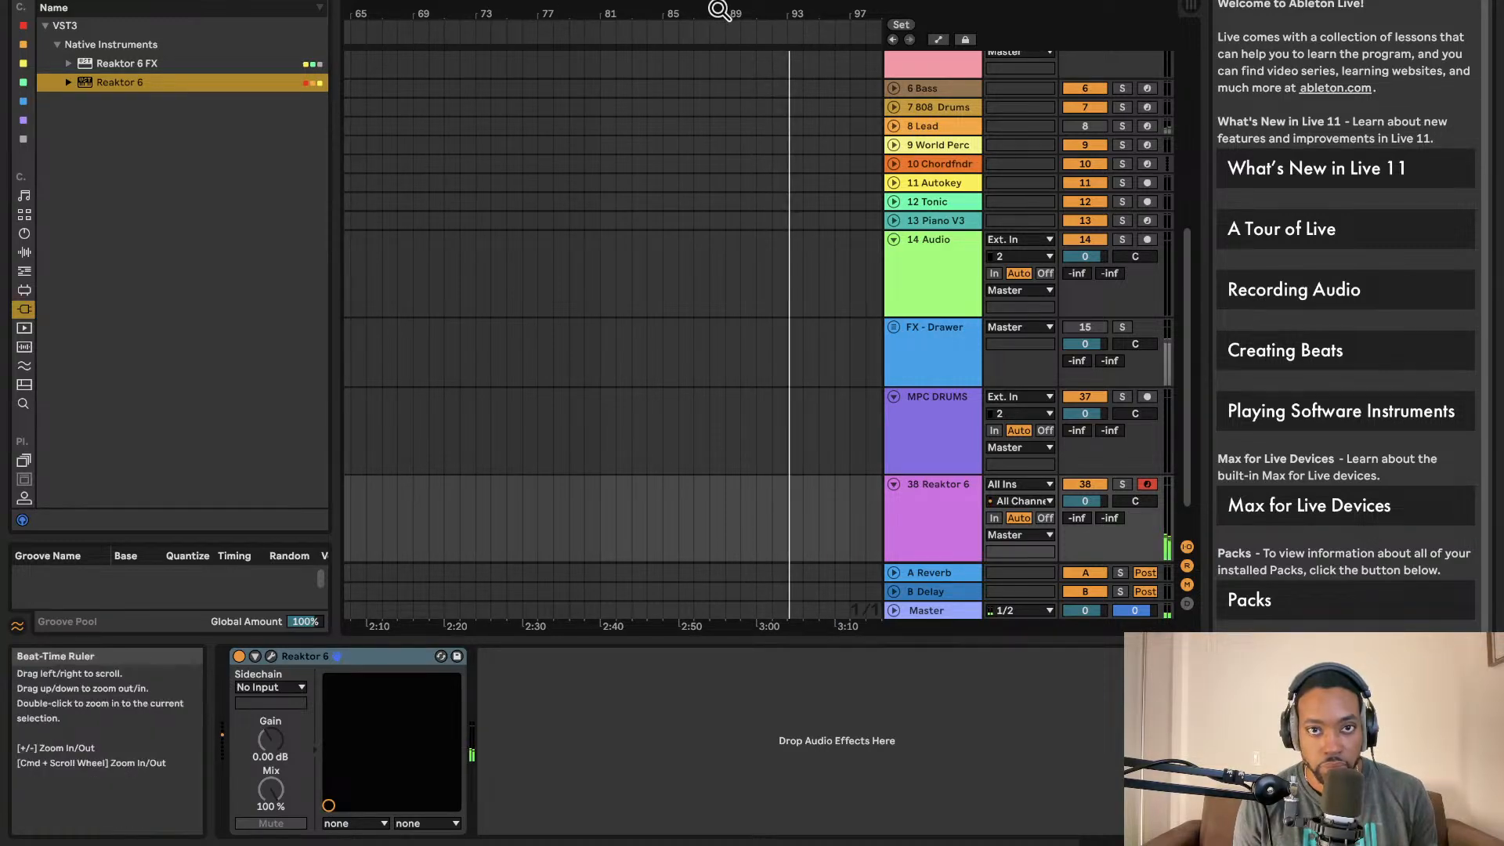
pyautogui.click(772, 2)
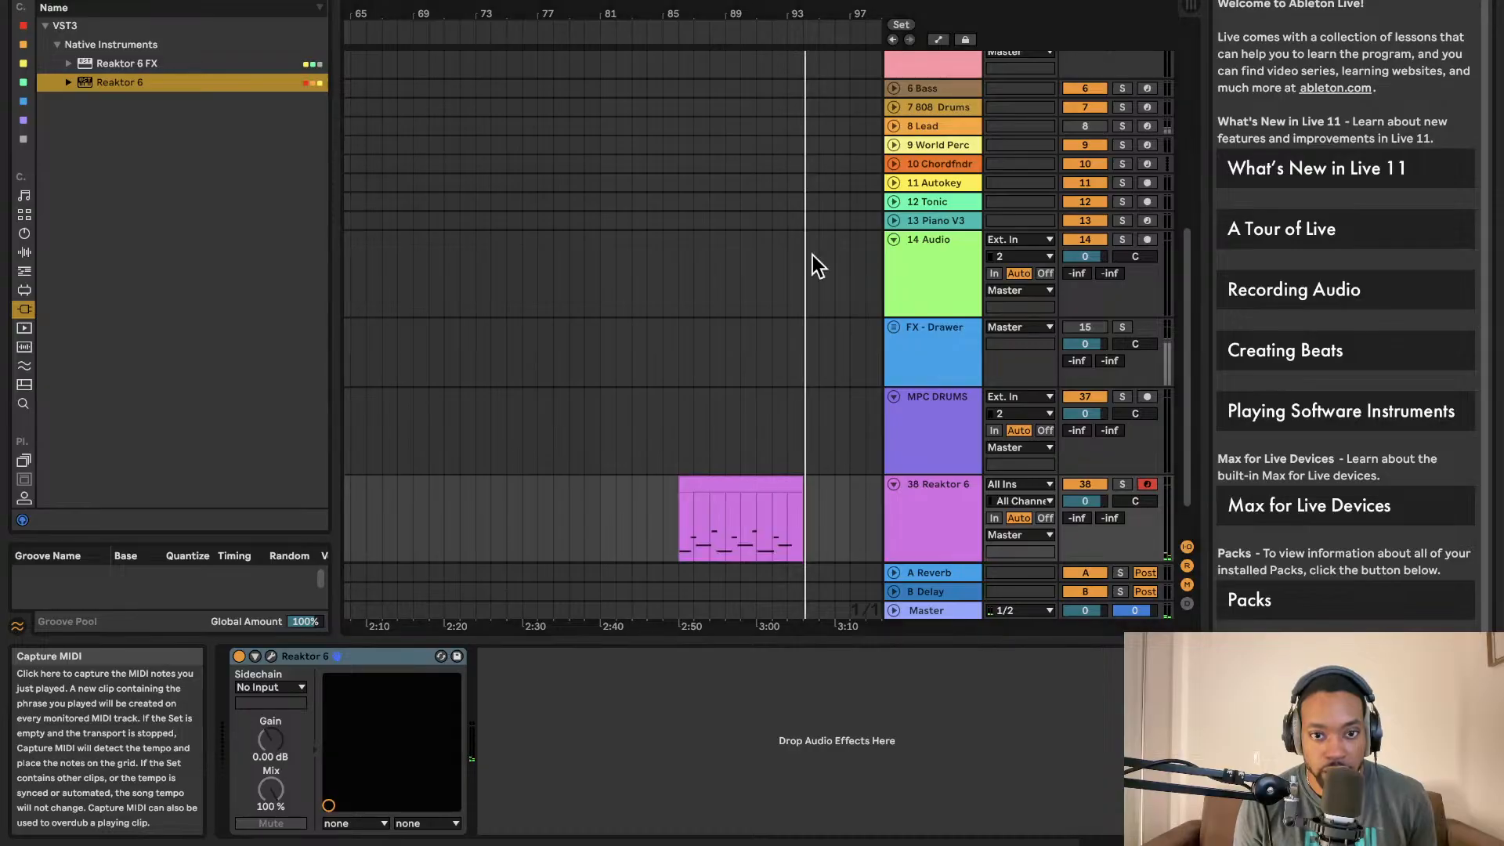
pyautogui.press('space')
pyautogui.press('space')
# - Reopen Reaktor 6 from its track and save the ensemble as ArptyLS in the Racks folder
pyautogui.scroll(1, 602, 501)
pyautogui.scroll(-3, 606, 502)
pyautogui.click(980, 468)
pyautogui.click(959, 512)
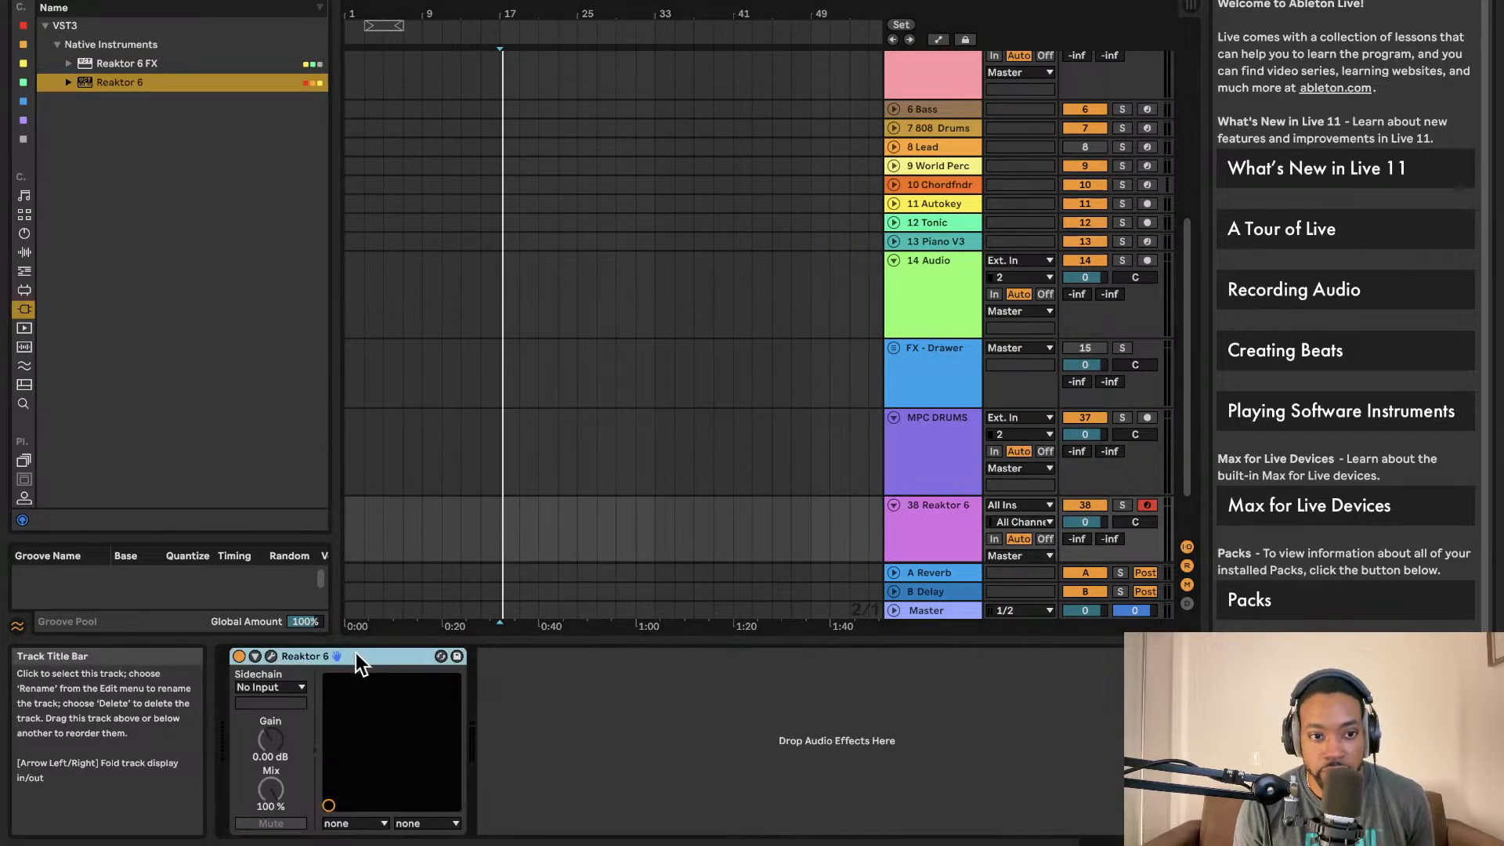
pyautogui.click(271, 655)
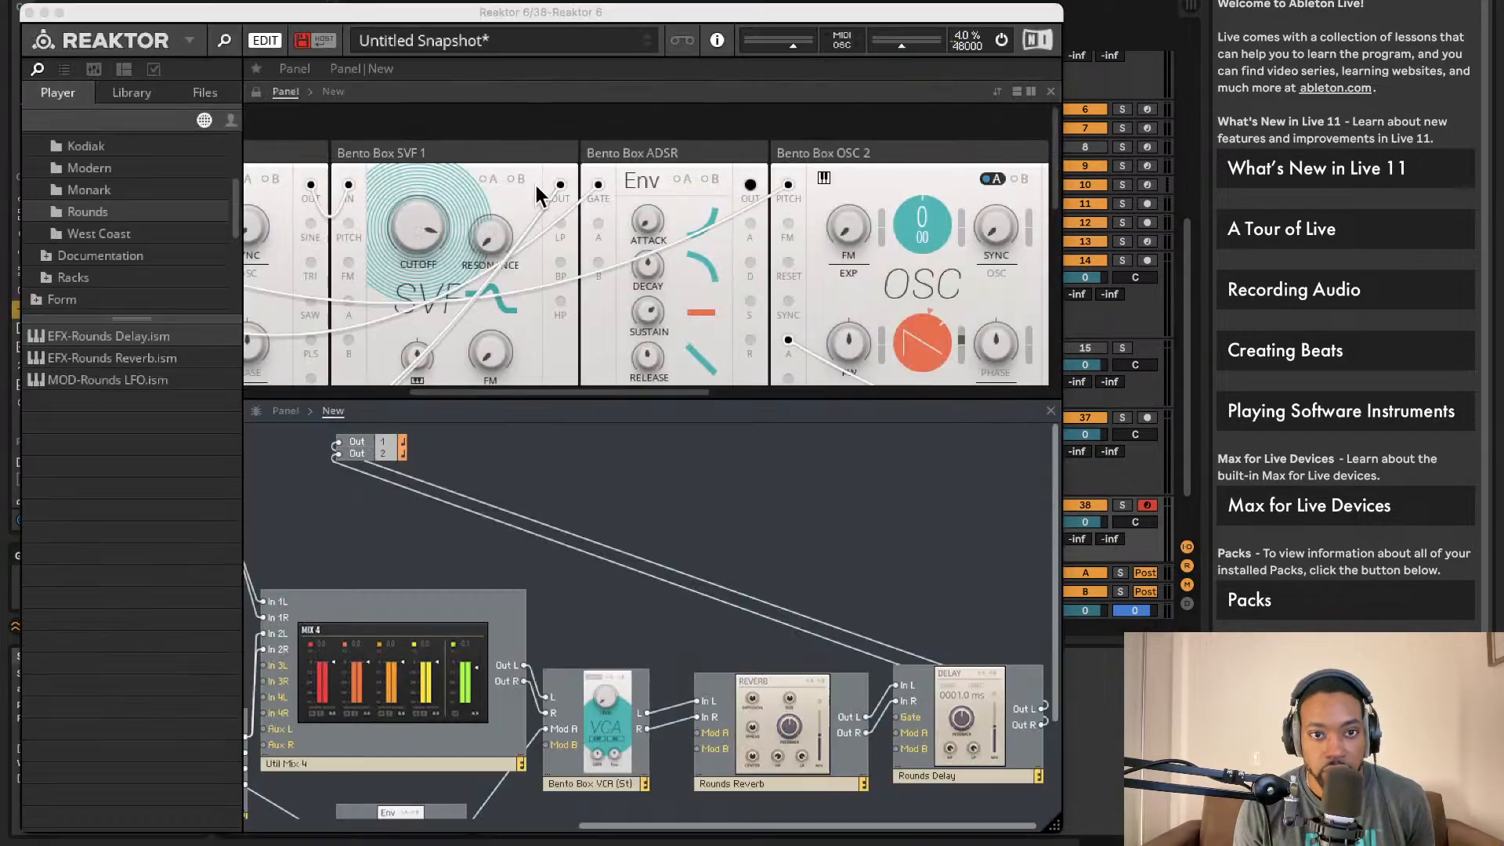
pyautogui.click(191, 40)
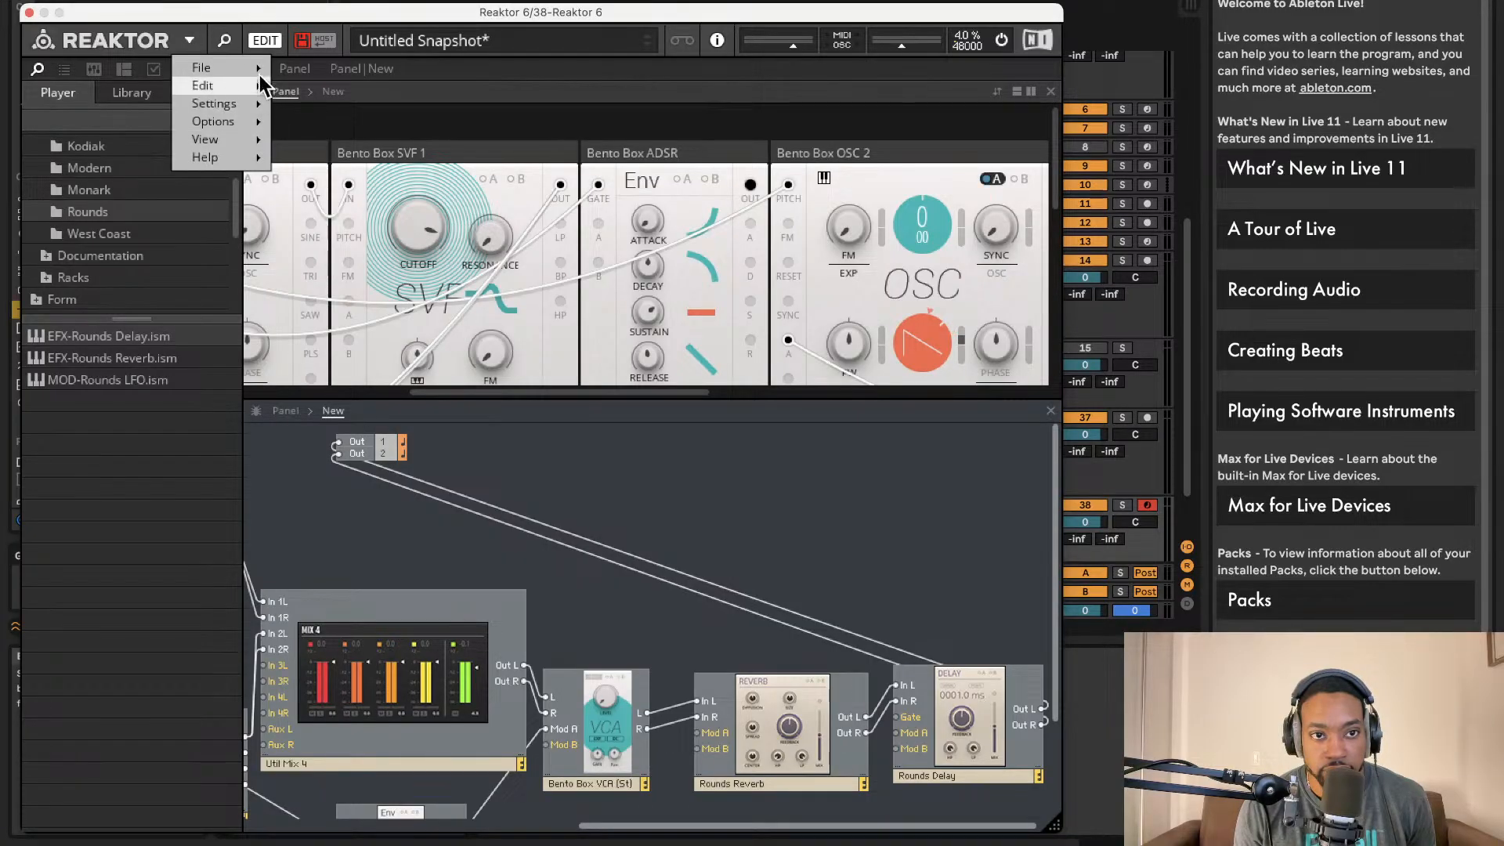
pyautogui.moveTo(249, 72)
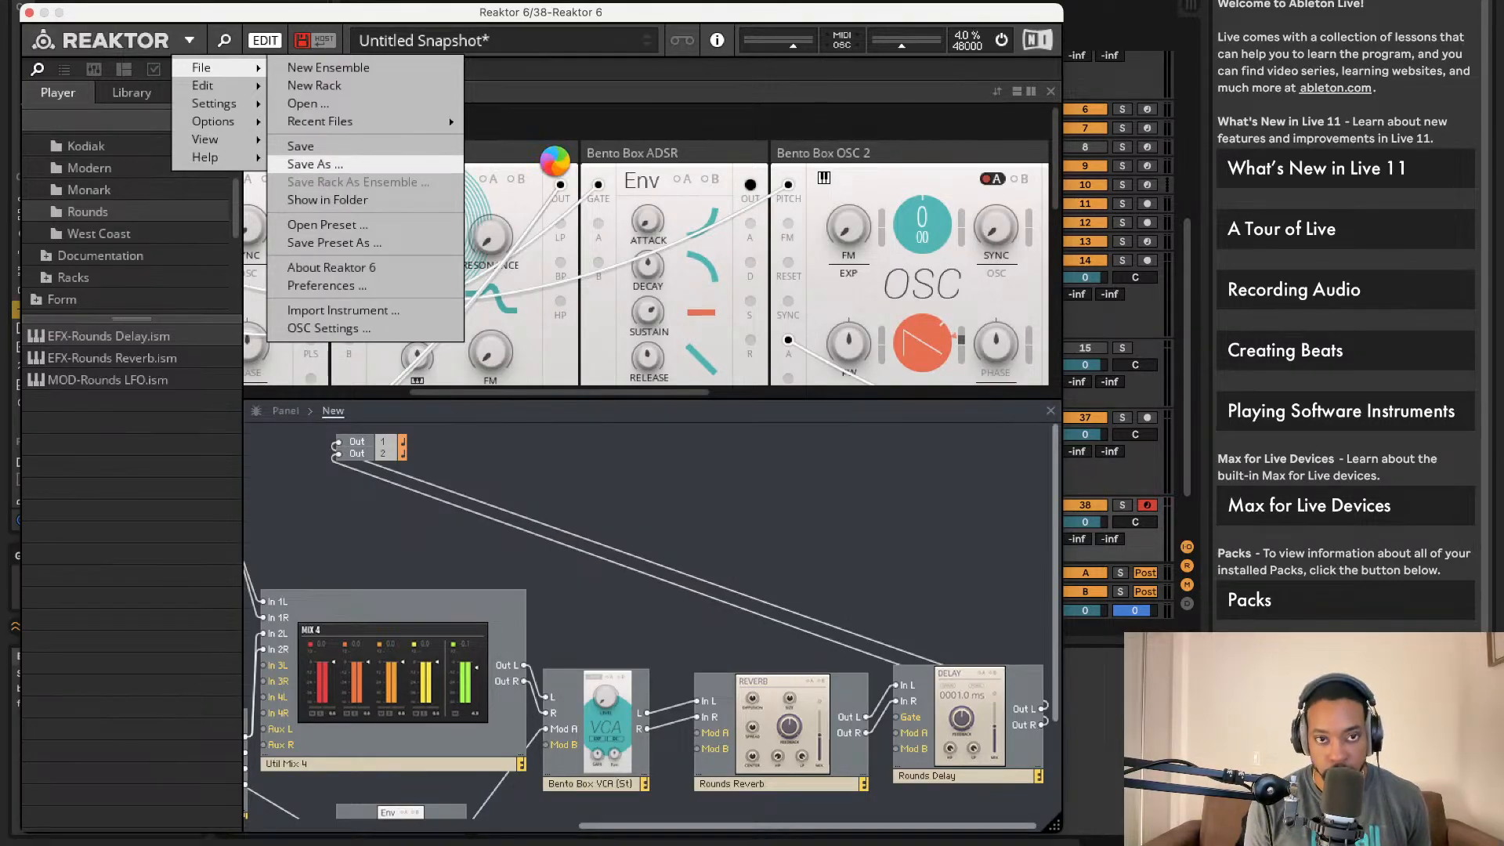
pyautogui.write('A')
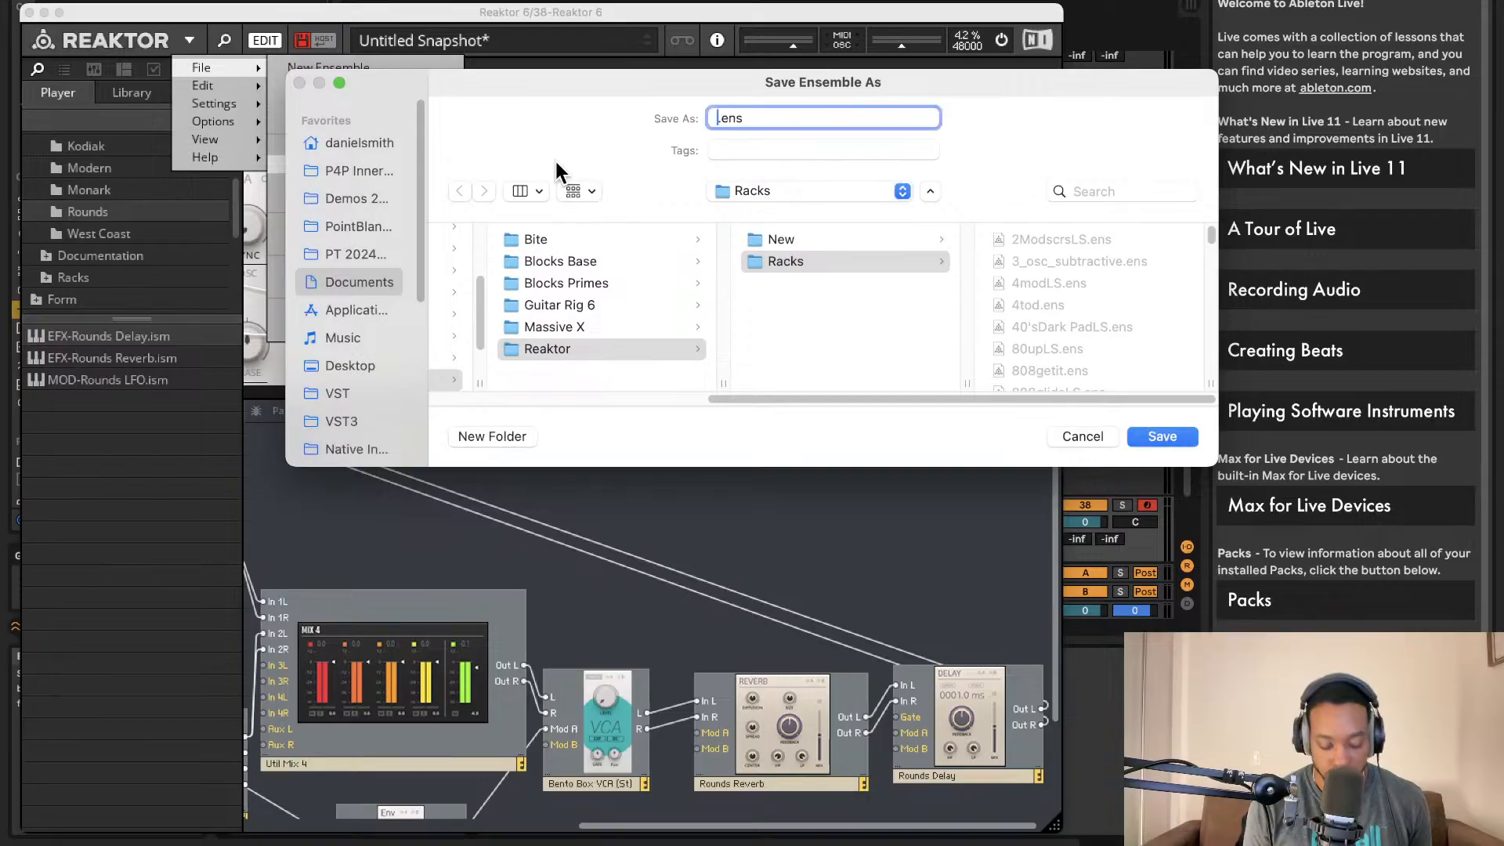
pyautogui.write('rptyLS')
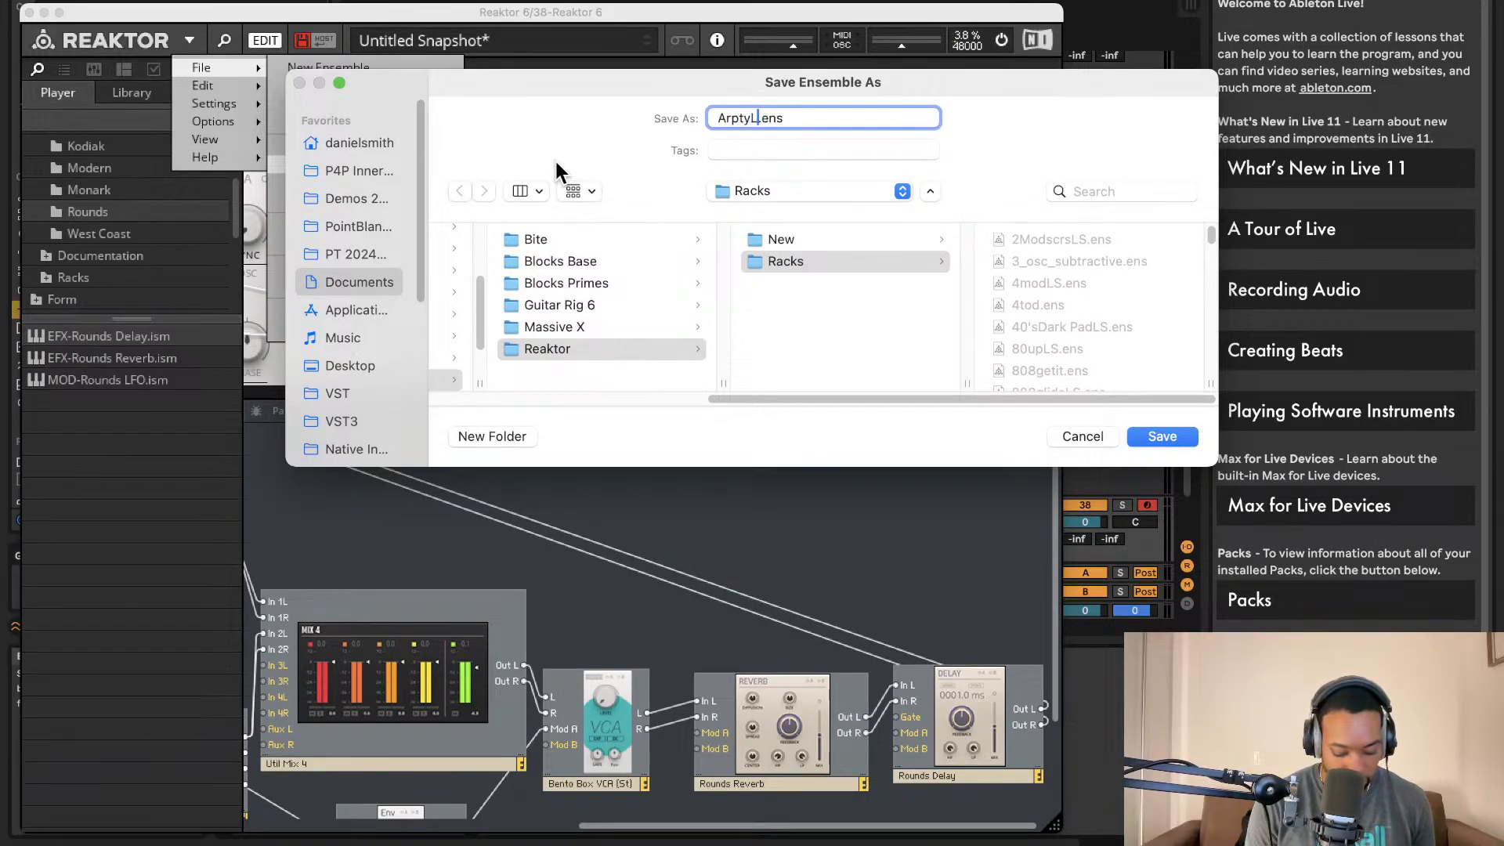
pyautogui.click(1163, 437)
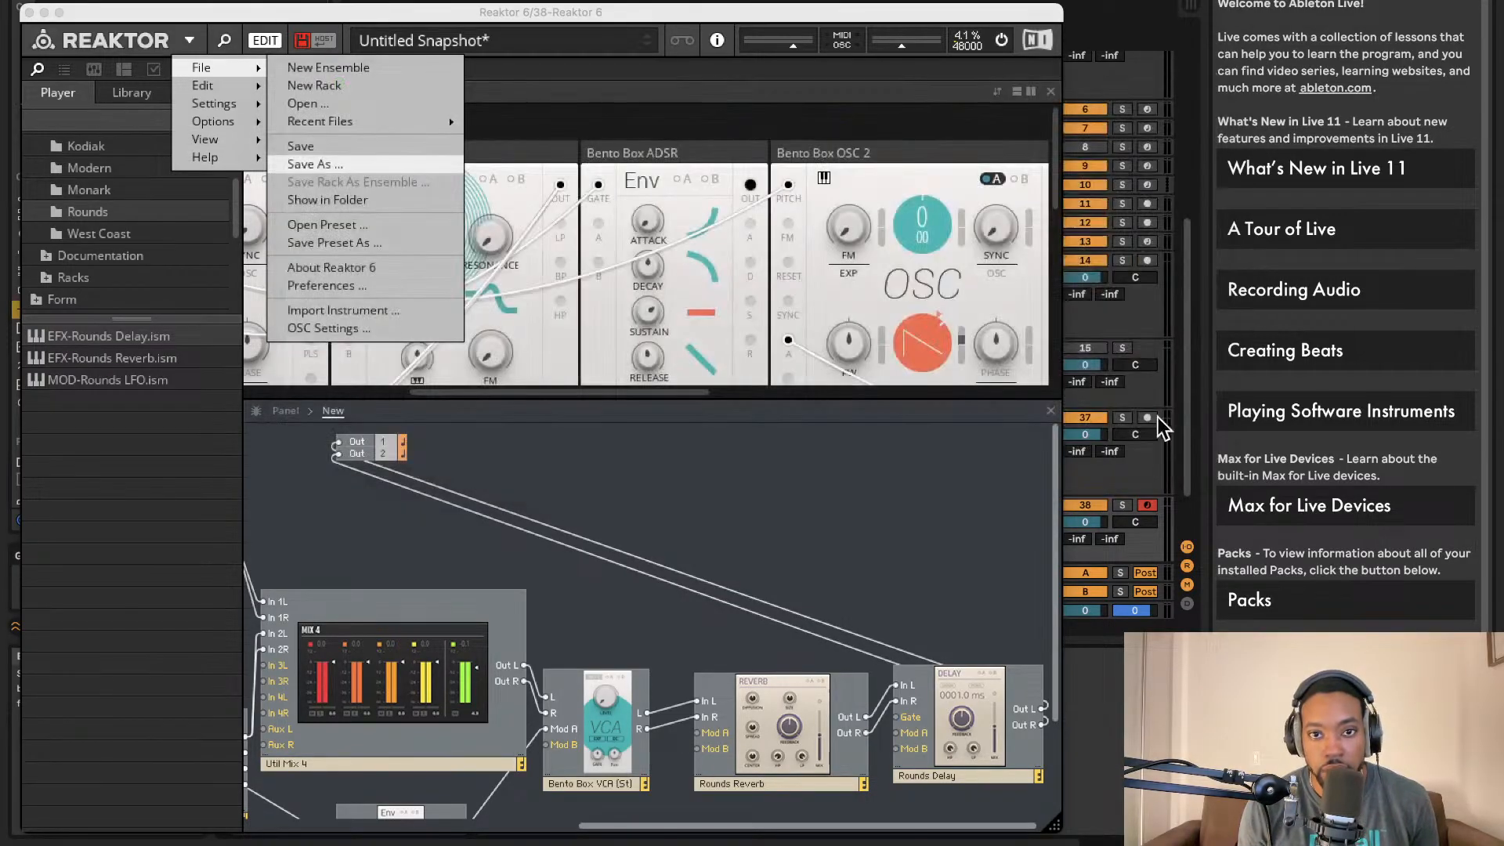
pyautogui.click(29, 12)
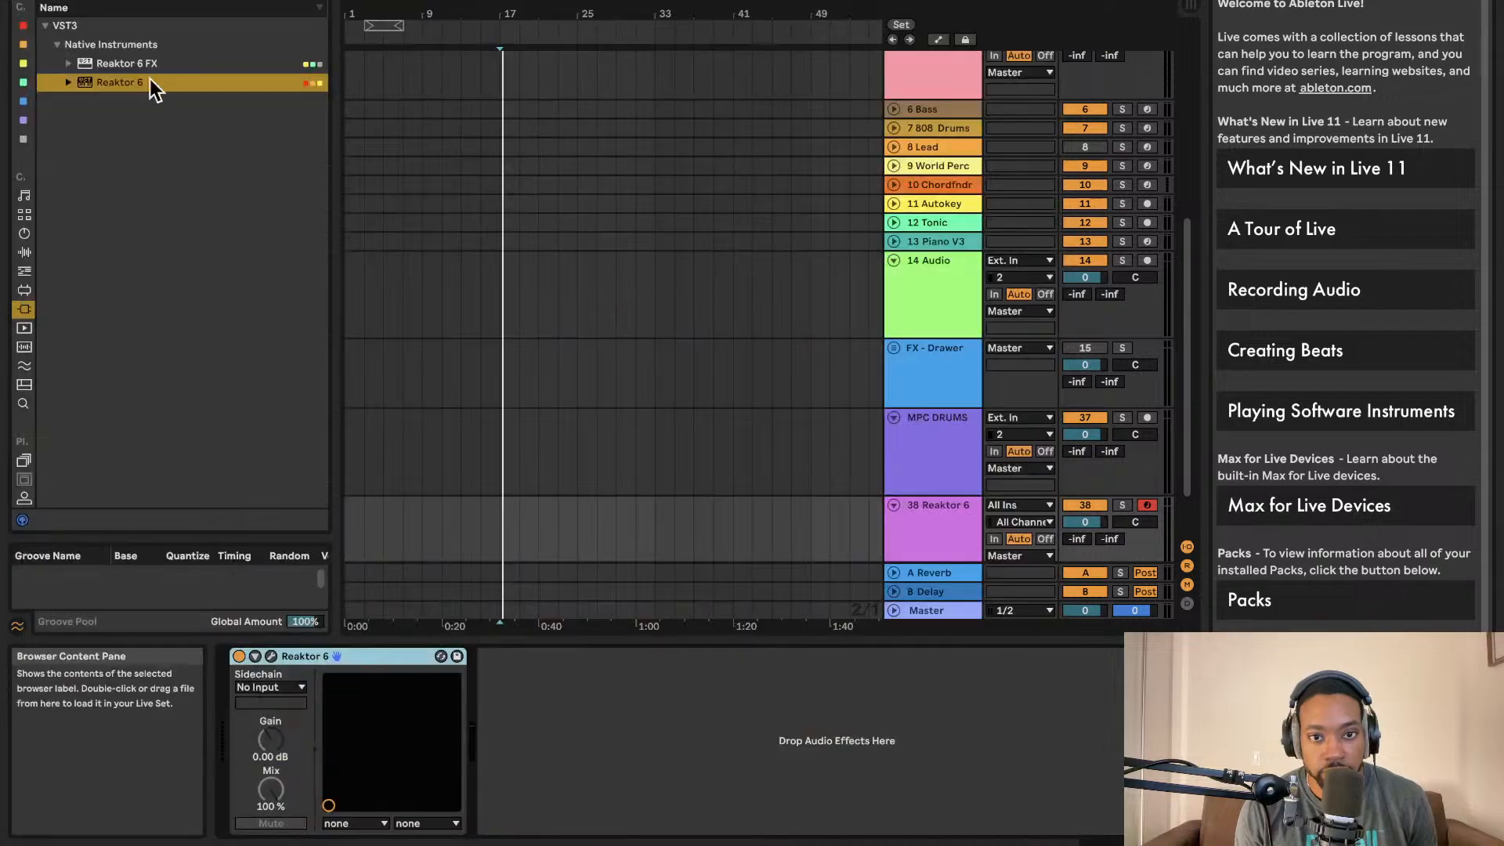
pyautogui.click(268, 657)
pyautogui.scroll(-3, 581, 456)
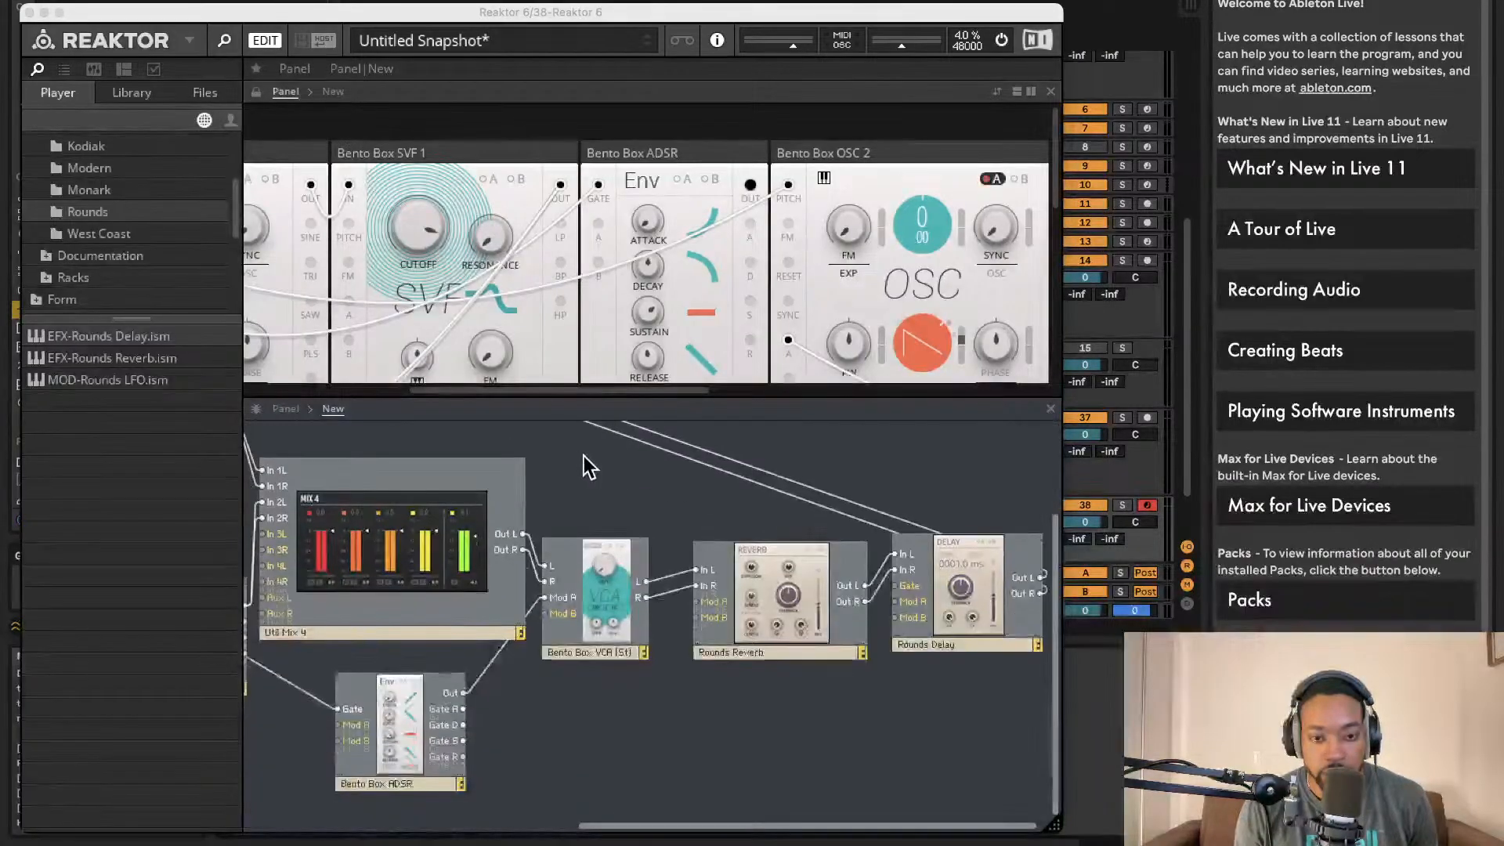
pyautogui.hscroll(-10, 585, 445)
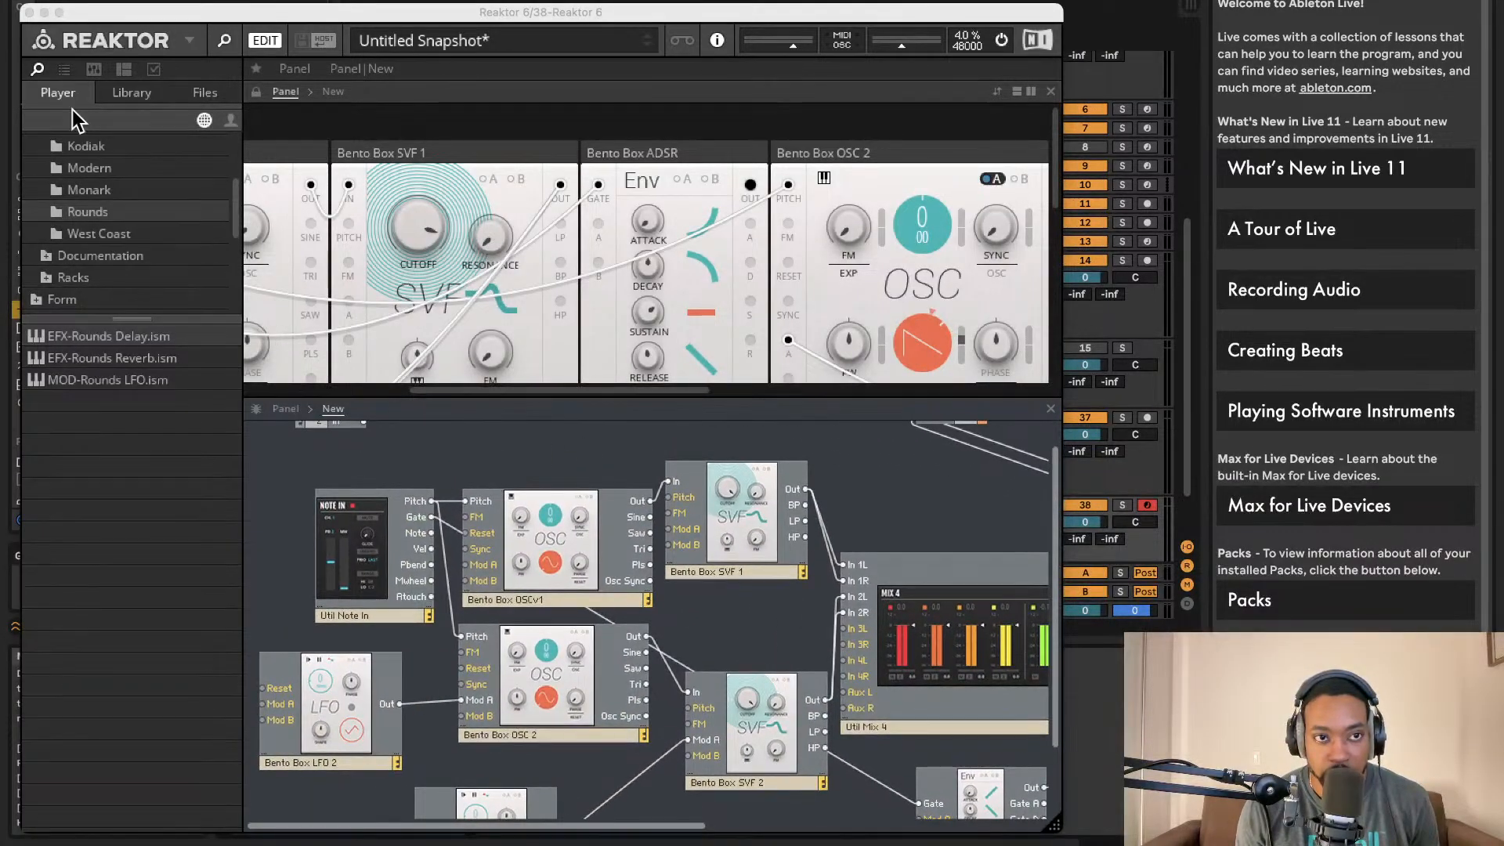
pyautogui.click(29, 13)
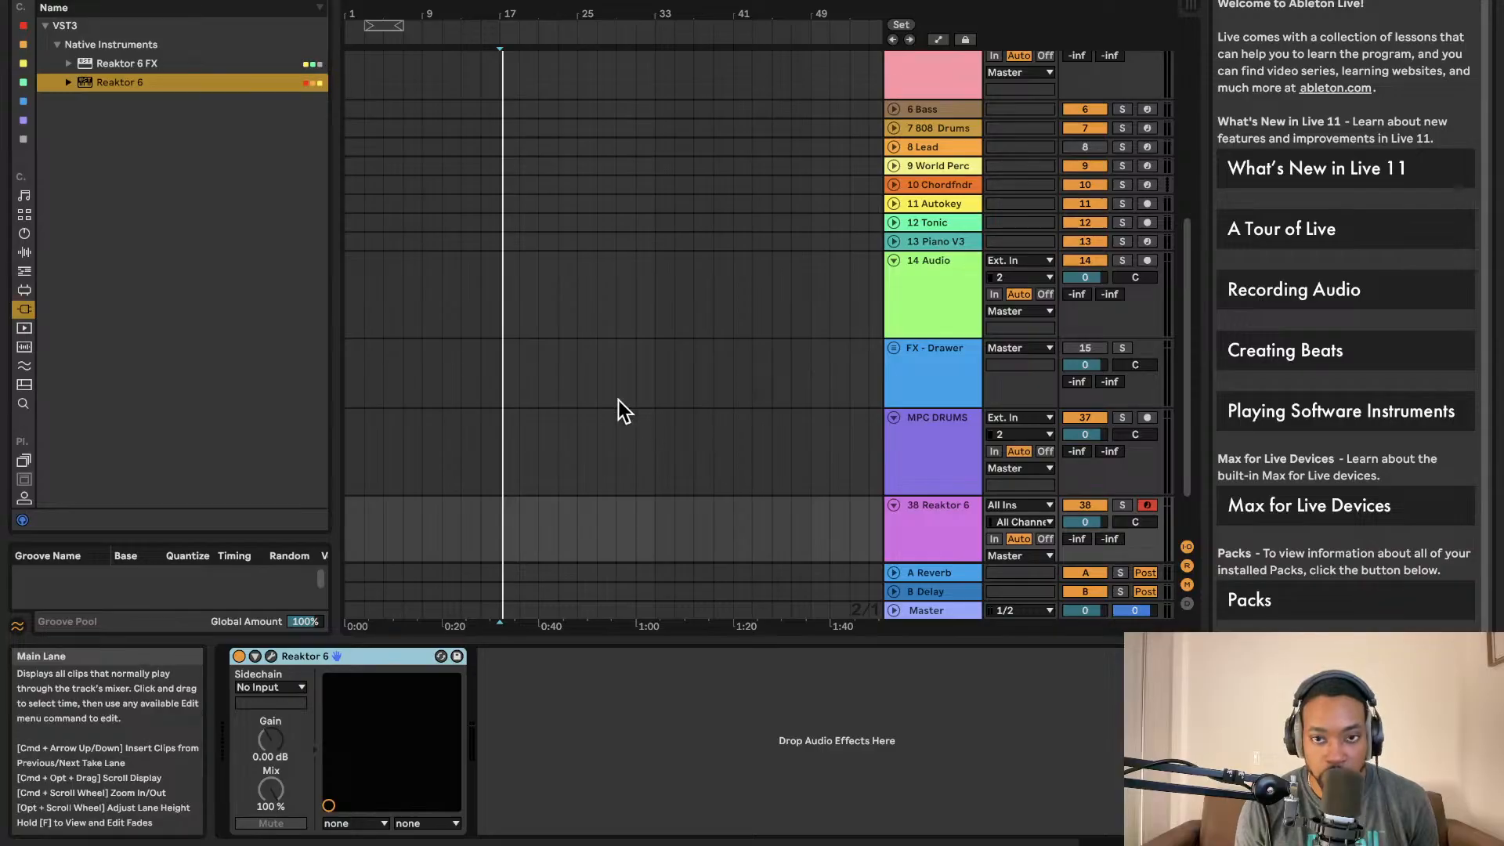
# - Select the captured MIDI clip on the Reaktor 6 track in Live's arrangement
pyautogui.scroll(-3, 674, 443)
pyautogui.hscroll(10, 658, 439)
pyautogui.scroll(-3, 637, 432)
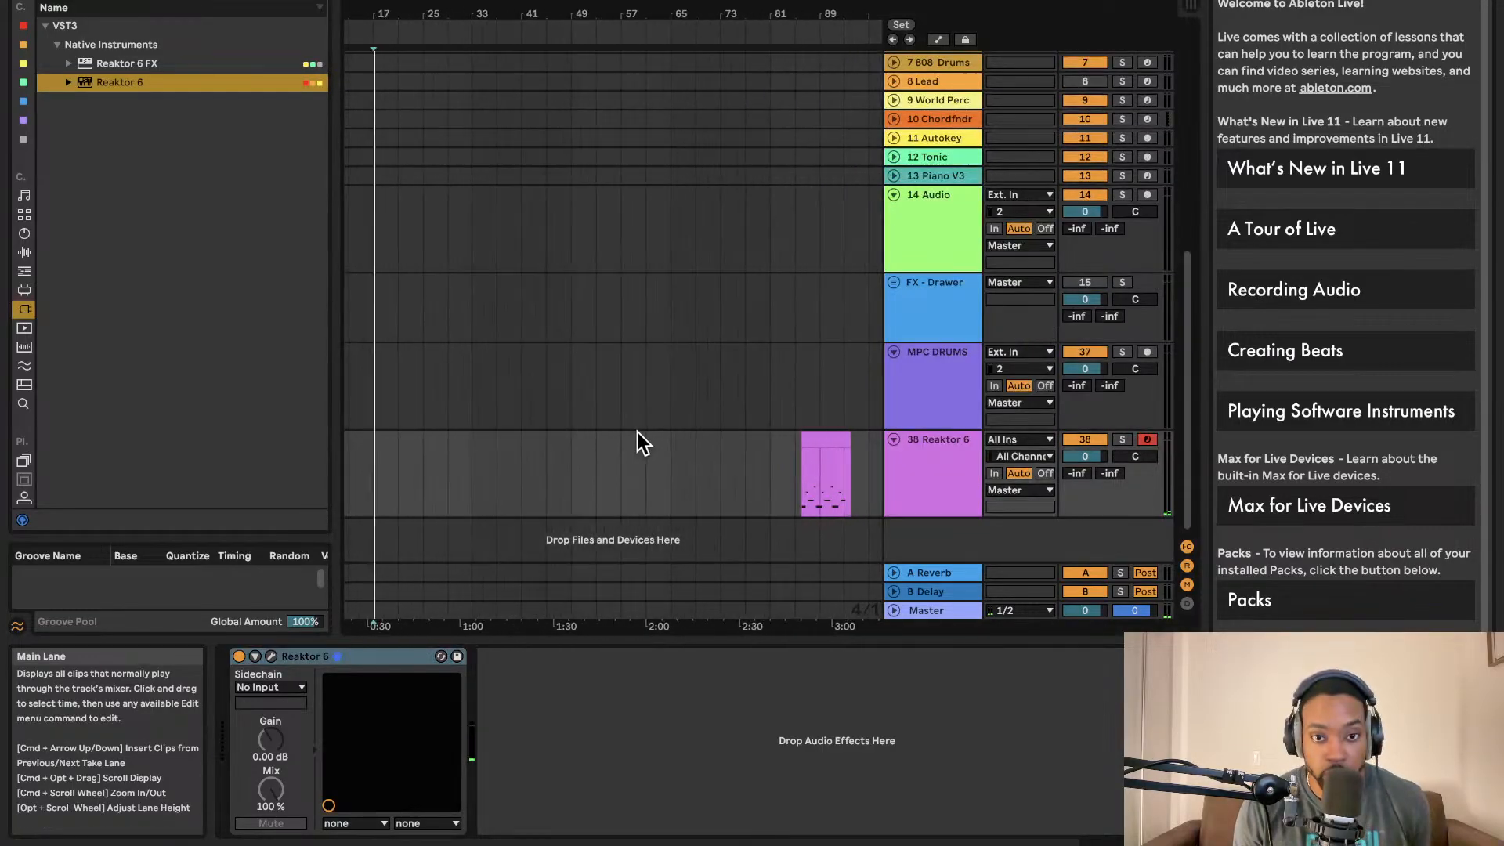
pyautogui.click(819, 438)
pyautogui.scroll(5, 819, 438)
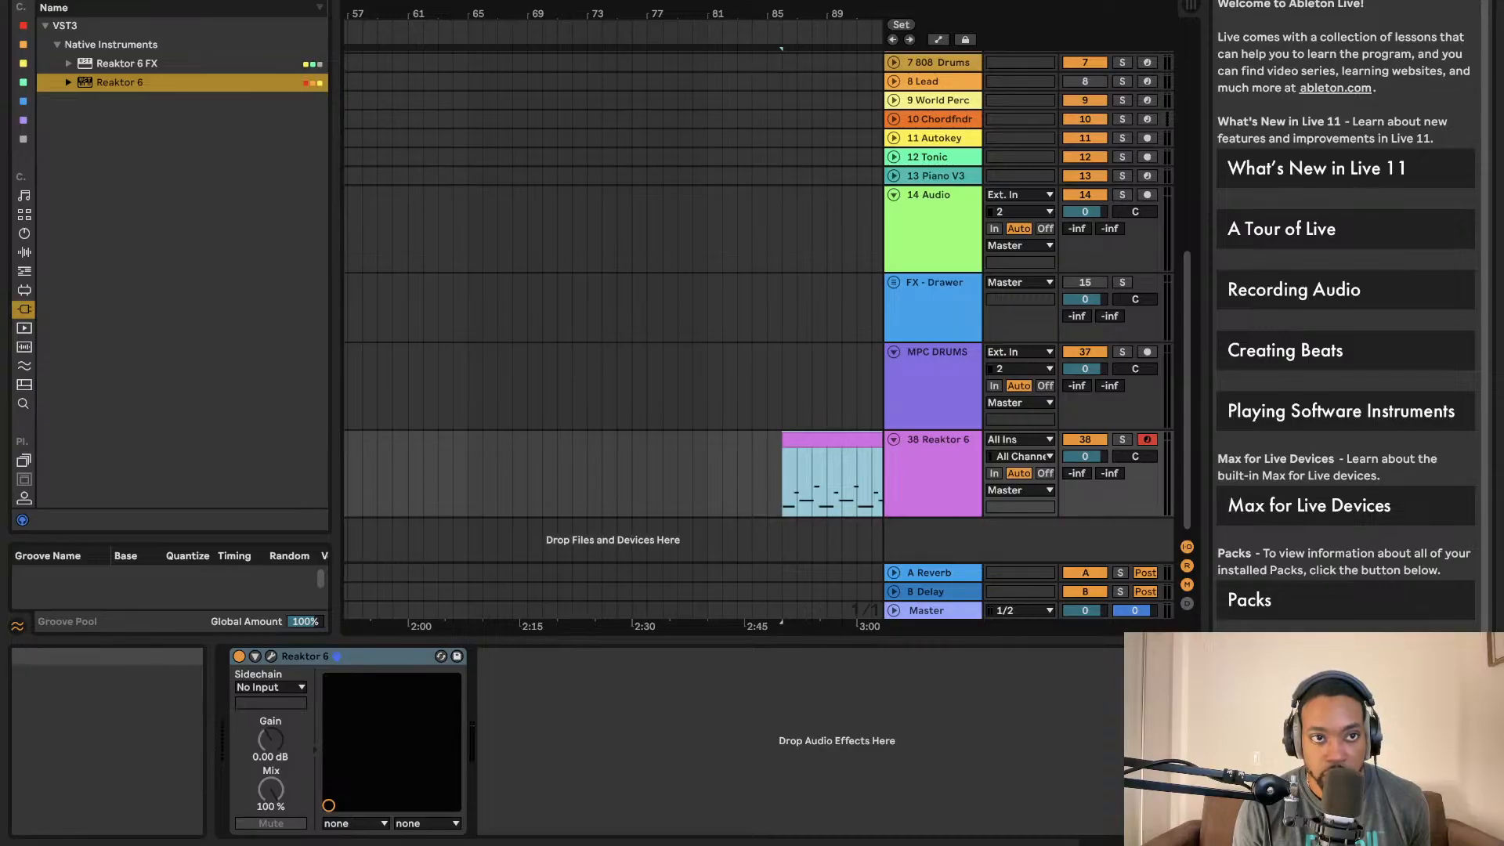
# - Set Live's preview/cue volume to -23.4 dB in the Session mixer and return to the arrangement
pyautogui.press('Tab')
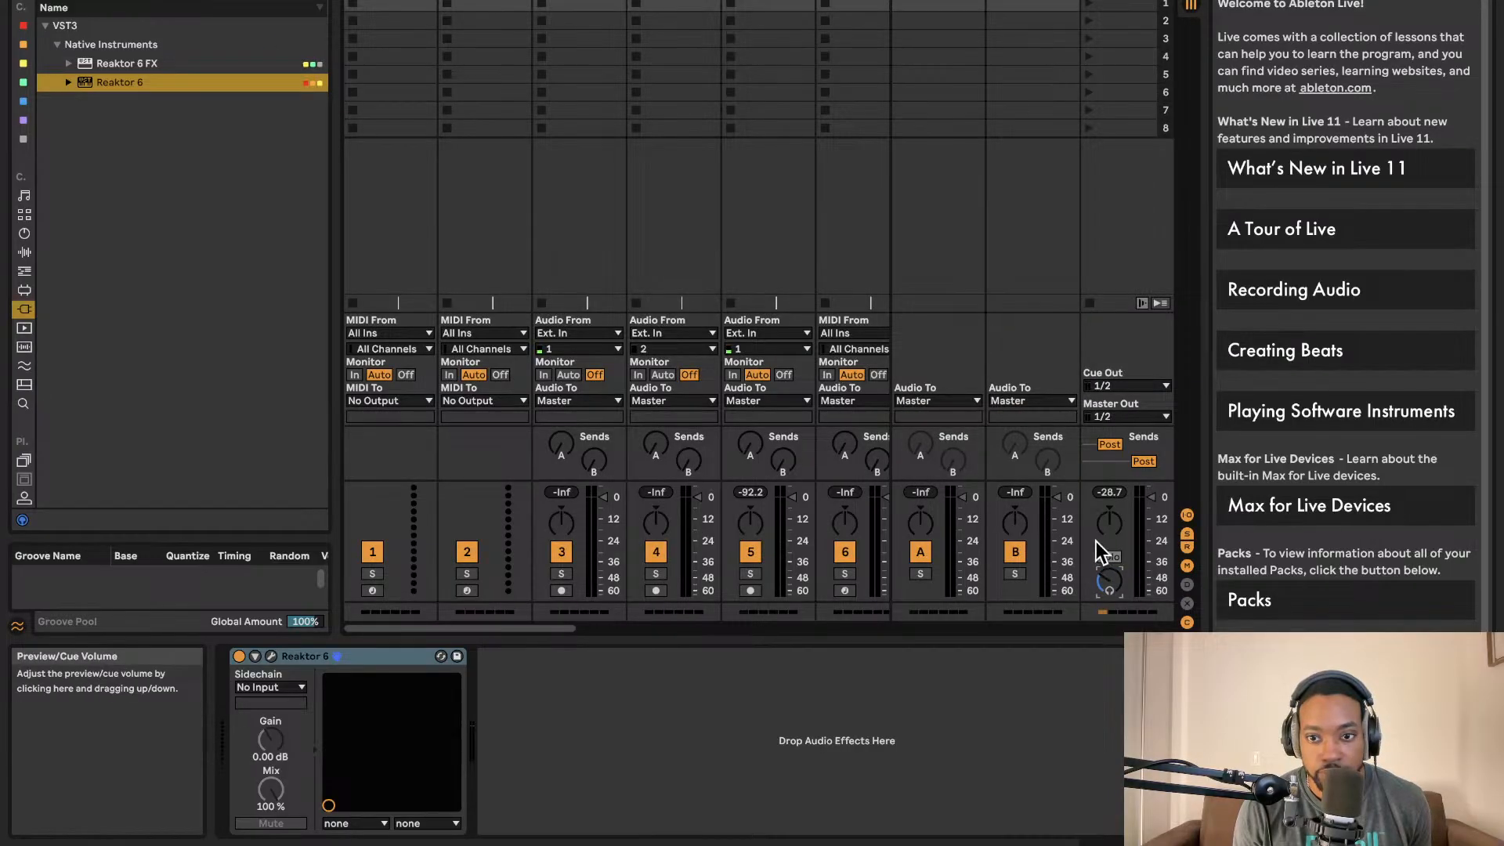
pyautogui.press('Tab')
# - Play the captured MIDI clip back with the arrangement loop set around it, and select the Reaktor 6 track
pyautogui.scroll(3, 801, 458)
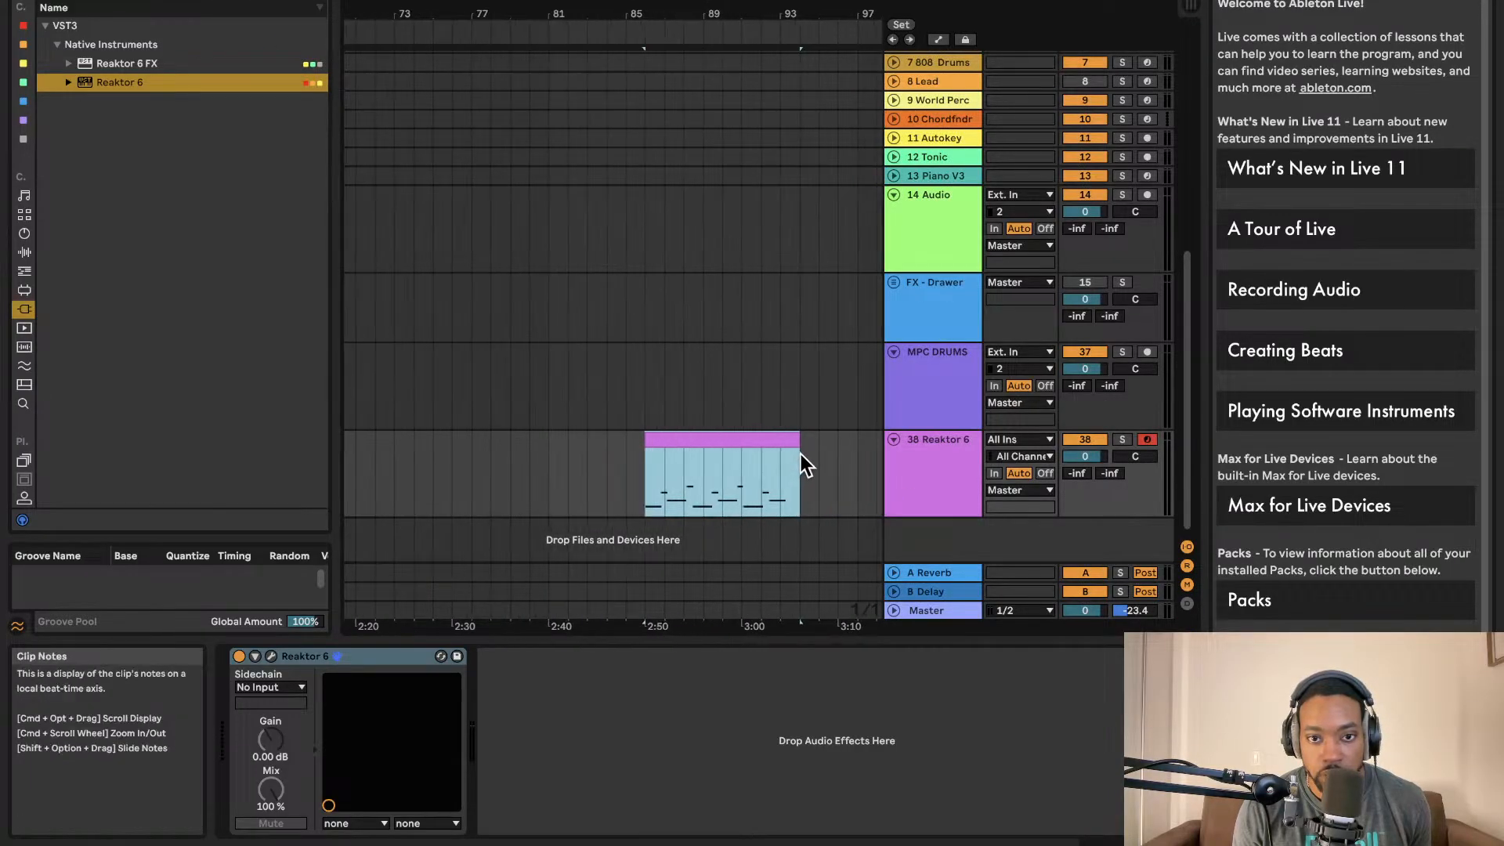
pyautogui.click(688, 438)
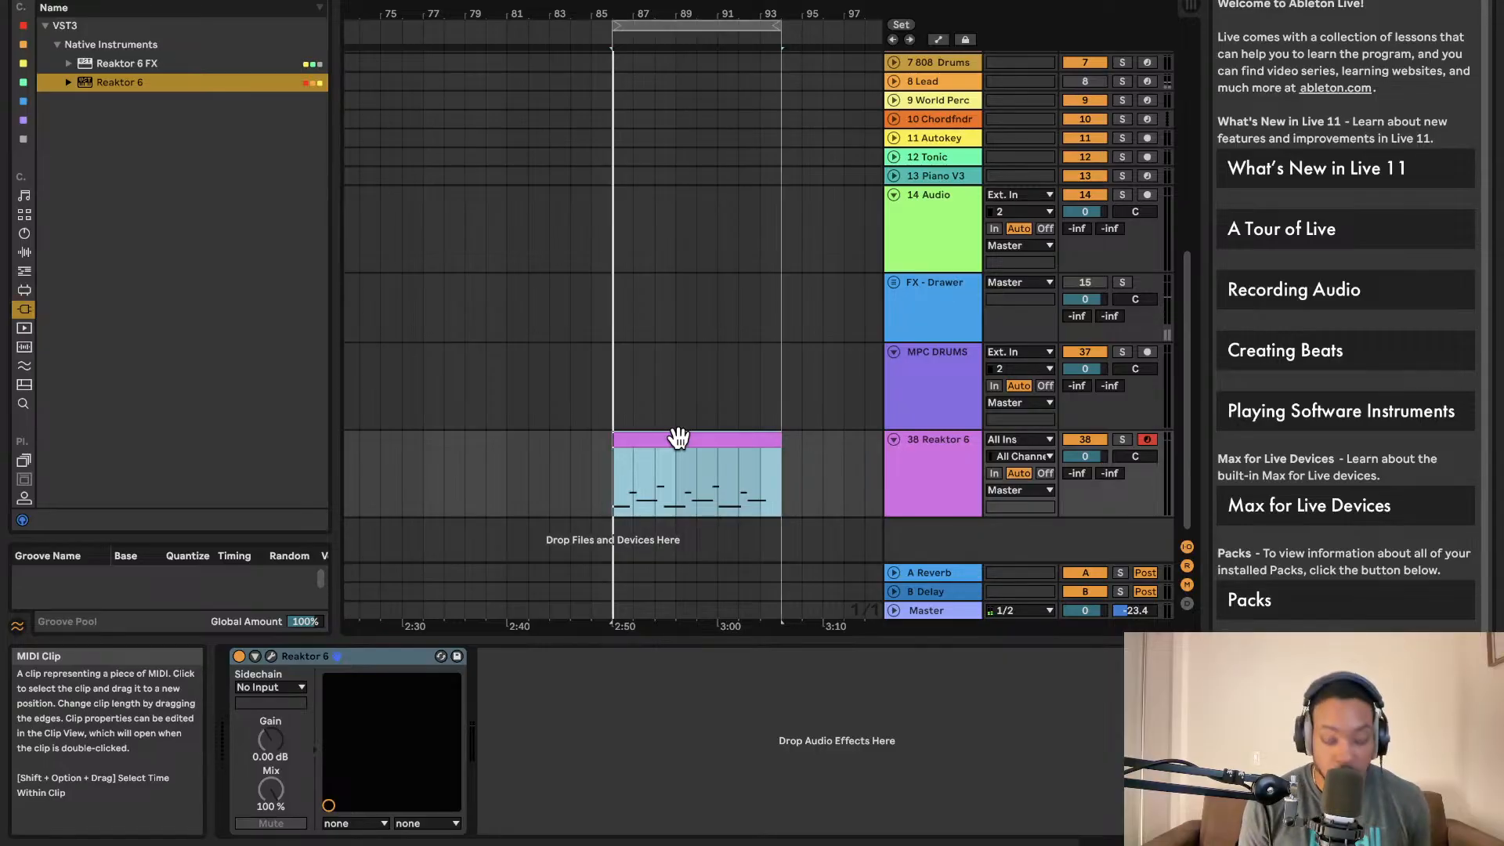
pyautogui.press('space')
pyautogui.press('space')
pyautogui.press('space')
pyautogui.click(912, 499)
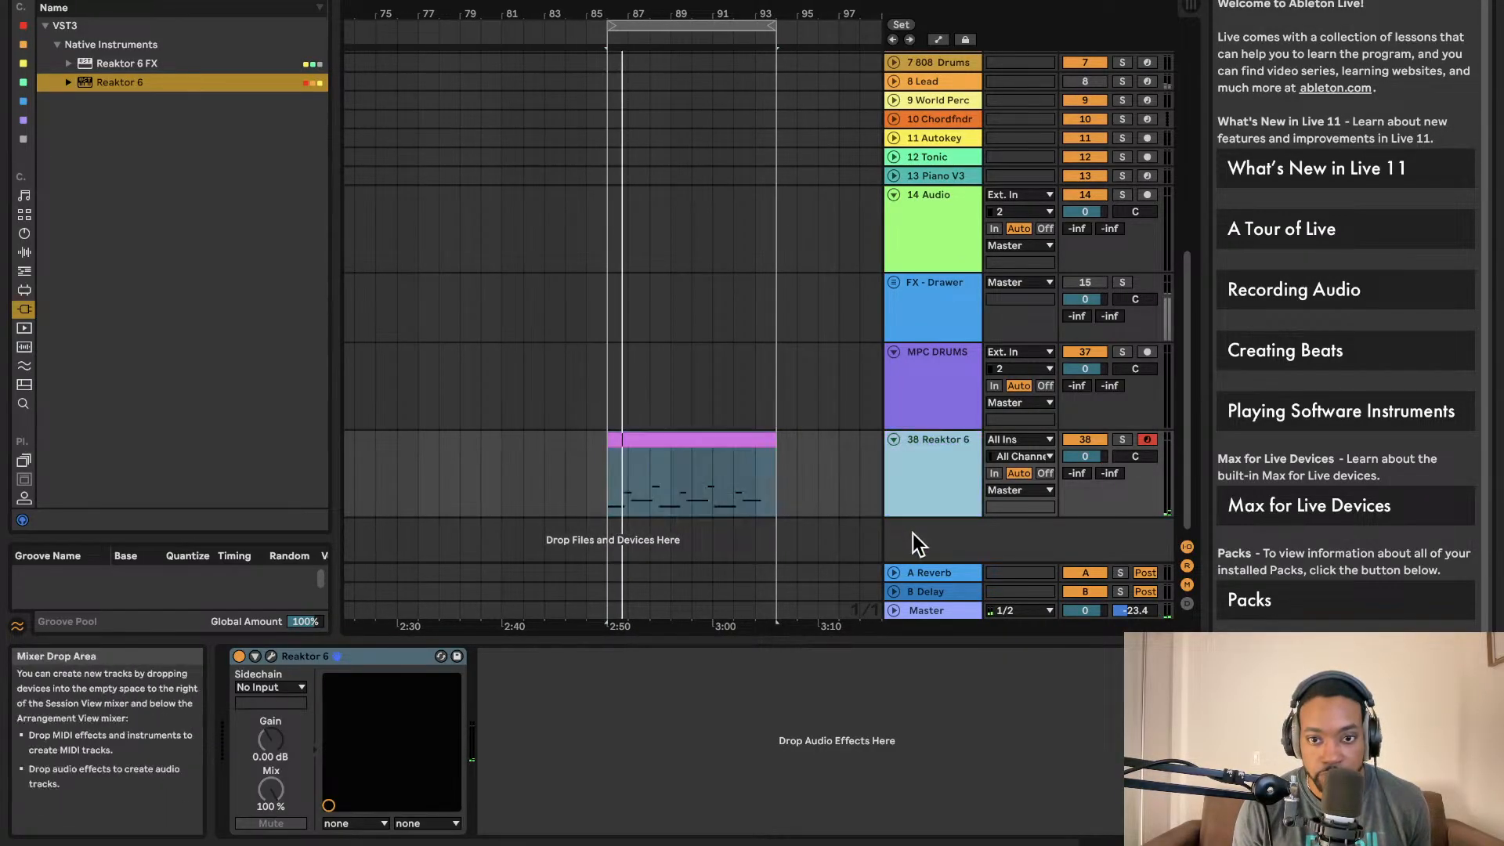
# - Add an audio track below Reaktor 6, arm it for recording, and place the start point at the MIDI clip's beginning
pyautogui.press('super+t')
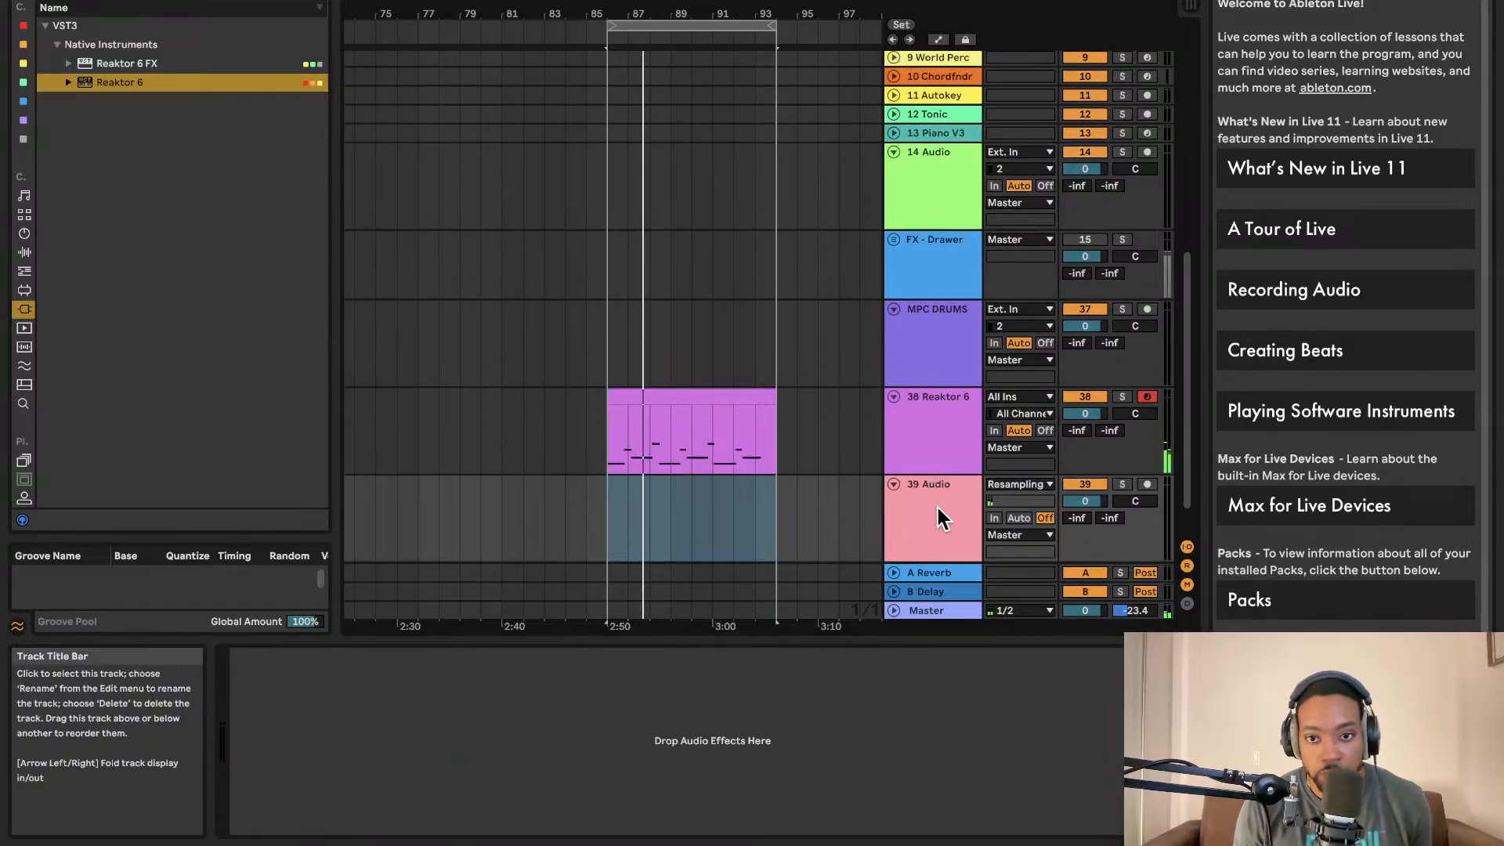
pyautogui.click(611, 508)
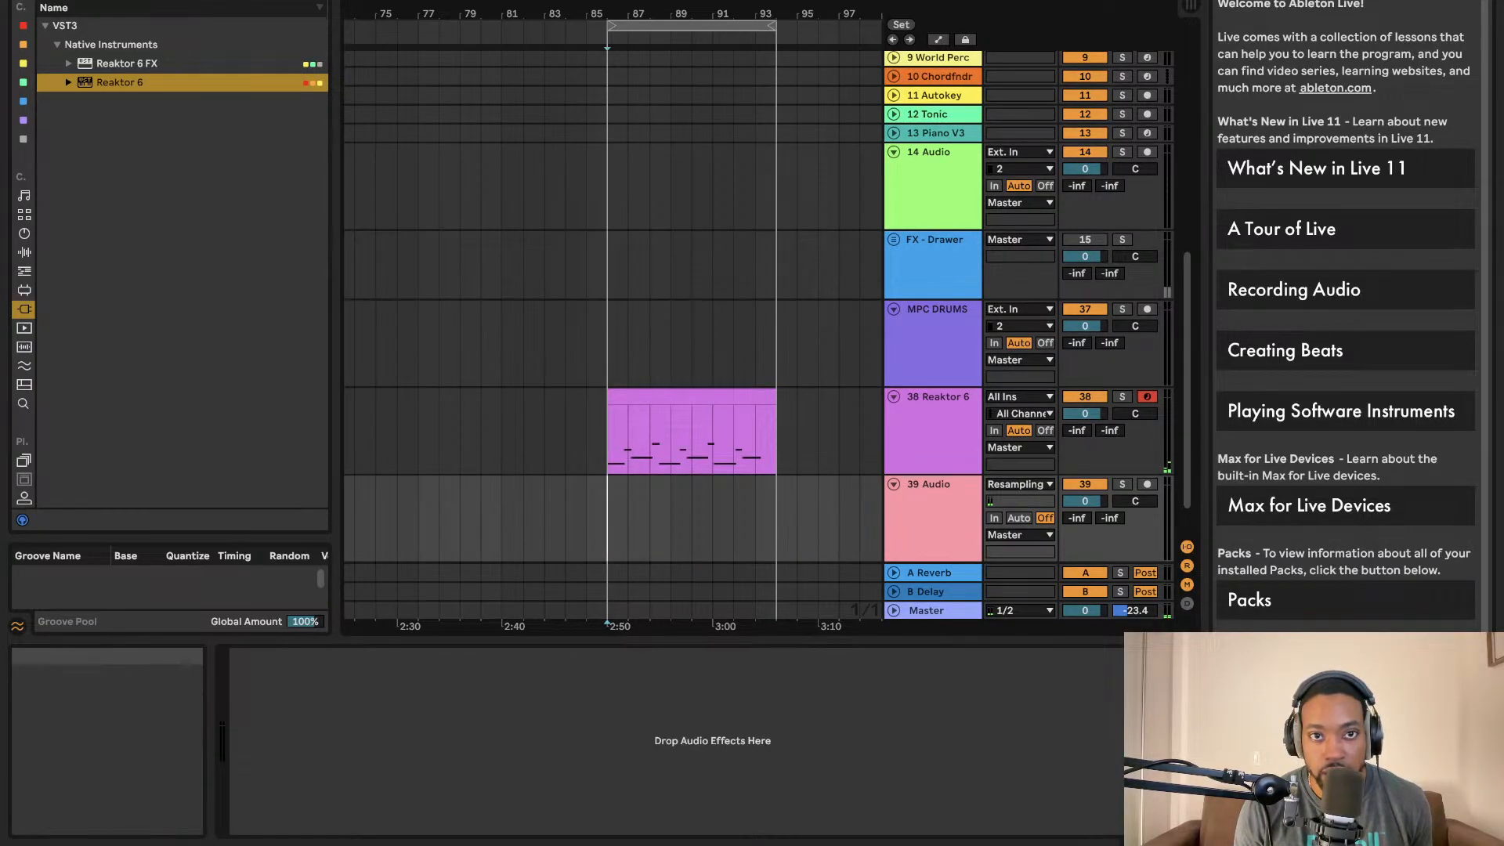
pyautogui.click(1149, 486)
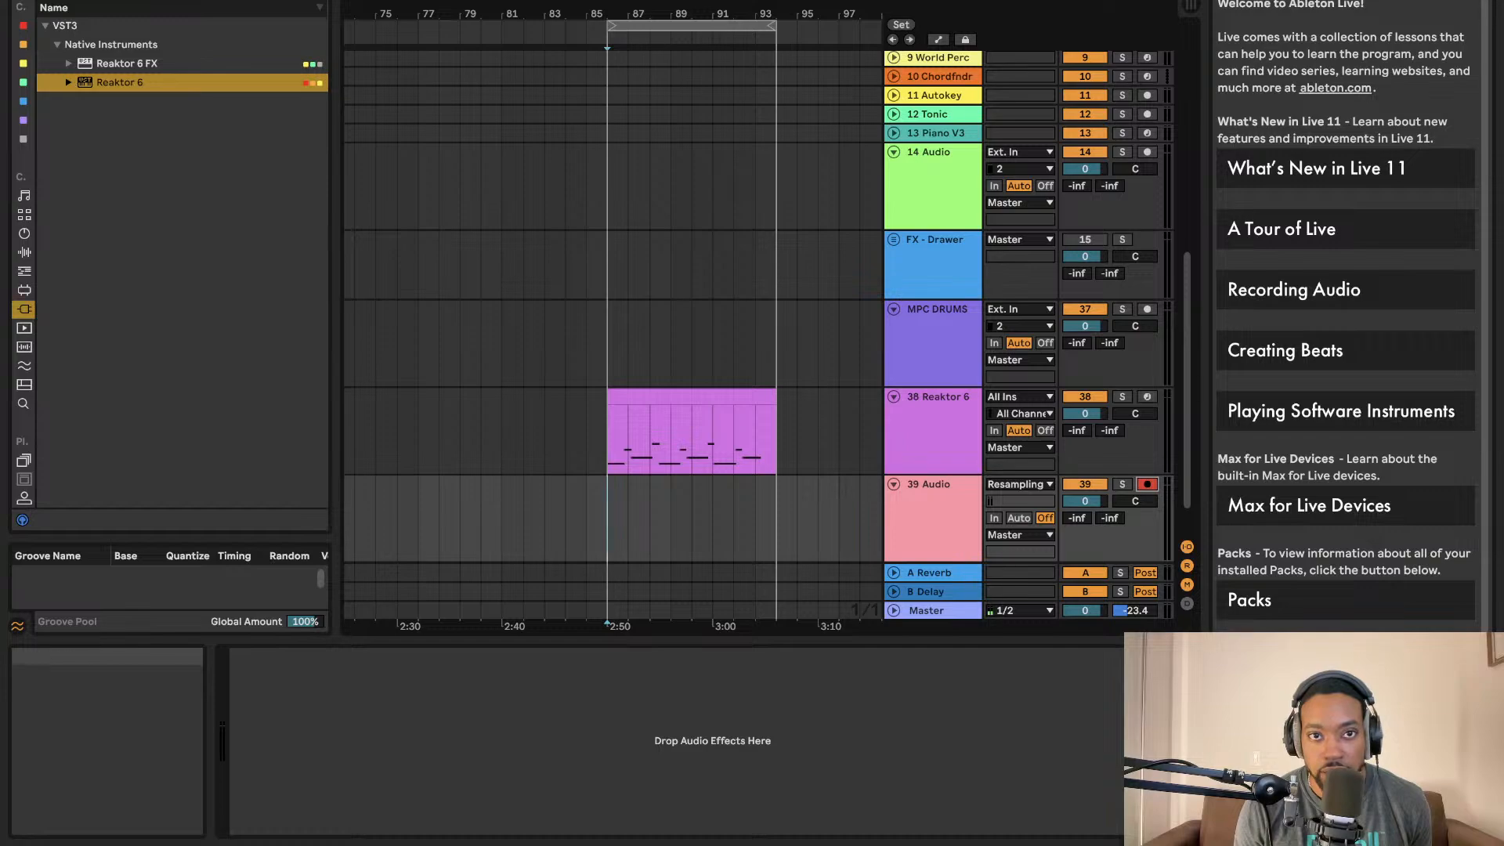
pyautogui.moveTo(689, 14); pyautogui.dragTo(701, 6)
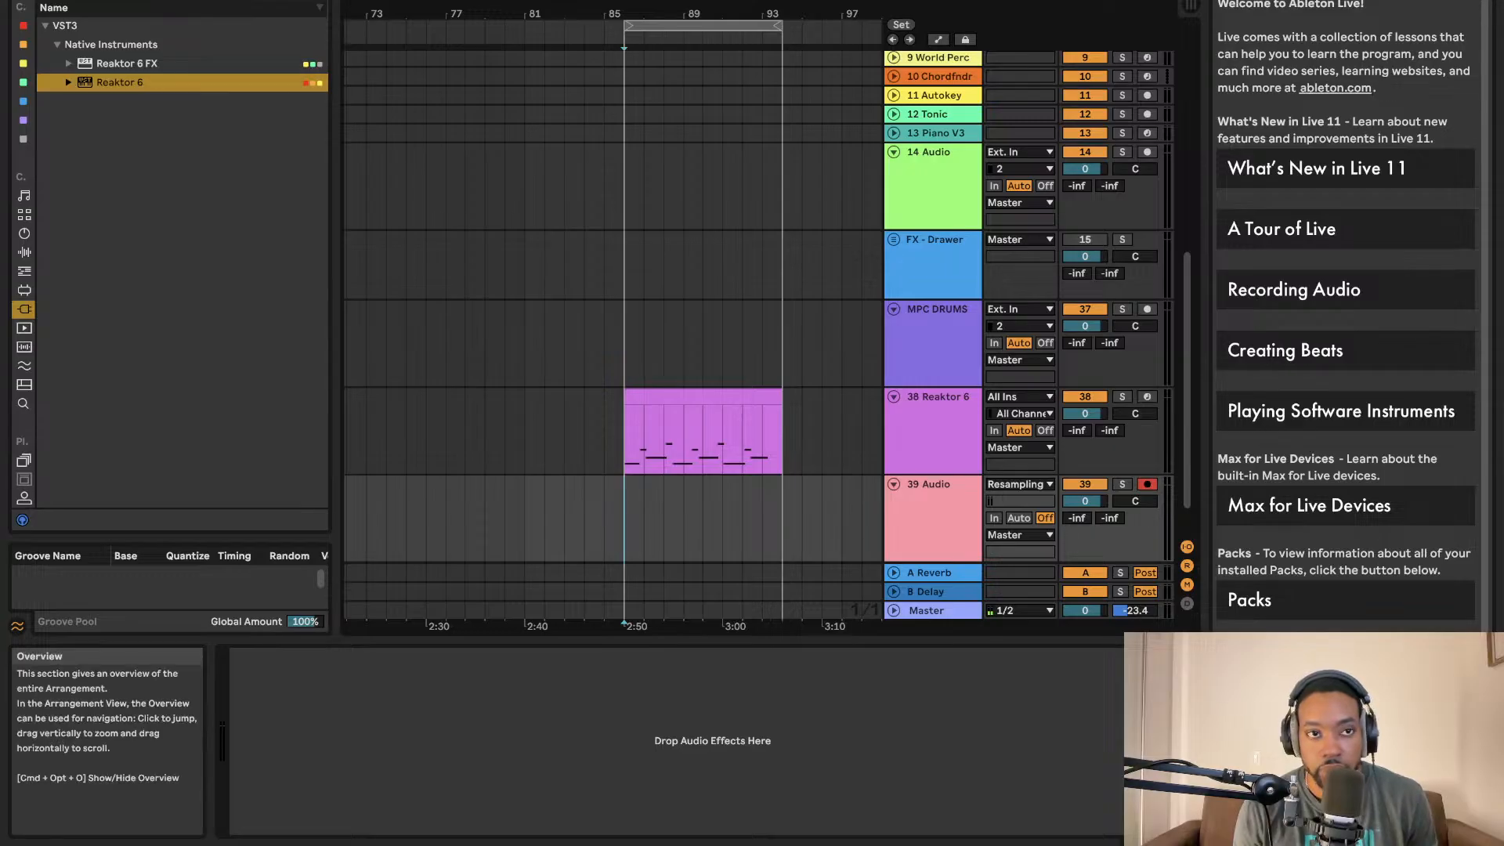
# - Record the Reaktor 6 clip's output onto the new audio track, switching off the arrangement loop before stopping at the clip's end
pyautogui.press('F9')
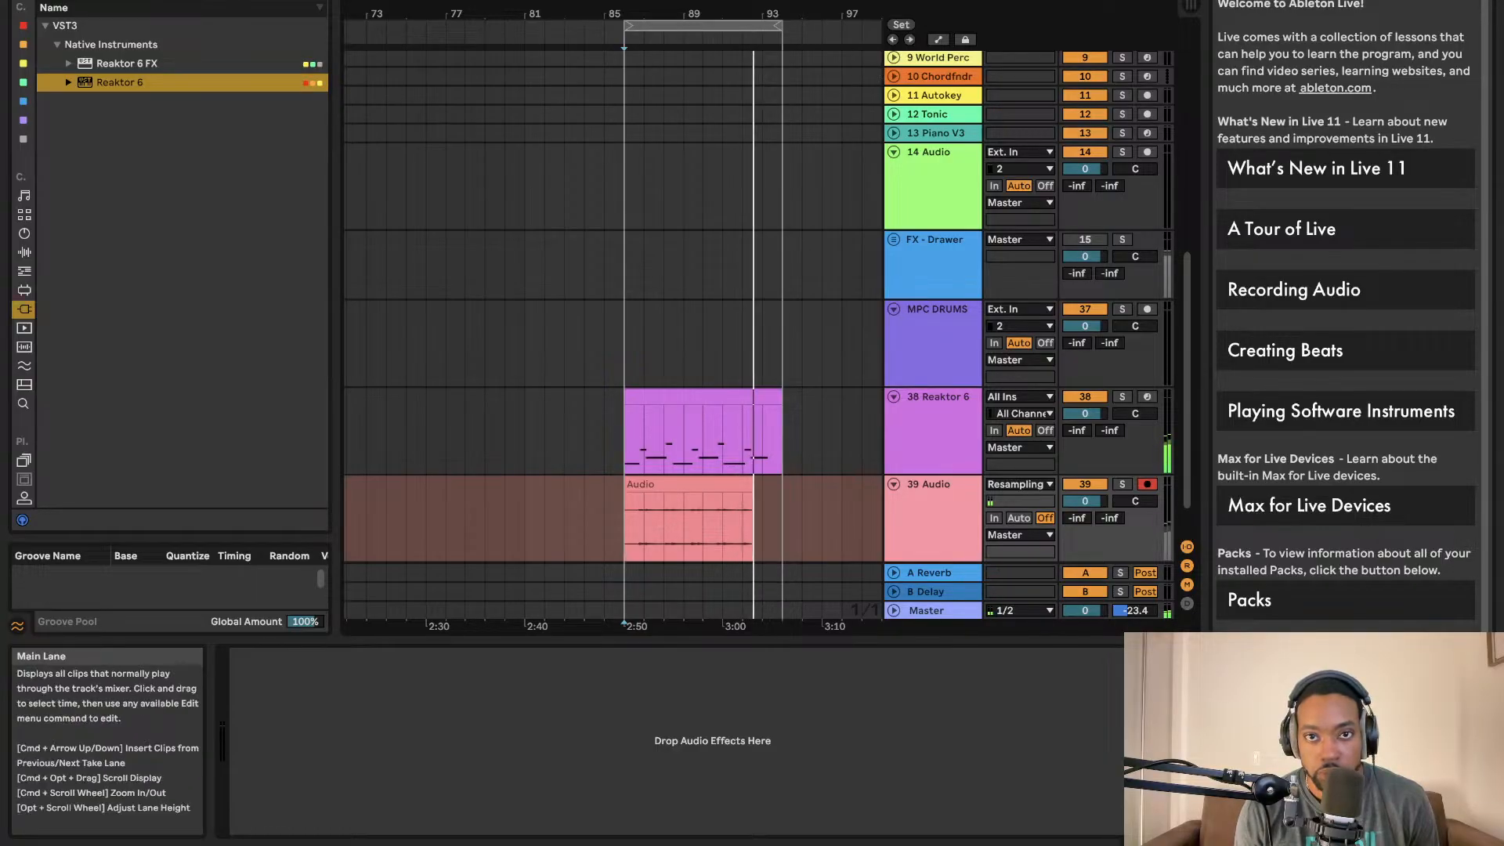
pyautogui.click(889, 0)
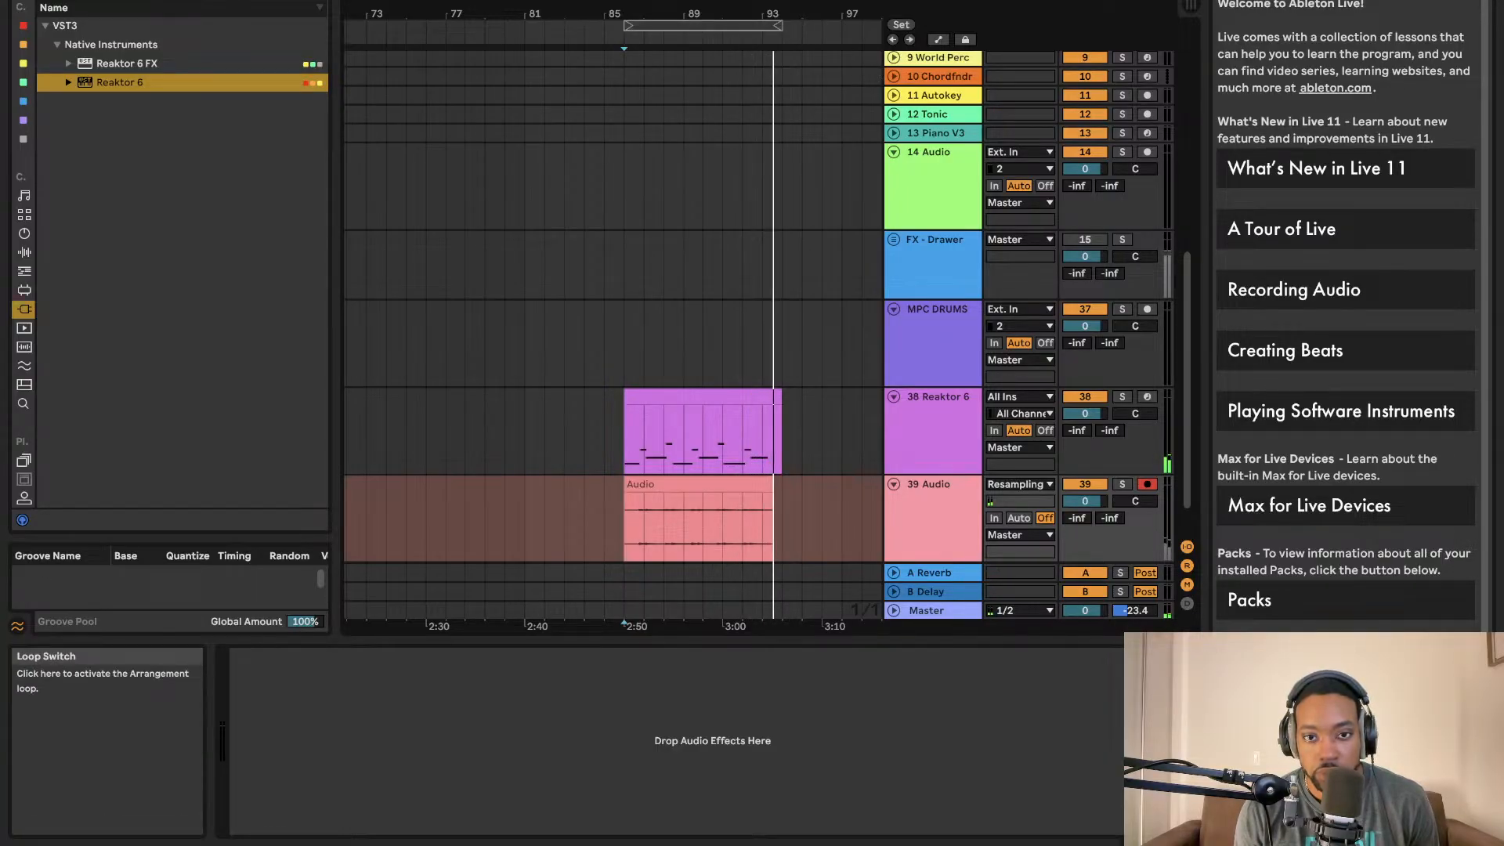
pyautogui.press('space')
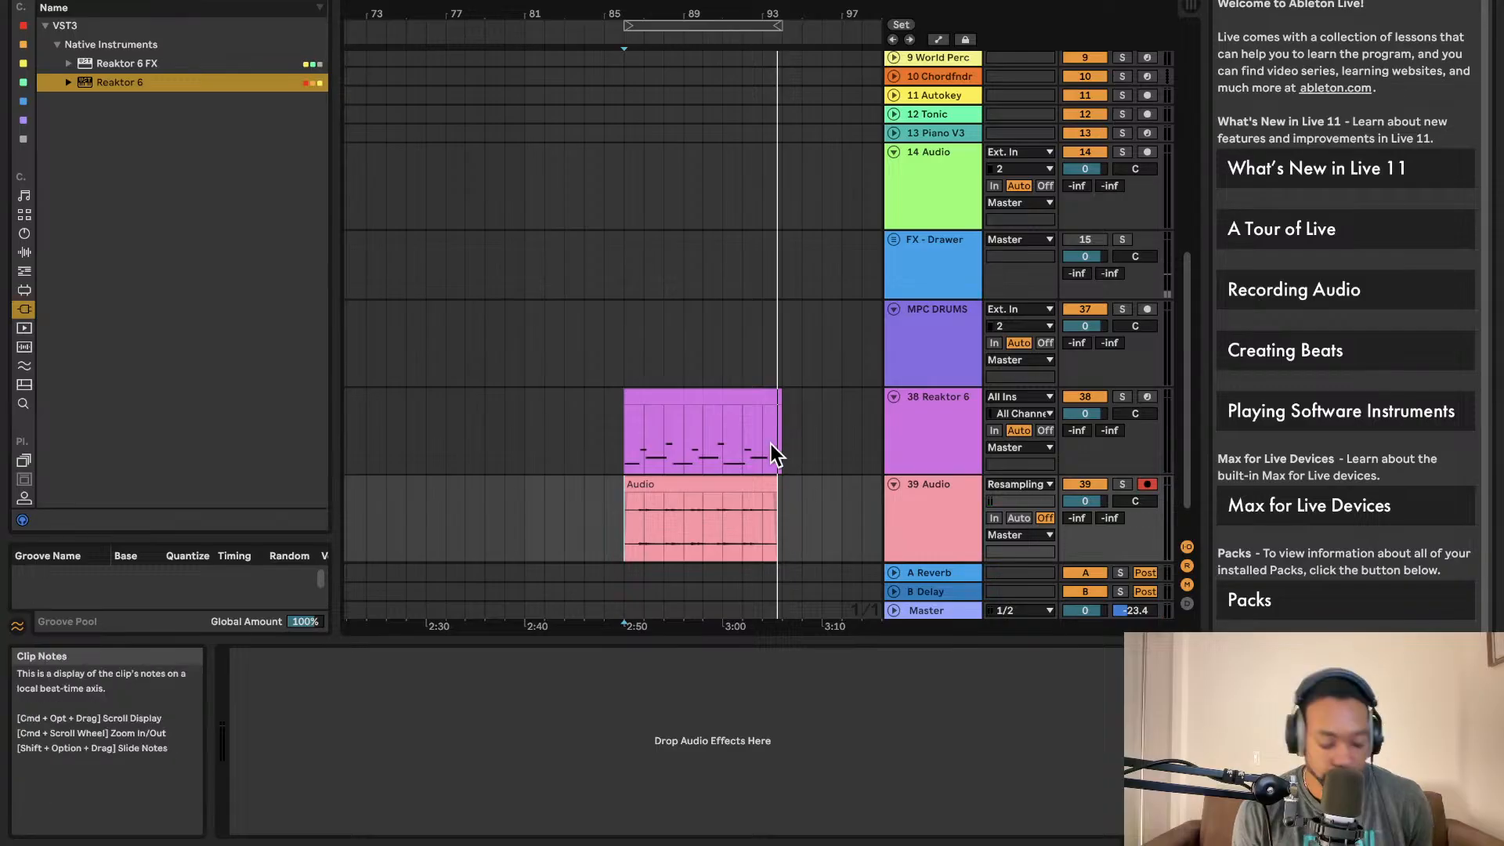
# - Move the Reaktor 6 MIDI clip and the recorded audio clip together to start at bar 87, and play them
pyautogui.scroll(2, 759, 448)
pyautogui.scroll(3, 757, 448)
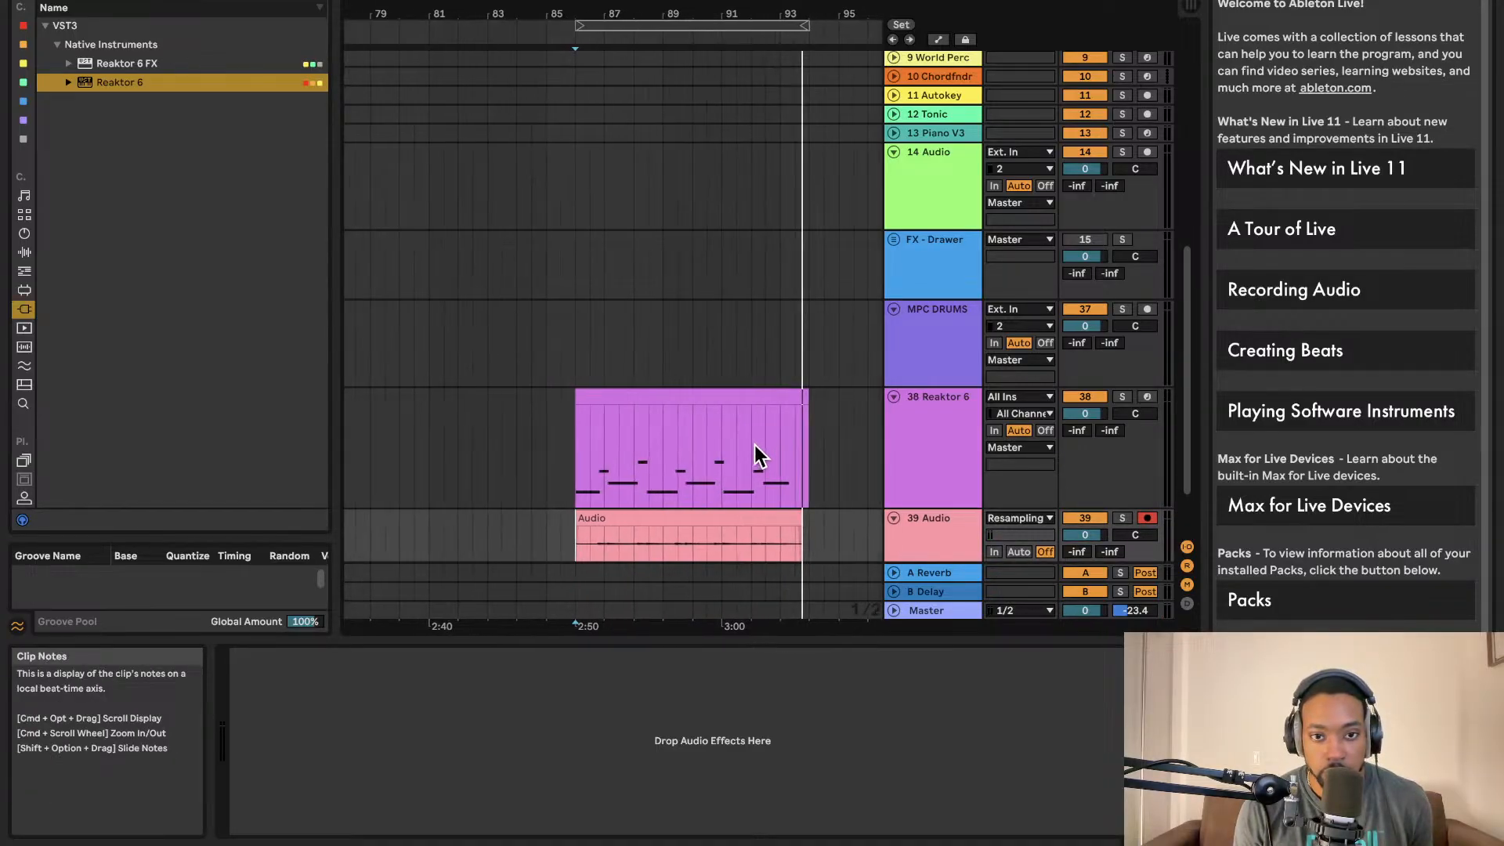
pyautogui.scroll(-3, 754, 445)
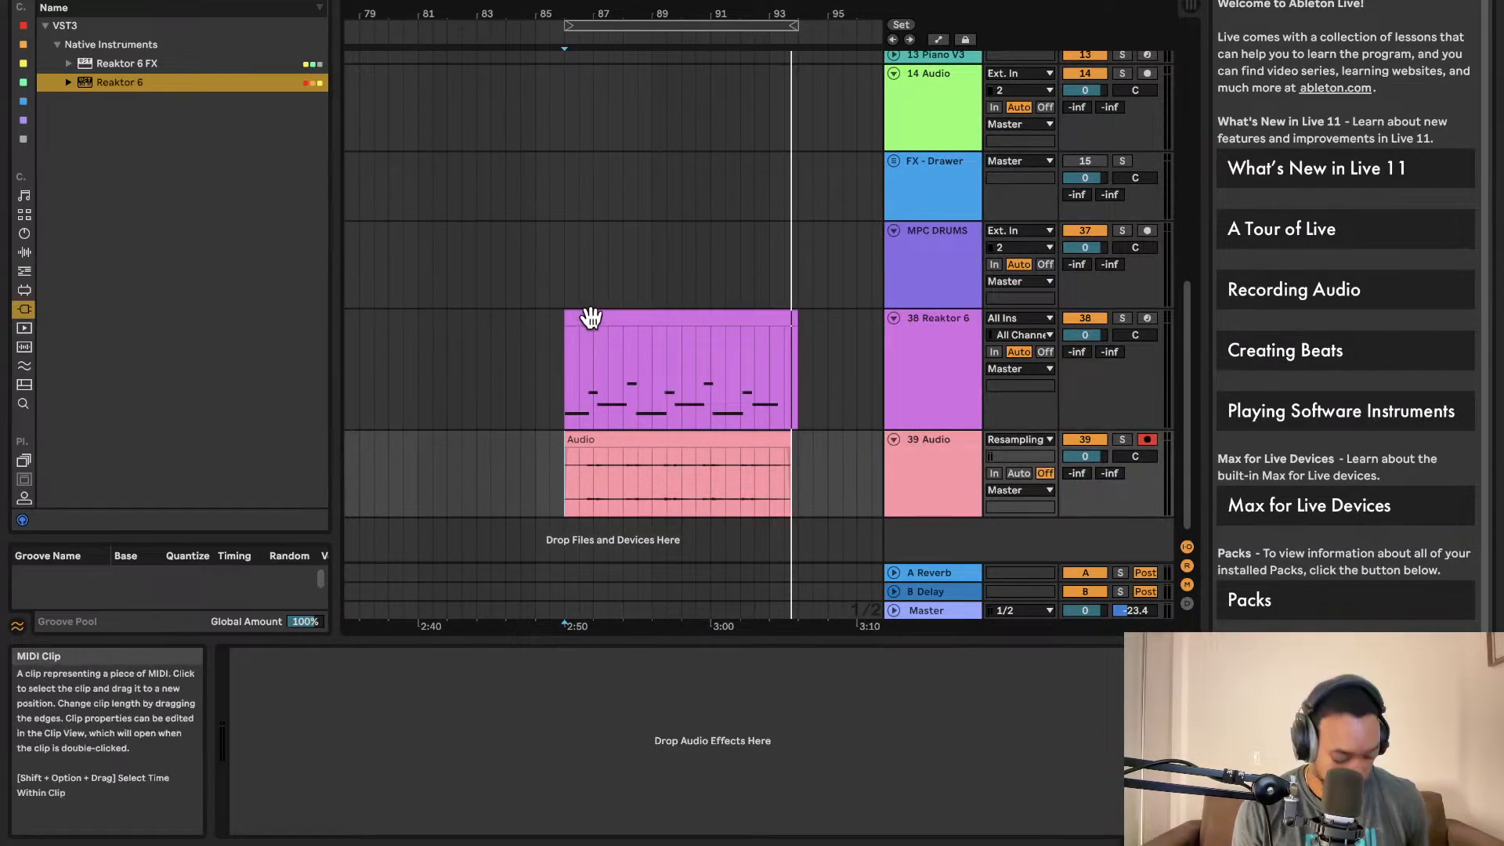
pyautogui.click(591, 318)
pyautogui.keyDown('shift'); pyautogui.click(608, 440); pyautogui.keyUp('shift')
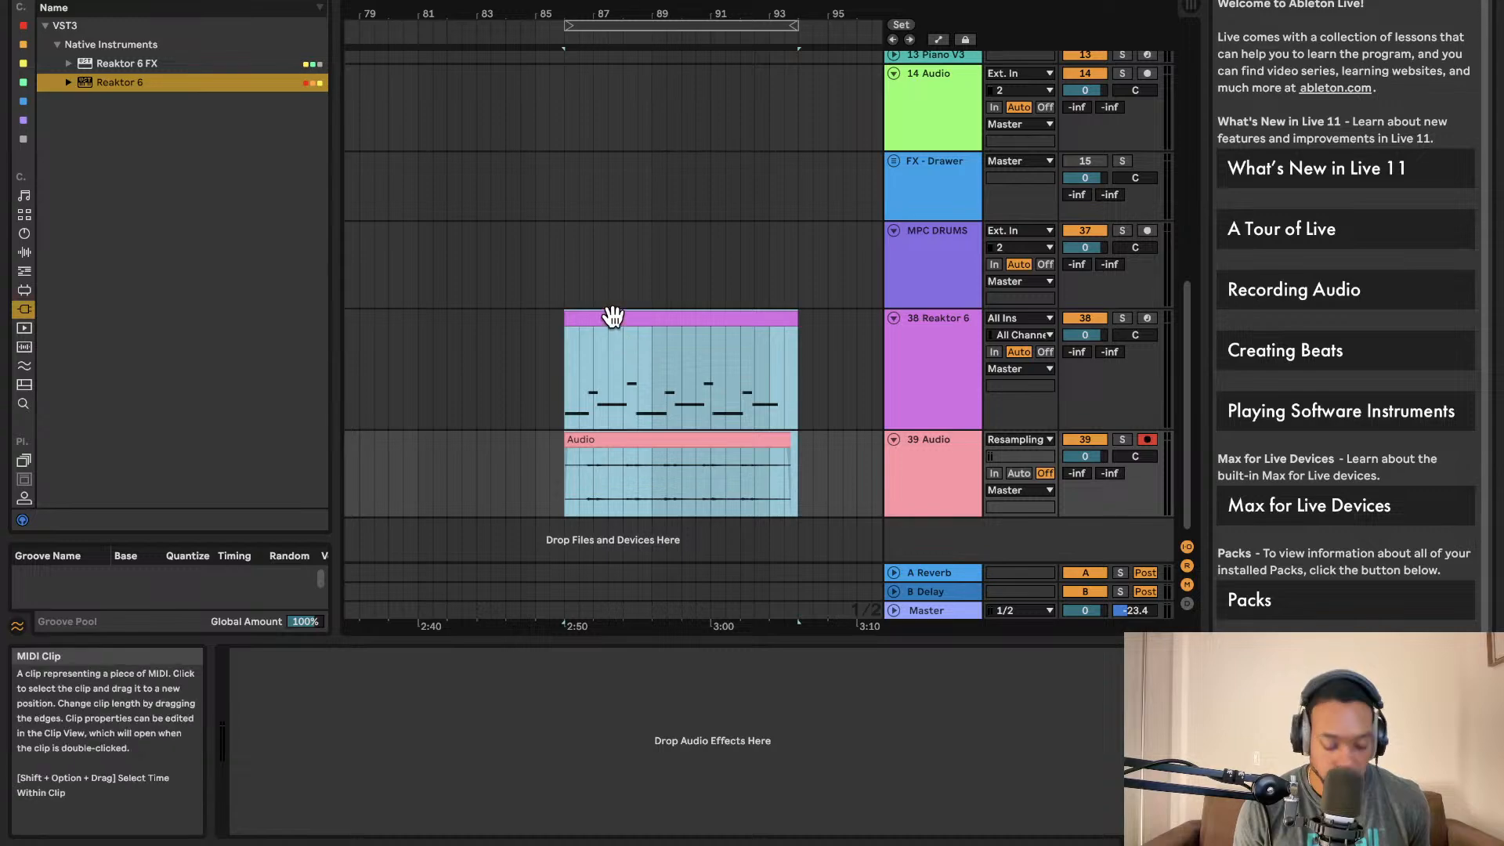
pyautogui.moveTo(612, 316); pyautogui.dragTo(651, 321)
pyautogui.press('space')
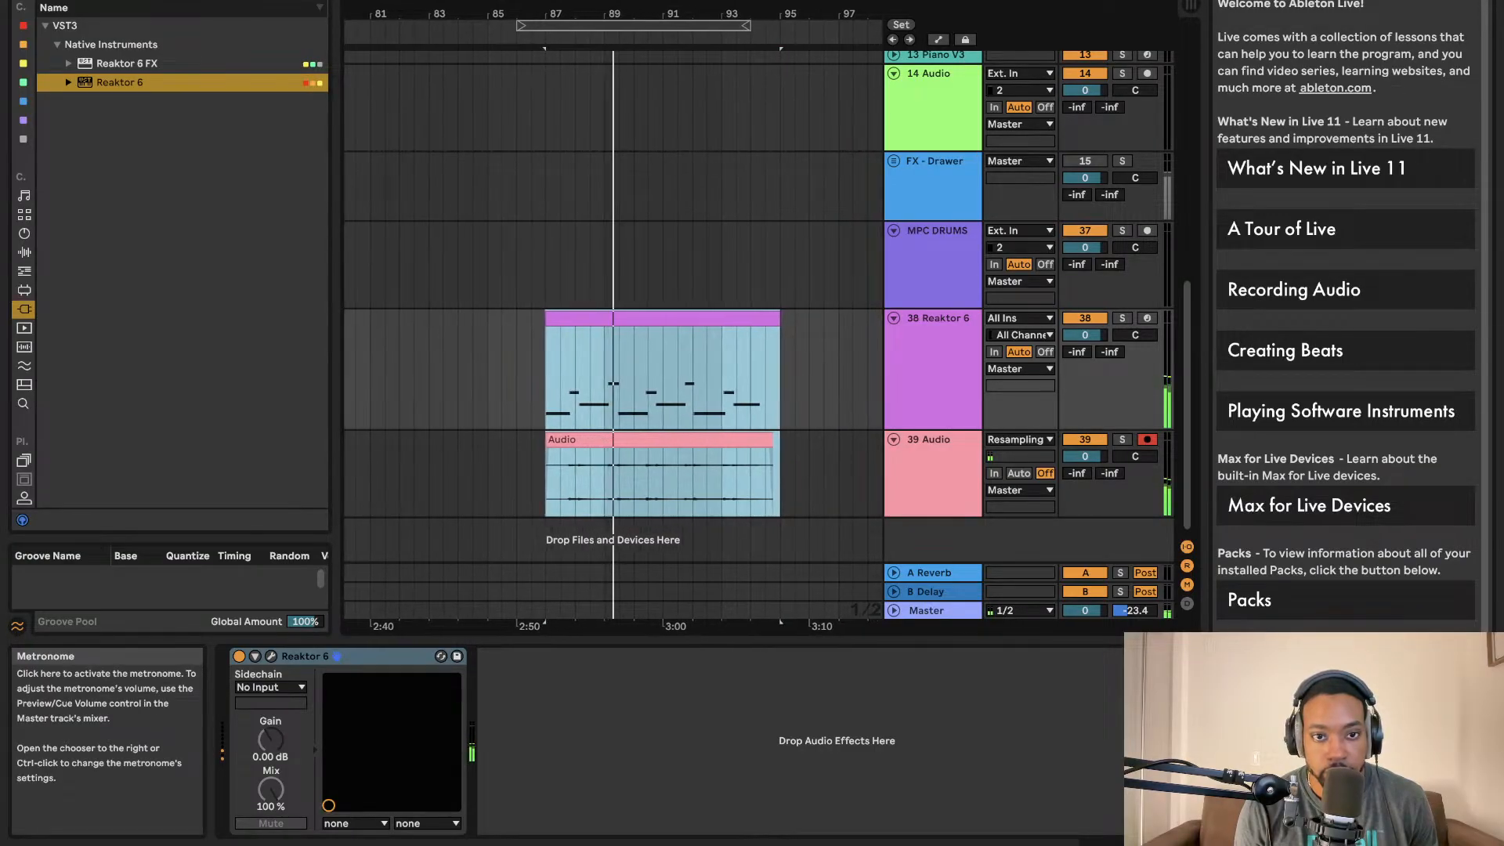
# - Quantize the start and end of all Reaktor 6 clip notes to the current grid at 53%, and solo the track for playback from the clip's start
pyautogui.doubleClick(614, 319)
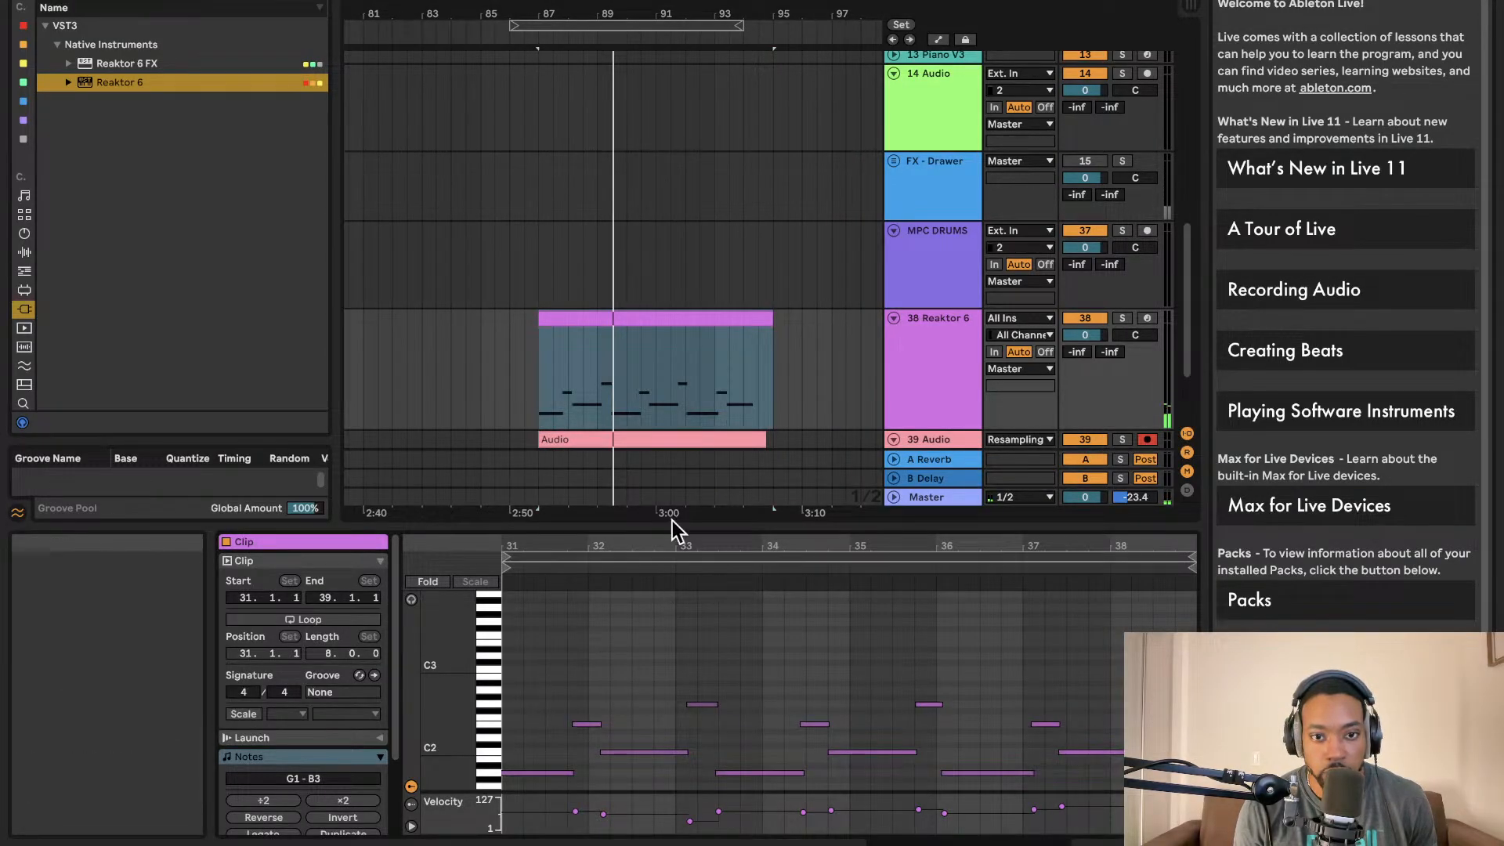
pyautogui.click(670, 521)
pyautogui.click(643, 707)
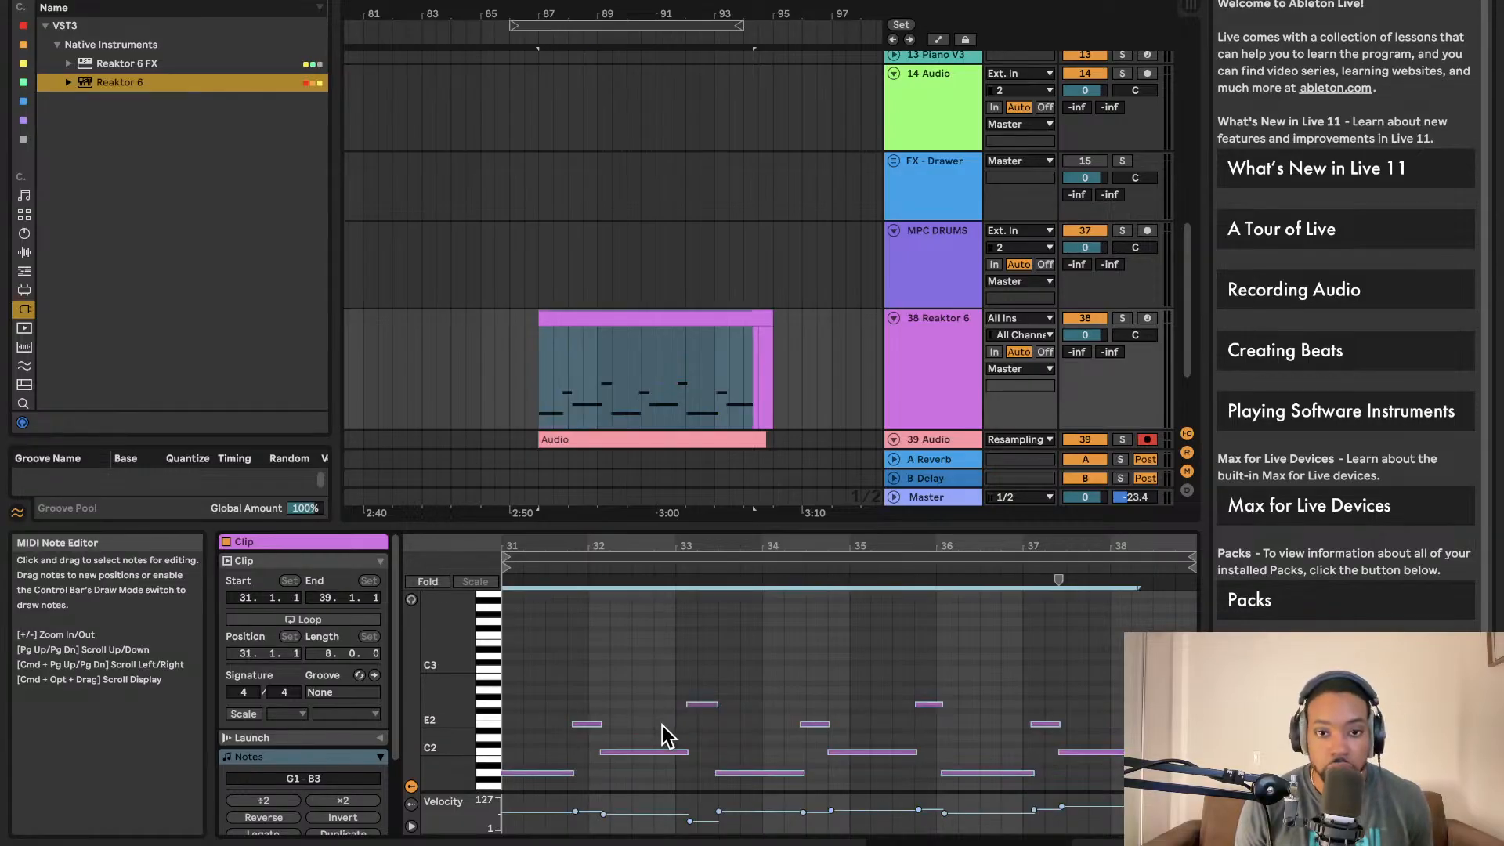
pyautogui.rightClick(664, 725)
pyautogui.click(741, 382)
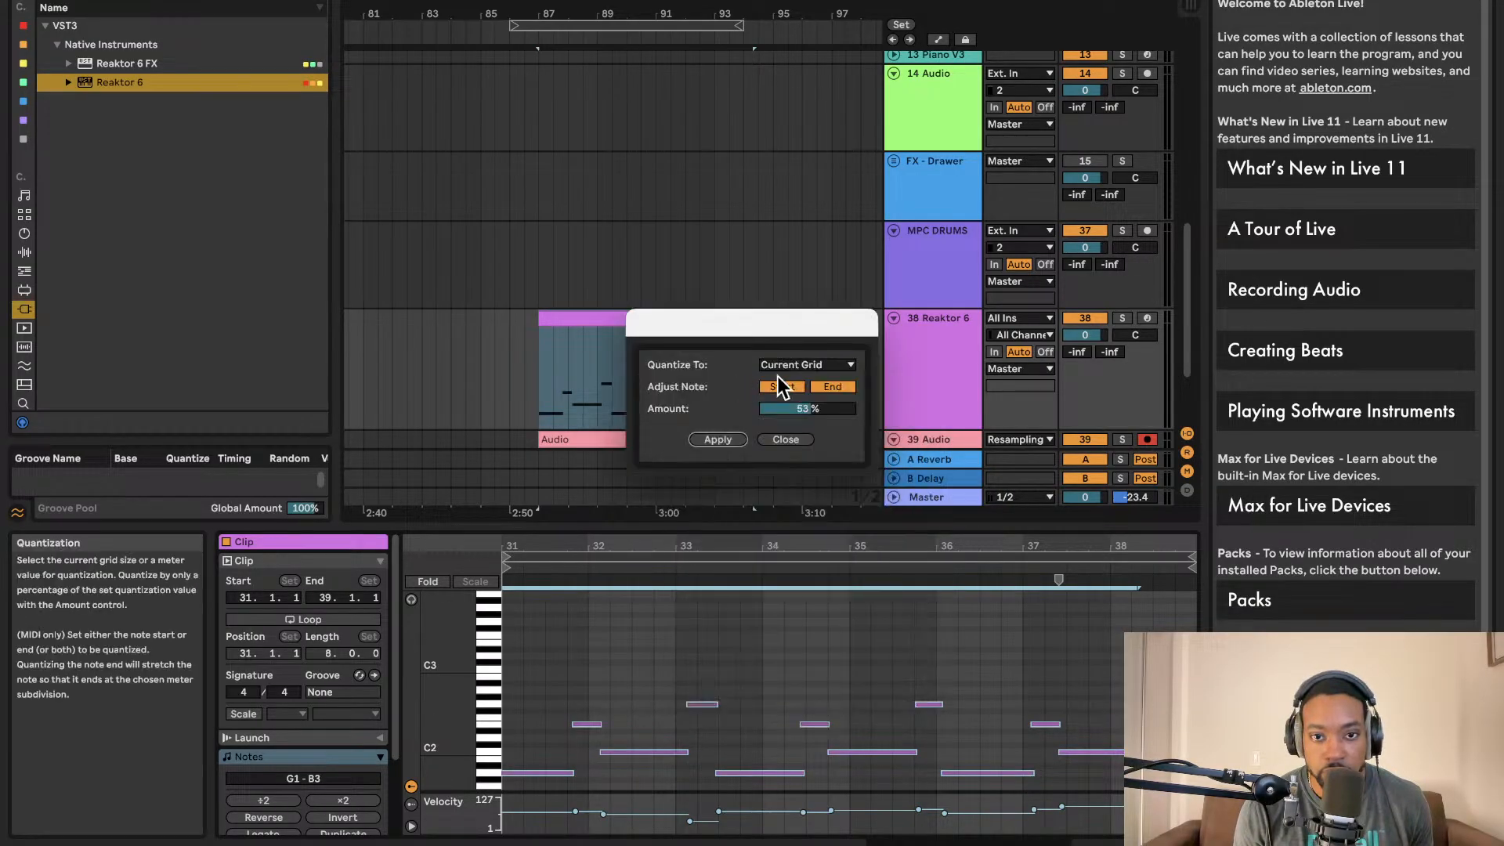
pyautogui.click(718, 440)
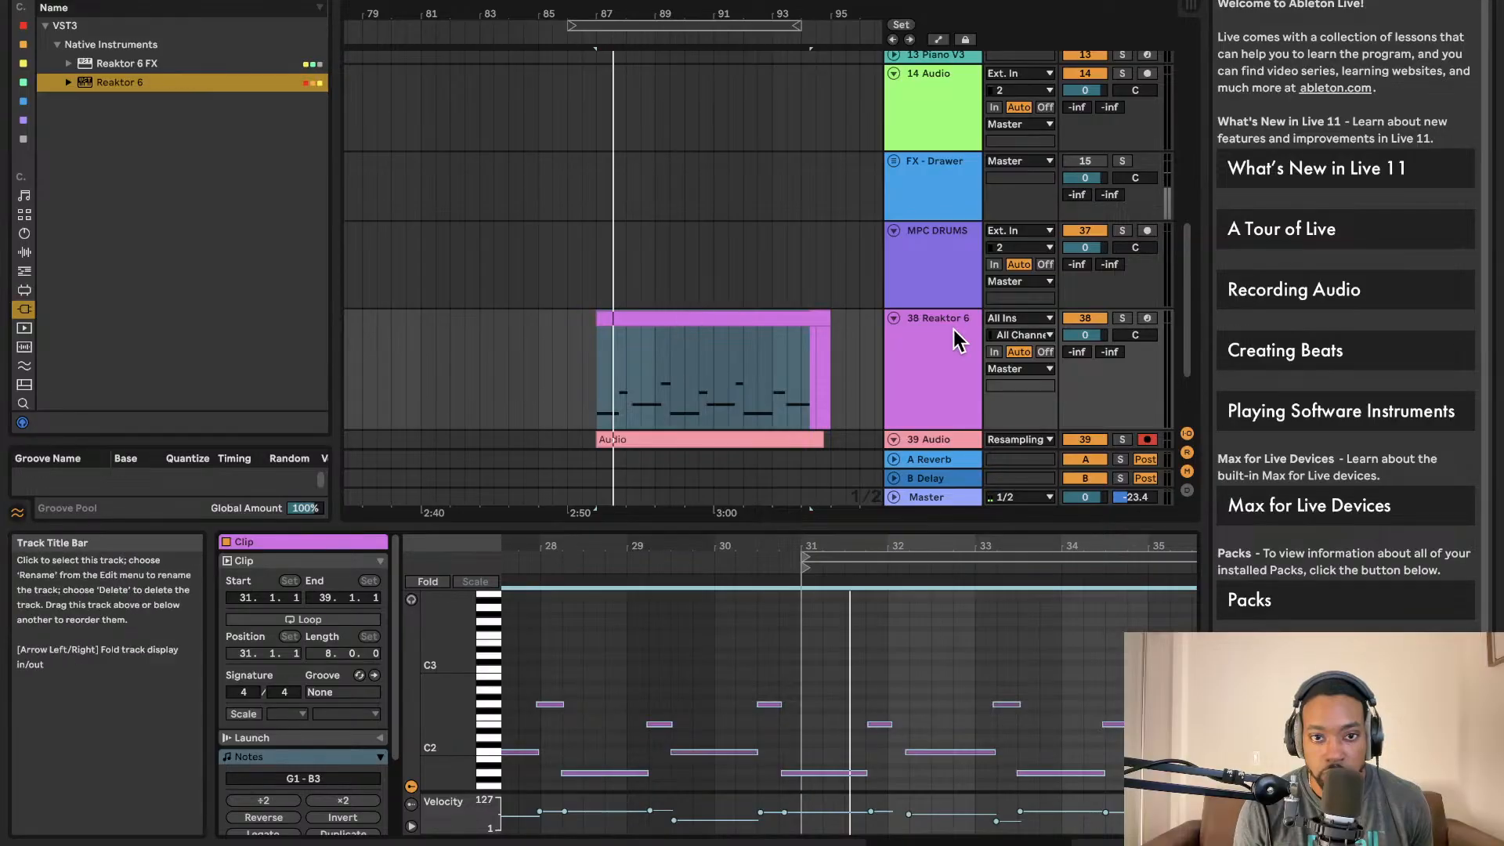
pyautogui.click(1122, 318)
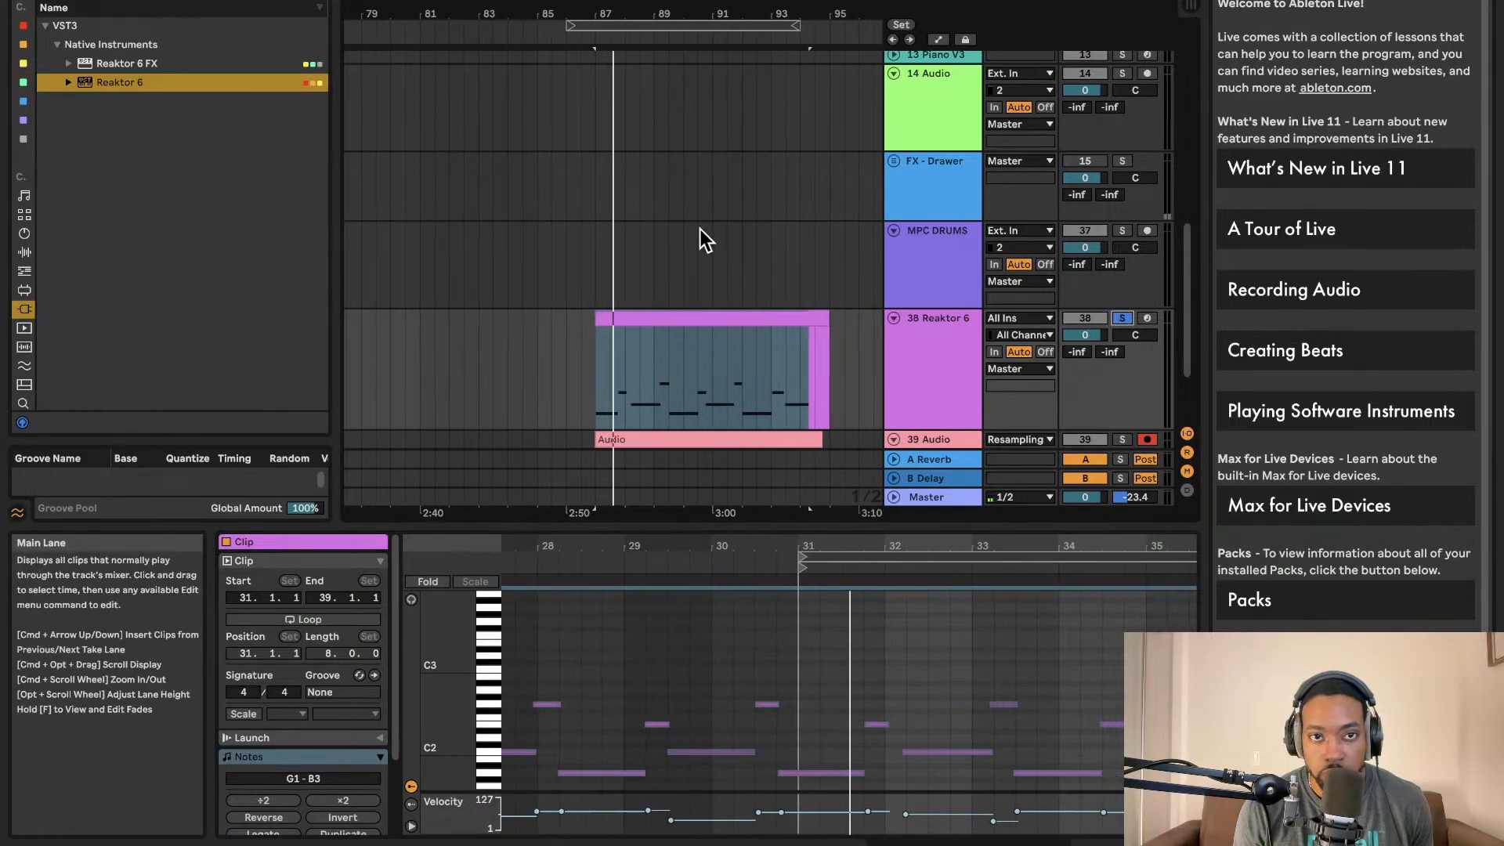
pyautogui.click(567, 361)
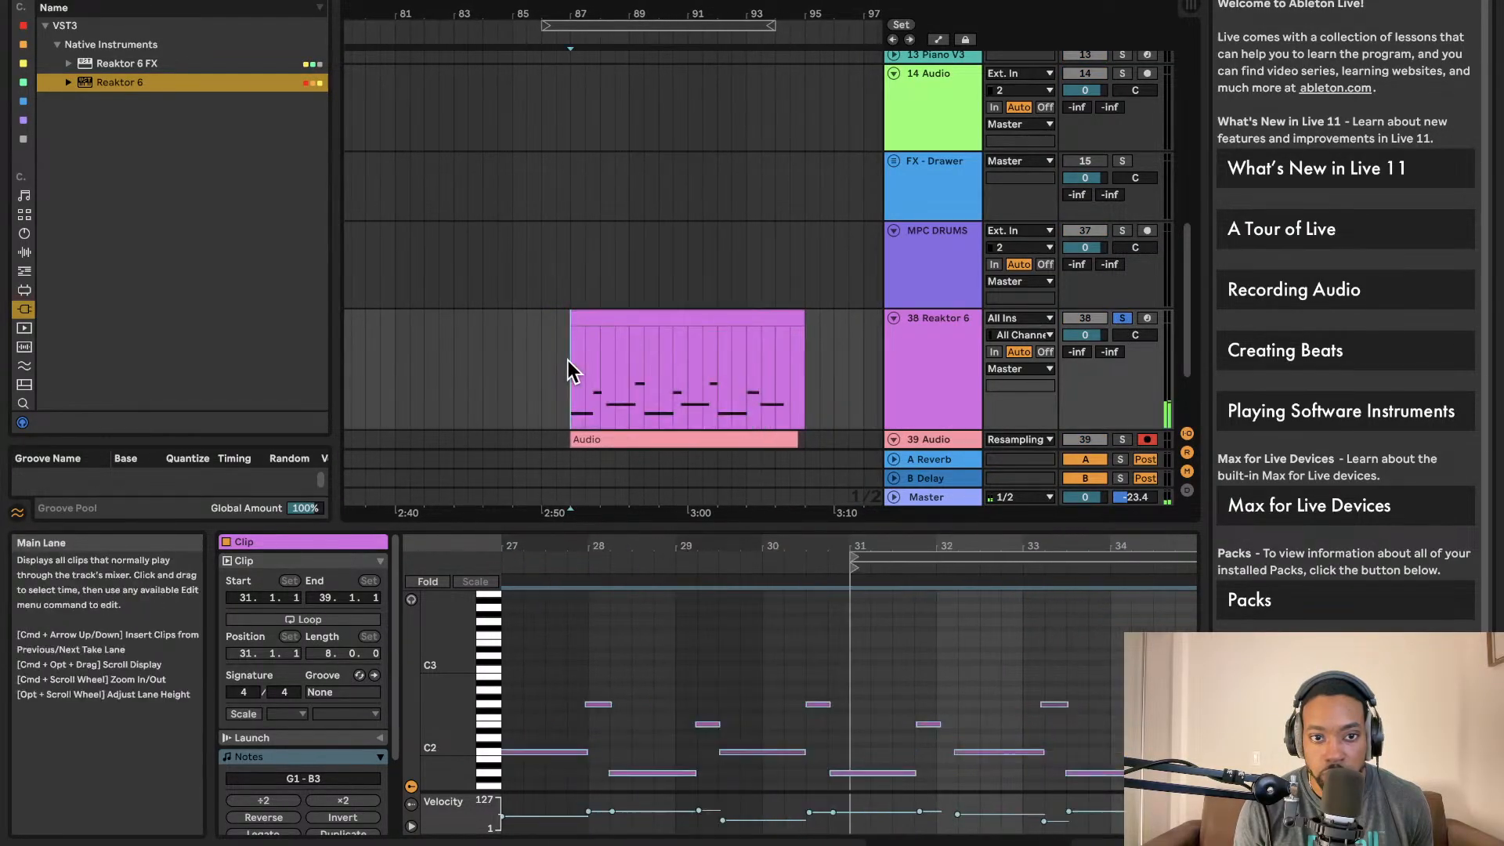
# - Try extending the Reaktor 6 MIDI clip backwards so that it starts at 25.3.1, and play it
pyautogui.click(568, 315)
pyautogui.moveTo(569, 315); pyautogui.dragTo(384, 297)
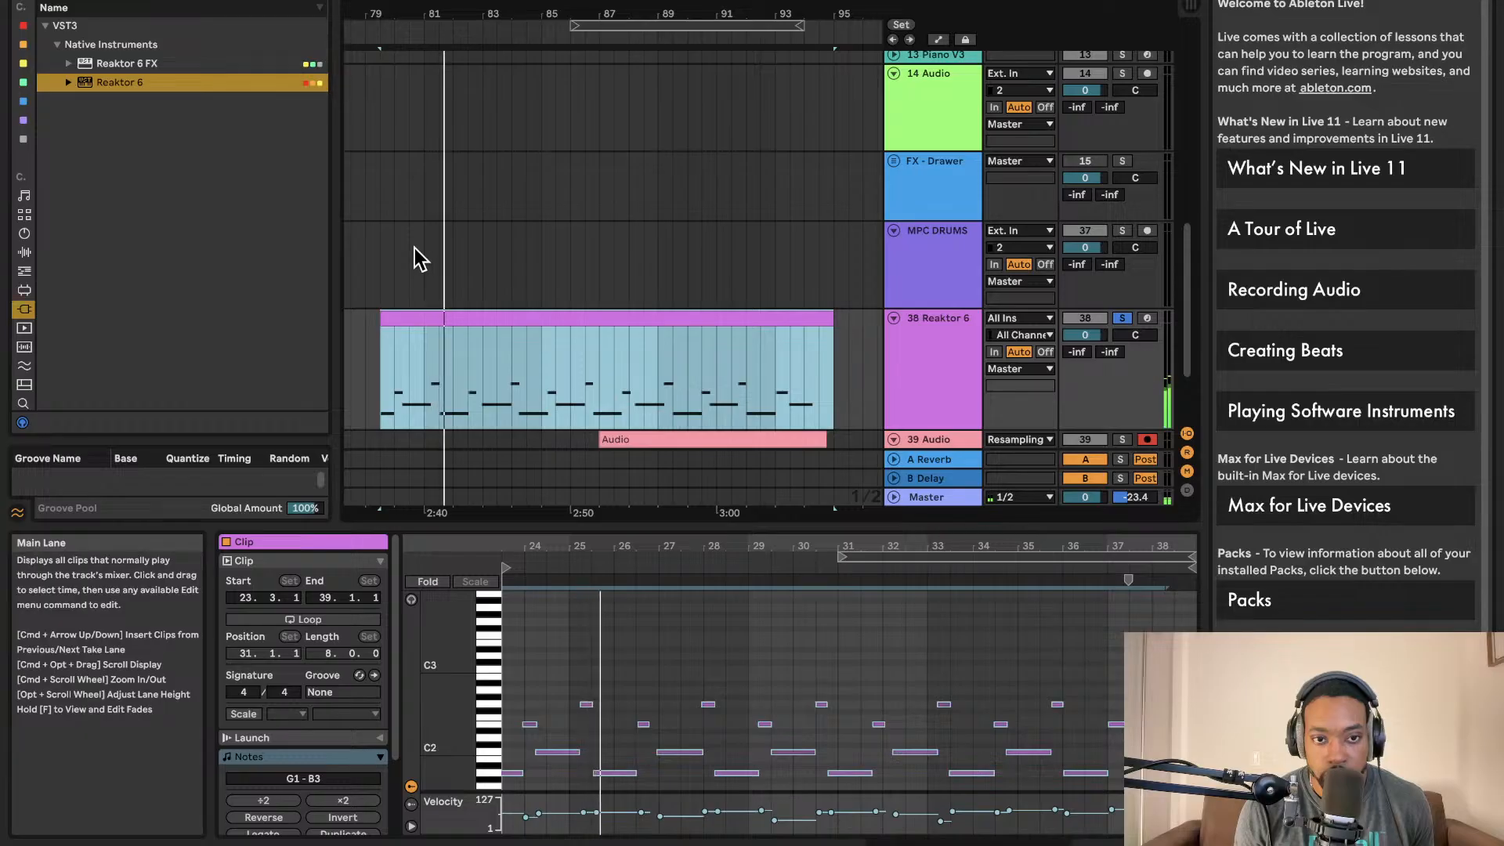
pyautogui.moveTo(381, 314); pyautogui.dragTo(440, 311)
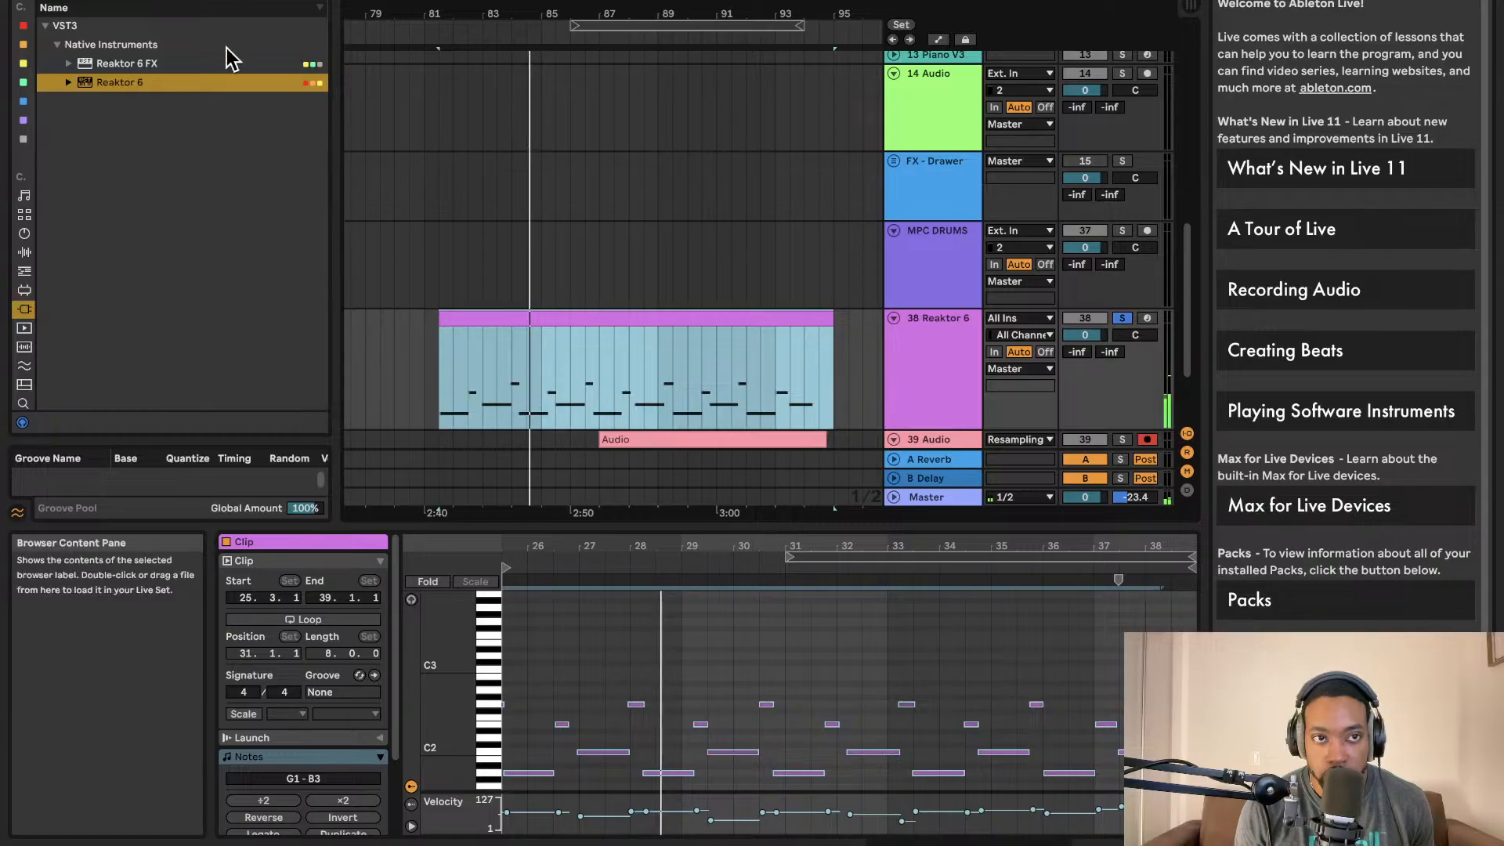
pyautogui.press('space')
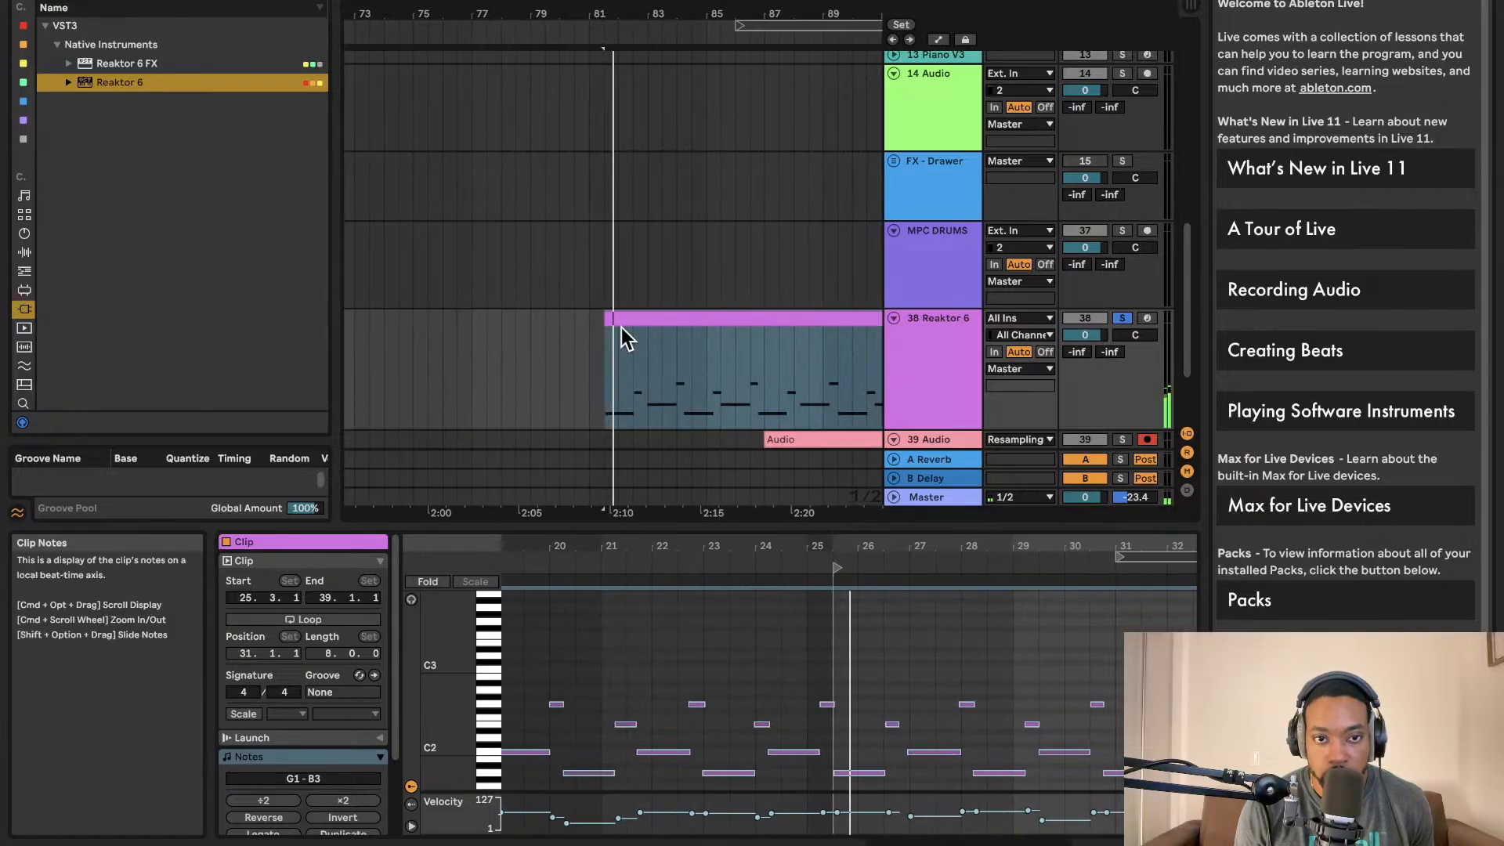
# - Open the extended MIDI clip, check its properties, and select all of its notes
pyautogui.doubleClick(628, 320)
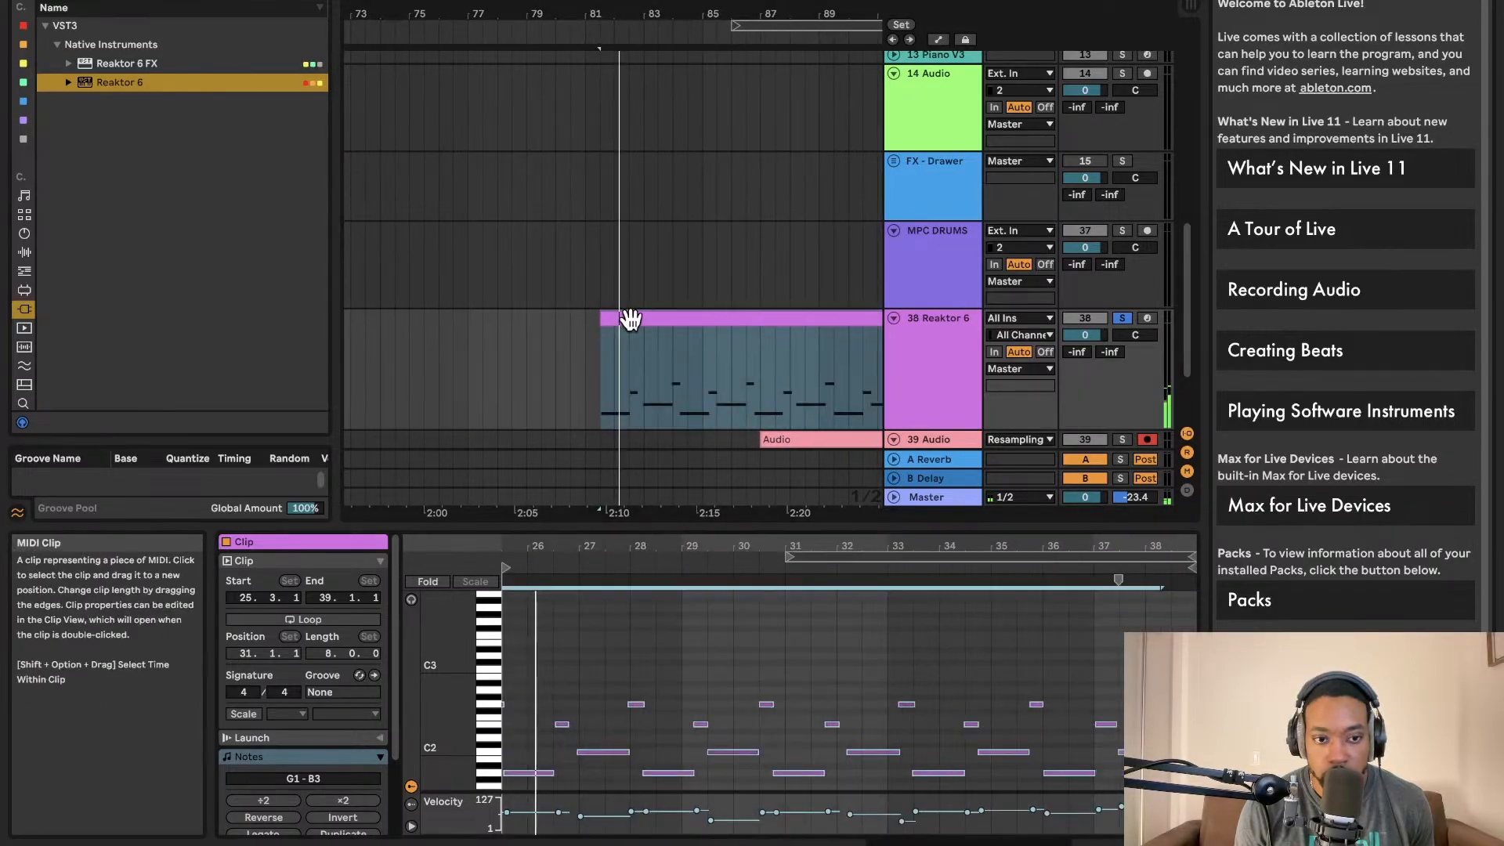
pyautogui.doubleClick(682, 316)
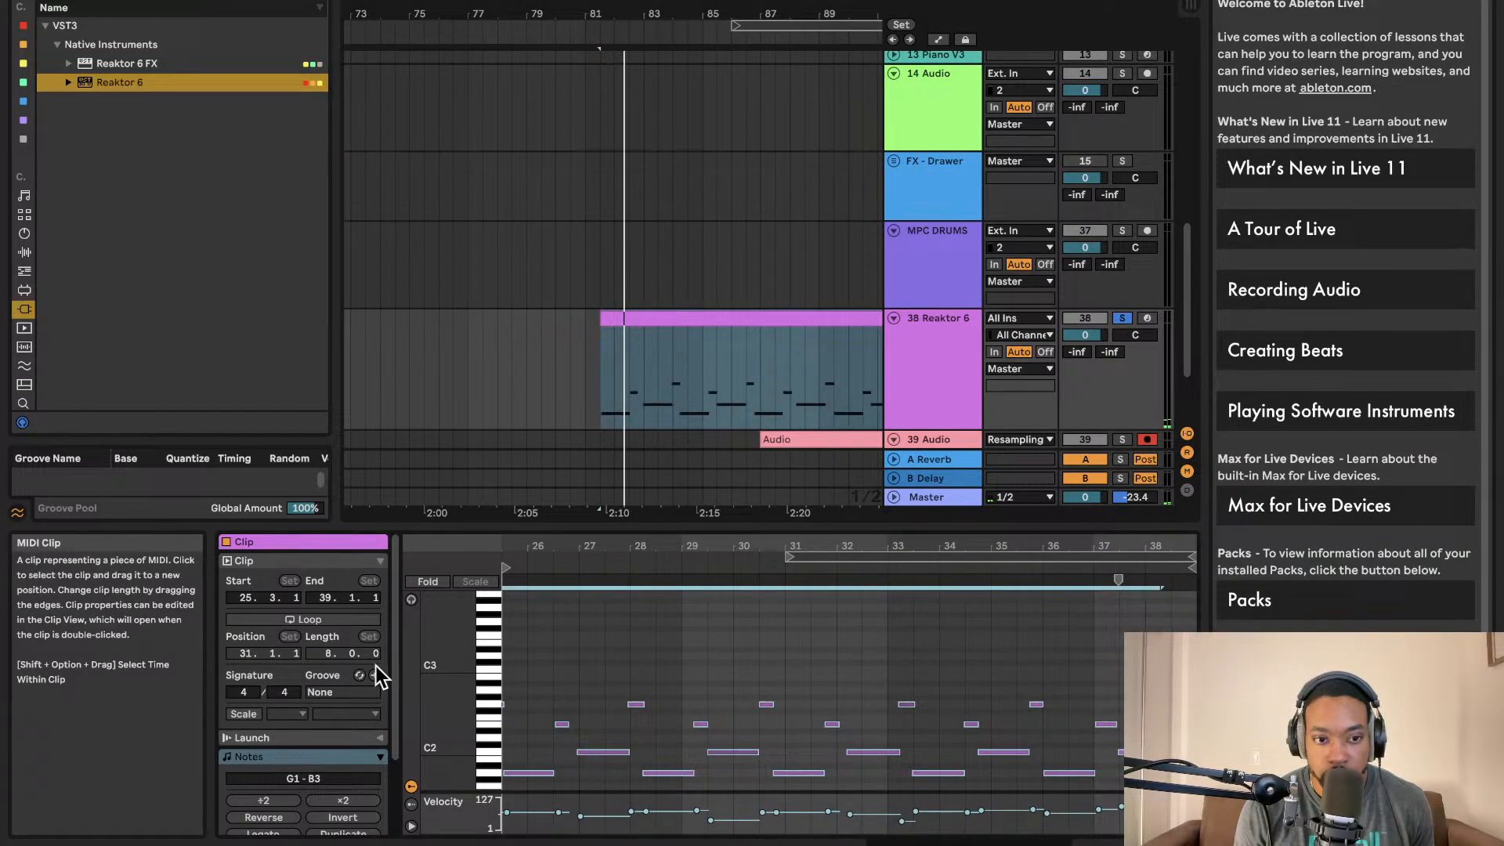
pyautogui.scroll(-5, 302, 693)
pyautogui.scroll(5, 303, 693)
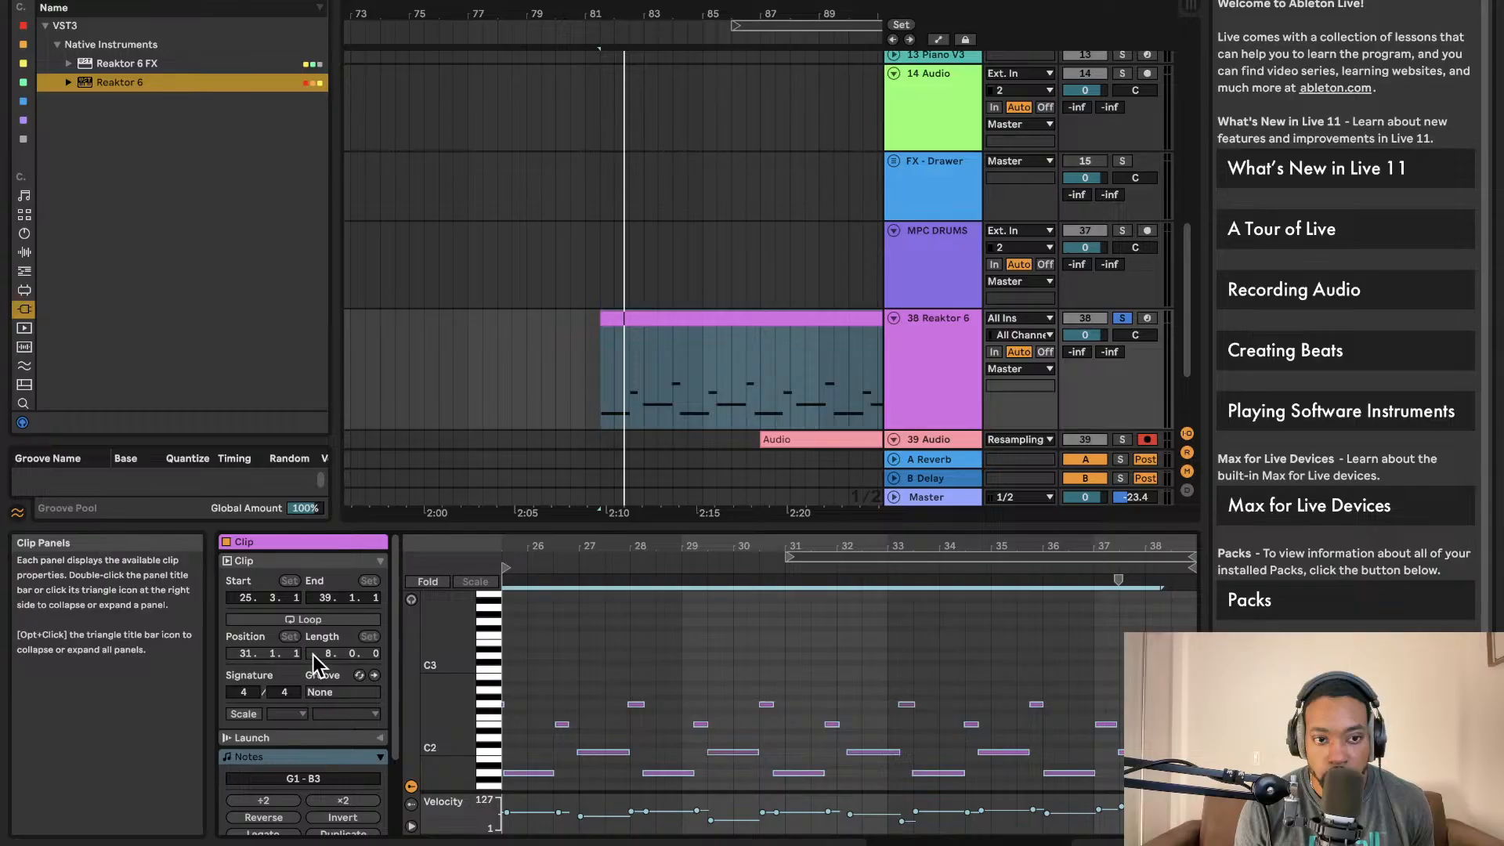
pyautogui.click(715, 347)
pyautogui.click(720, 321)
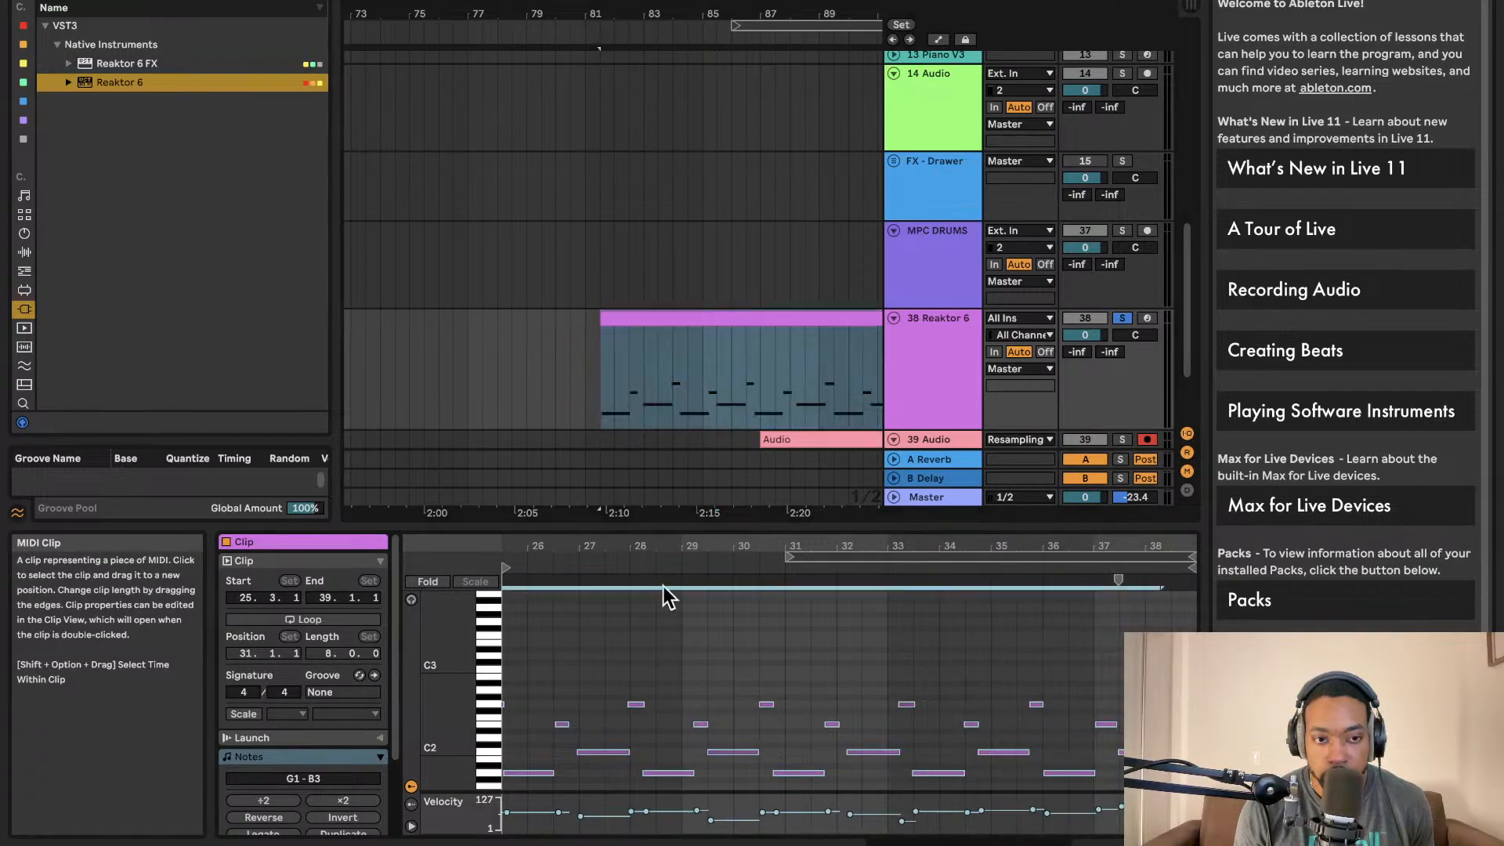
pyautogui.click(657, 657)
pyautogui.press('super+a')
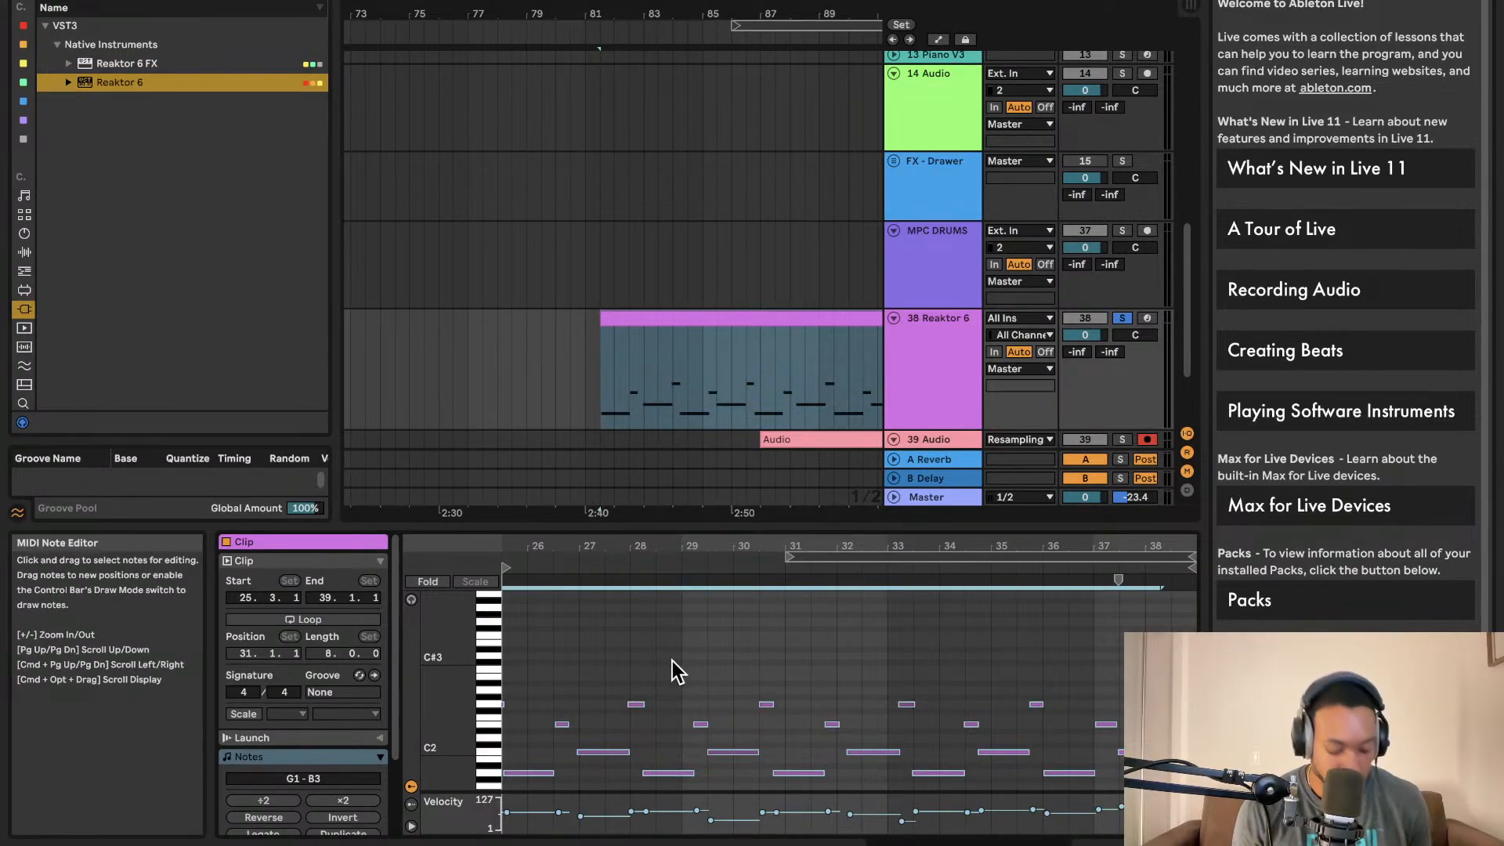
# - Undo the backward extensions of the Reaktor 6 MIDI clip
pyautogui.press('super+z')
pyautogui.press('super+z')
pyautogui.press('super+z')
pyautogui.hscroll(-1, 609, 372)
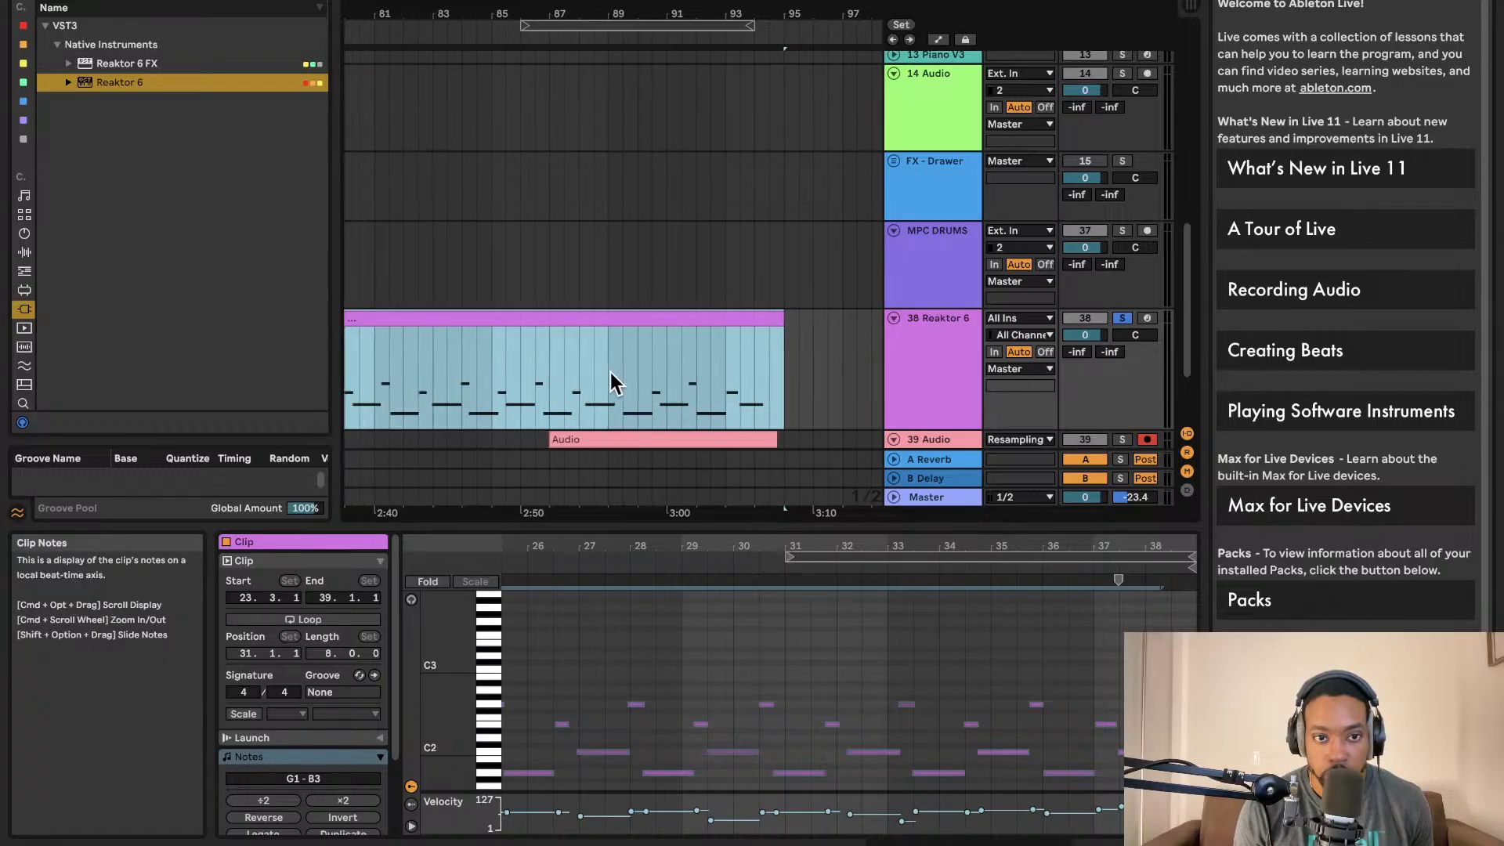
pyautogui.press('super+z')
# - Reopen the Reaktor 6 MIDI clip in the note editor and briefly play it to check the note timing
pyautogui.hscroll(-3, 609, 373)
pyautogui.click(650, 318)
pyautogui.doubleClick(650, 318)
pyautogui.click(633, 668)
pyautogui.press('space')
pyautogui.press('space')
# - Select the notes inside the clip and shift them later so the first one starts on bar 31, and play the result
pyautogui.moveTo(838, 680); pyautogui.dragTo(1215, 790)
pyautogui.hscroll(3, 1083, 770)
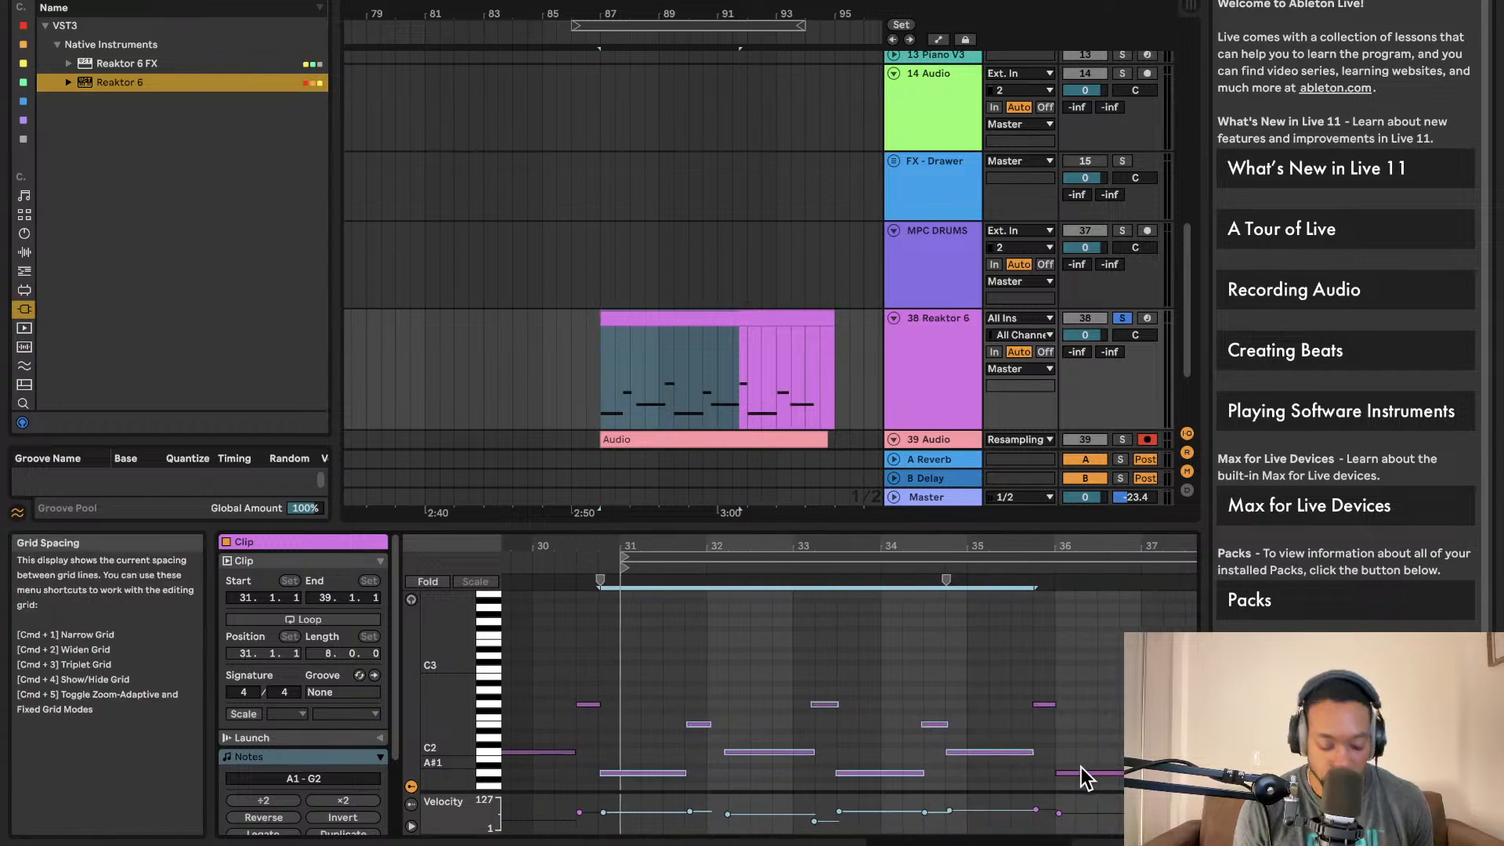
pyautogui.scroll(-3, 1052, 756)
pyautogui.scroll(2, 1050, 746)
pyautogui.scroll(-2, 1051, 746)
pyautogui.hscroll(-2, 1050, 746)
pyautogui.moveTo(668, 687); pyautogui.dragTo(1216, 790)
pyautogui.press('Right')
pyautogui.press('space')
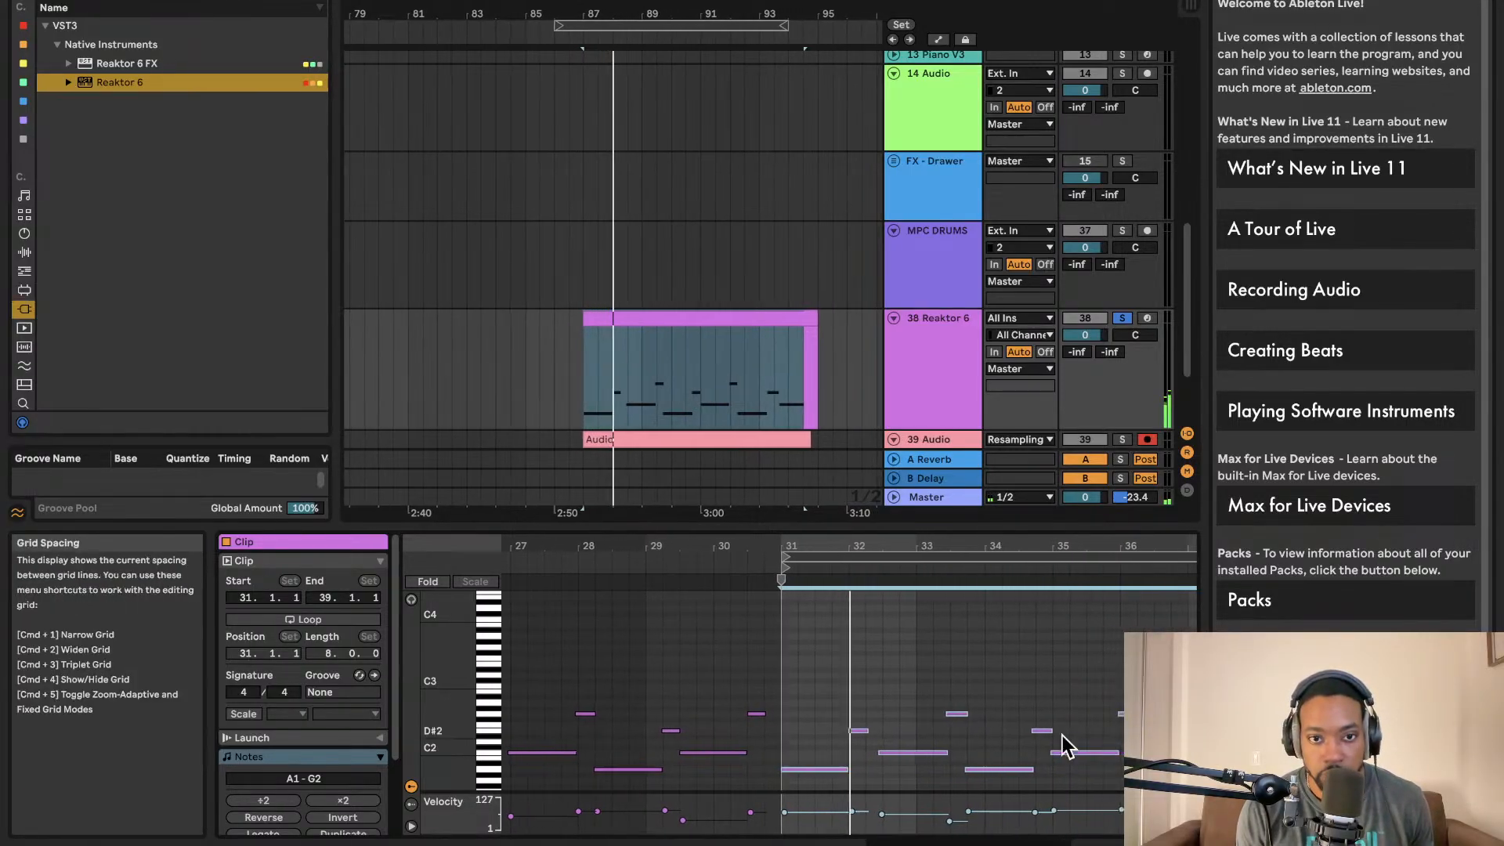
# - Try moving the C2 note in bar 32 down to B1, undo it, replay the clip, and try the move again
pyautogui.click(843, 748)
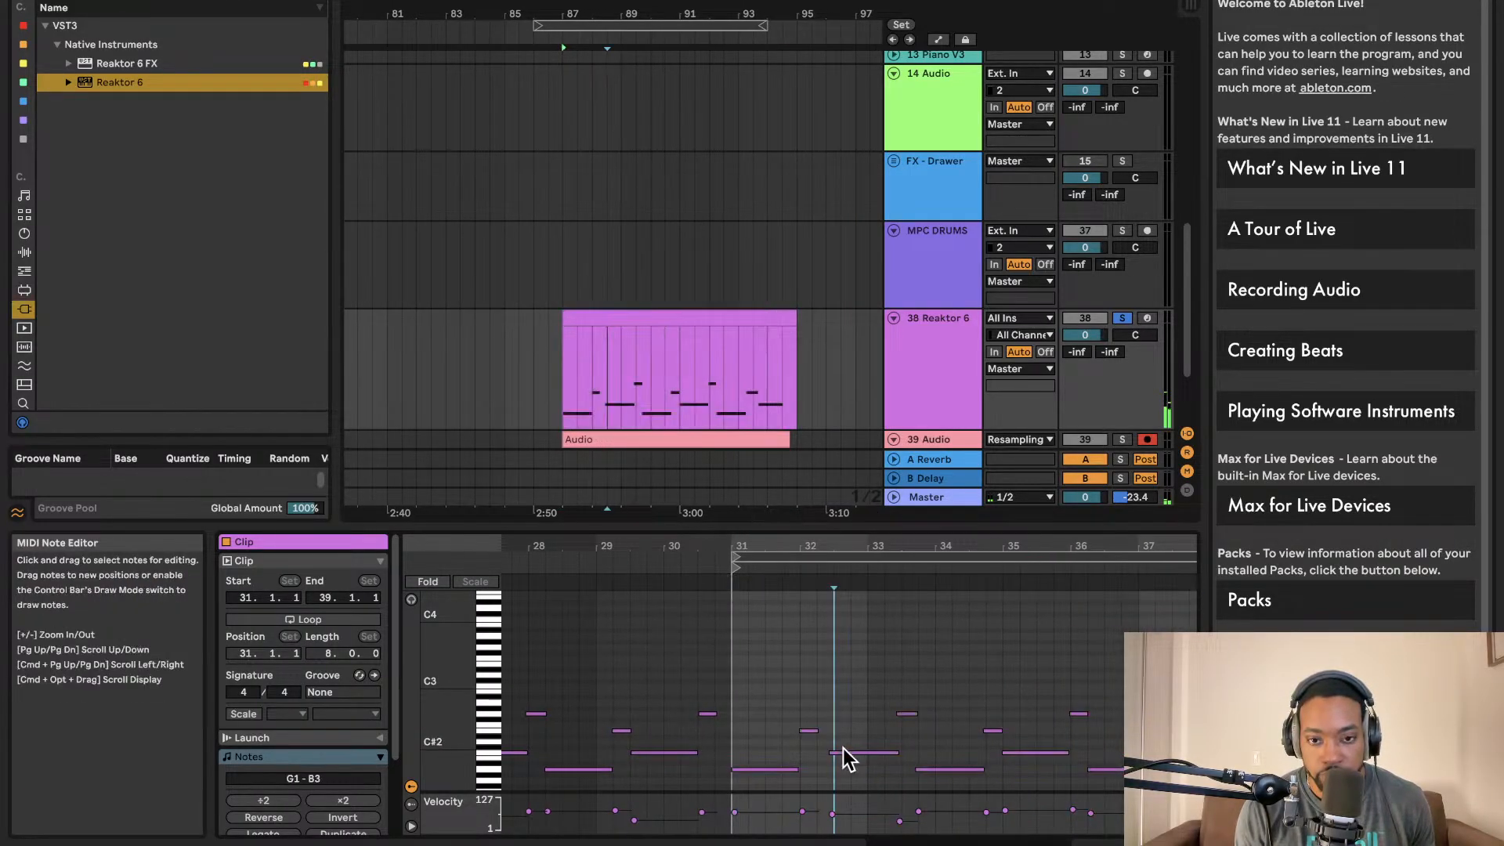
pyautogui.moveTo(855, 753); pyautogui.dragTo(865, 757)
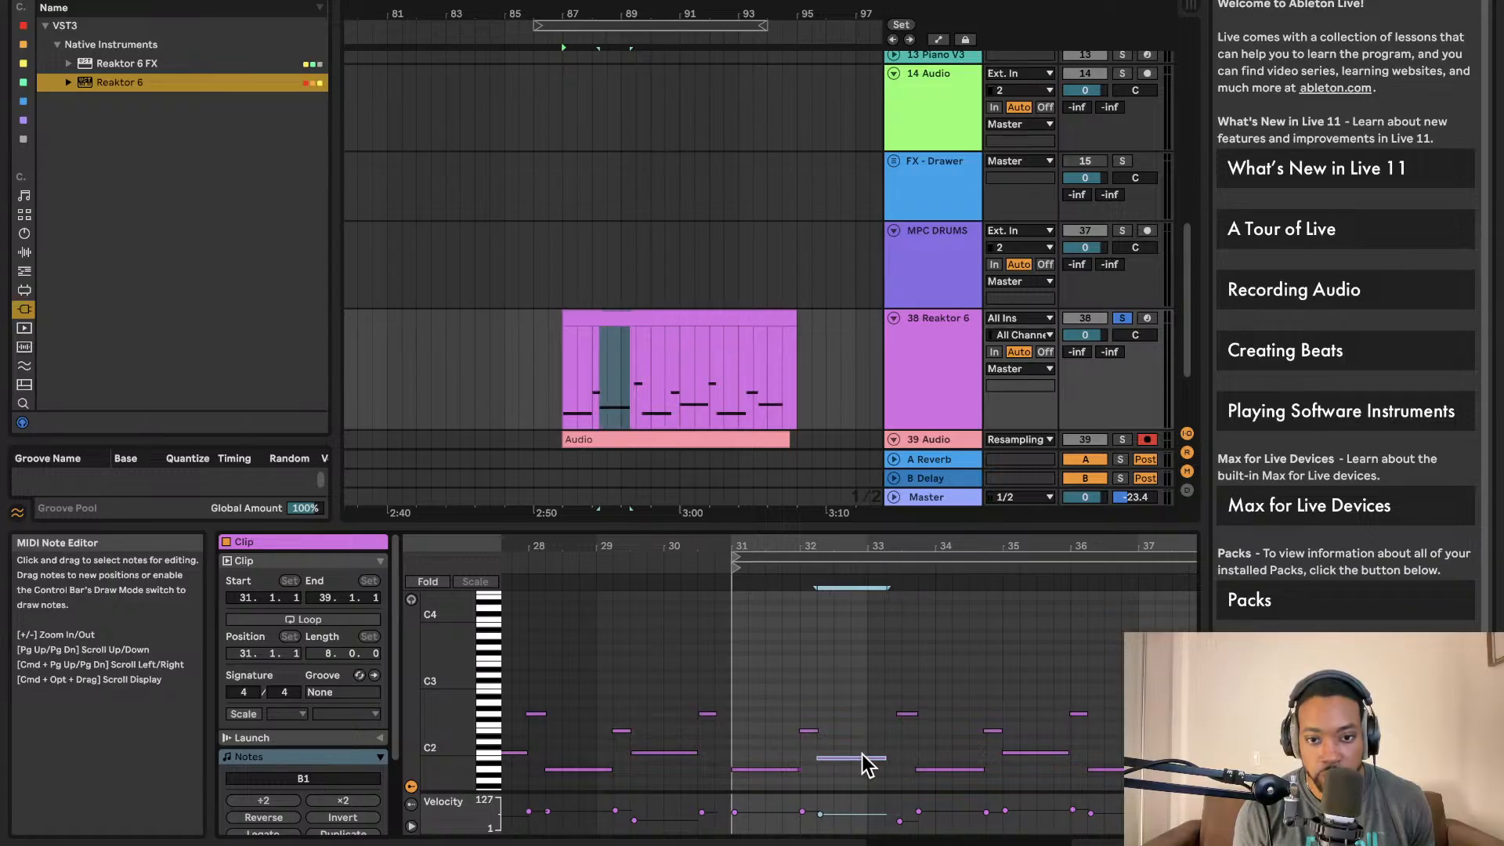
pyautogui.press('super+z')
pyautogui.press('space')
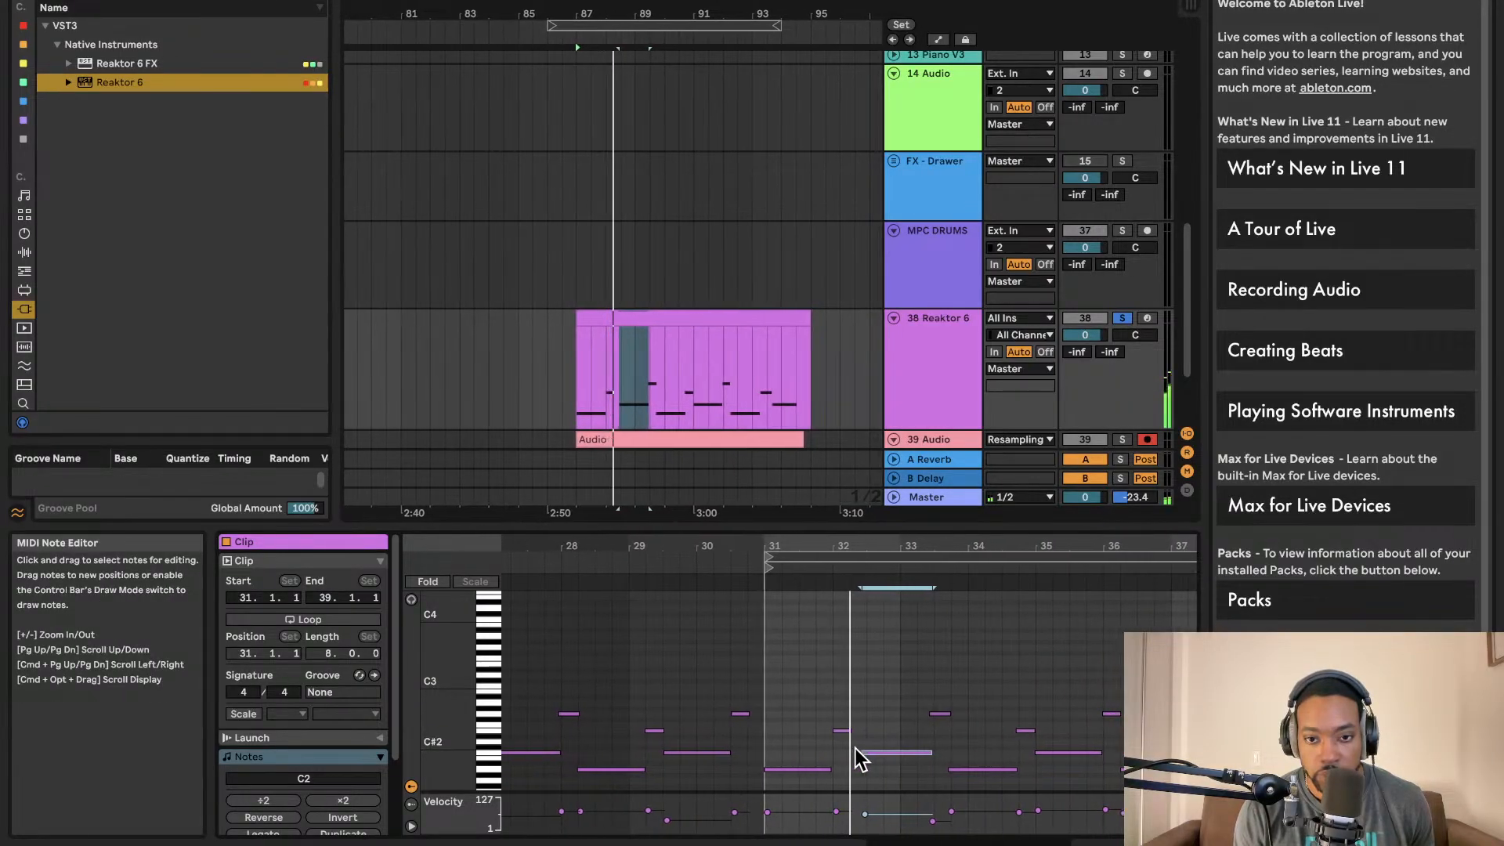
pyautogui.moveTo(847, 752); pyautogui.dragTo(853, 760)
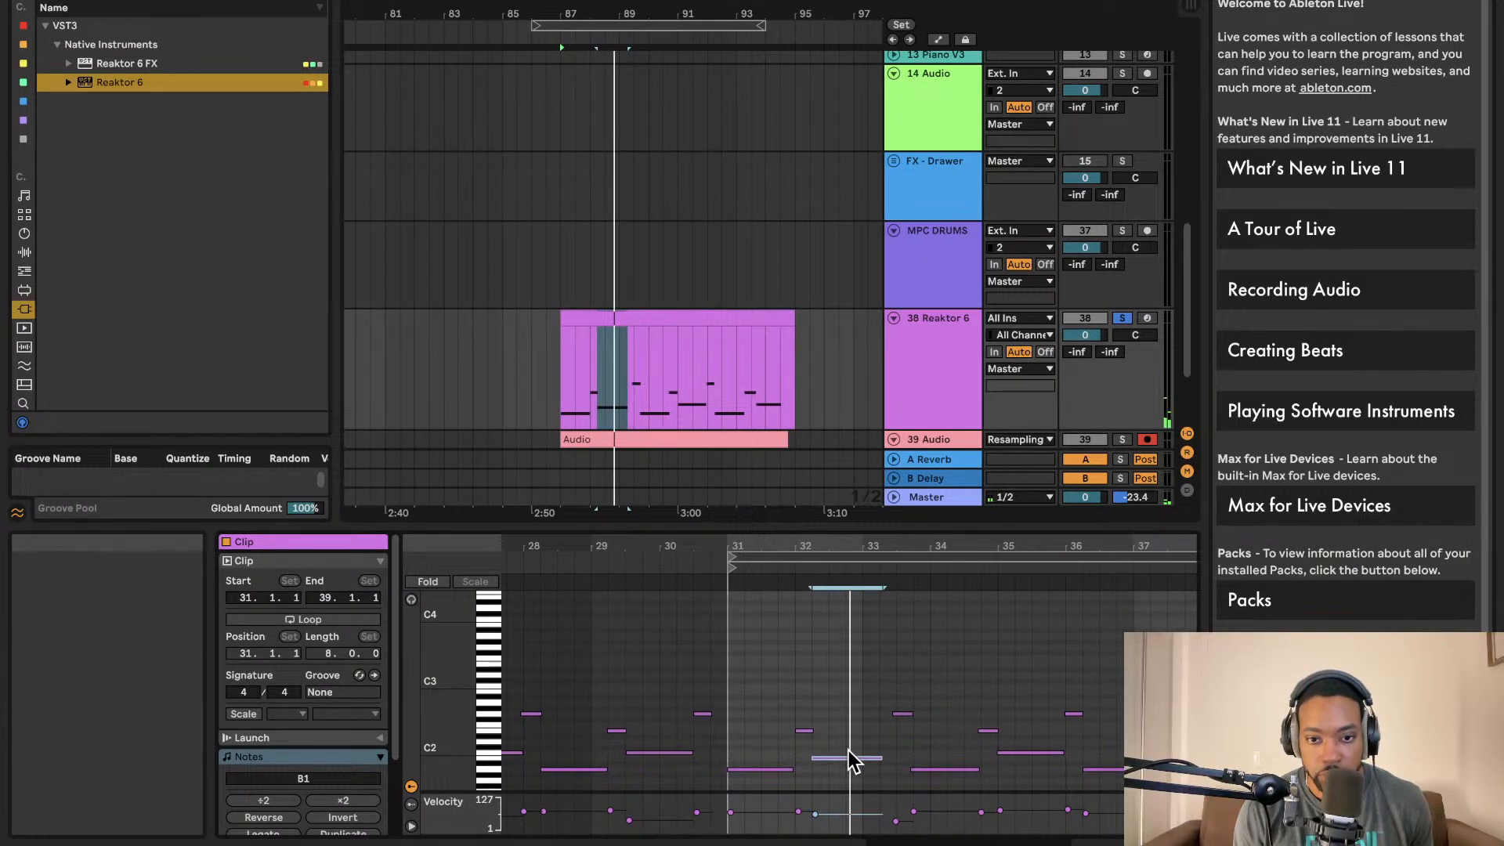
# - Move the C2 note in bar 32 slightly earlier, close to 32.2, keeping its pitch, and play the clip
pyautogui.scroll(-2, 845, 752)
pyautogui.hscroll(-2, 843, 752)
pyautogui.scroll(5, 843, 752)
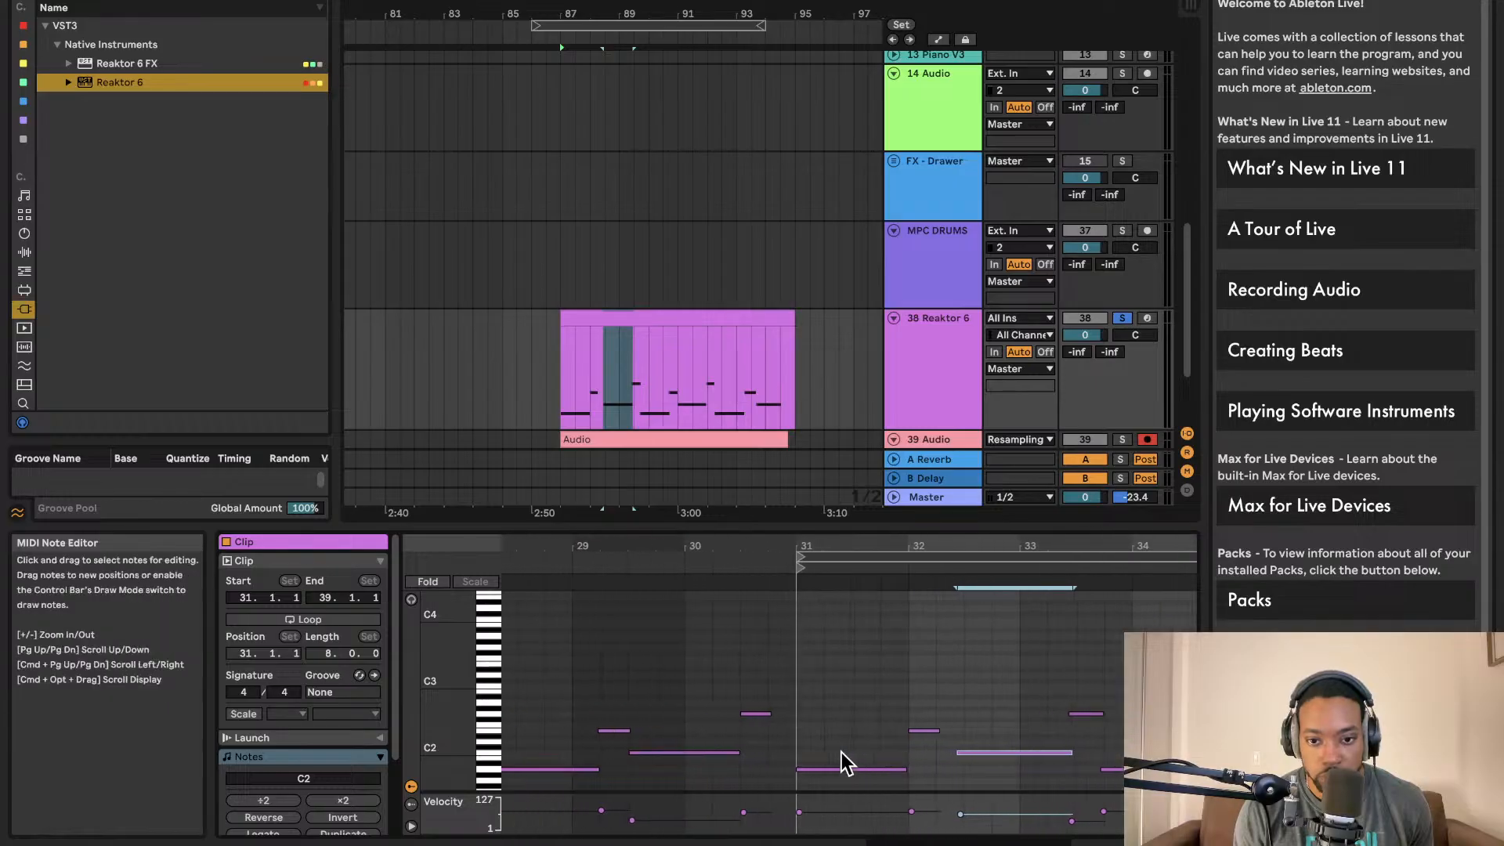
pyautogui.scroll(2, 981, 759)
pyautogui.moveTo(1006, 754); pyautogui.dragTo(985, 754)
pyautogui.press('space')
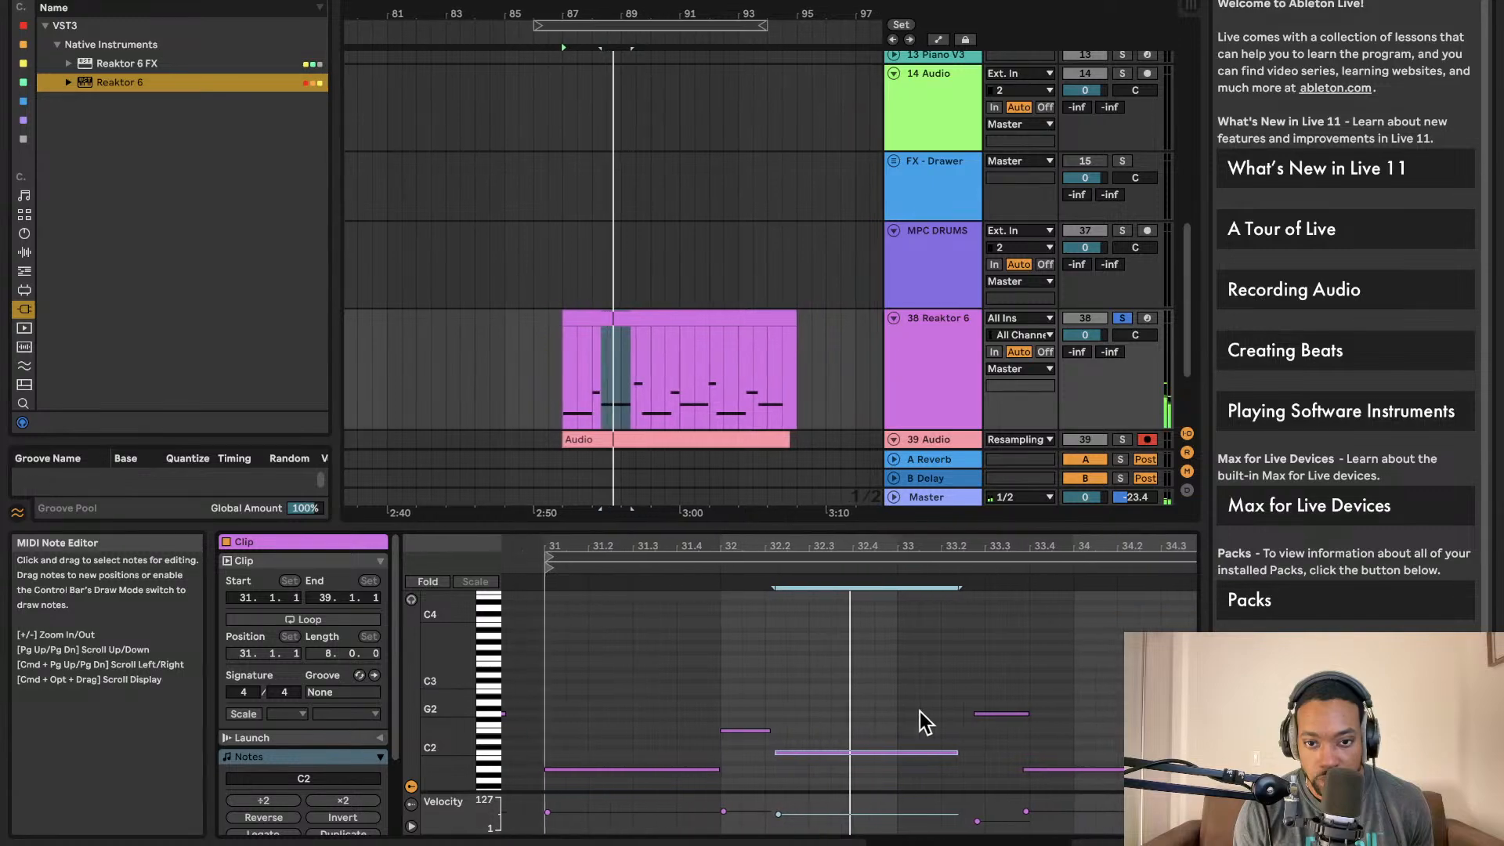
# - Nudge the G2 note in bar 33 slightly earlier and the A1 note after it slightly later, and play the clip
pyautogui.click(876, 715)
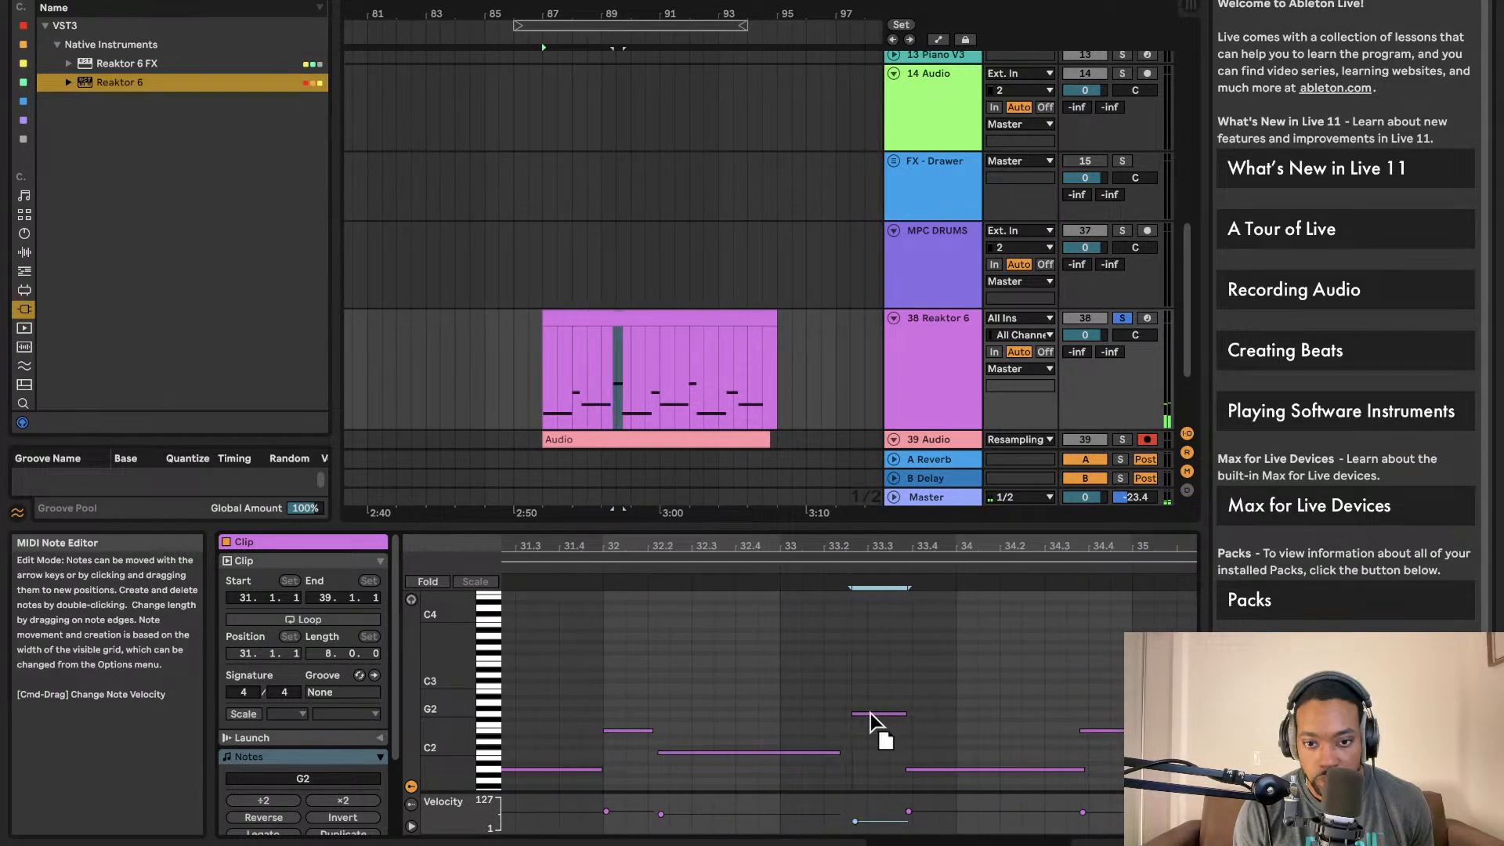
pyautogui.press('space')
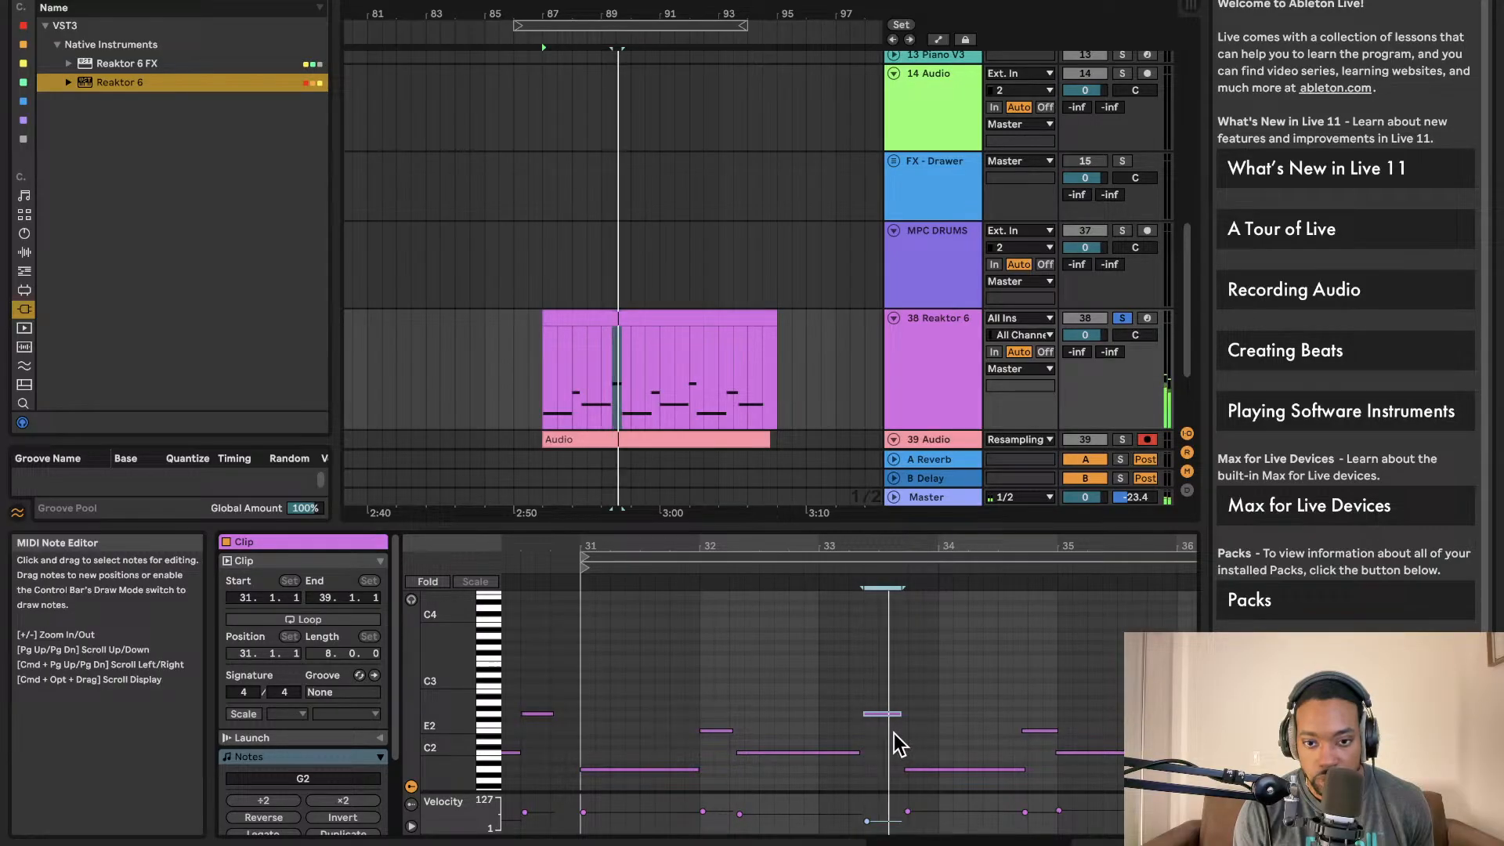
pyautogui.click(925, 770)
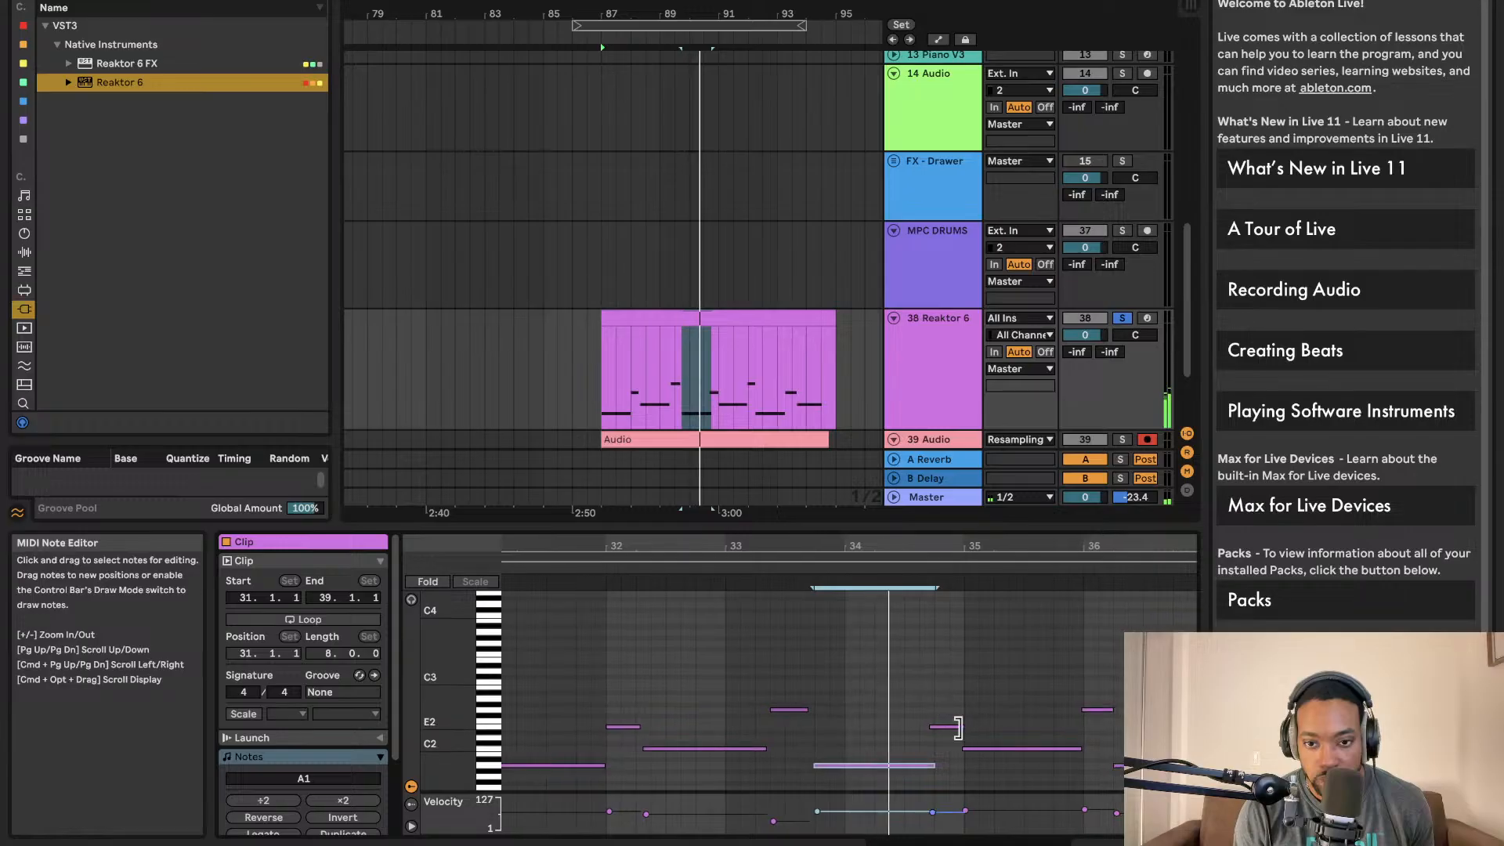
pyautogui.press('space')
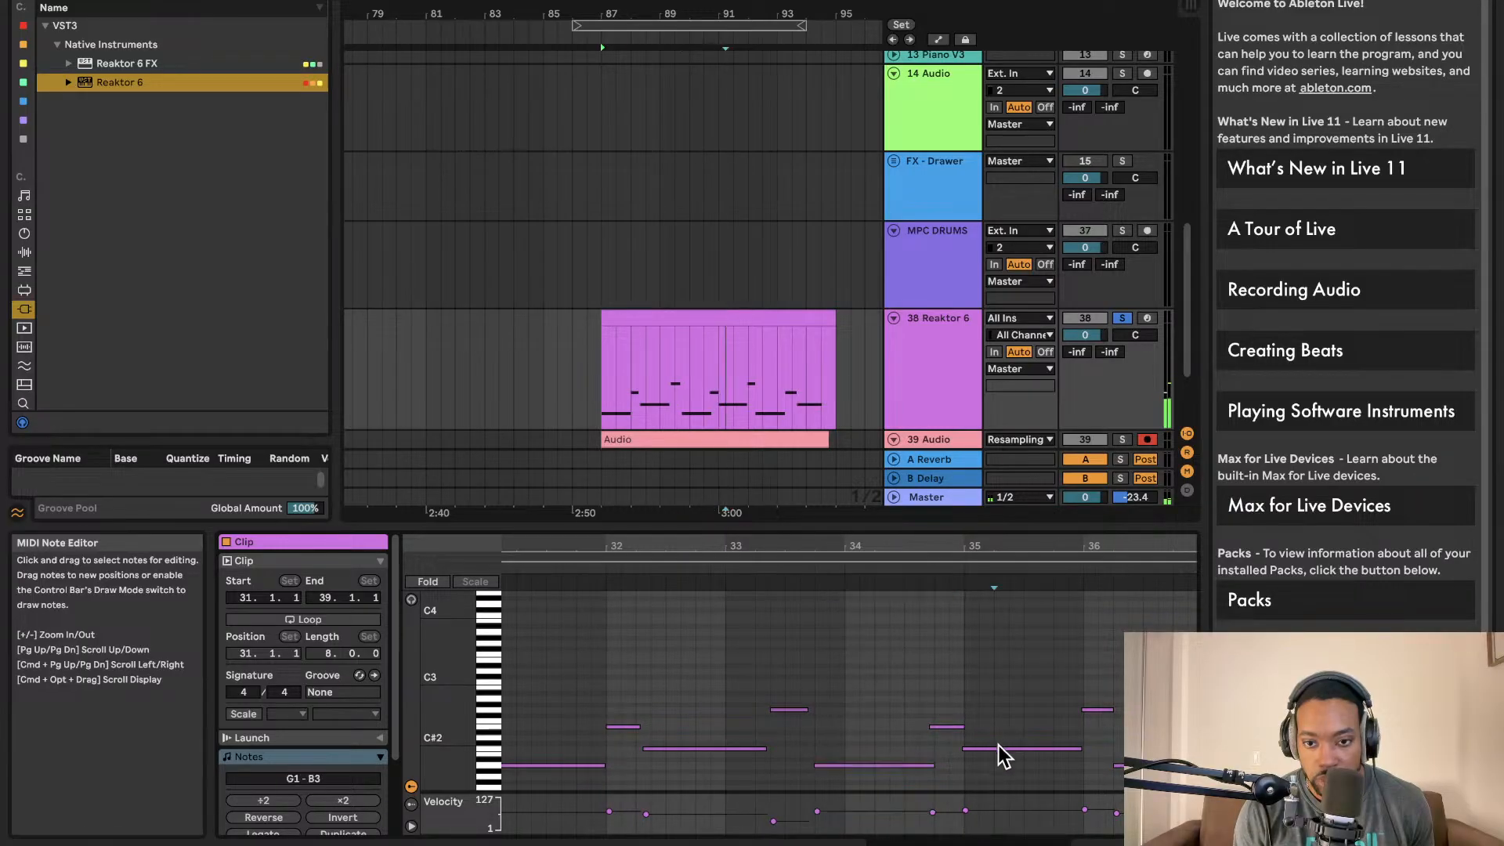
# - Replay the clip and inspect the placement of the C2 note at bar 35 and the A1 note at bar 31
pyautogui.click(1012, 749)
pyautogui.press('space')
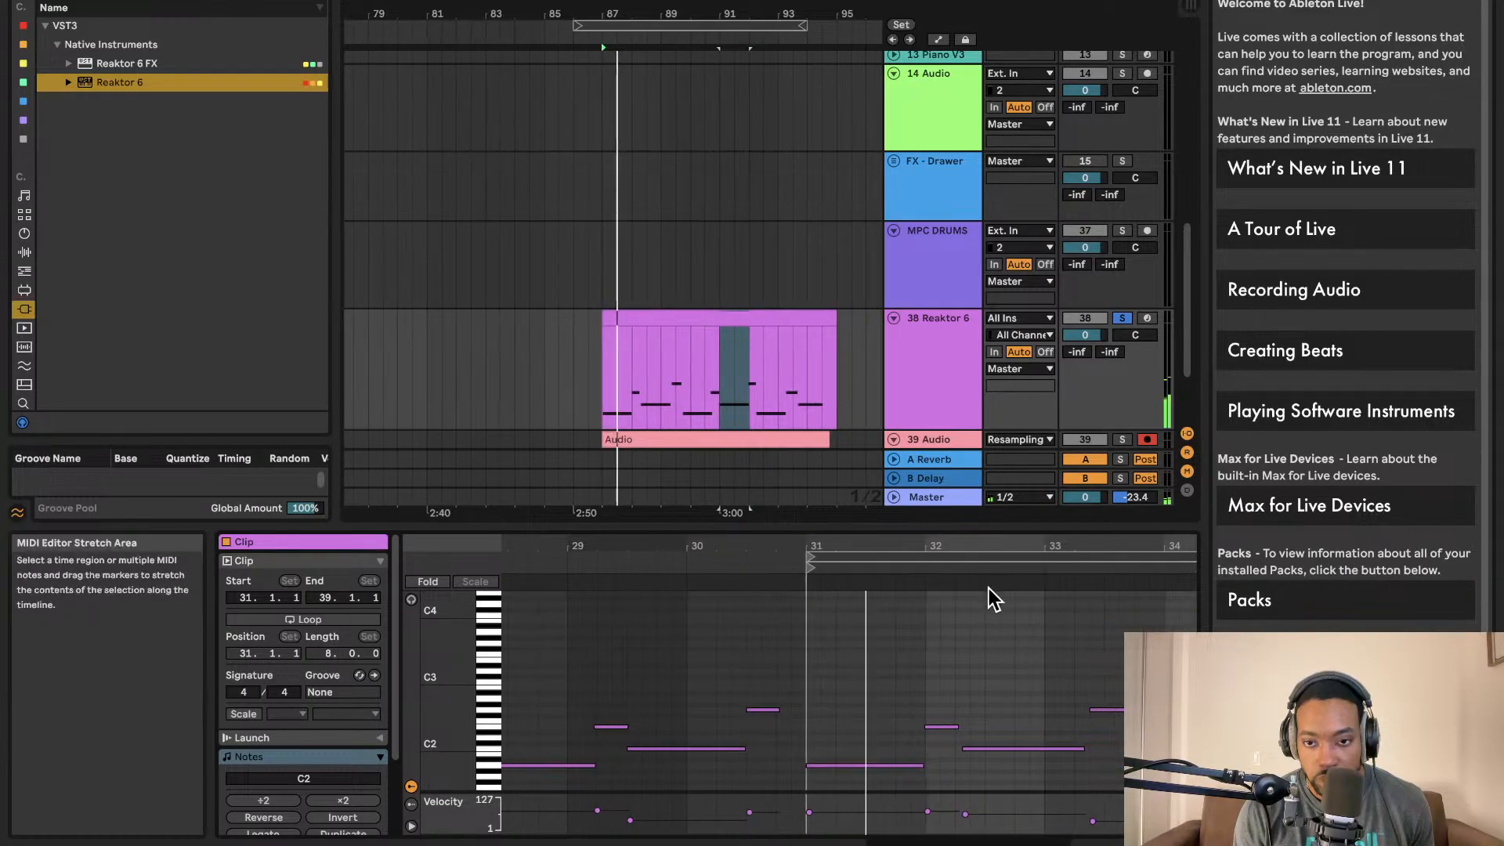
pyautogui.press('space')
pyautogui.press('space')
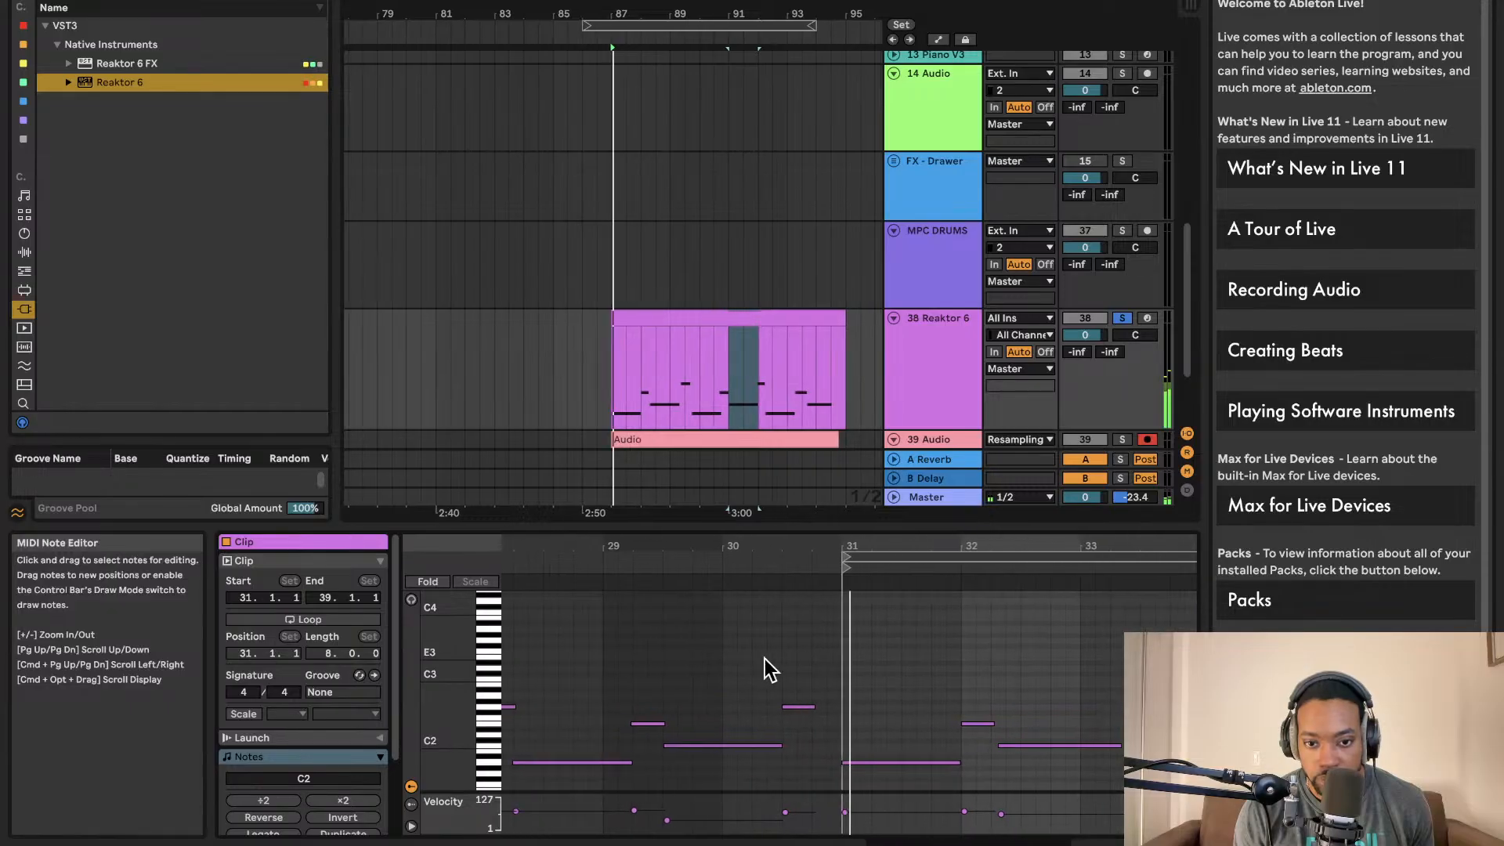
pyautogui.scroll(5, 815, 728)
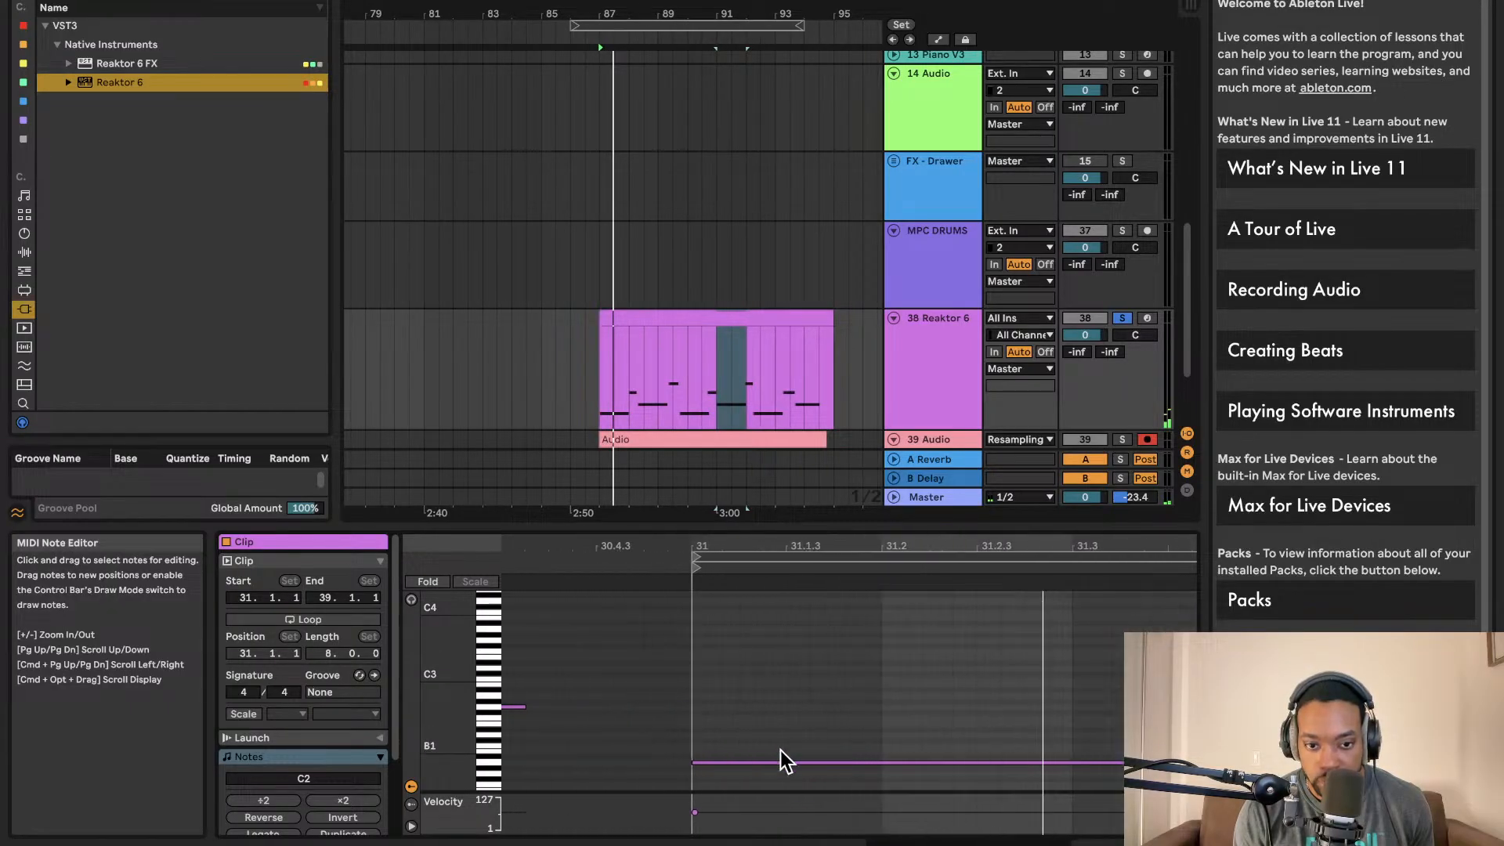
pyautogui.click(753, 763)
pyautogui.scroll(-4, 764, 713)
pyautogui.scroll(-5, 772, 697)
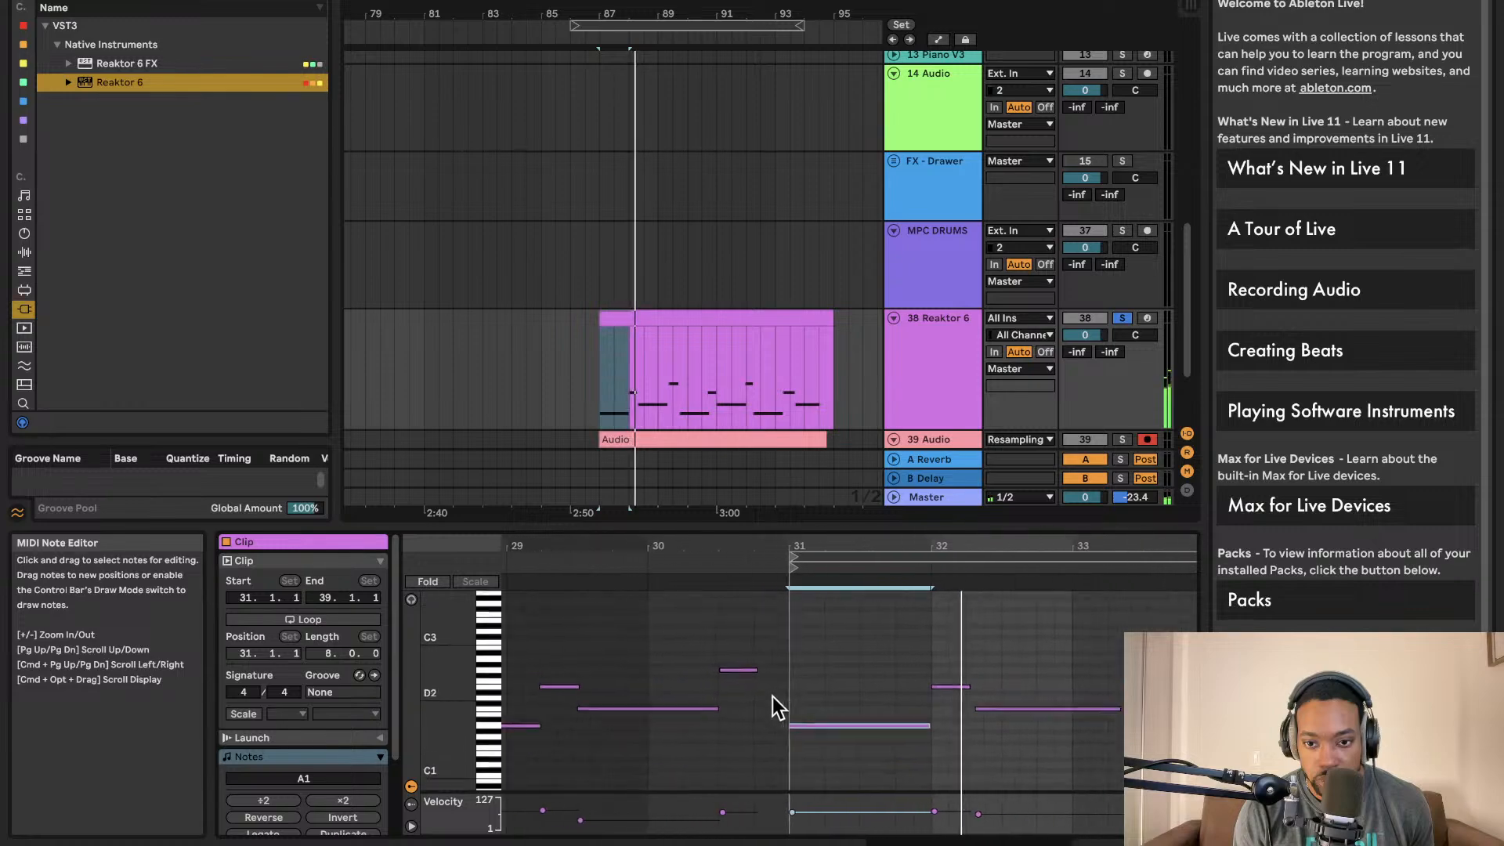
# - Nudge the G2 note in bar 33 earlier so it starts right where the preceding C2 note ends, and replay the clip
pyautogui.hscroll(1, 830, 675)
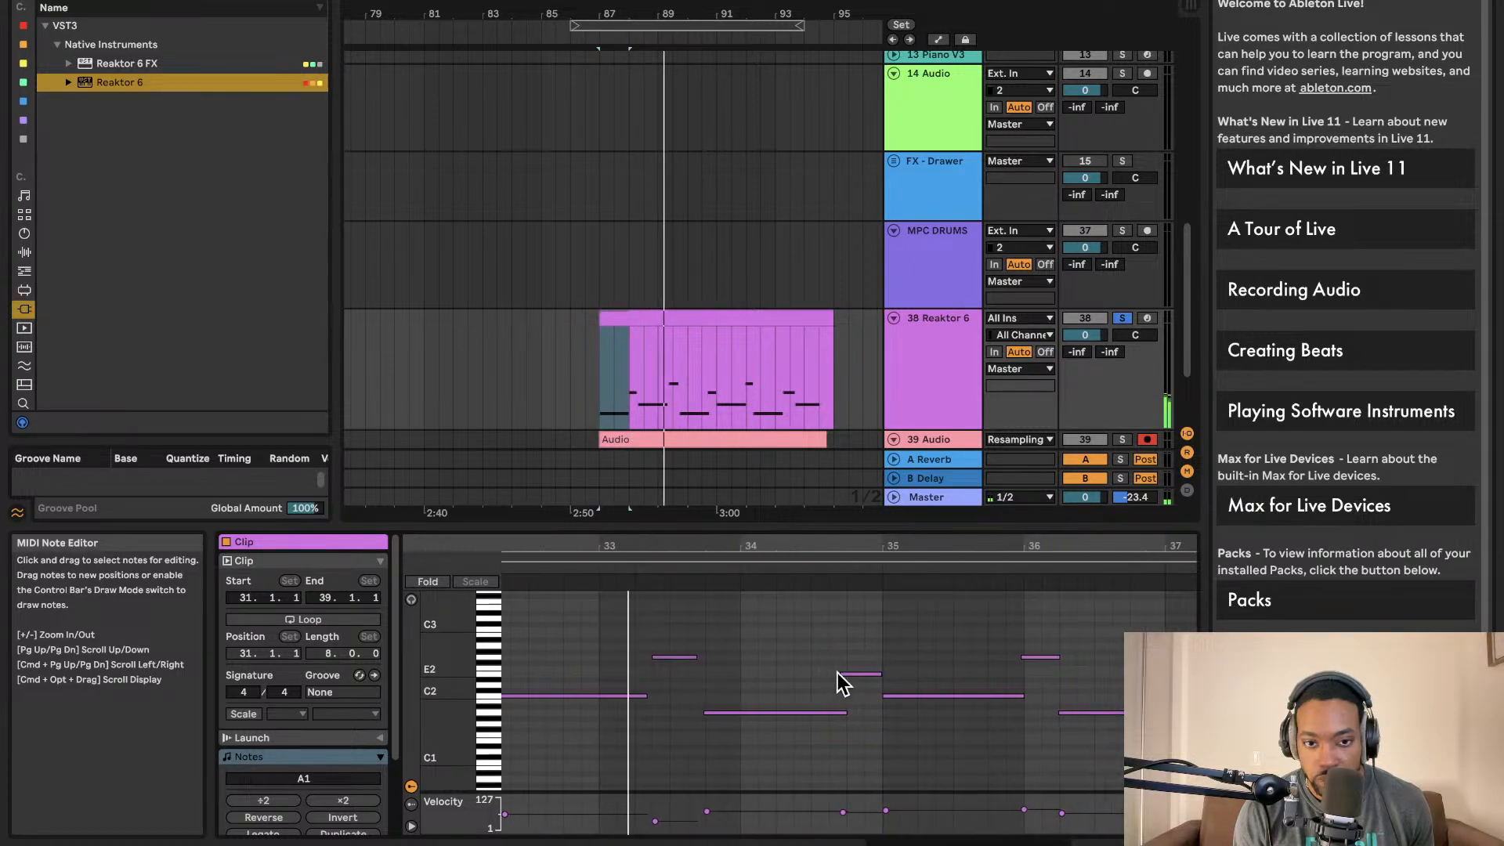
pyautogui.click(672, 658)
pyautogui.scroll(6, 670, 654)
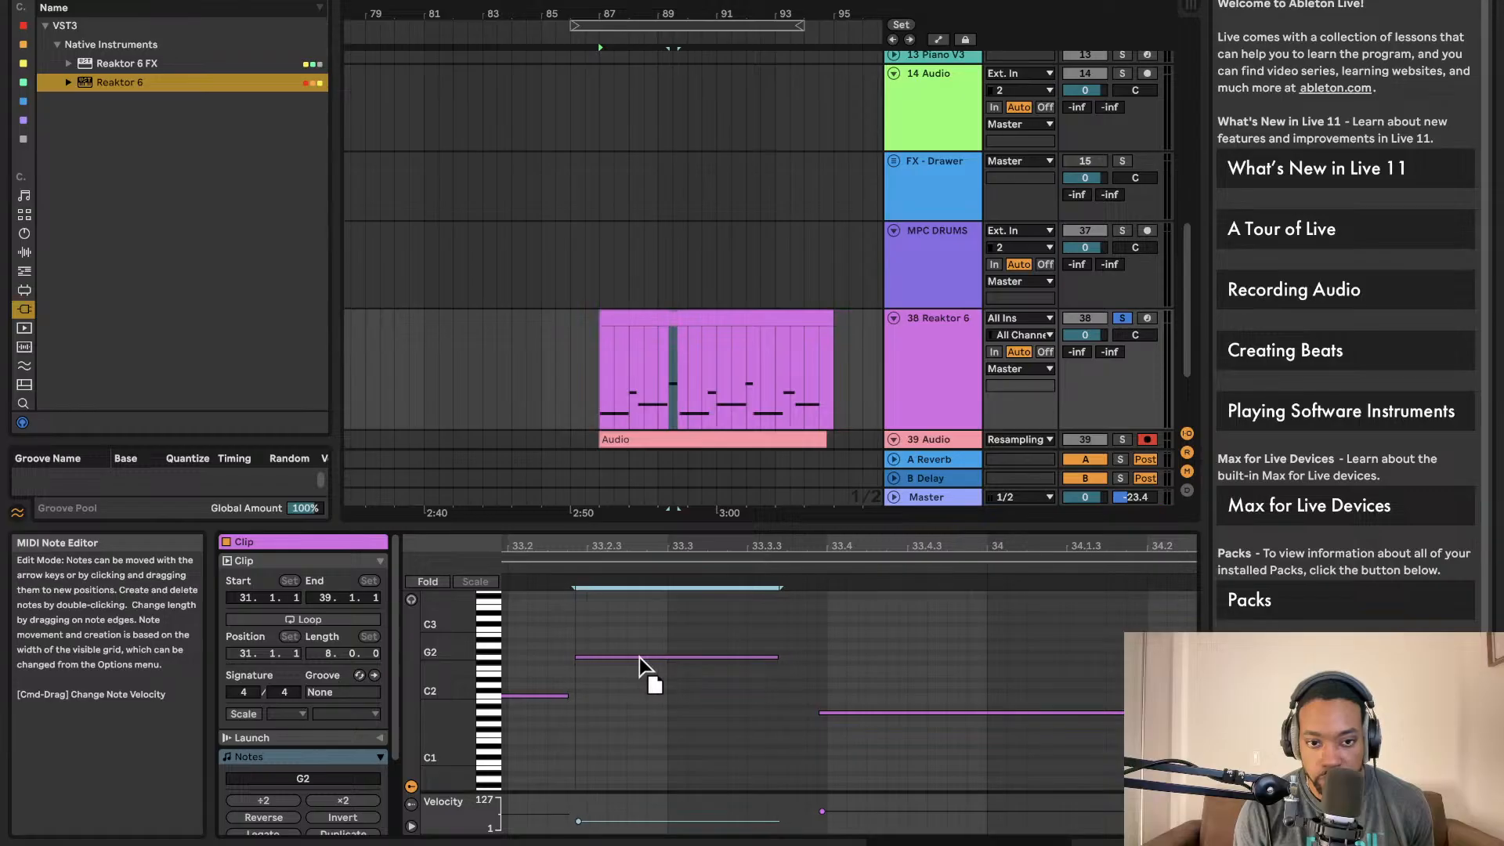
pyautogui.scroll(-3, 639, 666)
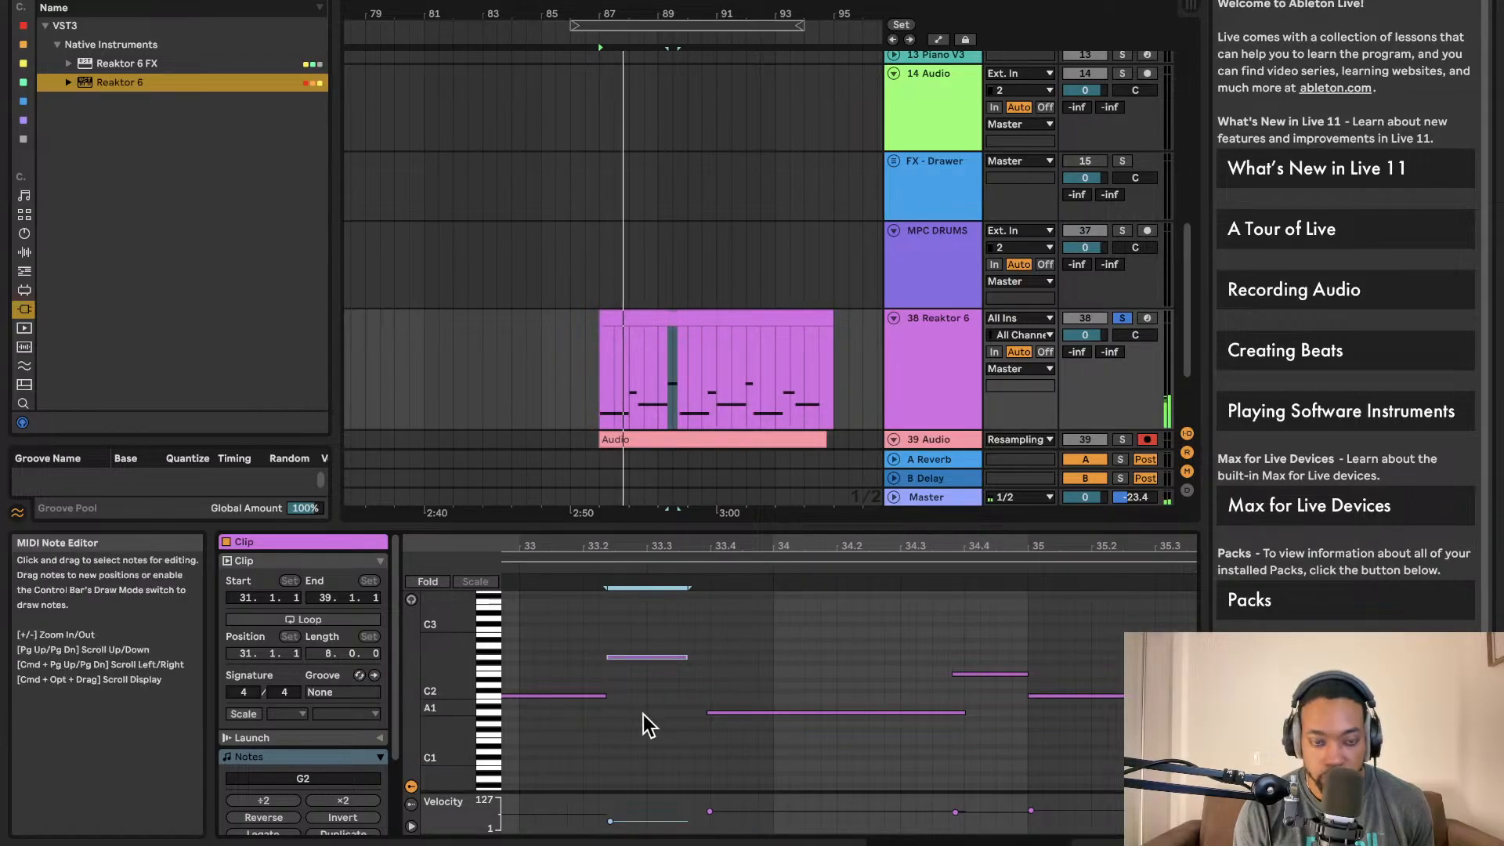
pyautogui.press('super+a')
pyautogui.click(826, 666)
pyautogui.scroll(-5, 867, 663)
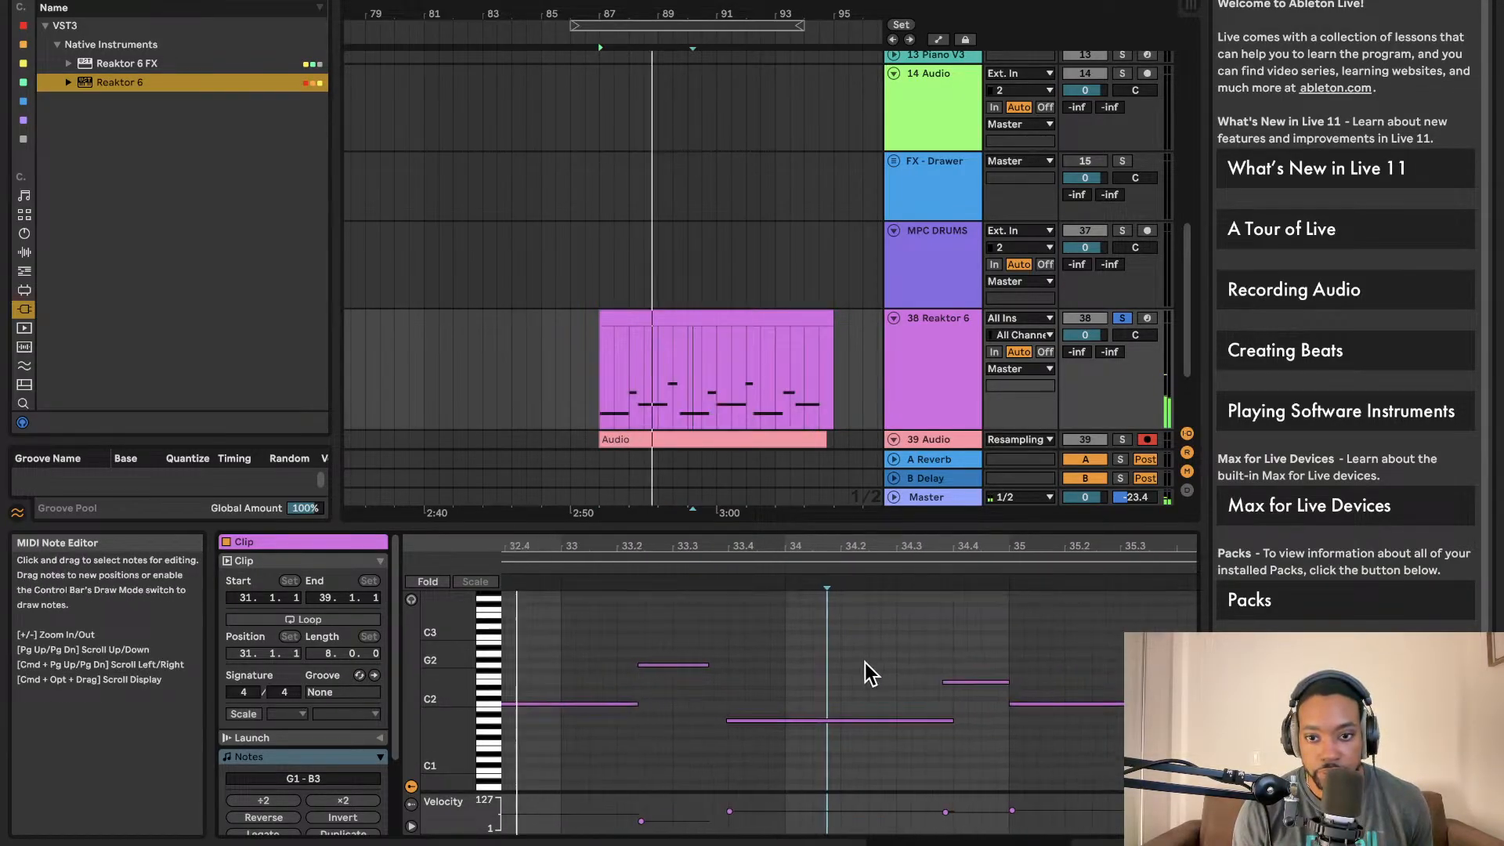
# - Split the Reaktor 6 clip at bar 92 of the arrangement and delete the part after the split
pyautogui.click(756, 372)
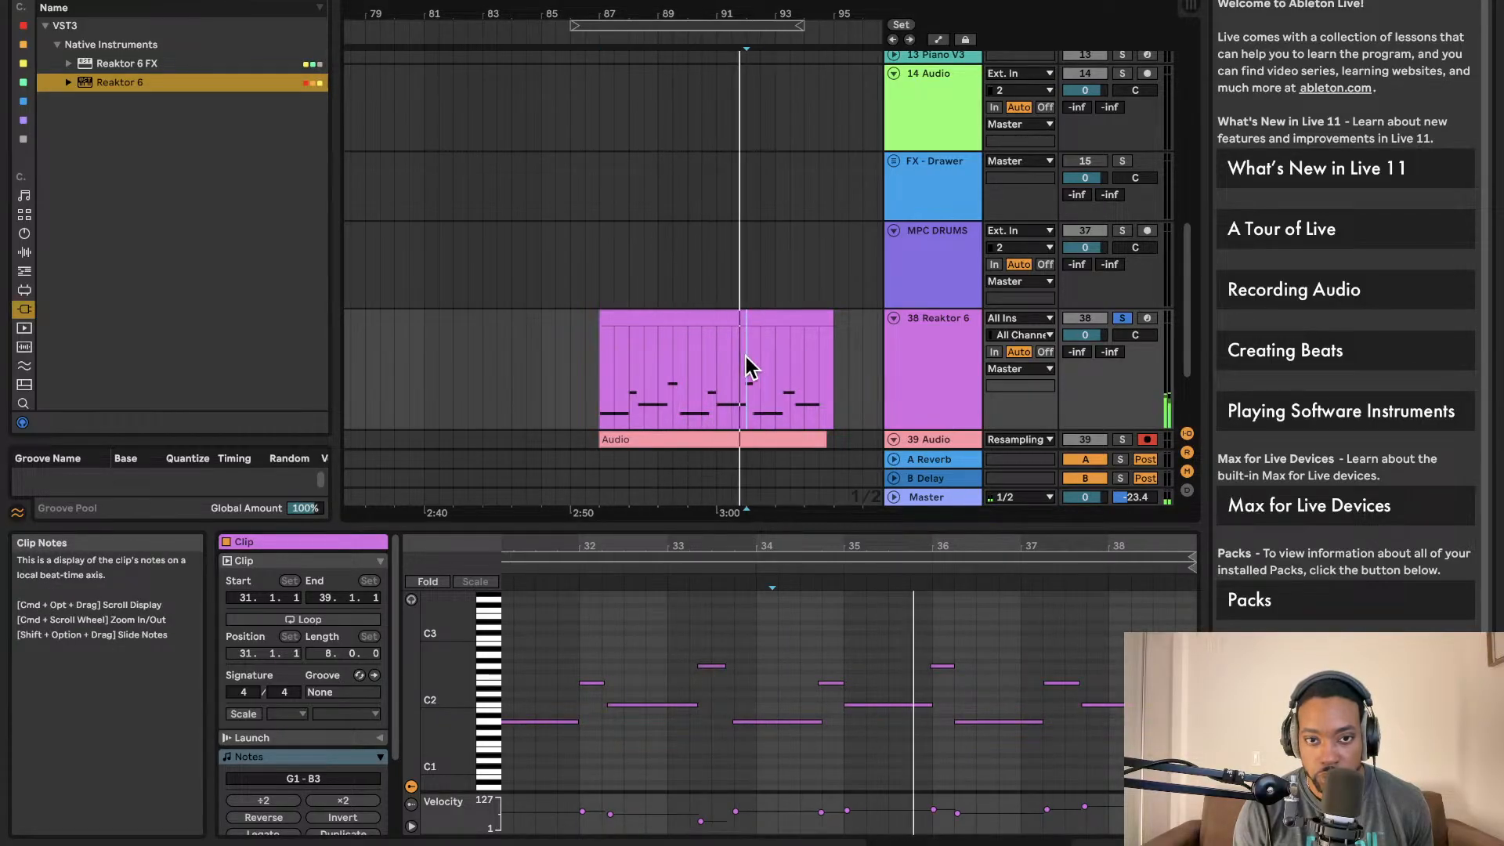
pyautogui.press('super+e')
pyautogui.click(768, 316)
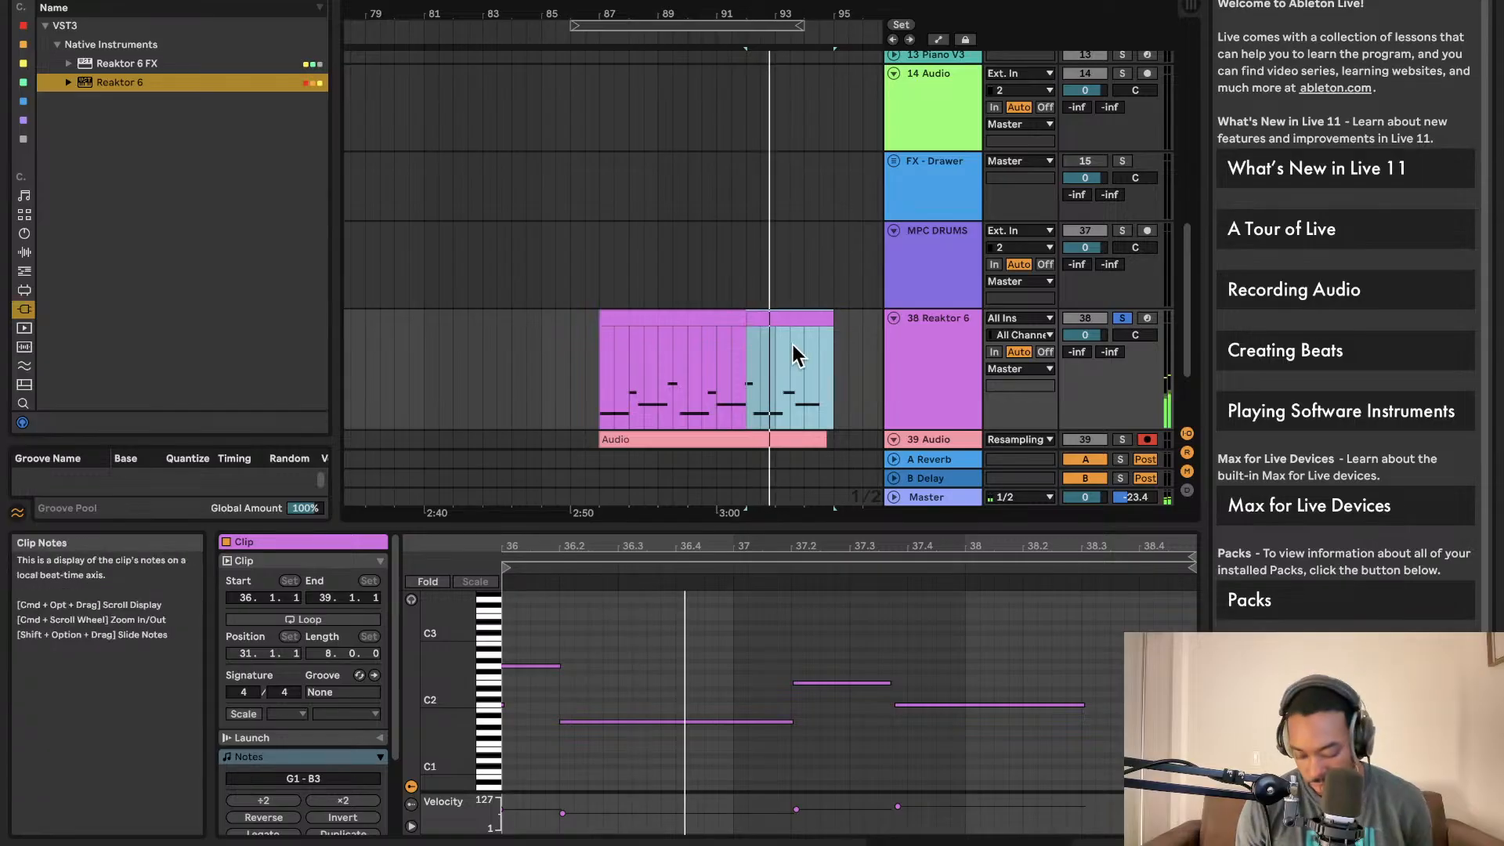
pyautogui.press('Delete')
# - Select the sliver of the G2 note just before bar 36 and remove it from the shortened clip
pyautogui.click(733, 320)
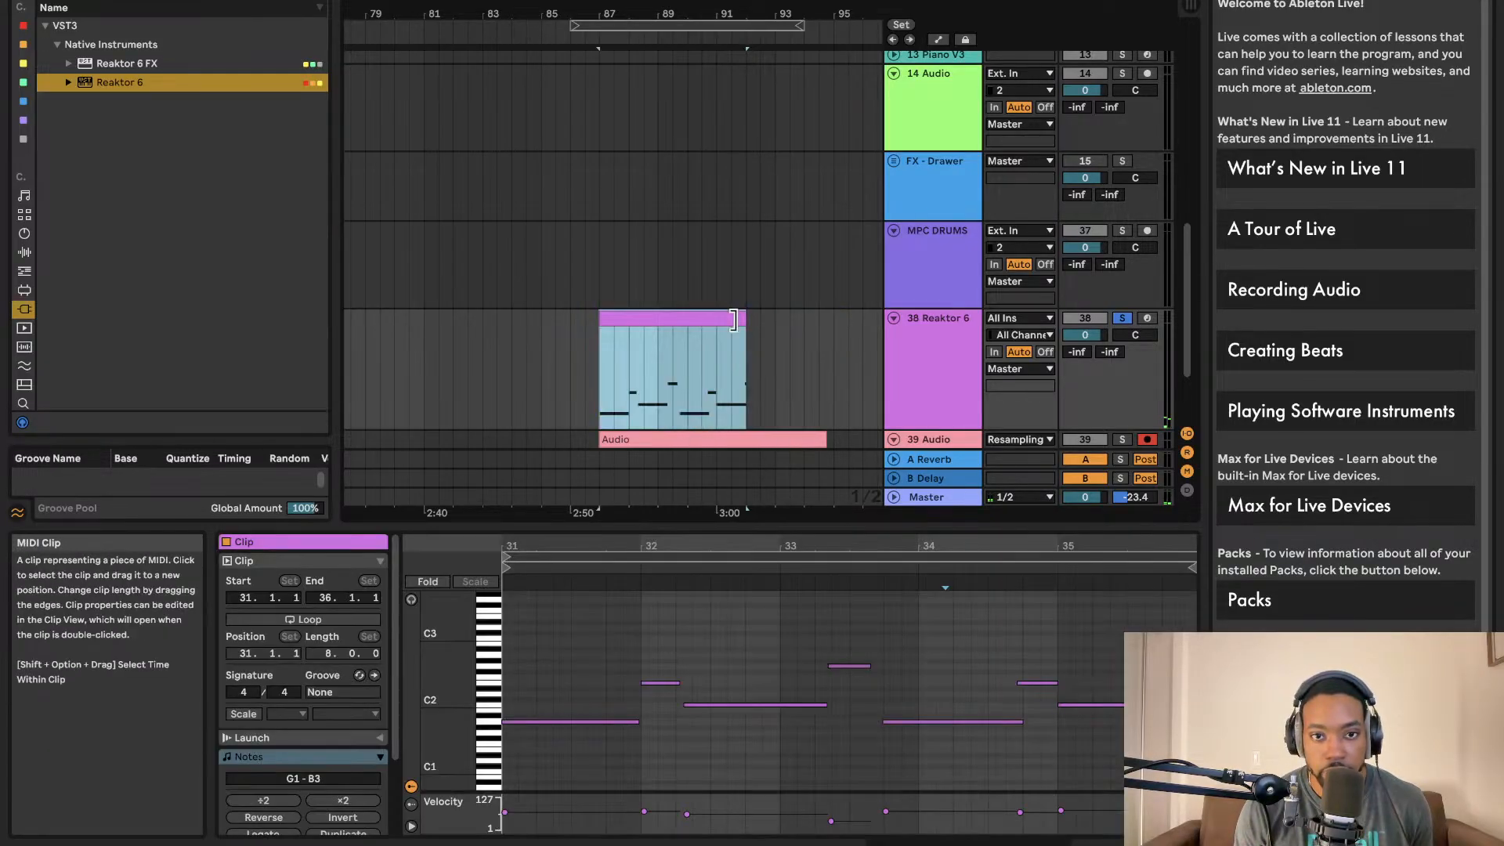
pyautogui.hscroll(2, 1098, 652)
pyautogui.click(1109, 653)
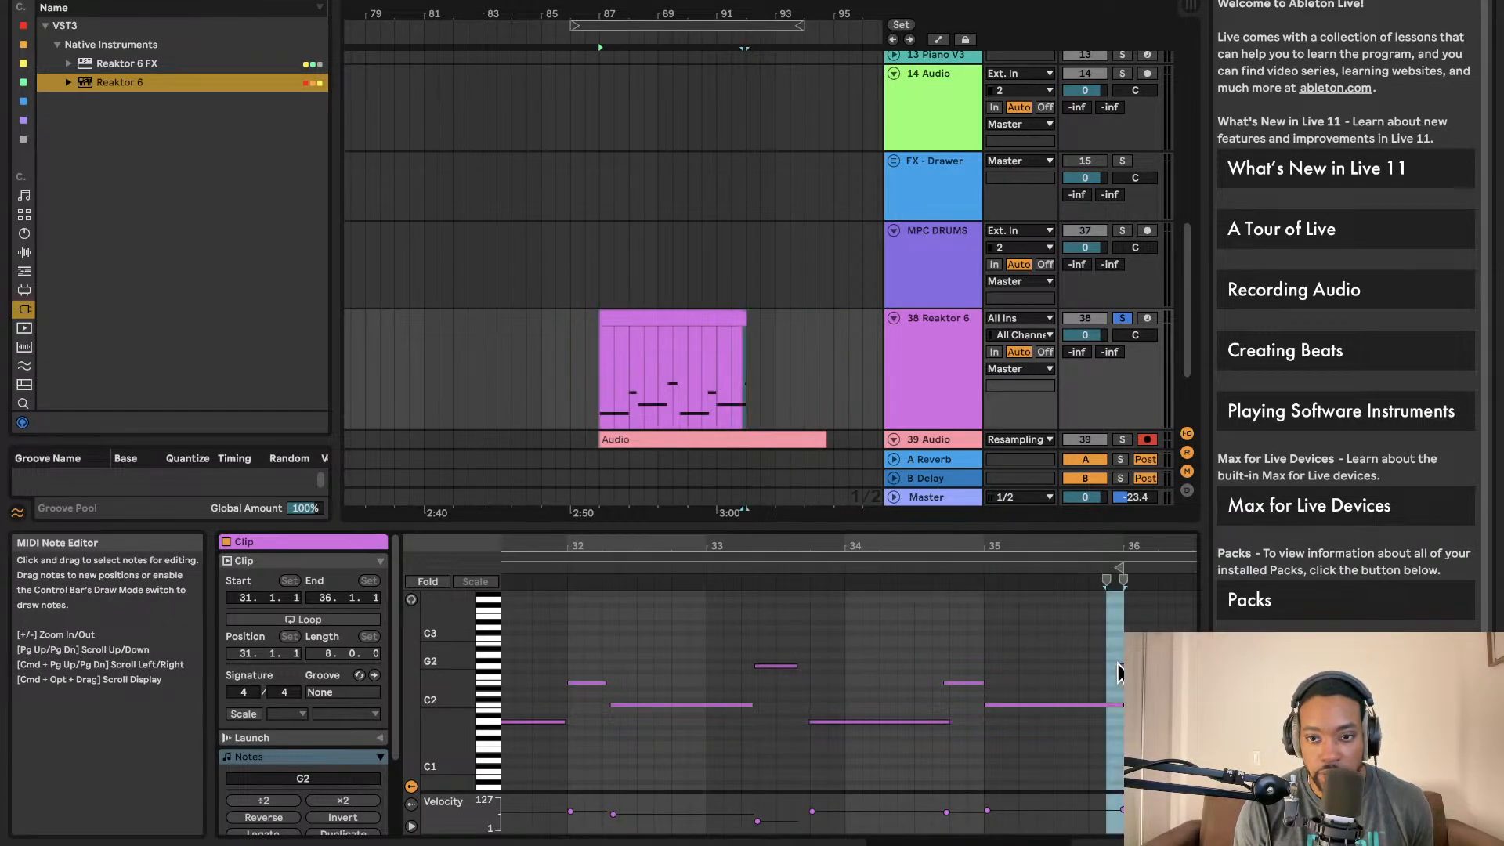
pyautogui.moveTo(1117, 664); pyautogui.dragTo(1129, 676)
# - Set the arrangement loop to the shortened Reaktor 6 clip, from bar 87 to bar 92, and play it
pyautogui.click(656, 320)
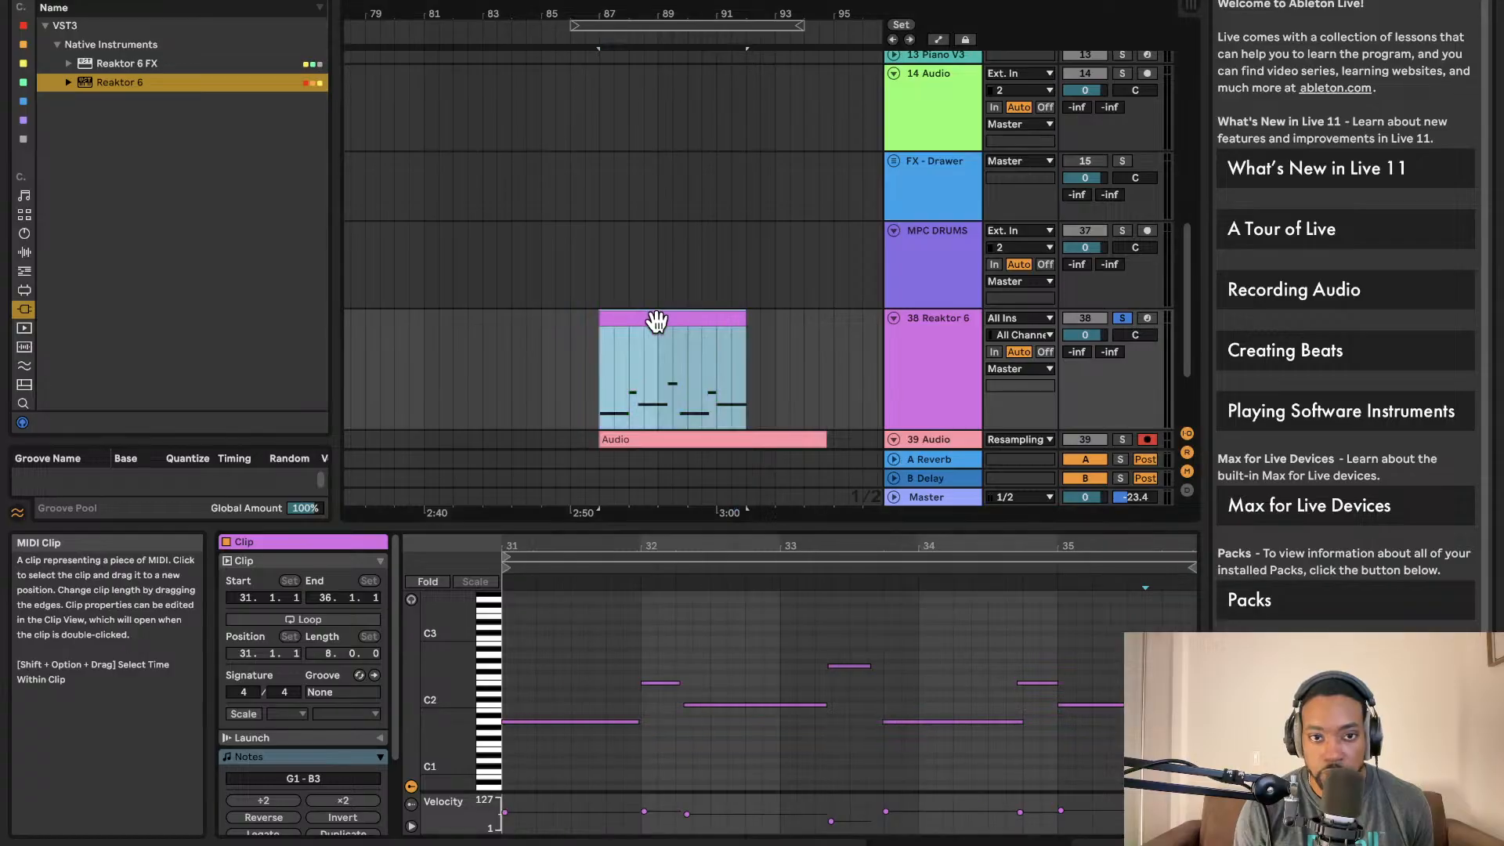
pyautogui.press('super+l')
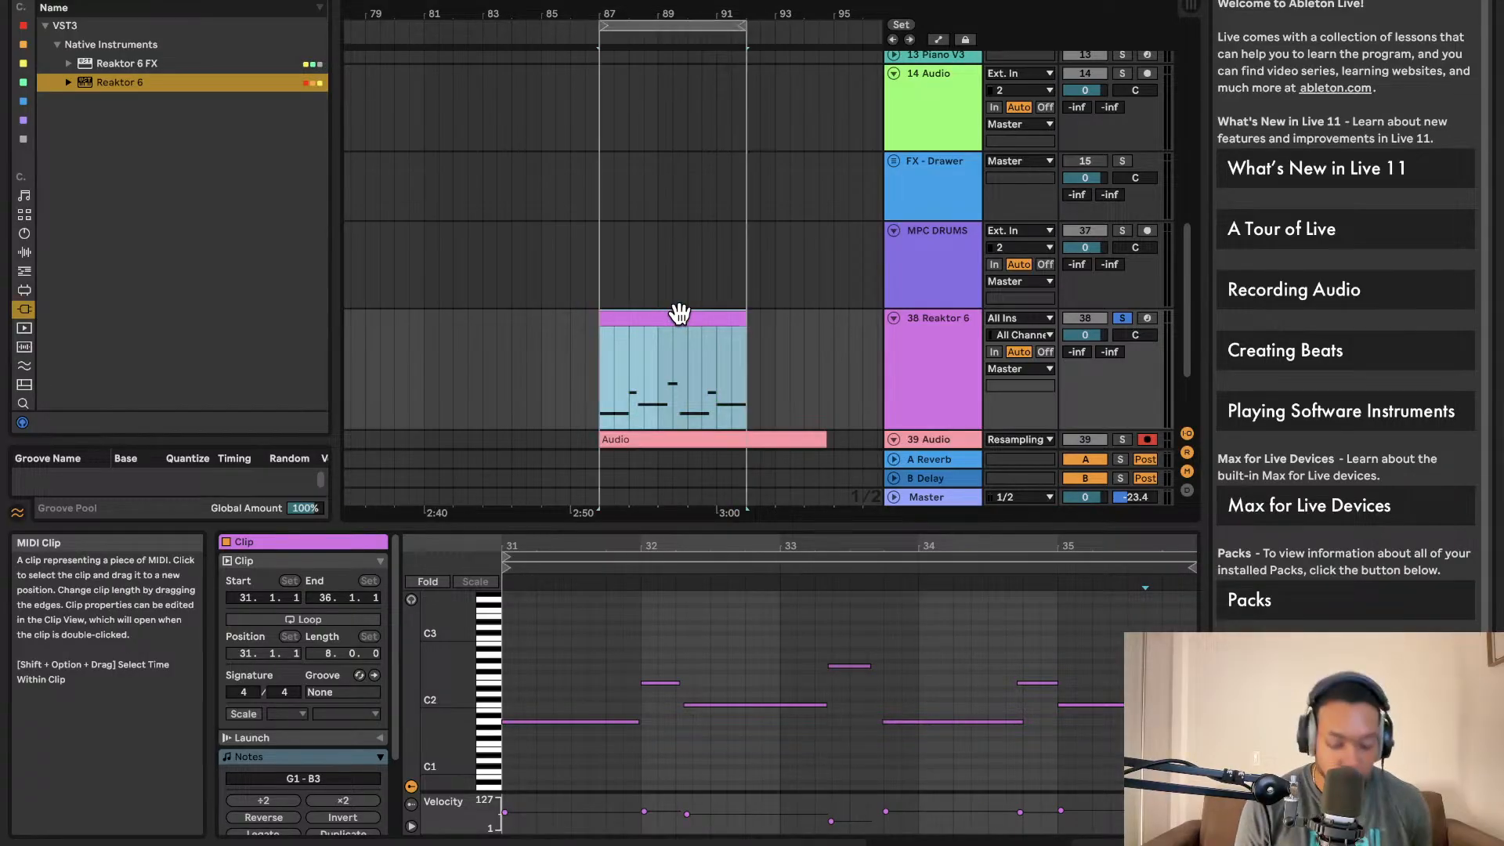
pyautogui.press('space')
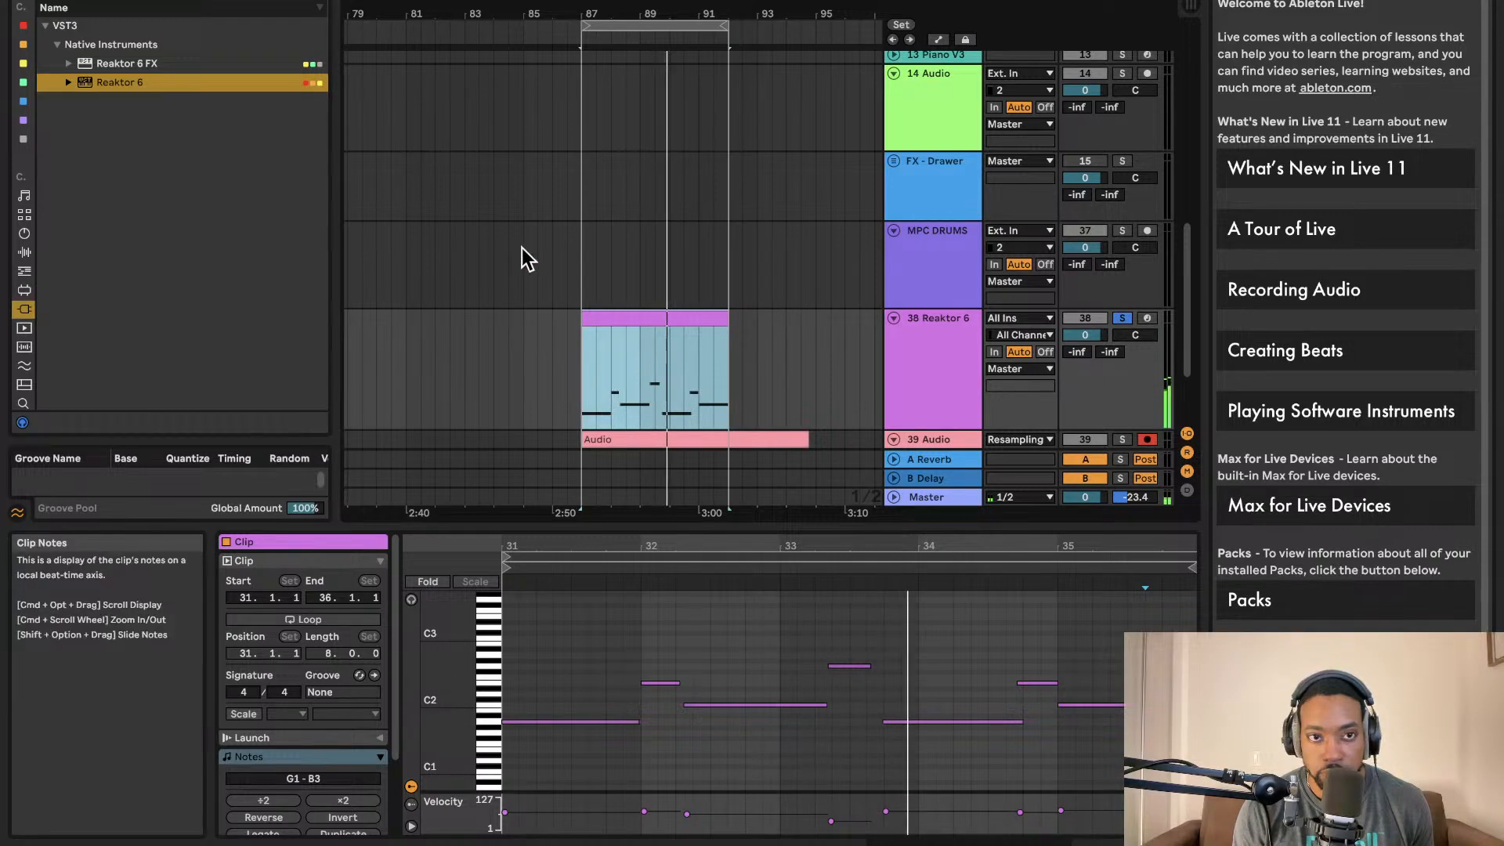
# - Select all the notes inside the looped clip and review the Quantize Settings without applying them
pyautogui.click(720, 631)
pyautogui.press('super+a')
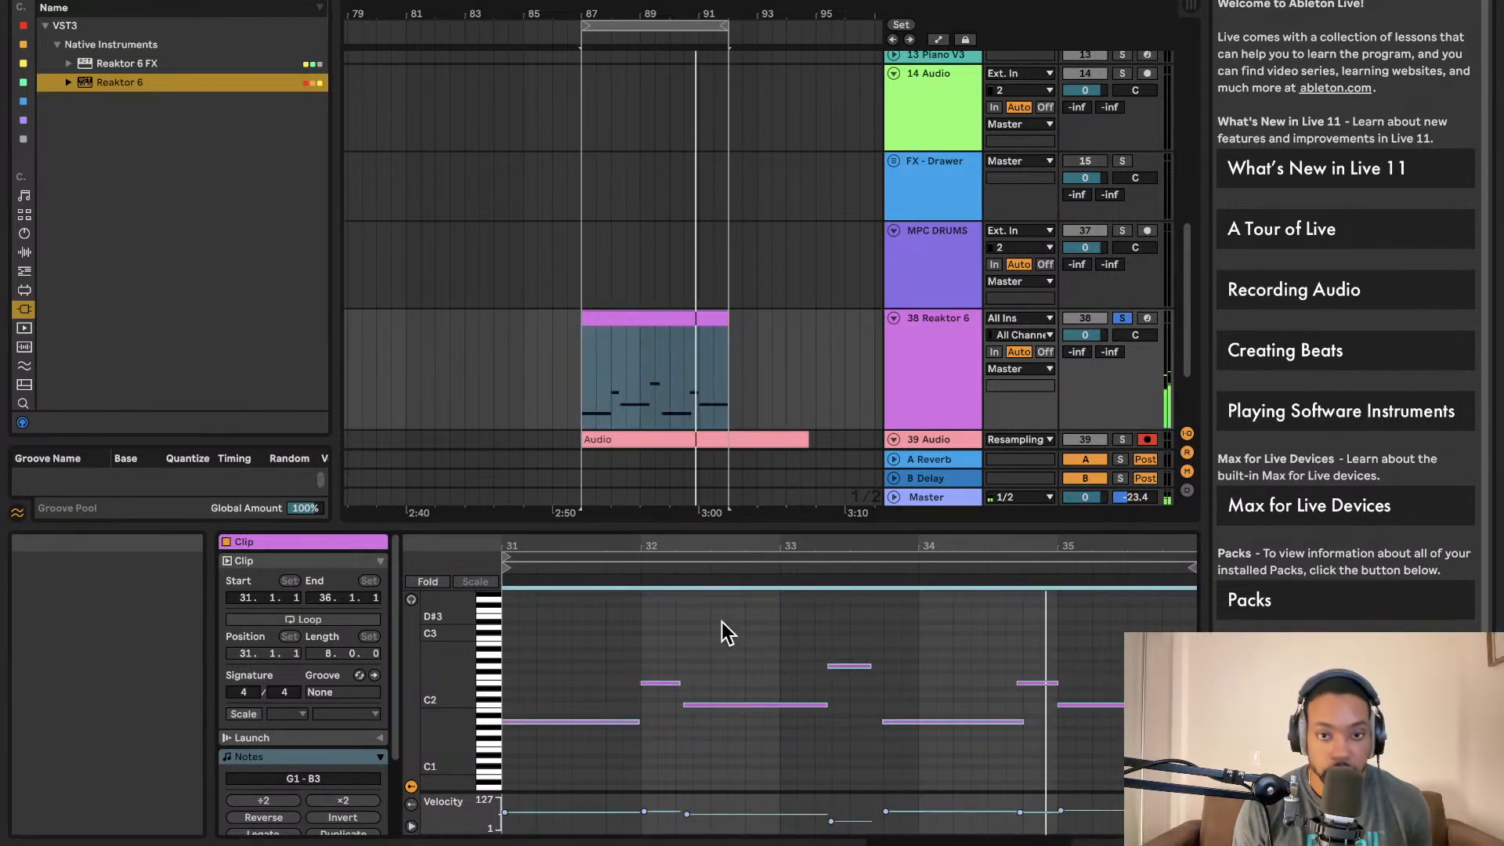
pyautogui.rightClick(729, 614)
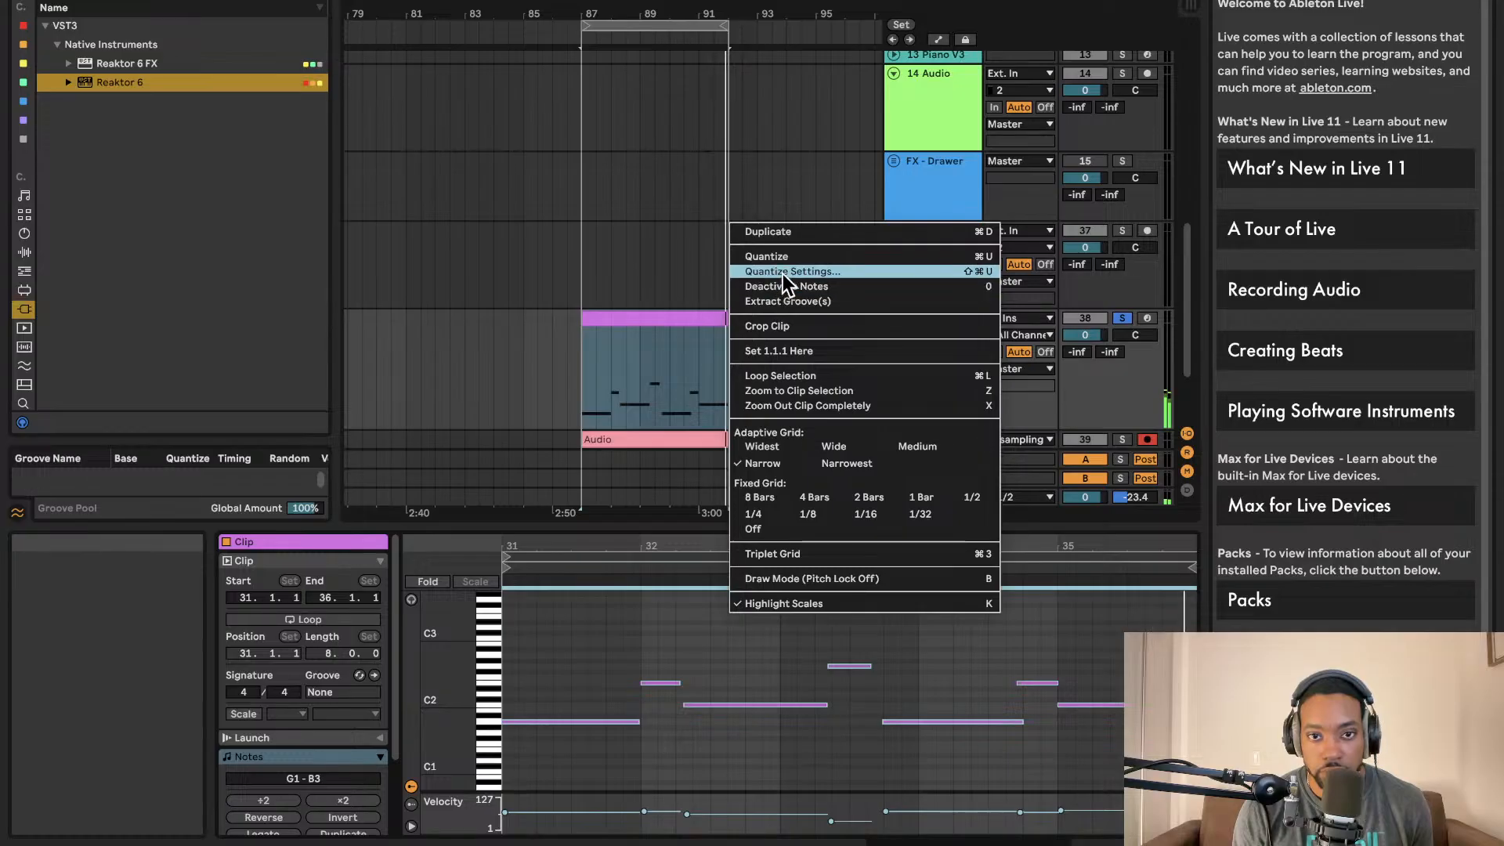
pyautogui.click(783, 274)
pyautogui.click(771, 439)
pyautogui.click(729, 586)
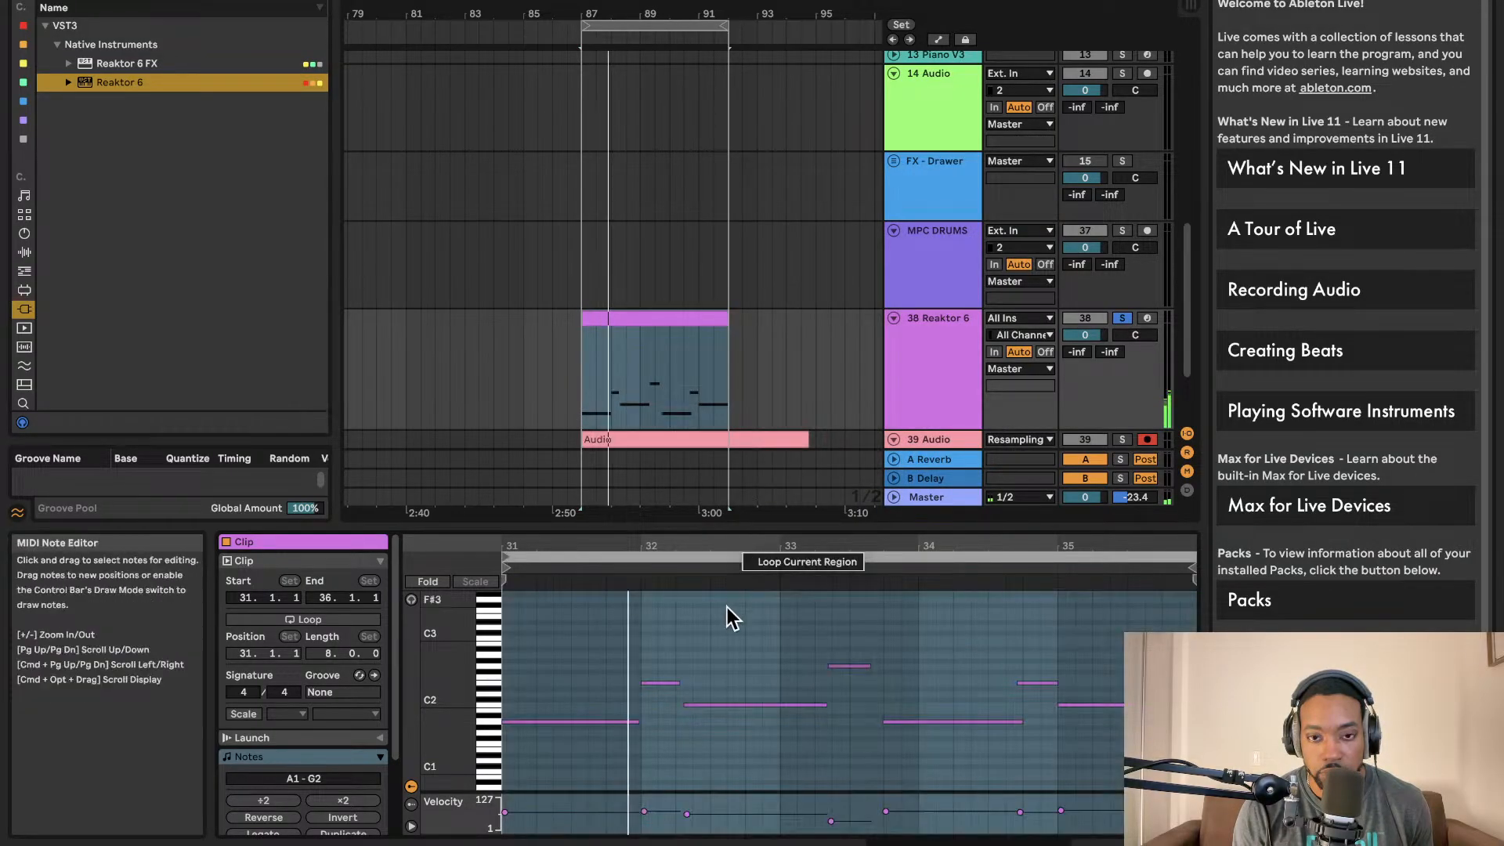
pyautogui.rightClick(729, 608)
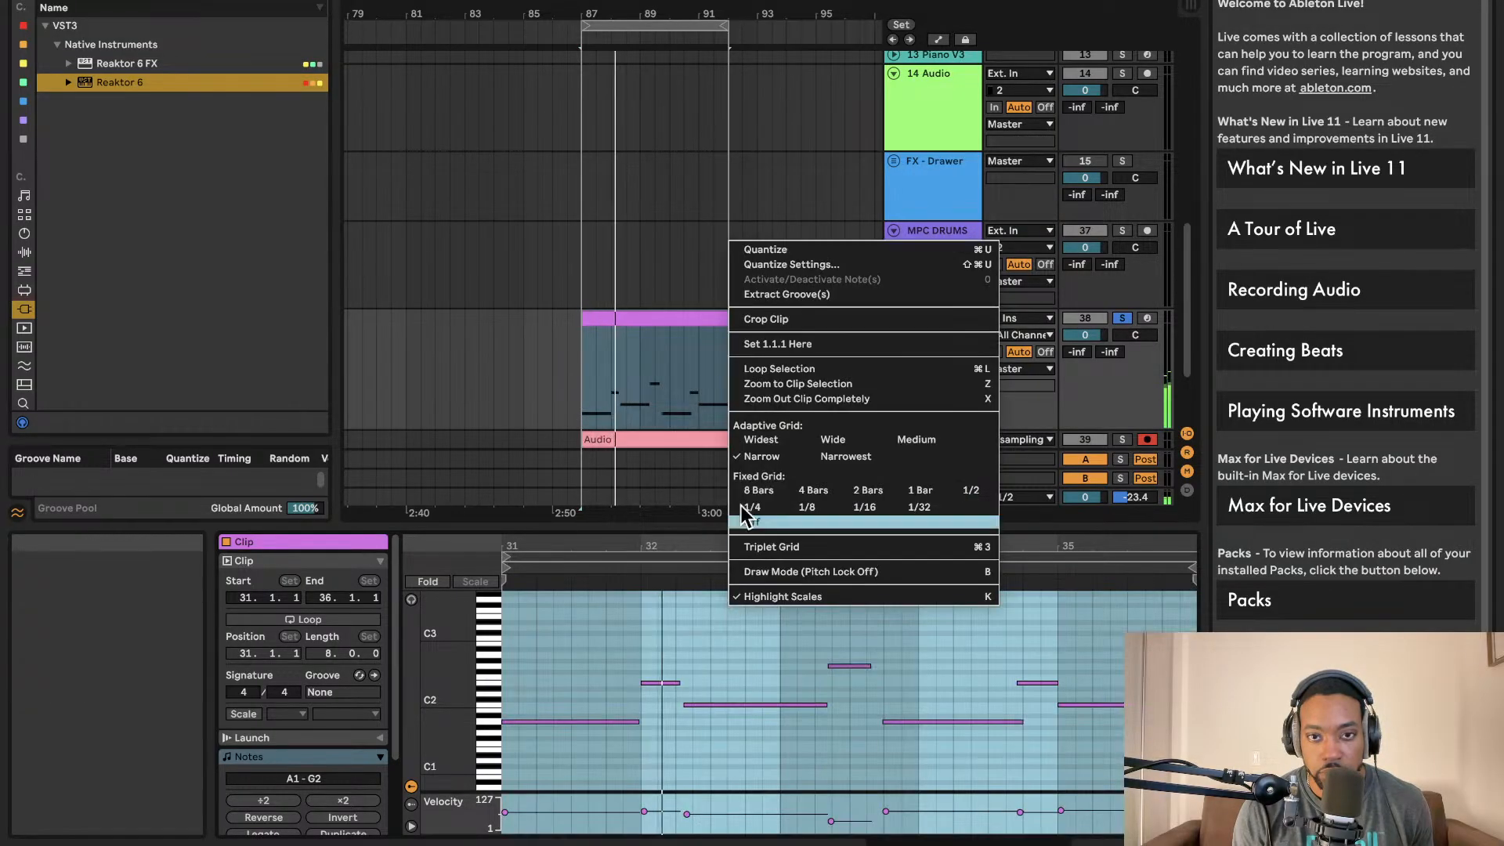
pyautogui.rightClick(746, 672)
pyautogui.click(812, 329)
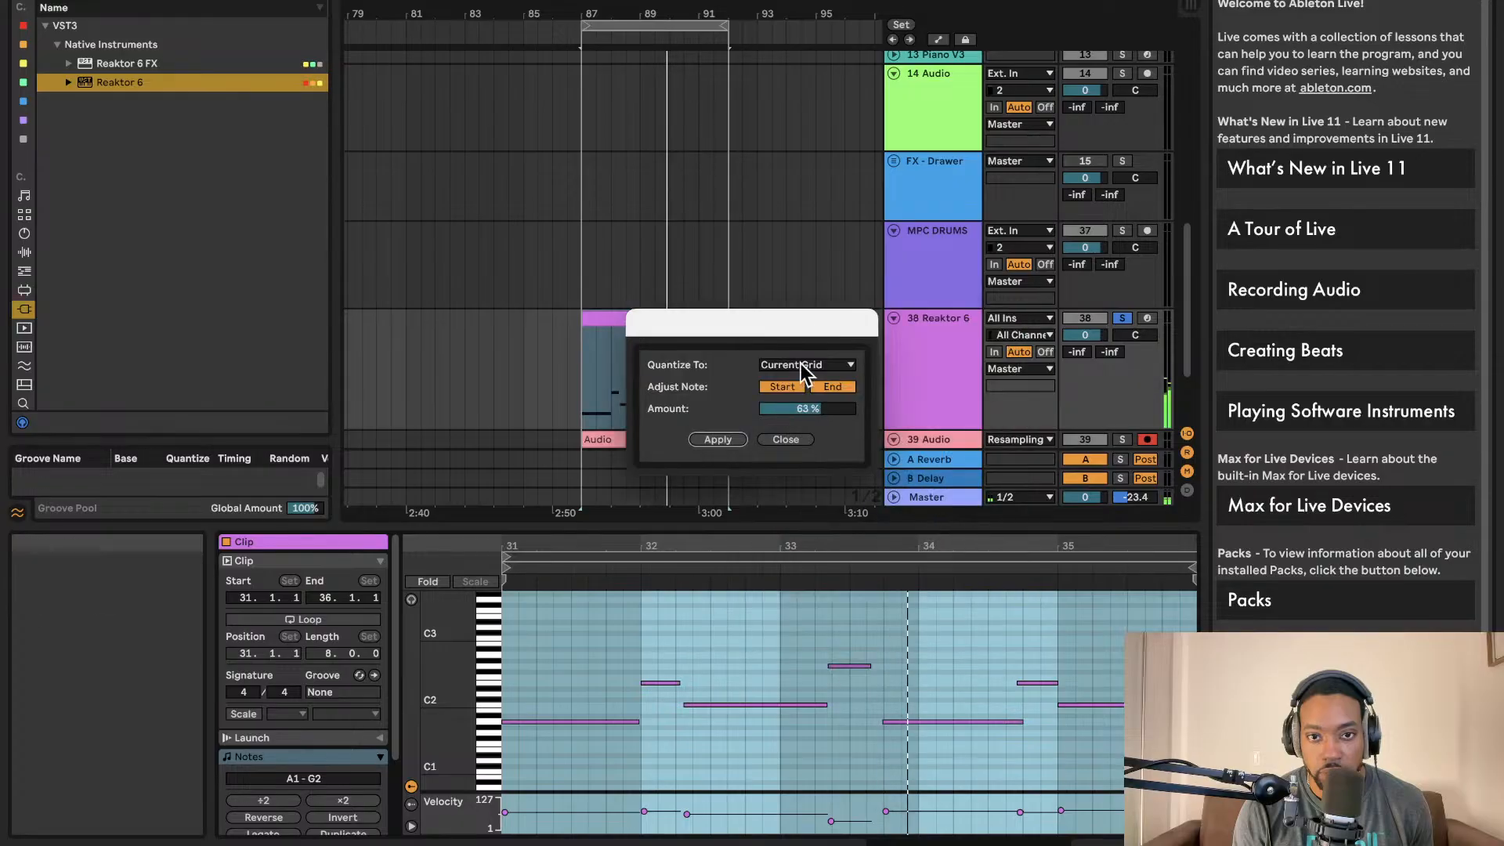
pyautogui.click(763, 440)
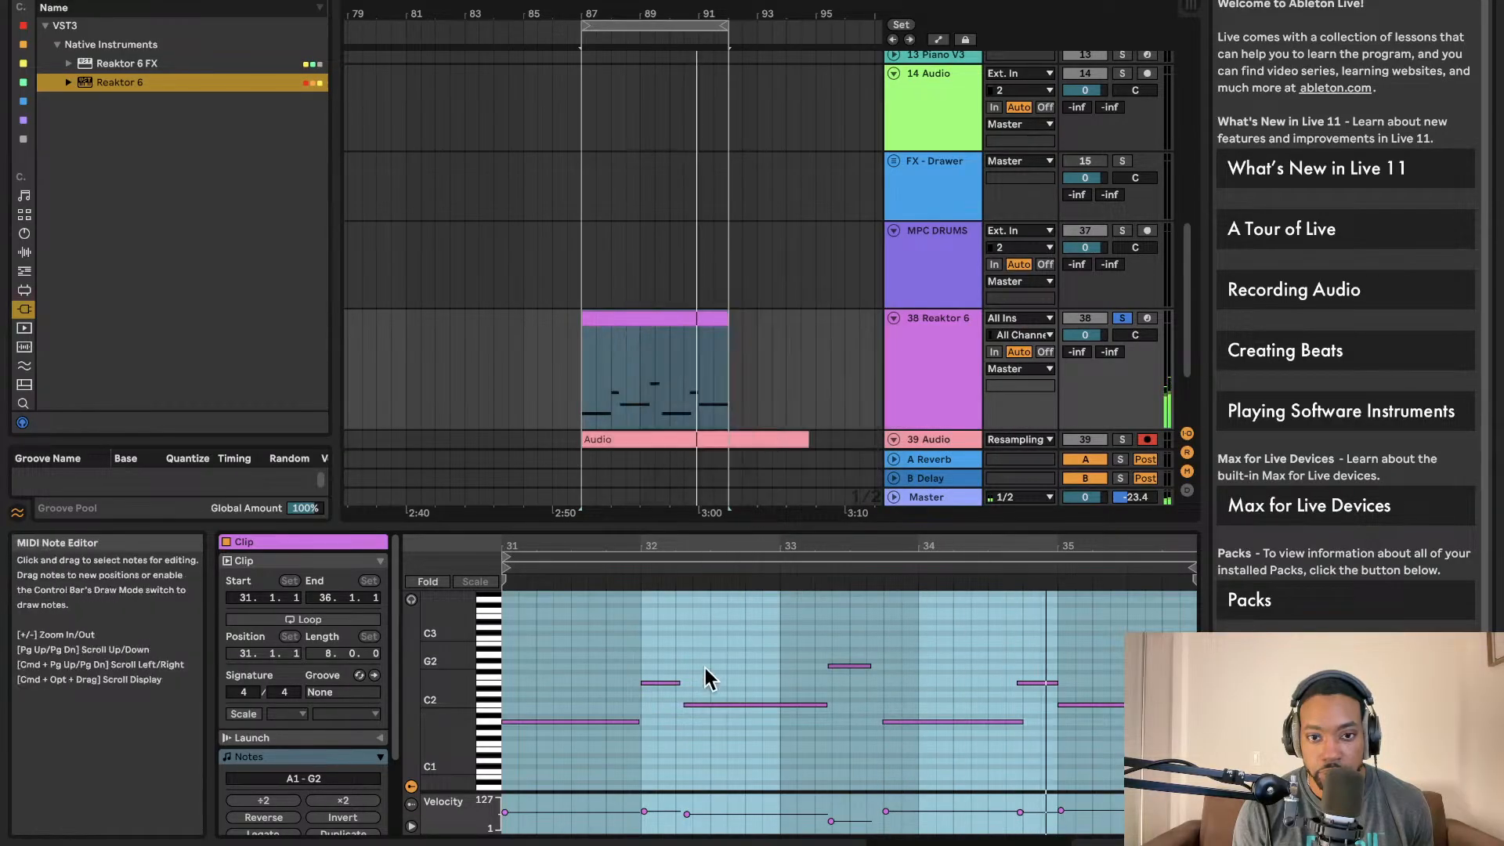
# - Quantize the clip's selected notes with the current quantize settings and play the loop
pyautogui.rightClick(708, 666)
pyautogui.click(750, 311)
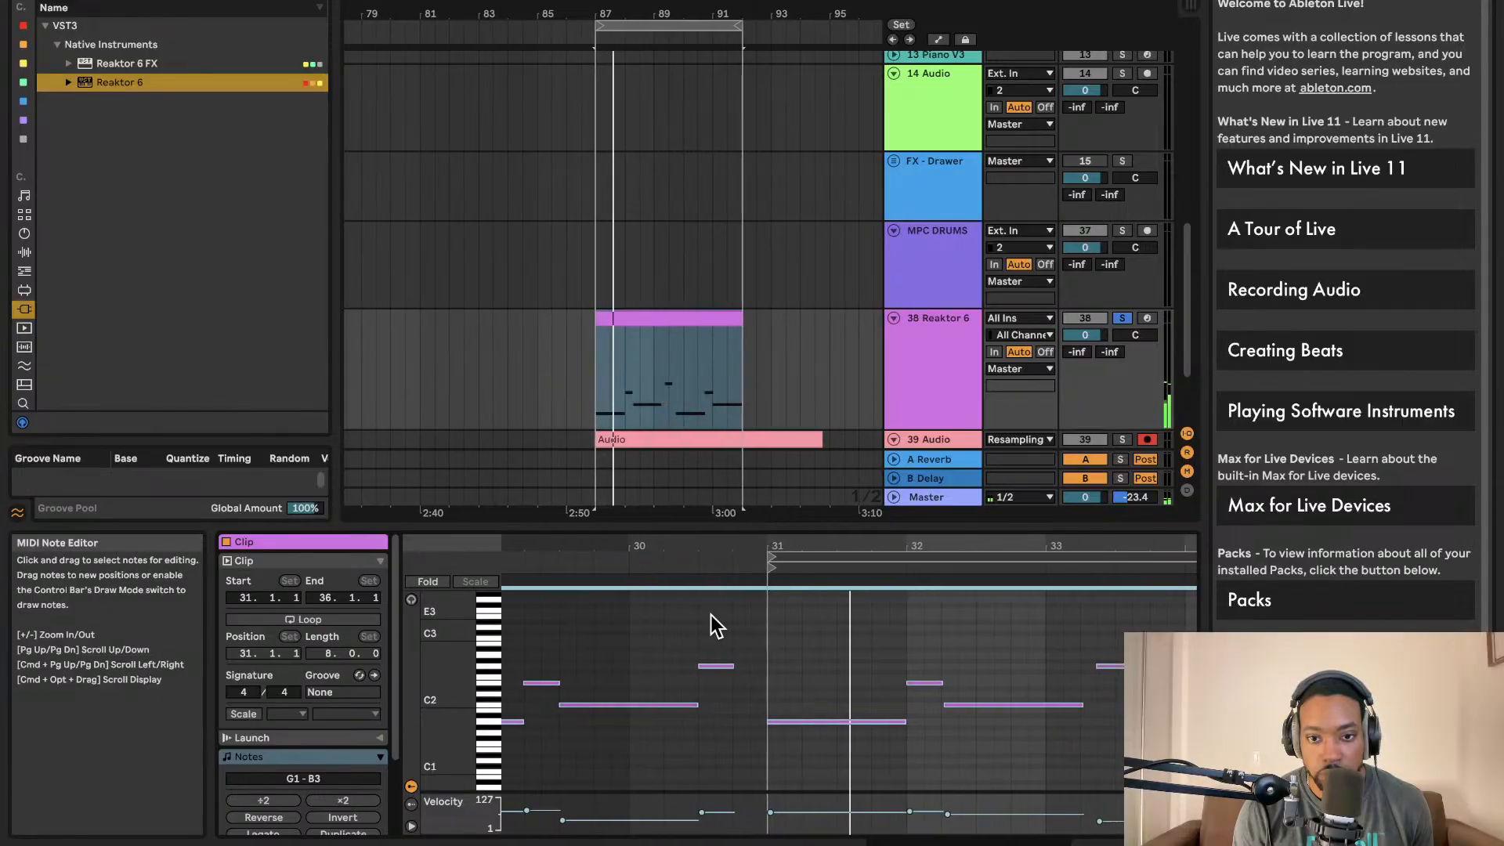
pyautogui.press('space')
# - Move the G2 note in bar 33 slightly earlier, closer to the end of the preceding C2 note
pyautogui.click(793, 665)
pyautogui.moveTo(786, 672); pyautogui.dragTo(772, 672)
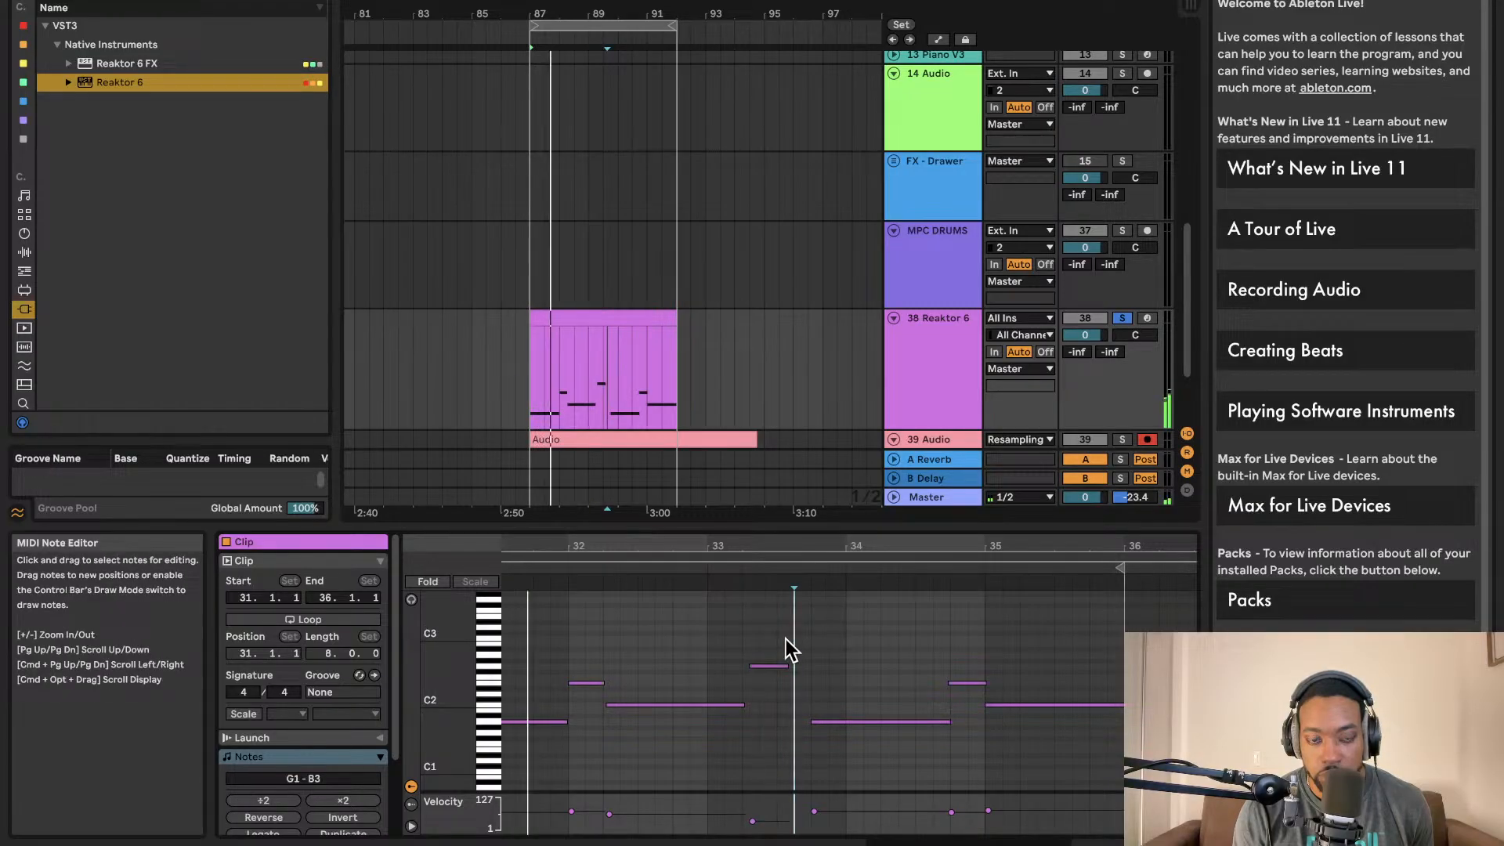
pyautogui.click(697, 656)
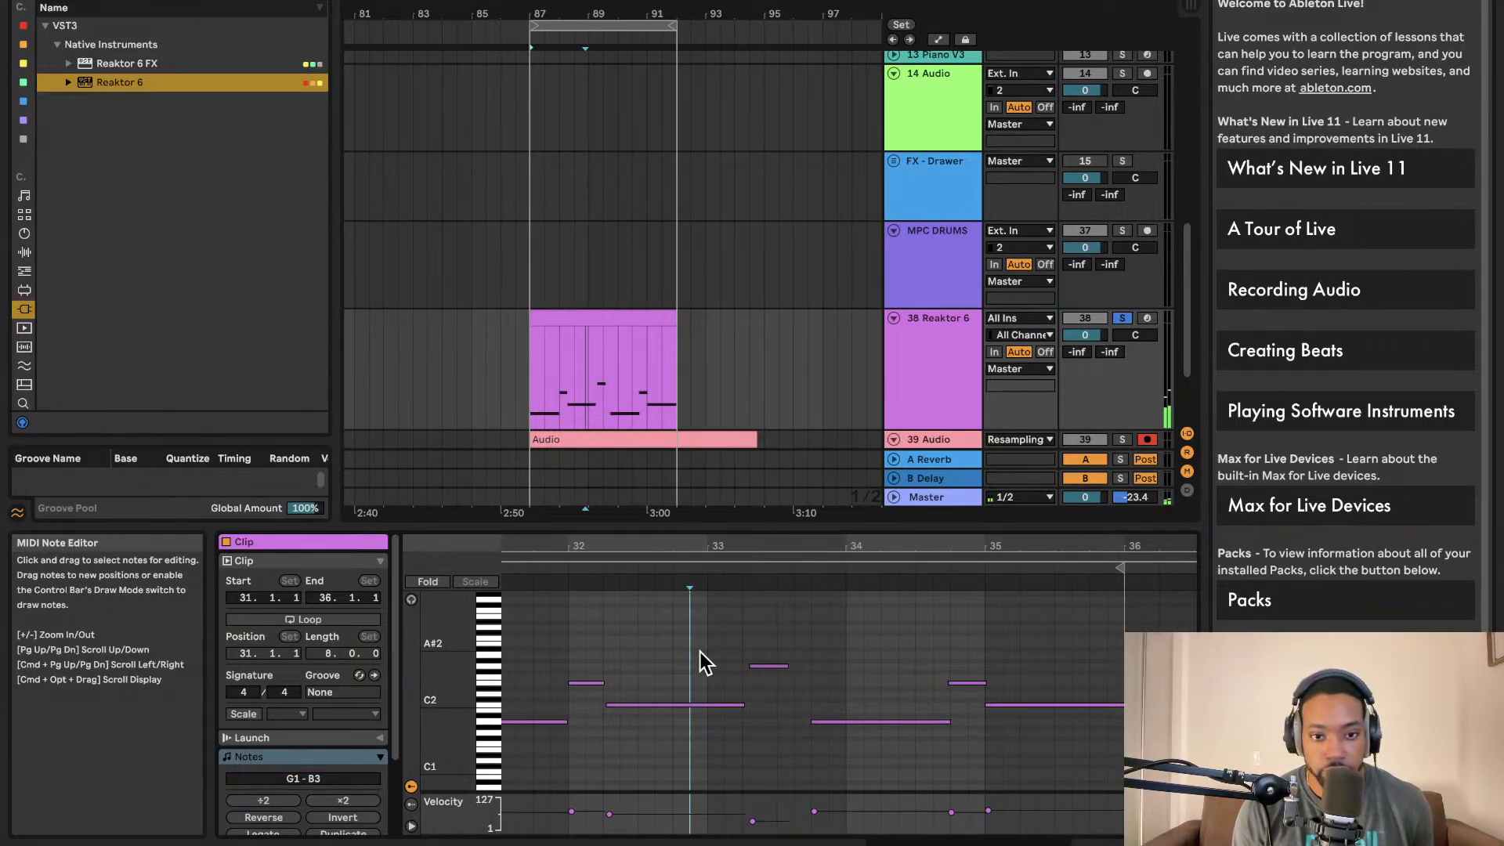
# - Select all the notes in the clip and play it from the start to check the timing
pyautogui.press('super+a')
pyautogui.hscroll(-3, 710, 655)
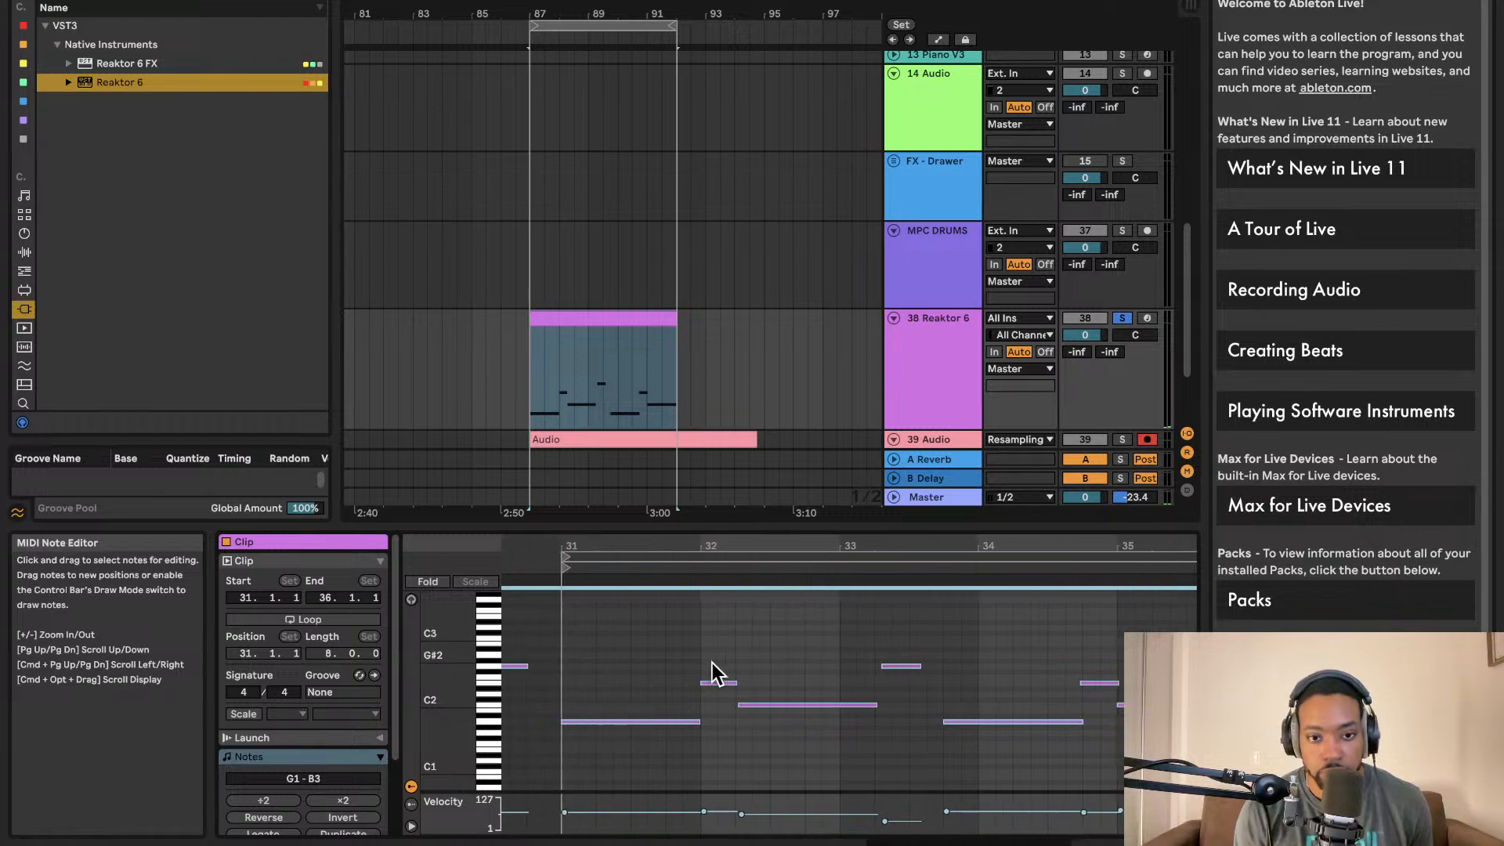
pyautogui.press('space')
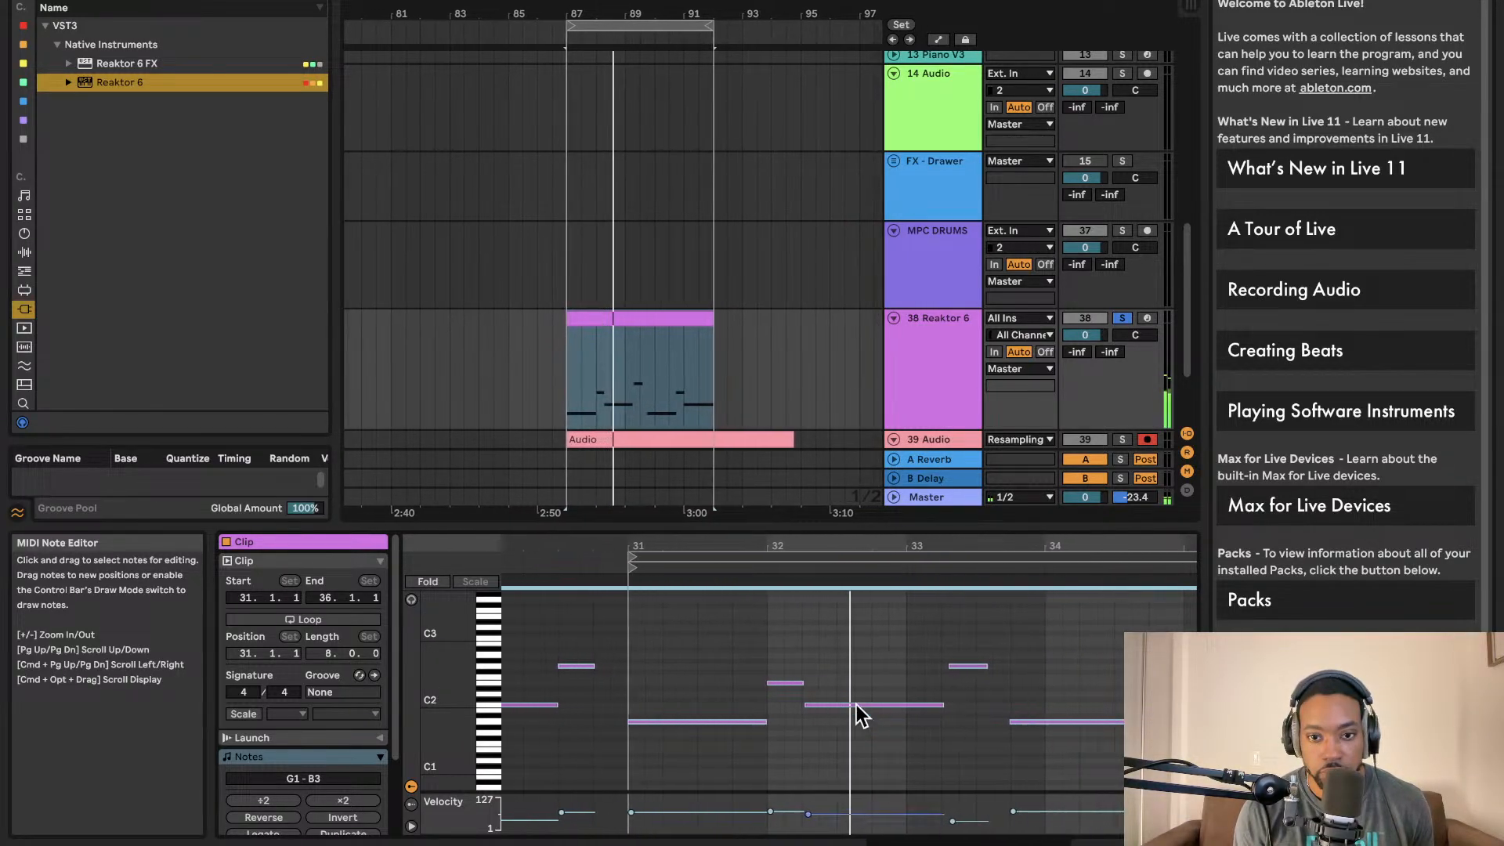
# - Nudge the C2 note in bar 32 slightly later so it ends right where the G2 note begins, and replay the loop
pyautogui.press('space')
pyautogui.click(825, 698)
pyautogui.click(817, 705)
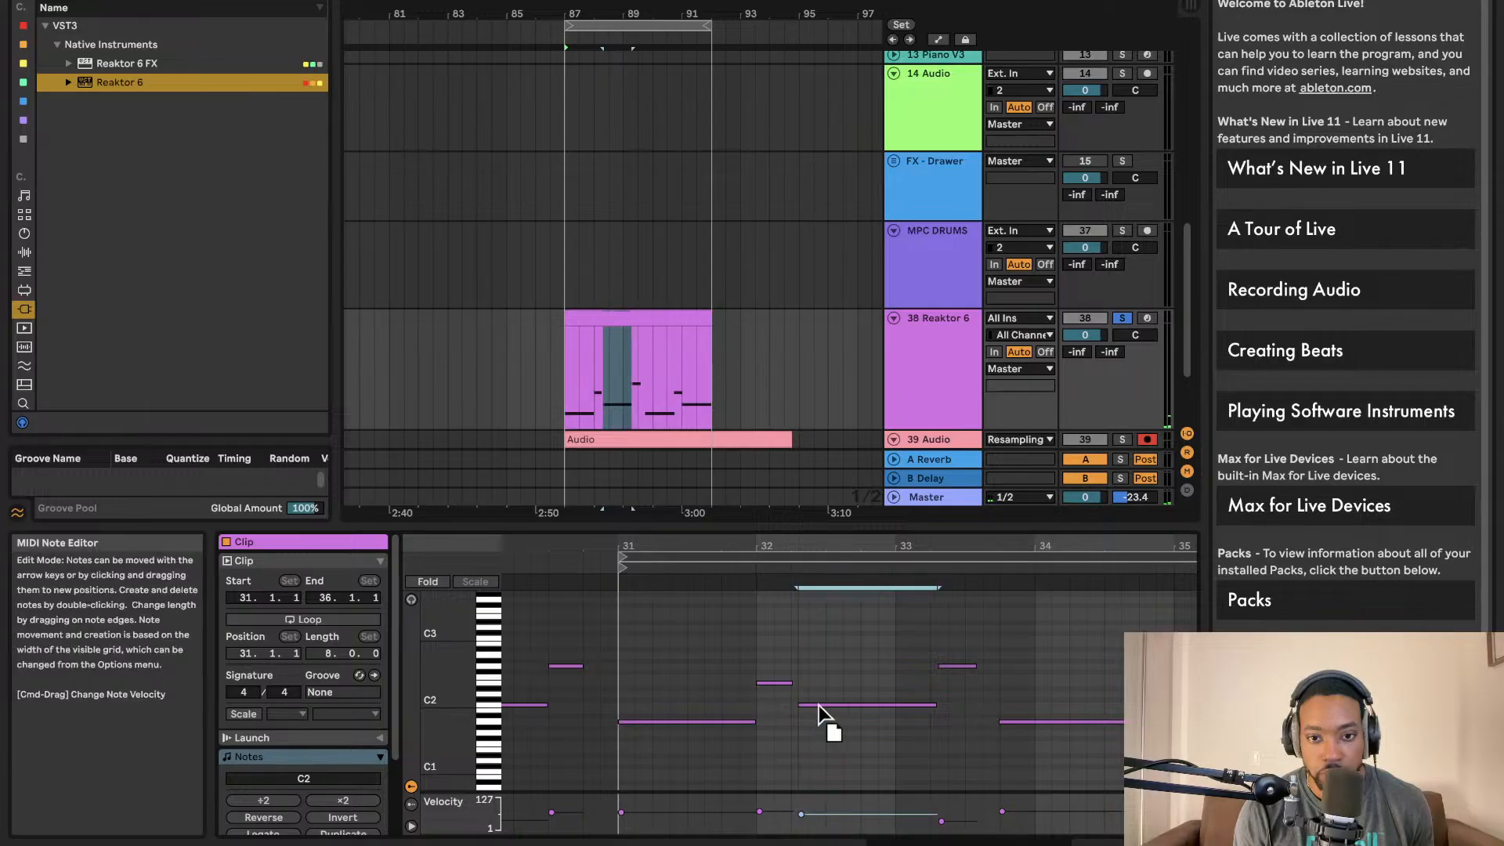
pyautogui.press('space')
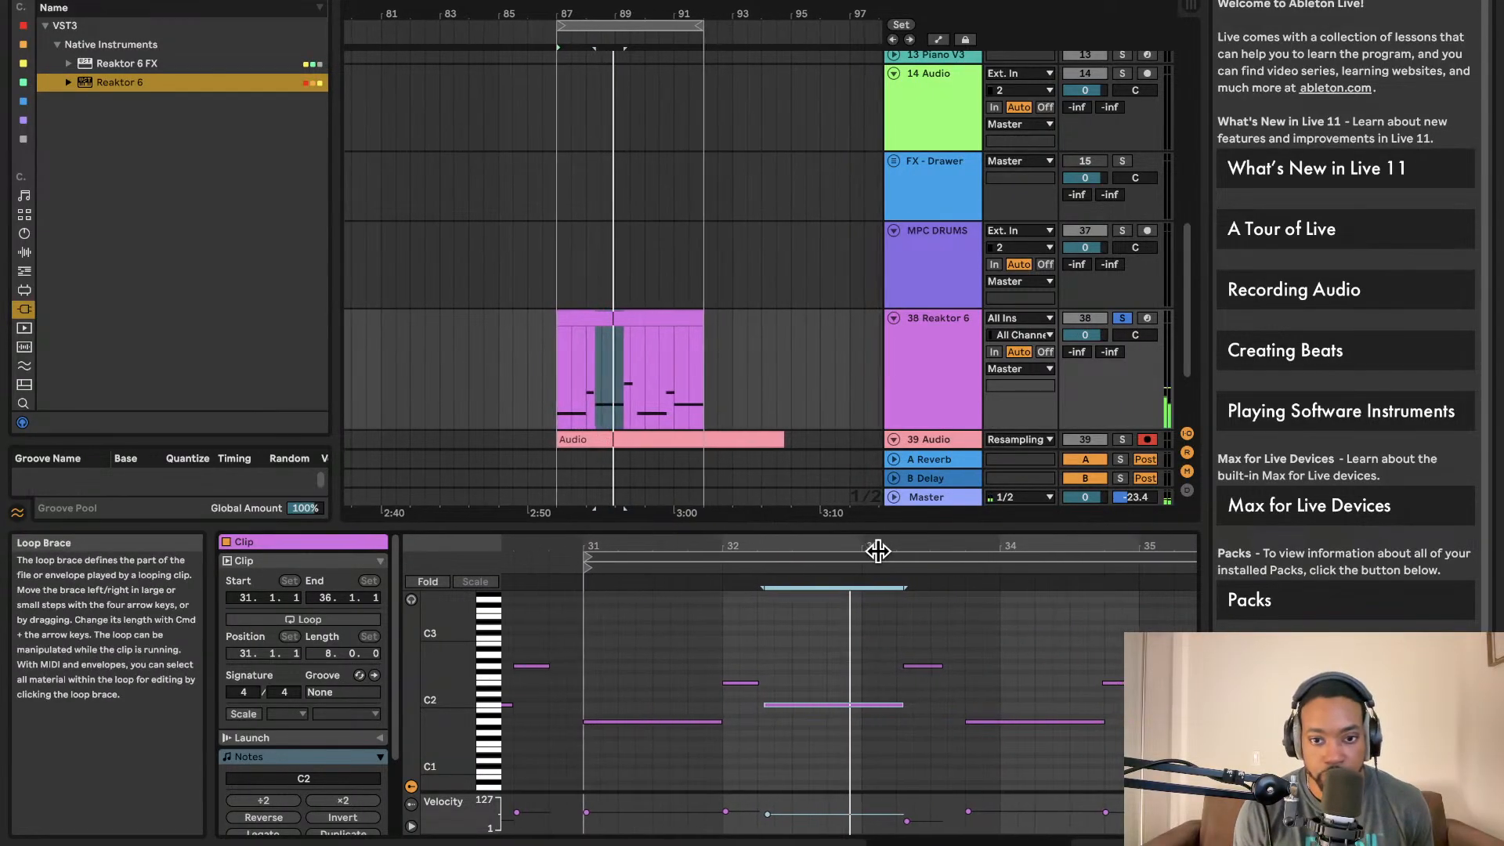
# - Move the A1 note in bar 33 slightly earlier, closer to the end of the preceding G2 note, and replay the loop
pyautogui.click(827, 722)
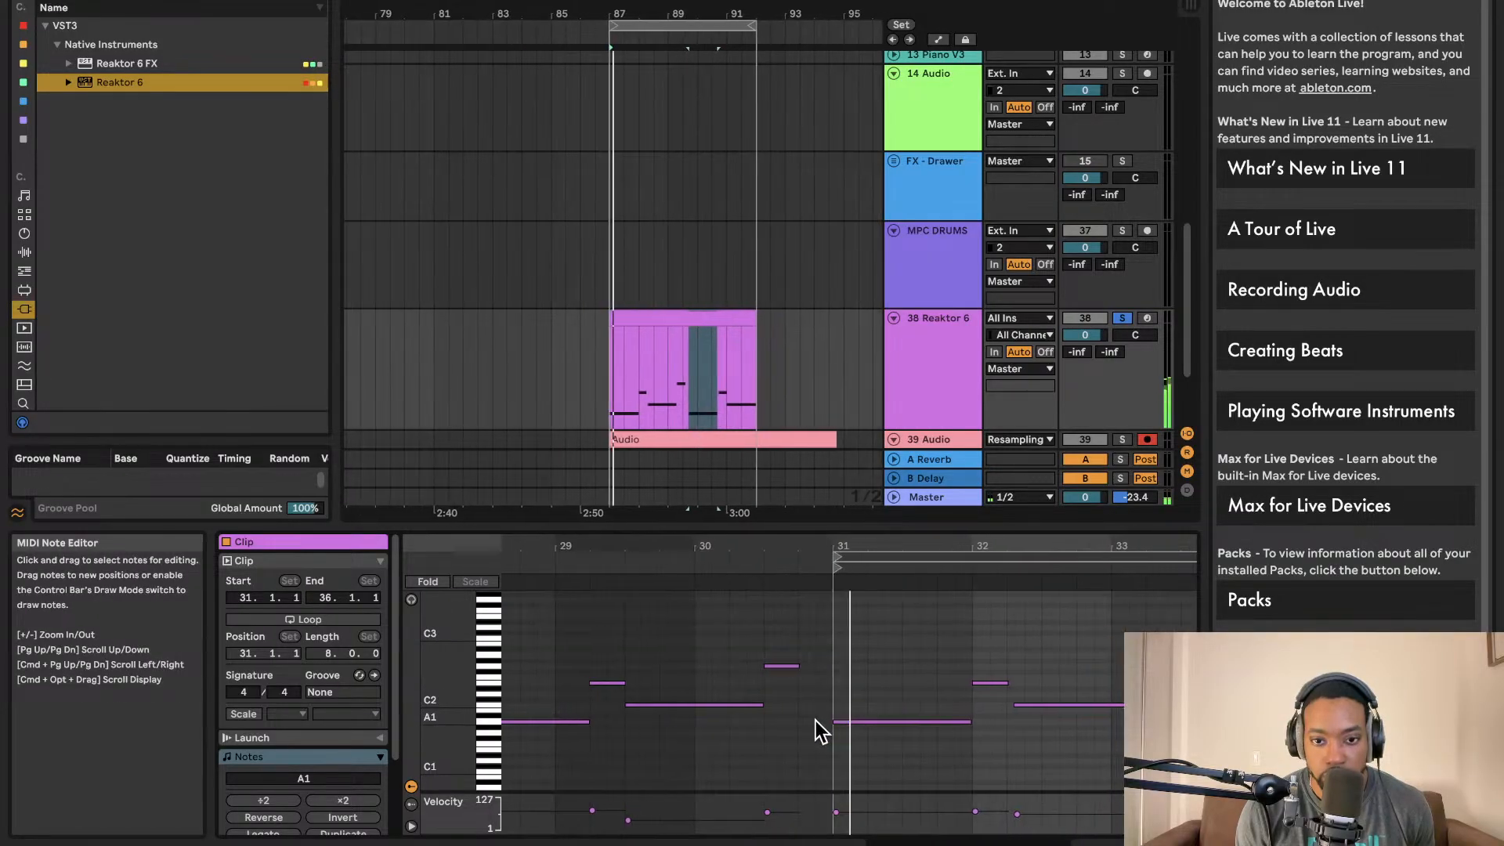
pyautogui.scroll(3, 961, 700)
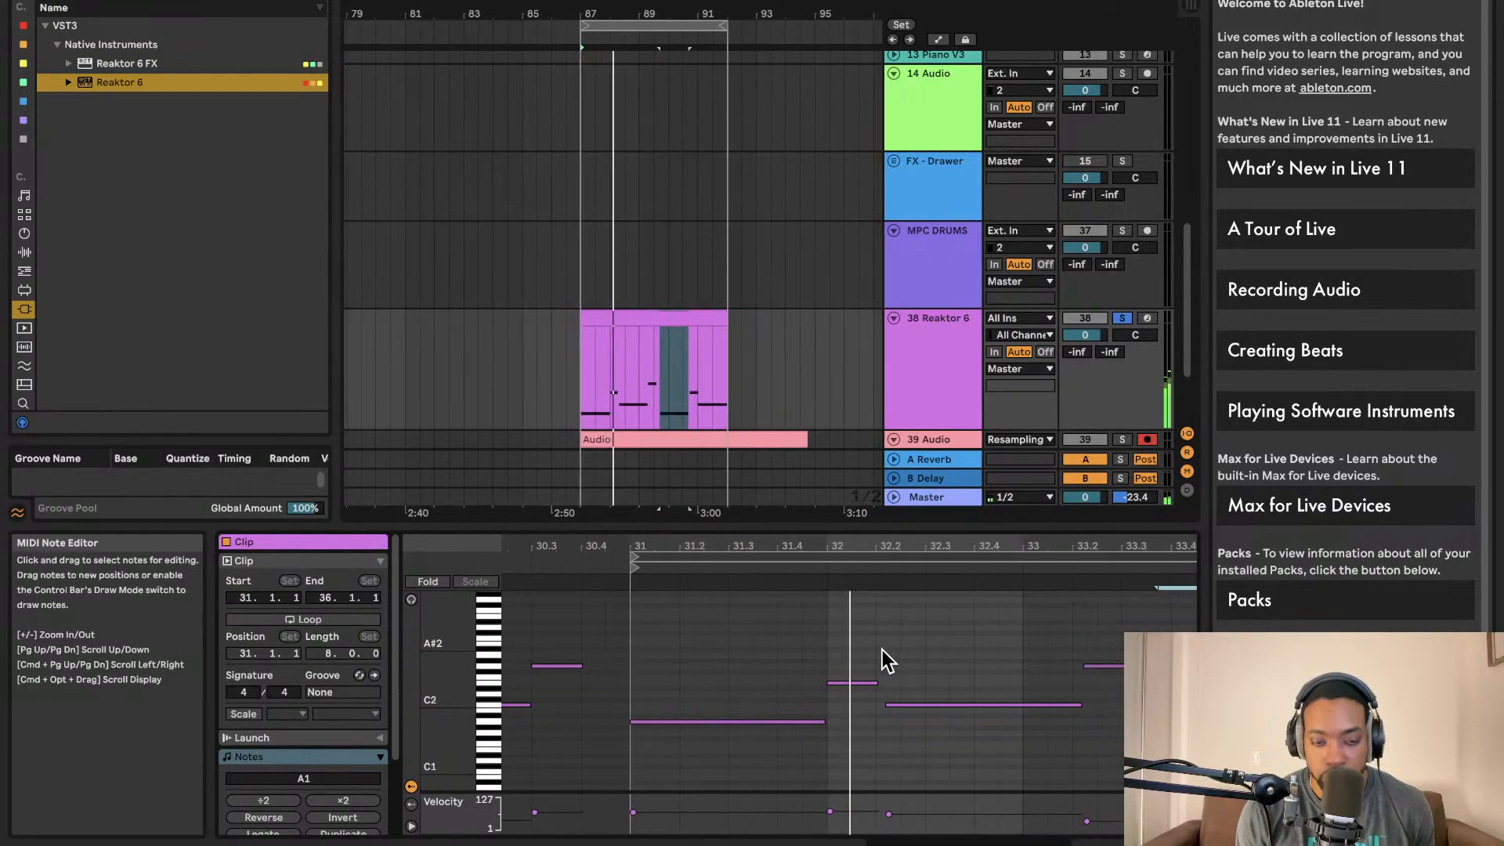
pyautogui.hscroll(1, 876, 647)
pyautogui.hscroll(3, 876, 647)
pyautogui.scroll(1, 868, 647)
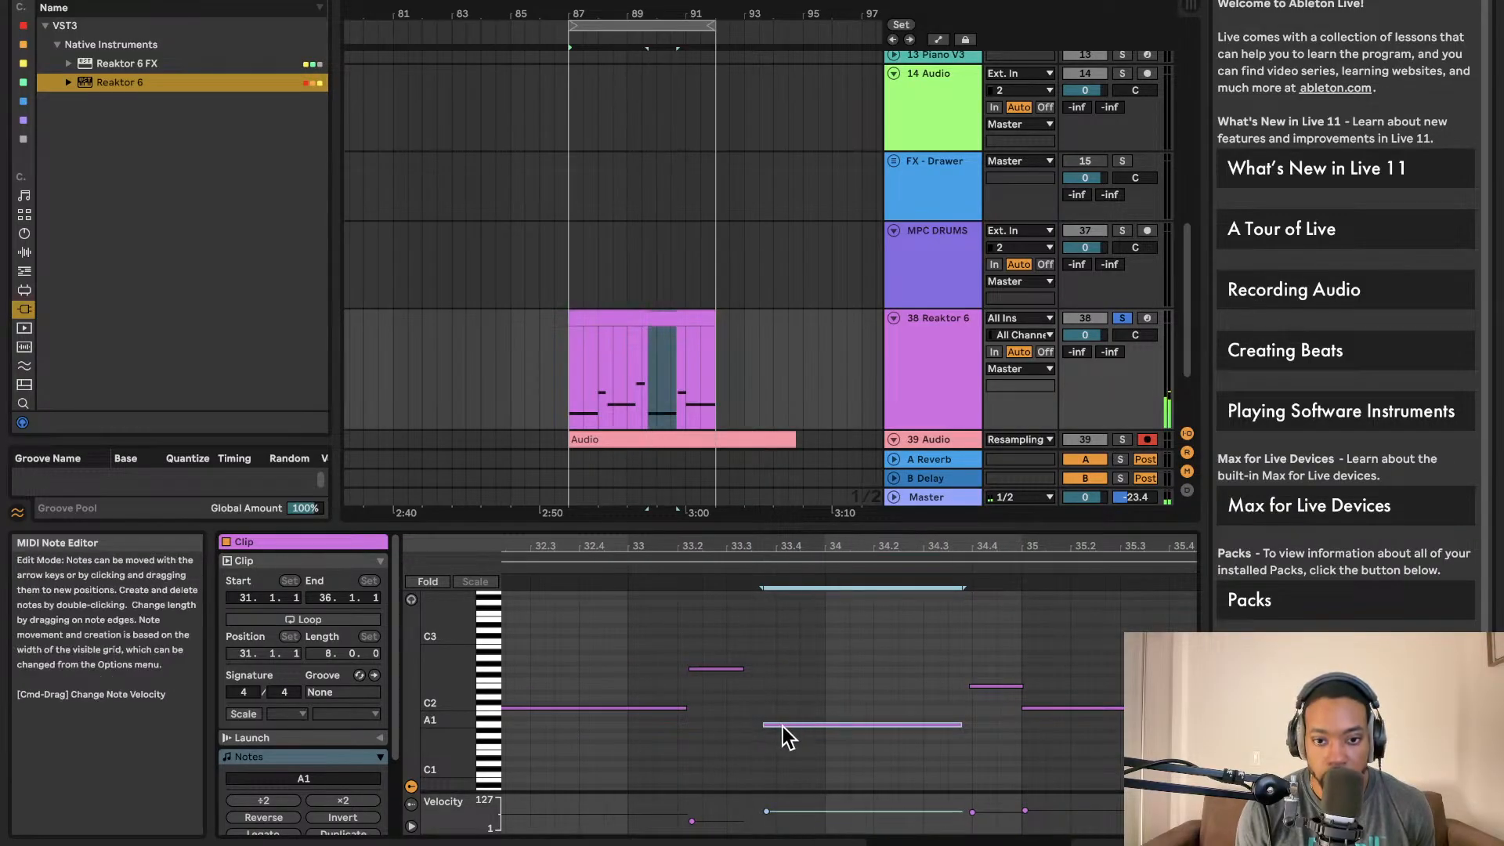
pyautogui.moveTo(774, 725); pyautogui.dragTo(771, 726)
pyautogui.press('space')
pyautogui.moveTo(815, 547); pyautogui.dragTo(815, 527)
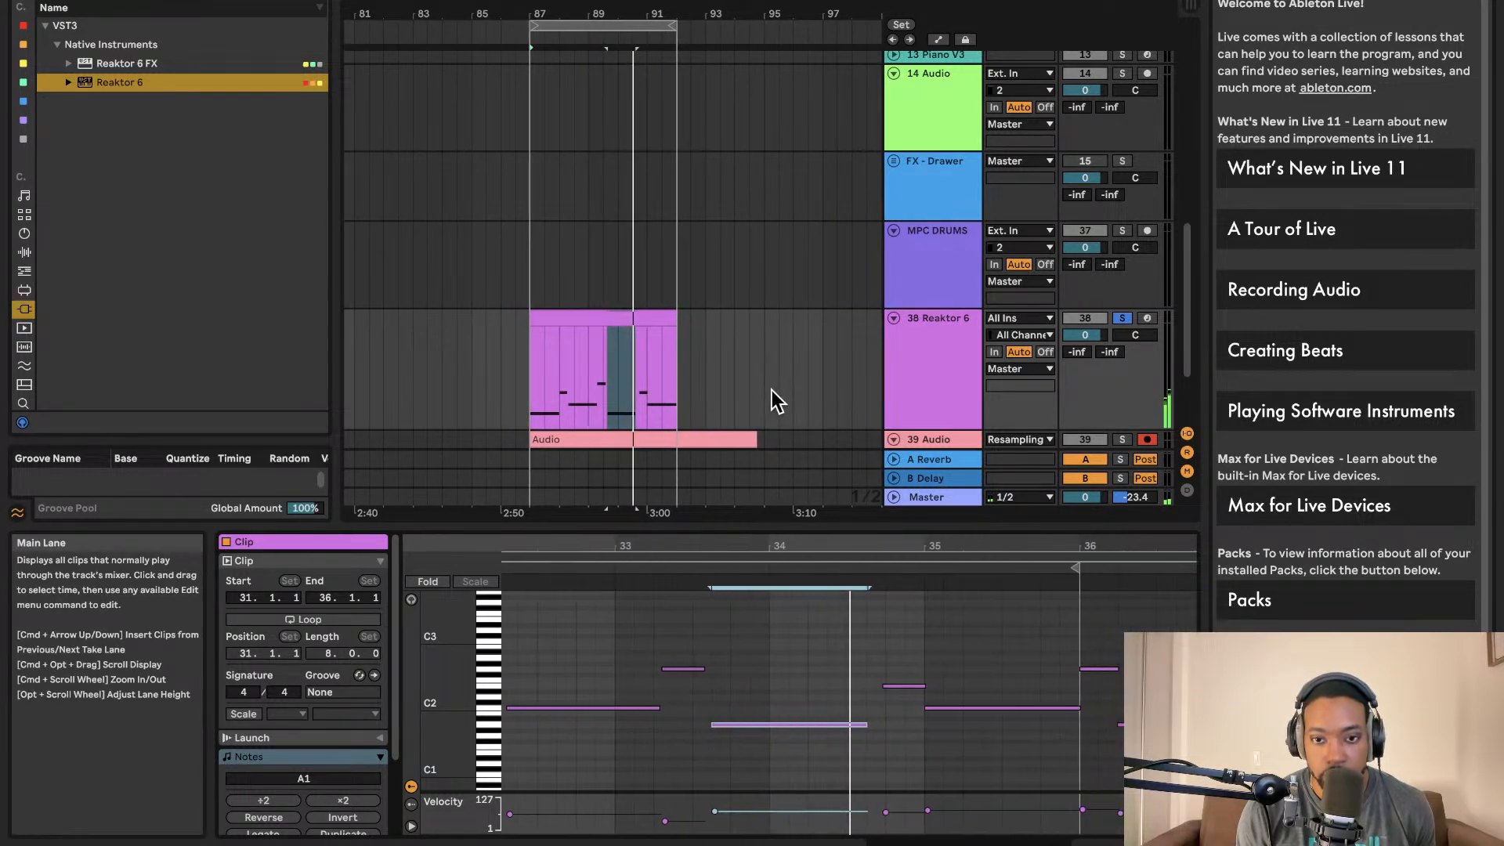
# - Move the E2 note in bar 34 earlier so it starts right where the A1 note ends, and replay the loop
pyautogui.scroll(3, 889, 676)
pyautogui.click(851, 686)
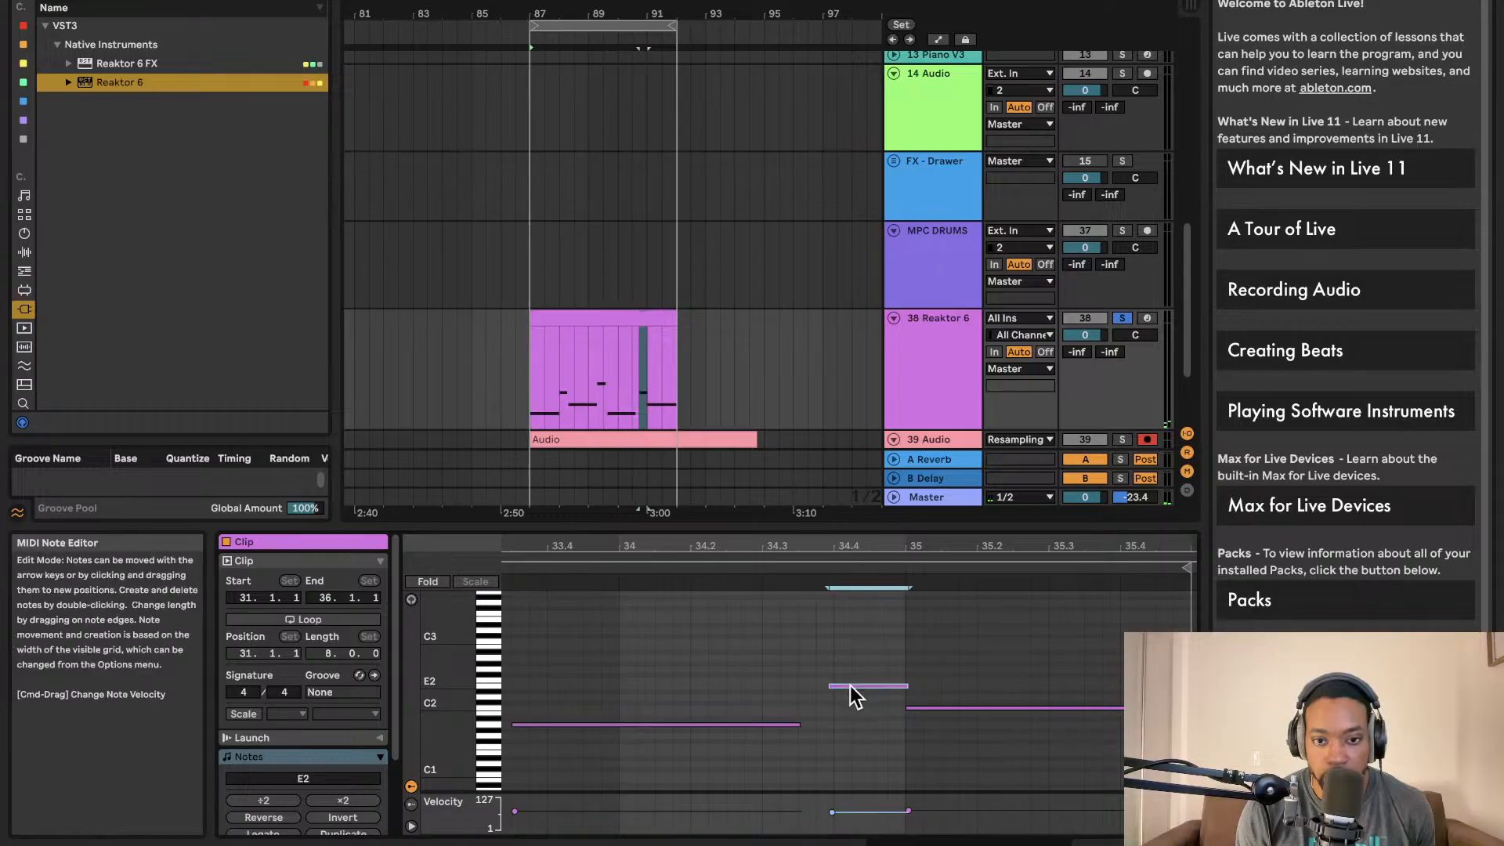
pyautogui.press('space')
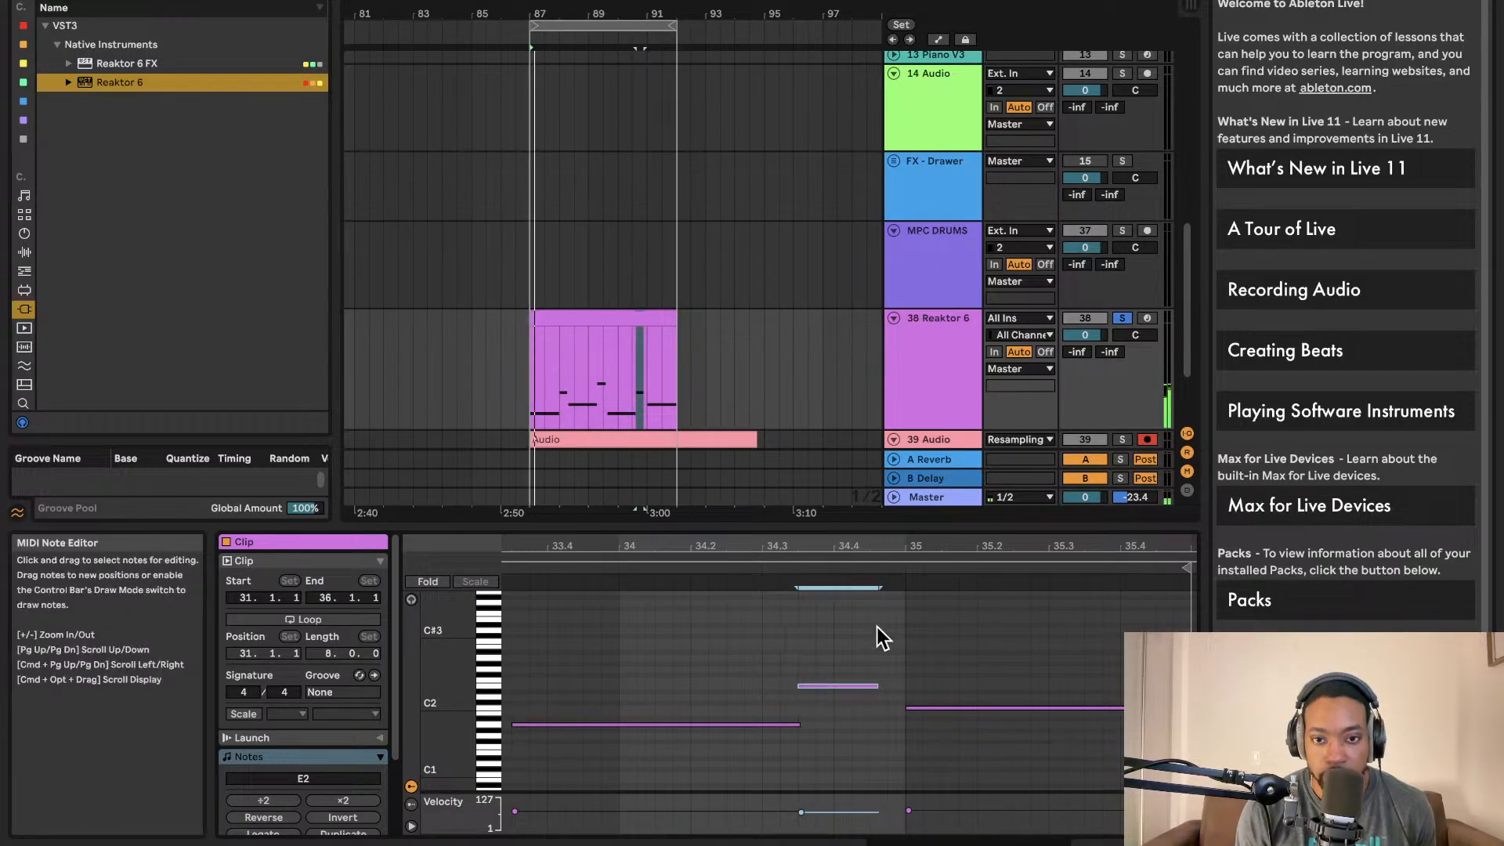
# - Move the C2 note at bar 35 slightly earlier, close to the end of the preceding E2 note, and check its position
pyautogui.click(909, 708)
pyautogui.scroll(-3, 875, 660)
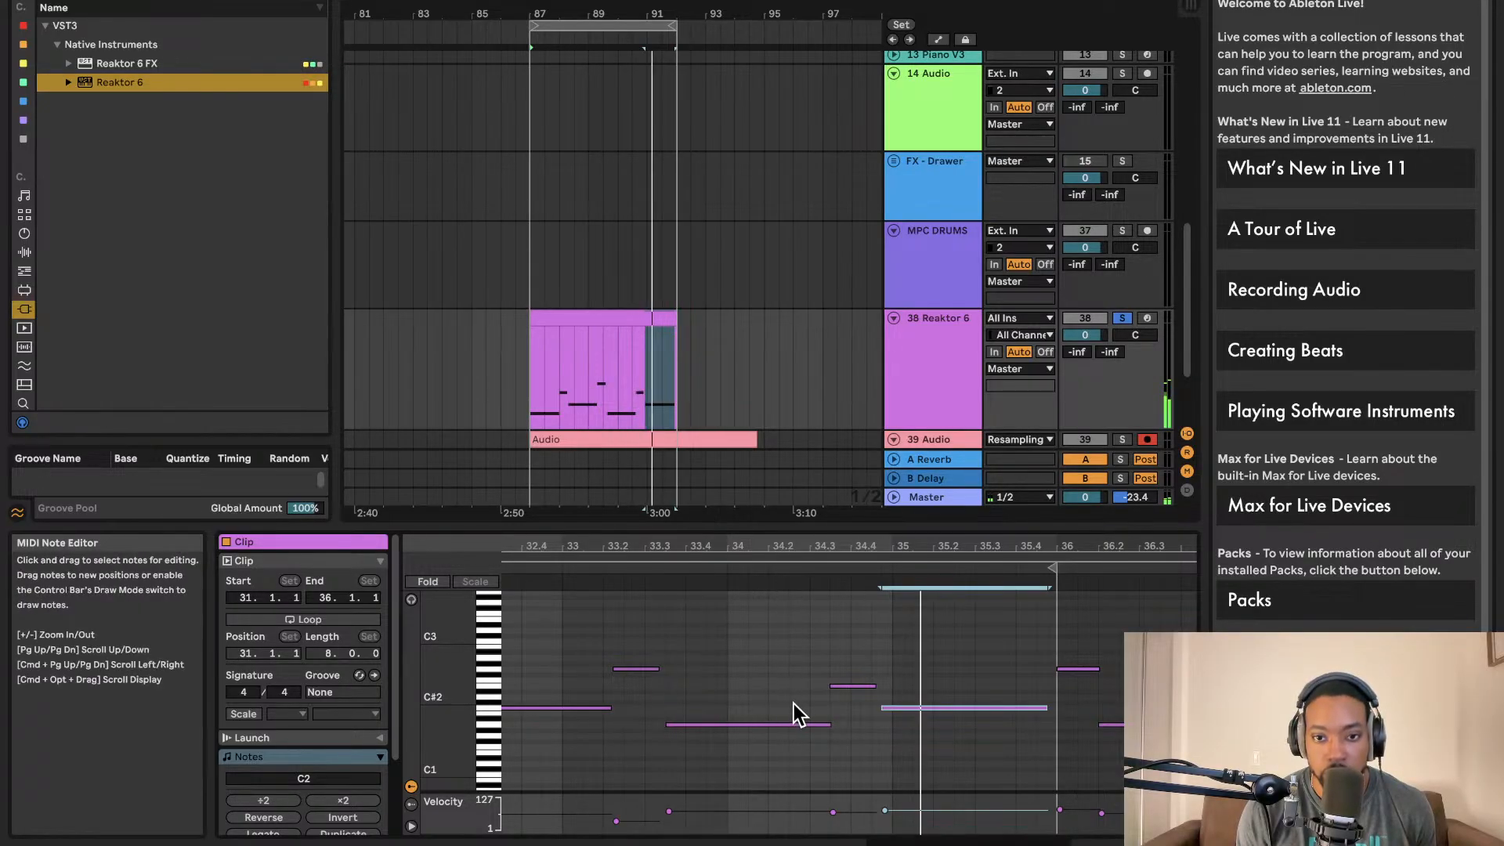
pyautogui.scroll(1, 812, 691)
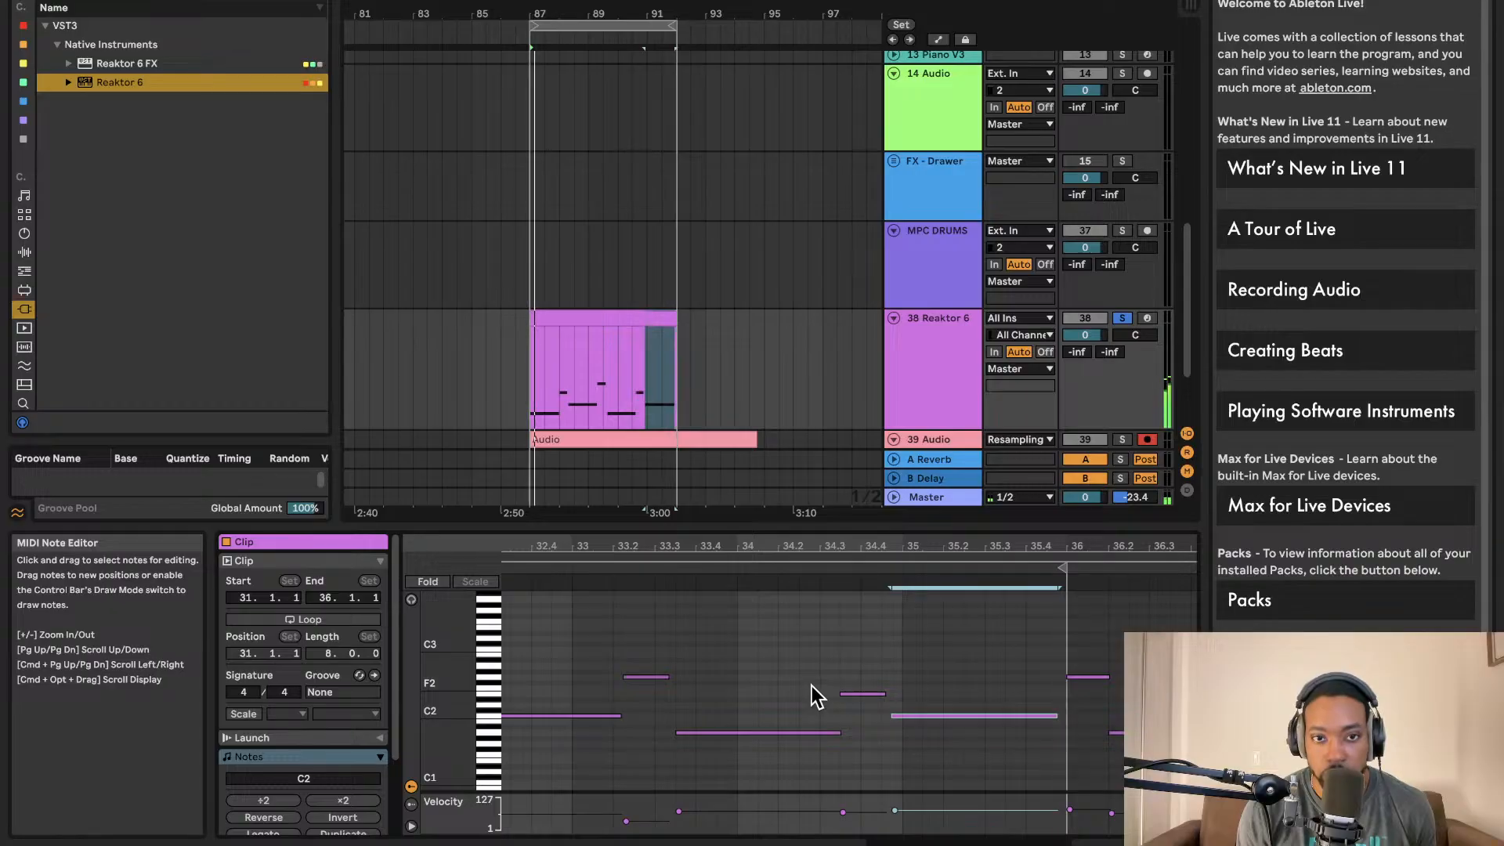
pyautogui.hscroll(1, 901, 676)
pyautogui.scroll(3, 881, 666)
pyautogui.scroll(2, 877, 664)
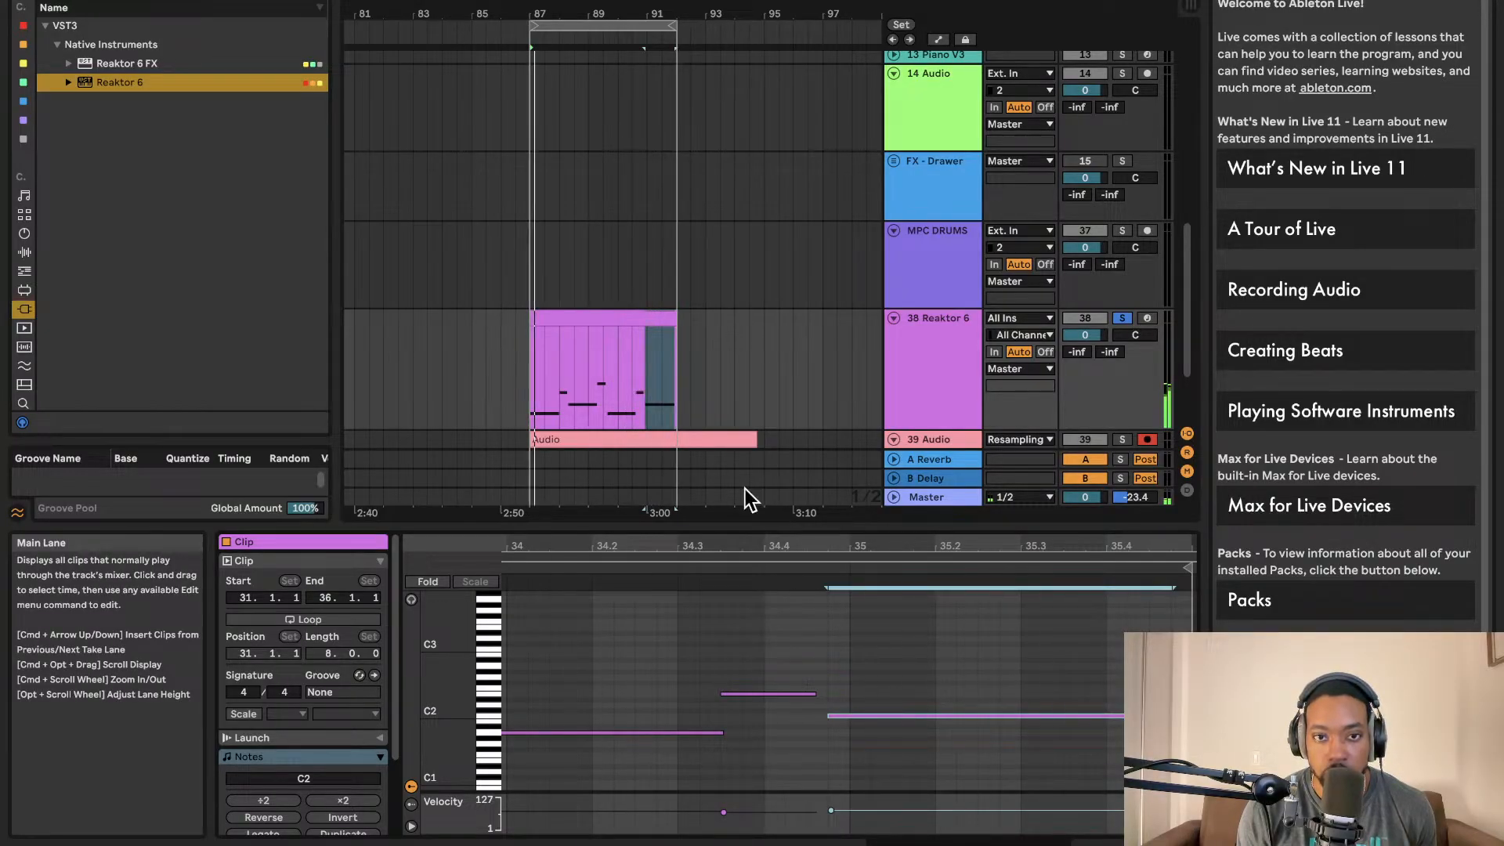
# - Lengthen the clip's last C2 note so it reaches the clip's end at bar 36
pyautogui.scroll(5, 684, 337)
pyautogui.moveTo(680, 321); pyautogui.dragTo(667, 315)
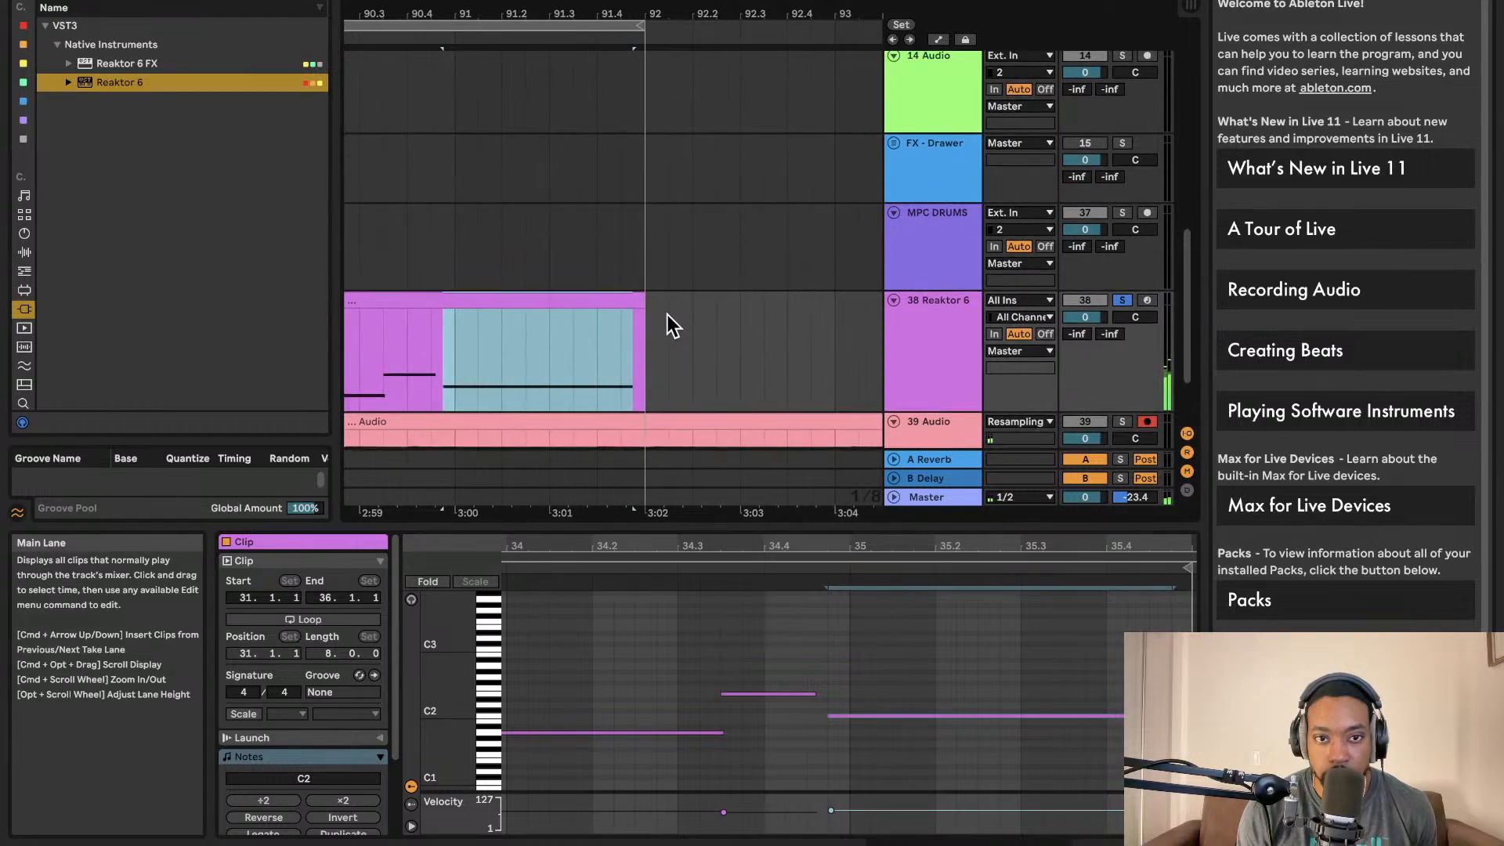
pyautogui.click(633, 309)
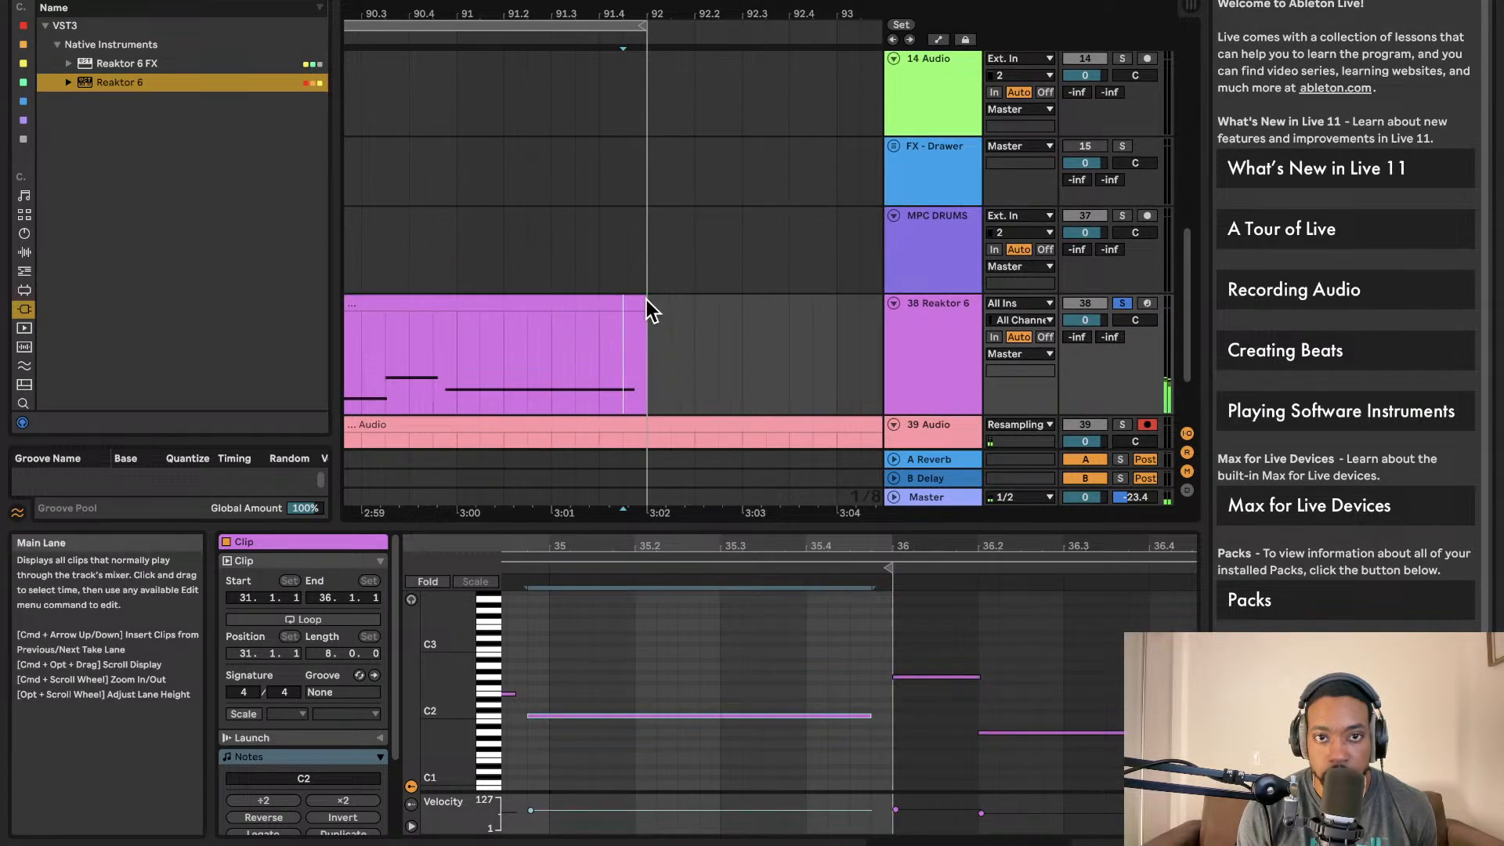
pyautogui.click(627, 303)
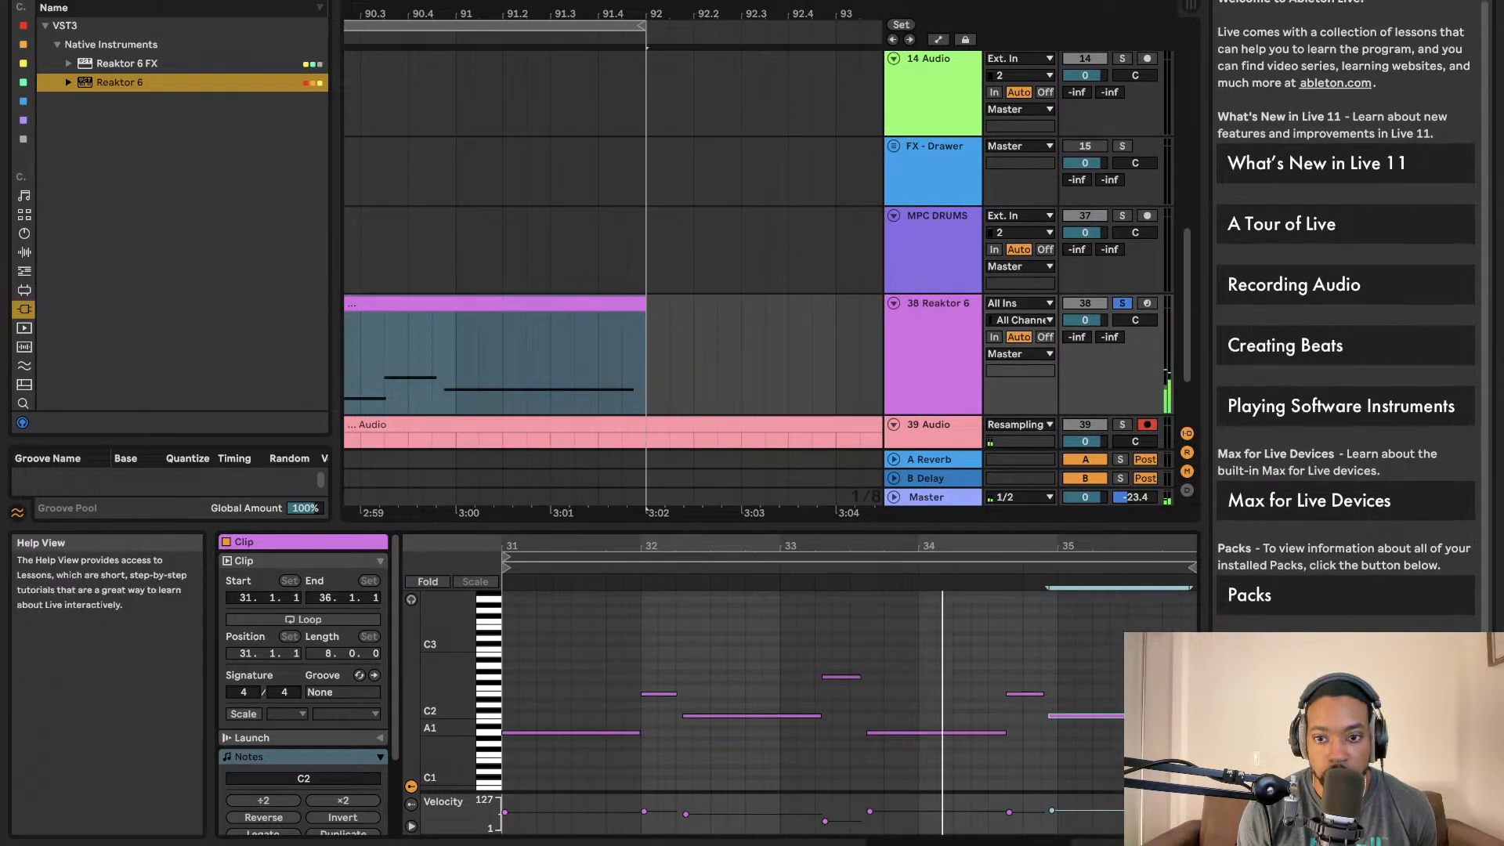
pyautogui.moveTo(1151, 716); pyautogui.dragTo(1161, 716)
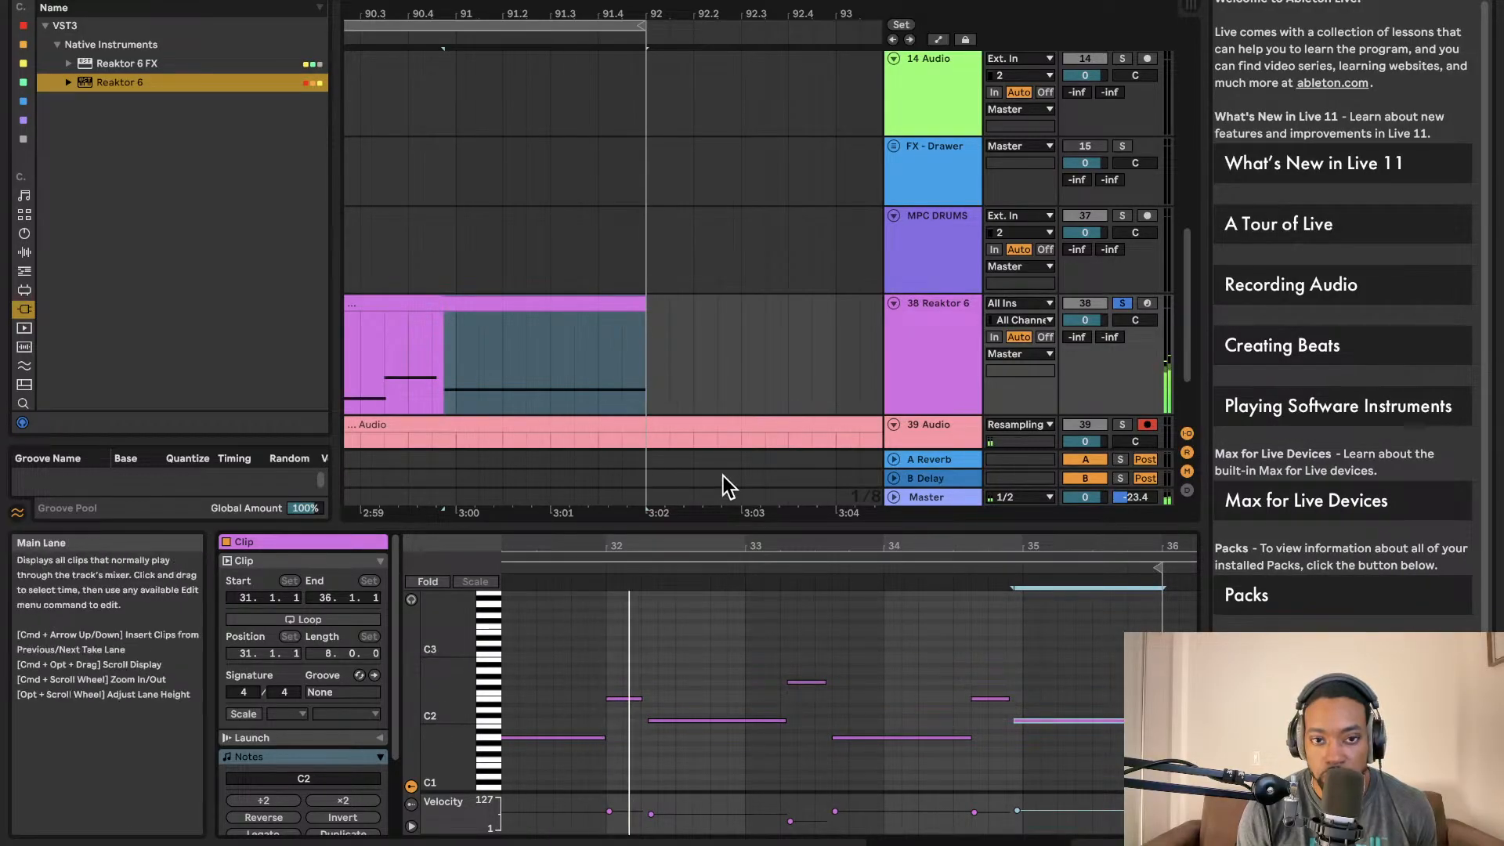
# - Delete the old recording from the 39 Audio track and turn off solo on the Reaktor 6 track
pyautogui.moveTo(709, 520); pyautogui.dragTo(820, 720)
pyautogui.hscroll(-4, 740, 472)
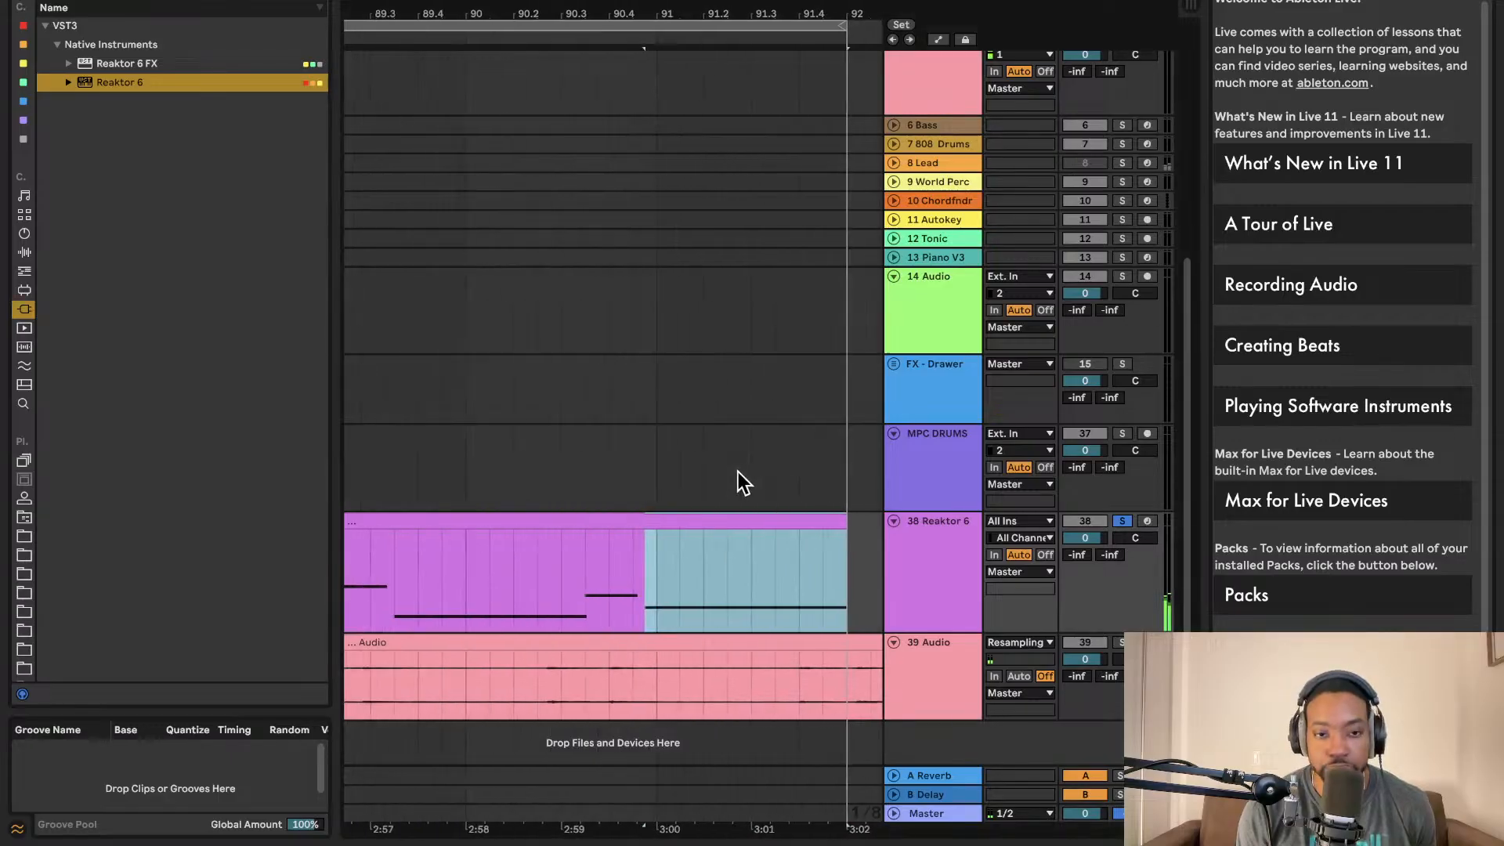
pyautogui.scroll(-5, 729, 475)
pyautogui.click(686, 648)
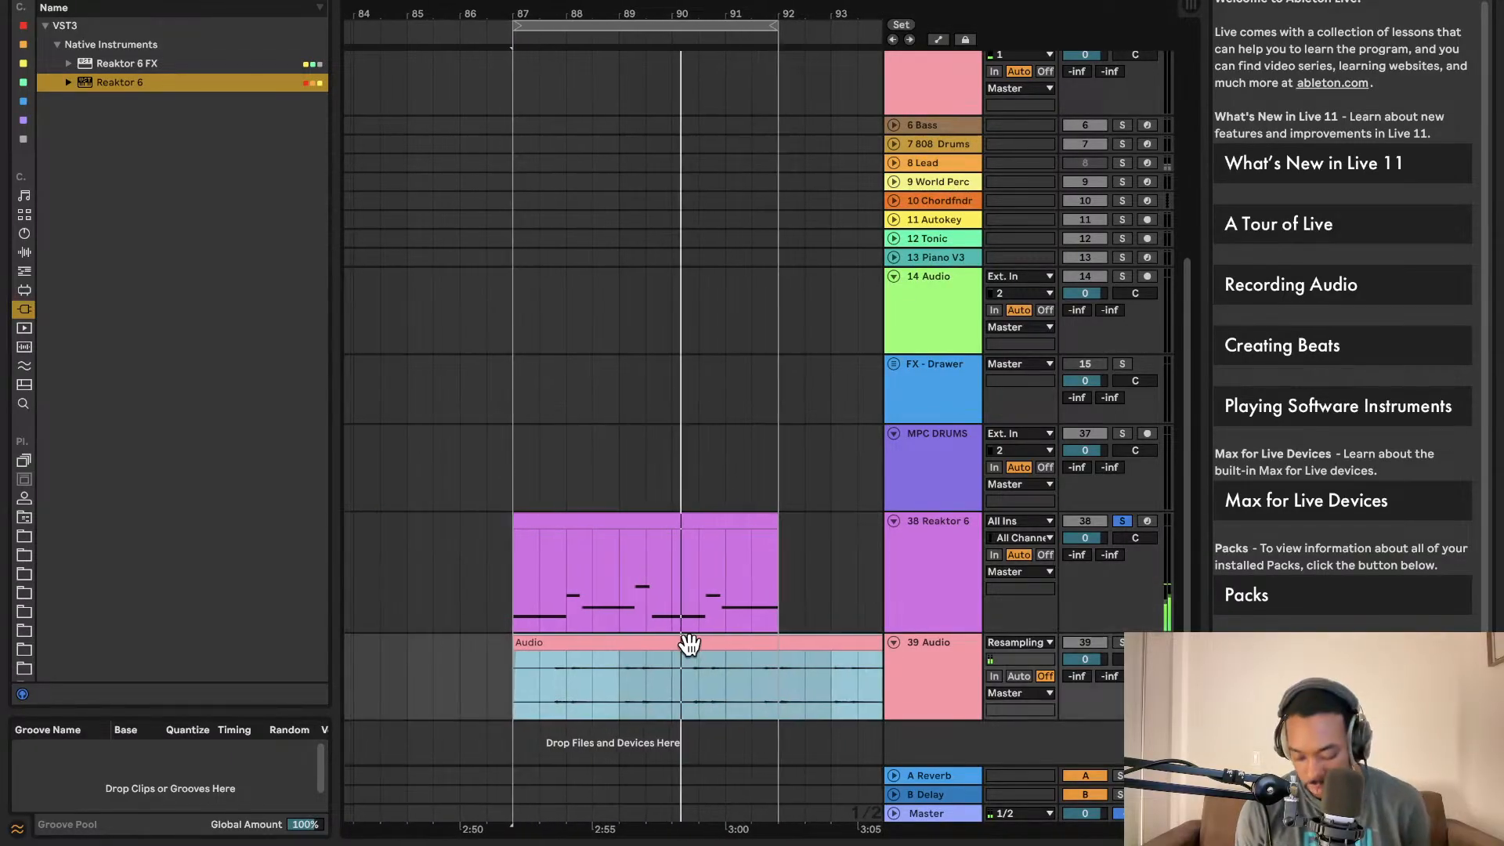
pyautogui.click(1122, 521)
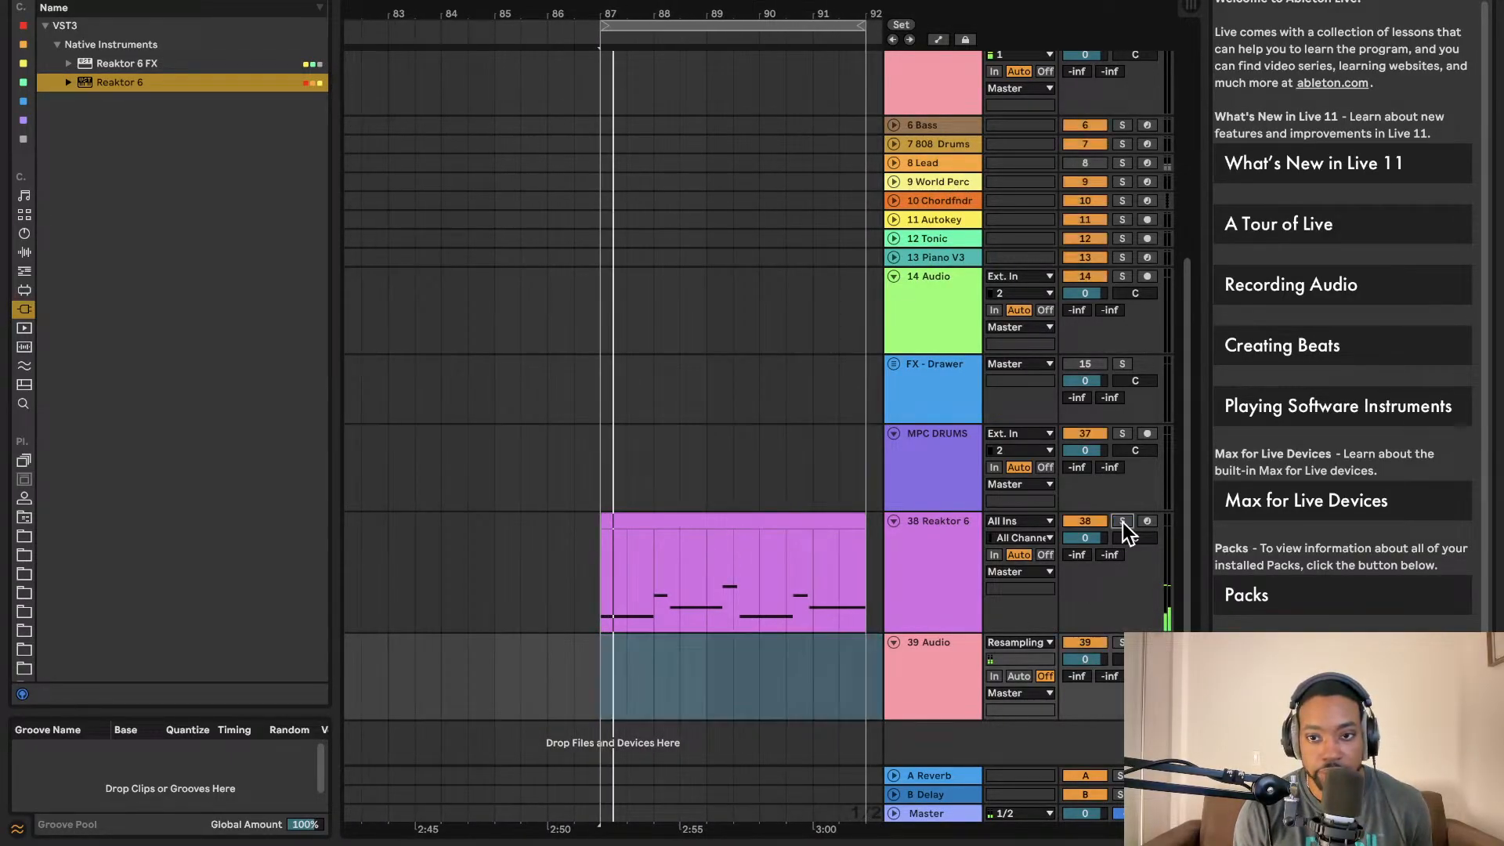
# - With looping off, record the resampled Reaktor 6 part onto the 39 Audio track from bar 87 to just past bar 92
pyautogui.click(606, 703)
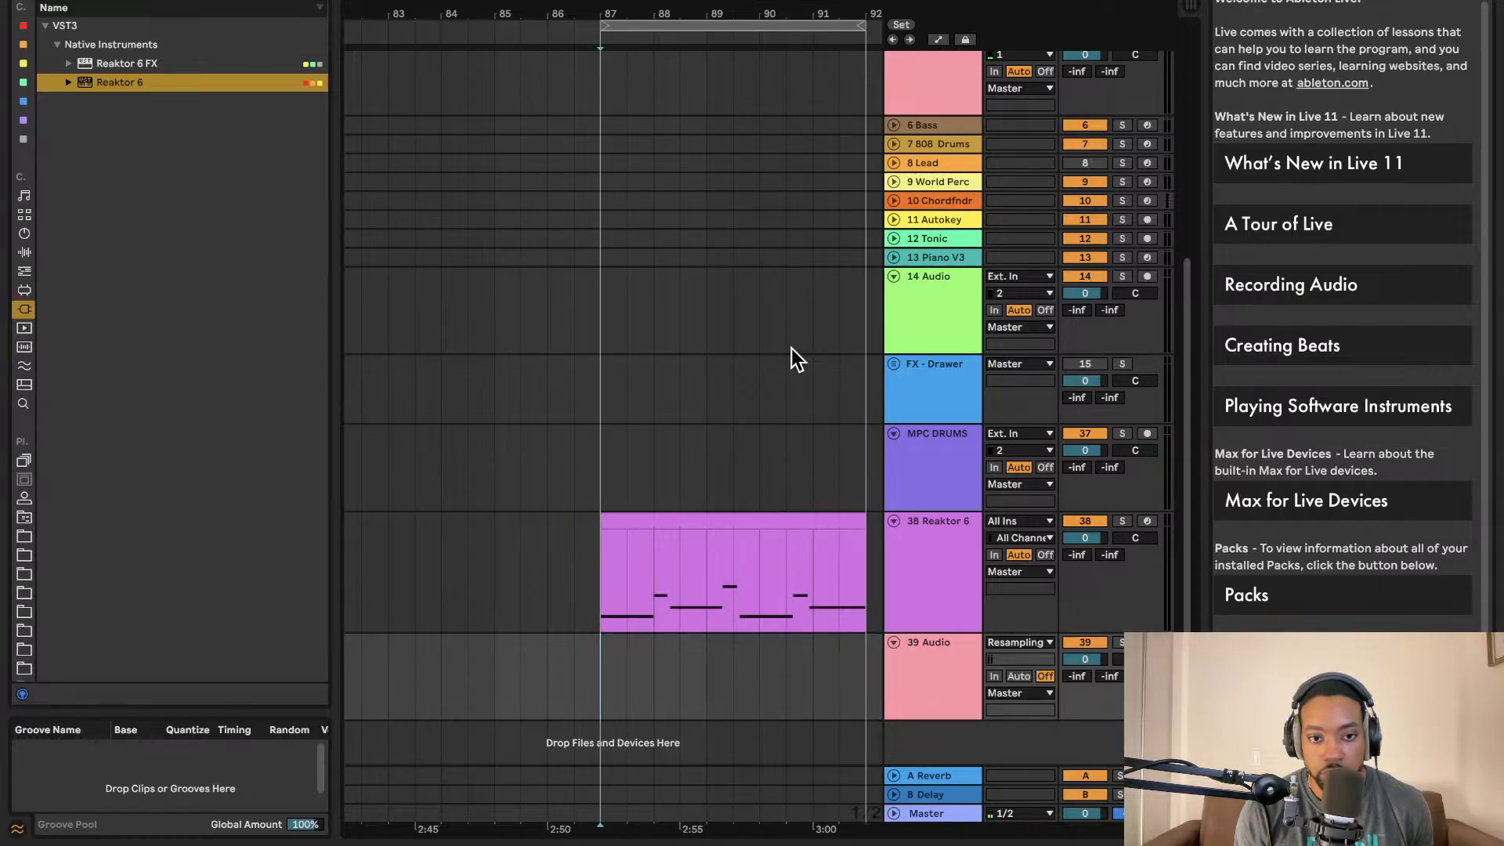
pyautogui.press('F9')
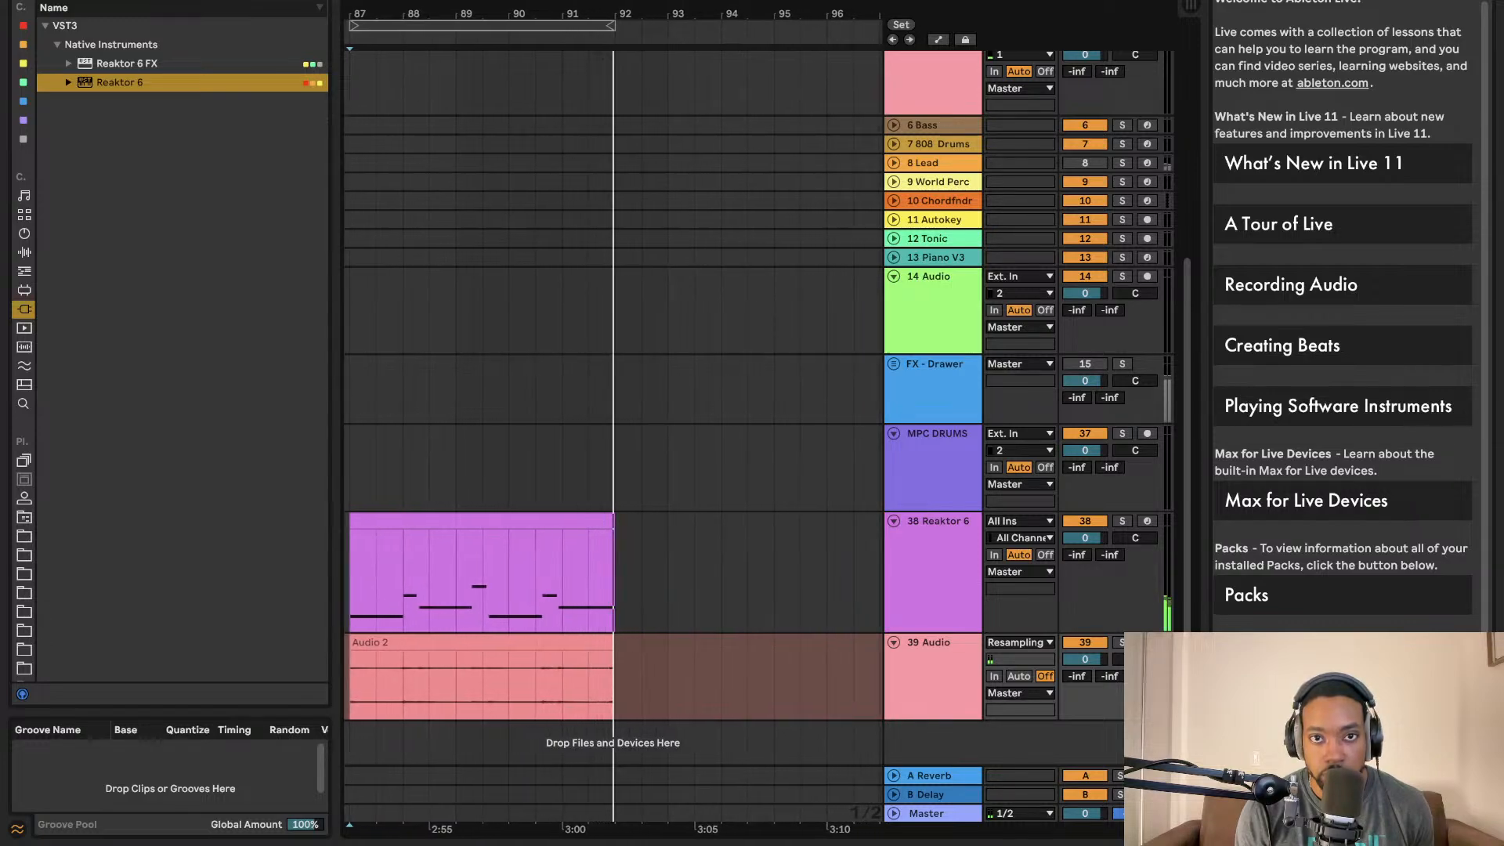
pyautogui.press('space')
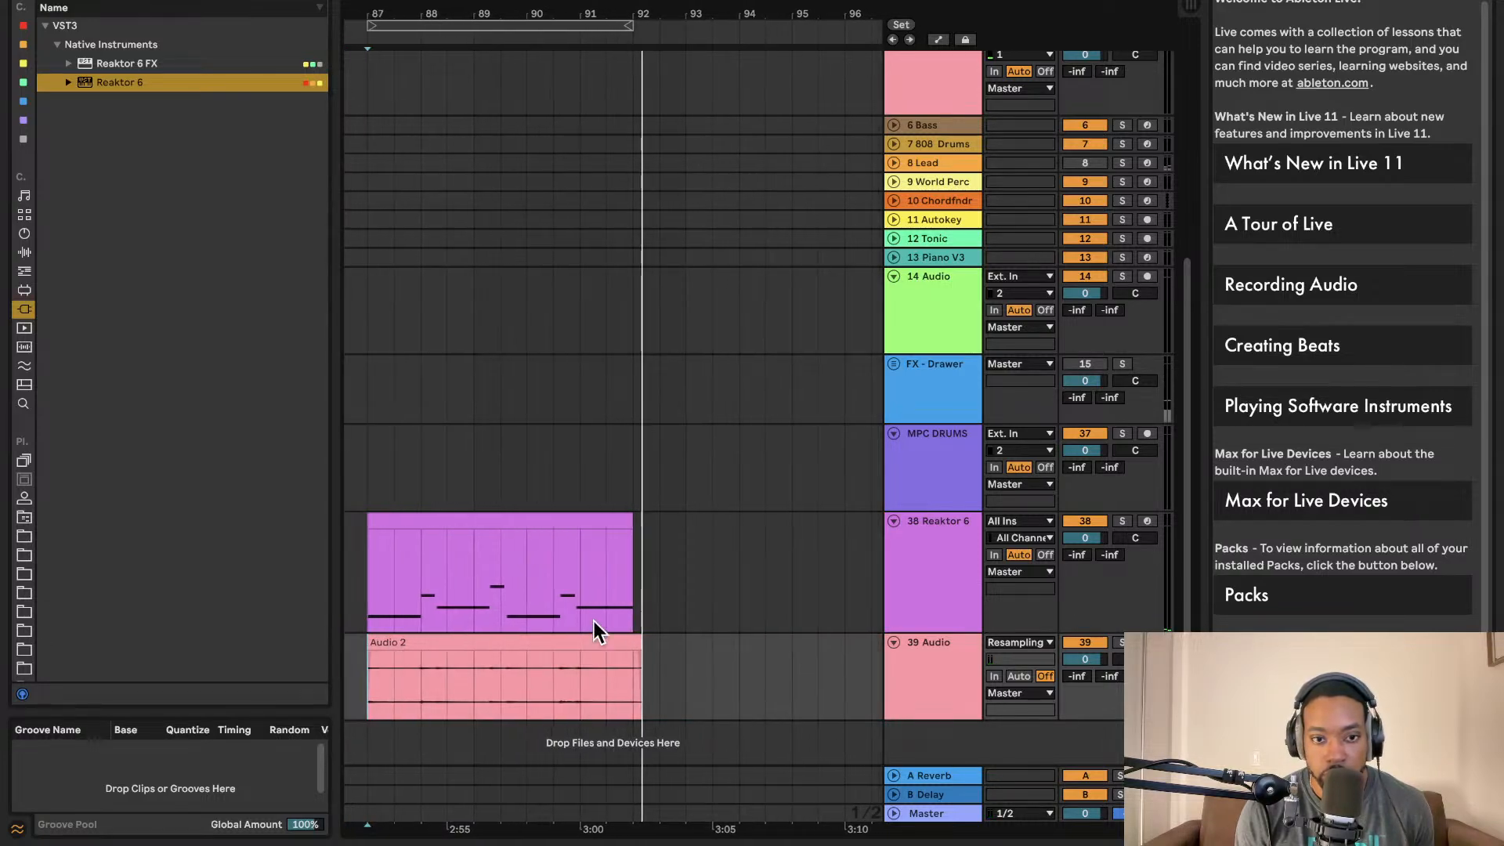
# - Trim the end of the new audio recording to bar 92, matching the MIDI clip, and show the orange browser collection
pyautogui.moveTo(634, 642); pyautogui.dragTo(633, 644)
pyautogui.hscroll(-3, 615, 644)
pyautogui.scroll(1, 600, 642)
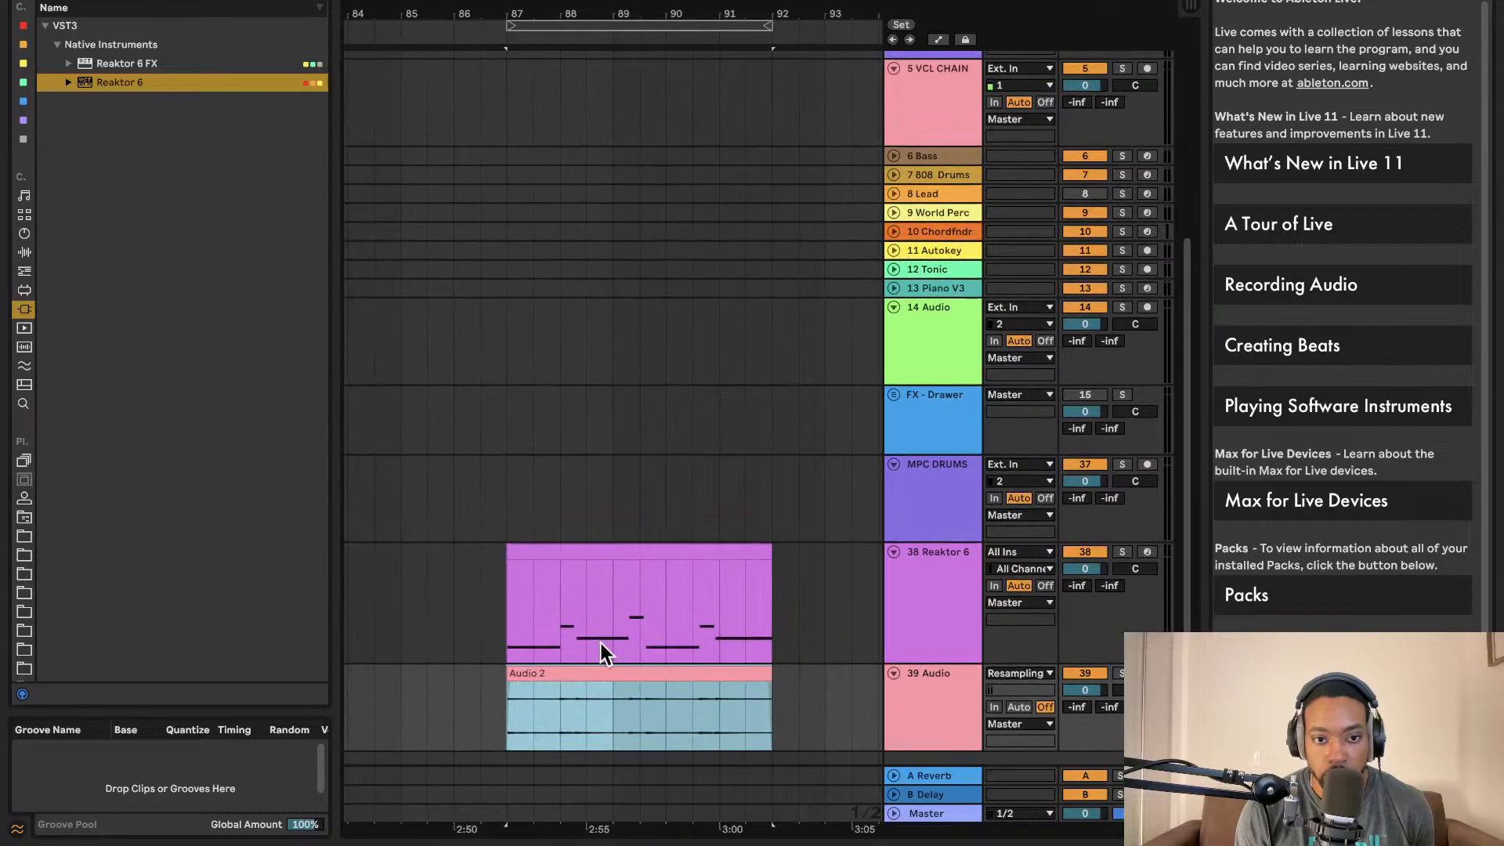
pyautogui.scroll(-1, 627, 636)
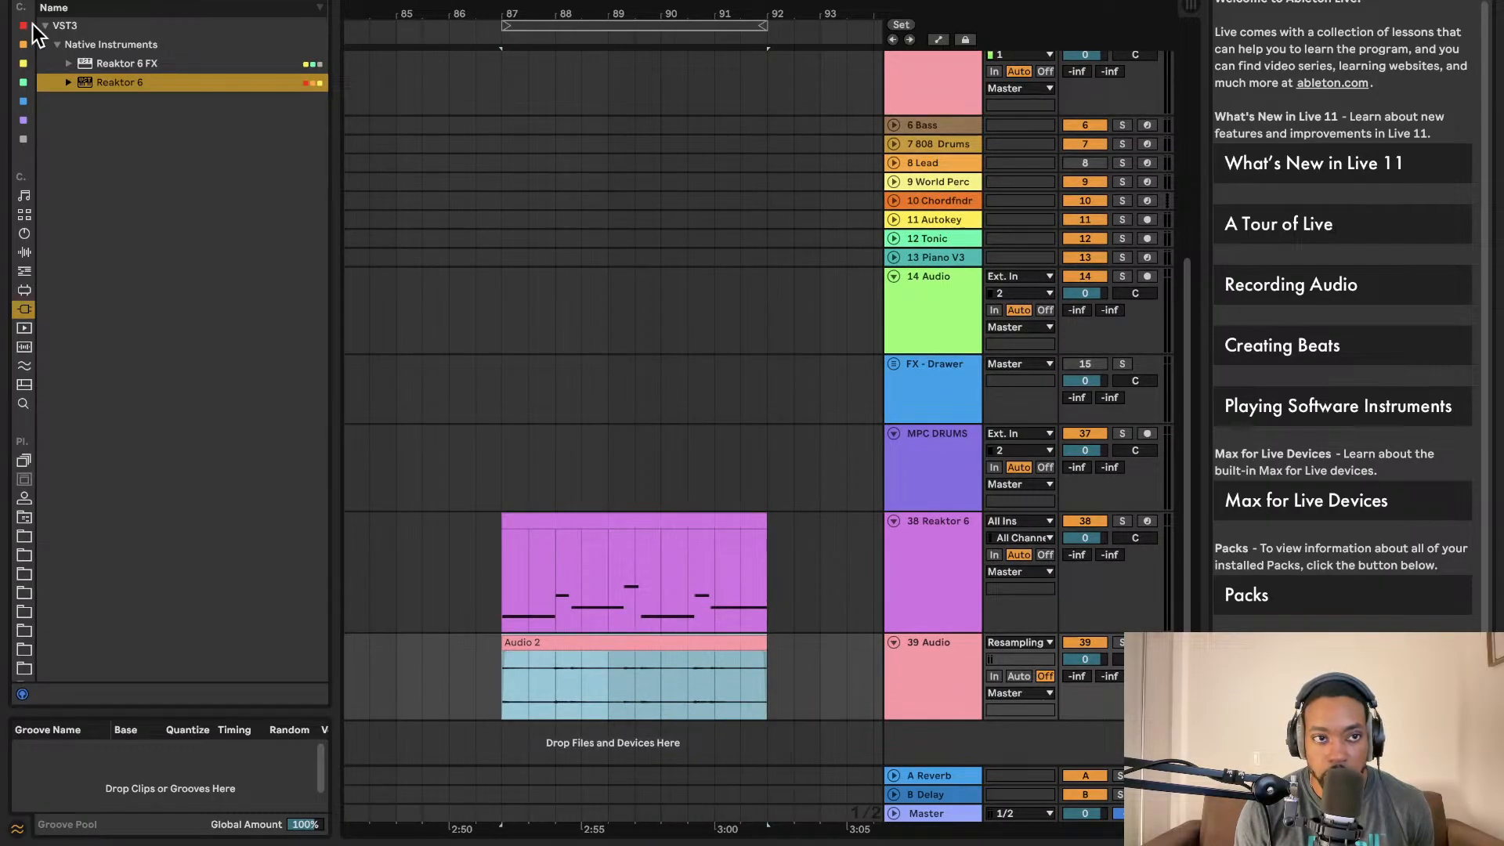
pyautogui.click(22, 28)
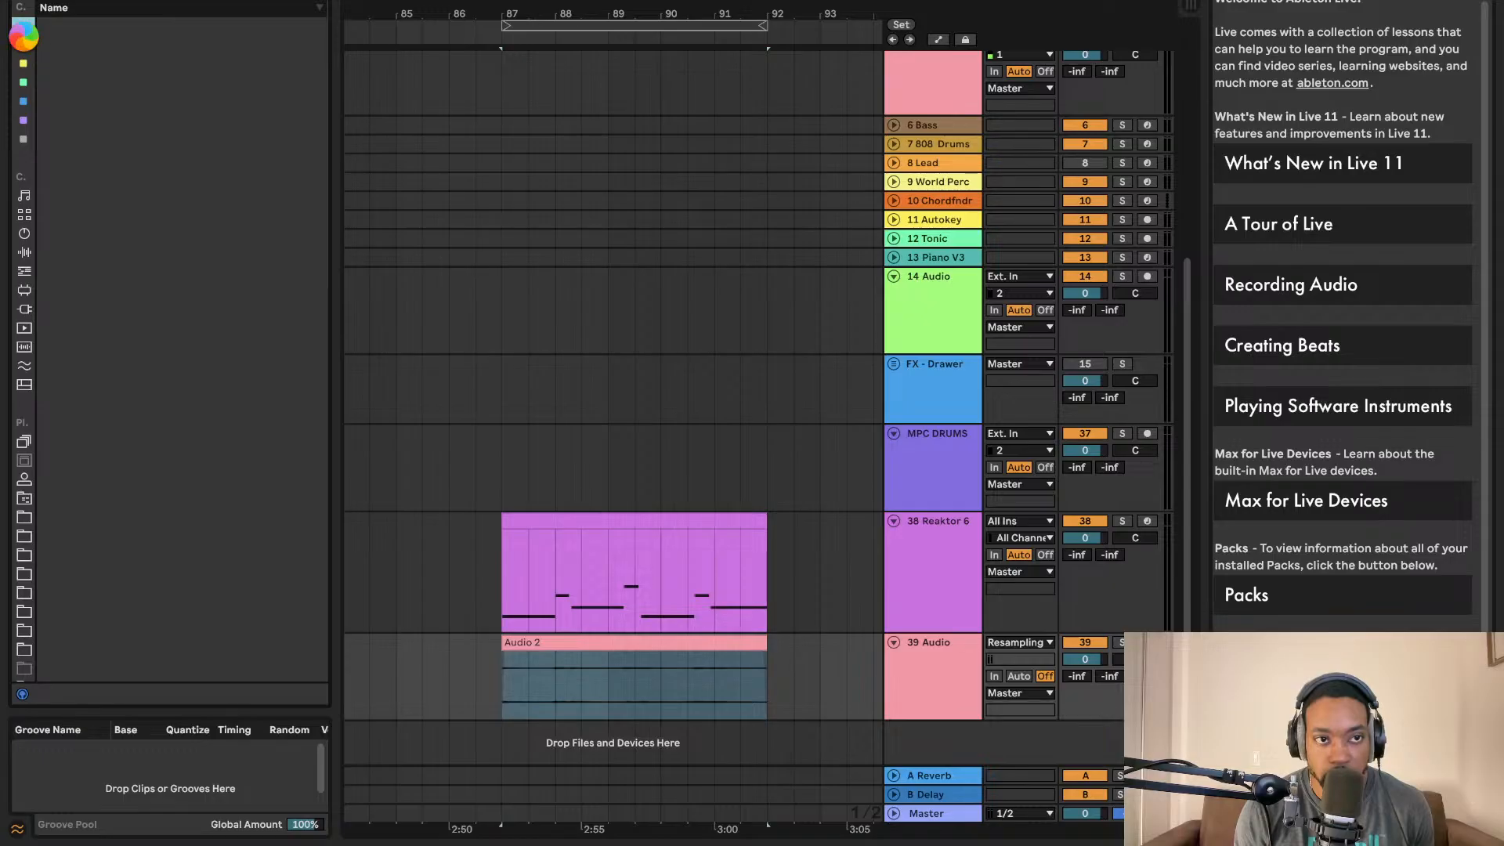
# - Open the Audio 2 clip in an enlarged clip view, raise its gain to 6.25 dB and play it
pyautogui.doubleClick(647, 659)
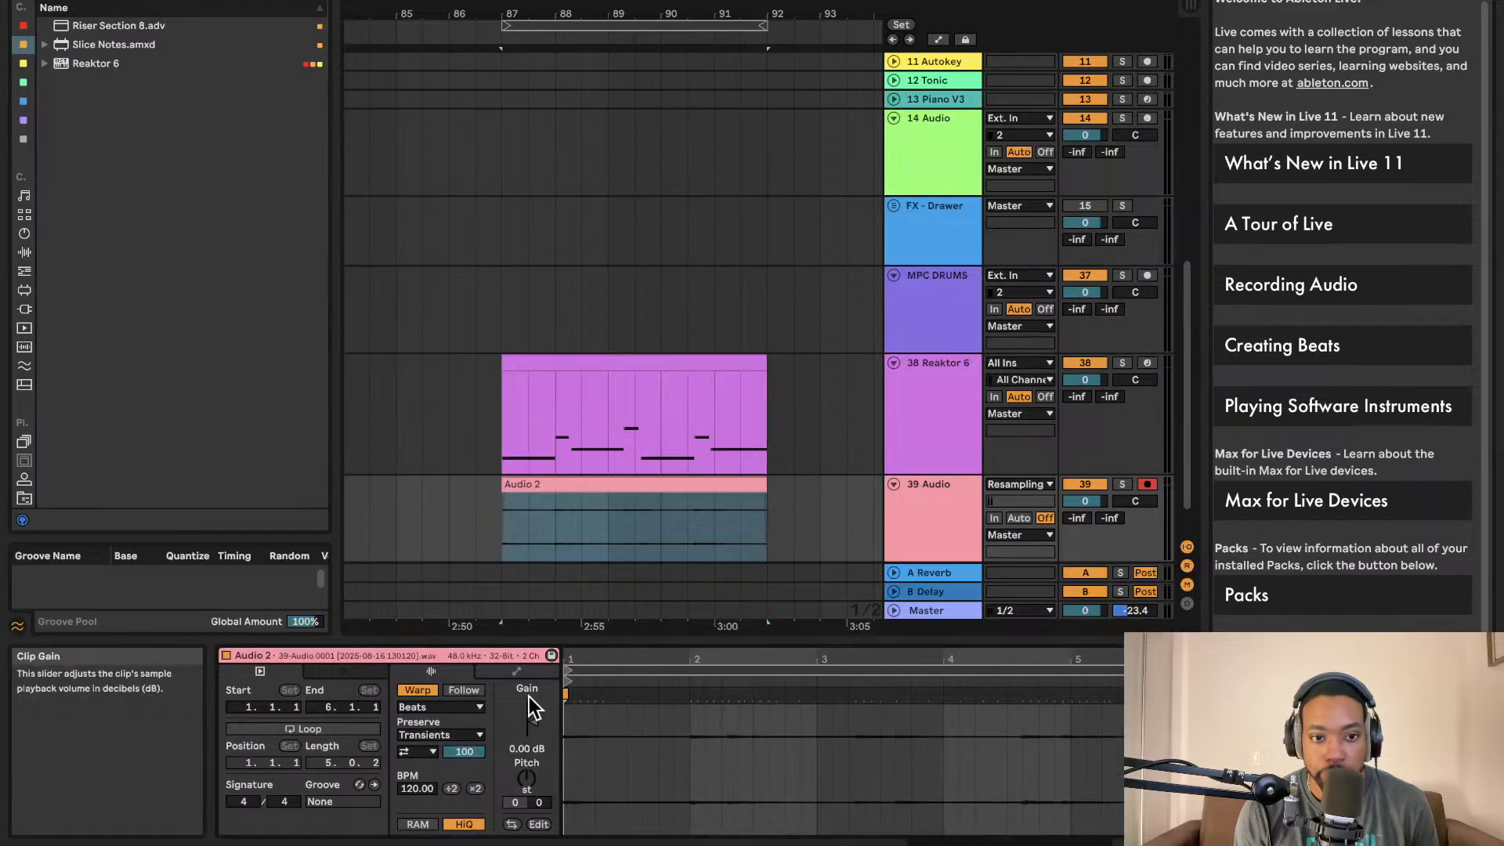
pyautogui.moveTo(584, 641); pyautogui.dragTo(578, 511)
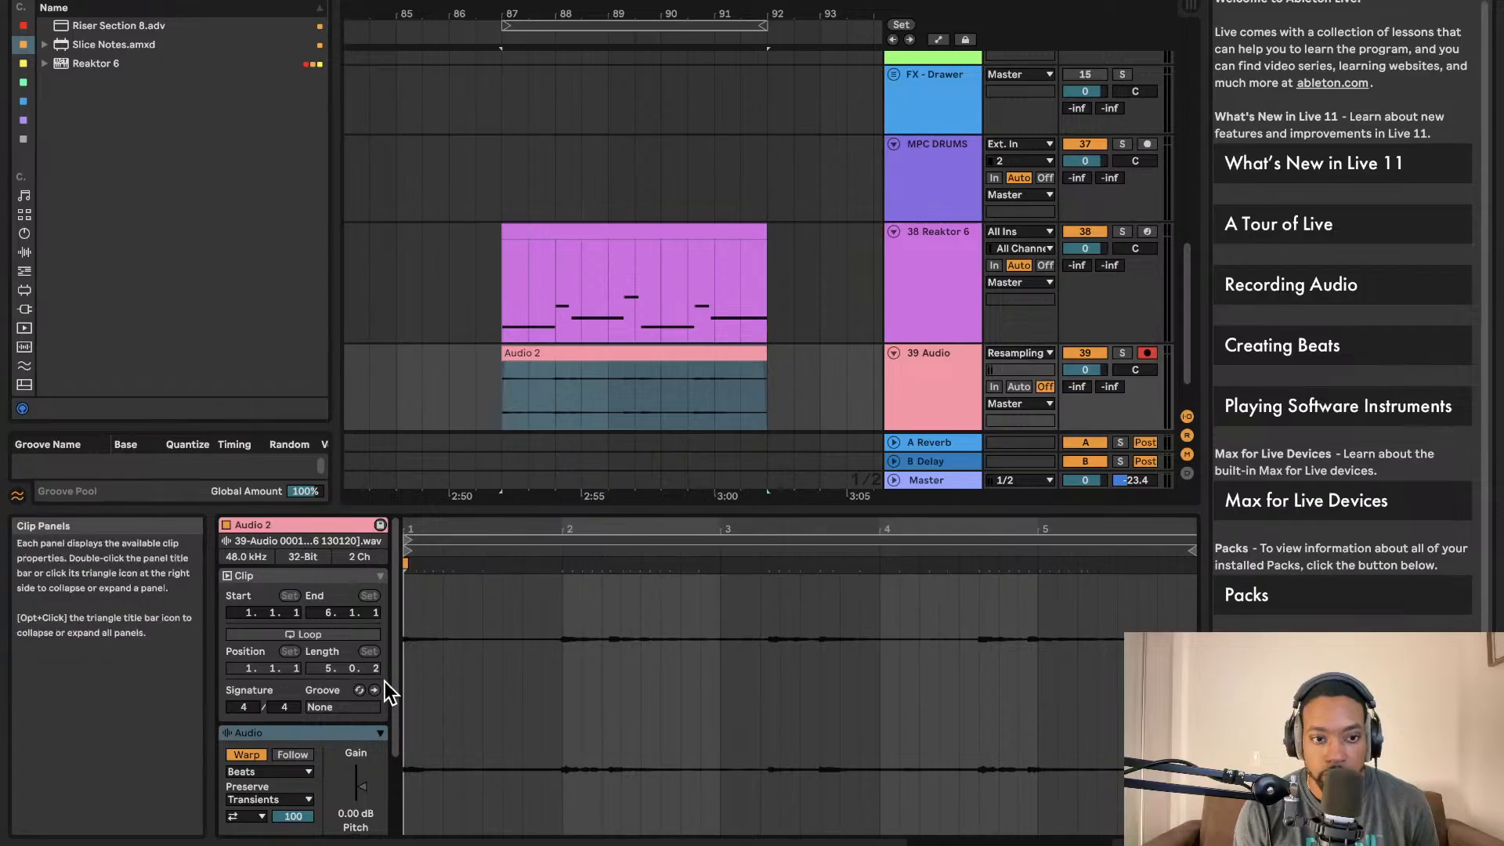
pyautogui.moveTo(361, 781); pyautogui.dragTo(362, 777)
pyautogui.press('space')
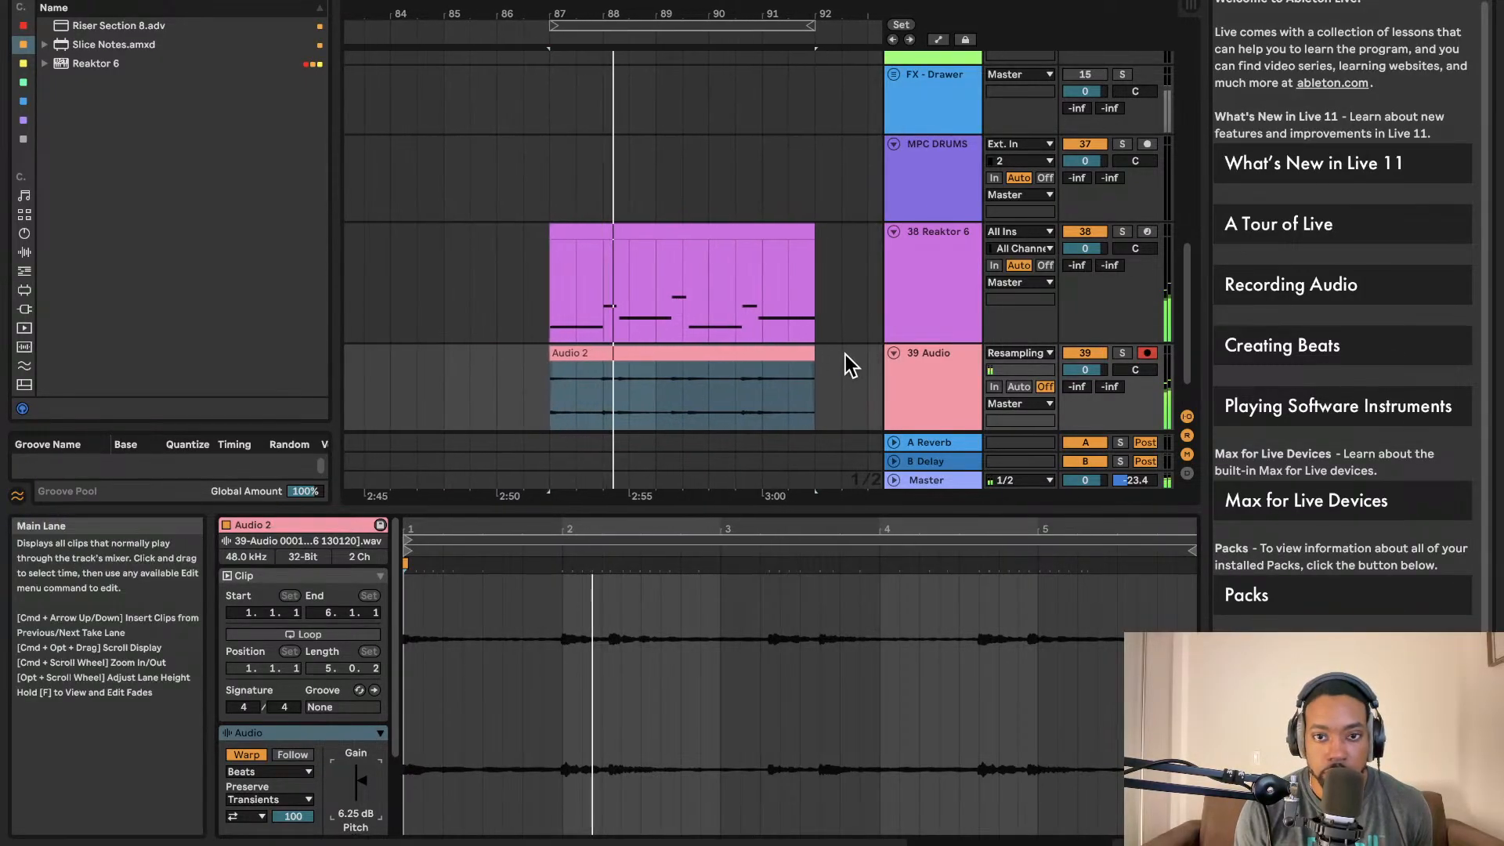
# - Mute the Reaktor 6 track and loop playback over the Audio 2 clip
pyautogui.click(1085, 231)
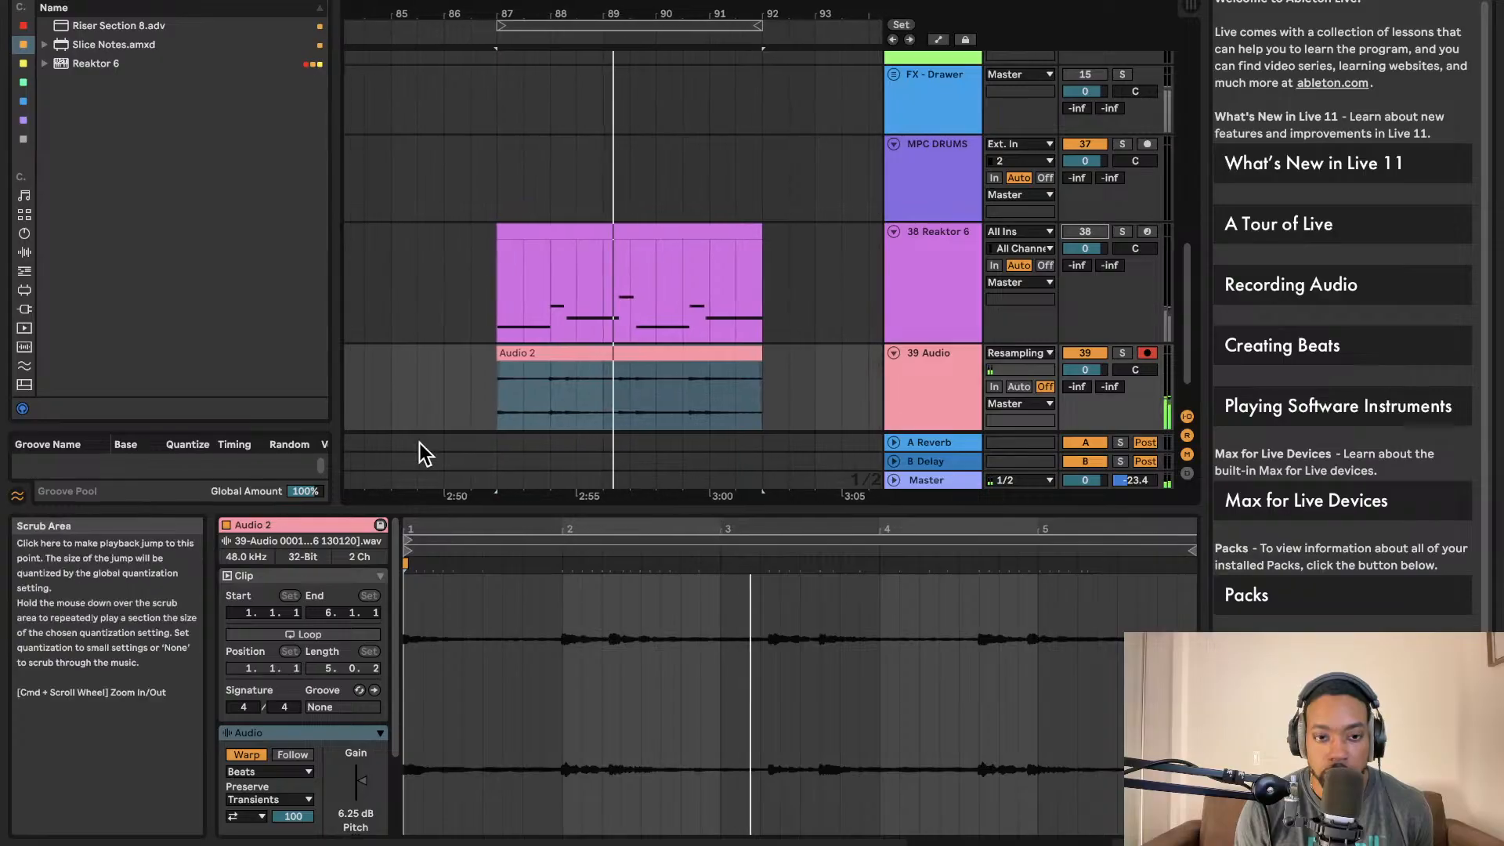
pyautogui.click(572, 351)
pyautogui.press('super+l')
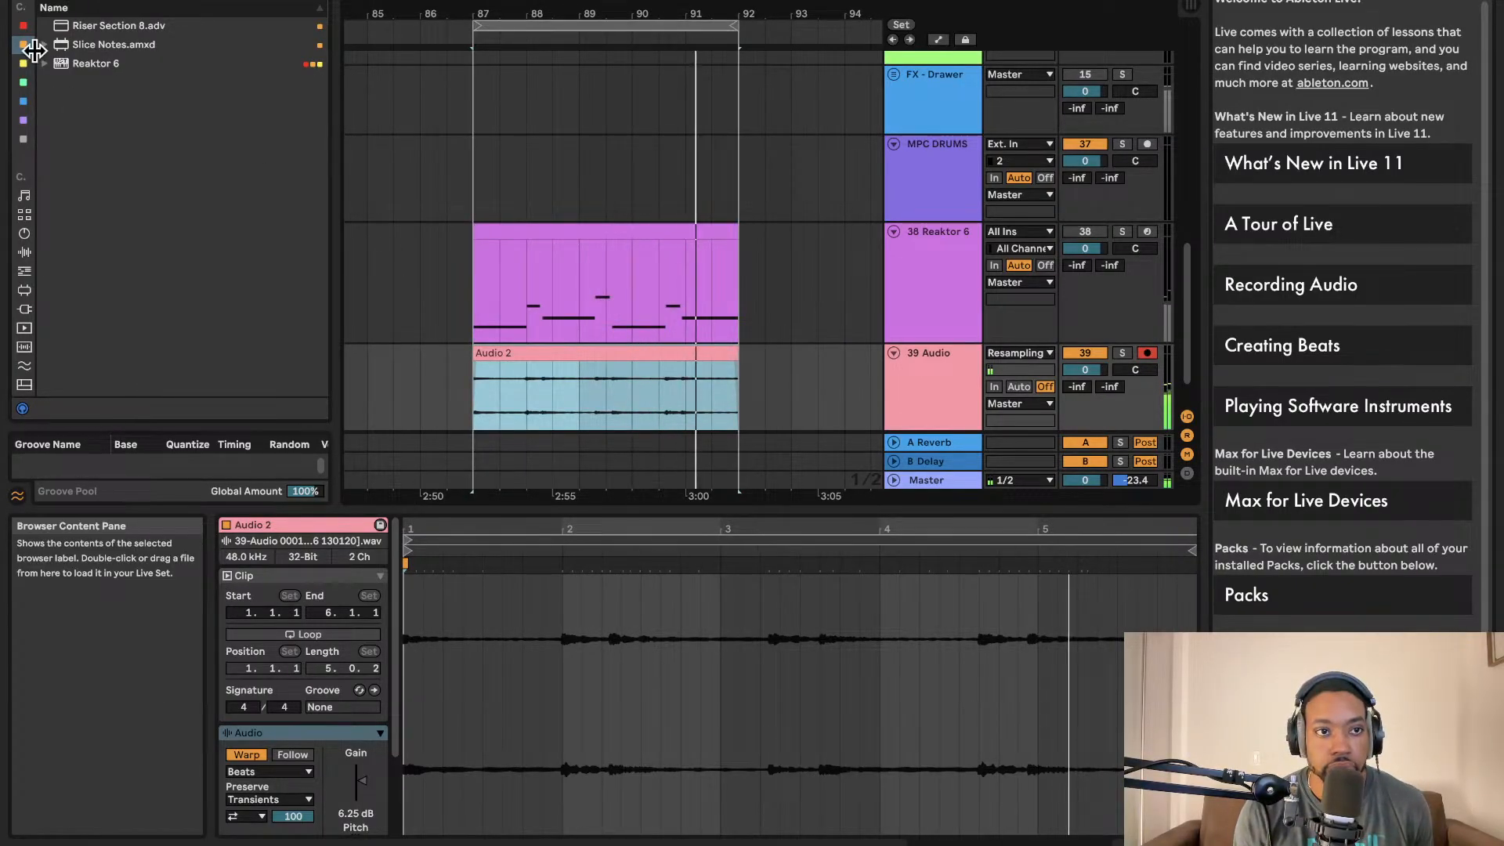
# - Show the red collection's devices in the browser and extend the arrangement loop end one beat past bar 92
pyautogui.click(22, 25)
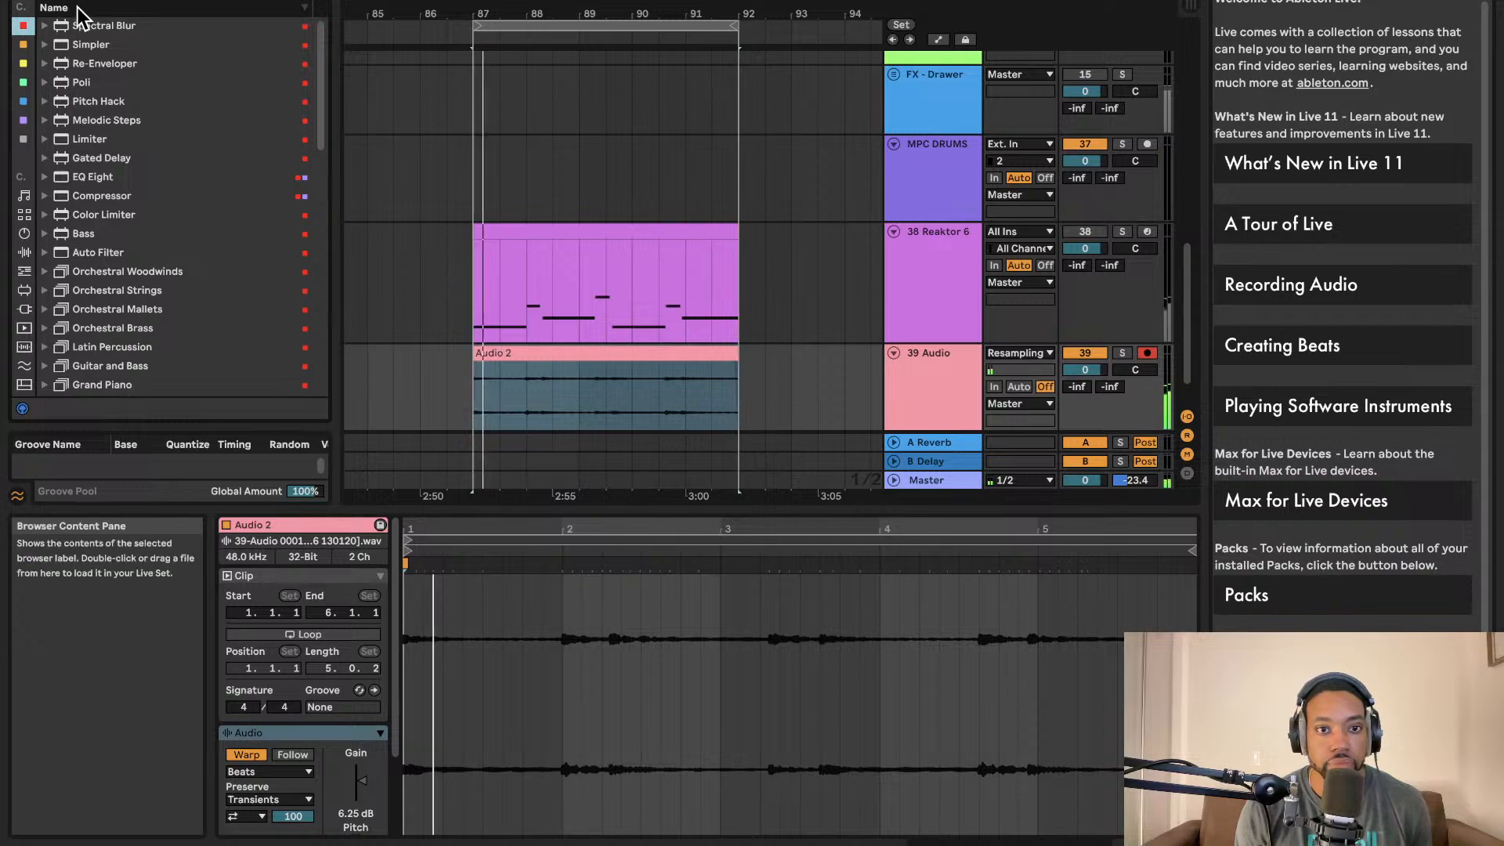
pyautogui.scroll(5, 779, 355)
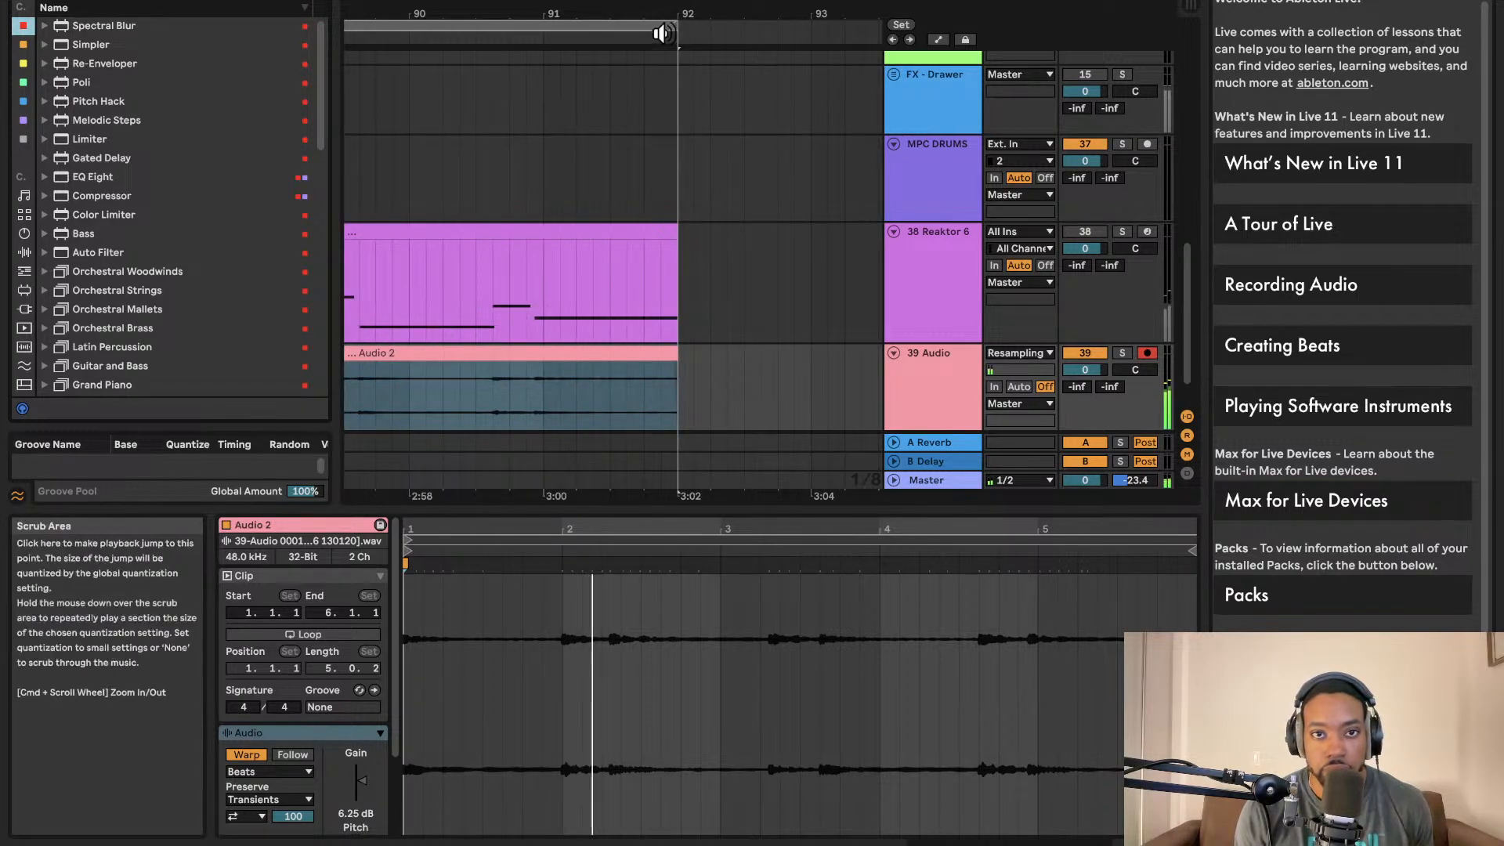
pyautogui.moveTo(692, 28); pyautogui.dragTo(708, 29)
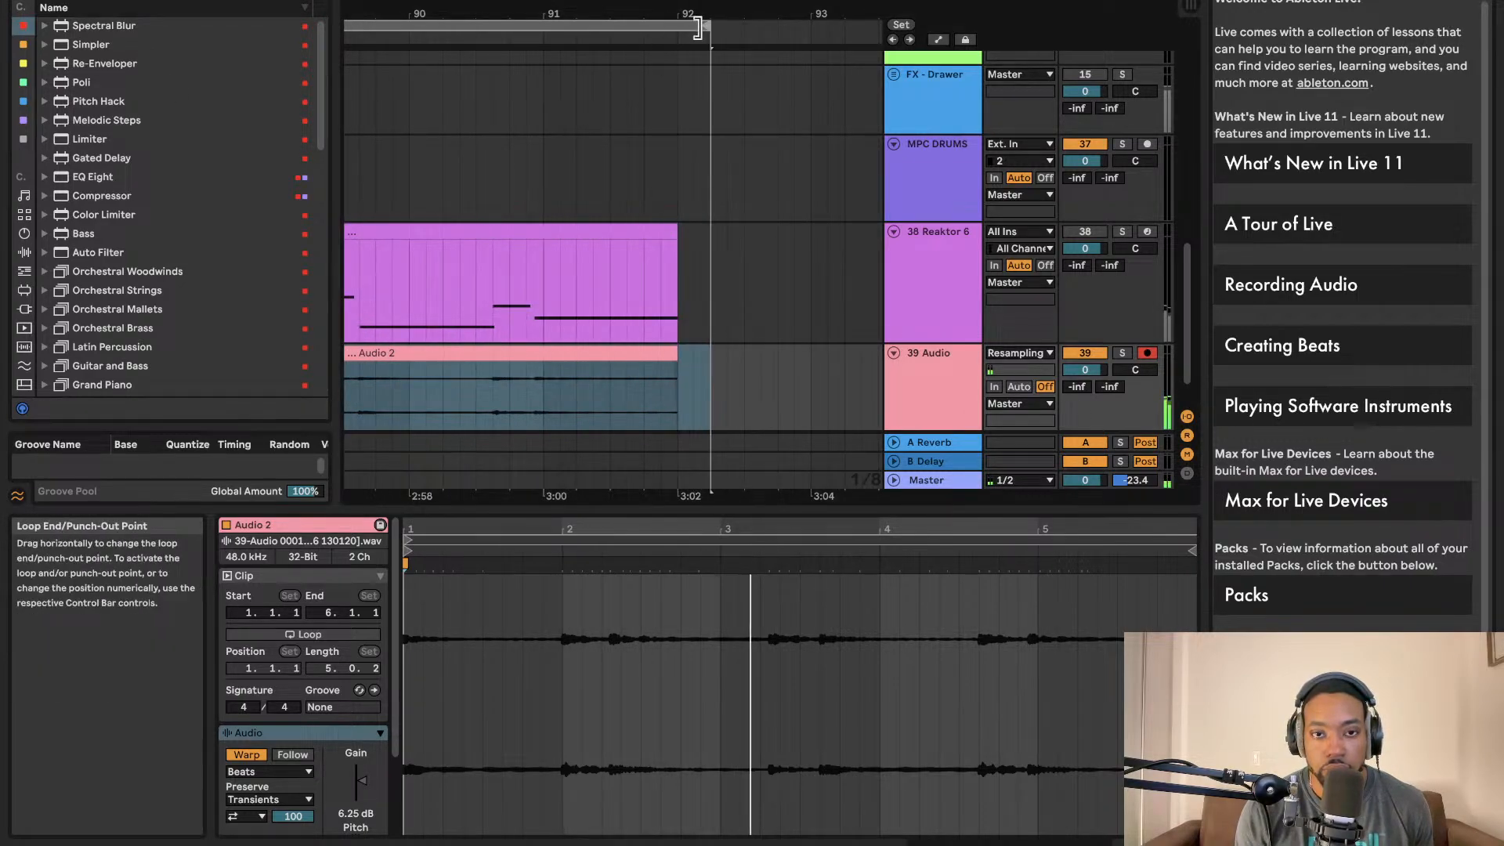
# - Lengthen the recorded Audio 2 clip on track 39 slightly past bar 92, towards the loop end
pyautogui.click(698, 289)
pyautogui.click(676, 353)
pyautogui.moveTo(676, 353); pyautogui.dragTo(694, 351)
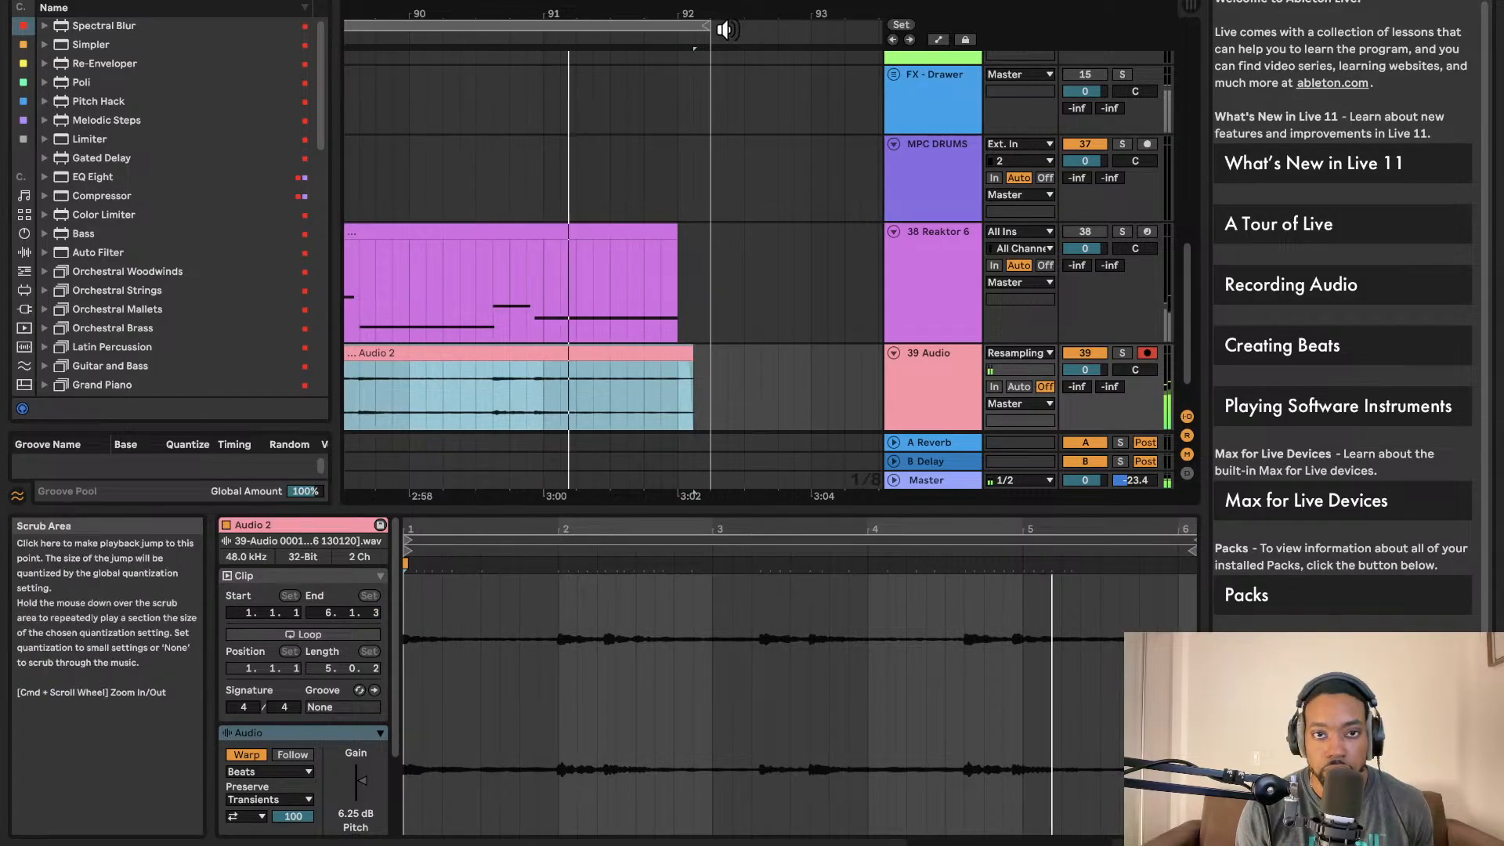
pyautogui.moveTo(708, 28)
pyautogui.mouseDown()
pyautogui.moveTo(688, 27)
pyautogui.moveTo(706, 27)
pyautogui.mouseUp()
pyautogui.click(715, 354)
pyautogui.click(693, 351)
pyautogui.moveTo(693, 352); pyautogui.dragTo(706, 352)
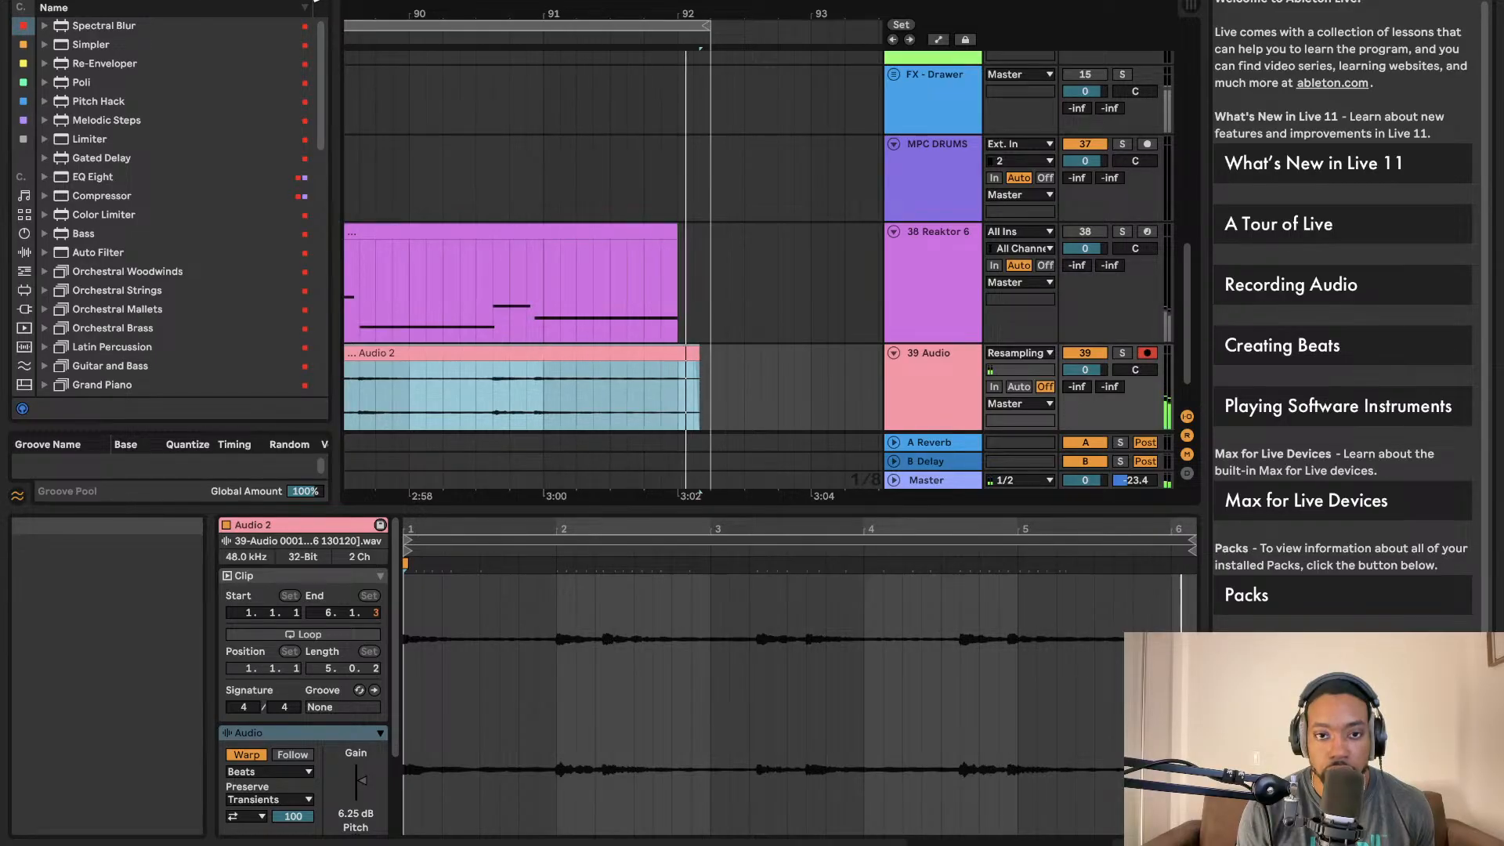
# - Rename the recorded audio clip on track 39 as arp
pyautogui.scroll(-5, 483, 102)
pyautogui.hscroll(-5, 492, 97)
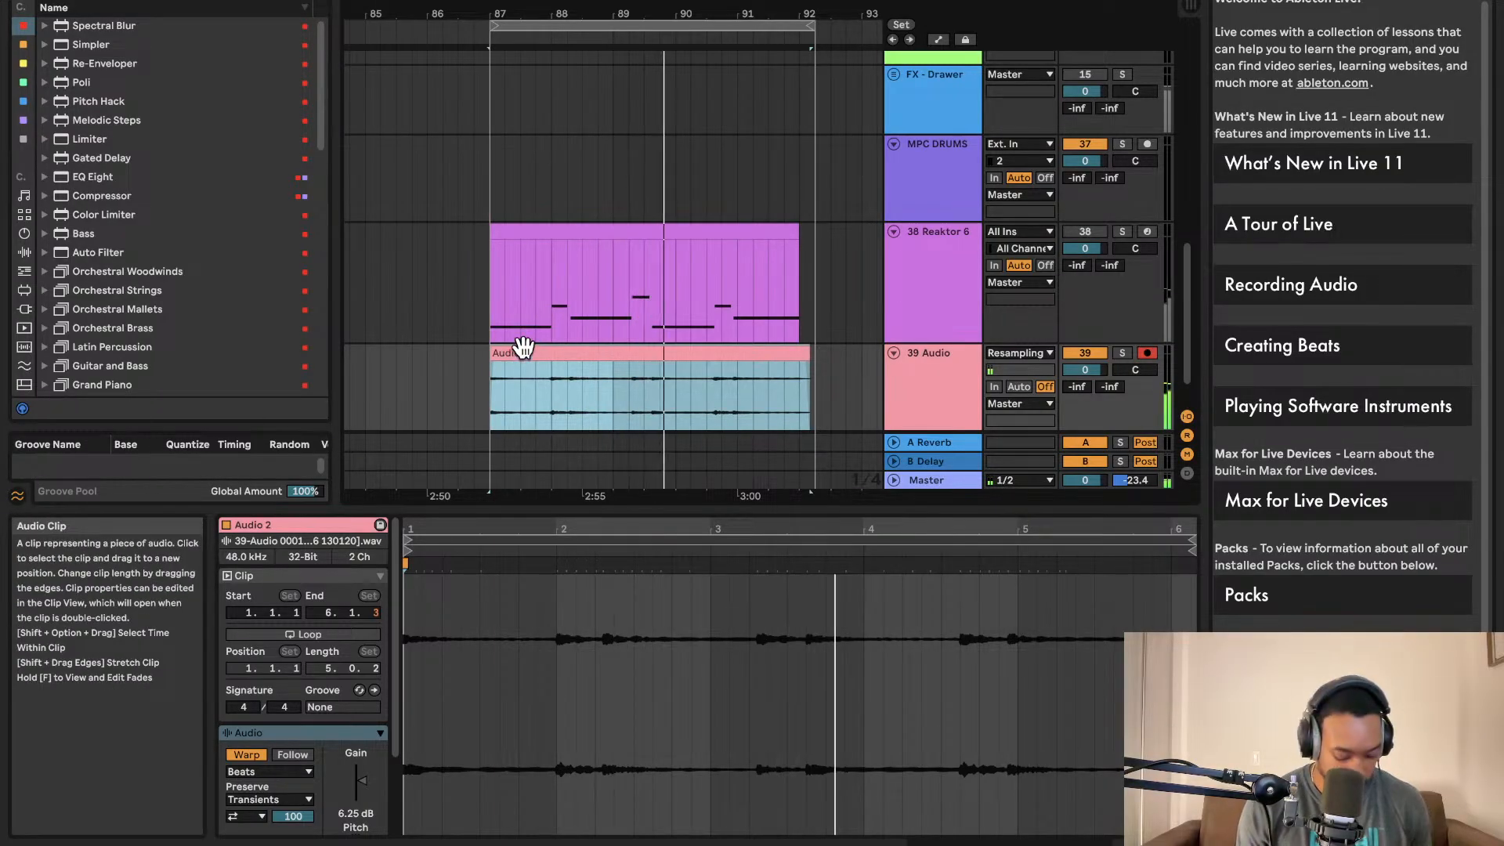
pyautogui.press('super+r')
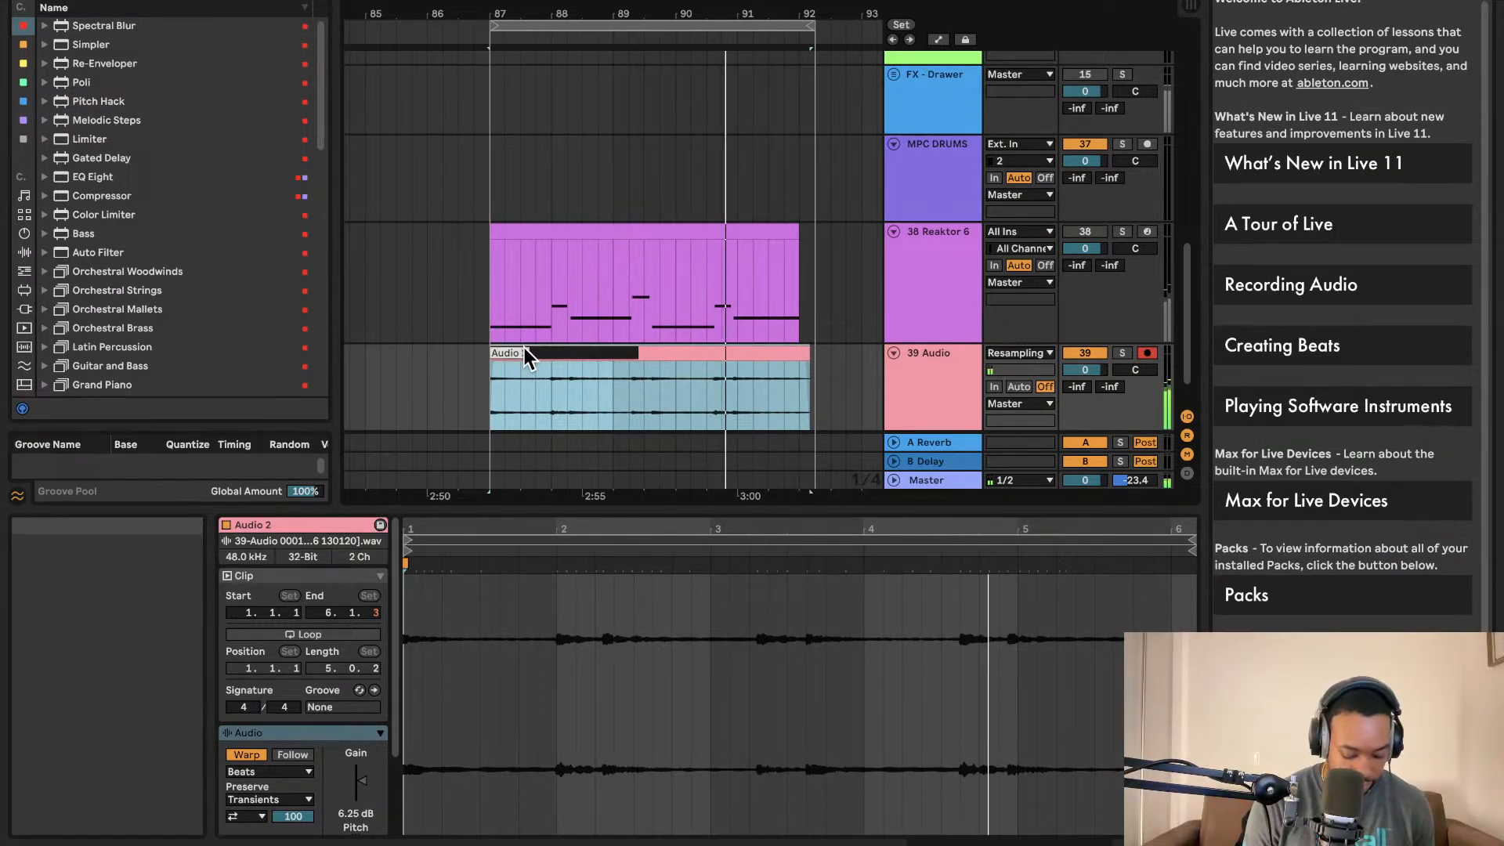
pyautogui.press('Return')
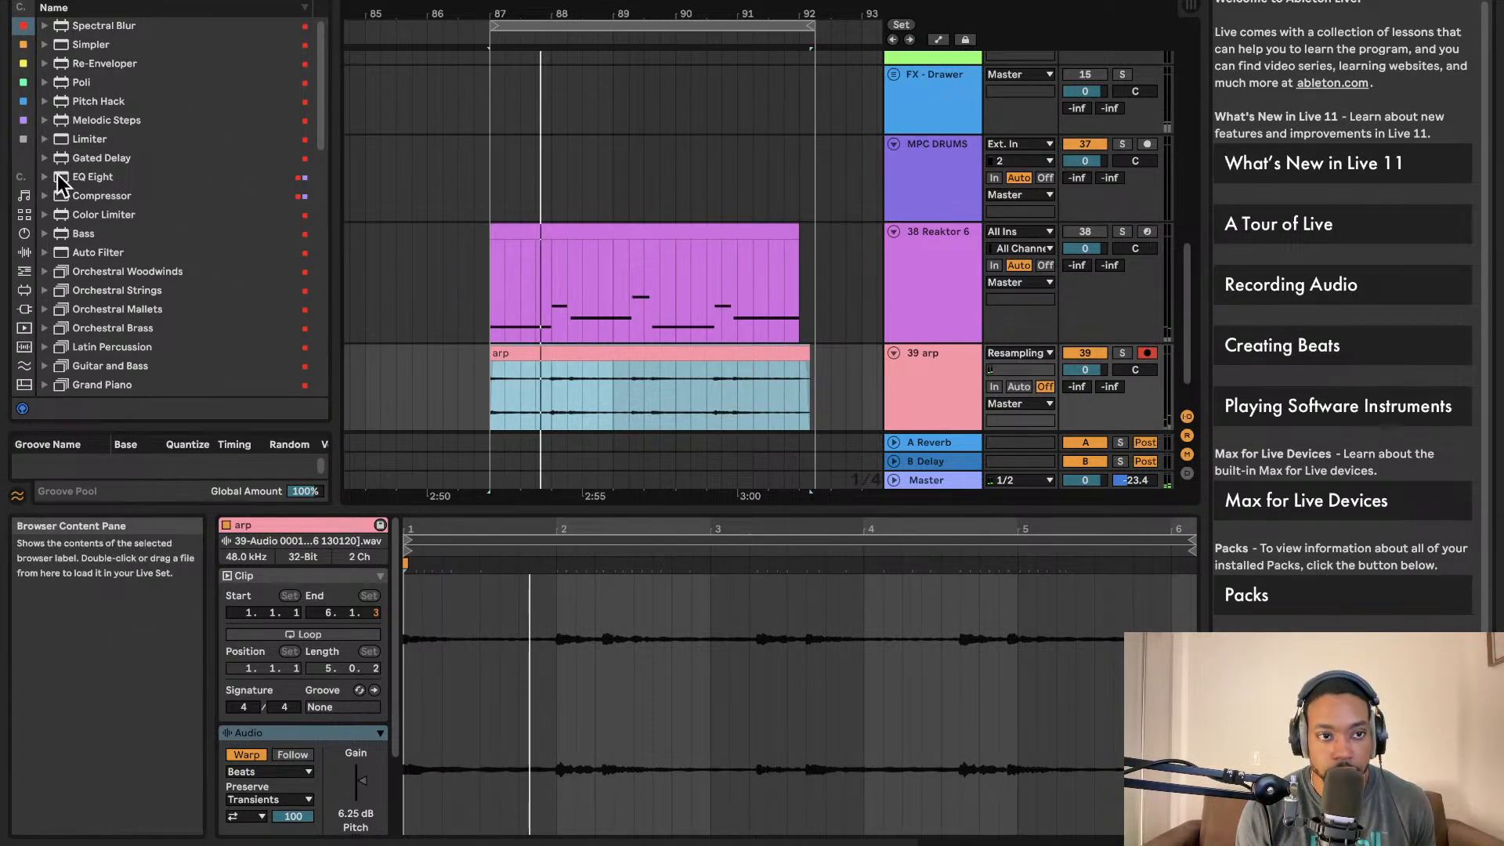
# - Add the Spectral Blur audio effect to the arp track
pyautogui.click(99, 0)
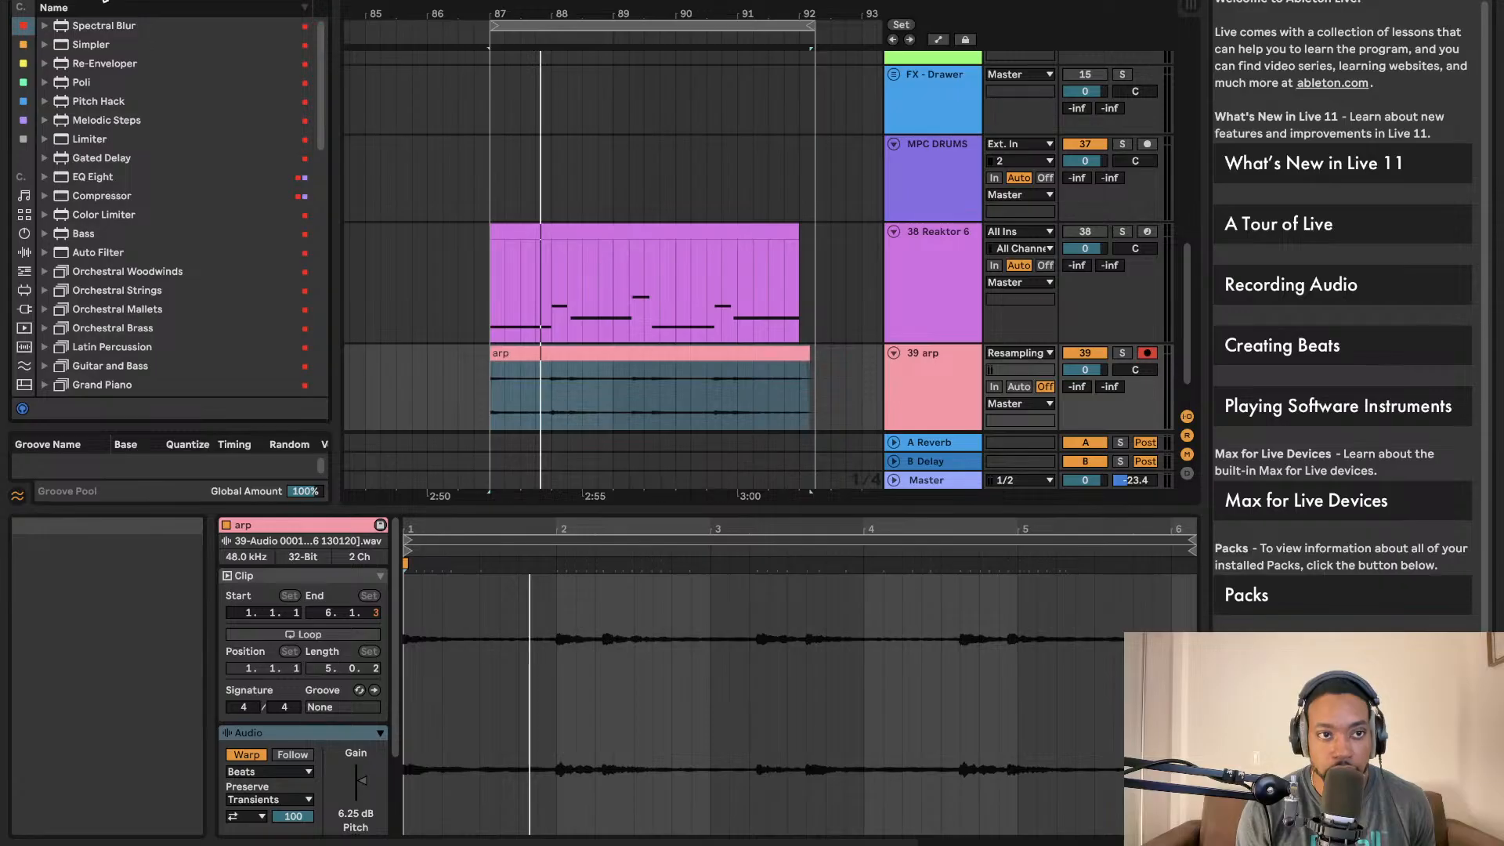
pyautogui.moveTo(98, 25); pyautogui.dragTo(523, 88)
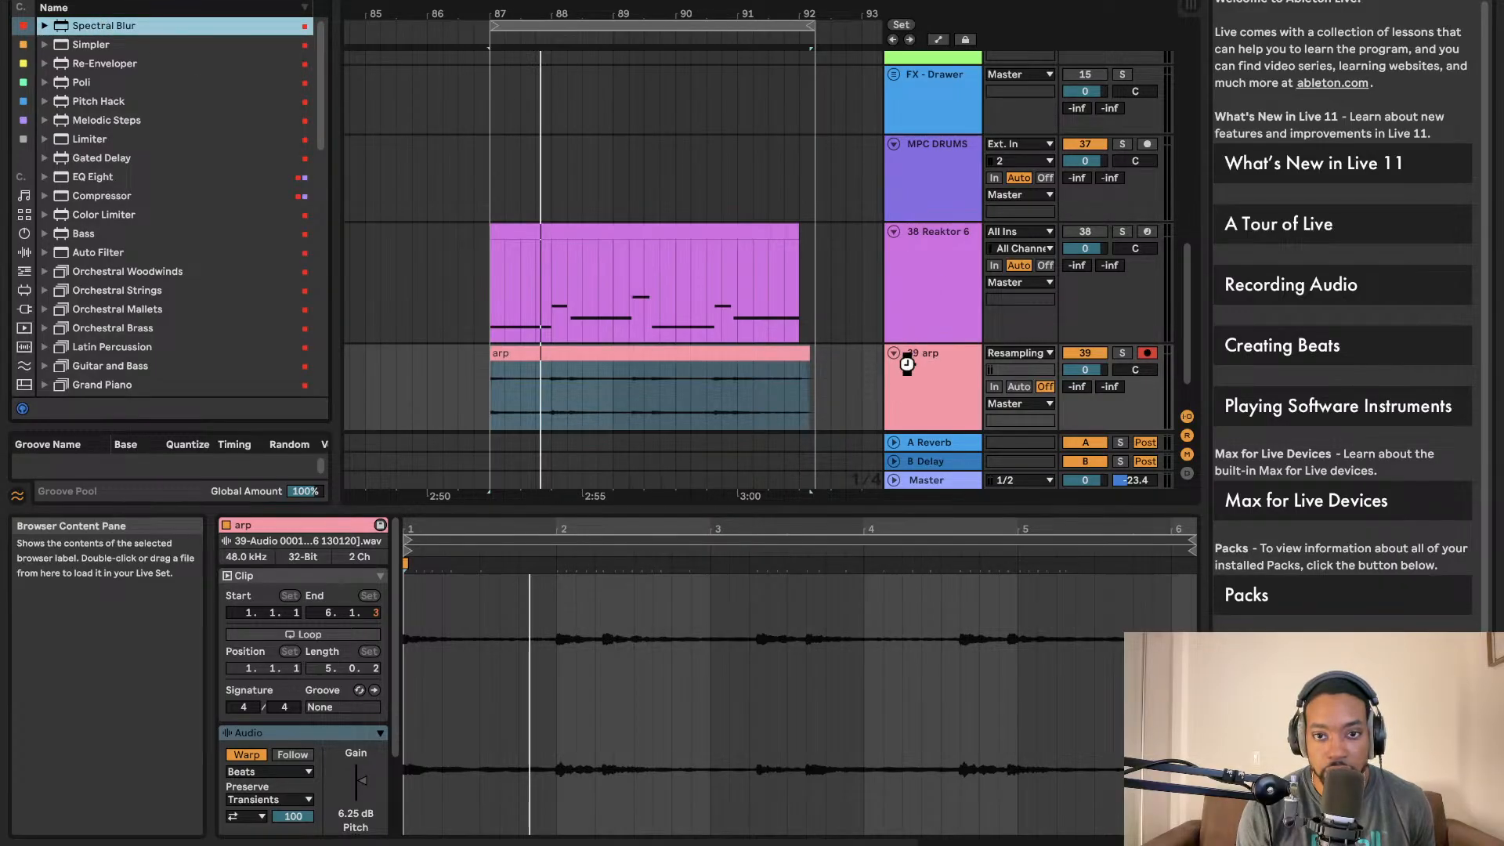
pyautogui.moveTo(897, 382); pyautogui.dragTo(898, 377)
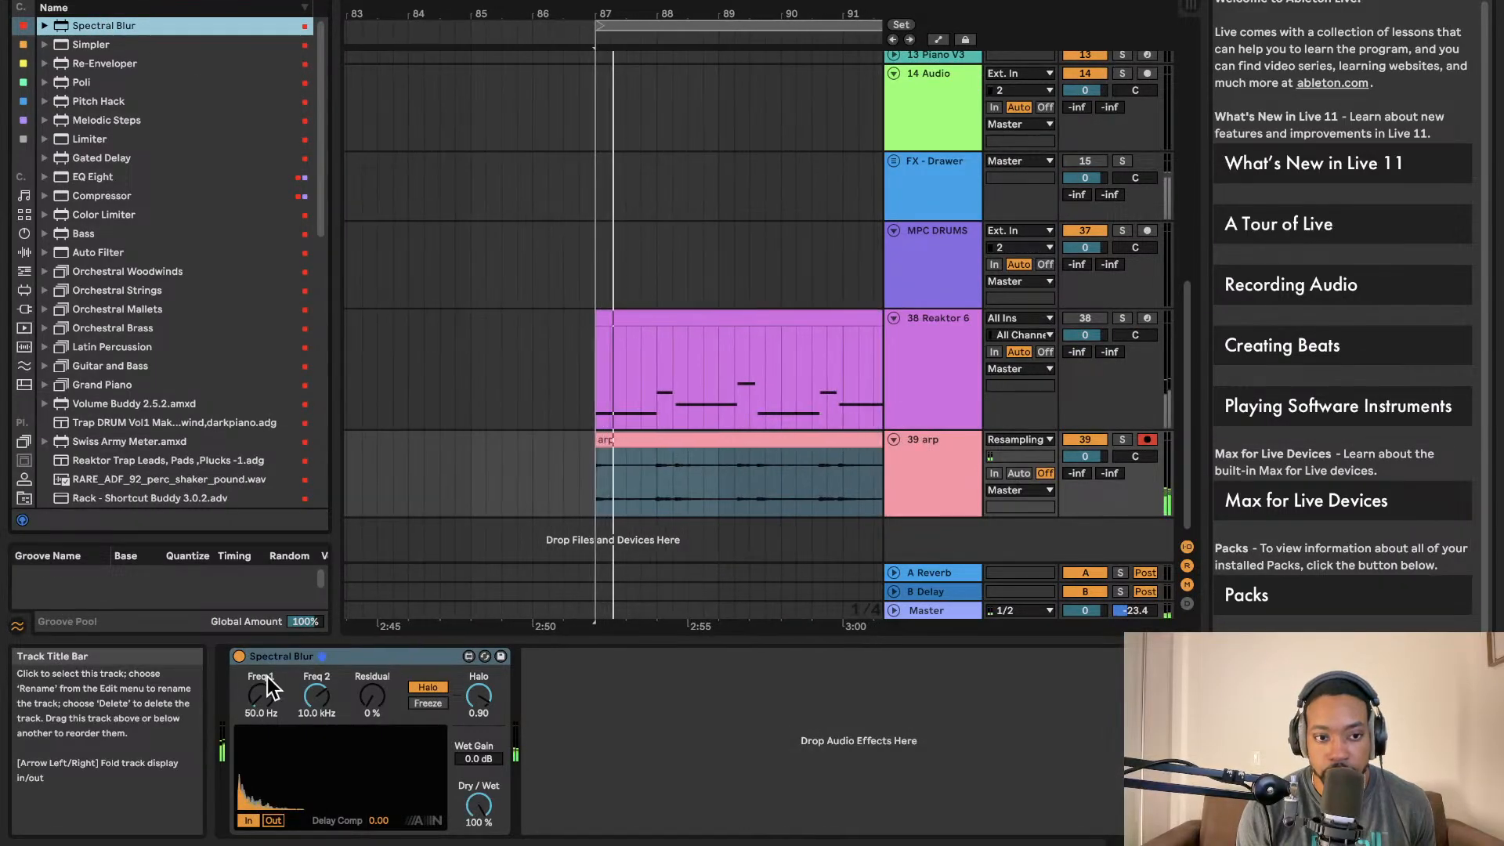
# - Set Spectral Blur to Freq 1 167 Hz, Freq 2 1.54 kHz and Residual 72 %, with Freeze enabled
pyautogui.moveTo(261, 696); pyautogui.dragTo(261, 727)
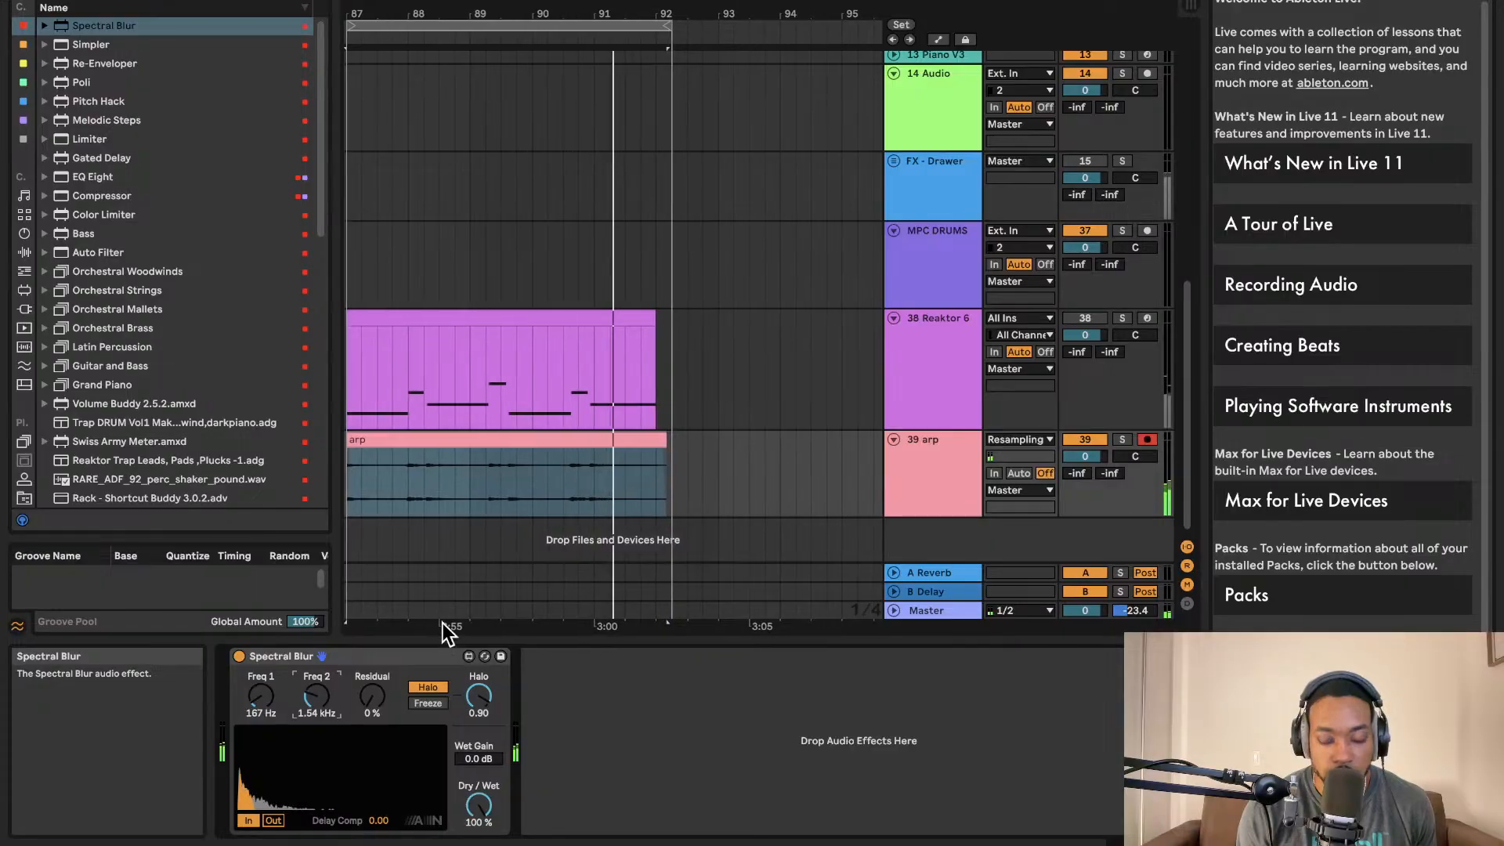
pyautogui.moveTo(372, 695); pyautogui.dragTo(372, 667)
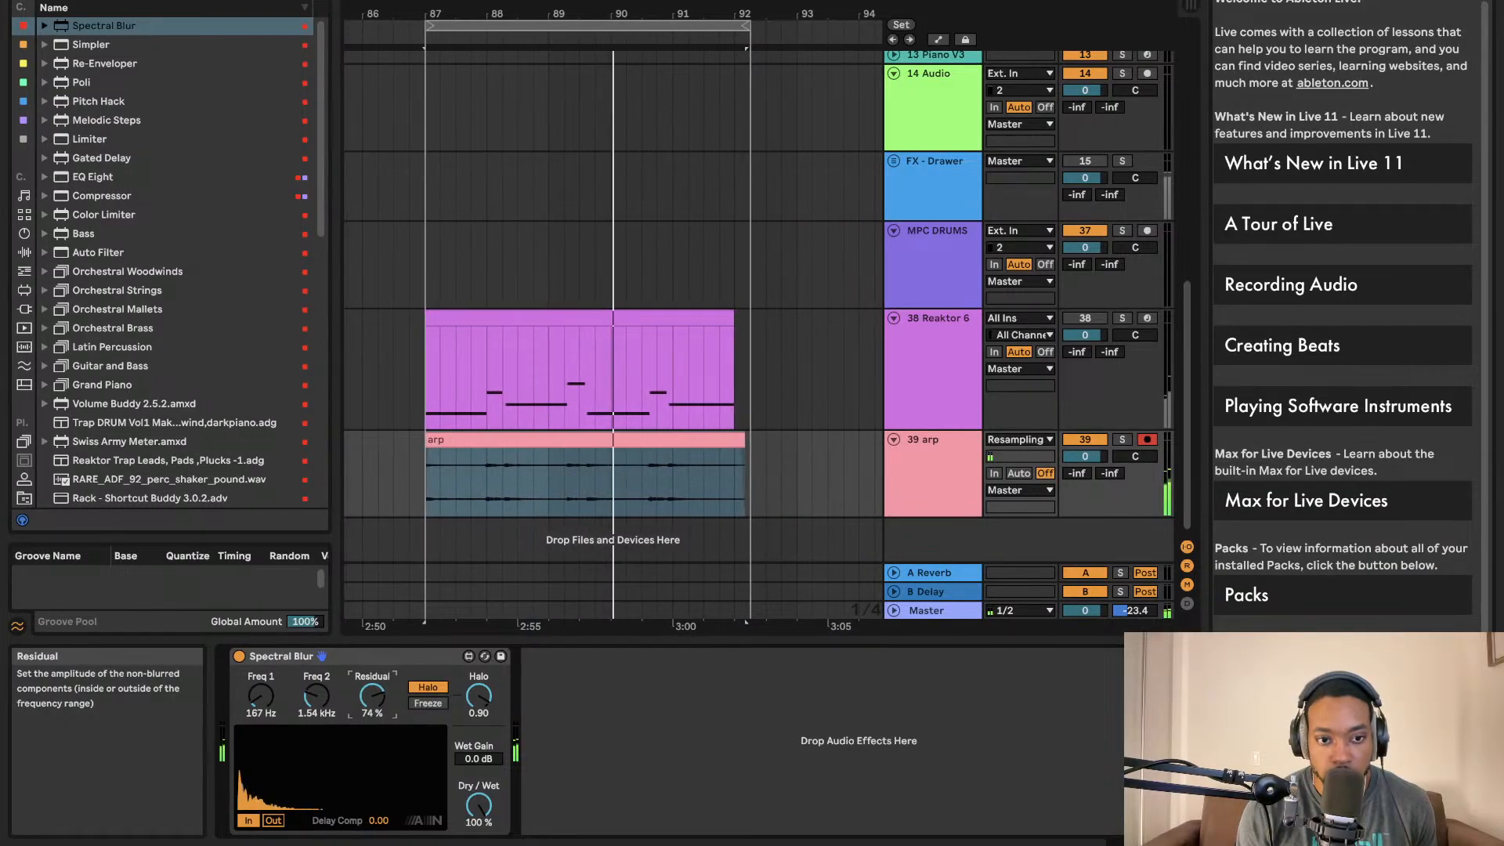
pyautogui.click(424, 702)
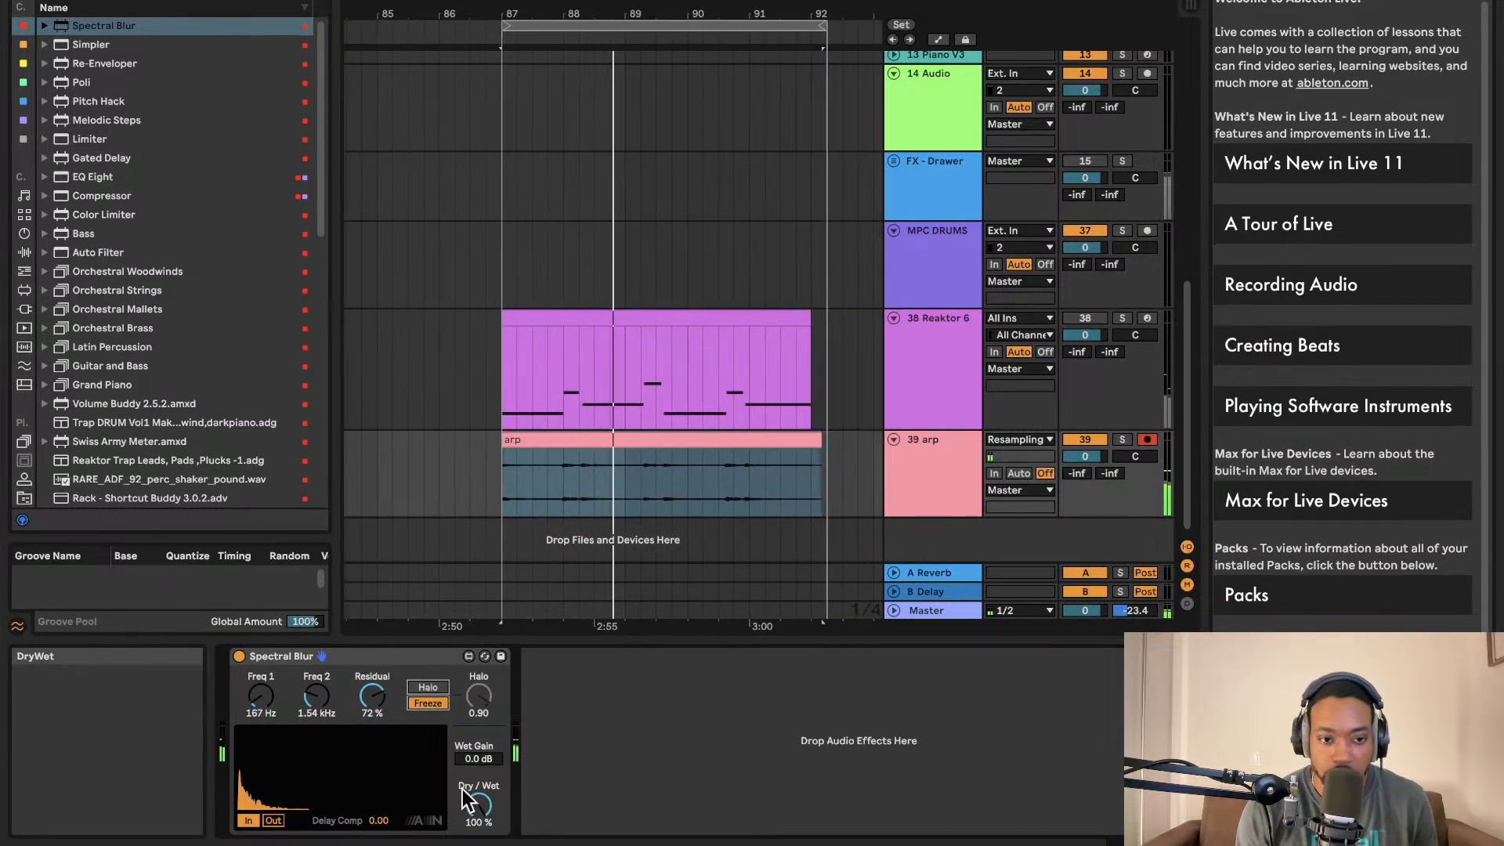
pyautogui.click(280, 822)
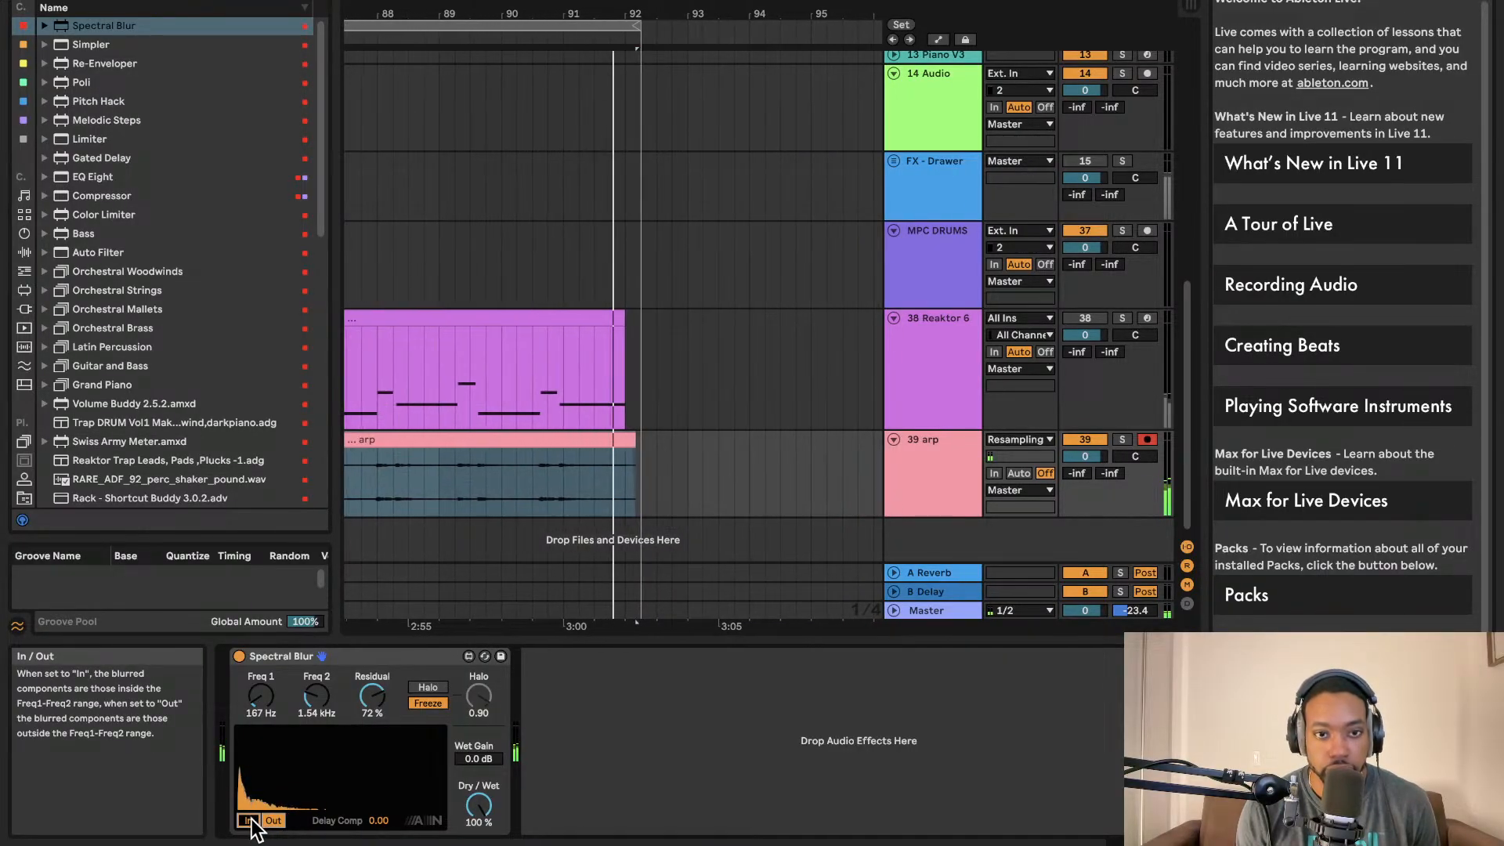
pyautogui.click(249, 821)
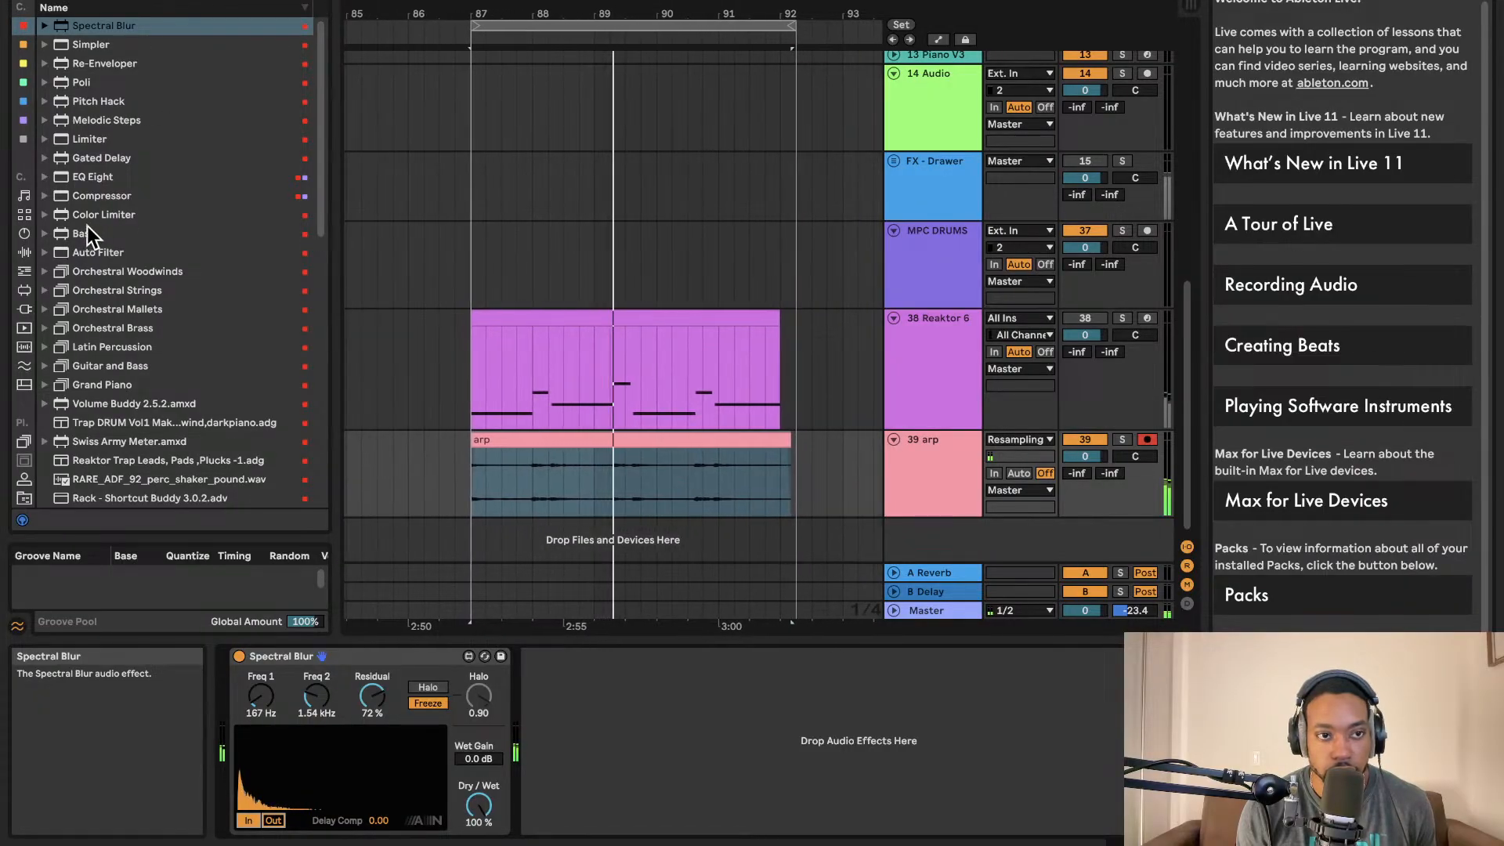
# - Load the Bass instrument on a new track below arp, unfold it, and capture the played bass line as a MIDI clip
pyautogui.moveTo(77, 233); pyautogui.dragTo(916, 523)
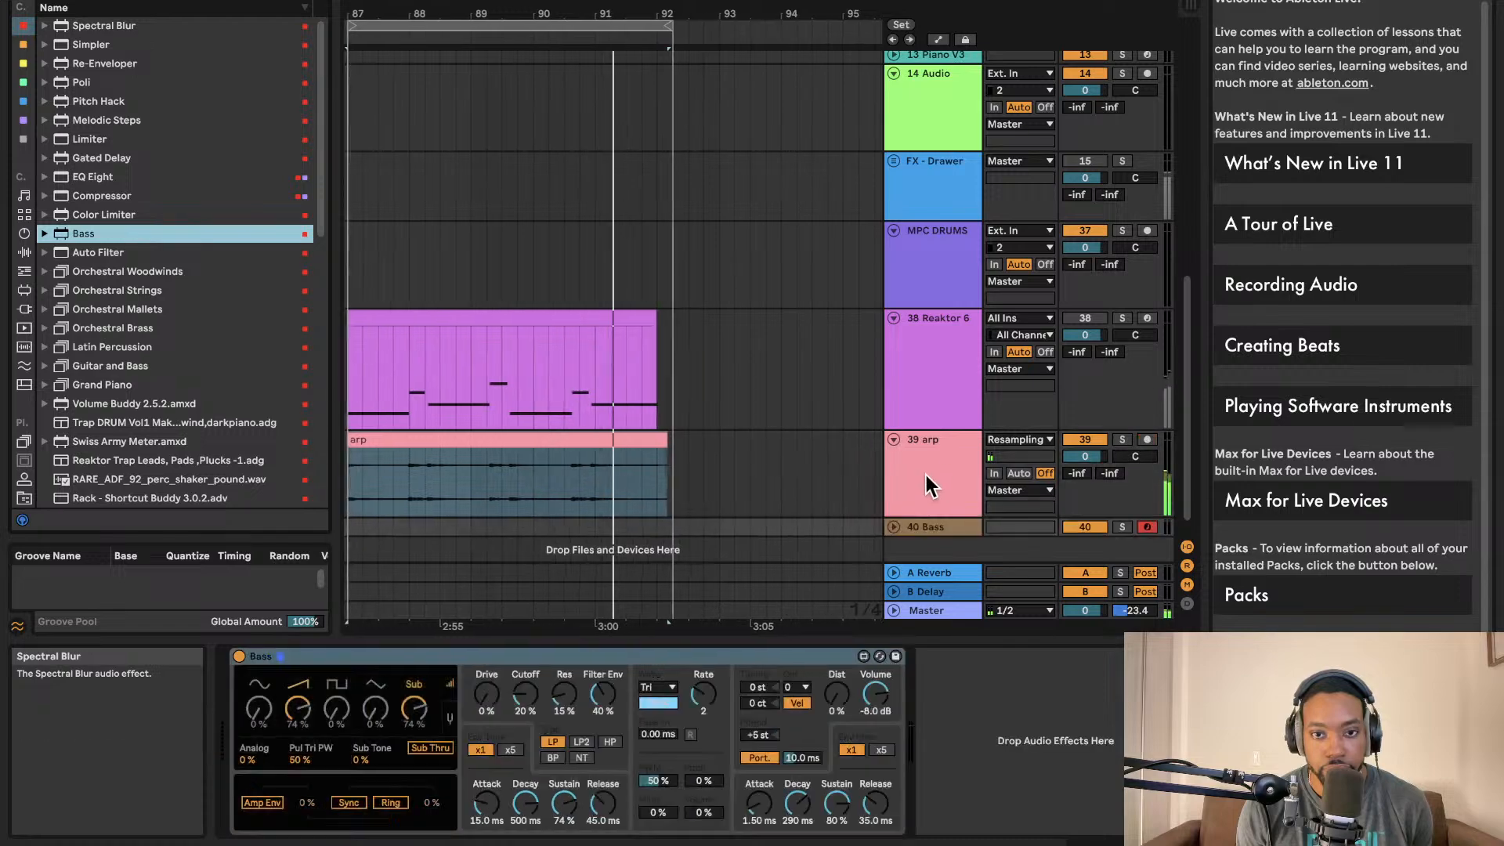
pyautogui.click(892, 527)
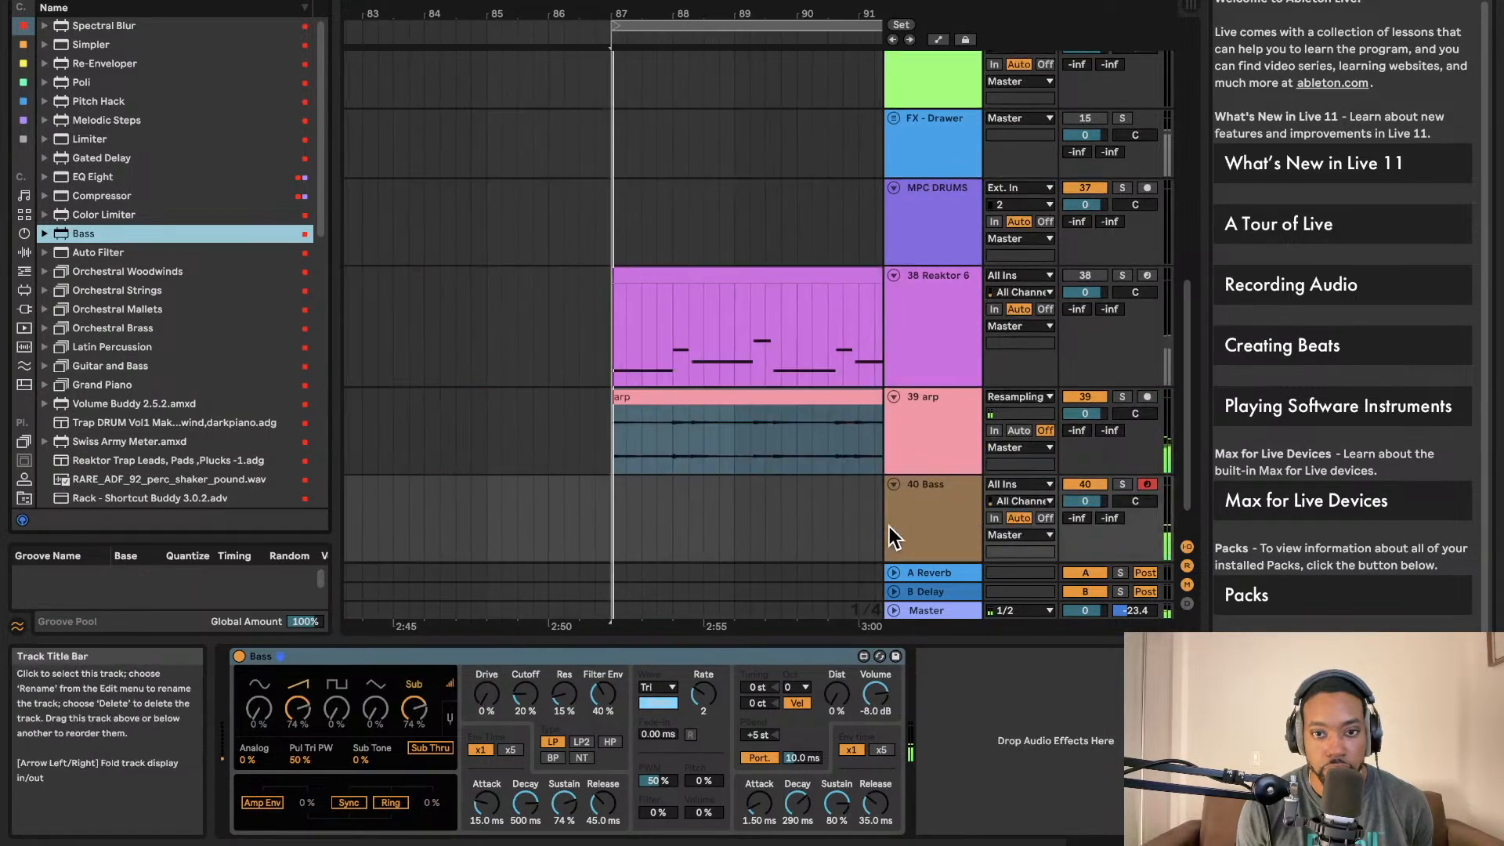
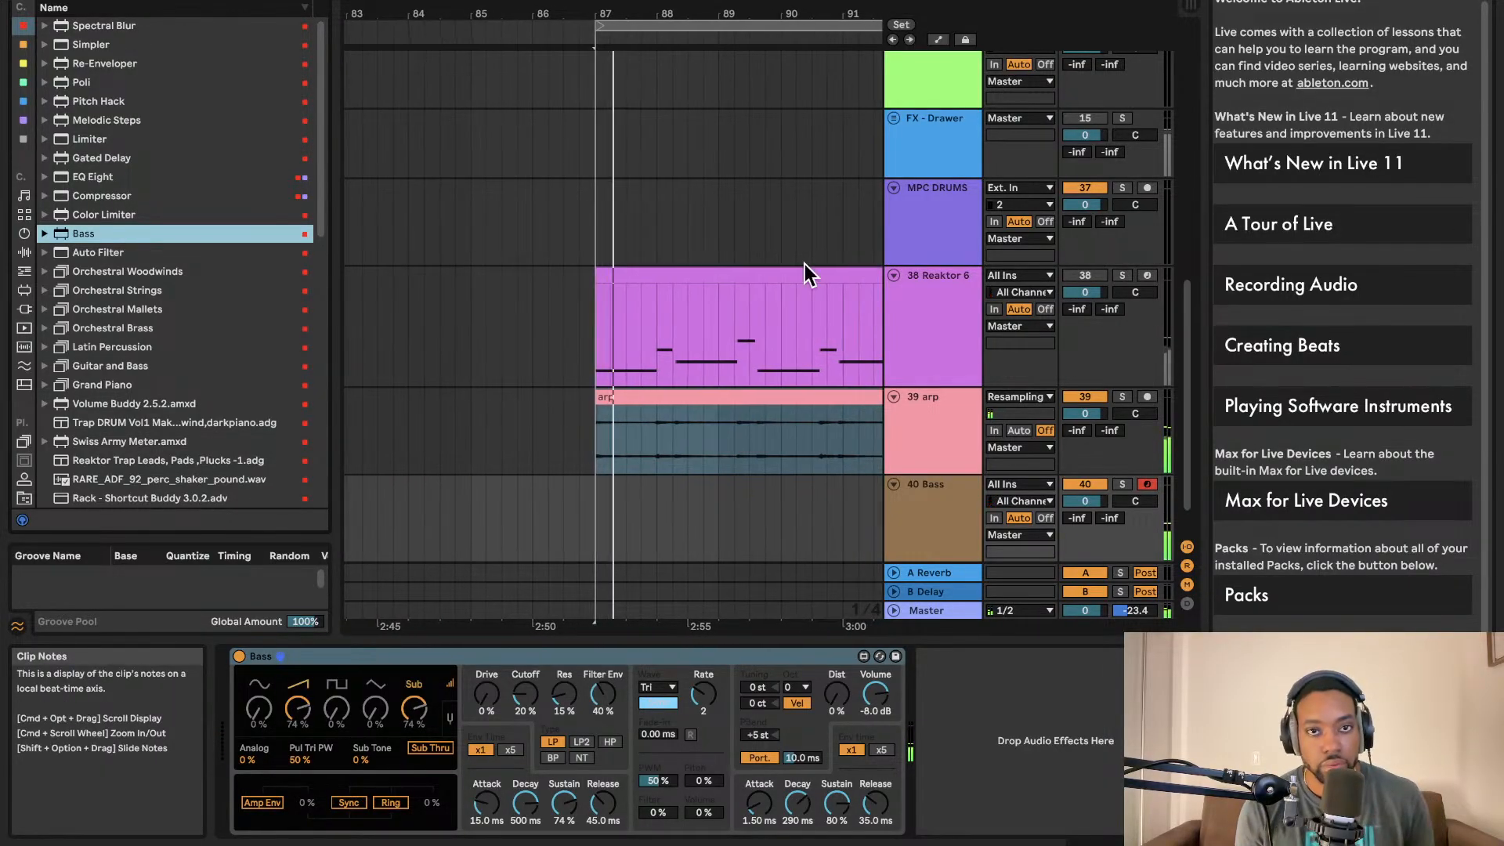
pyautogui.click(815, 2)
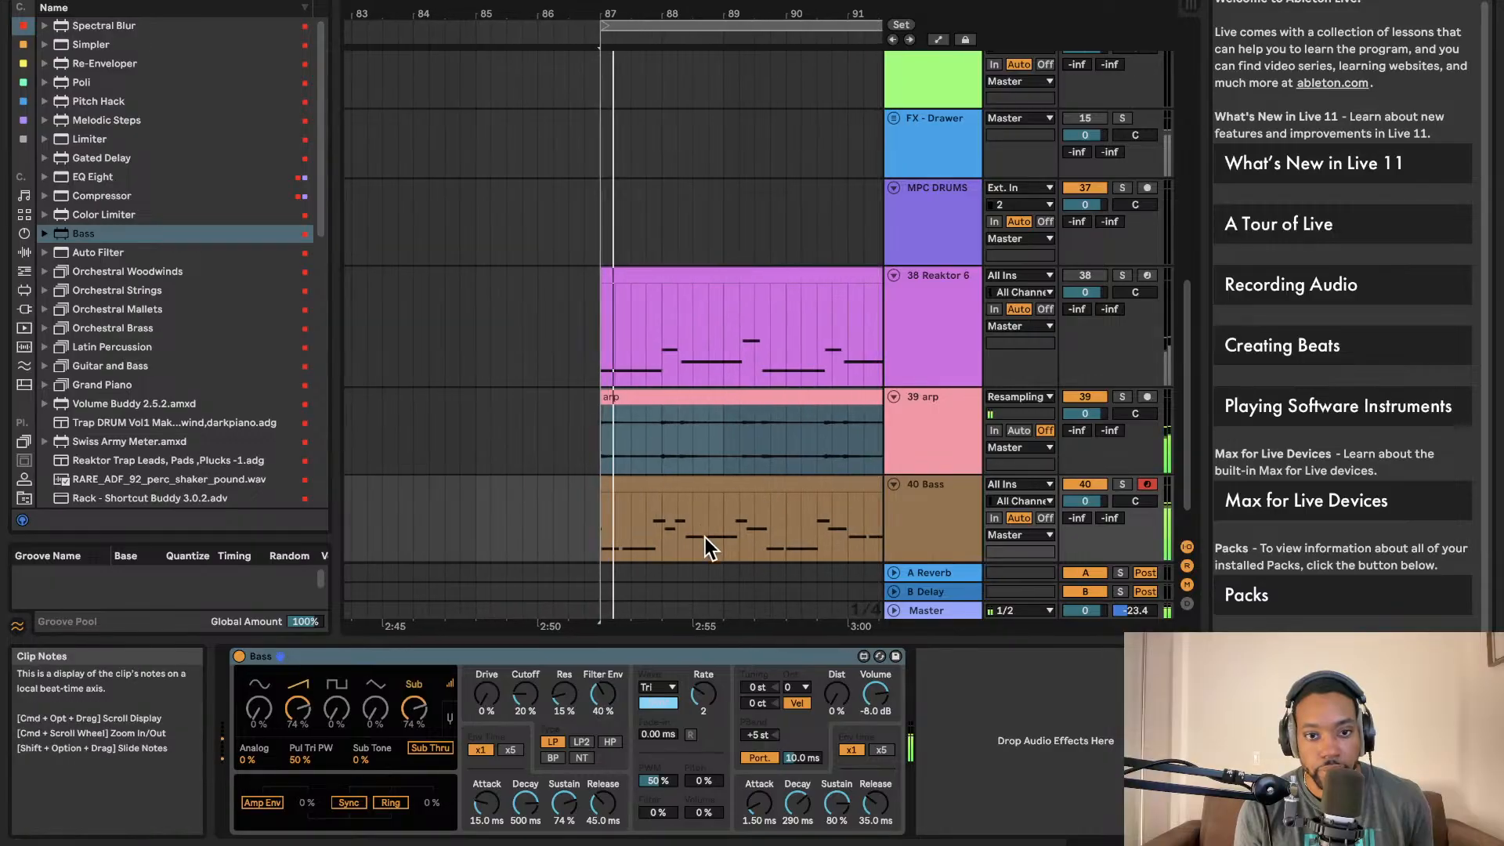
# - Open the bass clip's notes, deactivate the first E2 note after bar 34, and nudge the C2 note just before bar 38 earlier
pyautogui.doubleClick(680, 506)
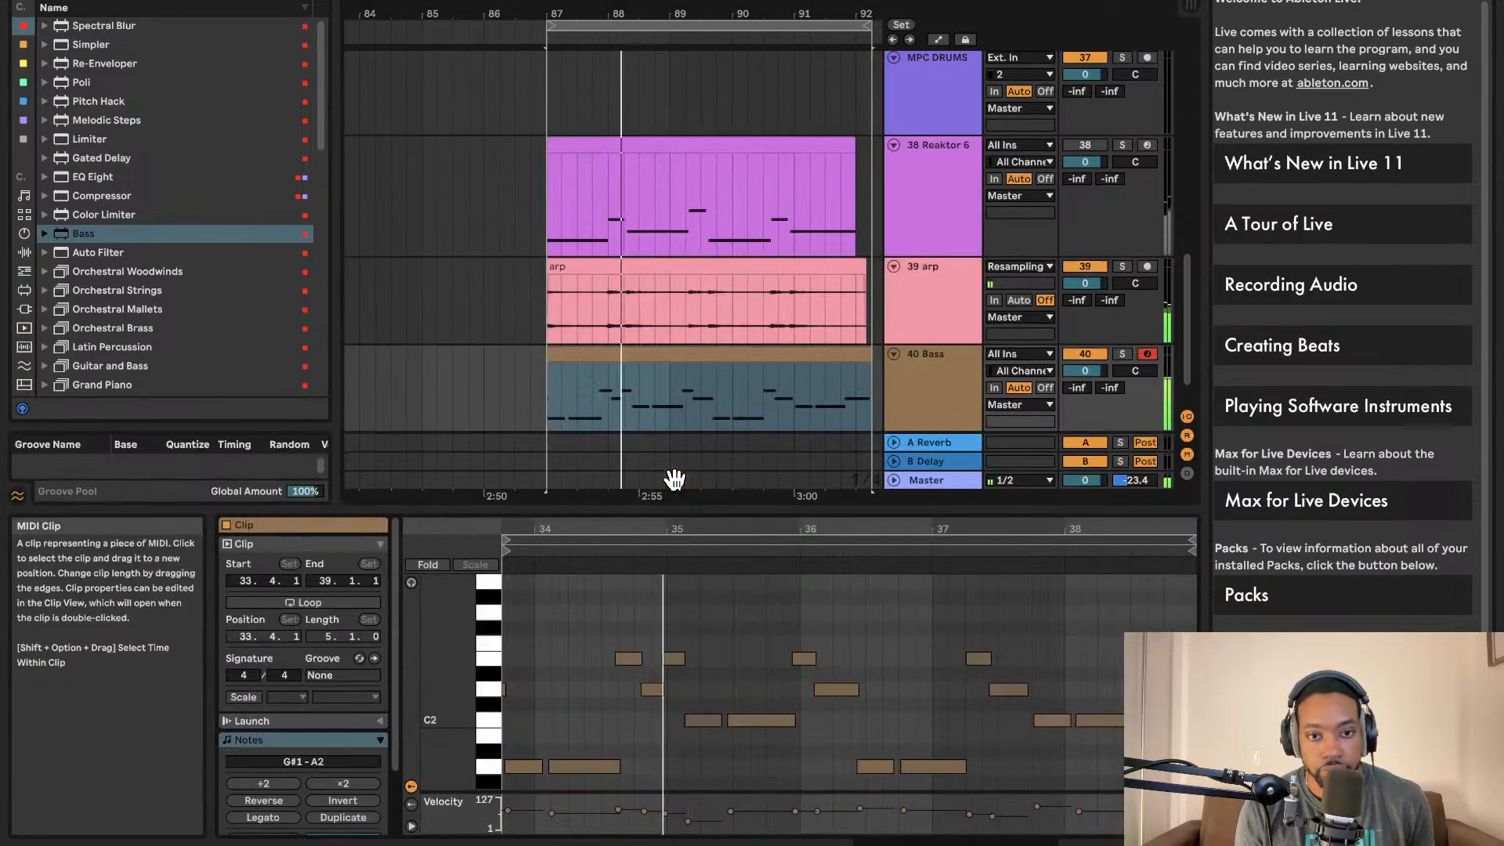
pyautogui.click(674, 659)
pyautogui.click(637, 657)
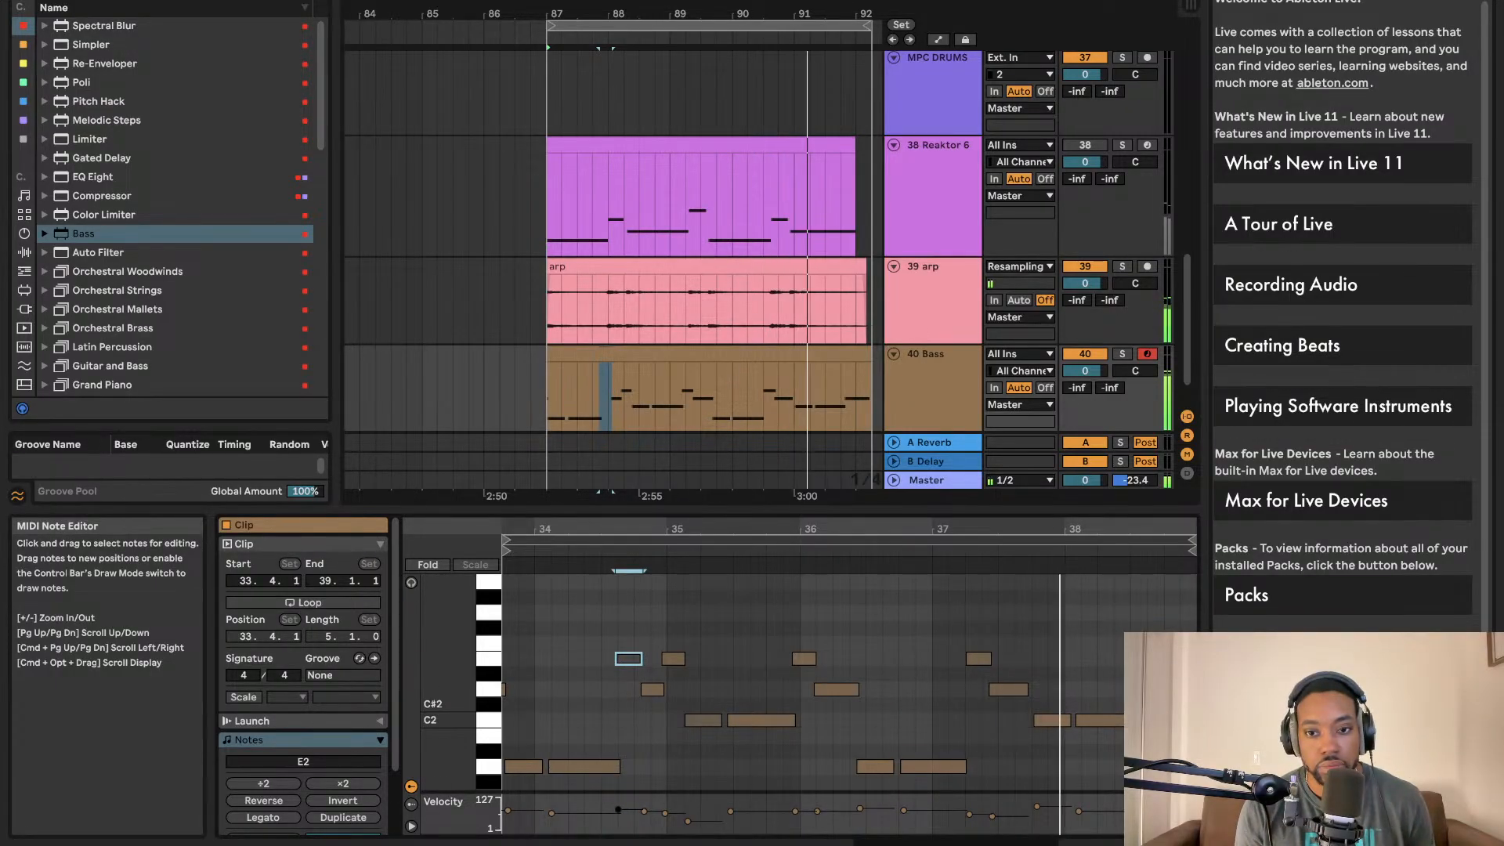
pyautogui.click(1044, 721)
pyautogui.moveTo(1047, 729); pyautogui.dragTo(1039, 728)
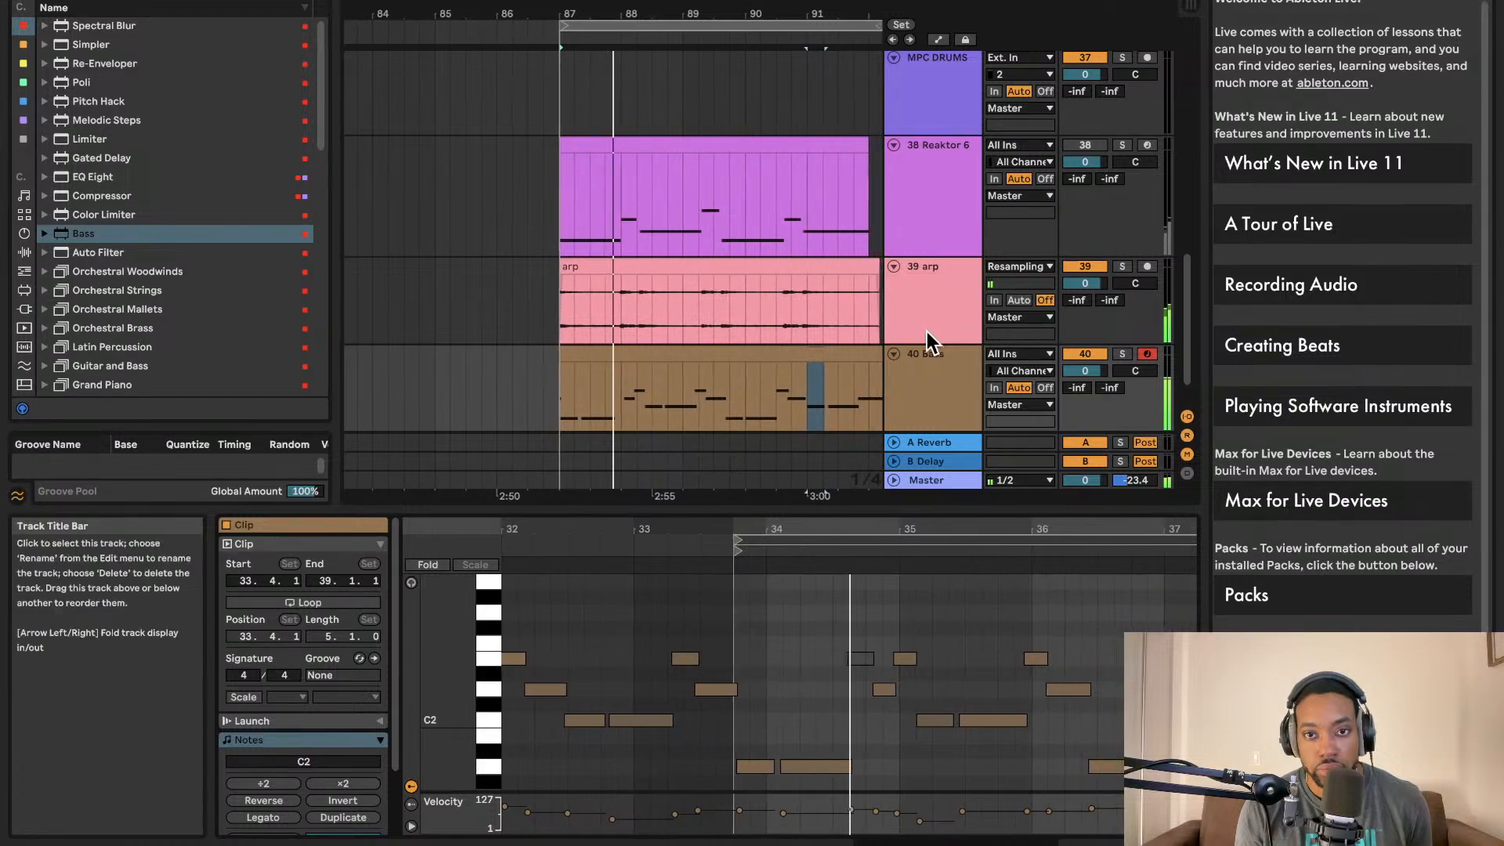
# - Lower the Bass track's volume to -6.7 dB and nudge the D2 note just before the clip start slightly earlier
pyautogui.moveTo(1085, 371); pyautogui.dragTo(1085, 382)
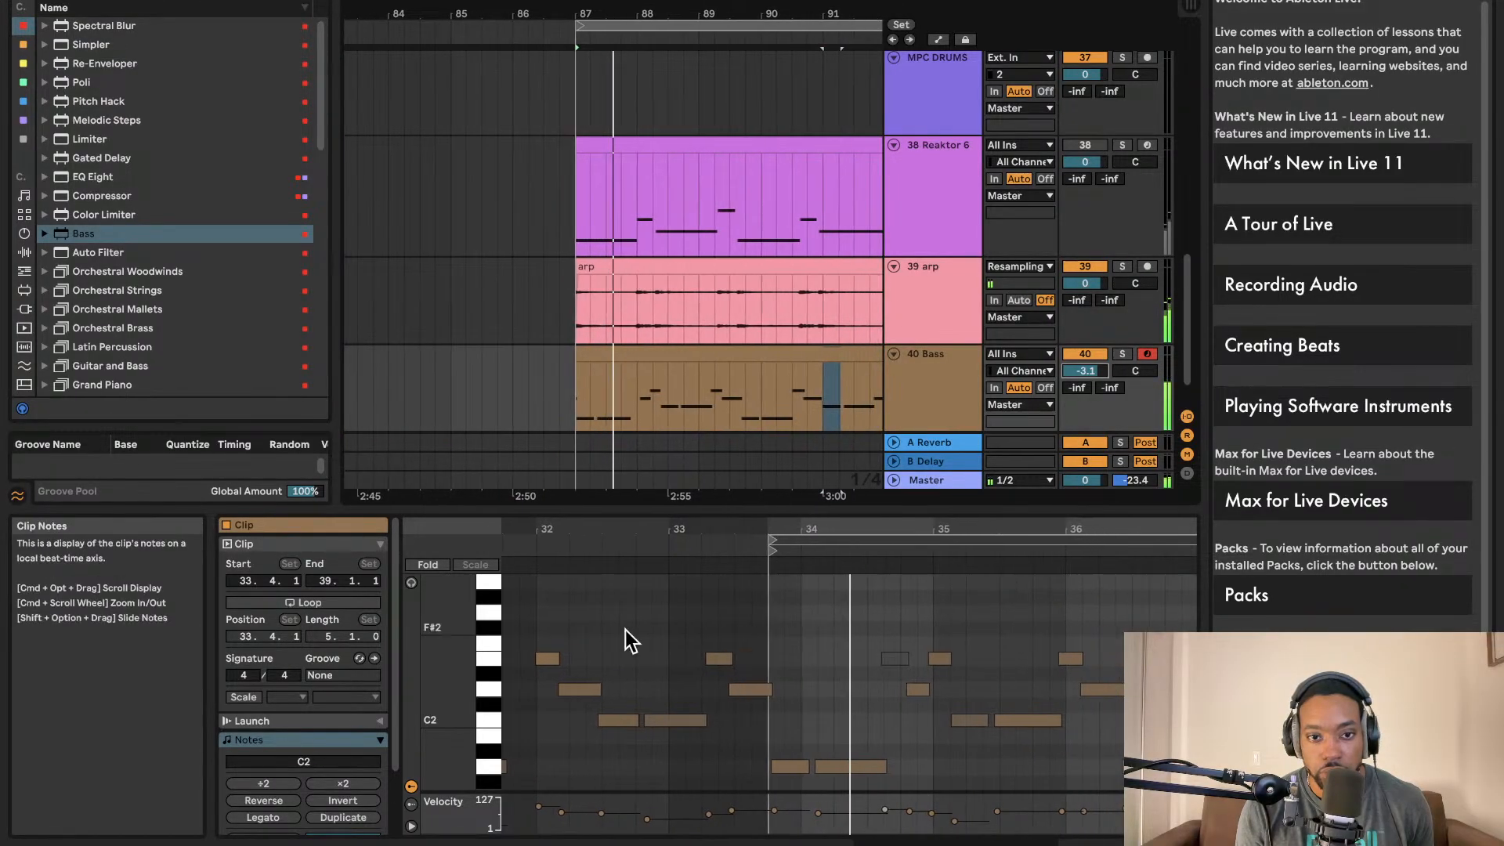
pyautogui.moveTo(698, 689); pyautogui.dragTo(691, 690)
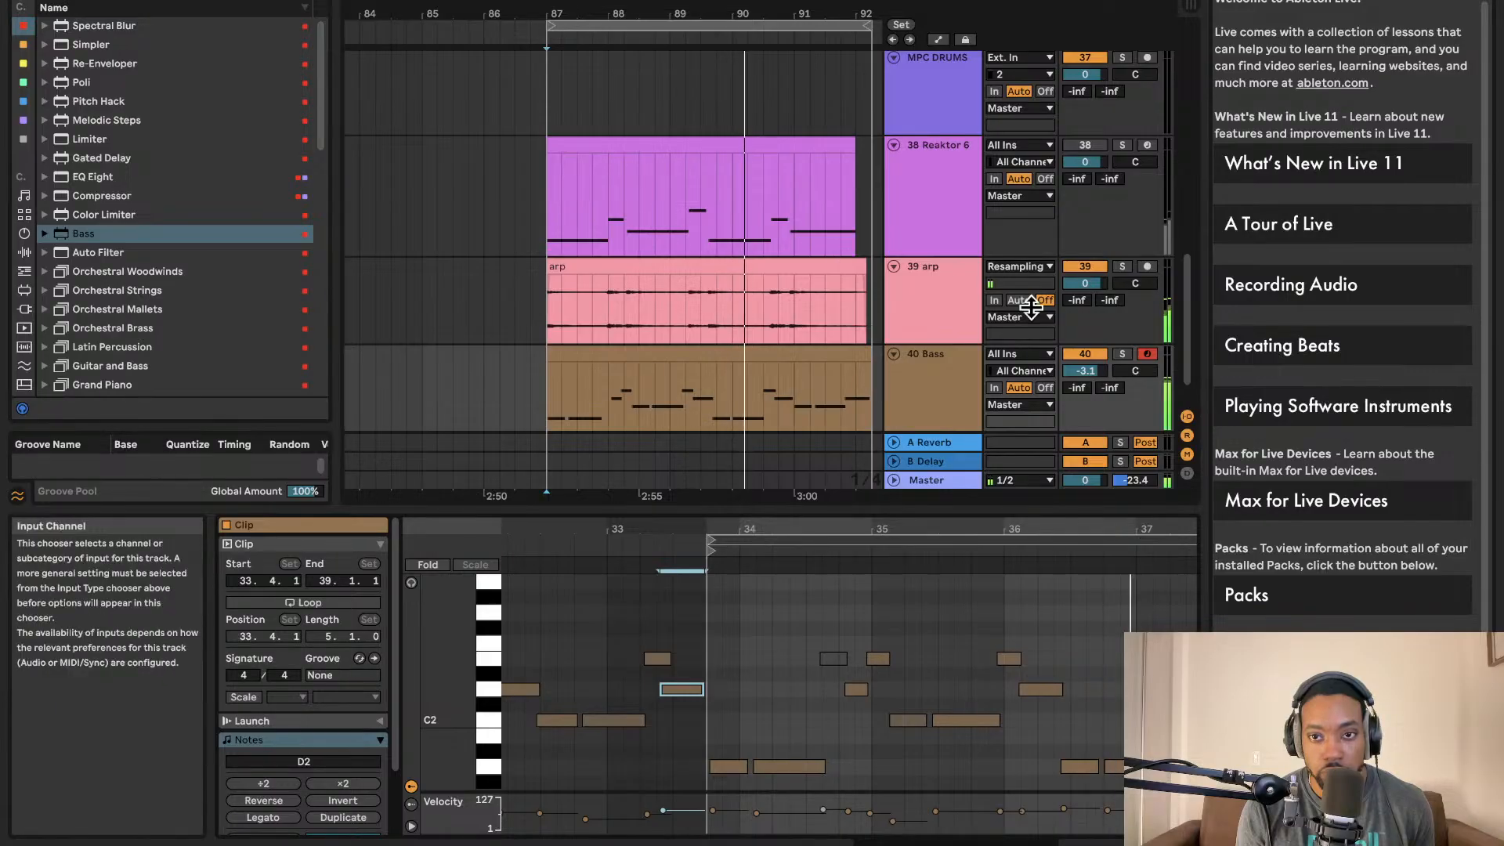
pyautogui.moveTo(1086, 370); pyautogui.dragTo(1085, 378)
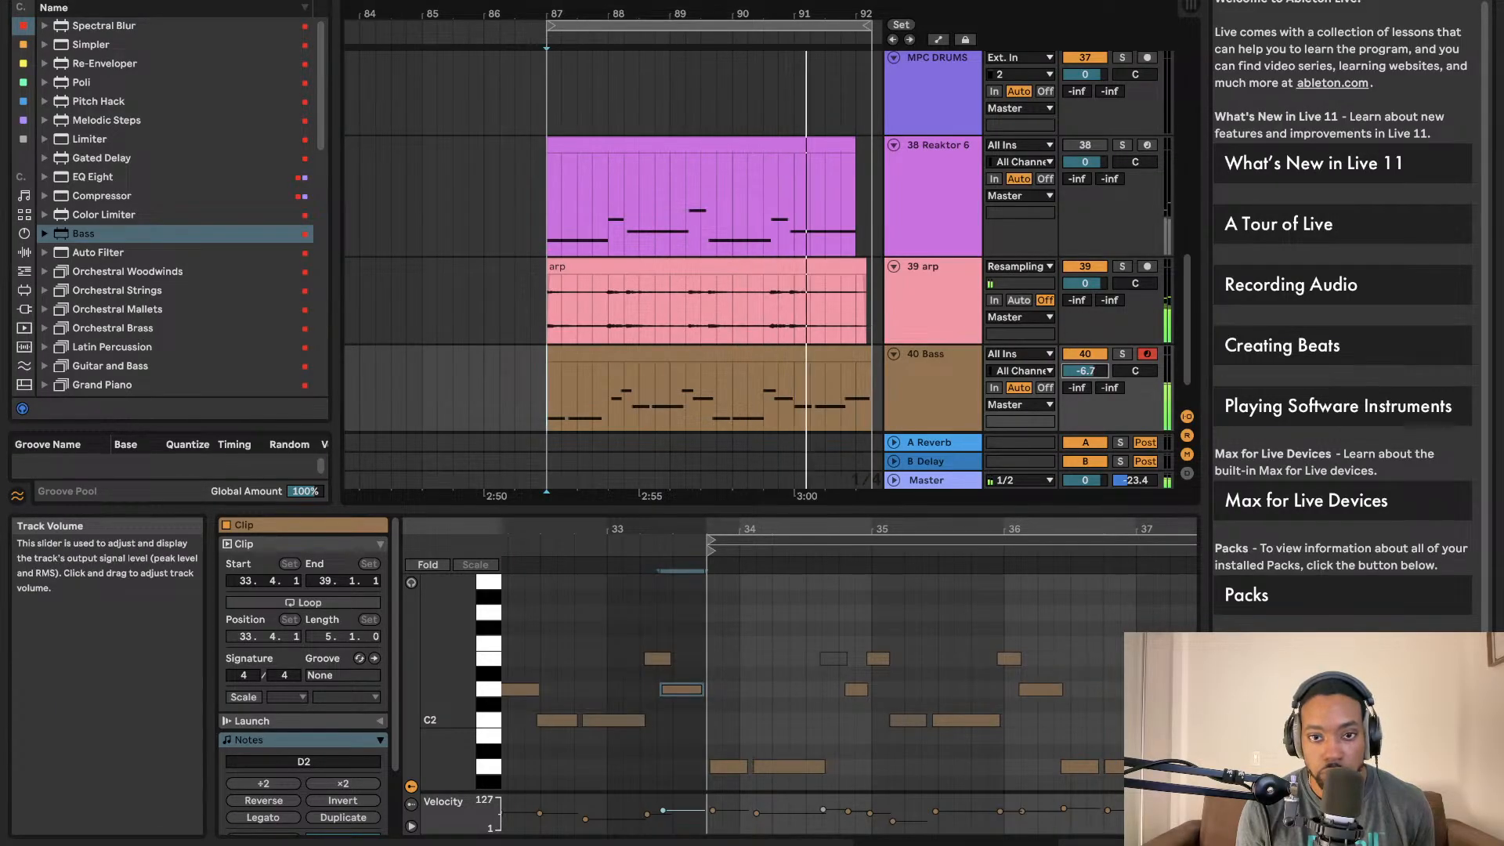
# - Copy the TONIC device from track 12 and paste it after Spectral Blur on the arp track
pyautogui.scroll(6, 783, 202)
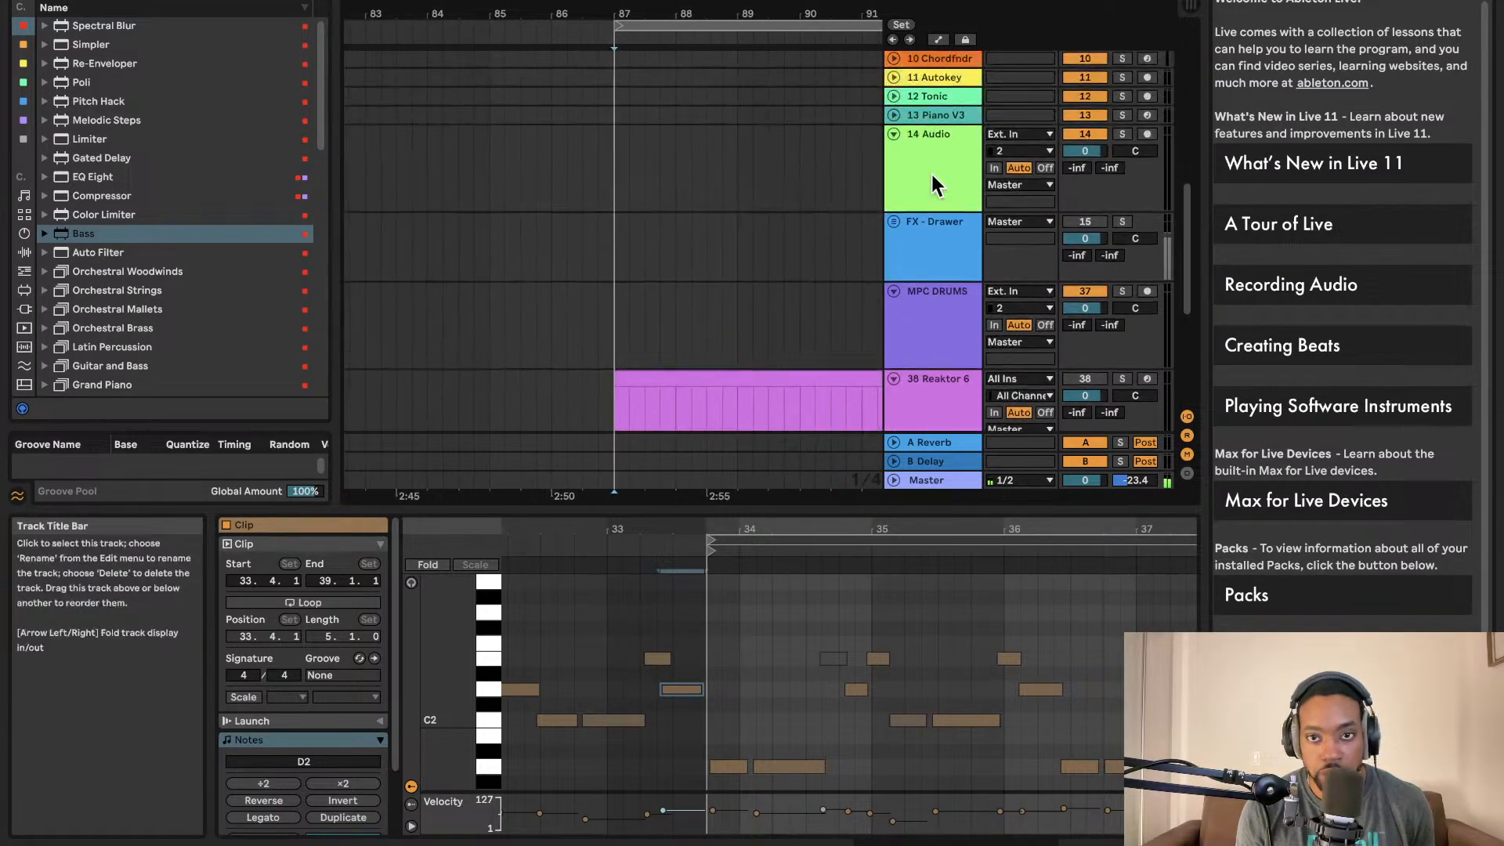
pyautogui.click(937, 135)
pyautogui.rightClick(296, 656)
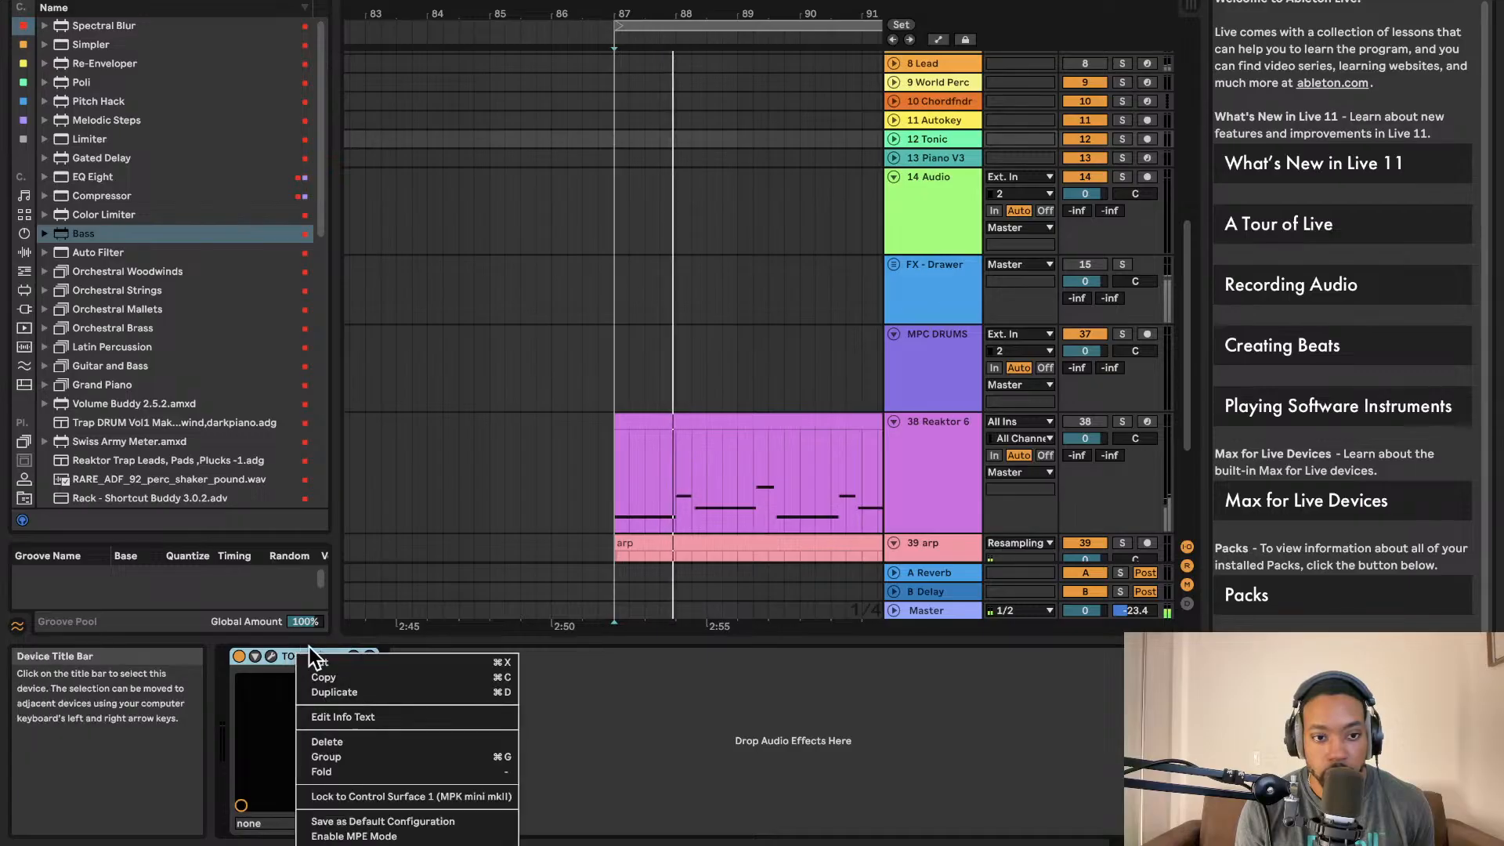
pyautogui.click(332, 675)
pyautogui.scroll(-5, 927, 303)
pyautogui.click(948, 403)
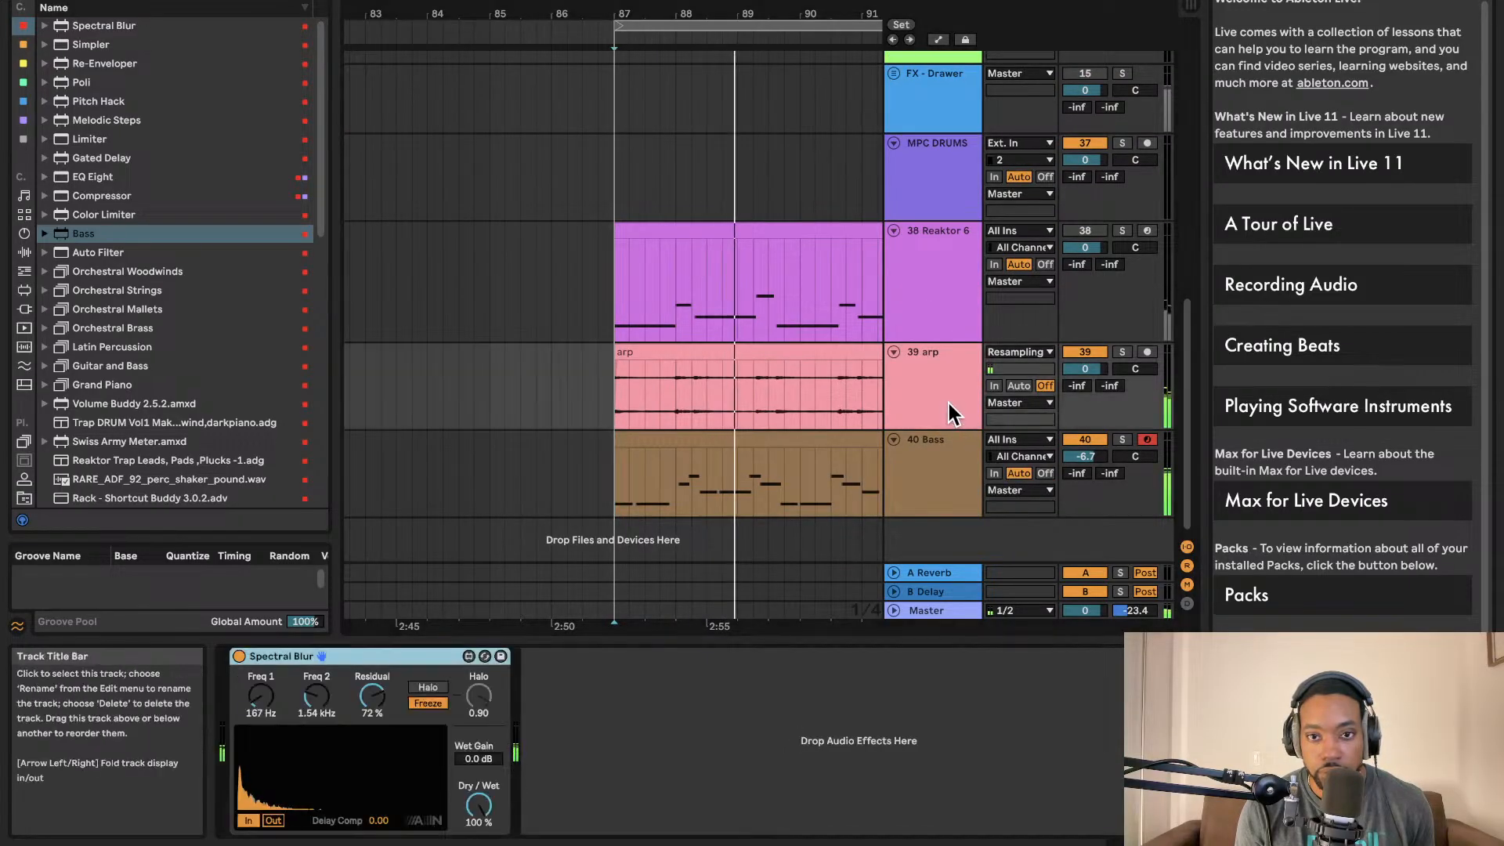
pyautogui.rightClick(574, 688)
pyautogui.click(623, 693)
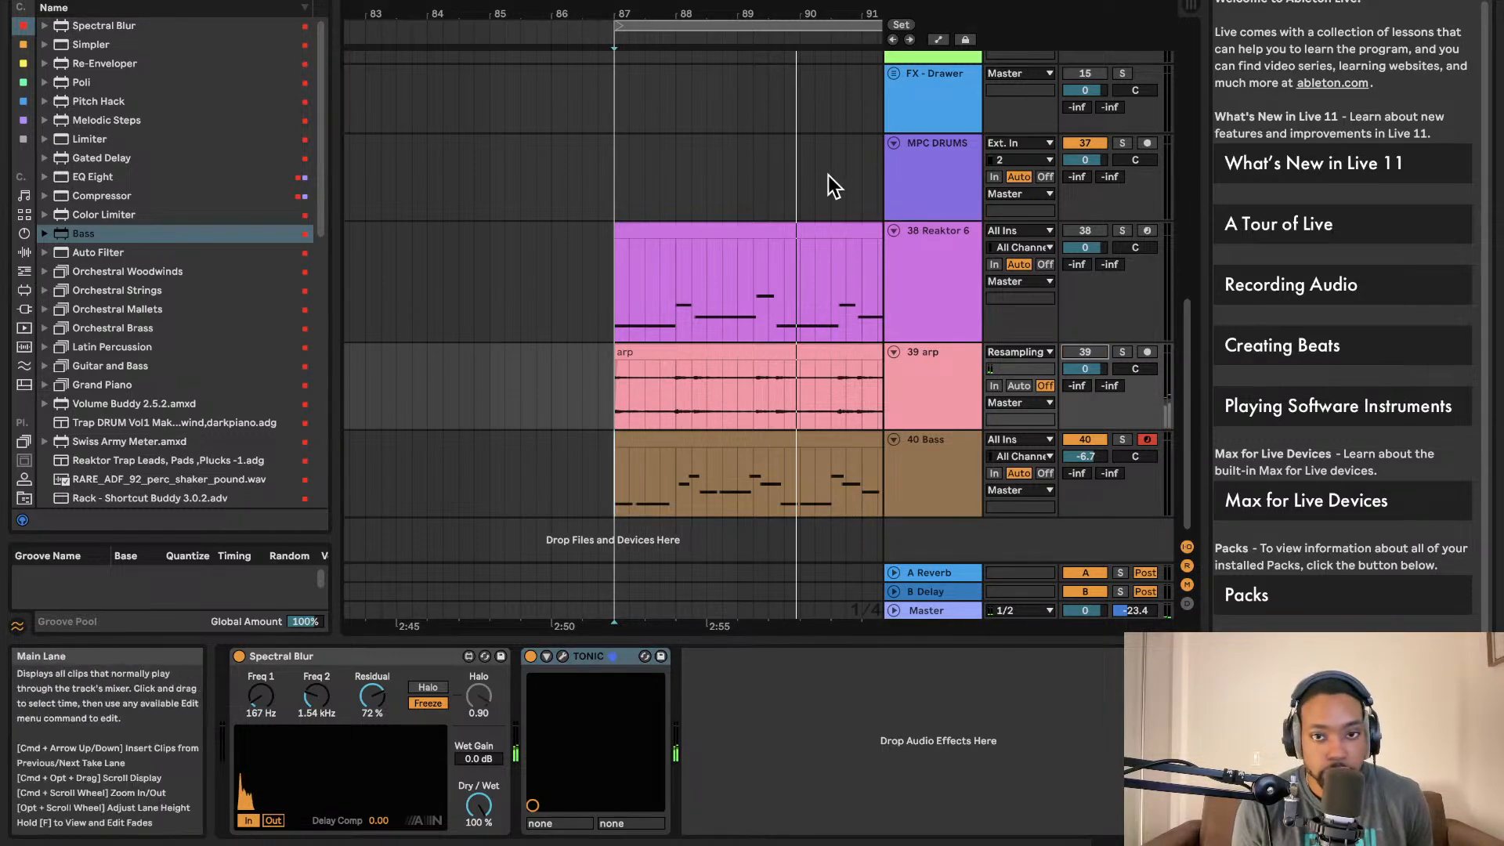
# - Open the Reaktor 6 instrument on track 38, examine its Bento Box module patch, and close its window
pyautogui.hscroll(5, 835, 188)
pyautogui.click(914, 247)
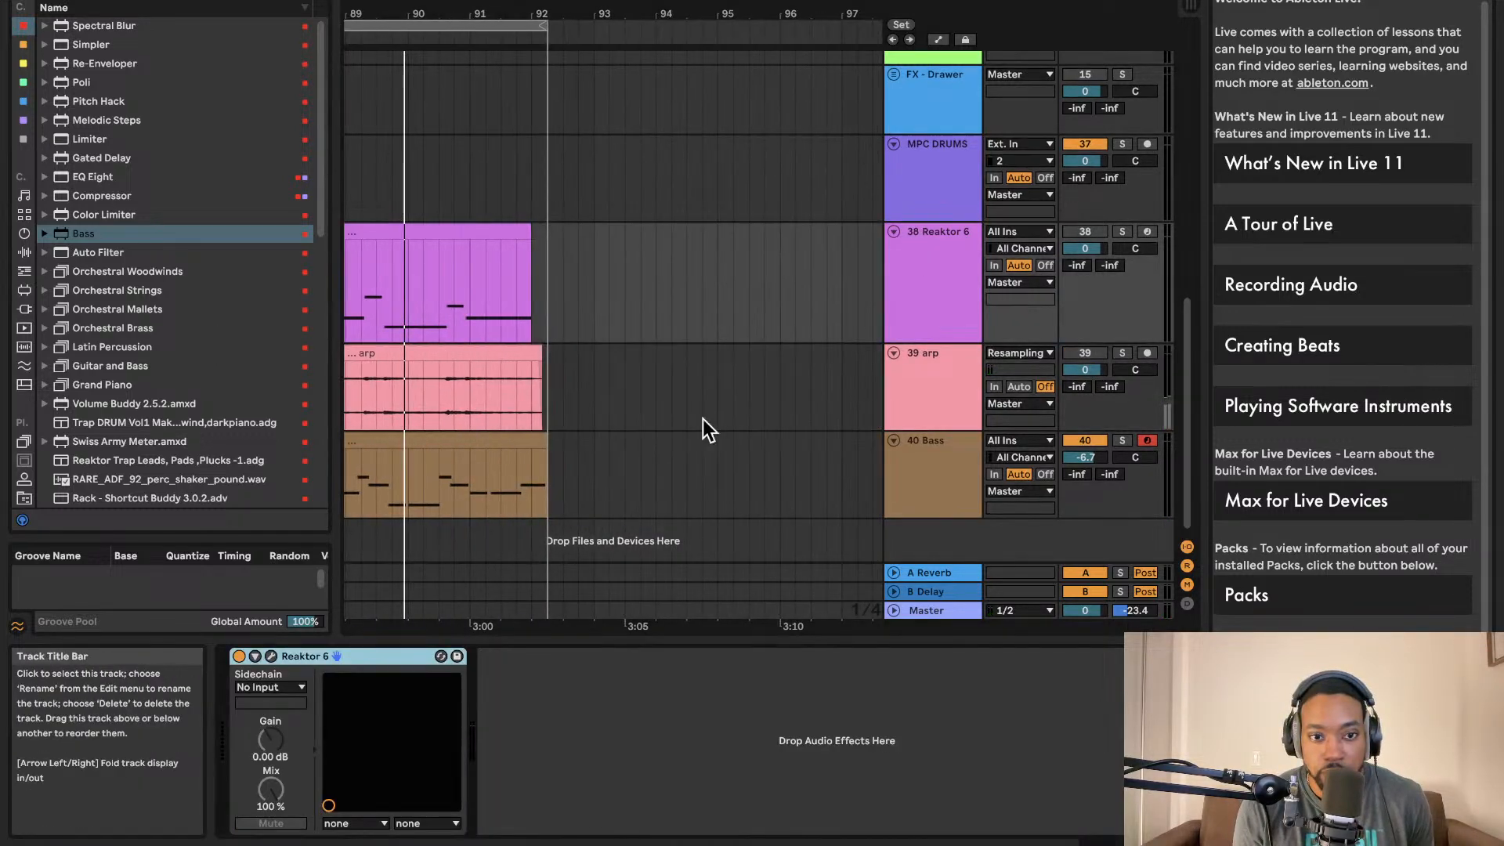
pyautogui.click(271, 656)
pyautogui.scroll(-1, 652, 532)
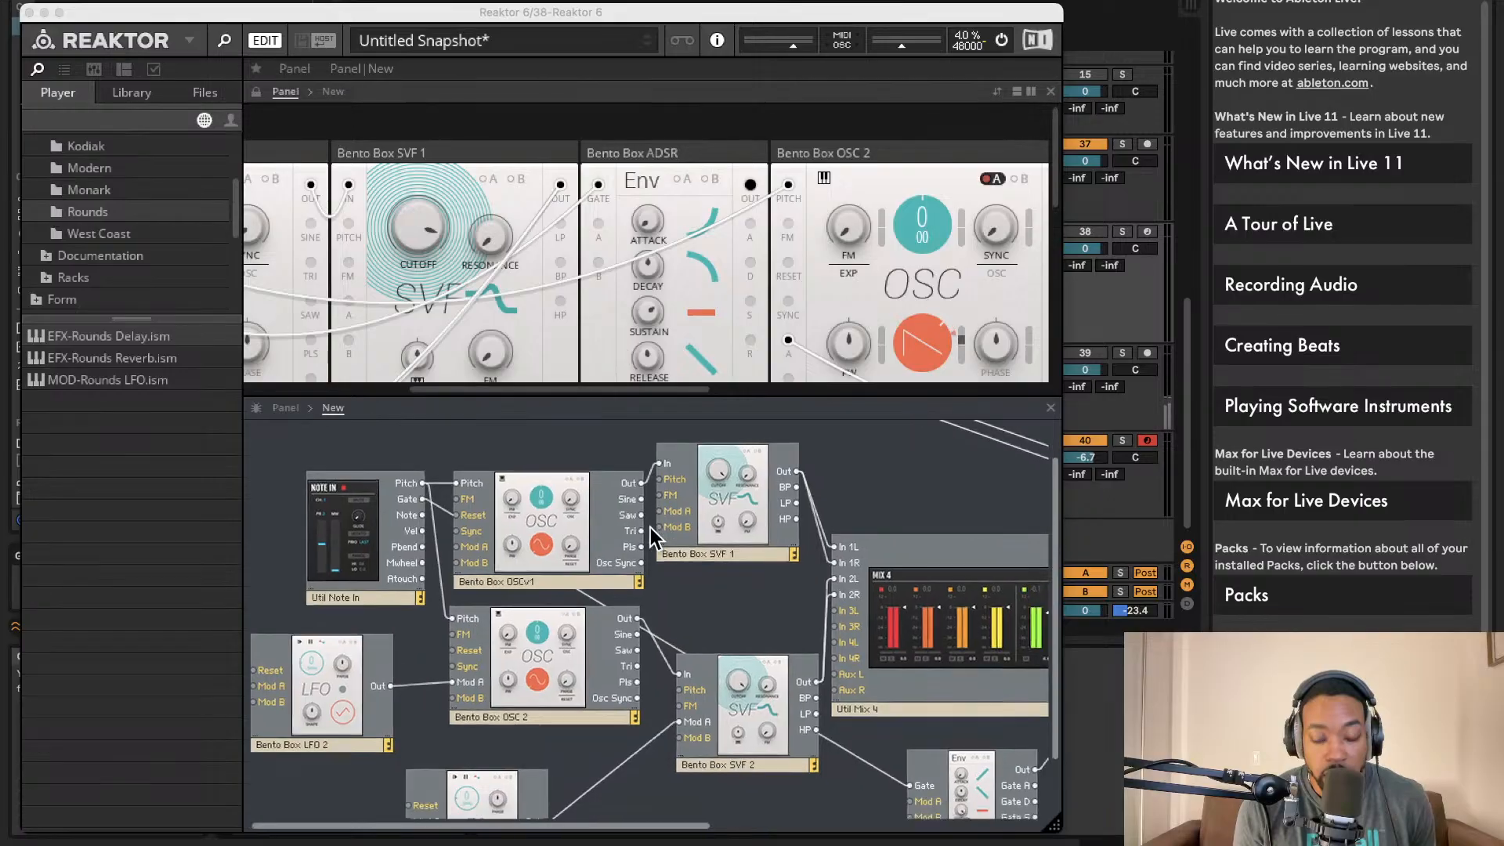
pyautogui.hscroll(-1, 635, 297)
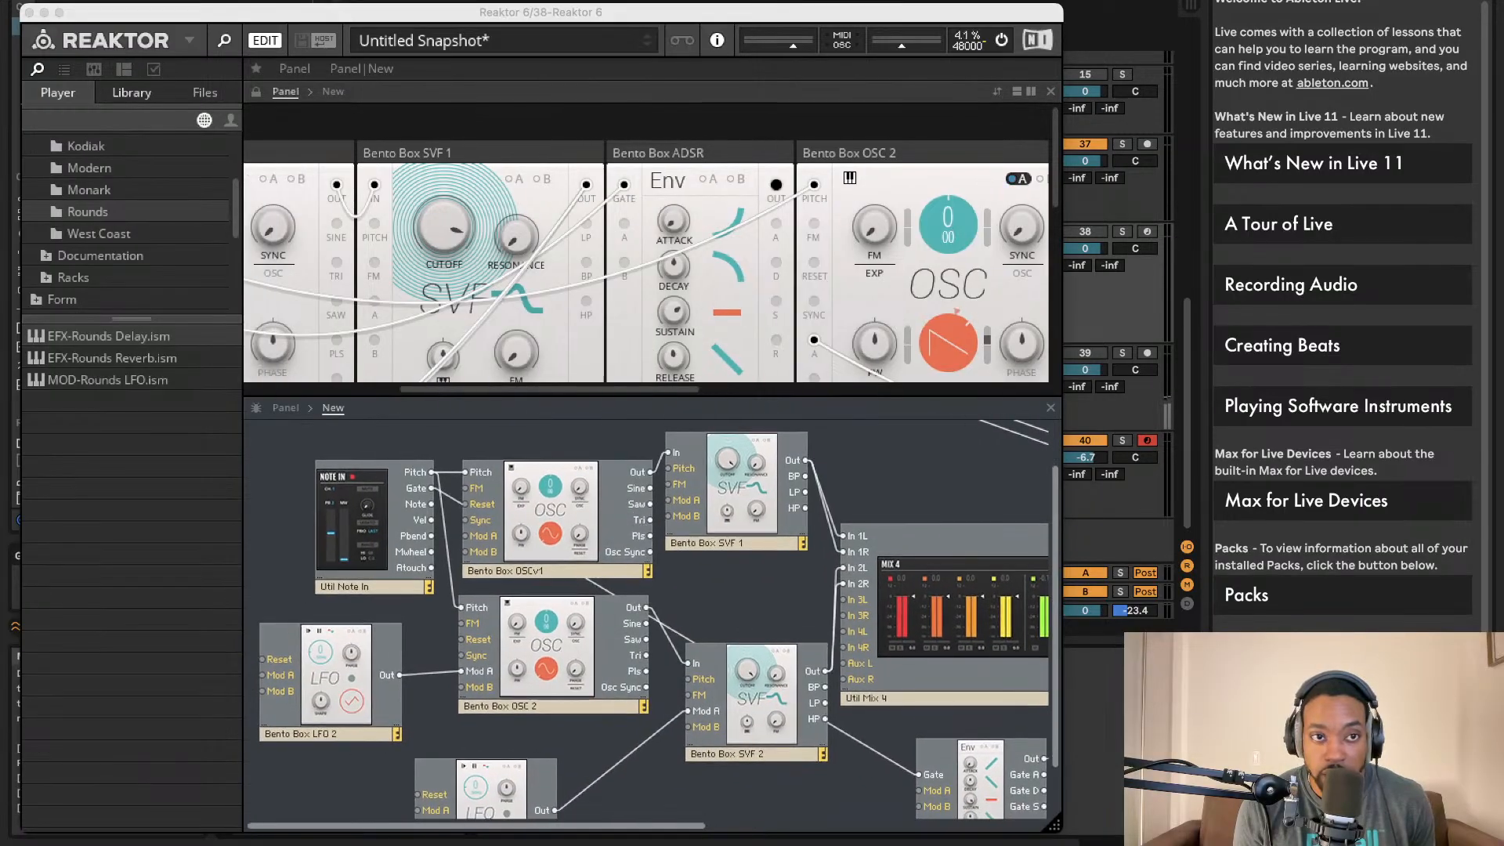
pyautogui.click(29, 13)
# - Restart playback of the loop to audition the arp track in solo
pyautogui.hscroll(-2, 846, 288)
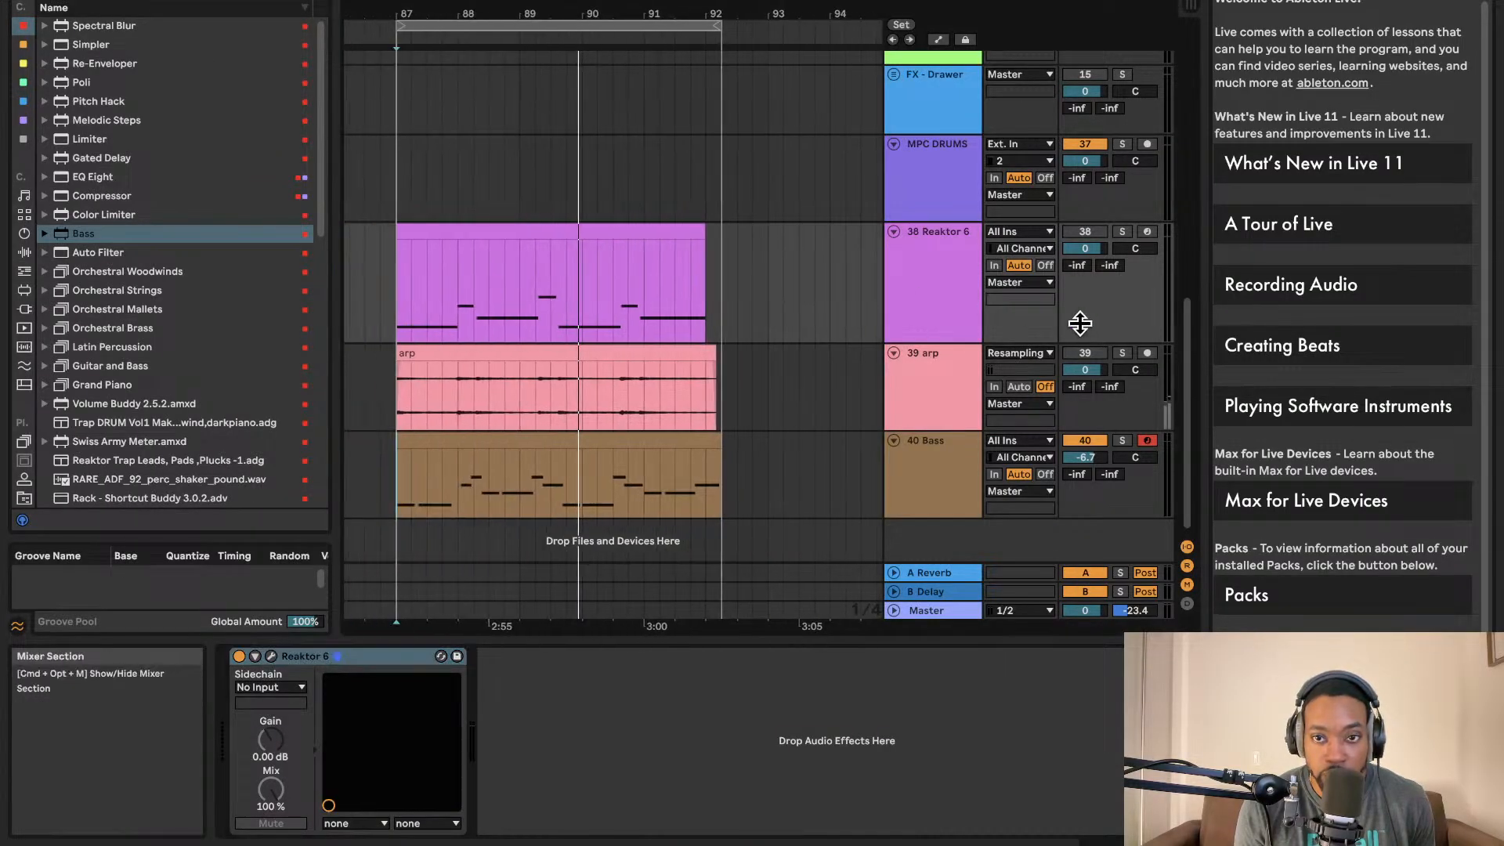
pyautogui.press('space')
pyautogui.press('space')
pyautogui.press('space')
pyautogui.press('space')
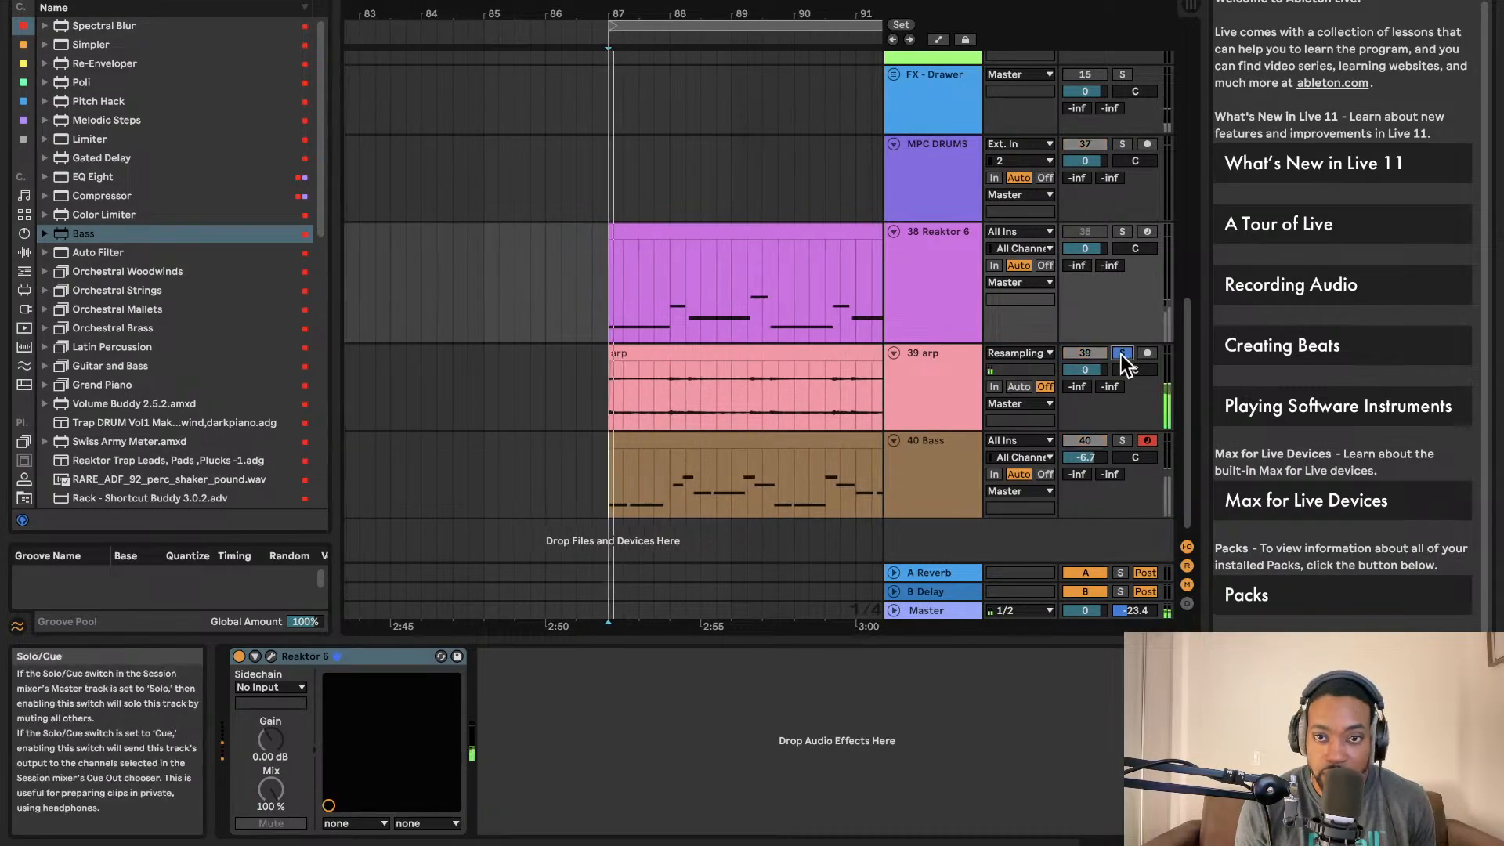
# - Turn off solo on the arp track and restart playback to hear the full loop
pyautogui.click(1116, 356)
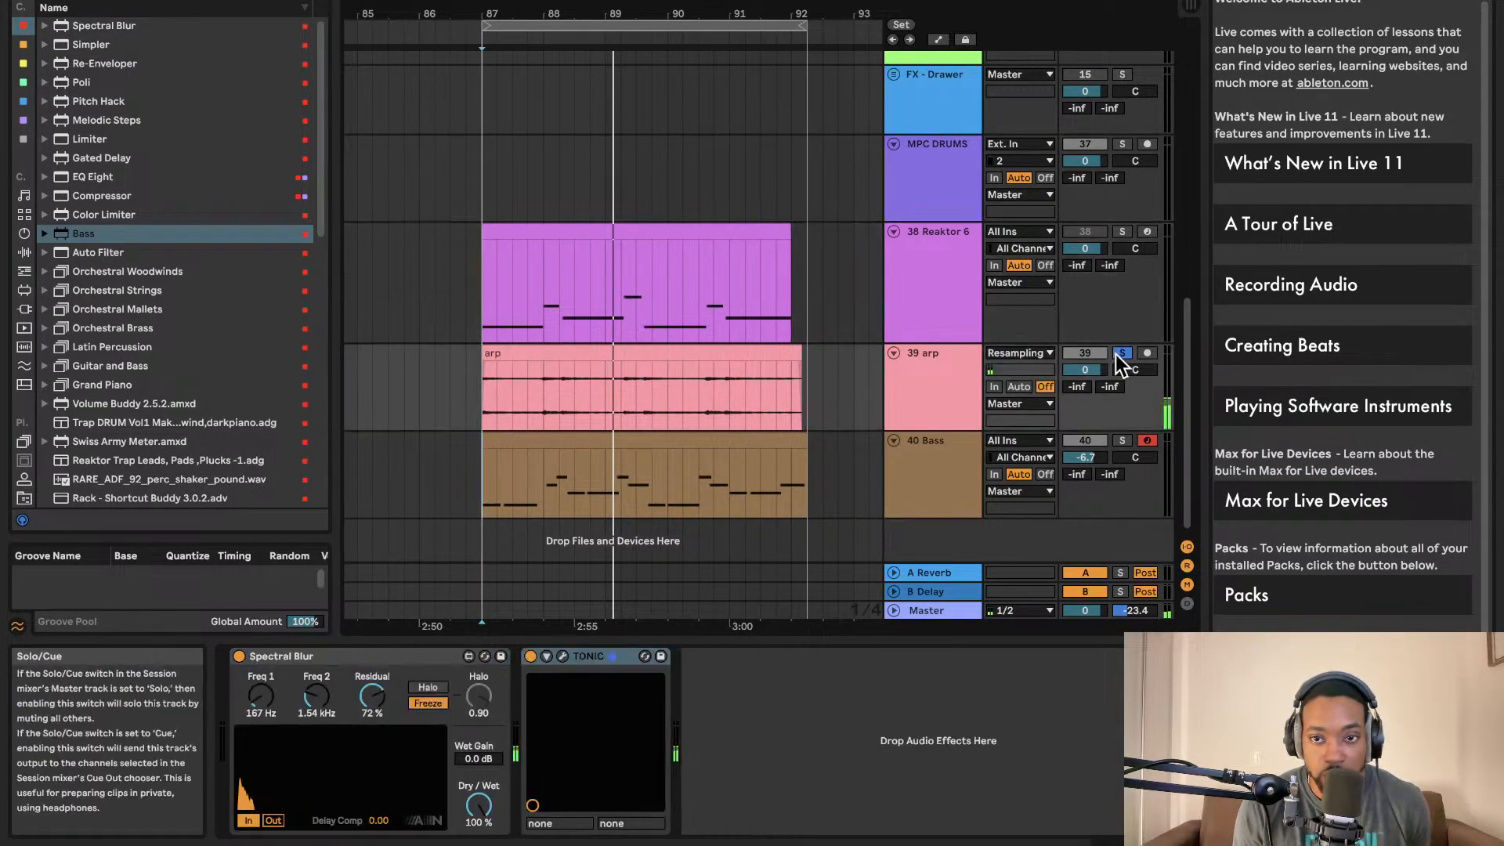
pyautogui.click(1116, 355)
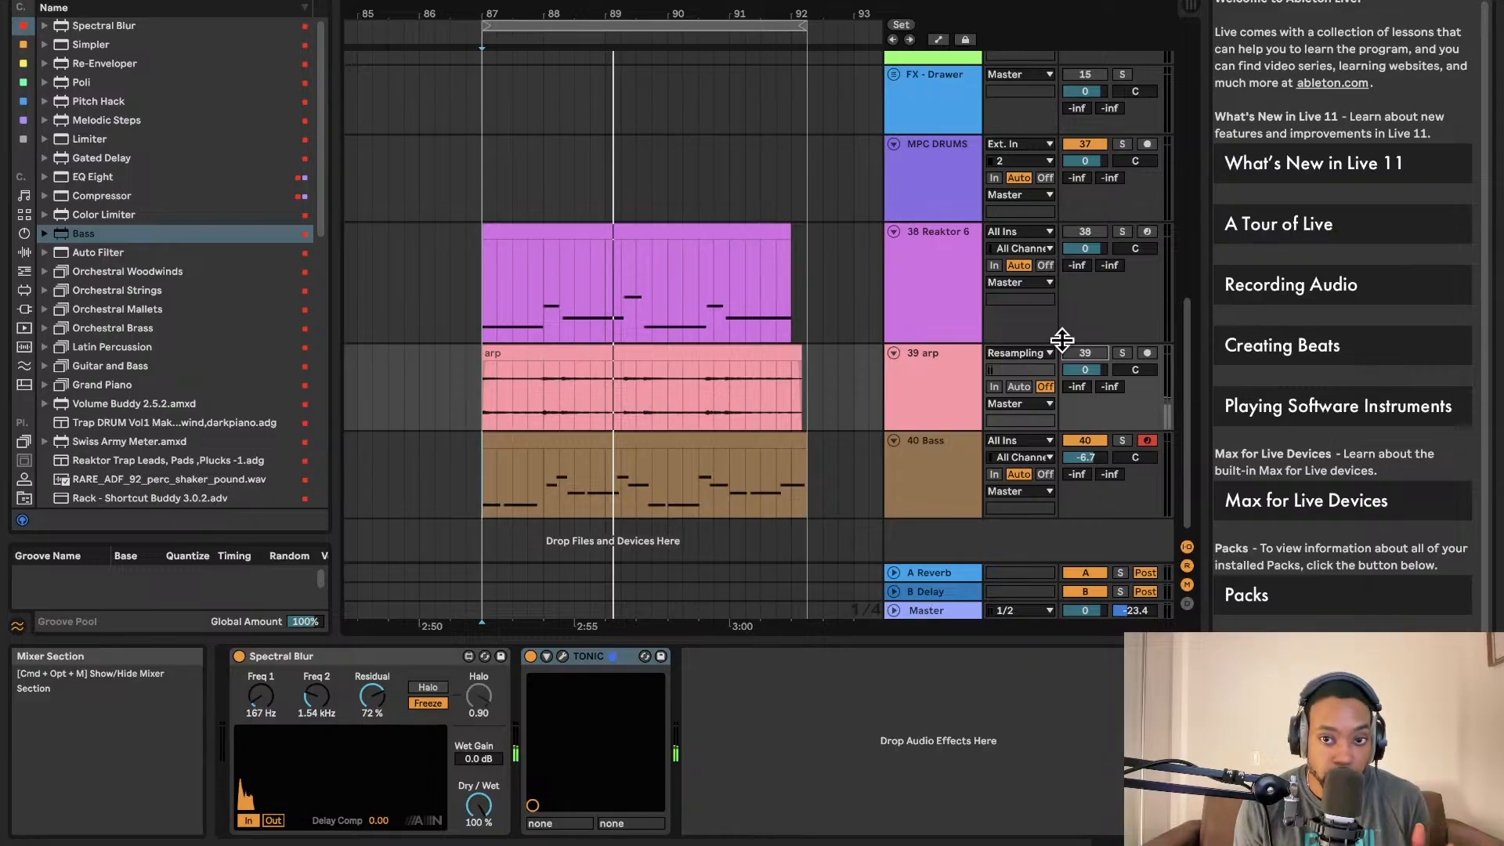
pyautogui.press('space')
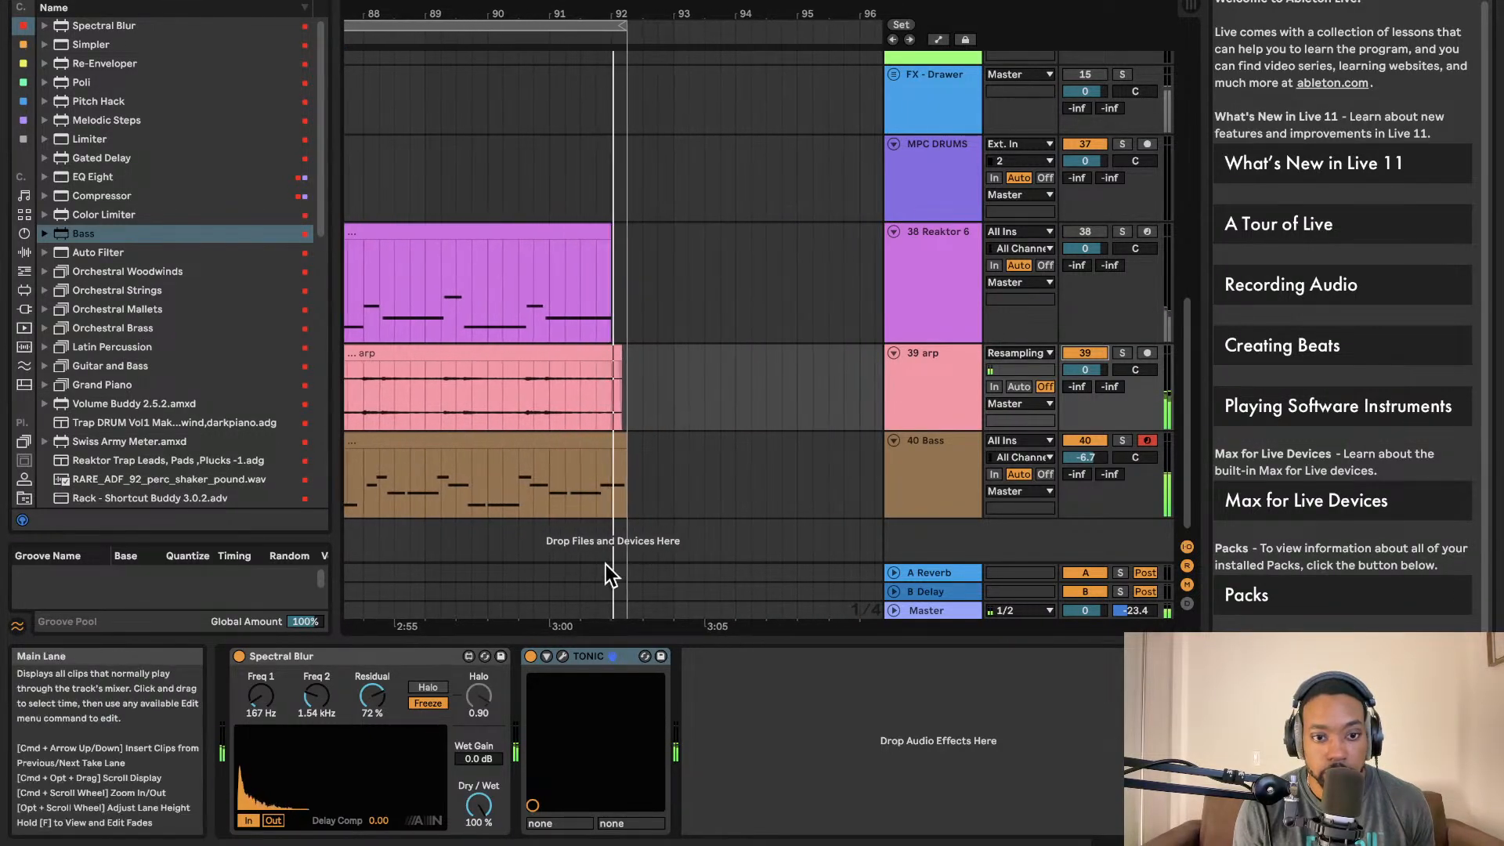
# - Check the arp track's TONIC window and close it, and paste a copy of TONIC after the Bass device on the Bass track
pyautogui.click(561, 658)
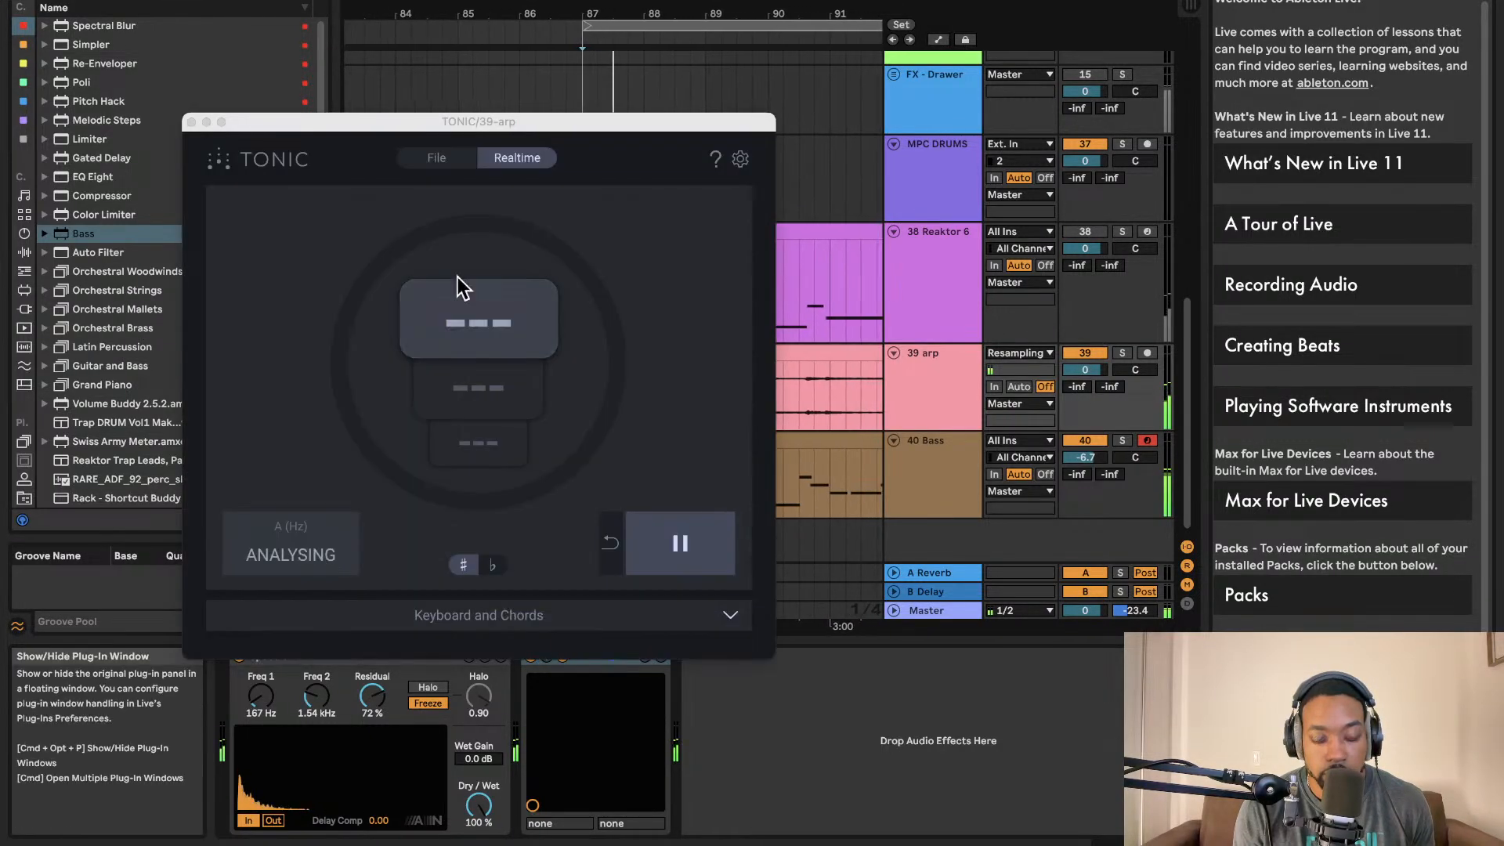
pyautogui.click(192, 123)
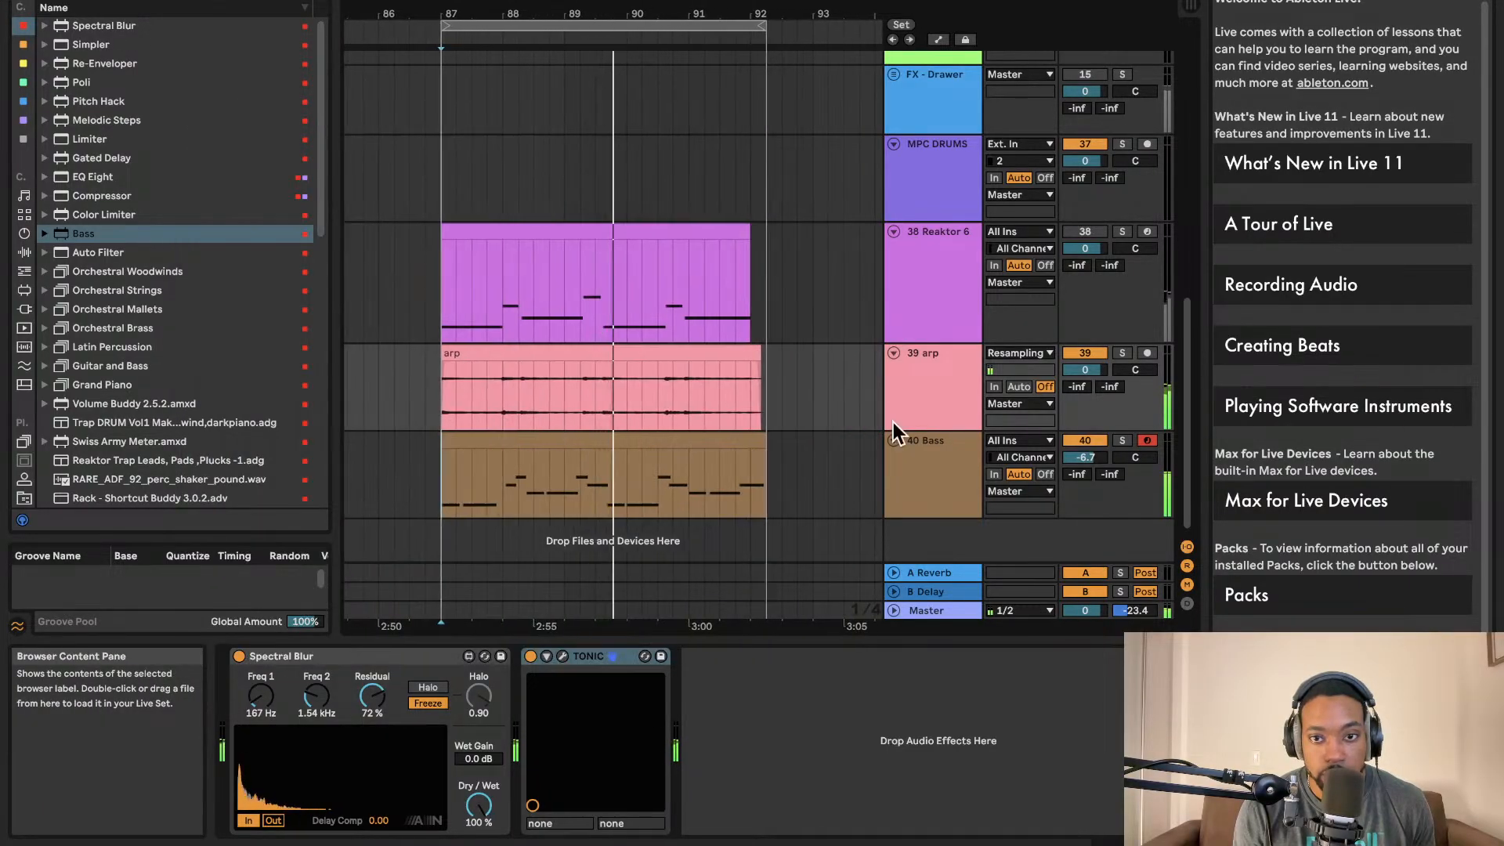
pyautogui.click(938, 395)
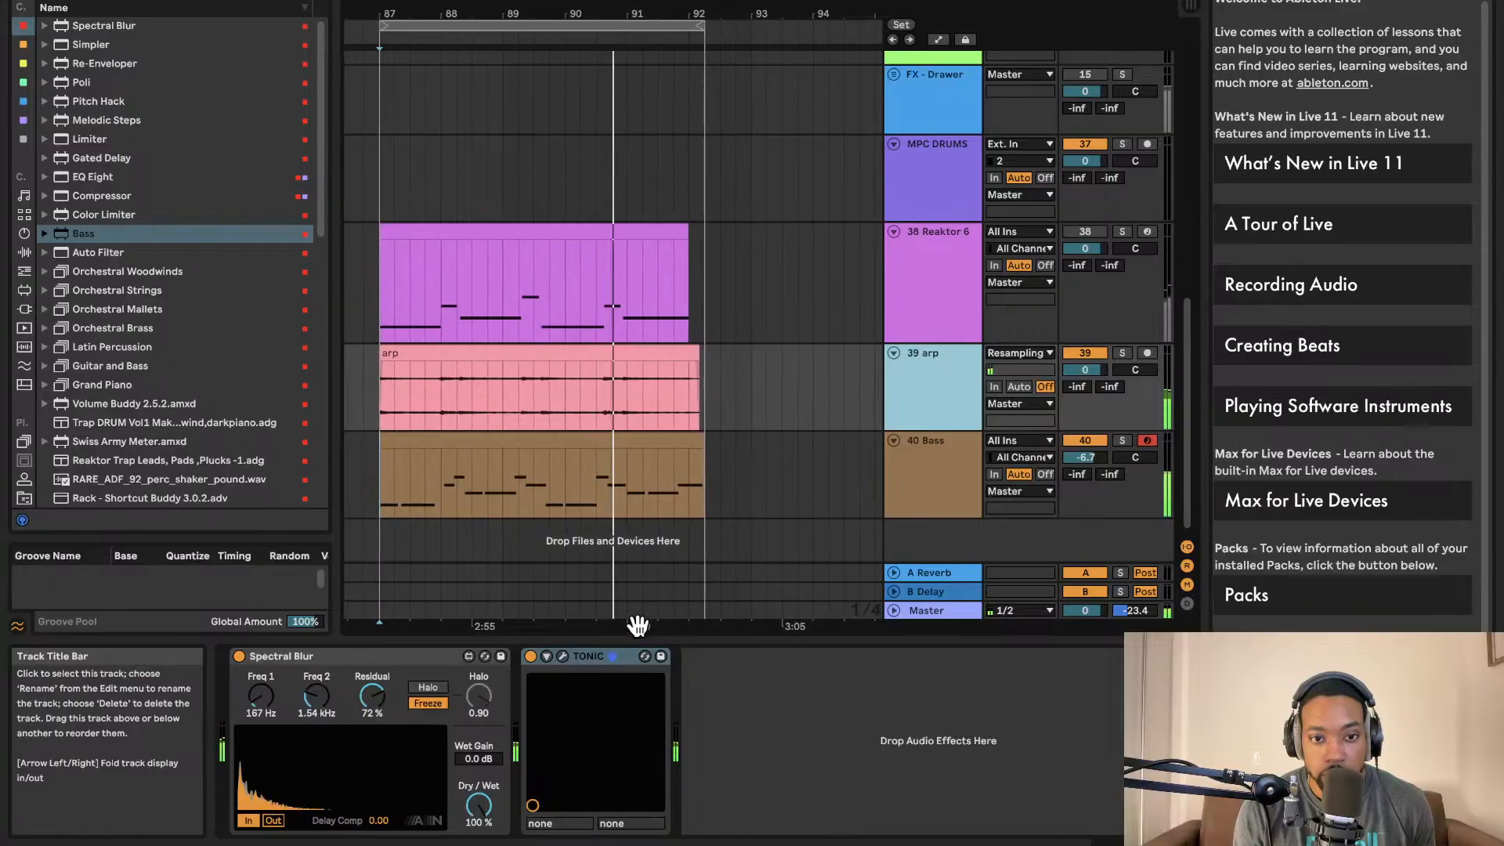
pyautogui.rightClick(623, 441)
pyautogui.click(659, 477)
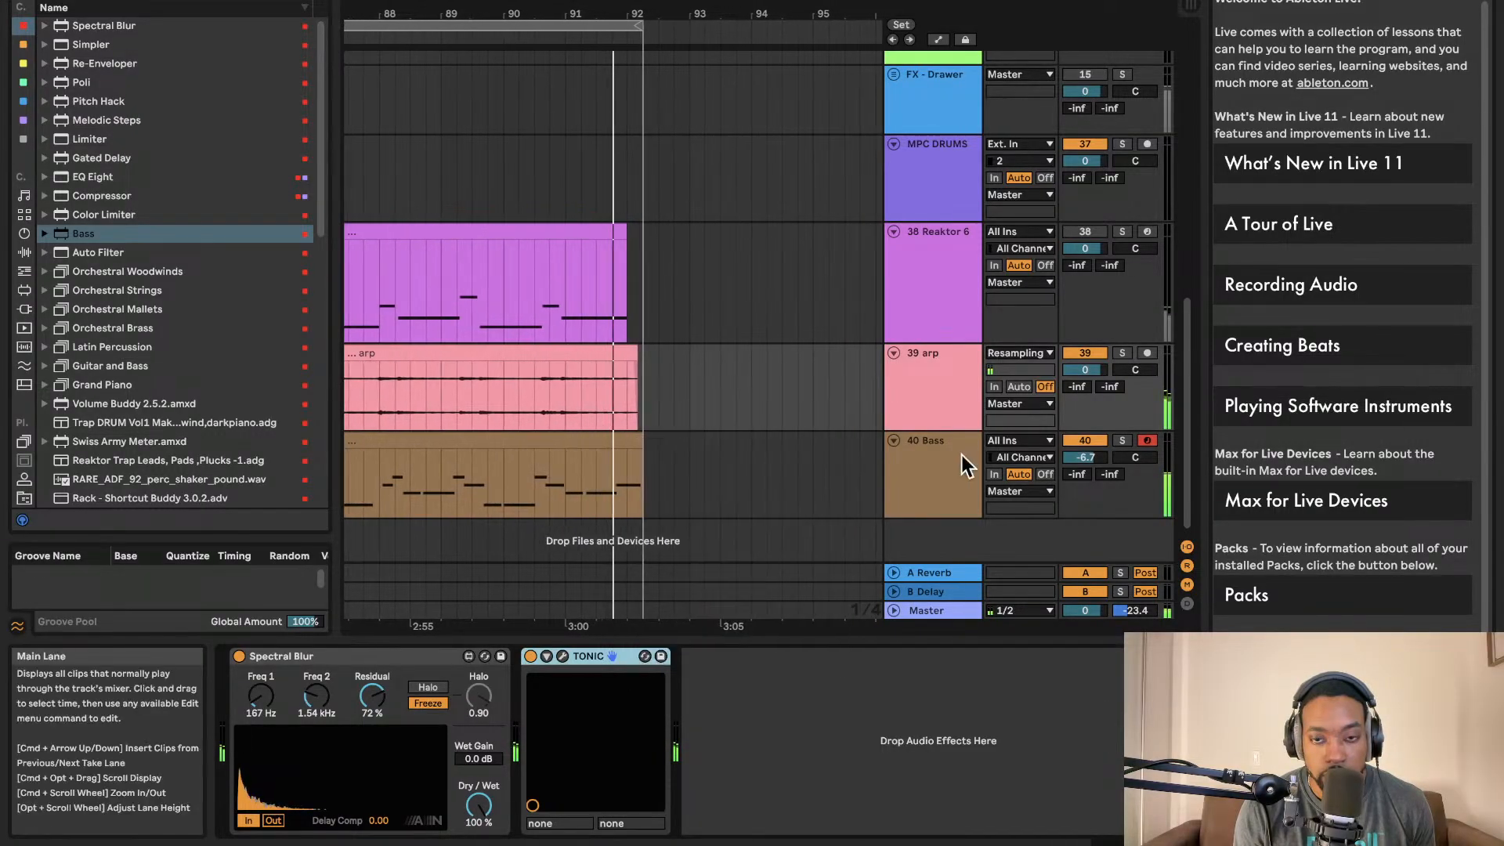
pyautogui.rightClick(955, 682)
pyautogui.click(970, 686)
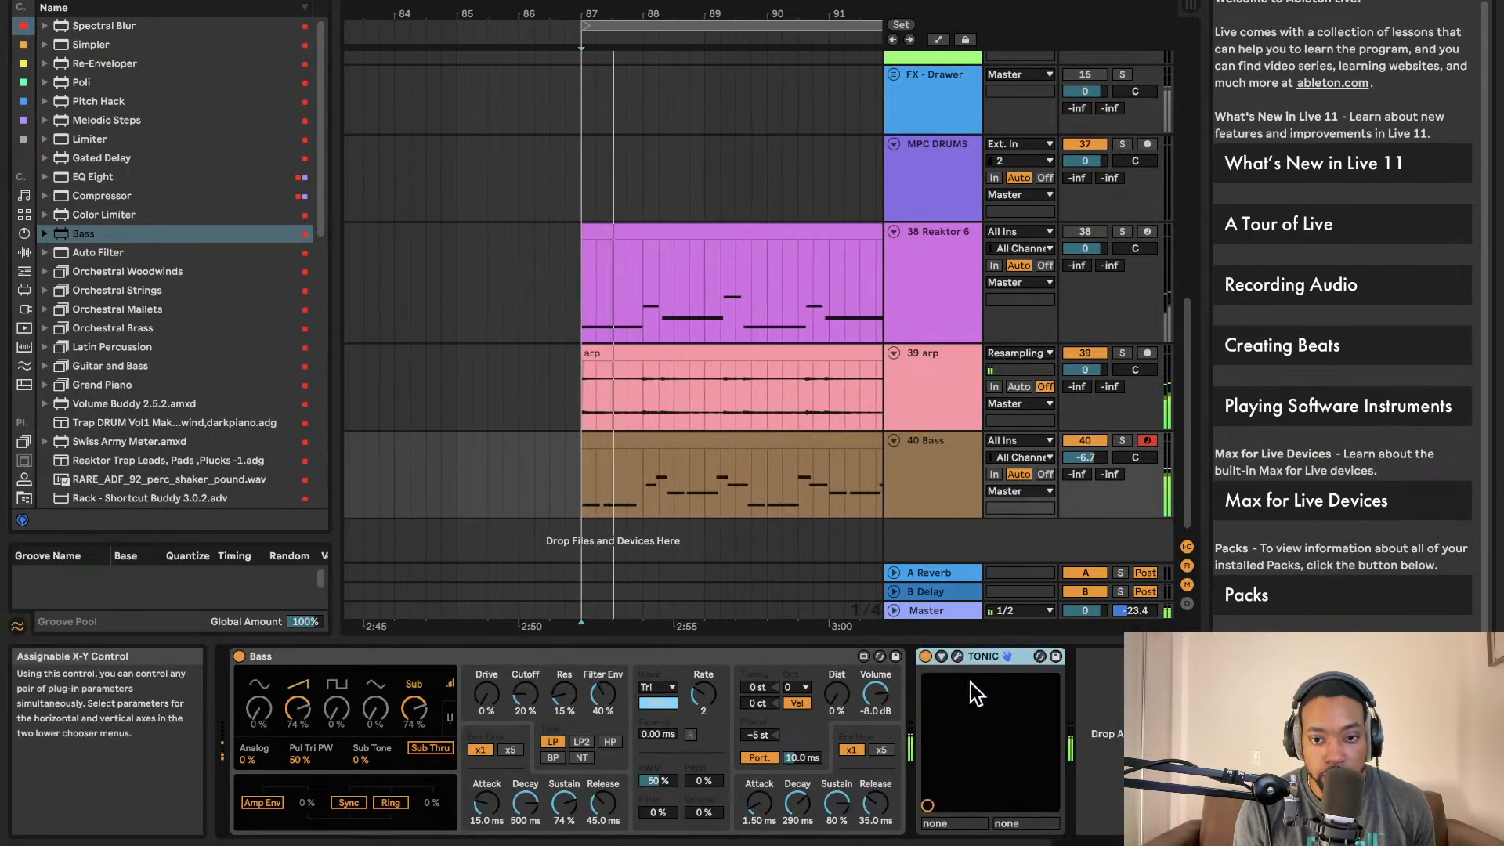
# - Open the Bass clip and enable its scale with root E and type Messiaen 6
pyautogui.doubleClick(627, 437)
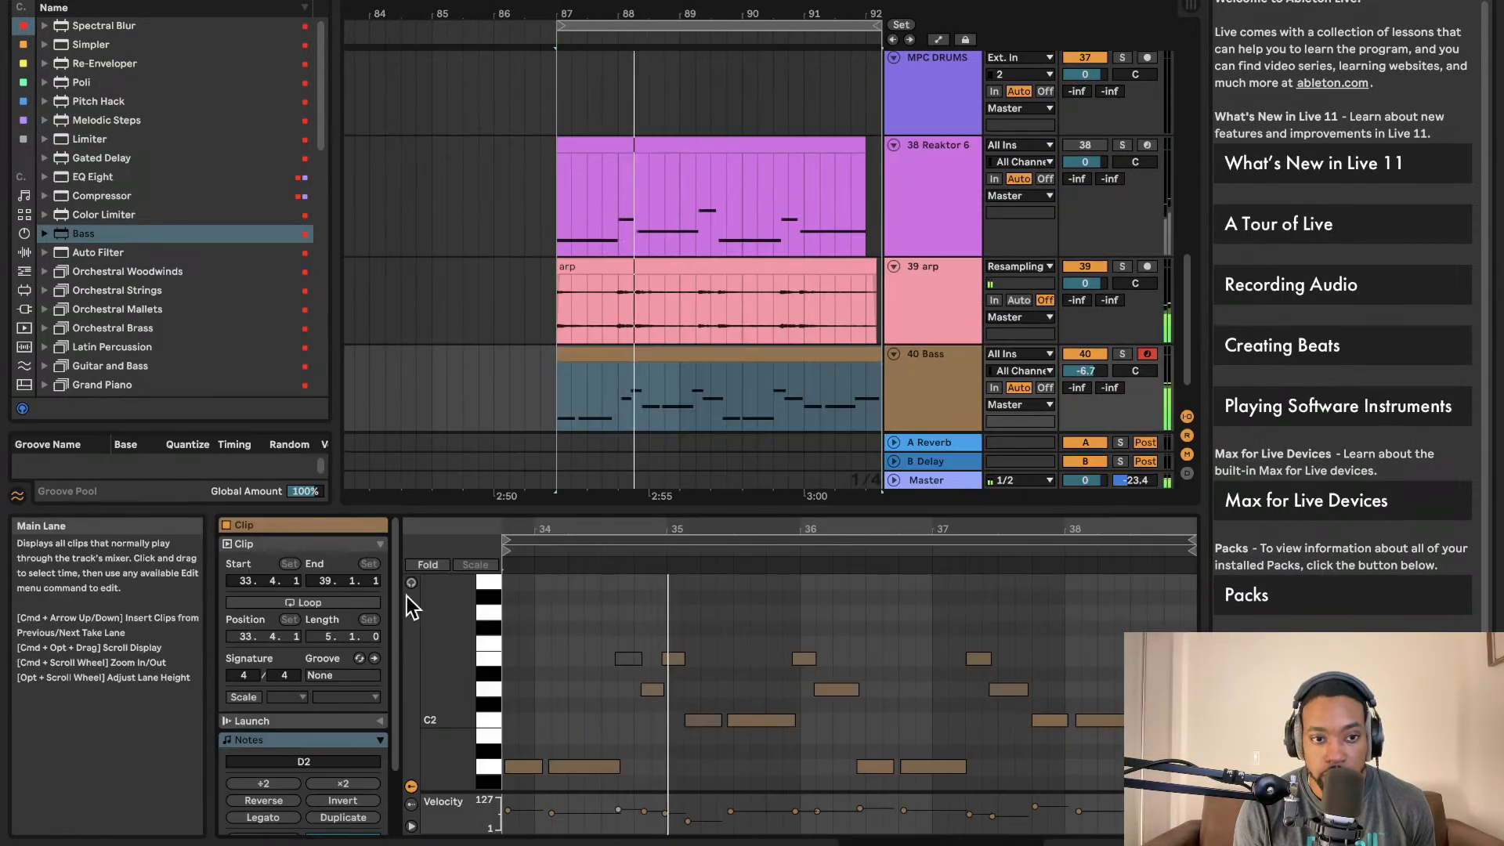
pyautogui.click(243, 697)
pyautogui.click(287, 697)
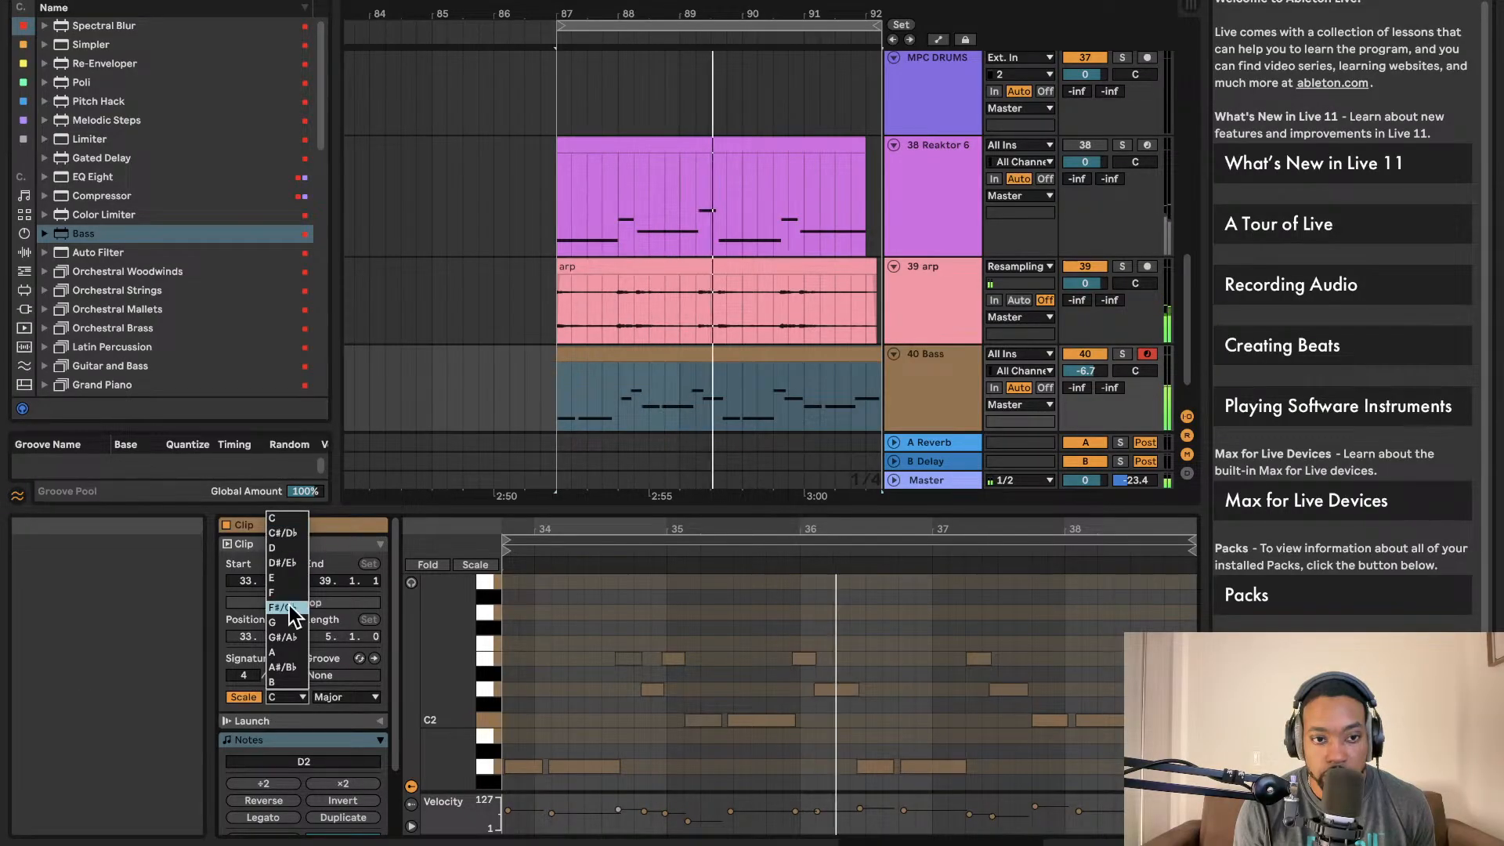
pyautogui.click(282, 577)
pyautogui.click(346, 696)
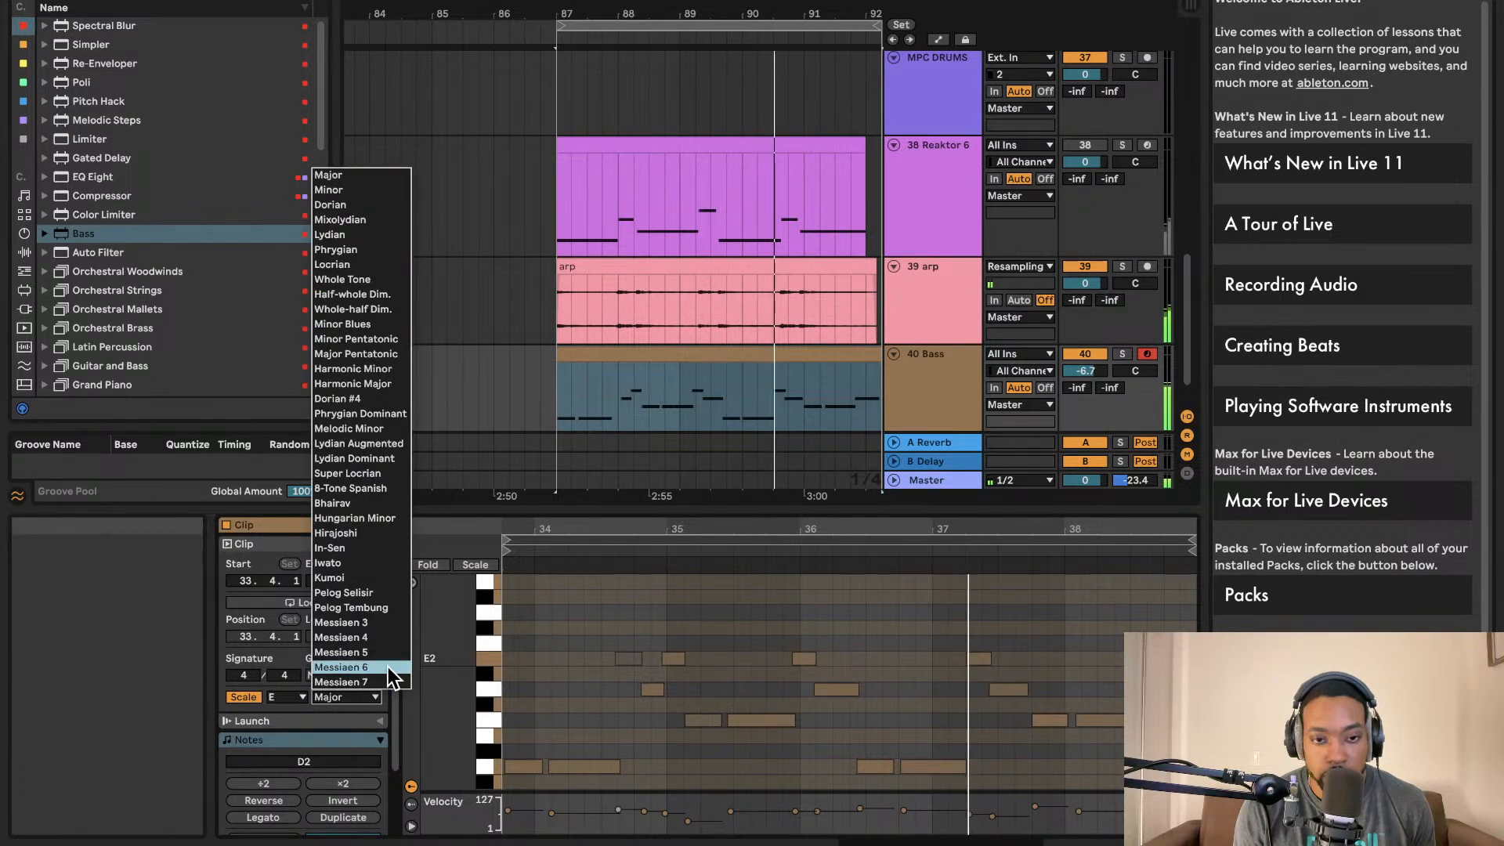
pyautogui.click(356, 763)
# - Try transposing all notes in the Bass clip upward in semitone steps to the G#2–A3 range
pyautogui.click(530, 682)
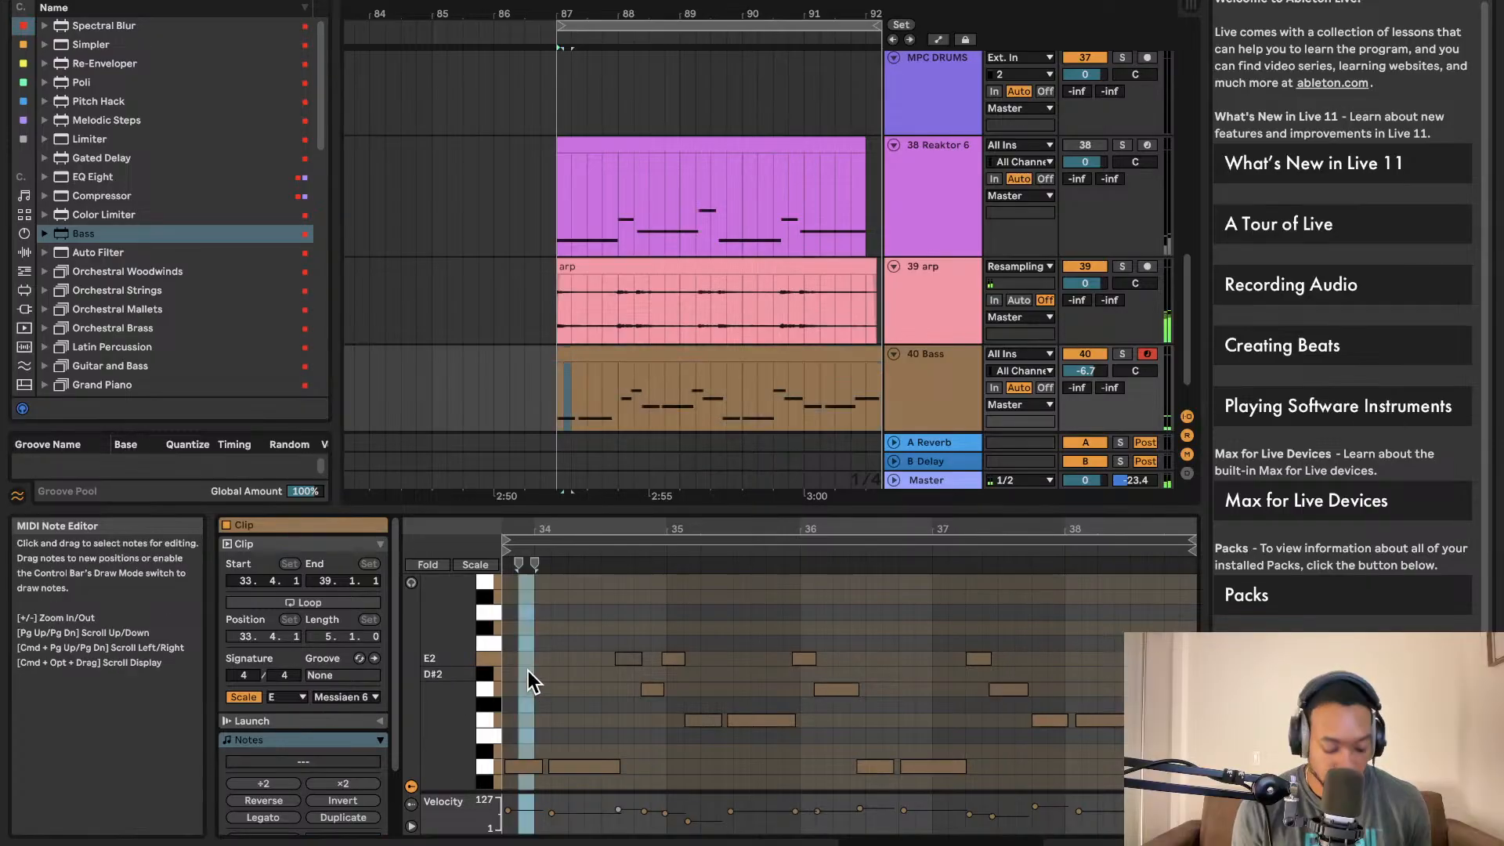
pyautogui.hotkey('ctrl', 'a')
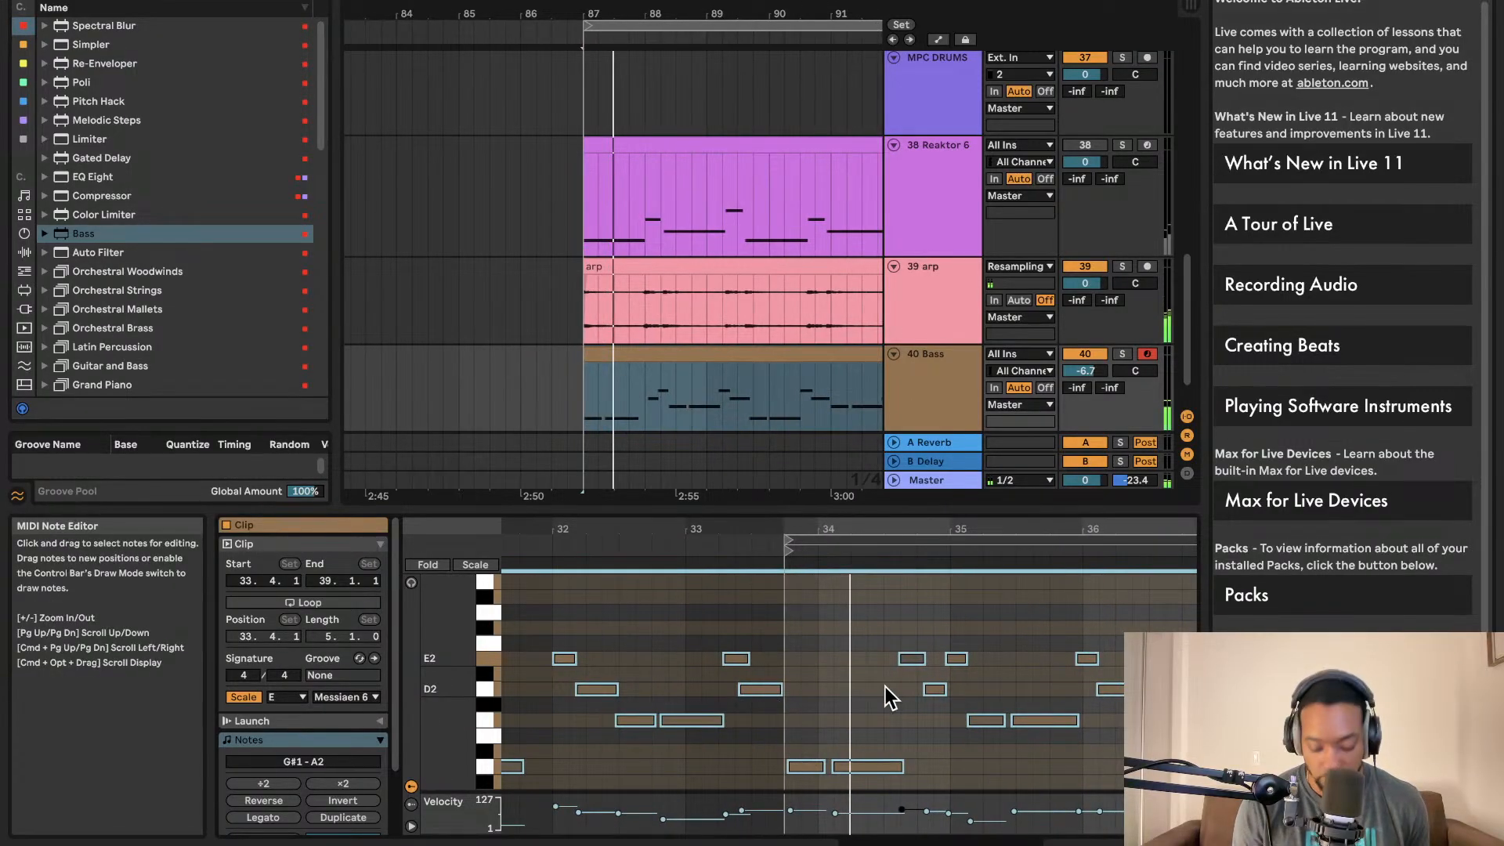
pyautogui.press('Up')
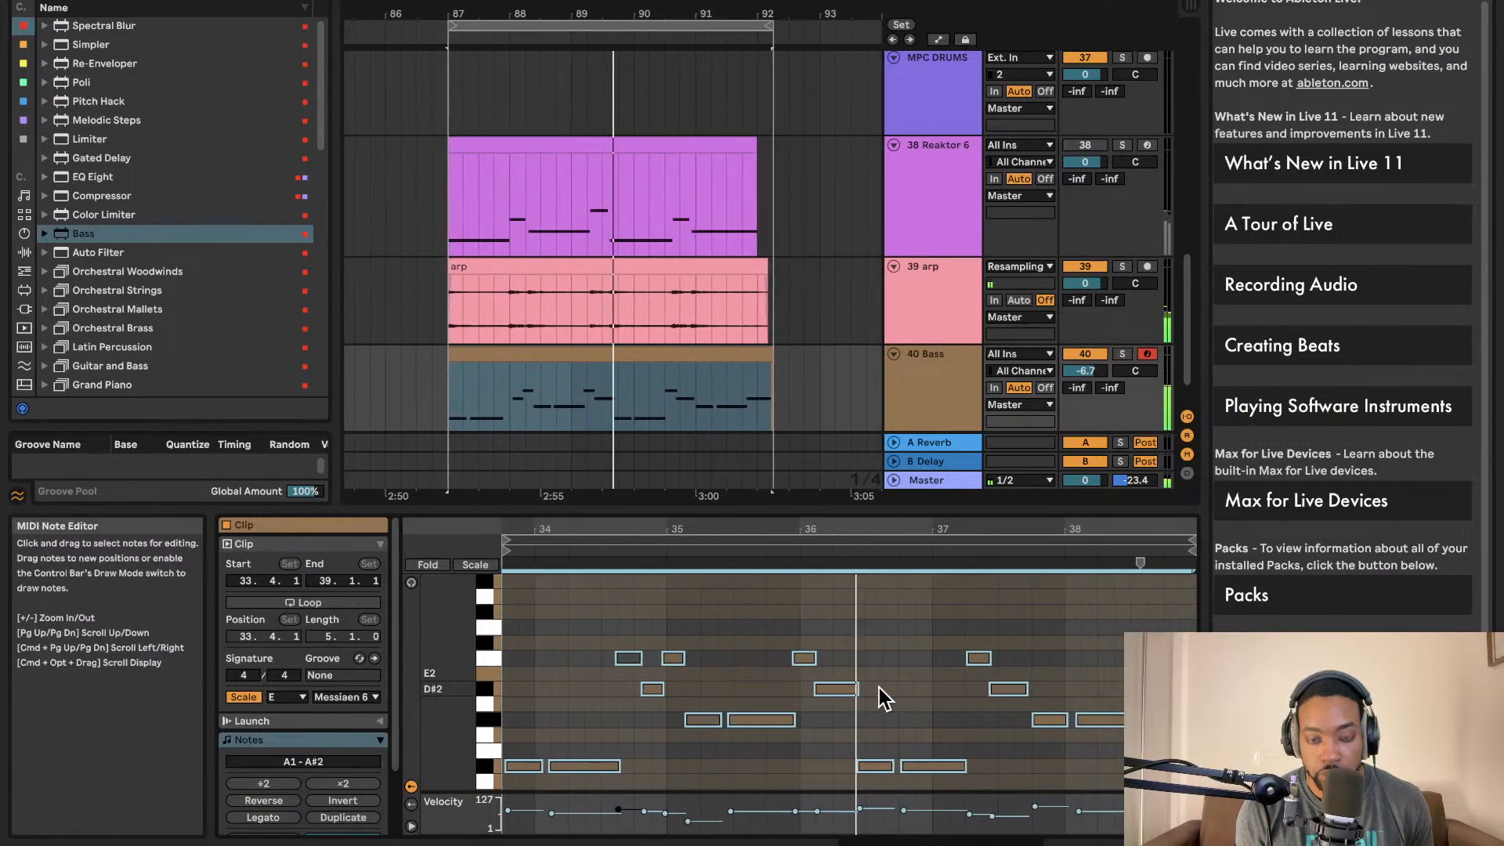
pyautogui.press('Up')
pyautogui.press('Up')
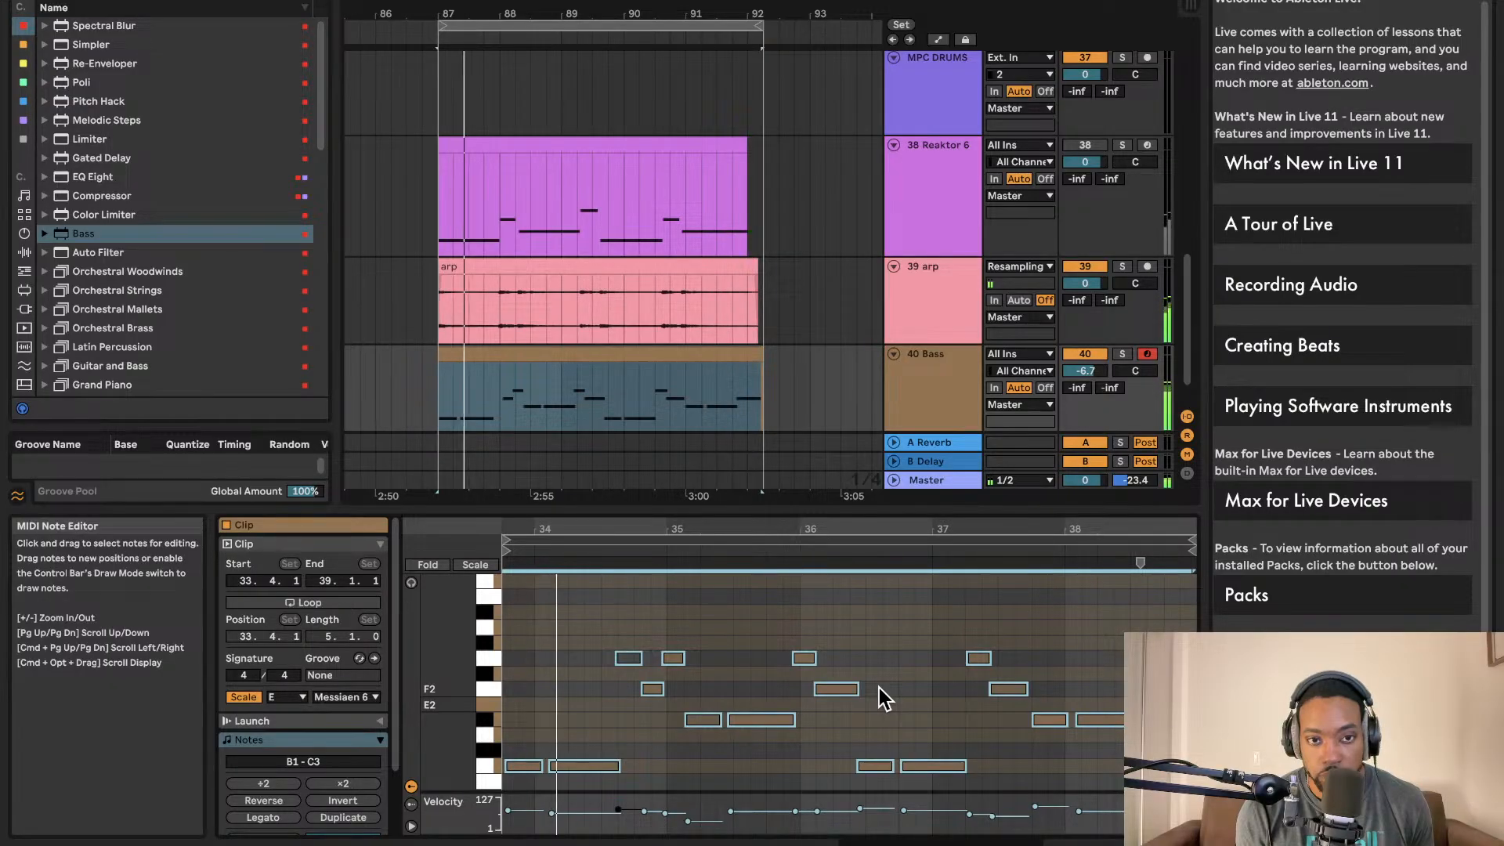
pyautogui.press('Up')
pyautogui.press('Up')
pyautogui.press('Up')
pyautogui.press('Up')
pyautogui.press('Up')
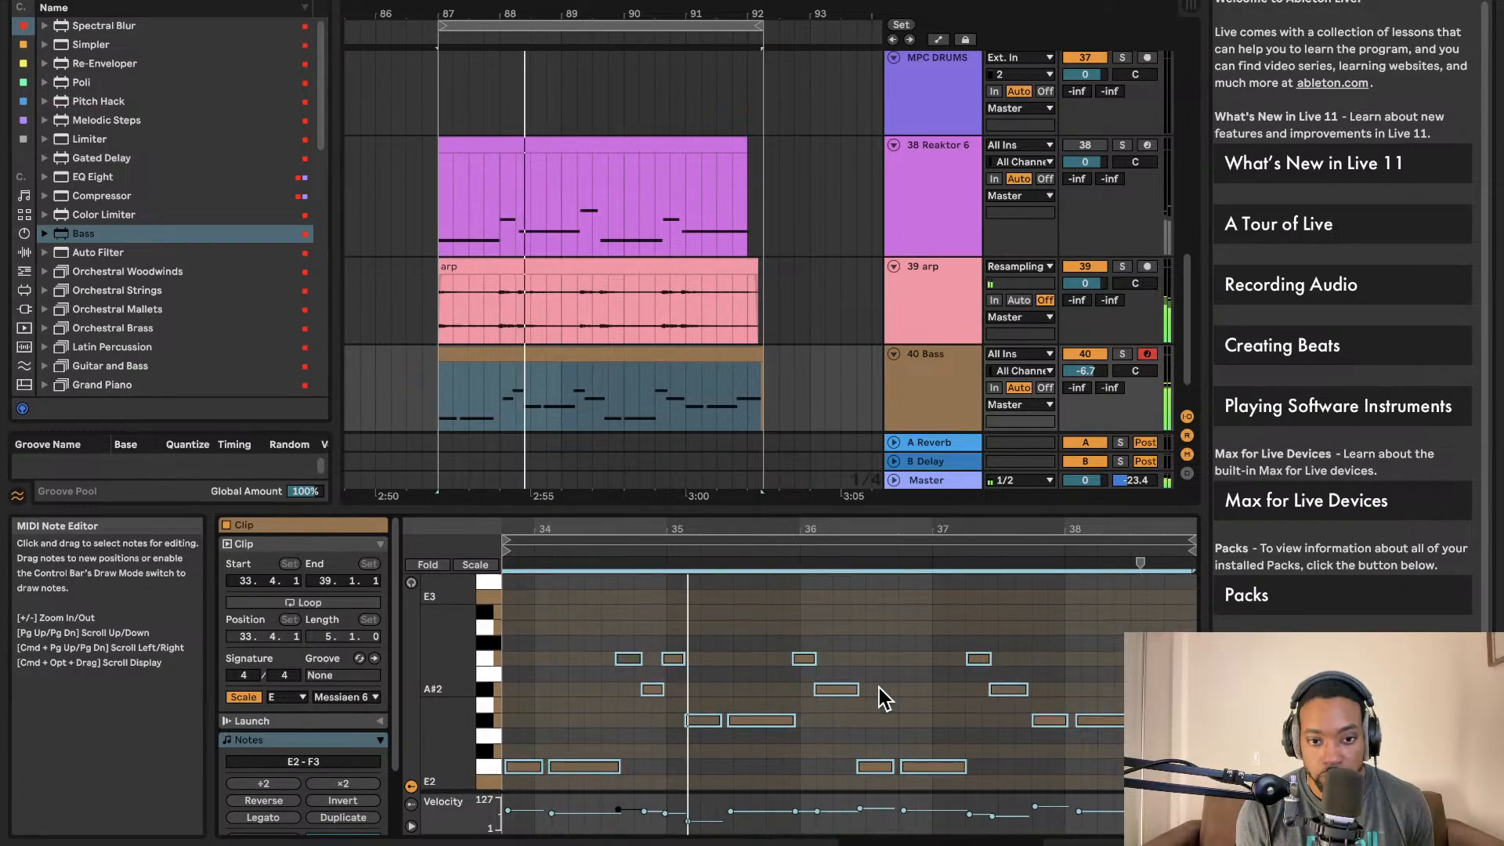
pyautogui.press('Up')
pyautogui.press('Up')
pyautogui.press('Up')
pyautogui.press('Up')
pyautogui.press('Up')
pyautogui.press('Down')
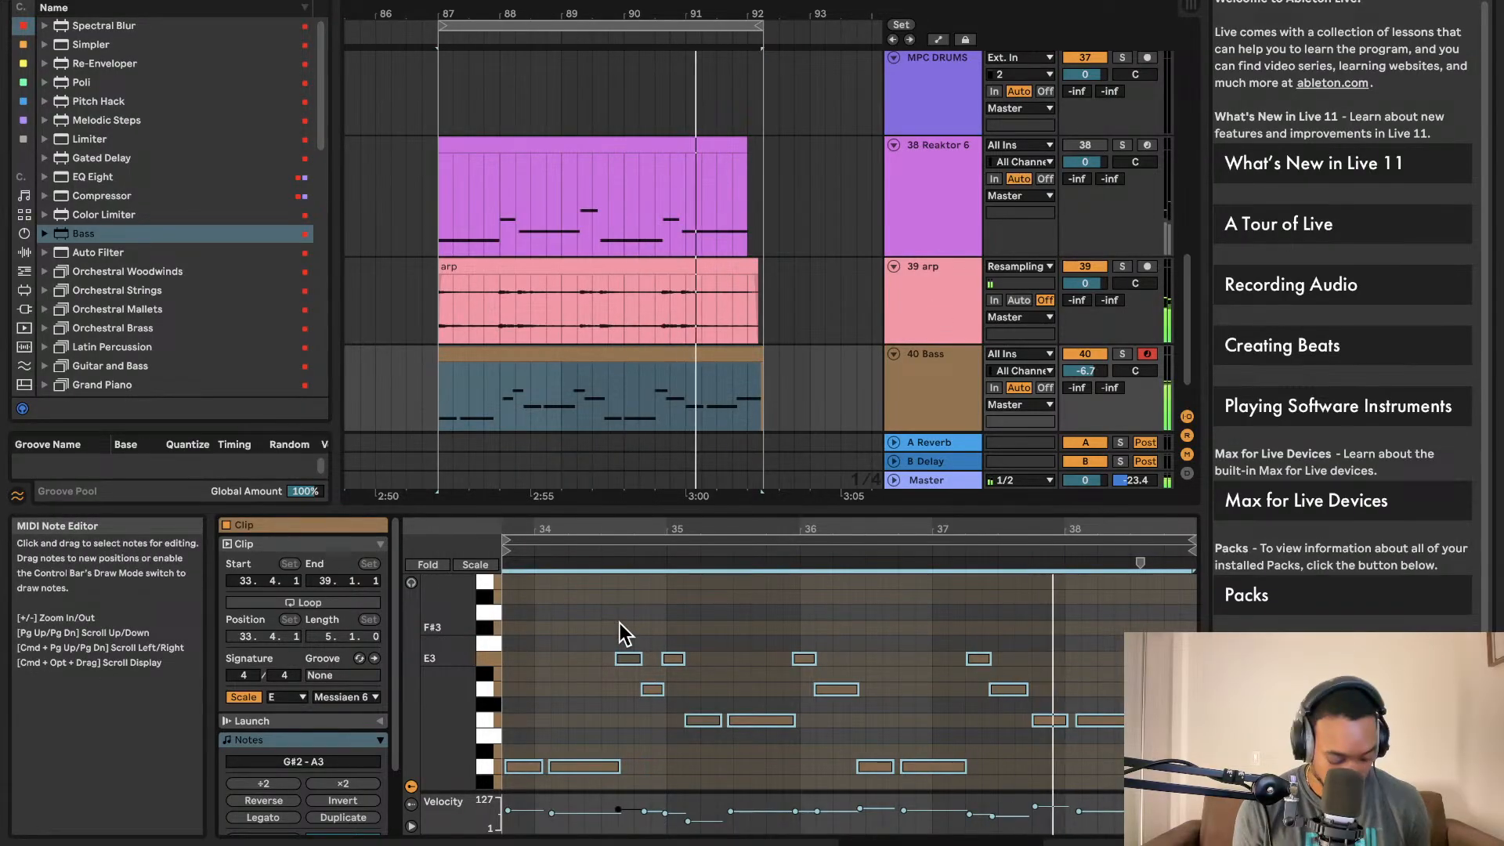
# - Drop all the bass notes one octave to G#1–A2, and mute and unmute the Bass track for comparison
pyautogui.hotkey('shift', 'Down')
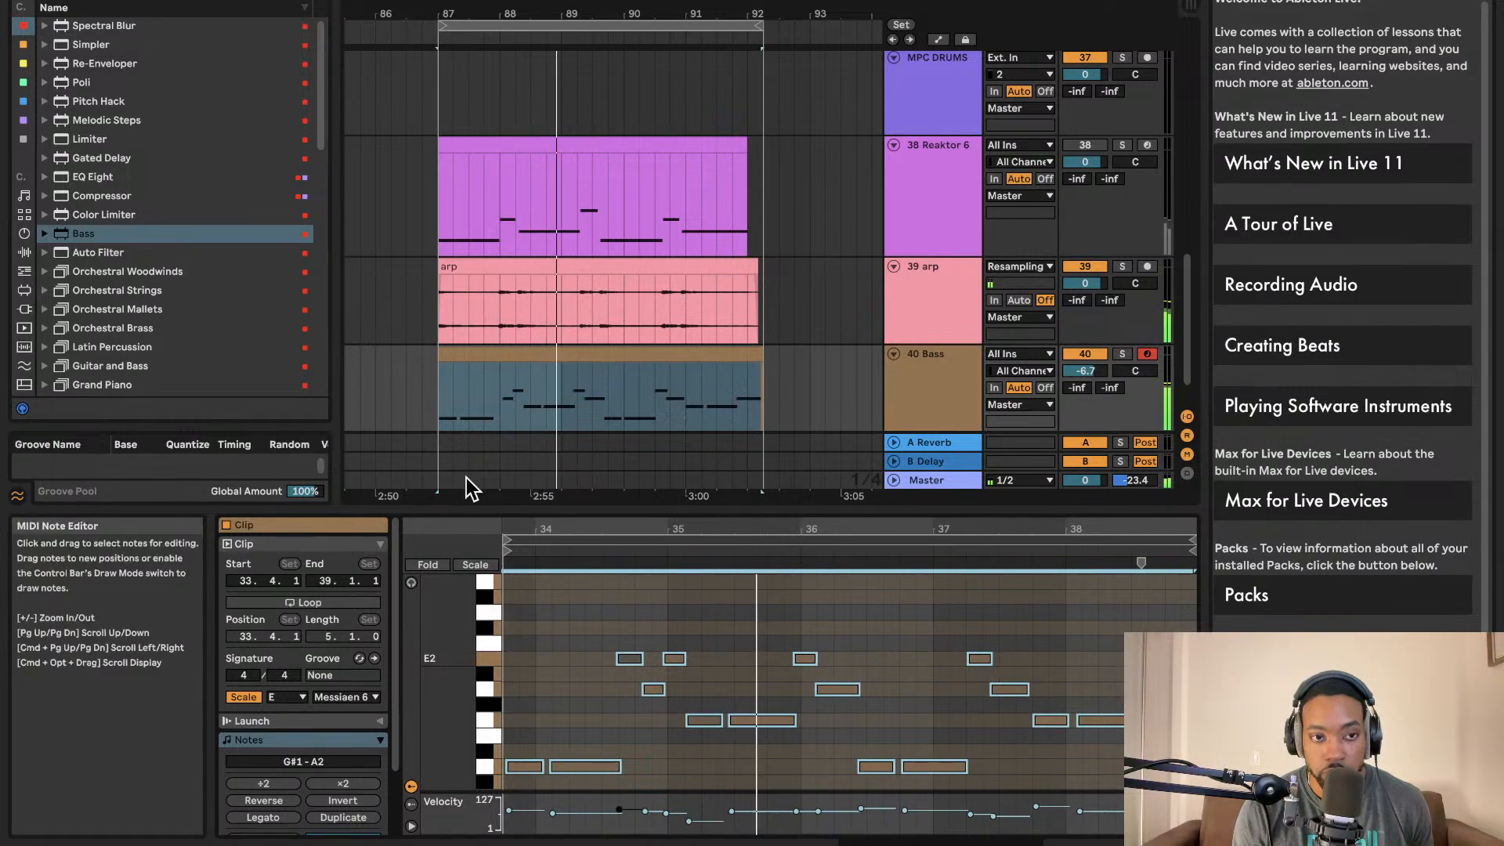
pyautogui.click(1089, 354)
pyautogui.click(1089, 354)
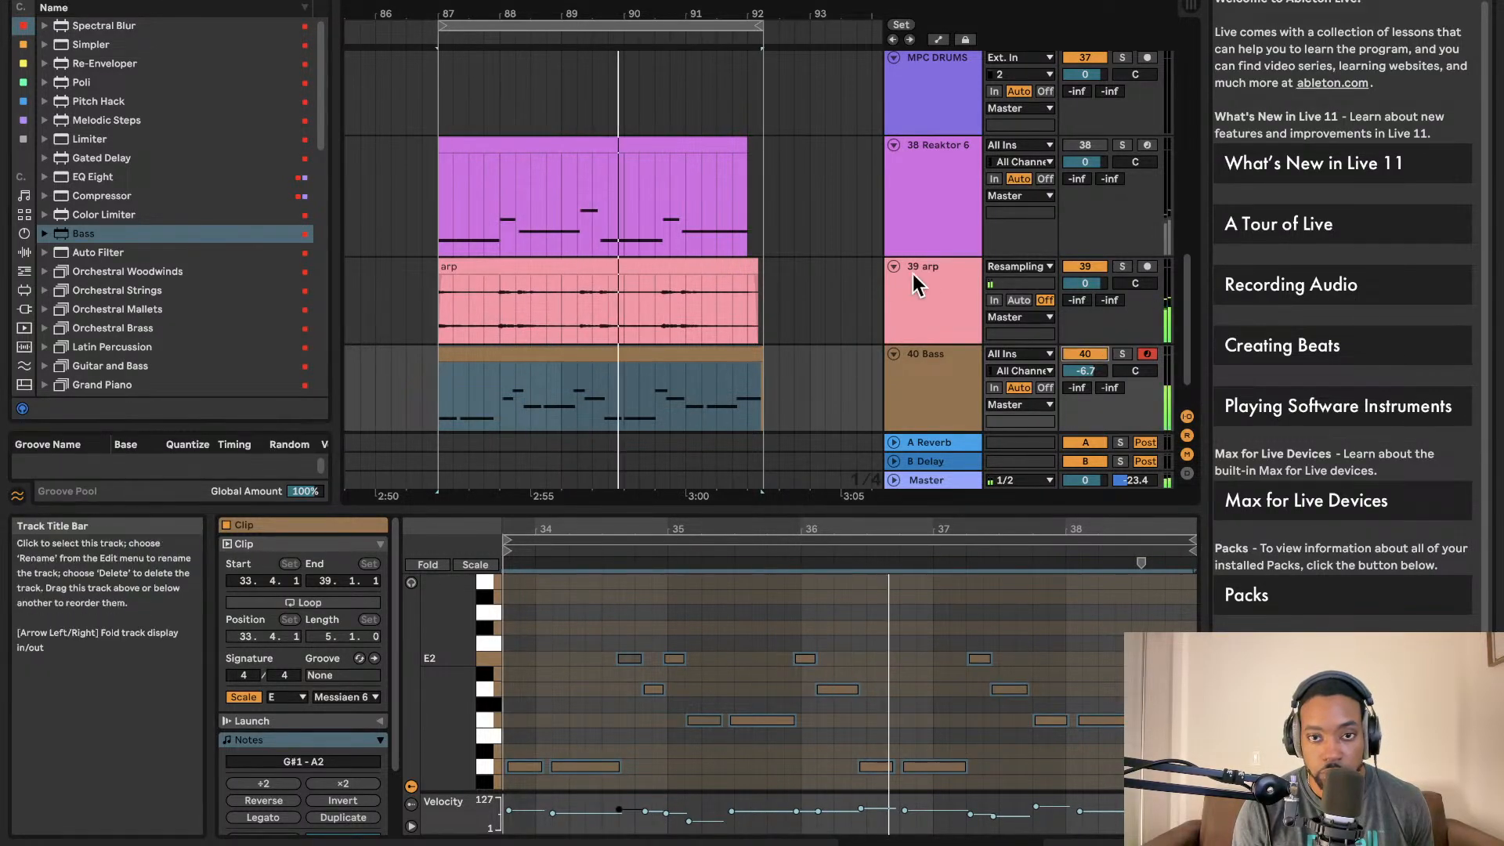
# - Switch the arp track's Spectral Blur from Freeze to Halo mode and set the Halo length to 0.44
pyautogui.click(685, 267)
pyautogui.click(948, 333)
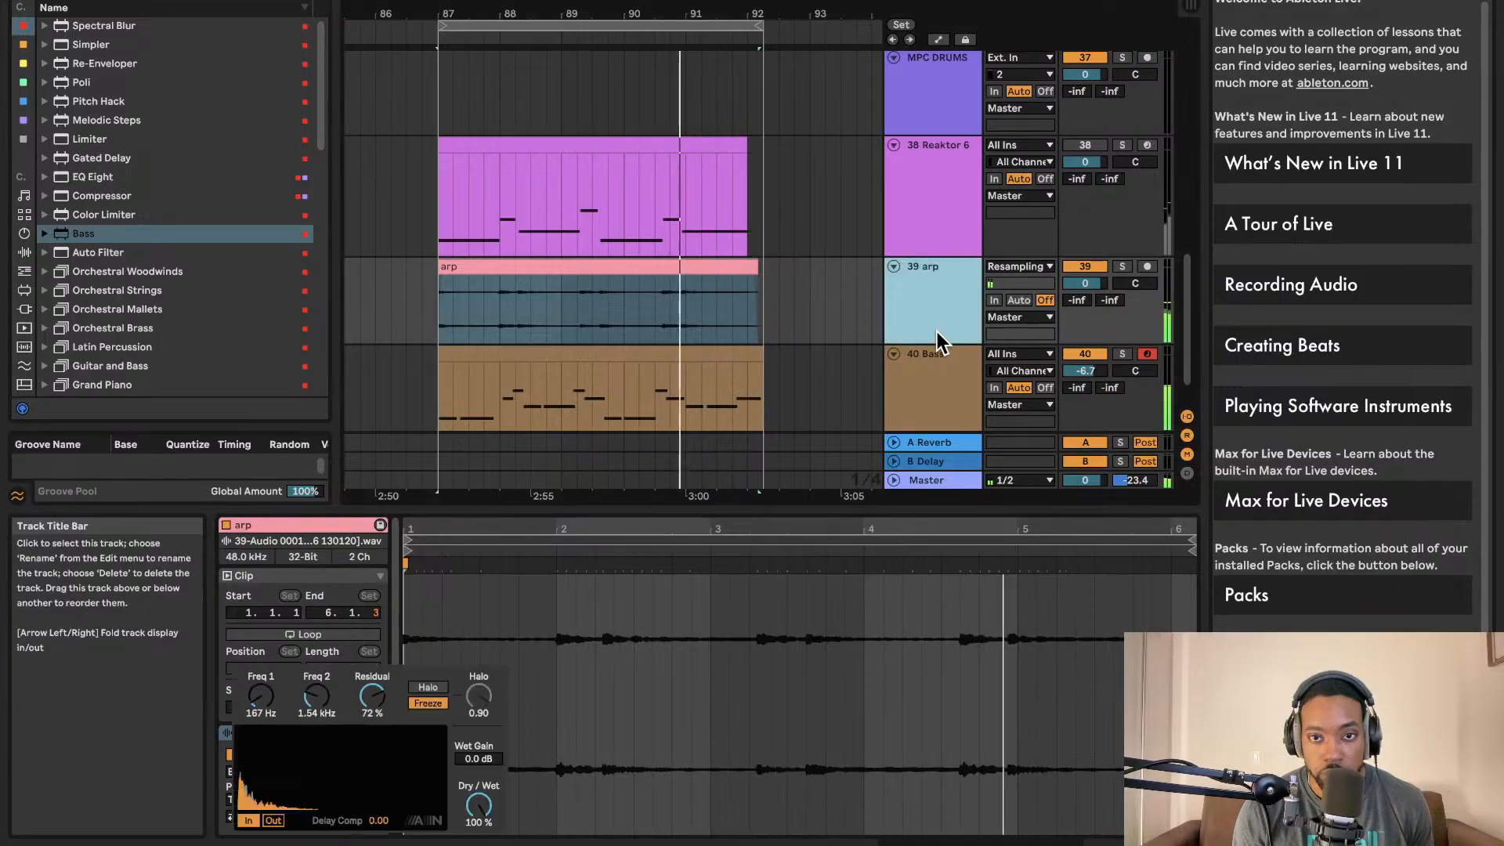
pyautogui.click(427, 690)
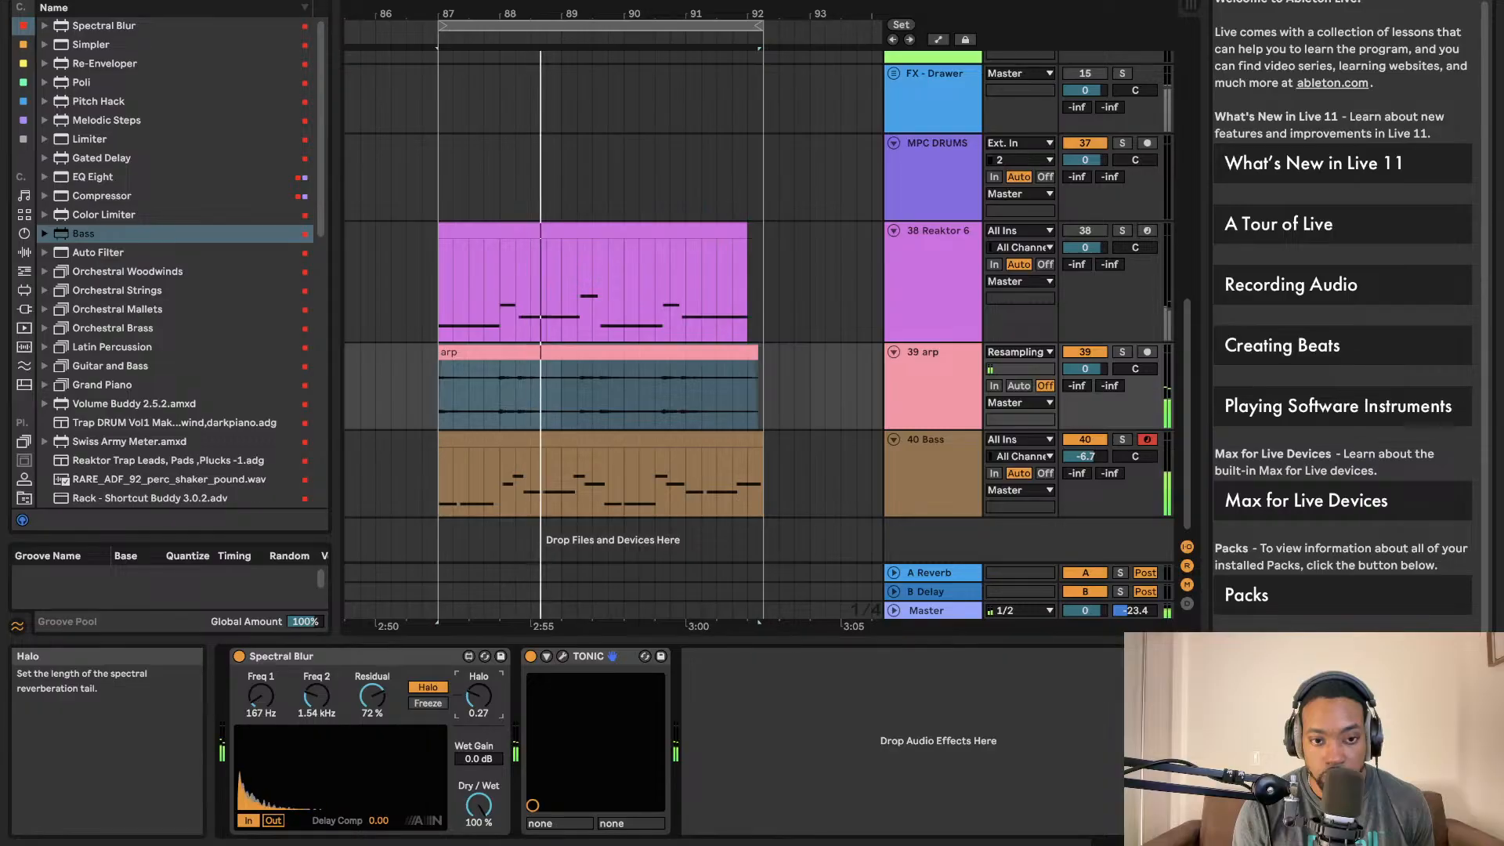
pyautogui.moveTo(478, 696); pyautogui.dragTo(479, 691)
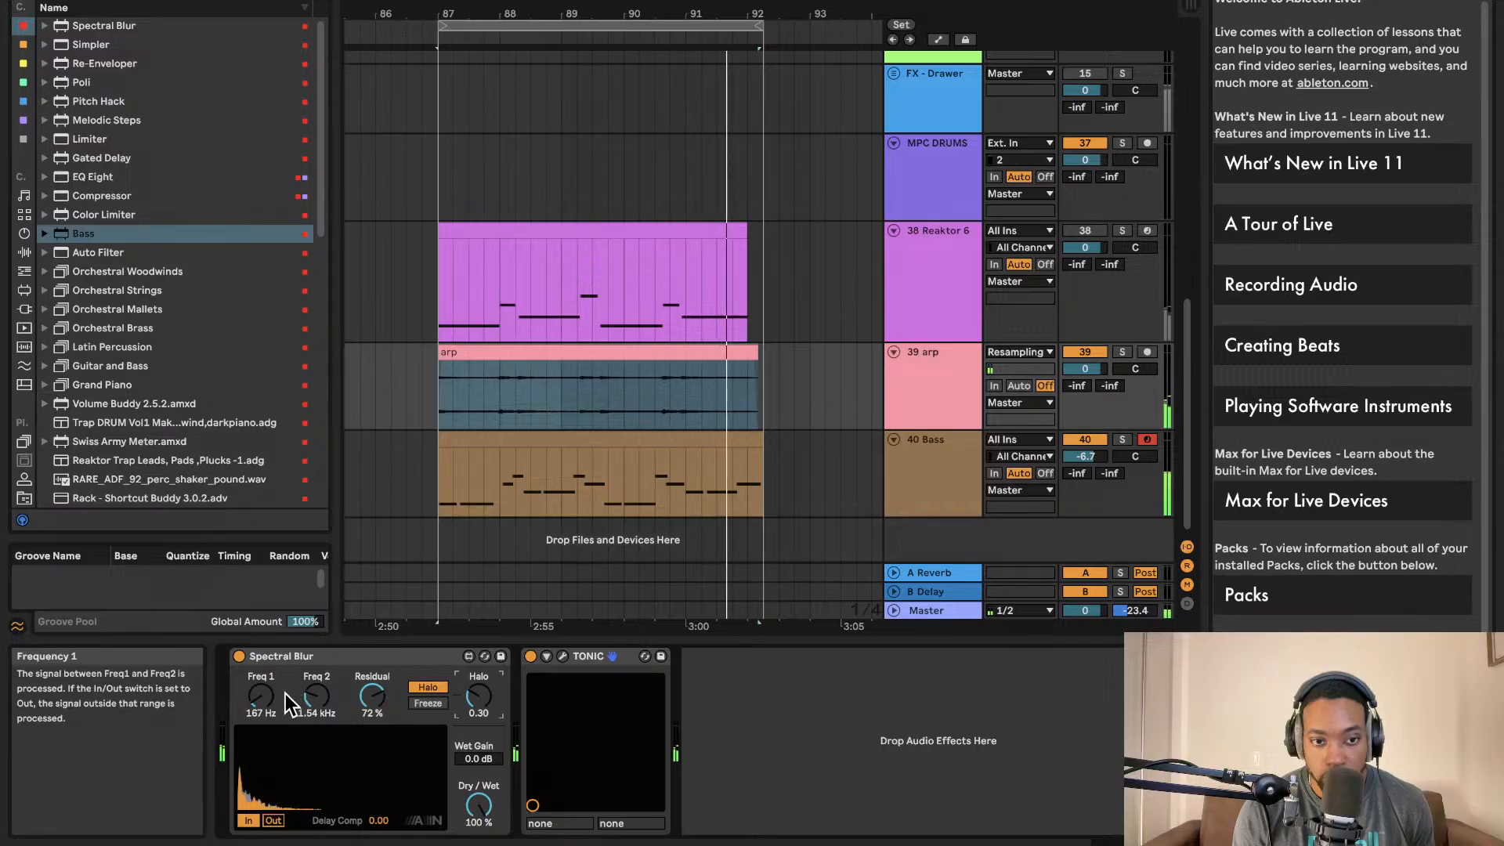
pyautogui.moveTo(474, 697); pyautogui.dragTo(473, 680)
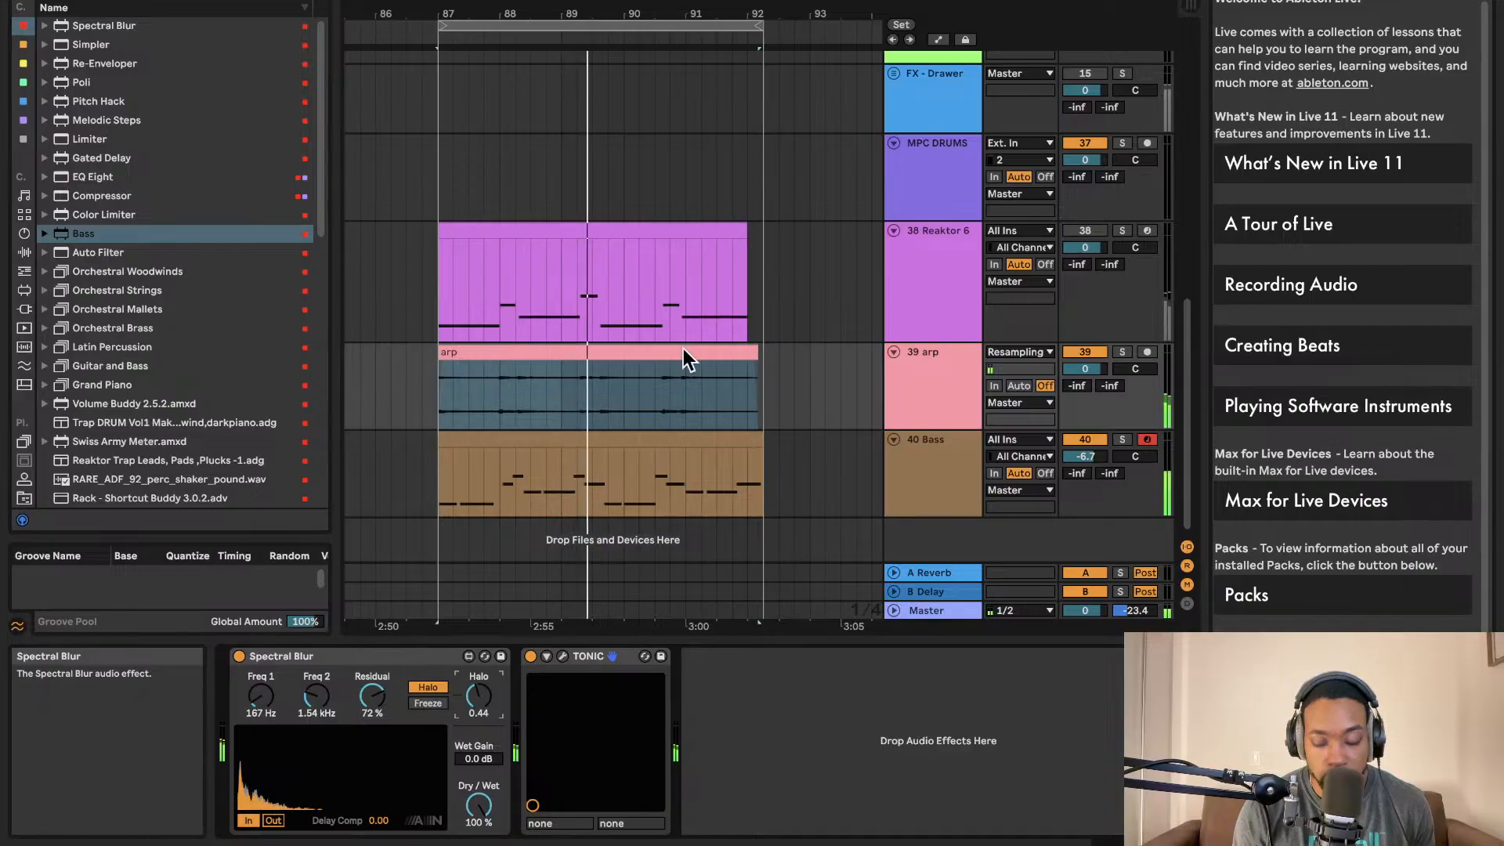
# - Load the Crack Rack Volume 2 drum rack on a new track below Bass and unfold that track
pyautogui.click(24, 271)
pyautogui.click(24, 290)
pyautogui.click(24, 306)
pyautogui.click(24, 25)
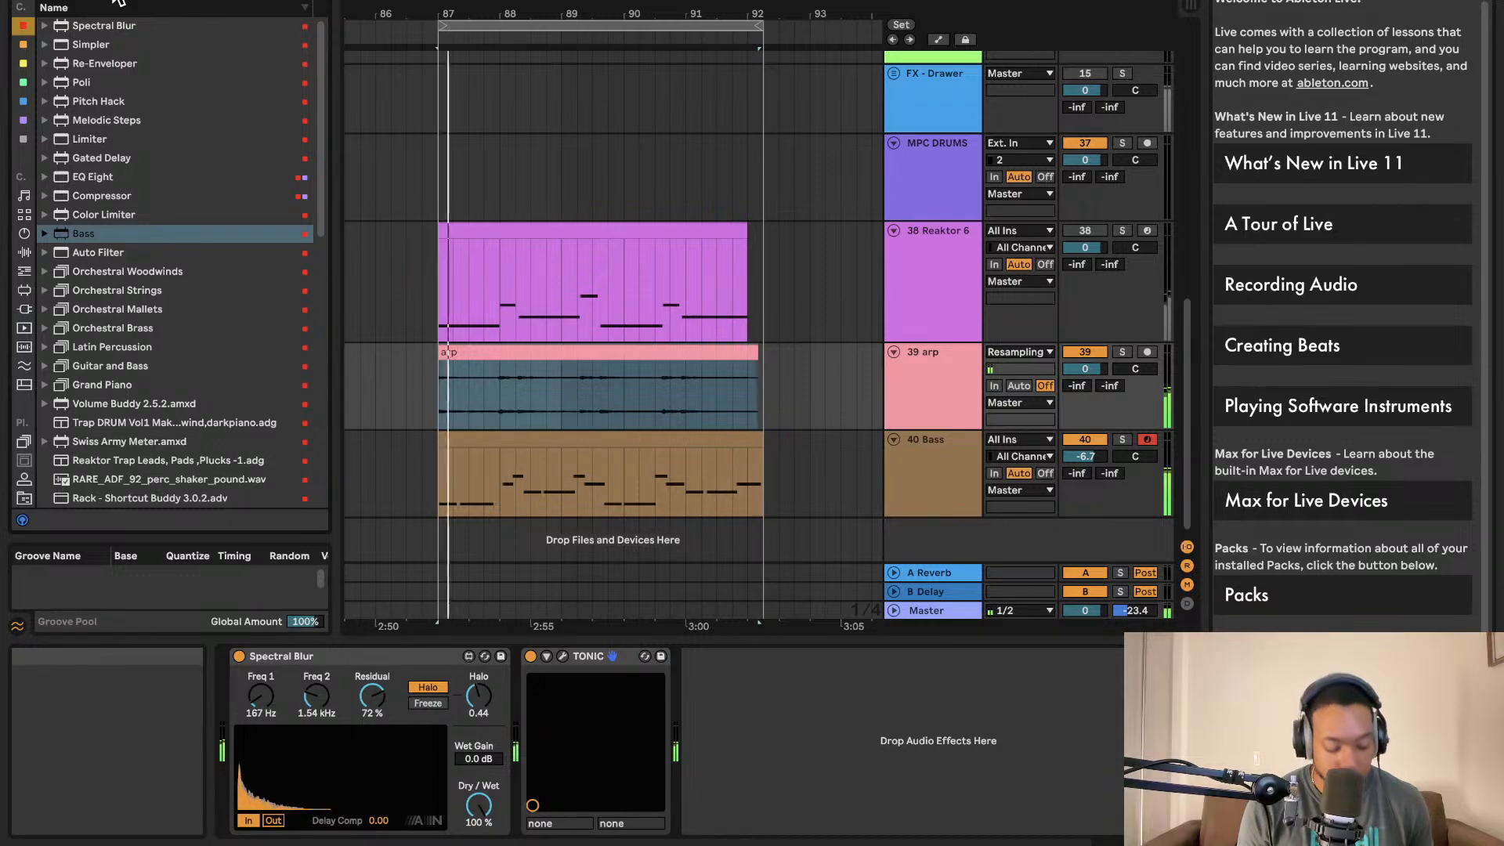
pyautogui.click(24, 45)
pyautogui.moveTo(119, 44); pyautogui.dragTo(1014, 426)
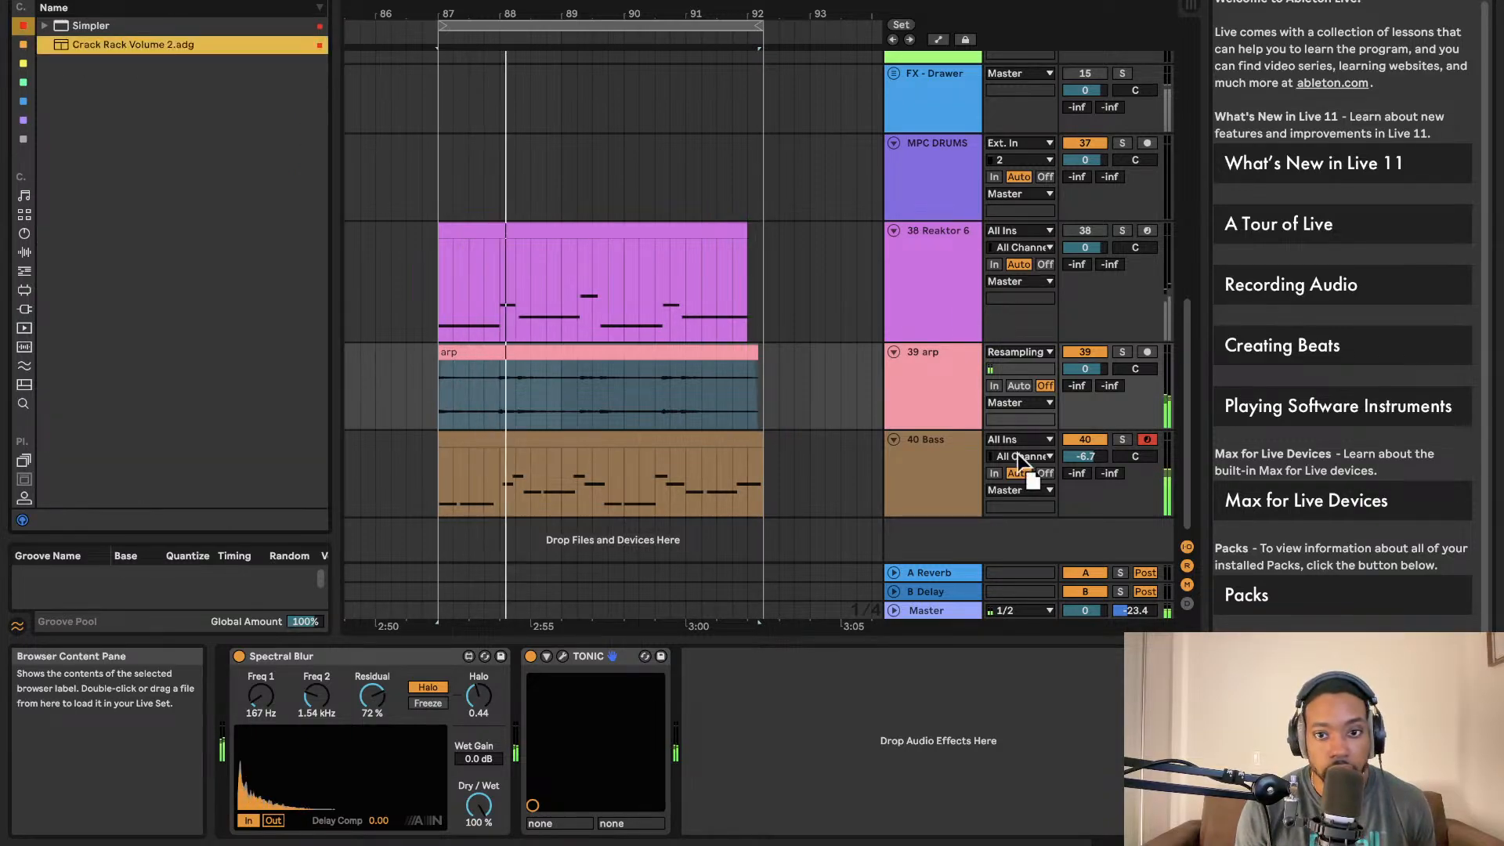
pyautogui.moveTo(958, 541); pyautogui.dragTo(953, 525)
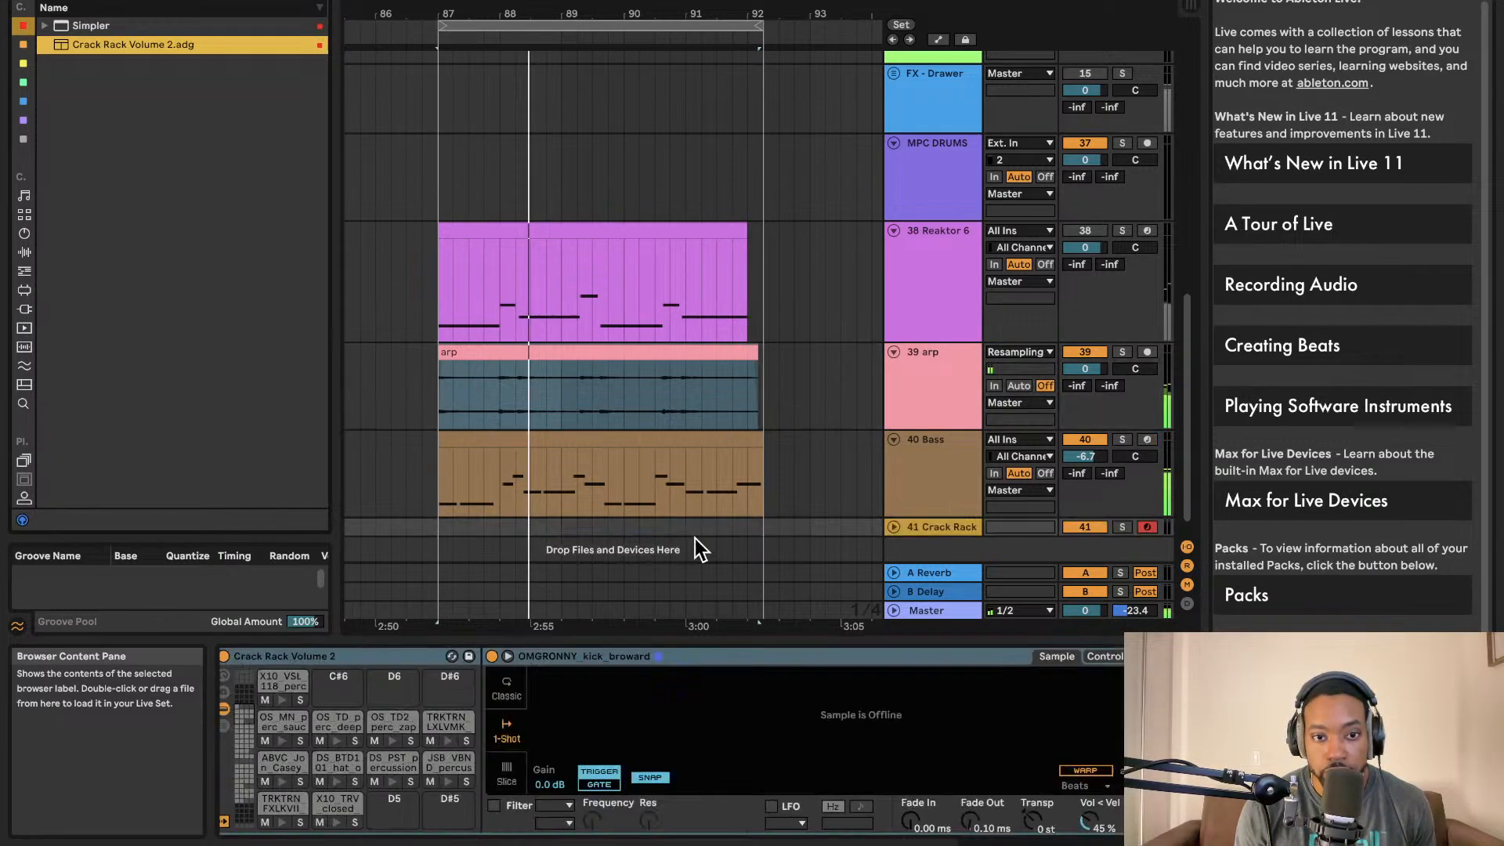
pyautogui.click(900, 508)
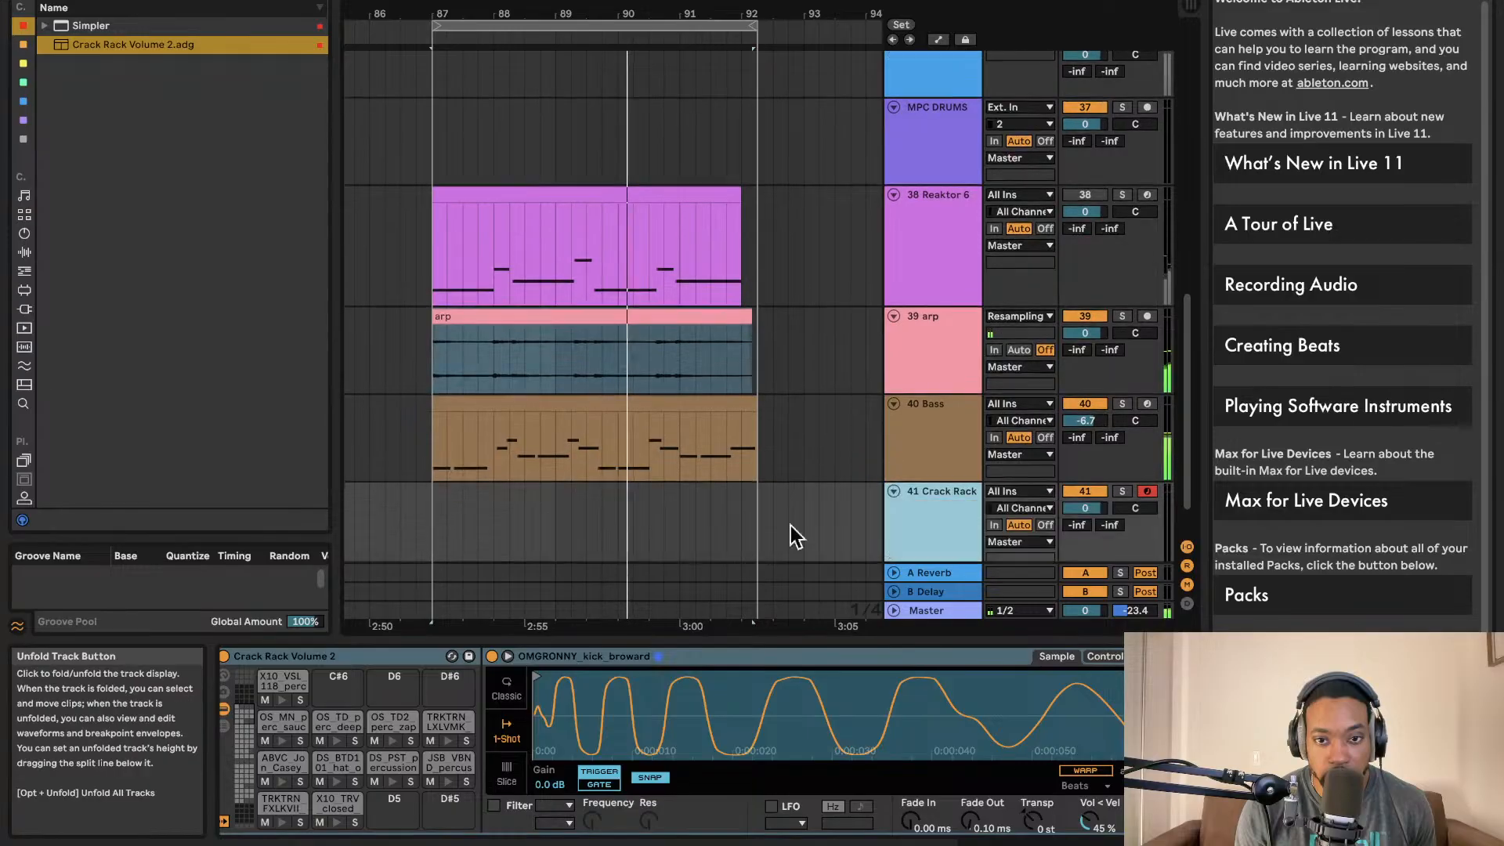
# - Create an empty five-beat MIDI clip at bar 87 on the Crack Rack track and duplicate the track
pyautogui.moveTo(434, 533); pyautogui.dragTo(516, 524)
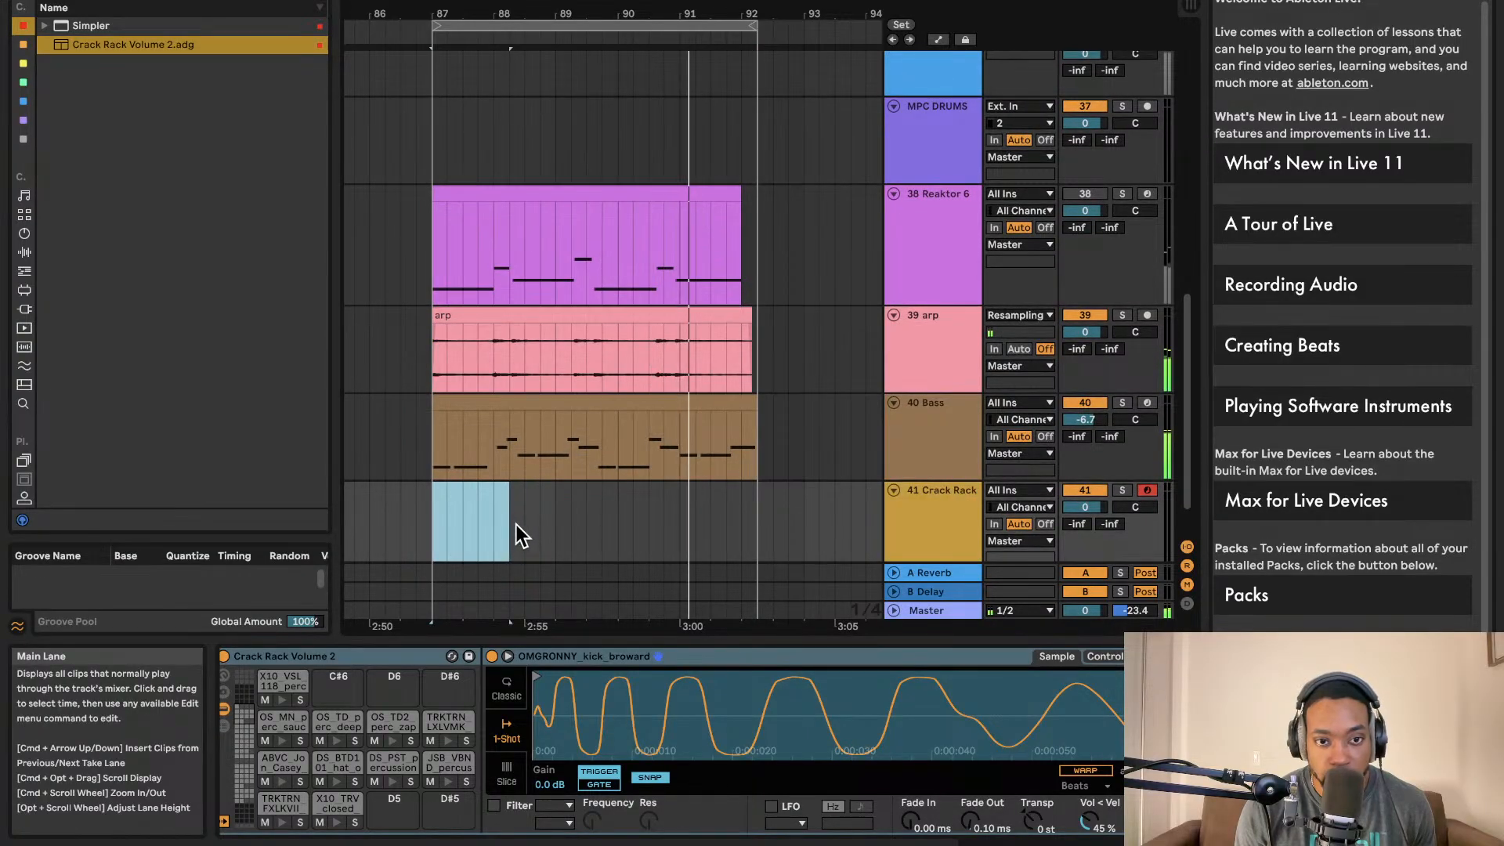
pyautogui.press('super+shift+m')
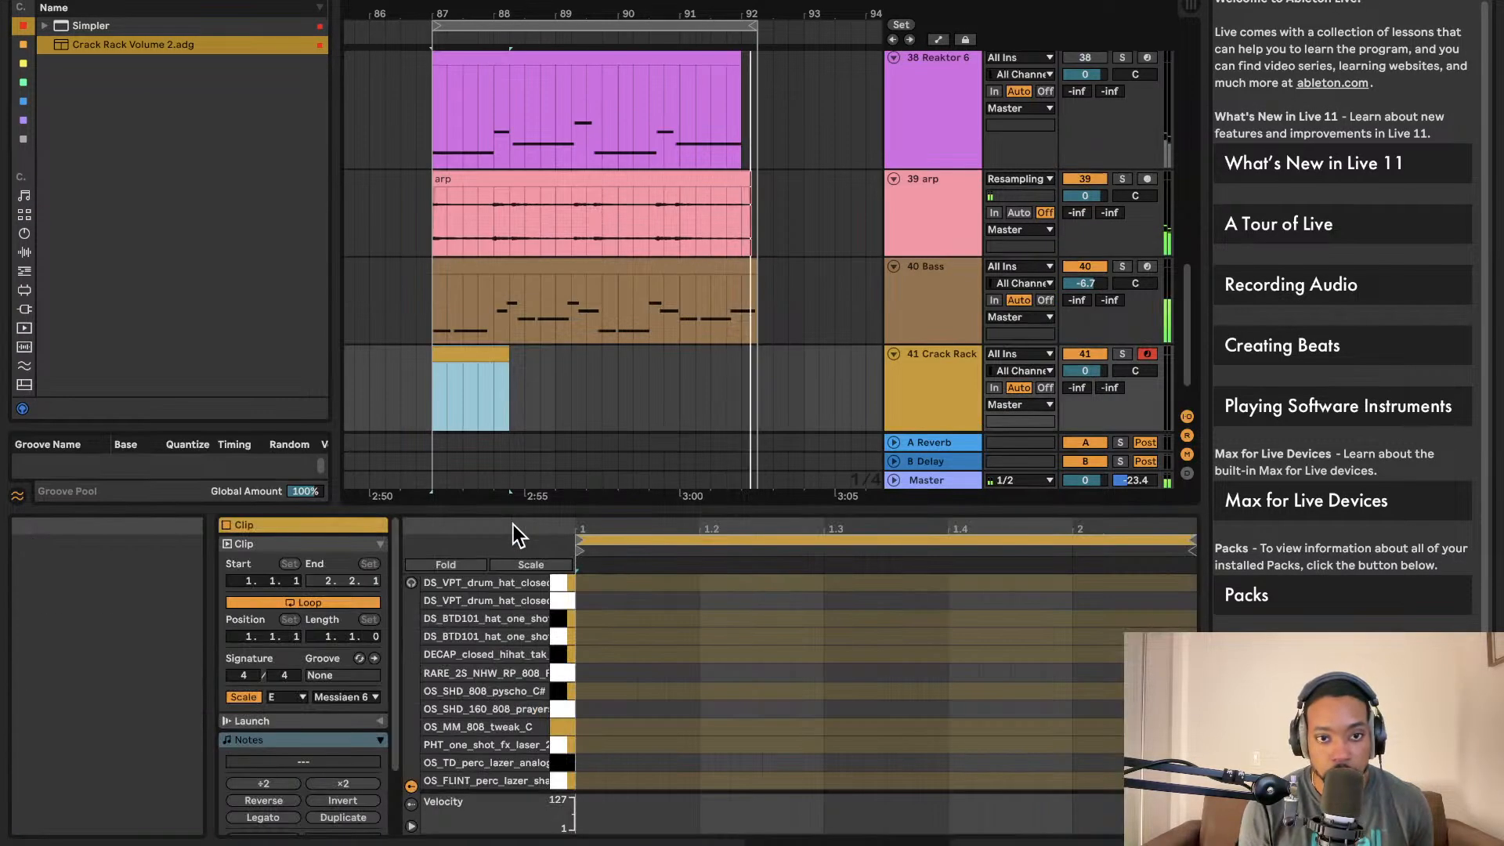
pyautogui.click(918, 408)
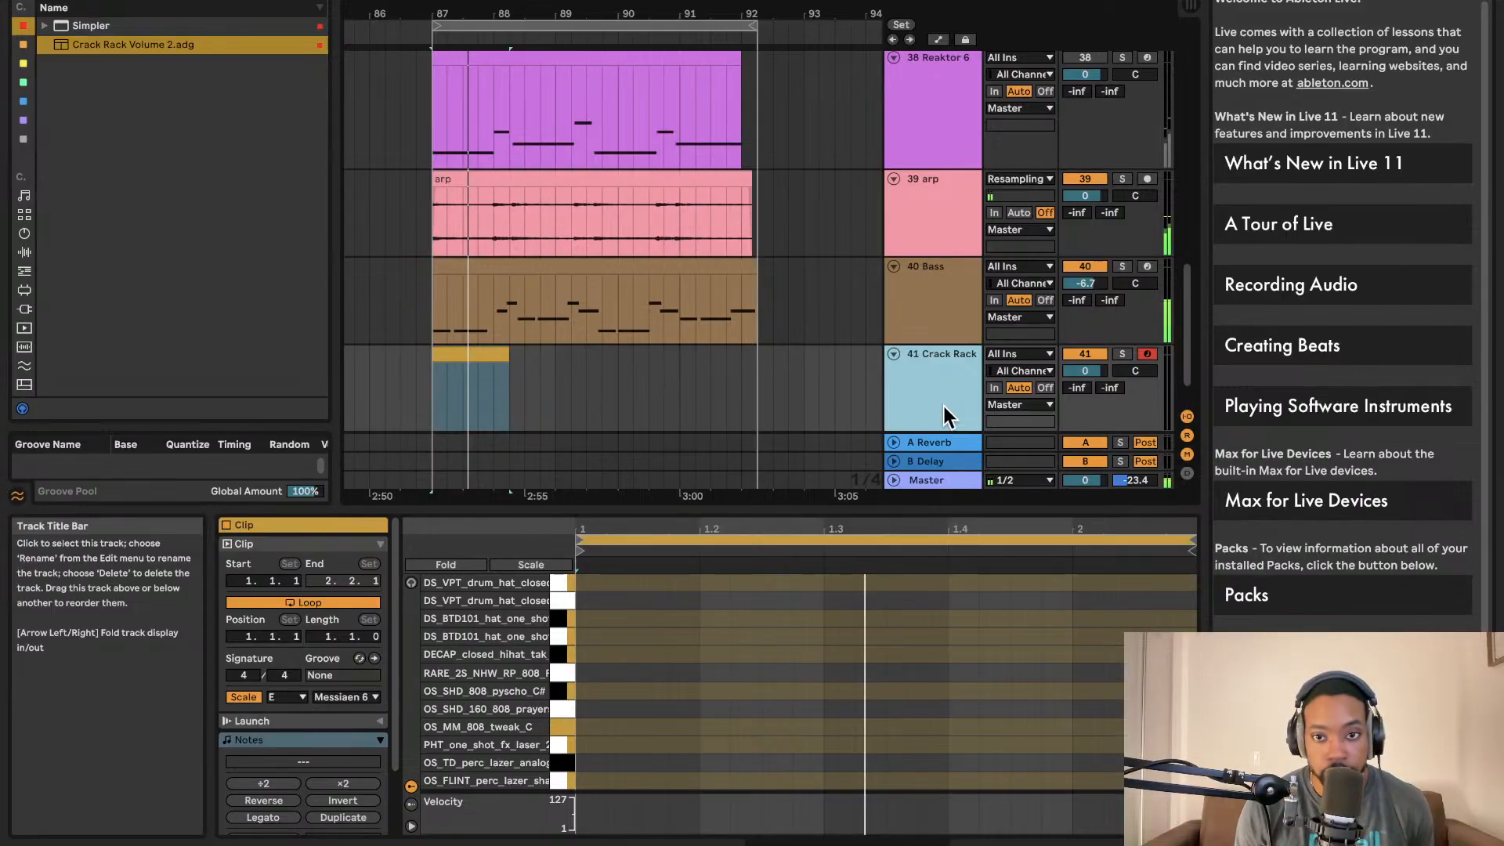
pyautogui.press('super+d')
# - With the duplicated clip selected, lower Crack Rack track 42 to -7.6 dB and track 41 to -13.5 dB
pyautogui.click(486, 384)
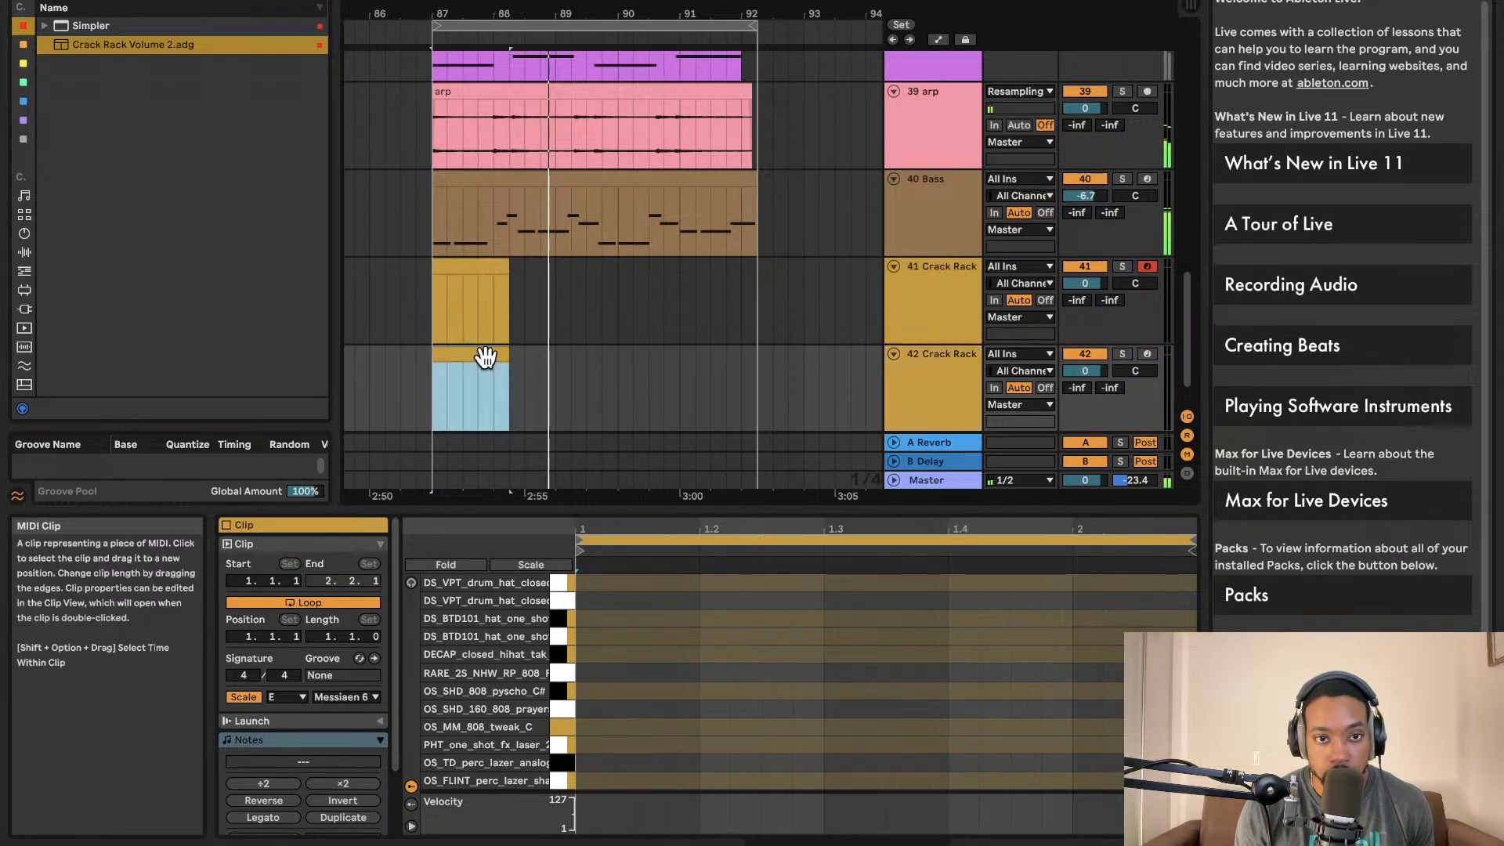
pyautogui.click(601, 663)
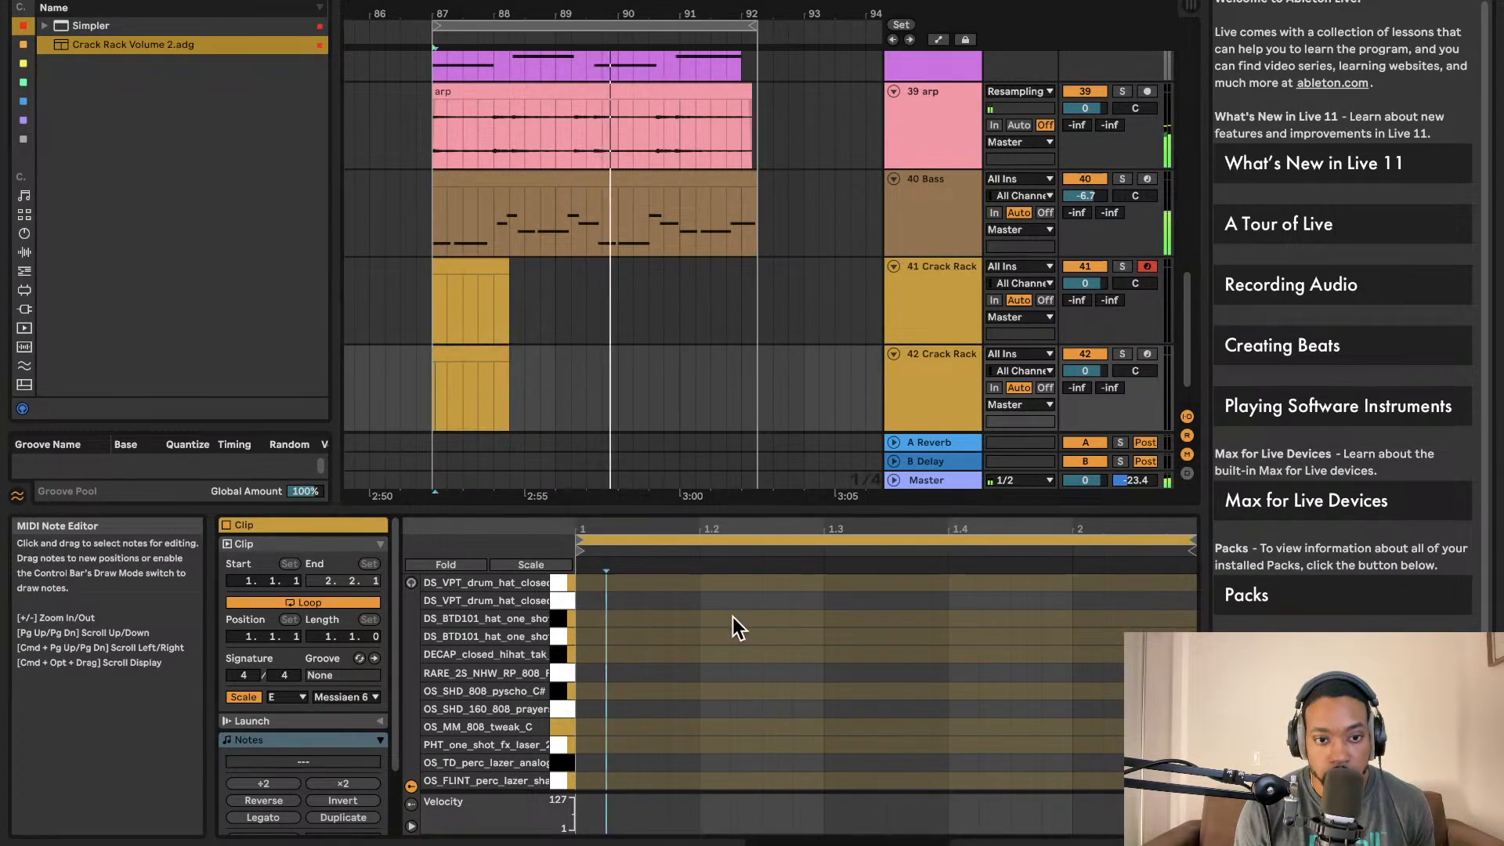
pyautogui.moveTo(1087, 372); pyautogui.dragTo(1087, 401)
pyautogui.moveTo(1089, 274); pyautogui.dragTo(1089, 329)
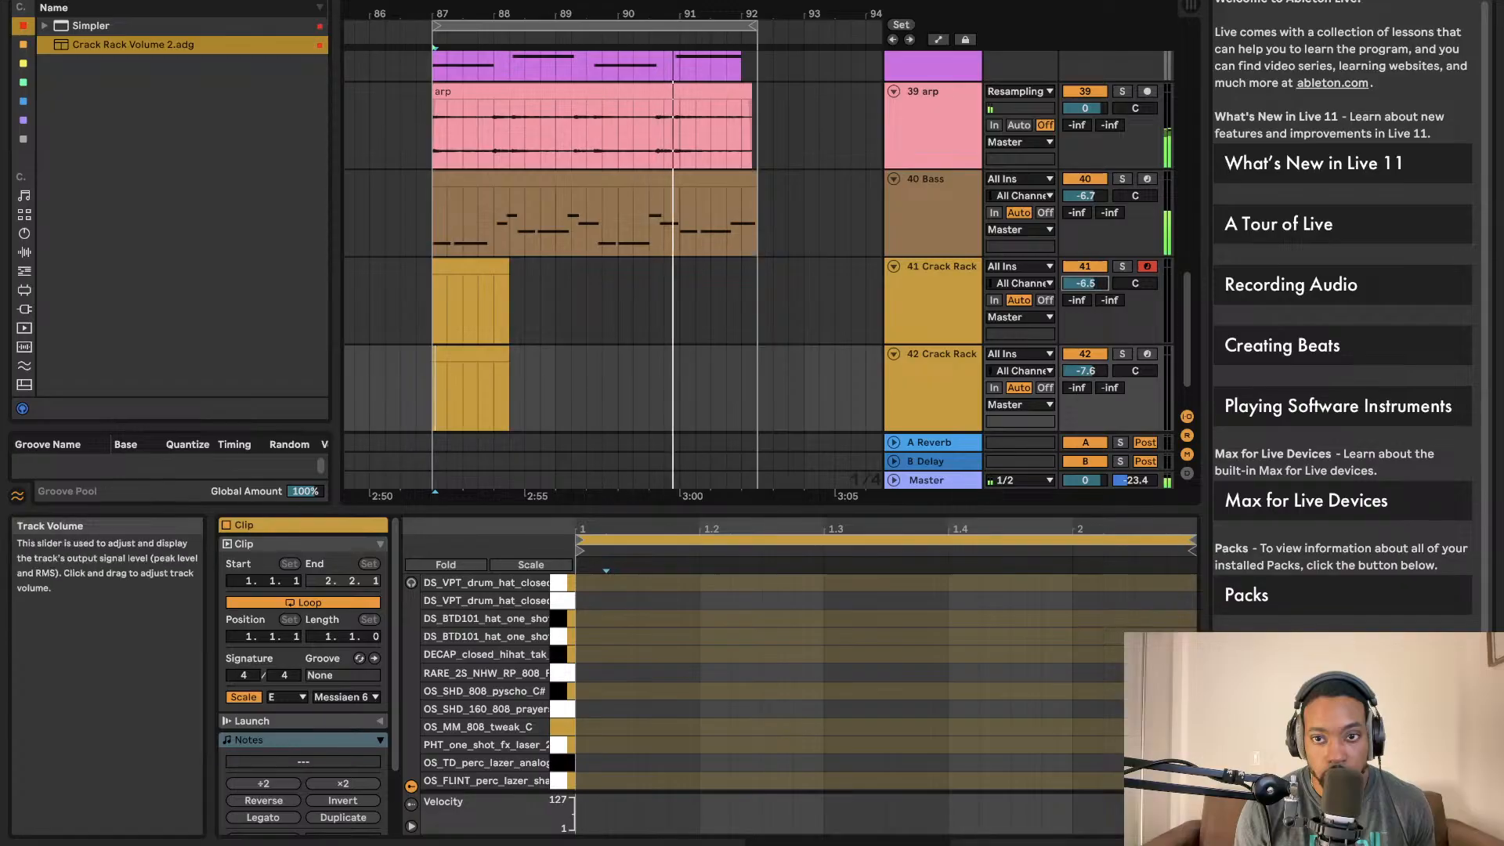
# - Add a DS_BTD101 hat note on A3 at 1.2.3 in the Crack Rack track 42 clip
pyautogui.click(669, 647)
pyautogui.doubleClick(680, 638)
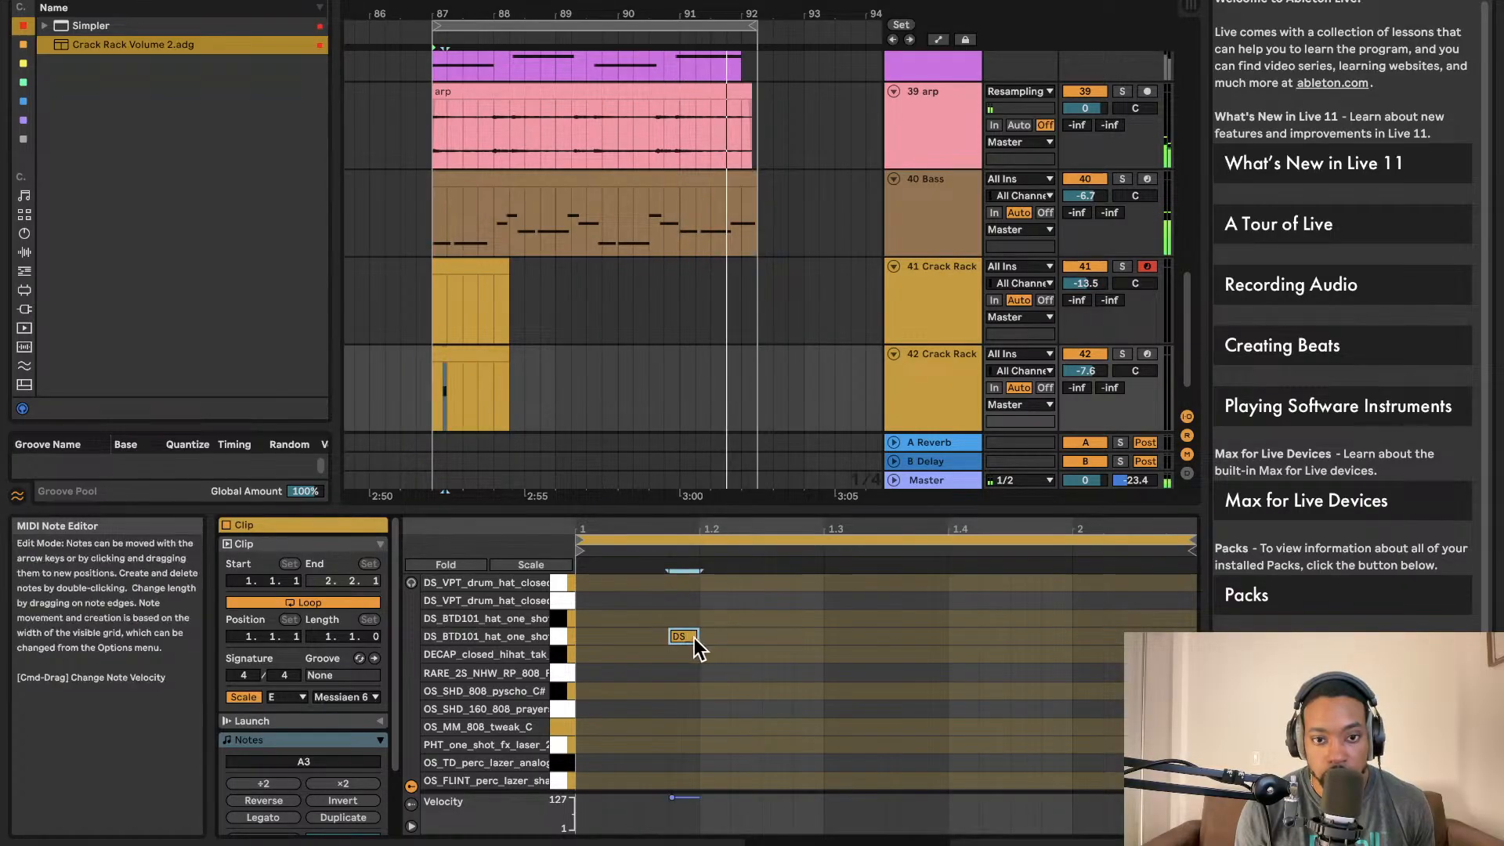
pyautogui.moveTo(682, 636); pyautogui.dragTo(787, 634)
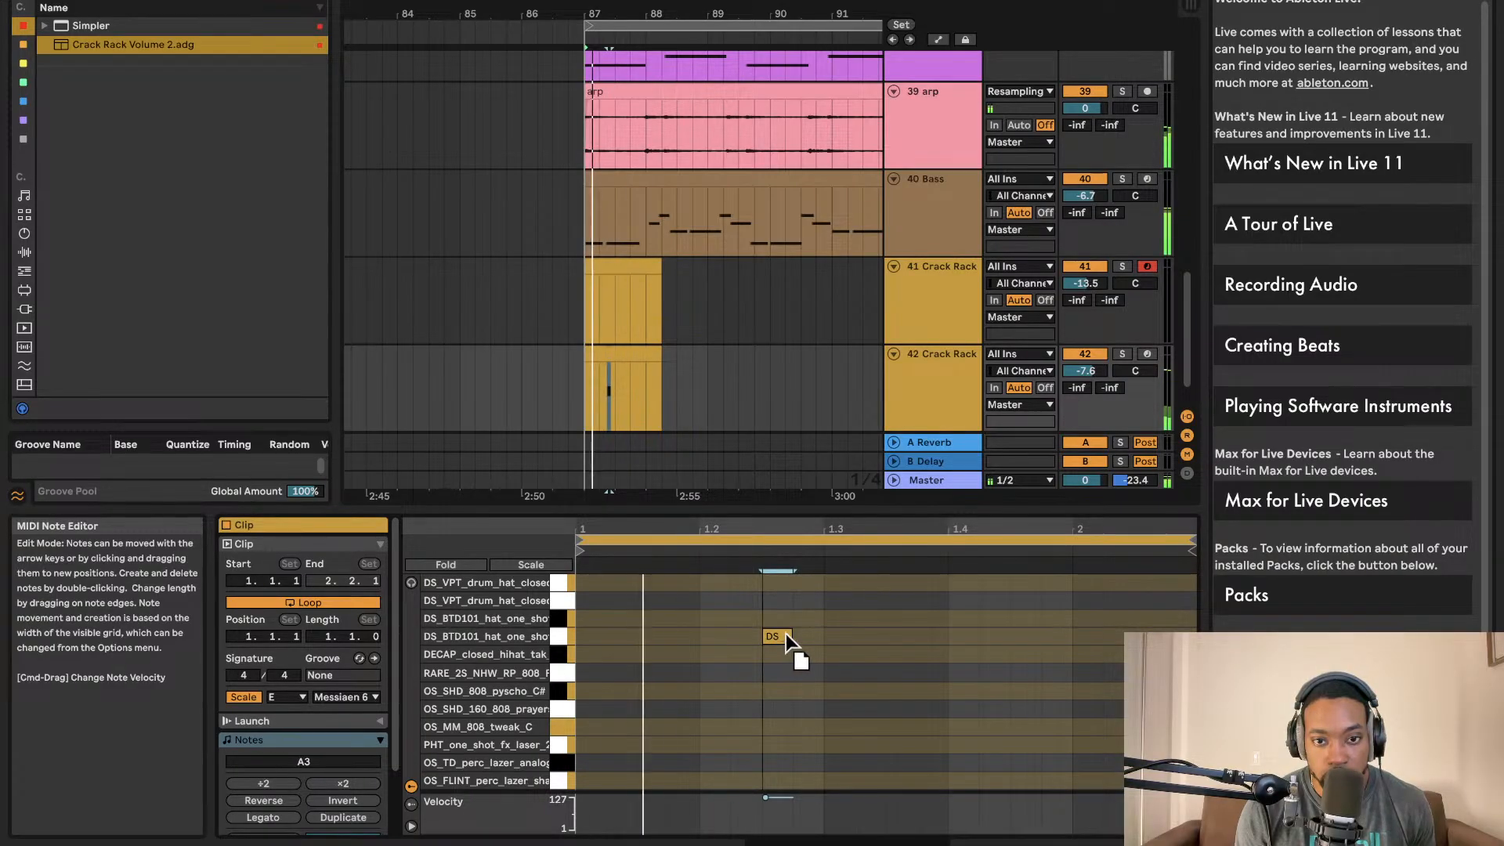
pyautogui.click(1003, 629)
pyautogui.doubleClick(1081, 637)
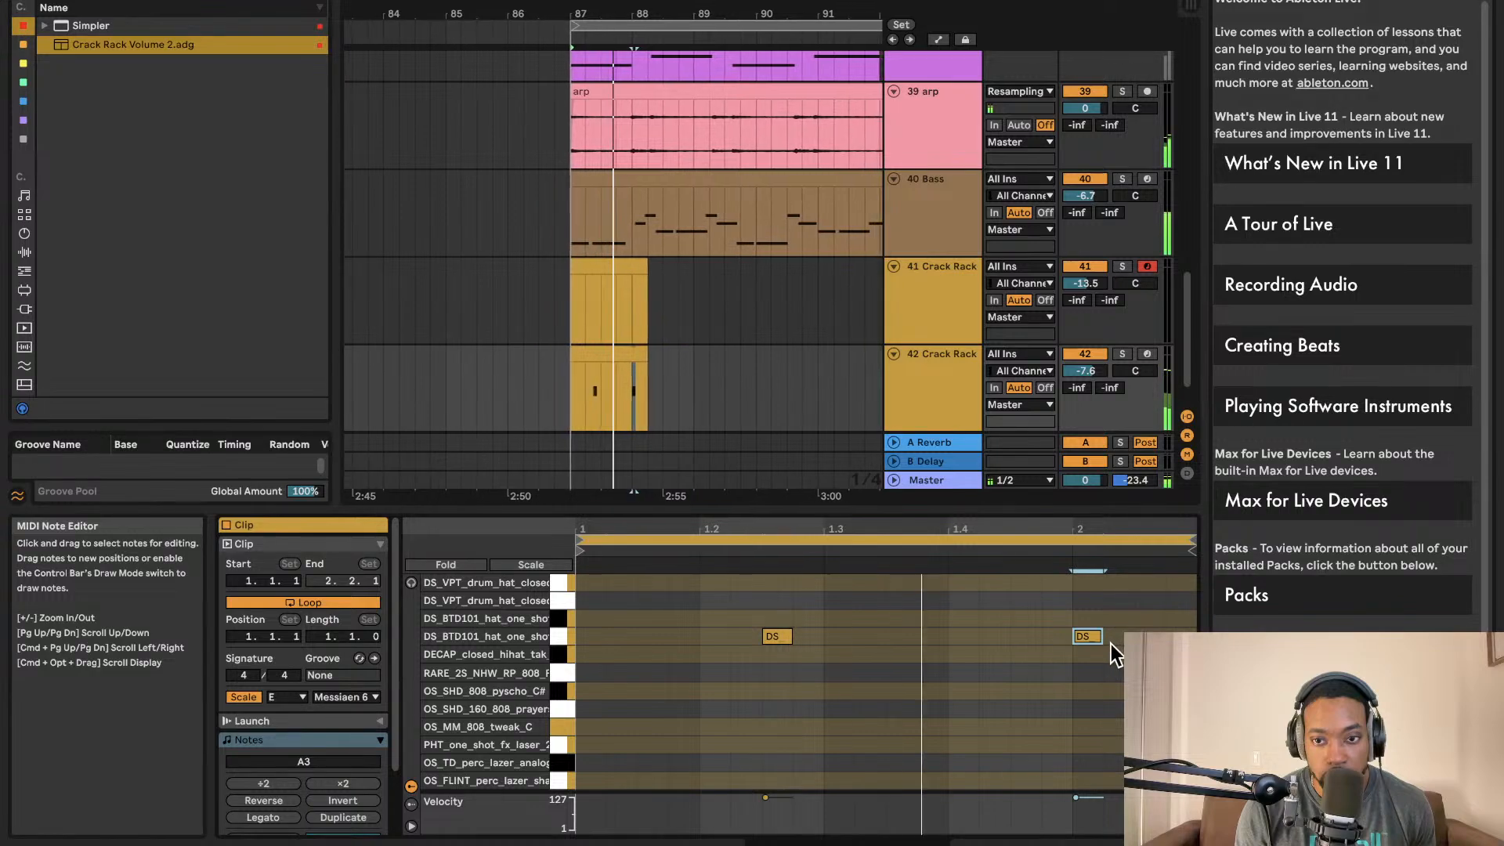
pyautogui.moveTo(1085, 636); pyautogui.dragTo(933, 637)
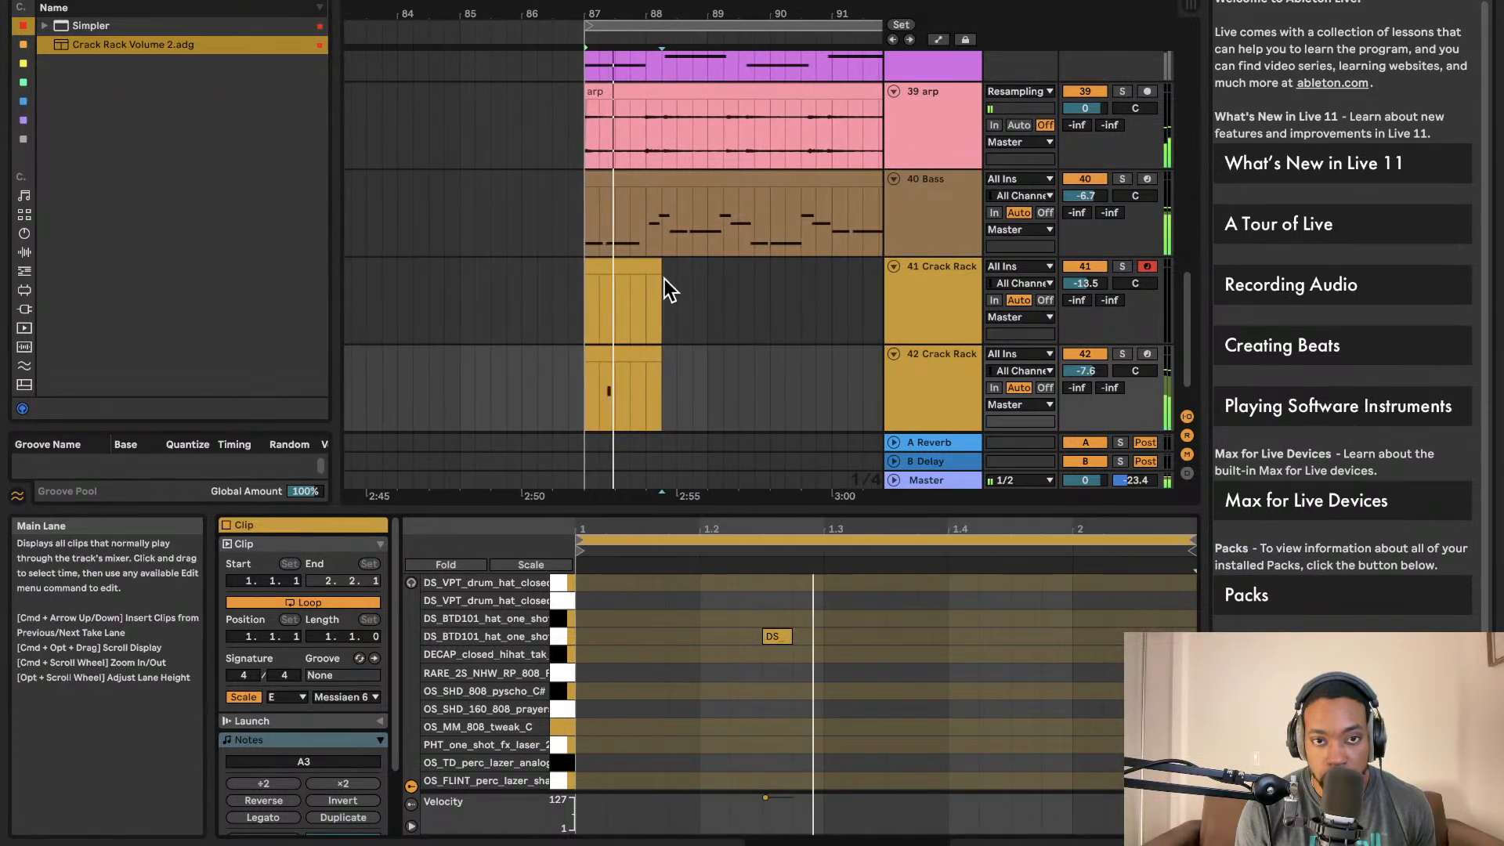
# - Turn off looping for the Crack Rack track 41 clip, extend it to end at 2.4.1 and play the loop
pyautogui.moveTo(646, 269); pyautogui.dragTo(711, 271)
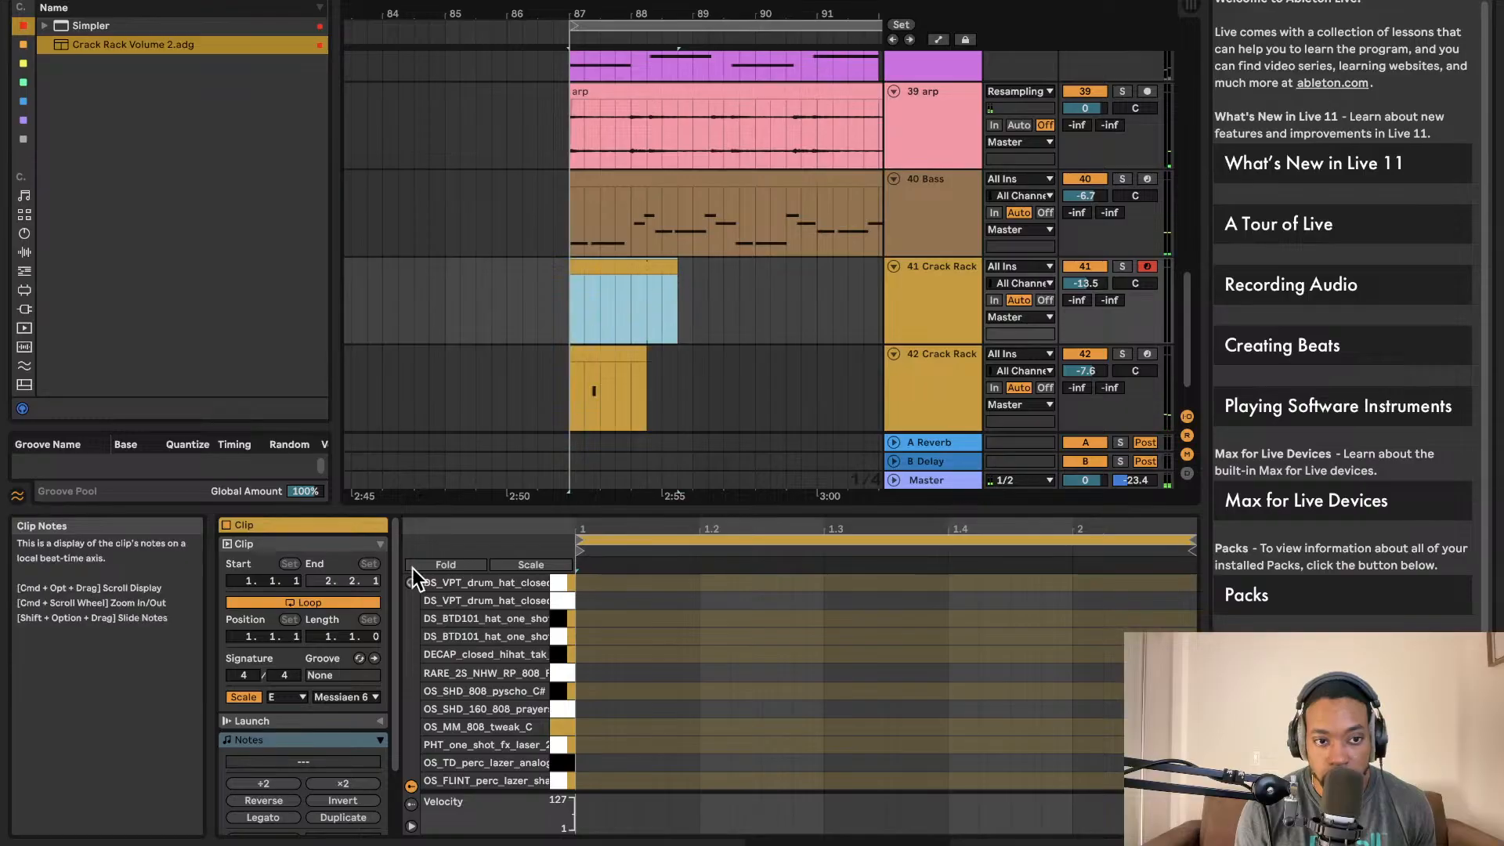
pyautogui.click(367, 604)
pyautogui.click(711, 293)
pyautogui.moveTo(644, 267); pyautogui.dragTo(682, 270)
pyautogui.press('space')
pyautogui.press('space')
pyautogui.press('space')
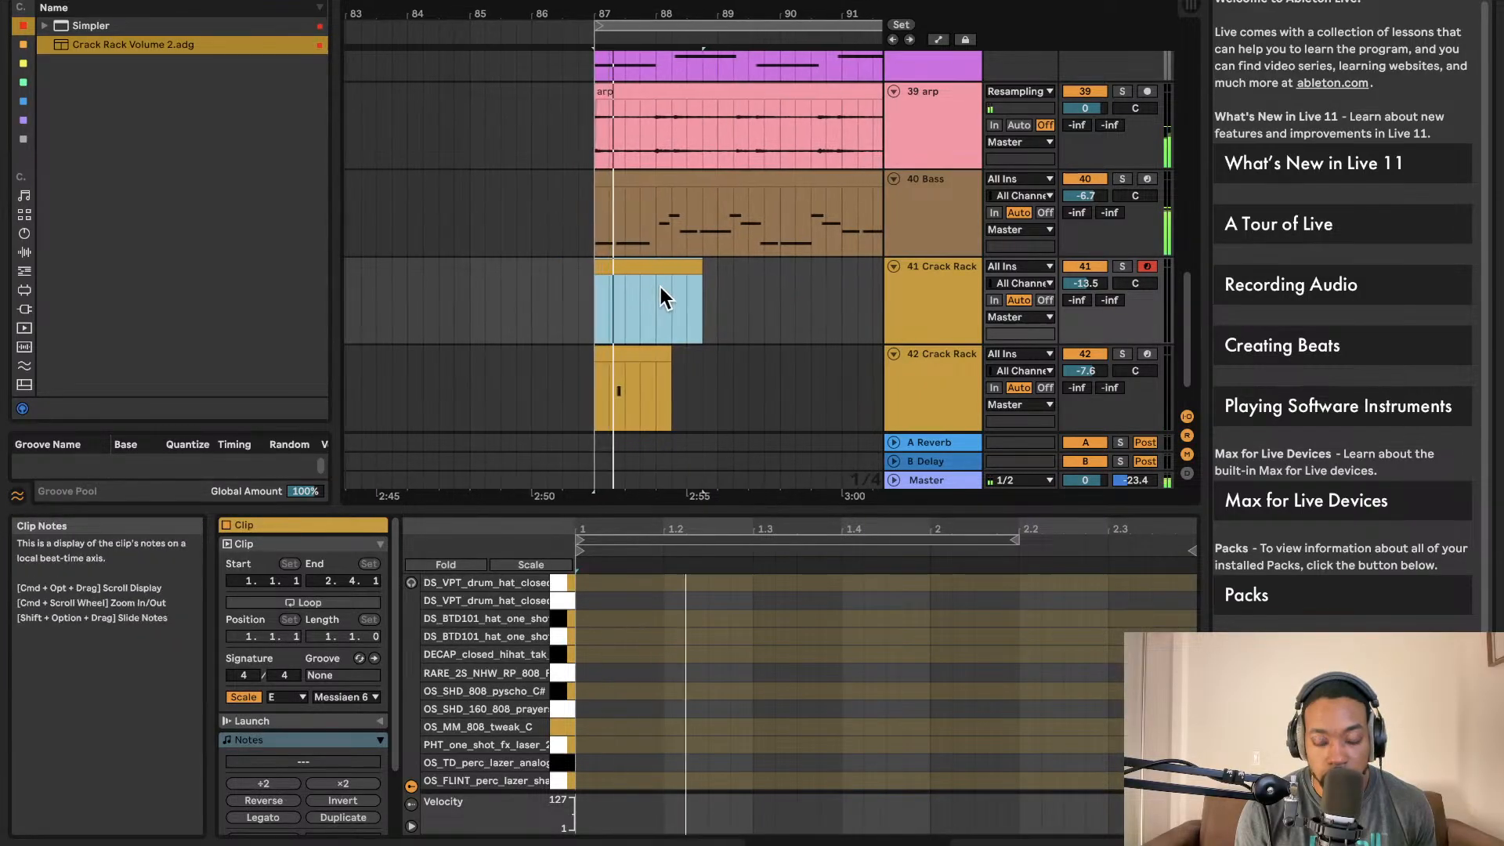
# - Enlarge the note editor and add an OS_TD_perc_deep_wood note on A5 at 1.2.3 in the track 41 clip
pyautogui.scroll(-5, 956, 611)
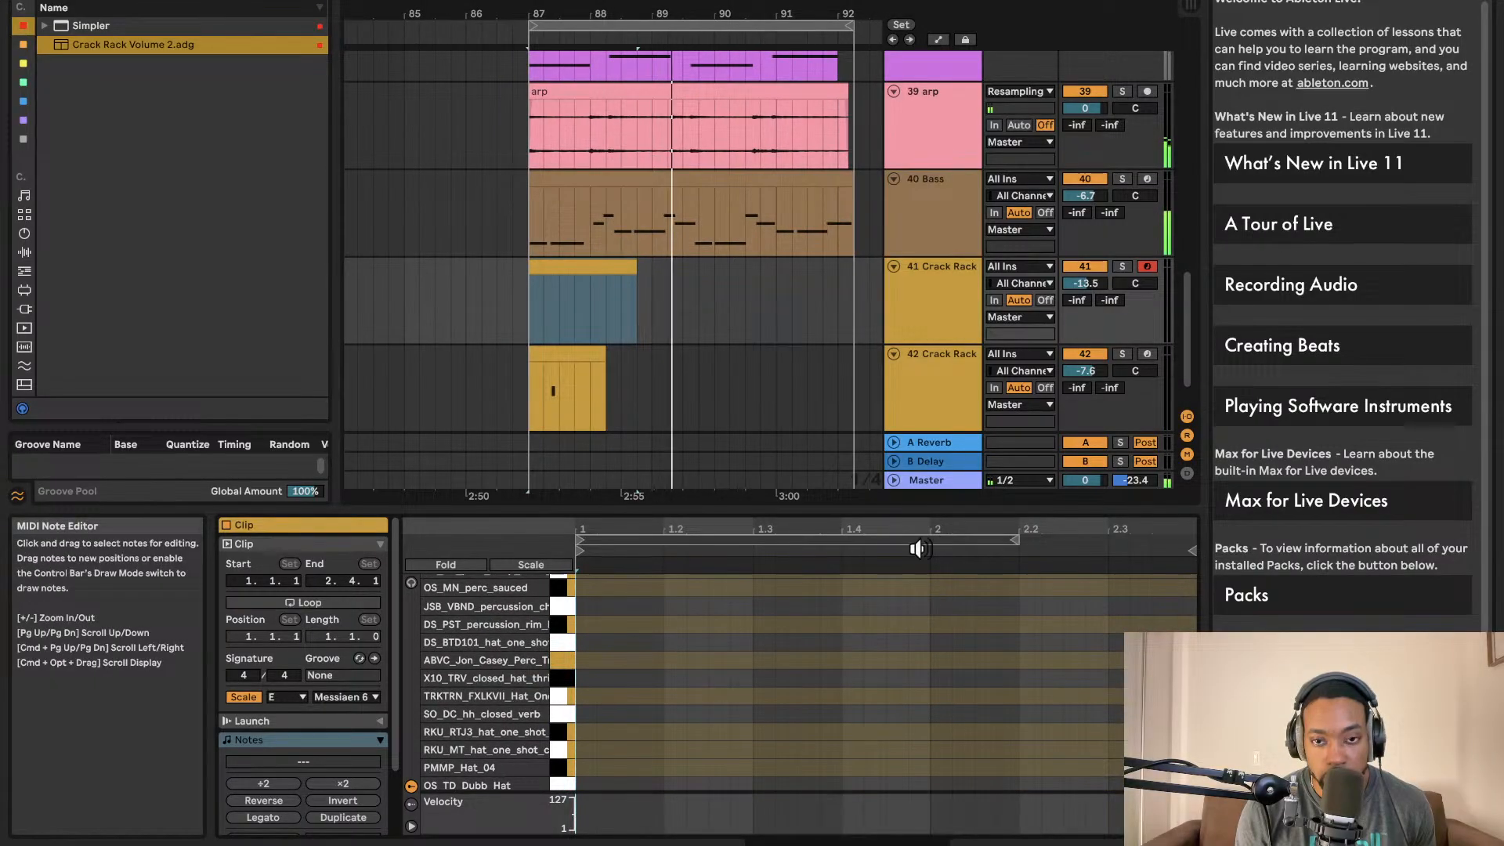
pyautogui.moveTo(930, 510); pyautogui.dragTo(901, 324)
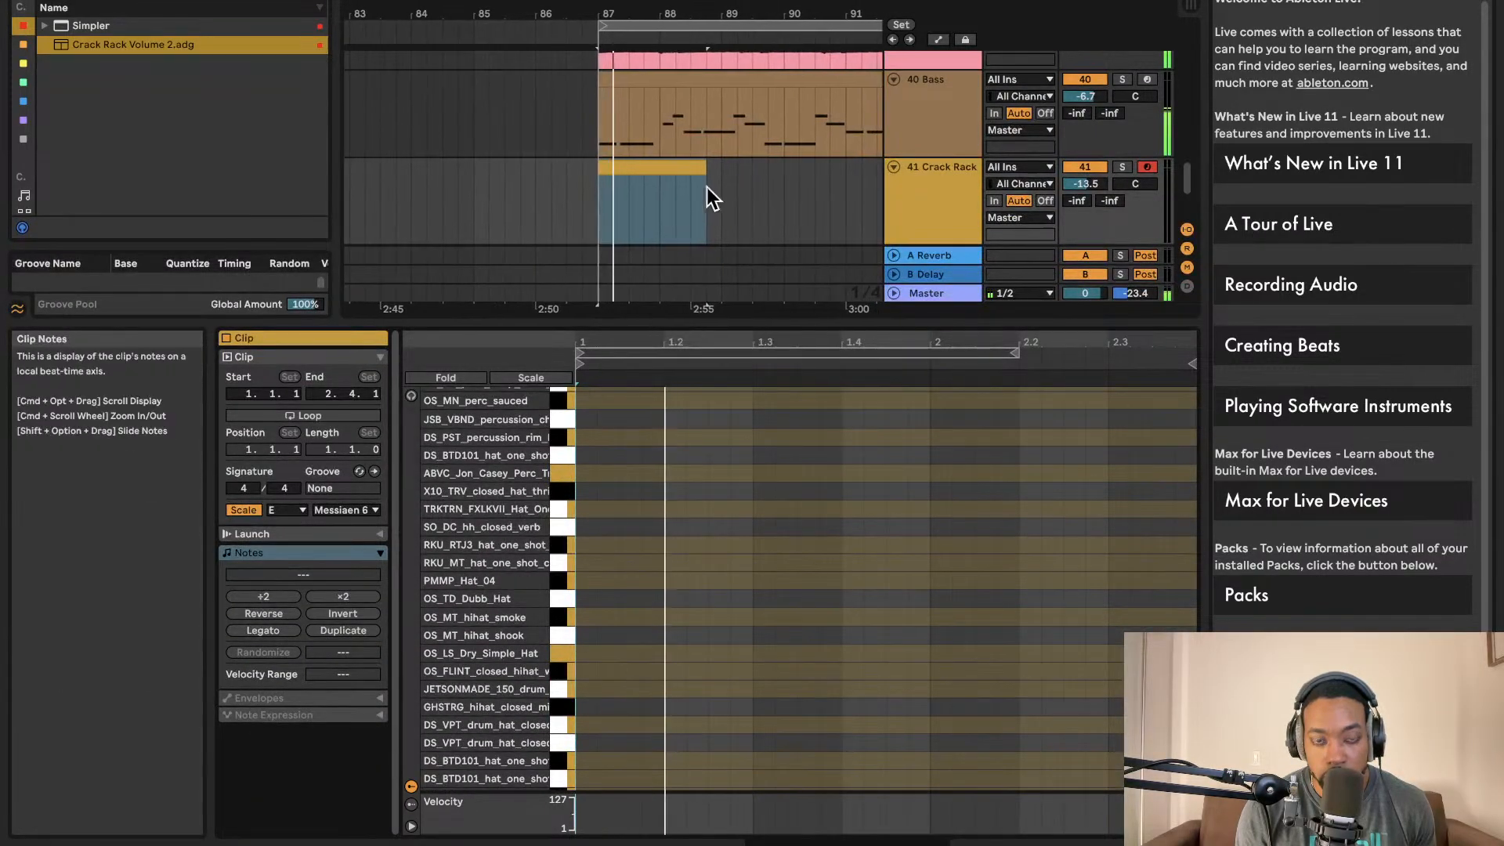
pyautogui.scroll(3, 775, 411)
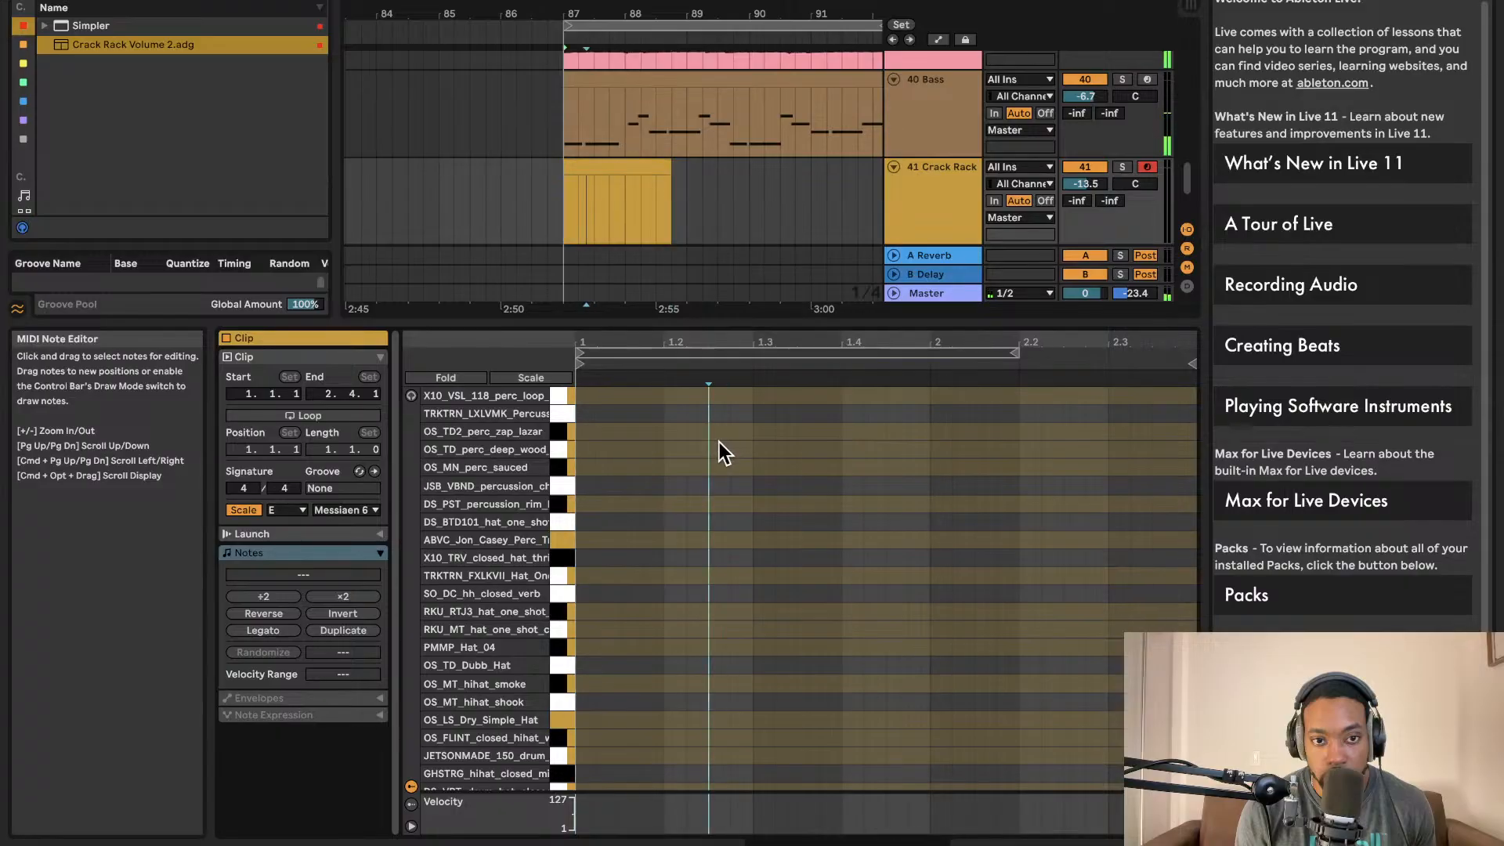
pyautogui.doubleClick(719, 448)
pyautogui.click(745, 430)
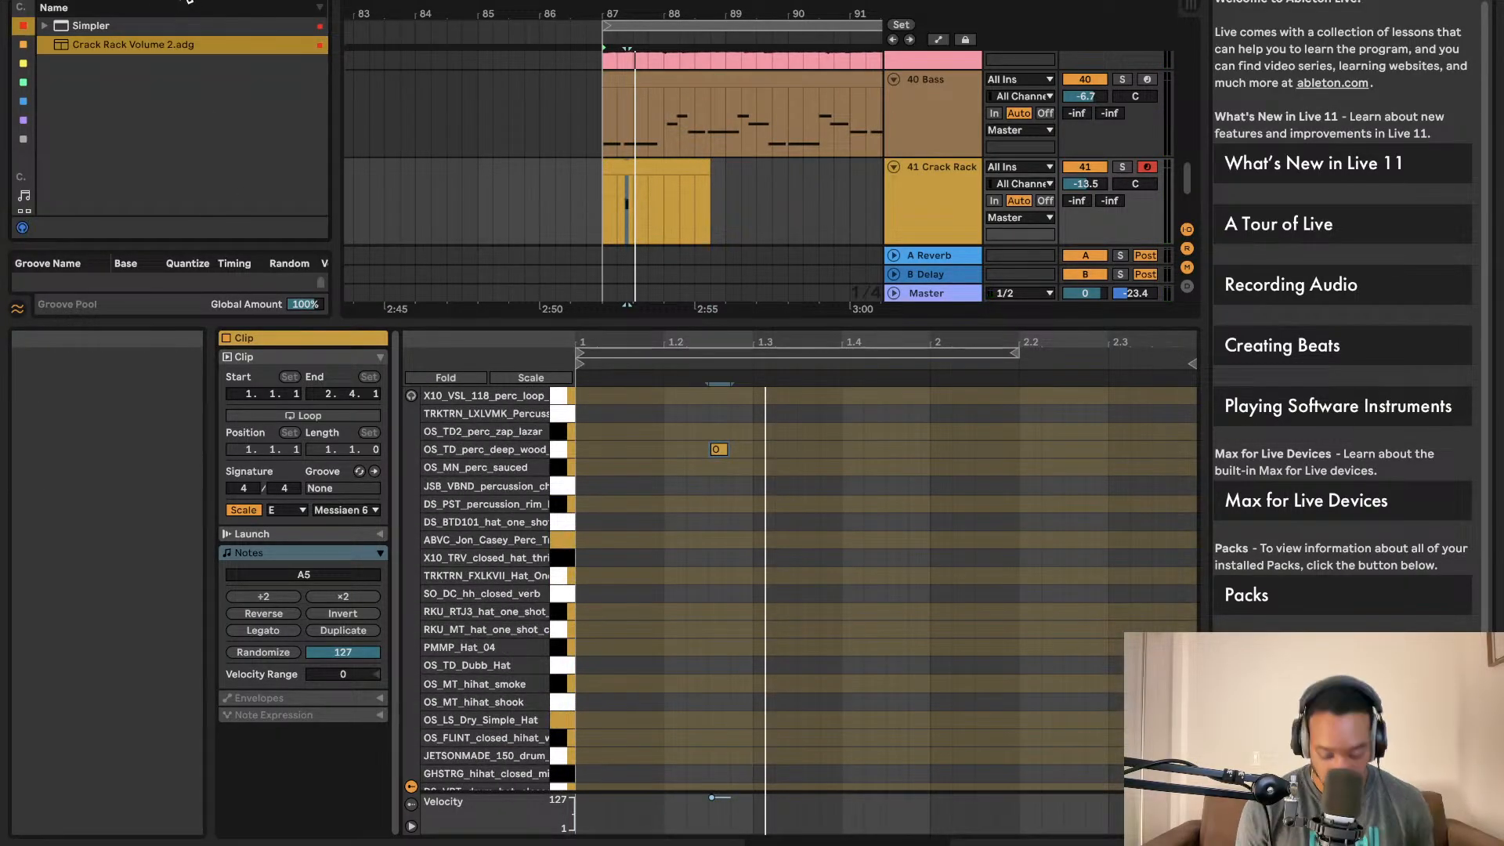
# - Look through the browser's color collections, drum racks and device categories for another drum sound
pyautogui.write('re')
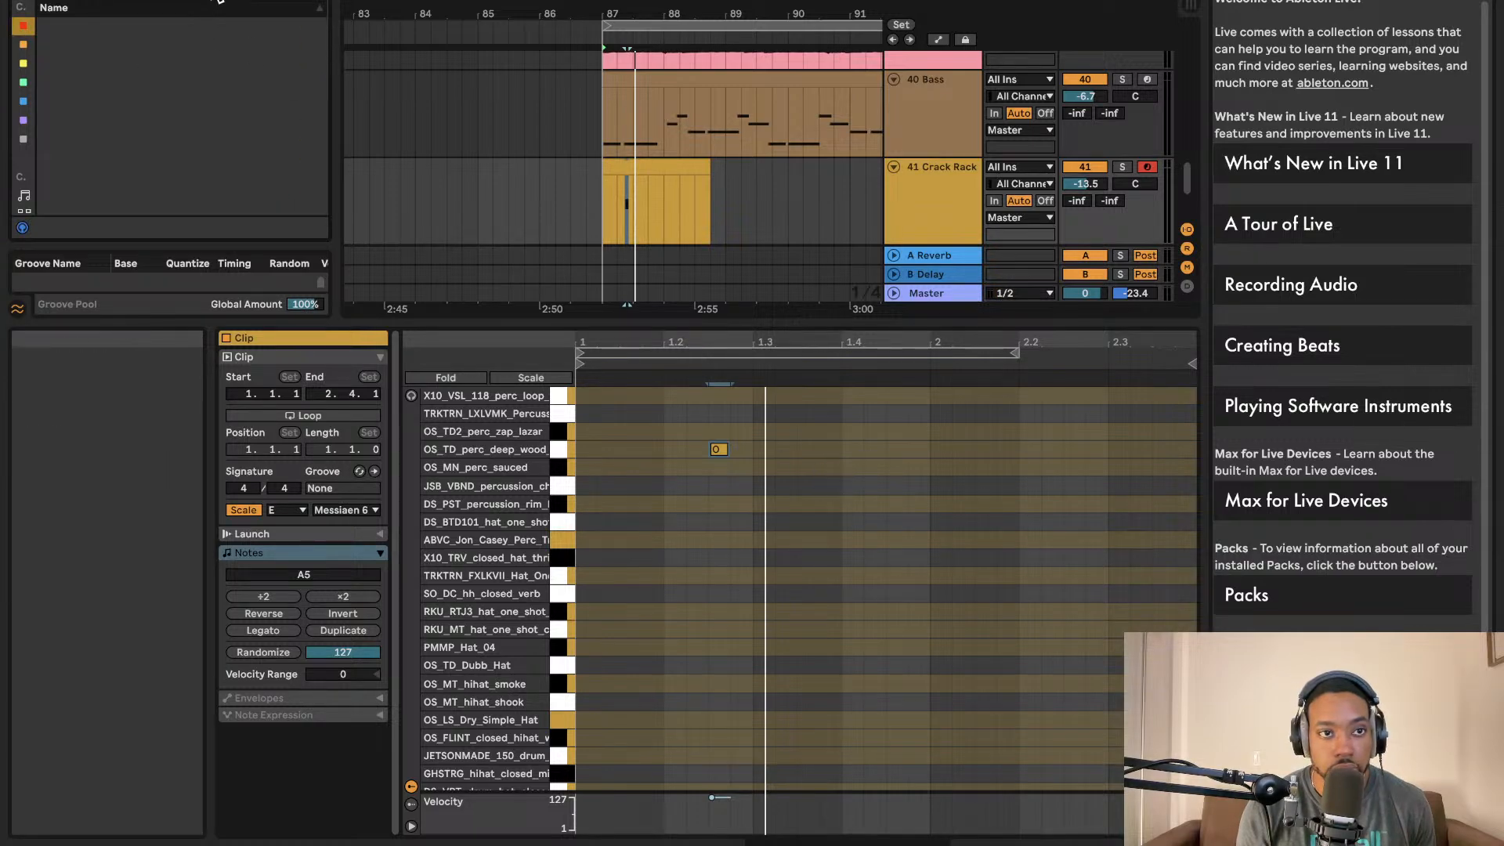
pyautogui.click(45, 102)
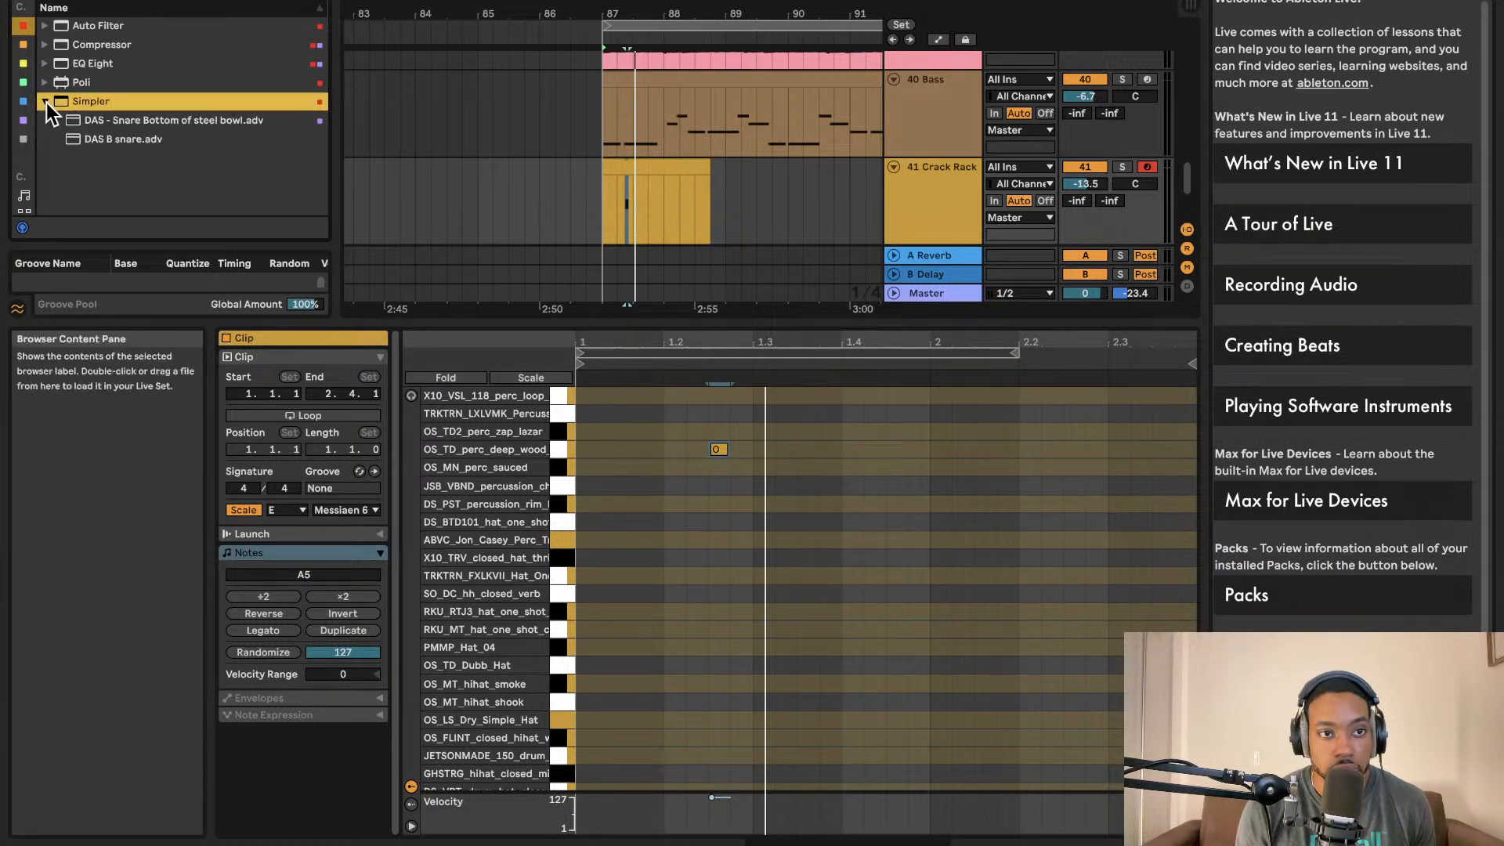
pyautogui.click(44, 28)
pyautogui.click(23, 81)
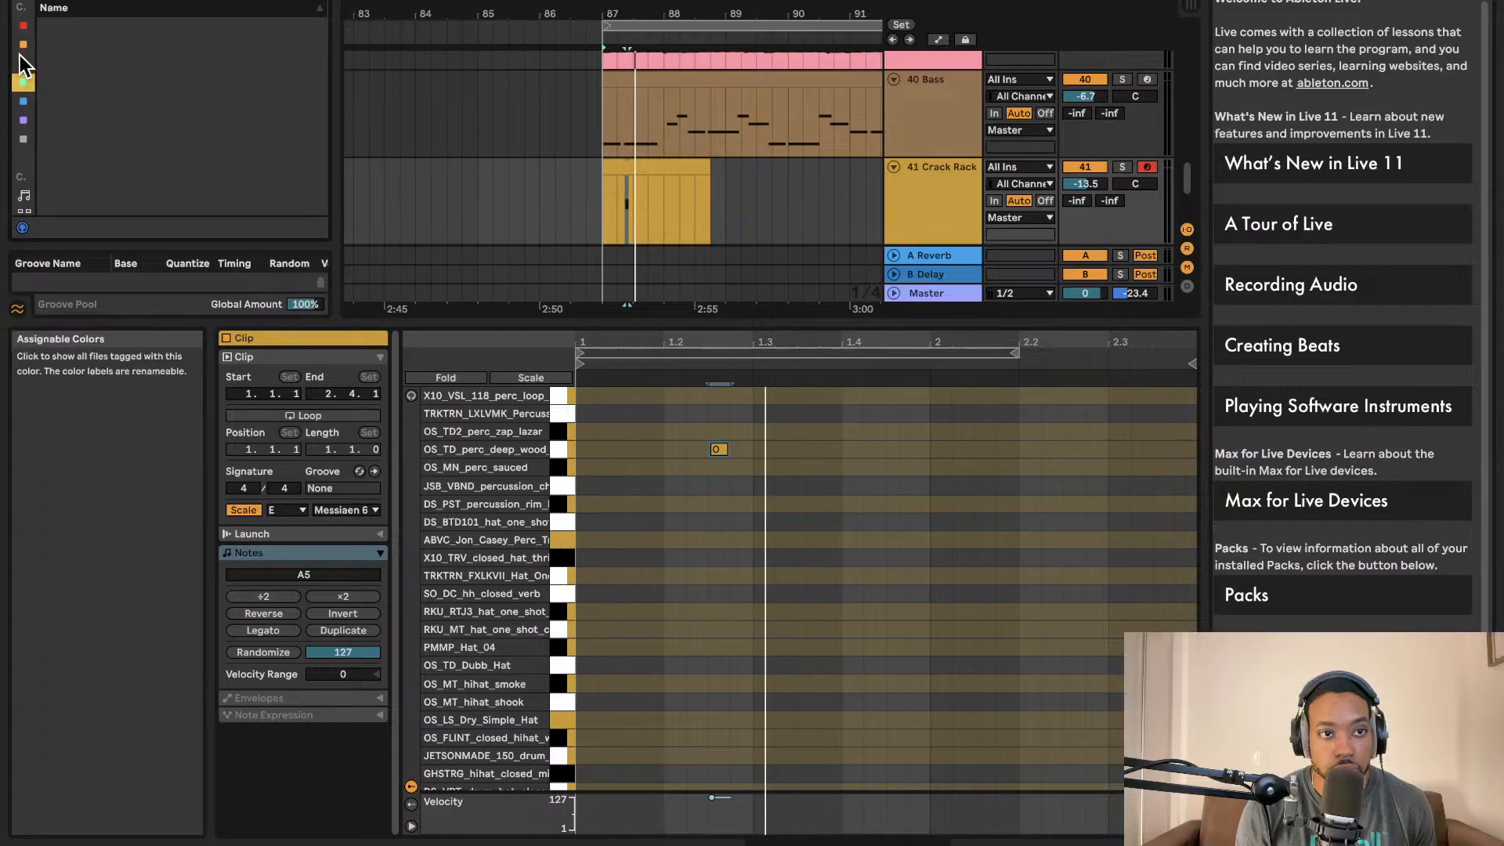
pyautogui.click(26, 179)
pyautogui.click(24, 154)
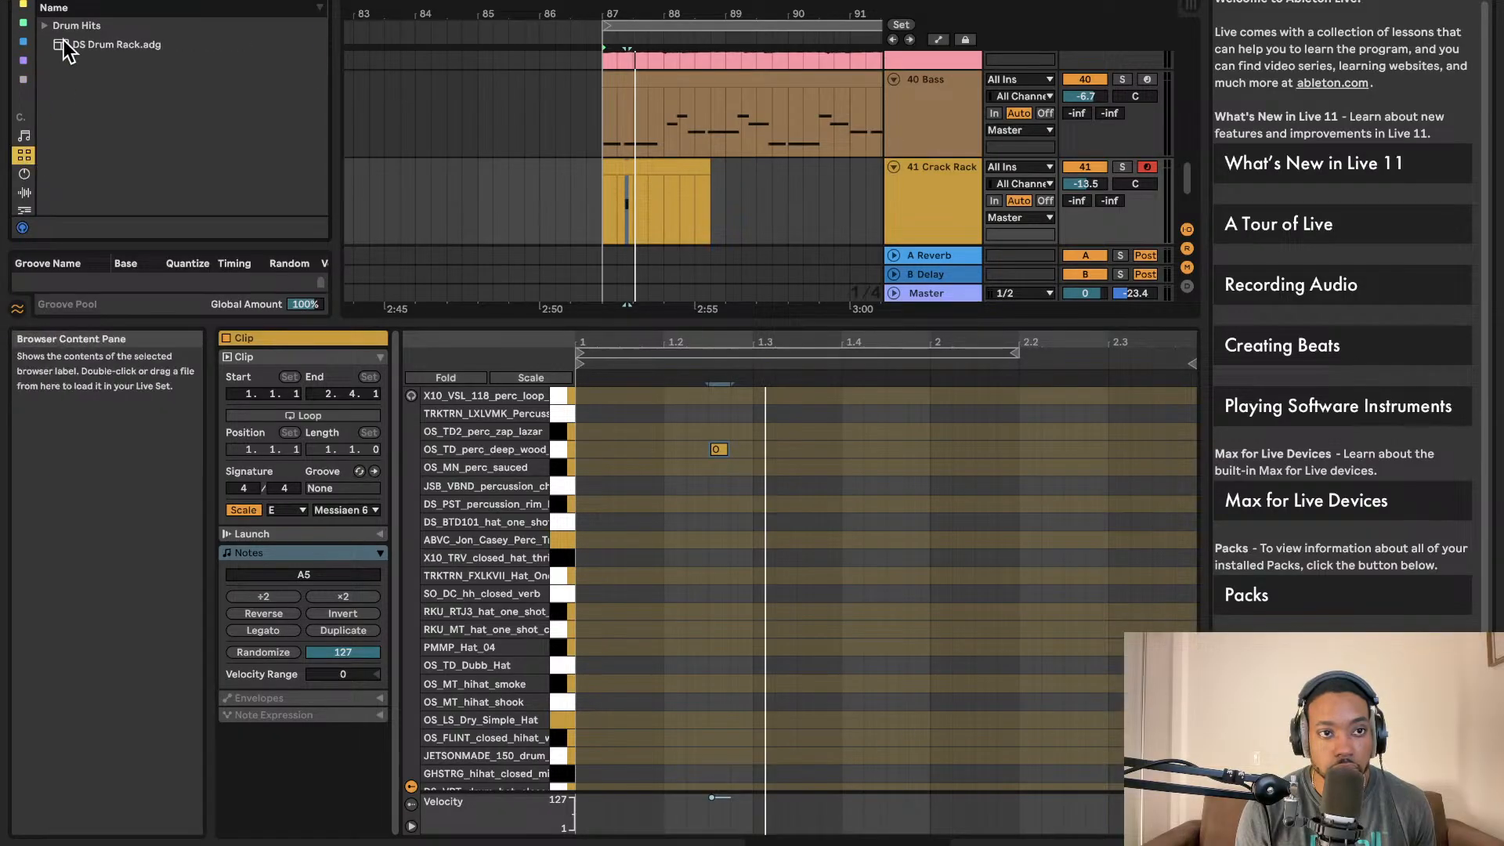
pyautogui.click(83, 45)
pyautogui.scroll(-2, 28, 141)
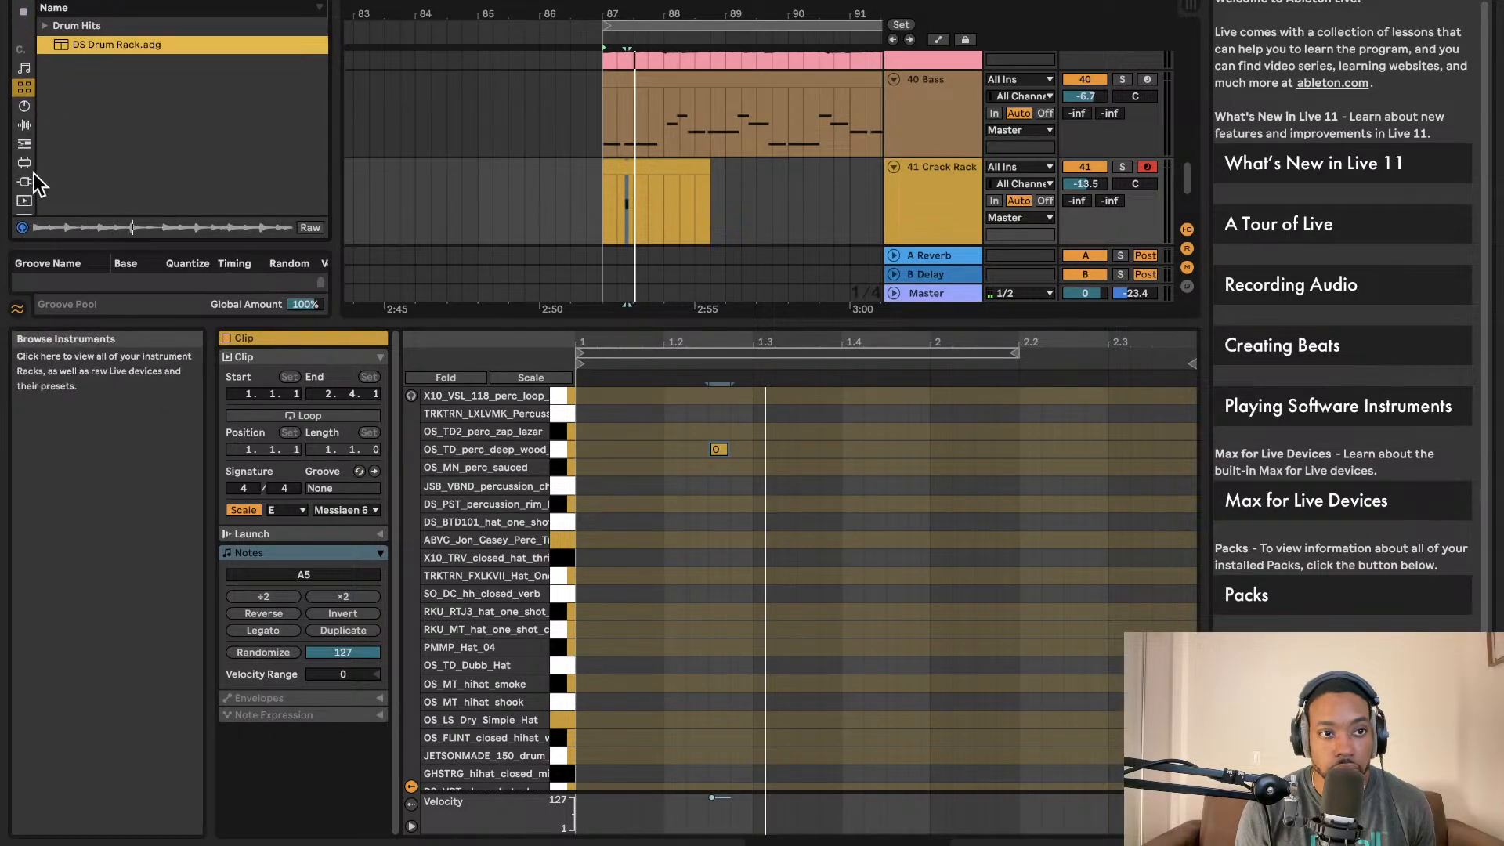
pyautogui.click(24, 125)
pyautogui.scroll(-5, 27, 161)
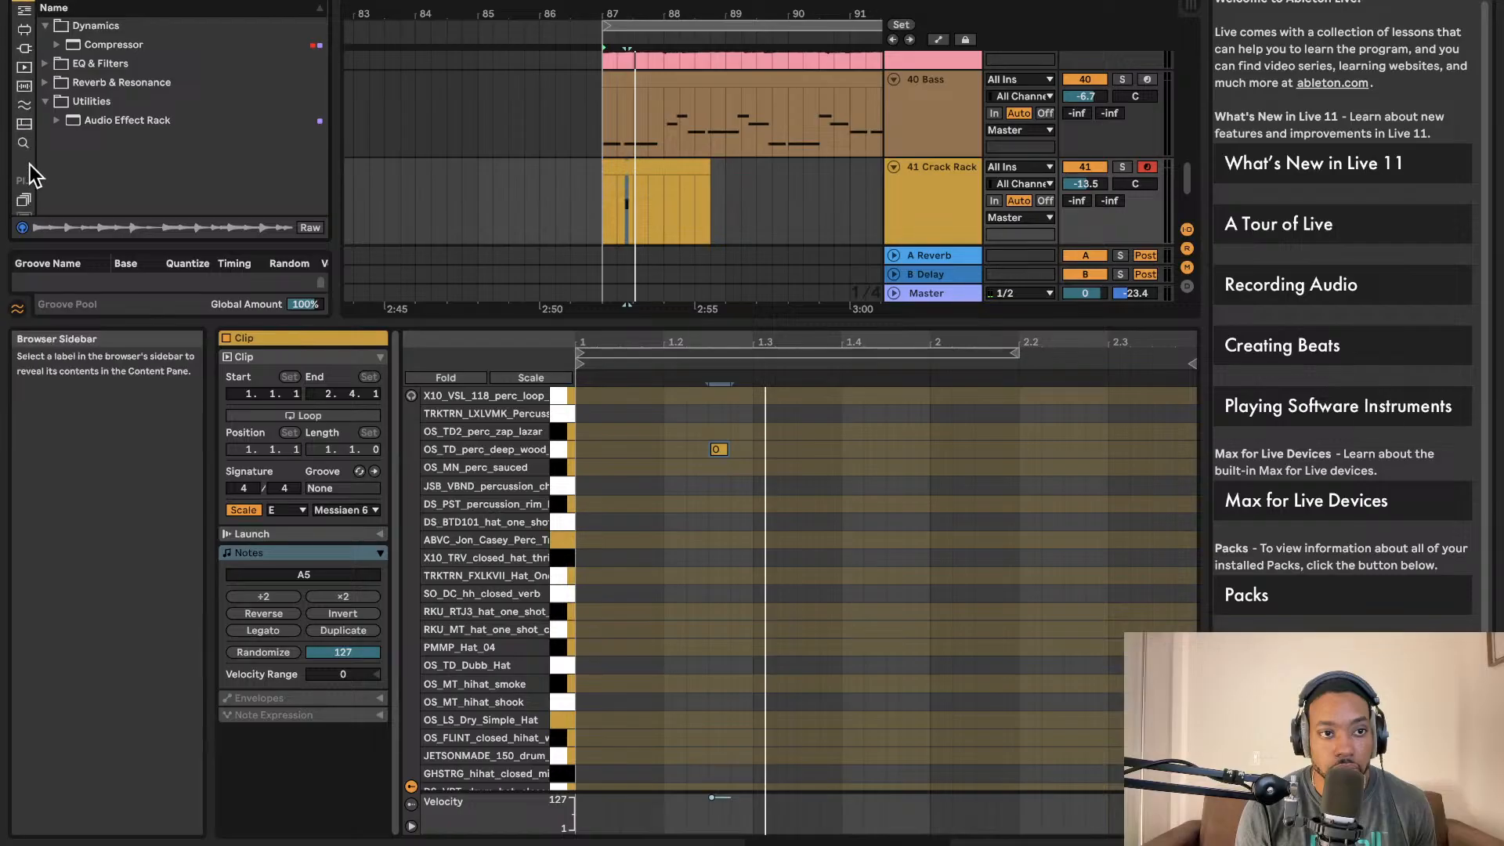
# - Open the sample folder of one-shot WAV files in the browser and search it for "snare"
pyautogui.click(24, 163)
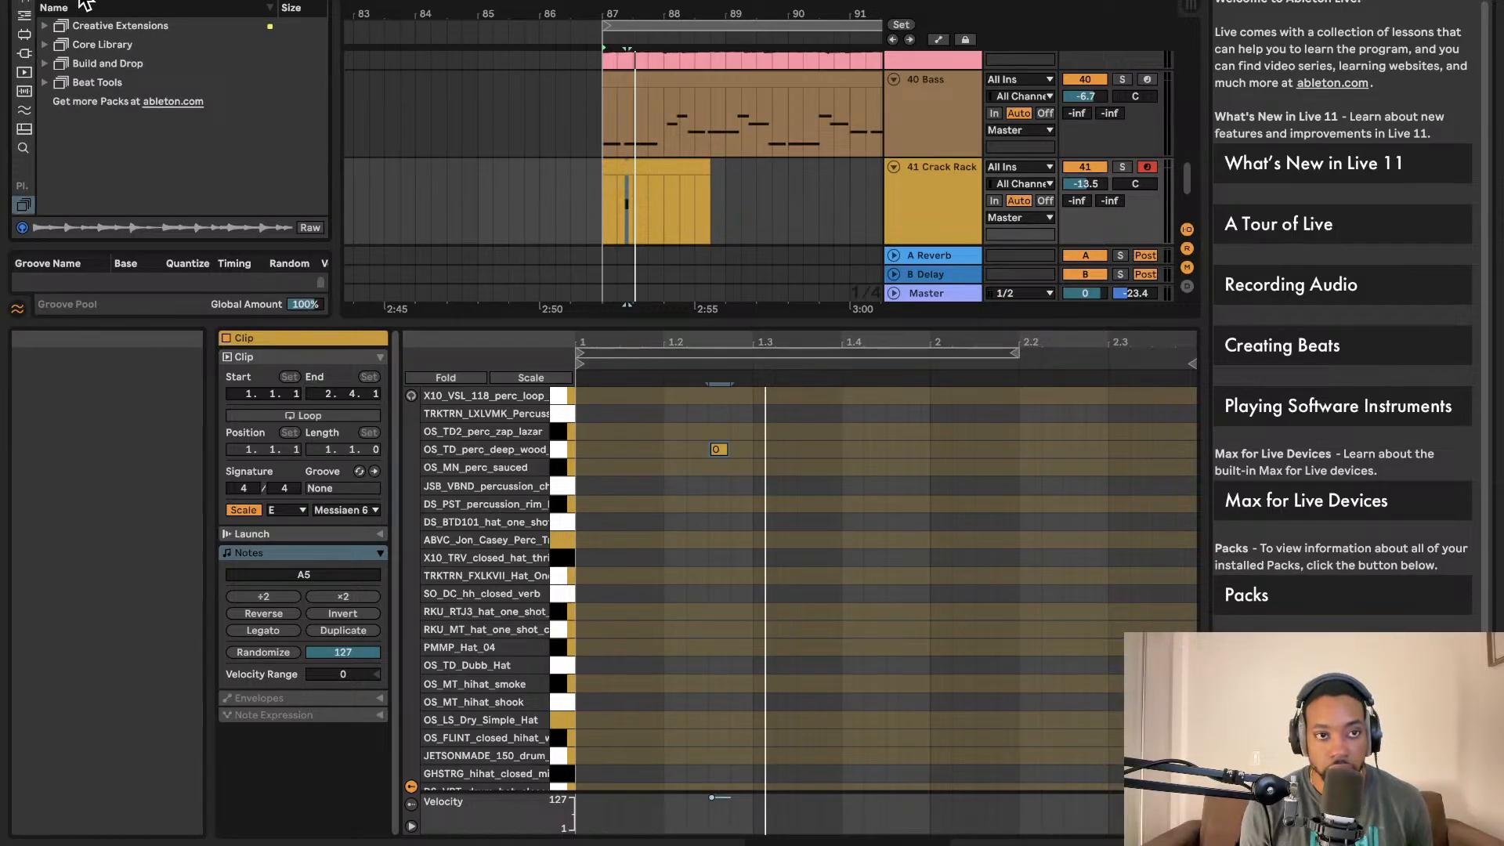
pyautogui.click(45, 139)
pyautogui.click(25, 138)
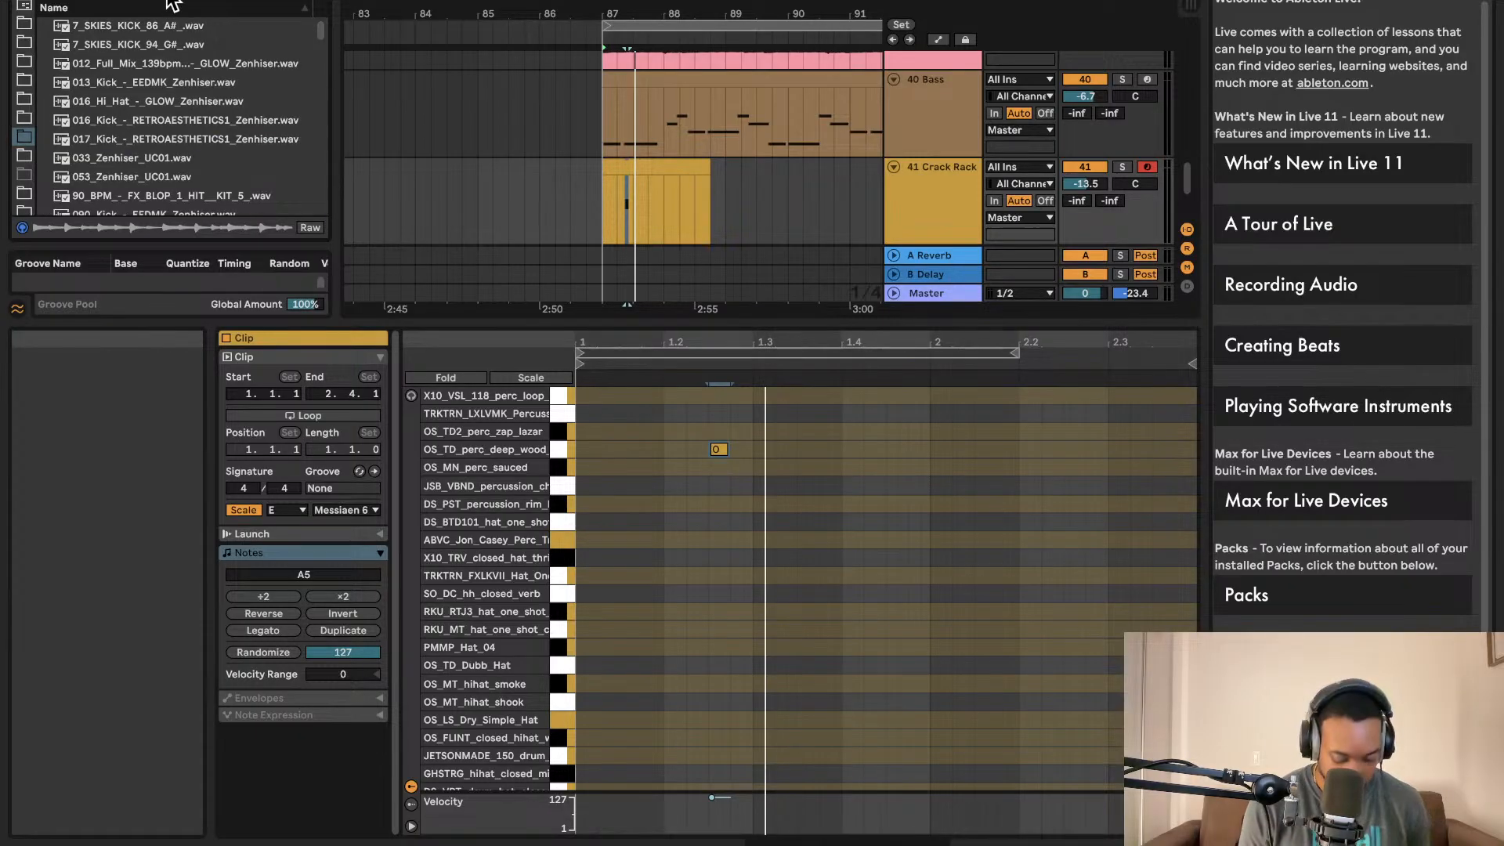
pyautogui.write('snare')
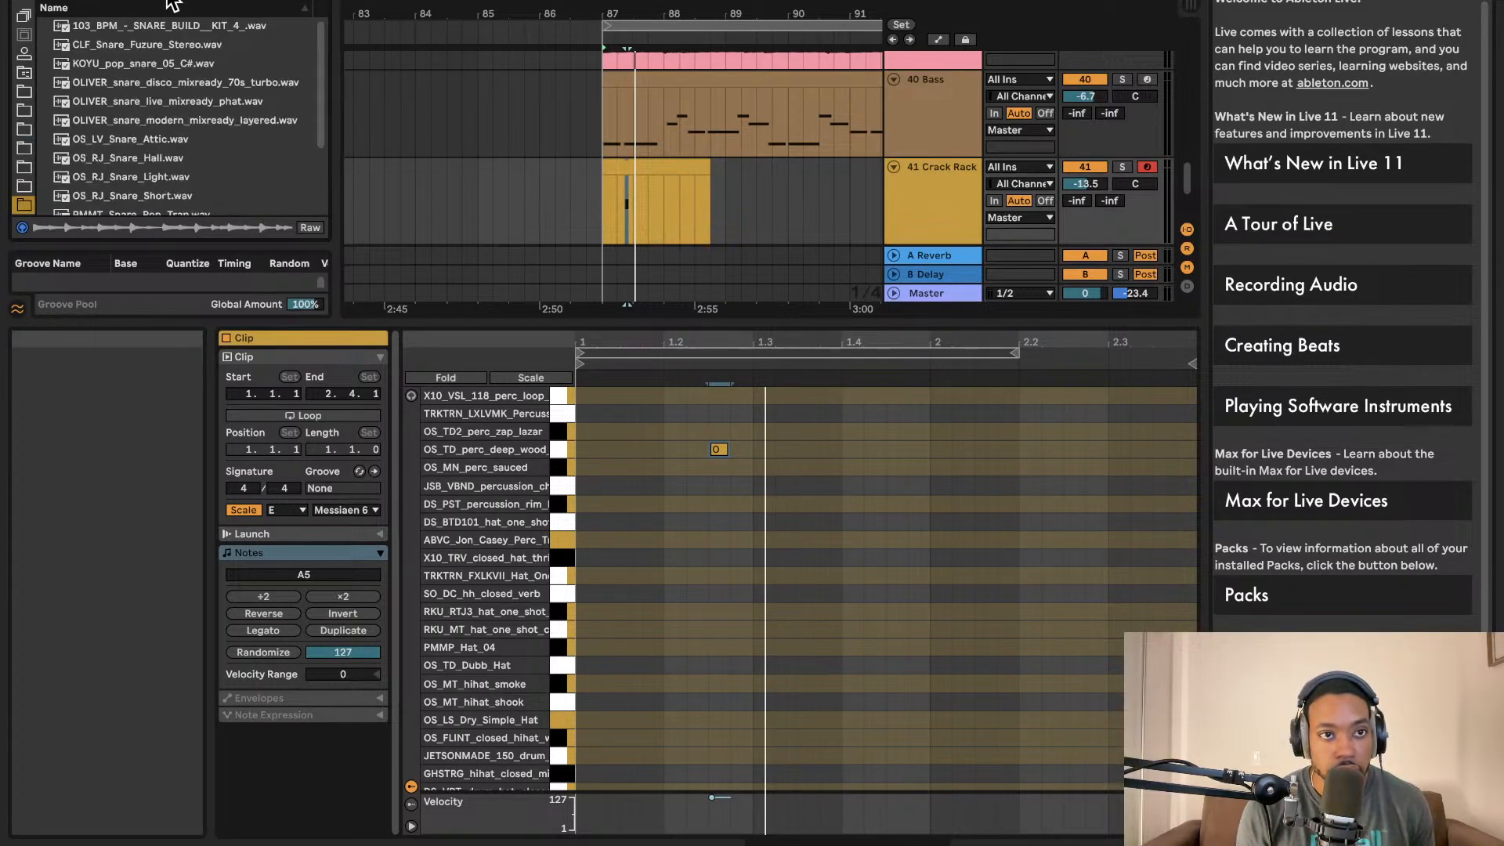
# - Audition the snare samples, including KOYU_pop_snare_05_C#, OLIVER_snare_disco_mixready_70s_turbo and OLIVER_snare_live_mixready_phat
pyautogui.click(228, 85)
pyautogui.click(198, 51)
pyautogui.click(180, 85)
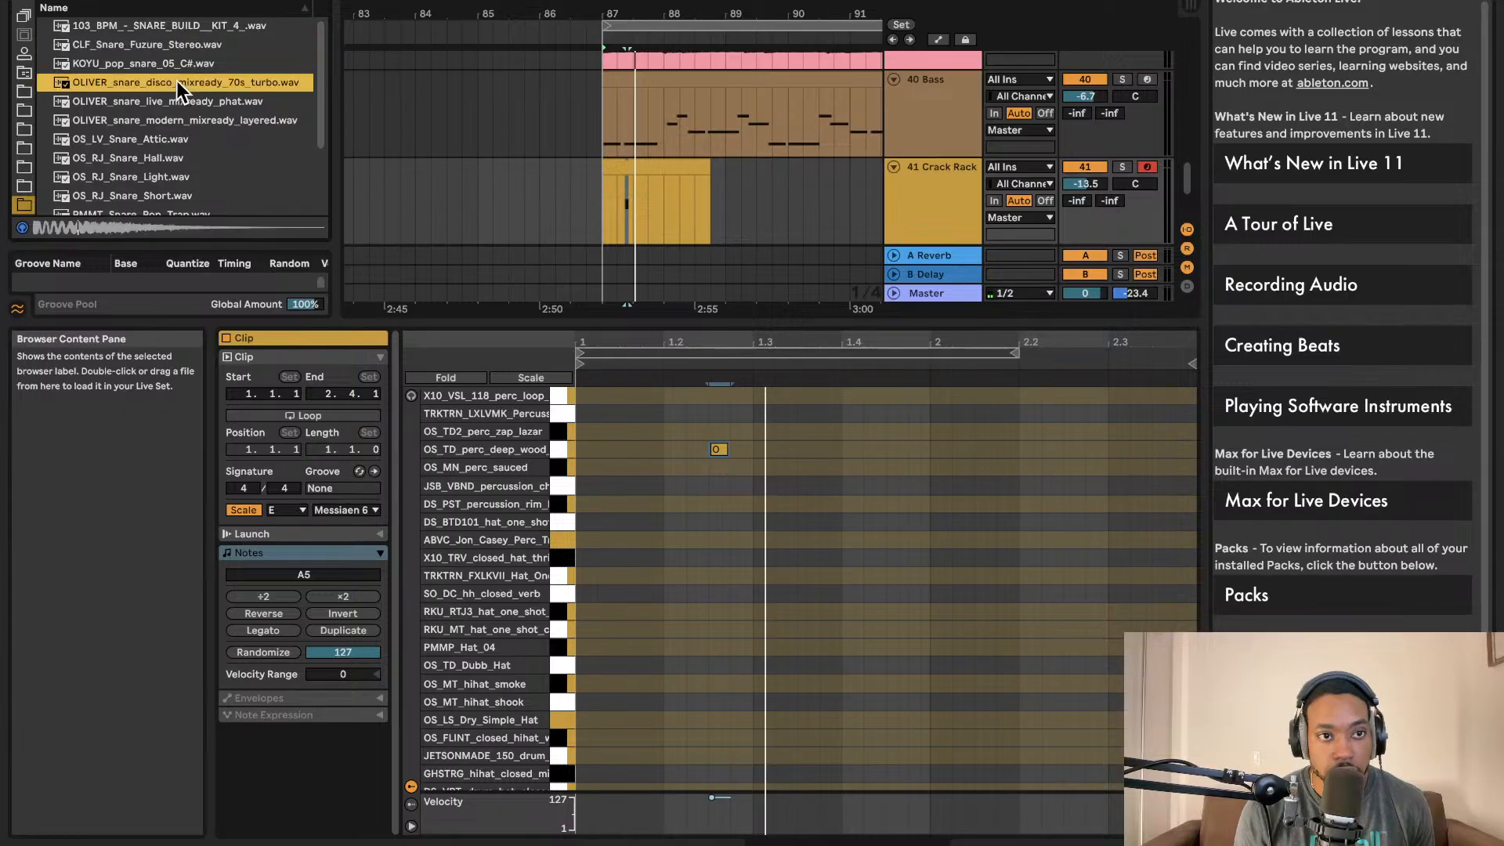
pyautogui.click(179, 65)
pyautogui.click(162, 82)
pyautogui.click(148, 26)
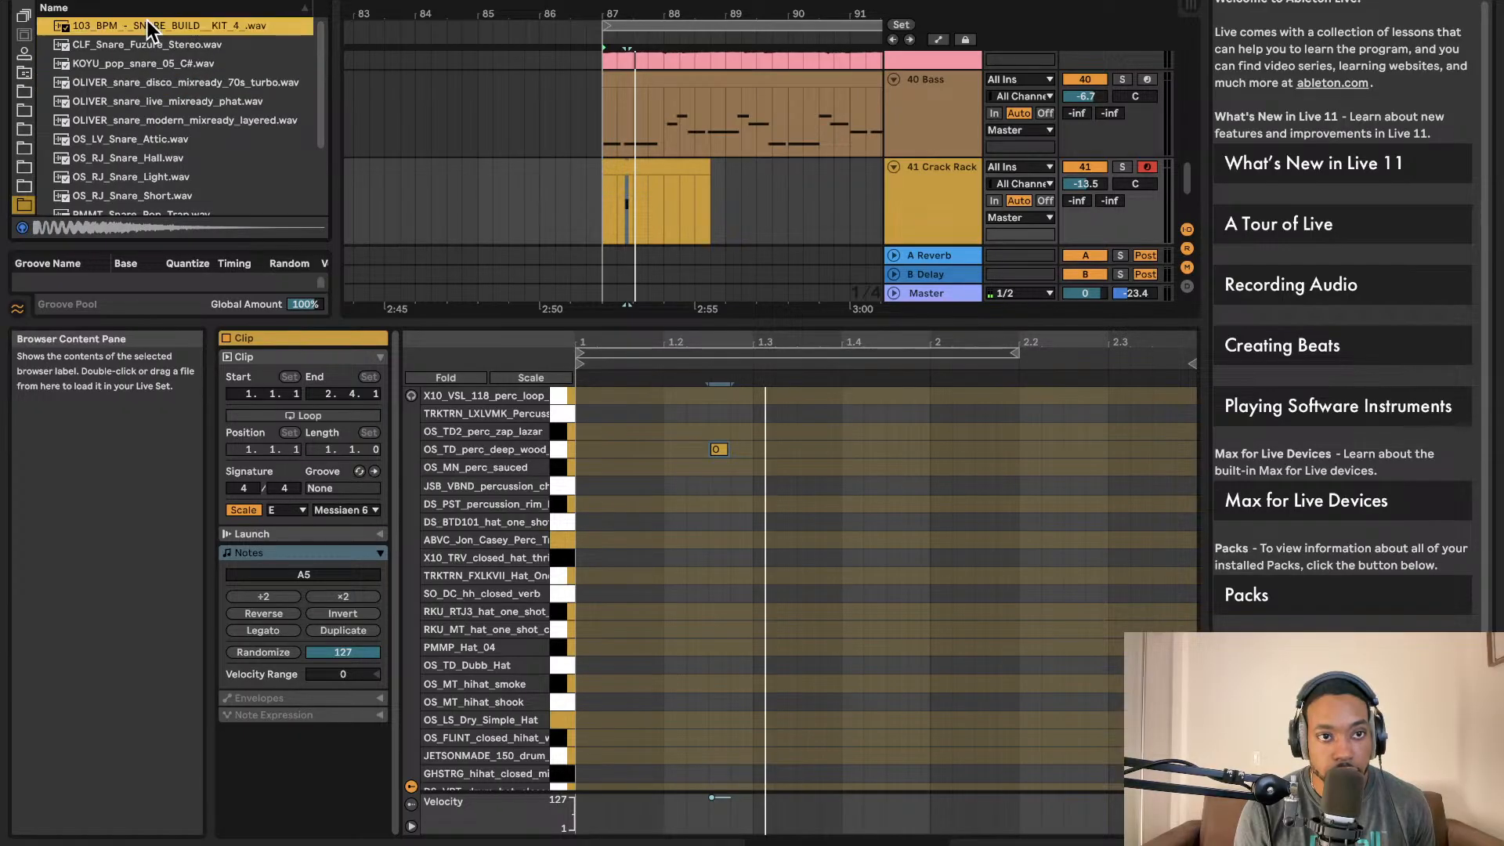
pyautogui.click(151, 83)
pyautogui.click(145, 103)
# - Try OLIVER_snare_live_mixready_phat.wav as a clip on Crack Rack track 41, play it back and remove it
pyautogui.moveTo(145, 103); pyautogui.dragTo(638, 214)
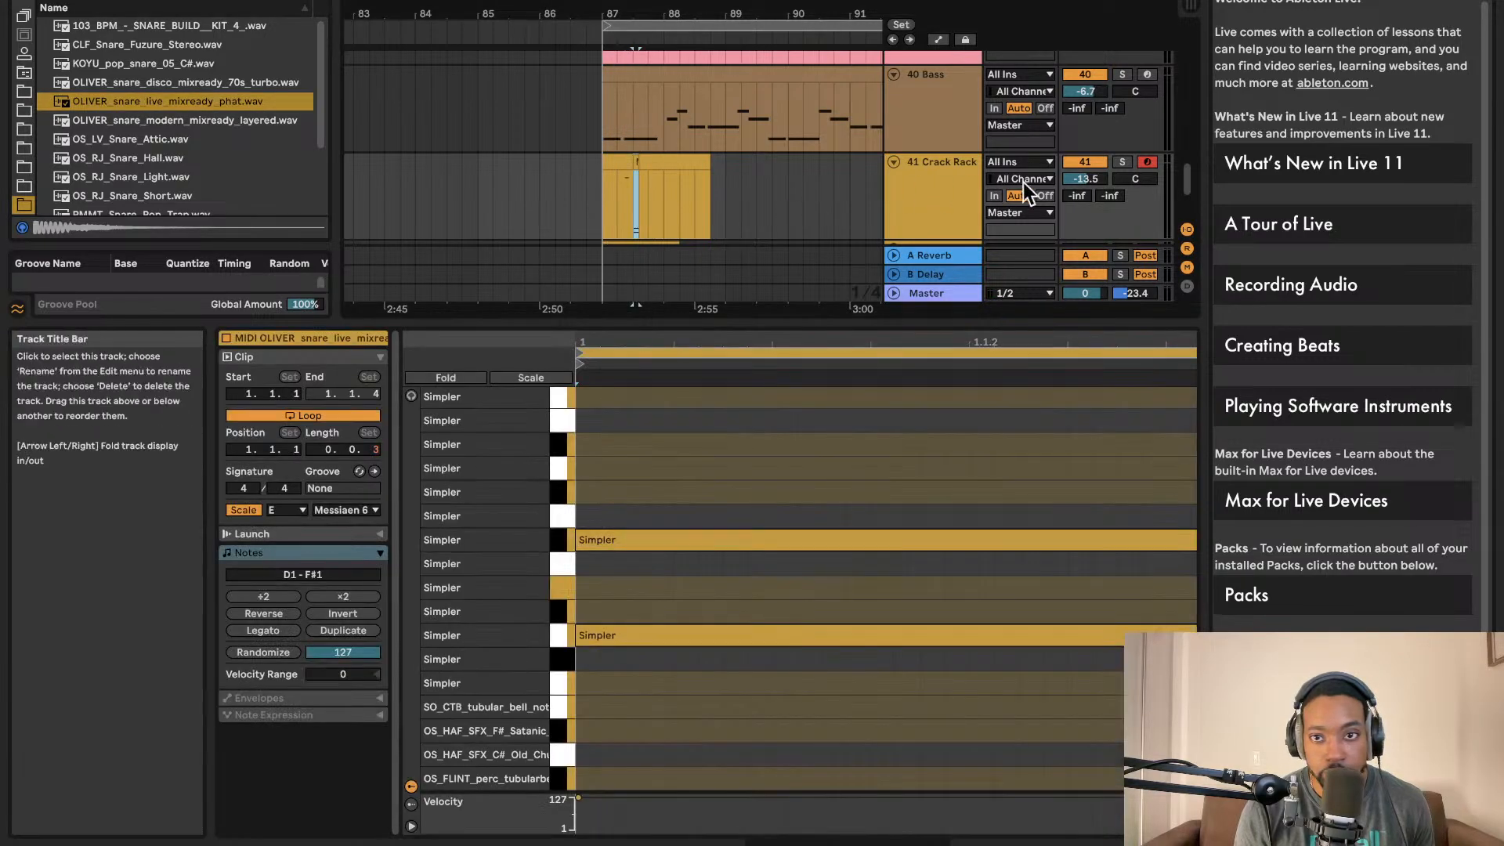
pyautogui.press('space')
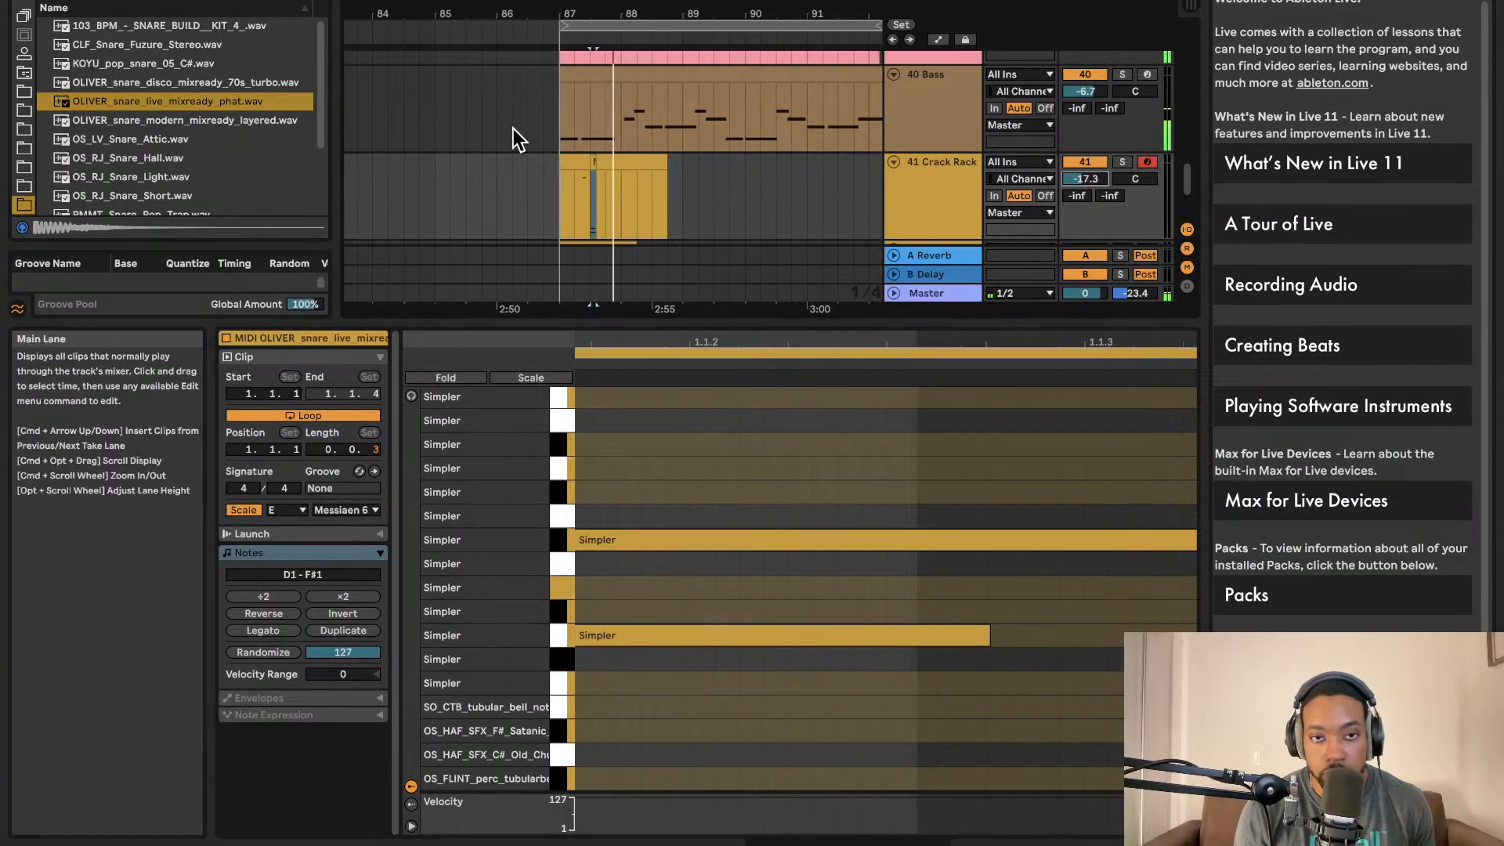
pyautogui.press('space')
pyautogui.moveTo(694, 161); pyautogui.dragTo(495, 179)
pyautogui.press('Delete')
# - Place OLIVER_snare_live_mixready_phat.wav at beat 87.2 on a new audio track below Crack Rack track 42 and lower that track to -18.7 dB
pyautogui.click(185, 96)
pyautogui.moveTo(185, 92); pyautogui.dragTo(755, 177)
pyautogui.moveTo(537, 265); pyautogui.dragTo(540, 207)
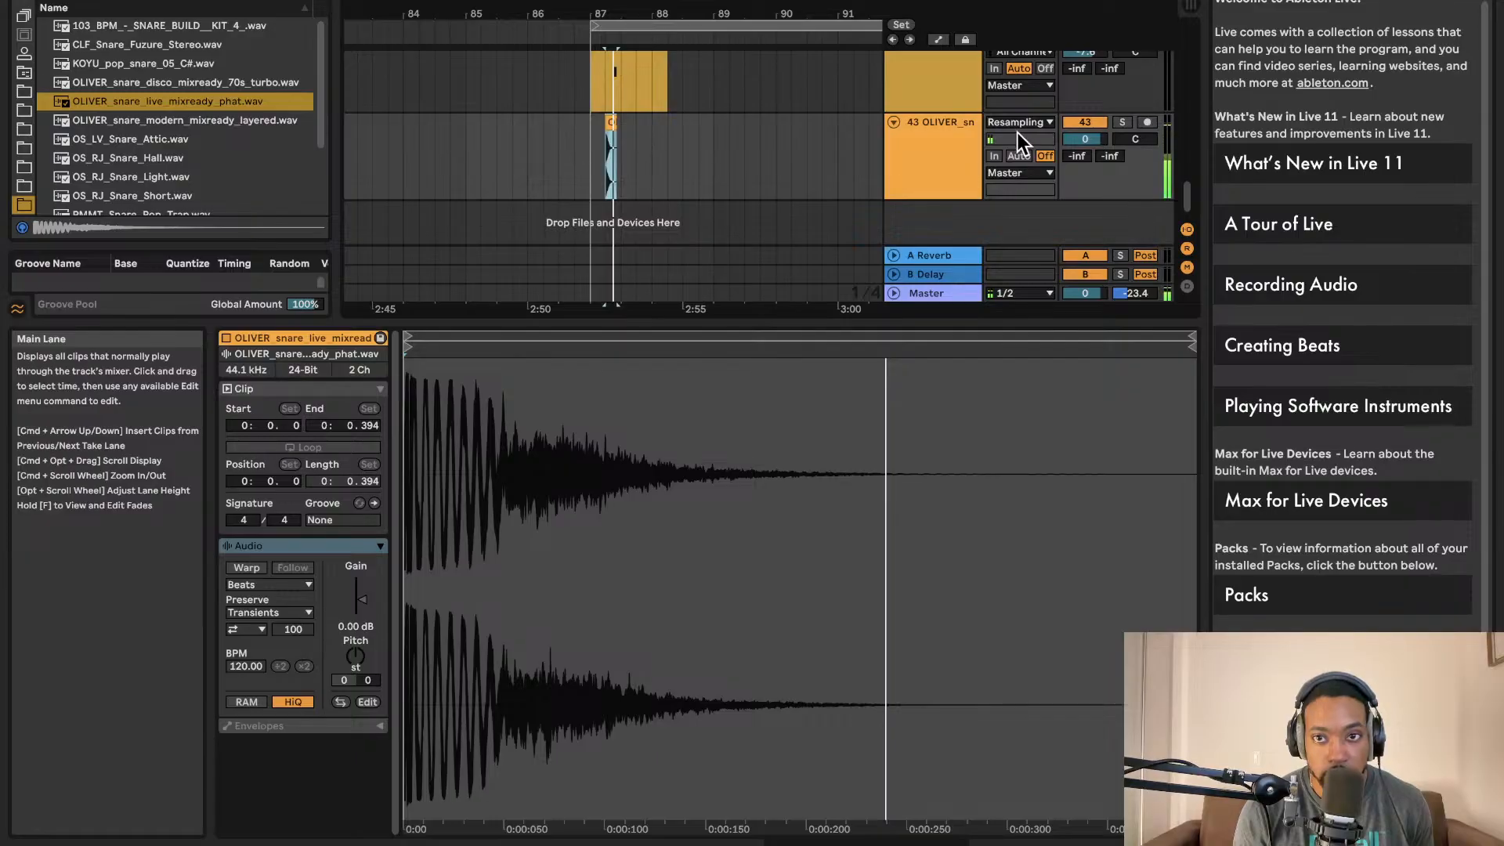
pyautogui.moveTo(1085, 139); pyautogui.dragTo(1085, 142)
pyautogui.click(589, 158)
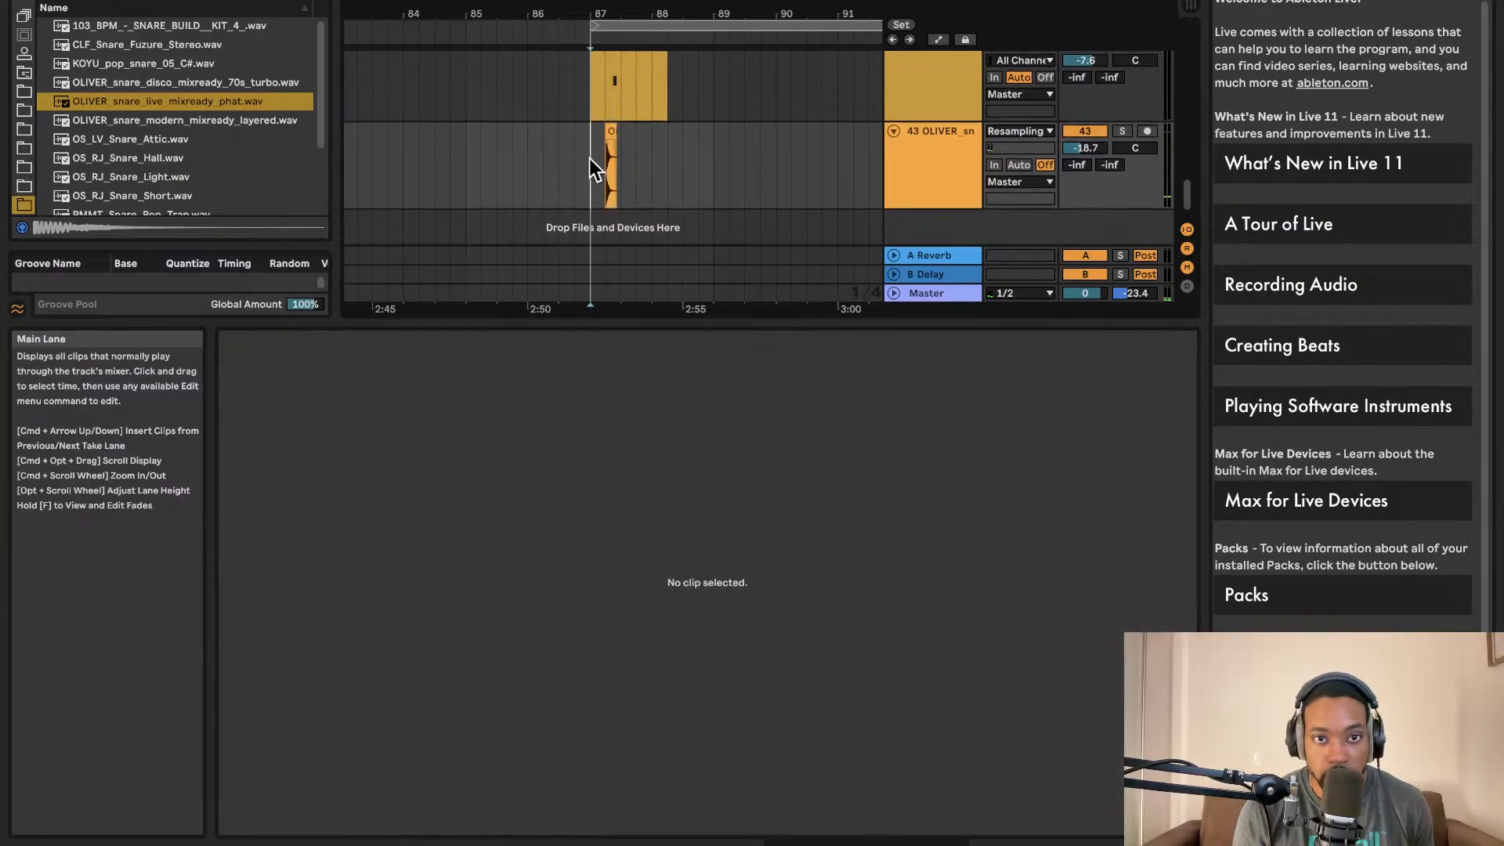
# - Try the snare clip at beat 87.3 and play it against the loop
pyautogui.scroll(5, 614, 134)
pyautogui.hscroll(-2, 607, 135)
pyautogui.moveTo(637, 132); pyautogui.dragTo(704, 130)
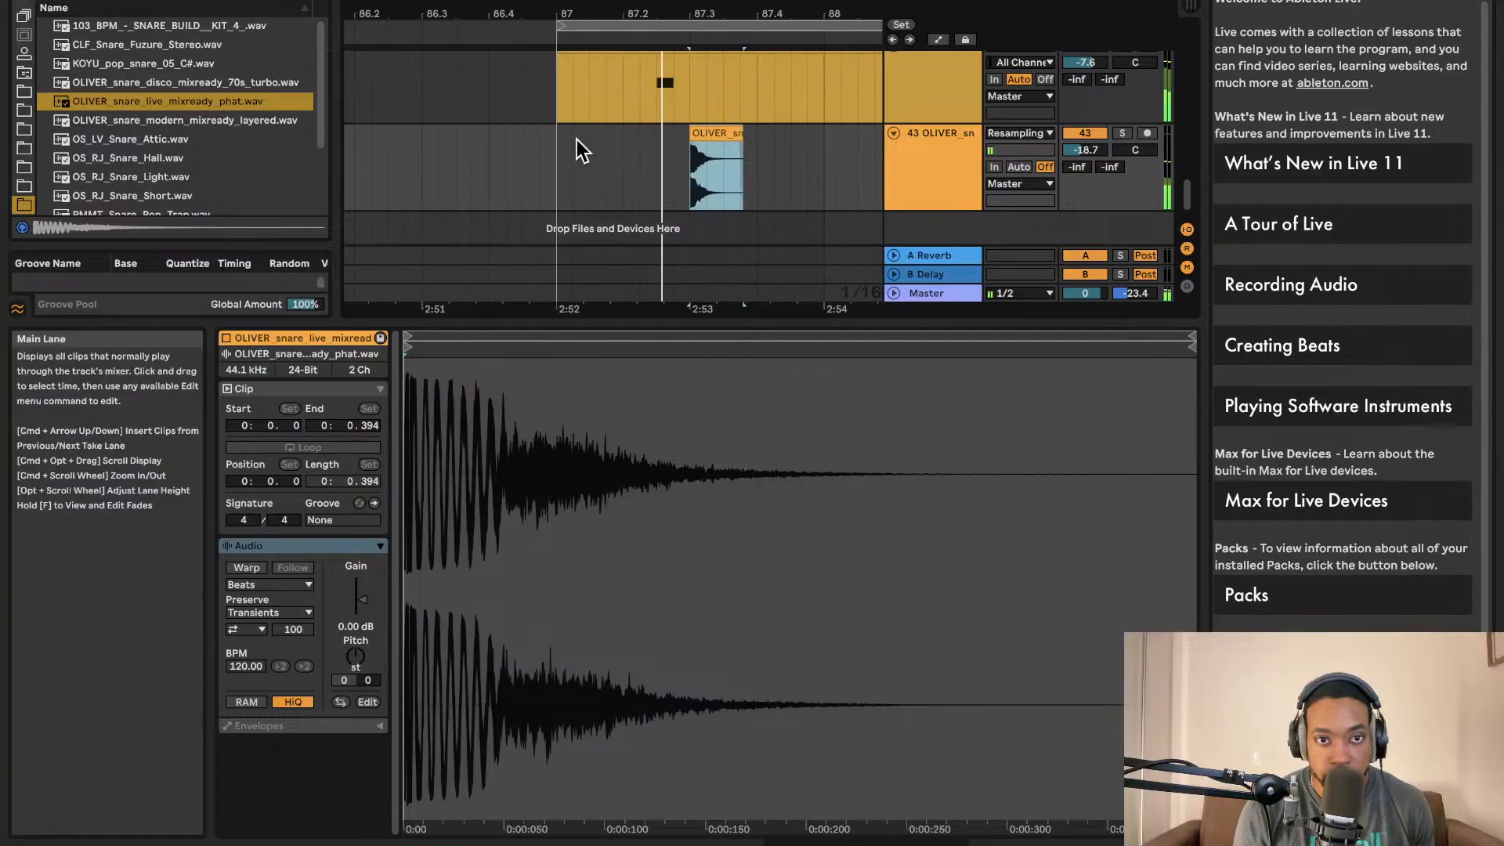
pyautogui.scroll(2, 1108, 94)
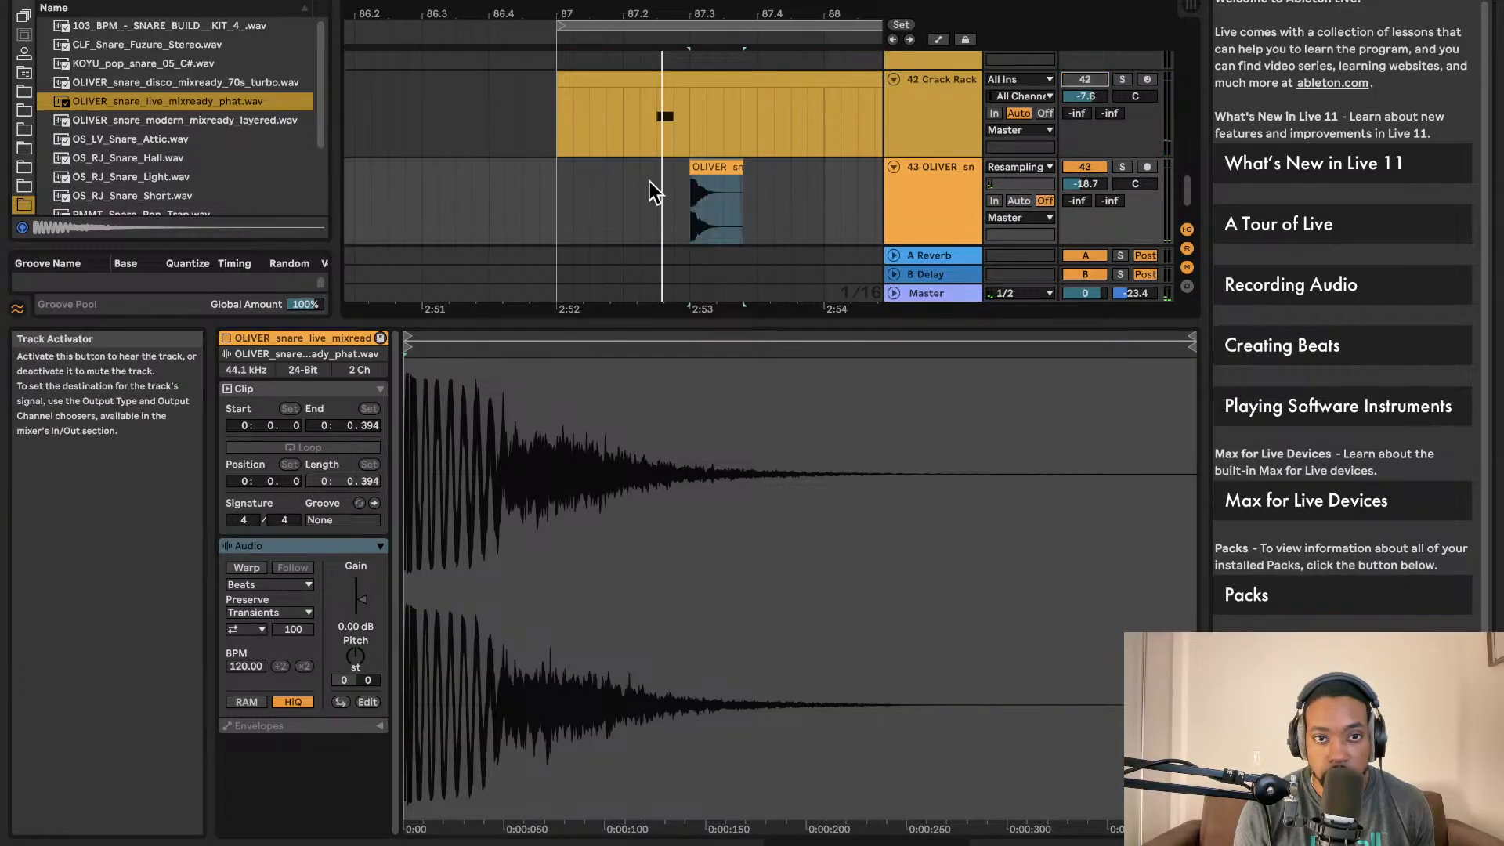
# - Move the snare clip to 87.2.3, in line with the hat note on track 42, and play the loop
pyautogui.click(613, 210)
pyautogui.moveTo(697, 177); pyautogui.dragTo(638, 170)
pyautogui.click(522, 181)
pyautogui.press('space')
pyautogui.hscroll(-2, 576, 182)
pyautogui.hscroll(2, 605, 186)
# - Try the snare clip a sixteenth note earlier in playback, and return it to 87.2.3
pyautogui.click(591, 167)
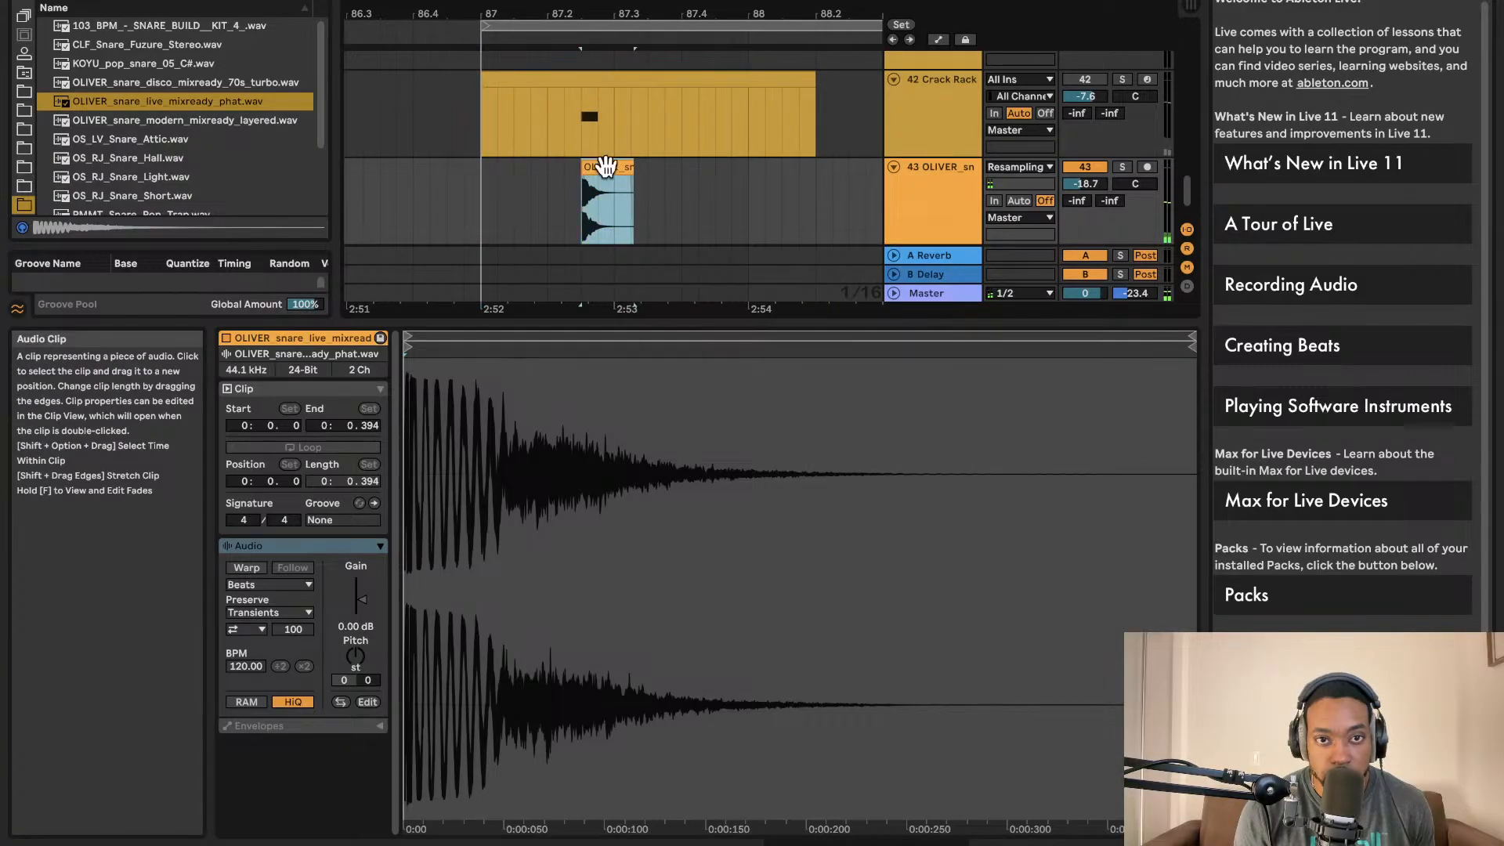
pyautogui.click(479, 181)
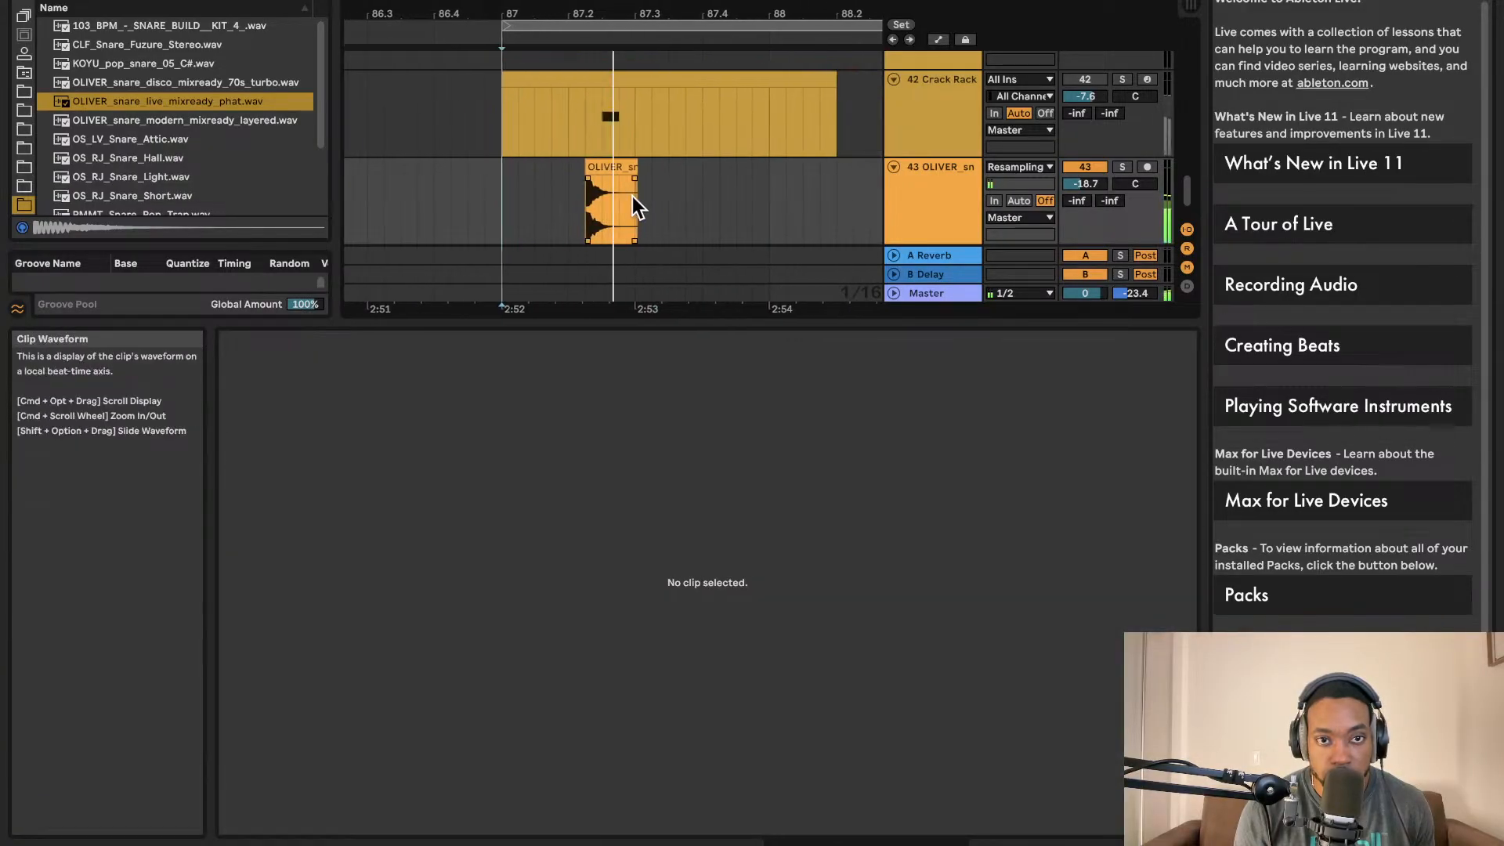
pyautogui.press('space')
pyautogui.moveTo(588, 168); pyautogui.dragTo(609, 168)
pyautogui.click(485, 184)
pyautogui.press('space')
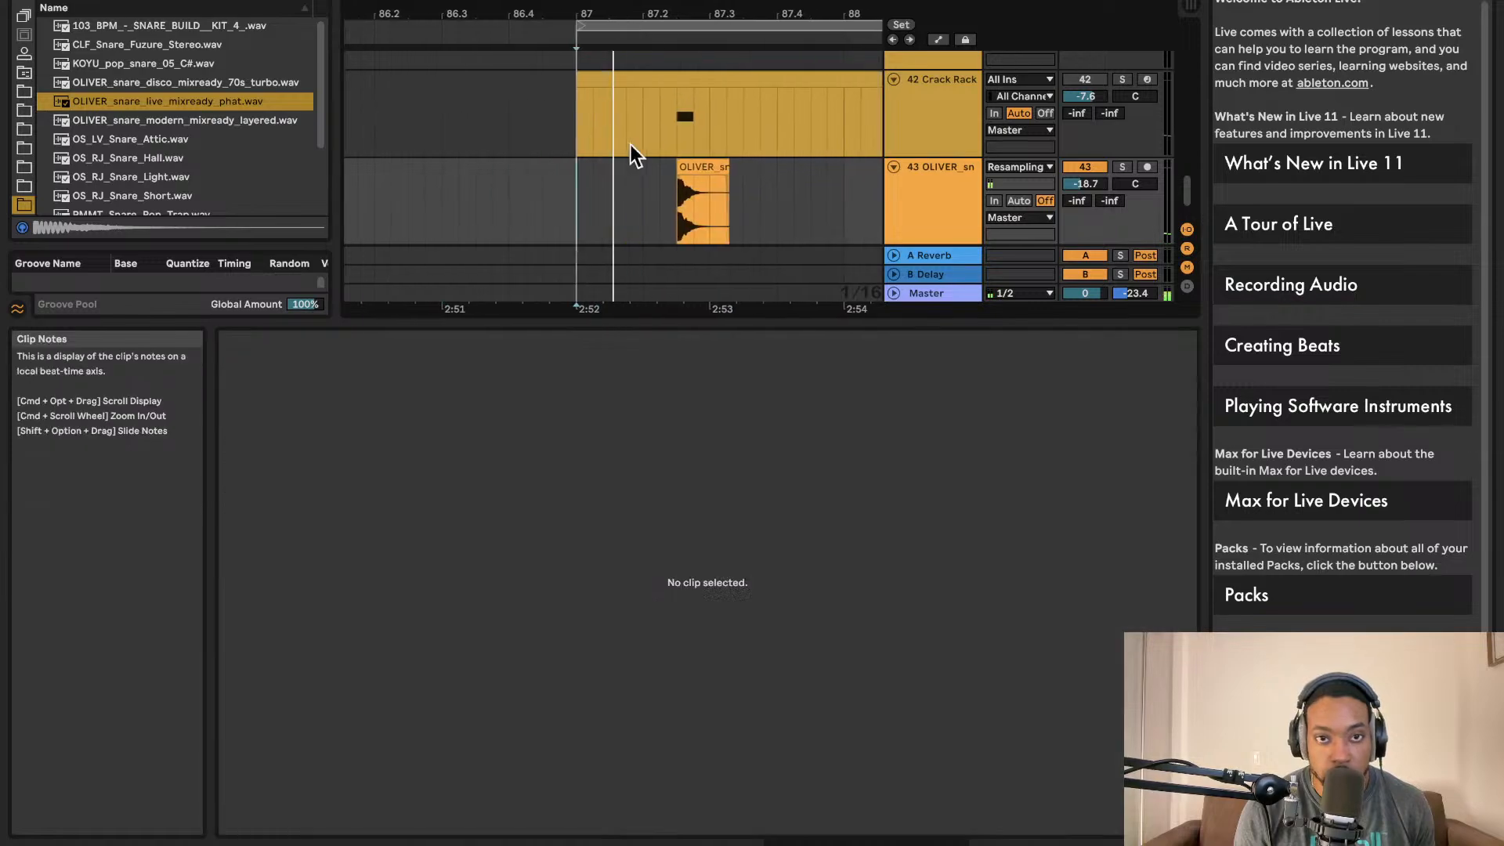
pyautogui.press('space')
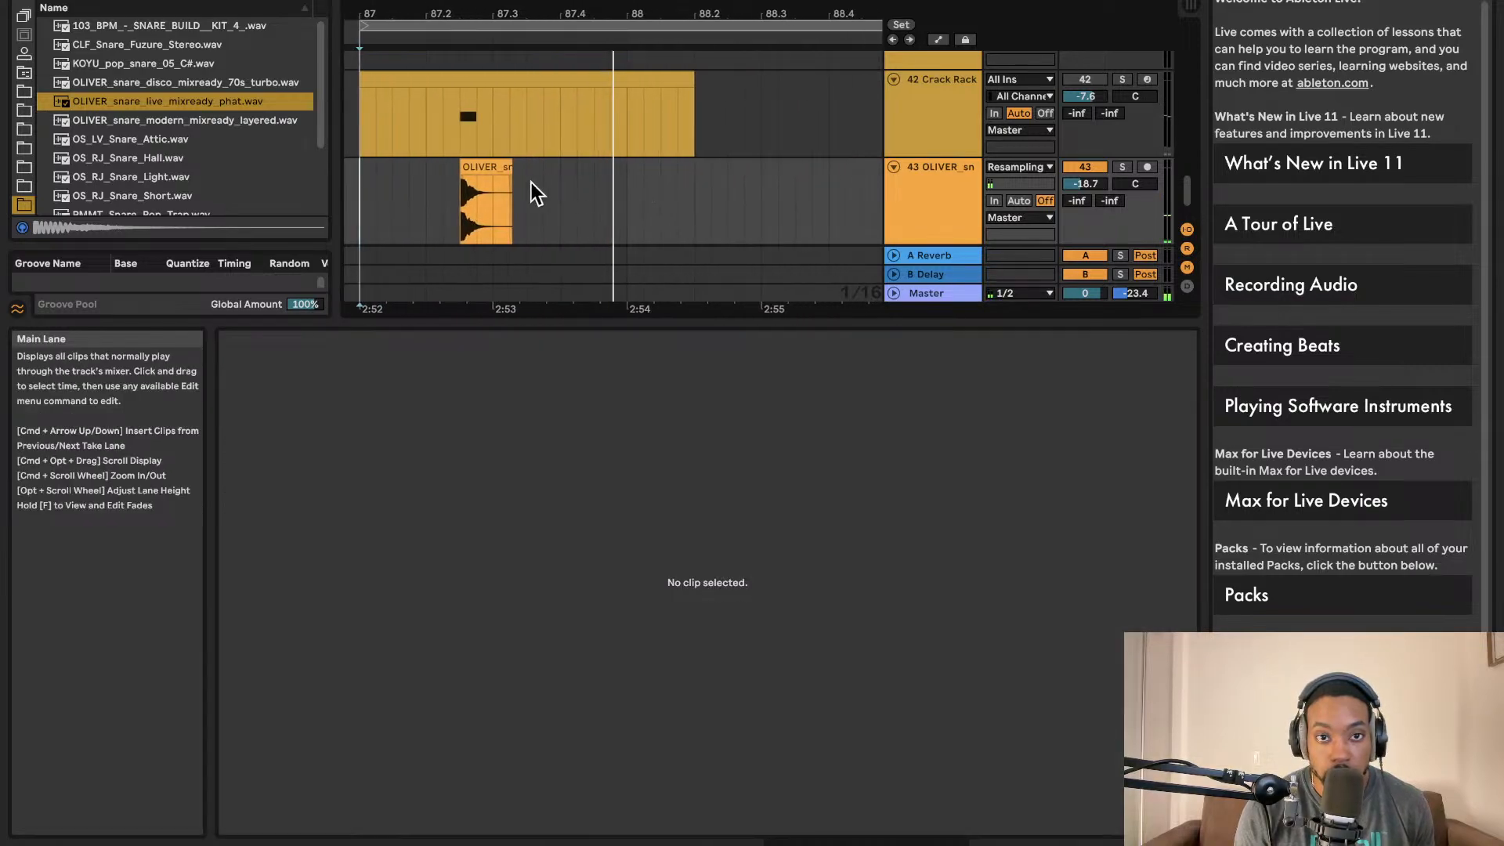
# - Copy the snare clip on track 43 to the start of bar 88 and play the result
pyautogui.click(459, 170)
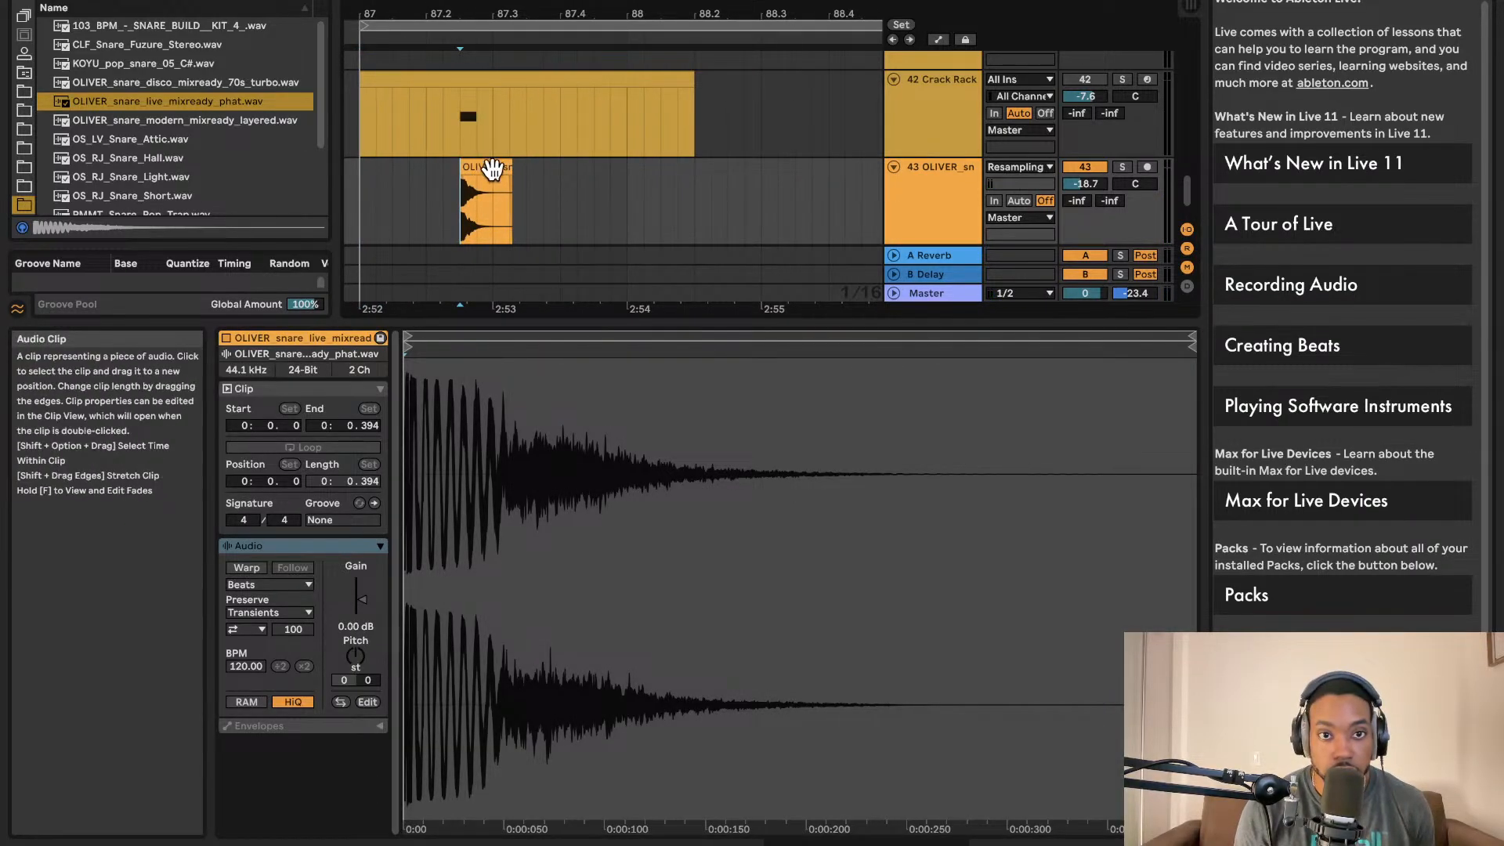
pyautogui.moveTo(647, 171); pyautogui.dragTo(649, 171)
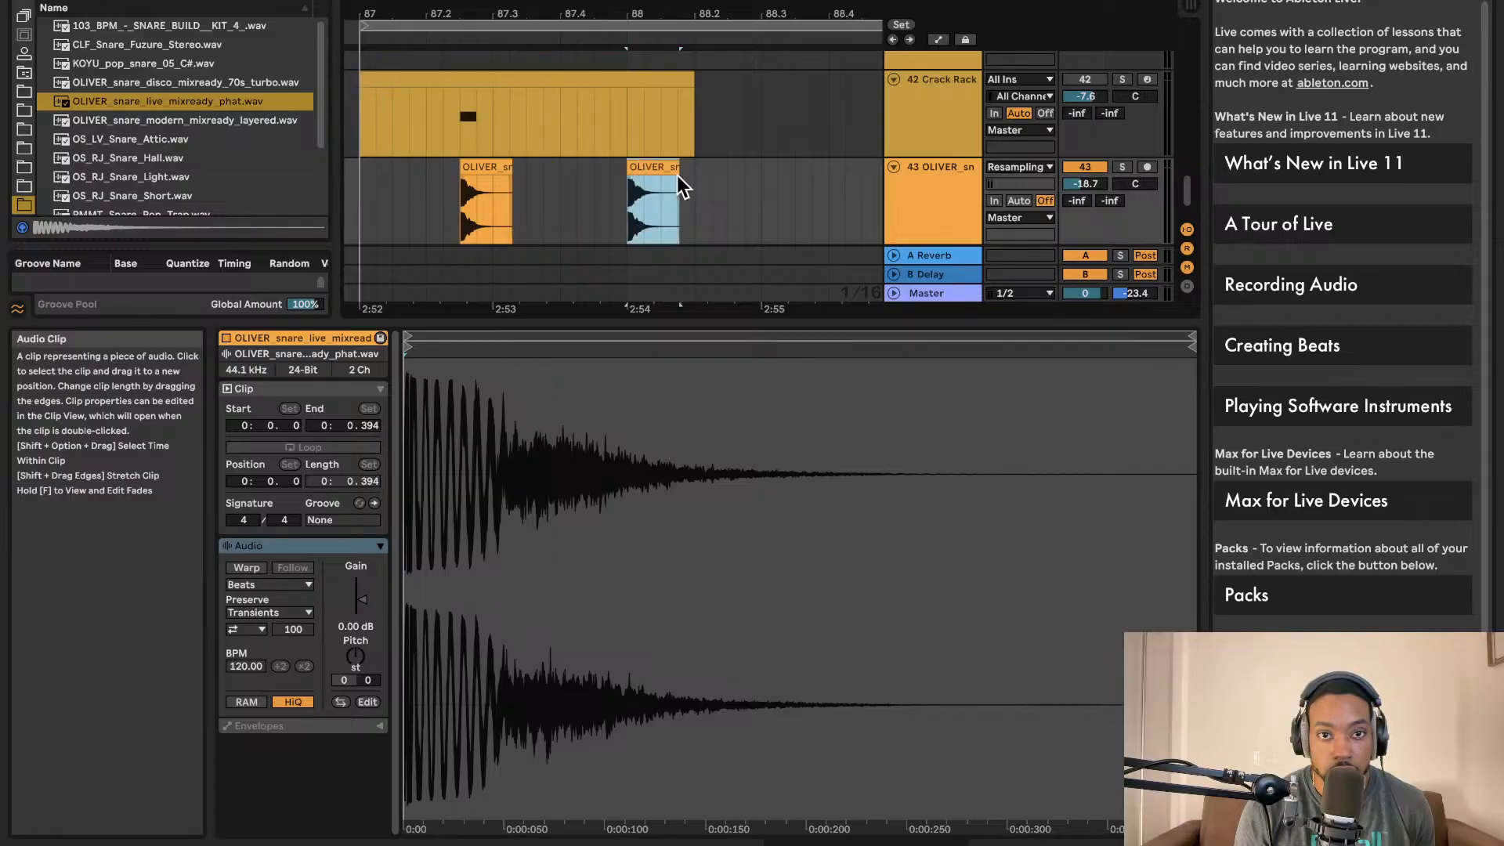
pyautogui.press('space')
pyautogui.hscroll(-2, 611, 180)
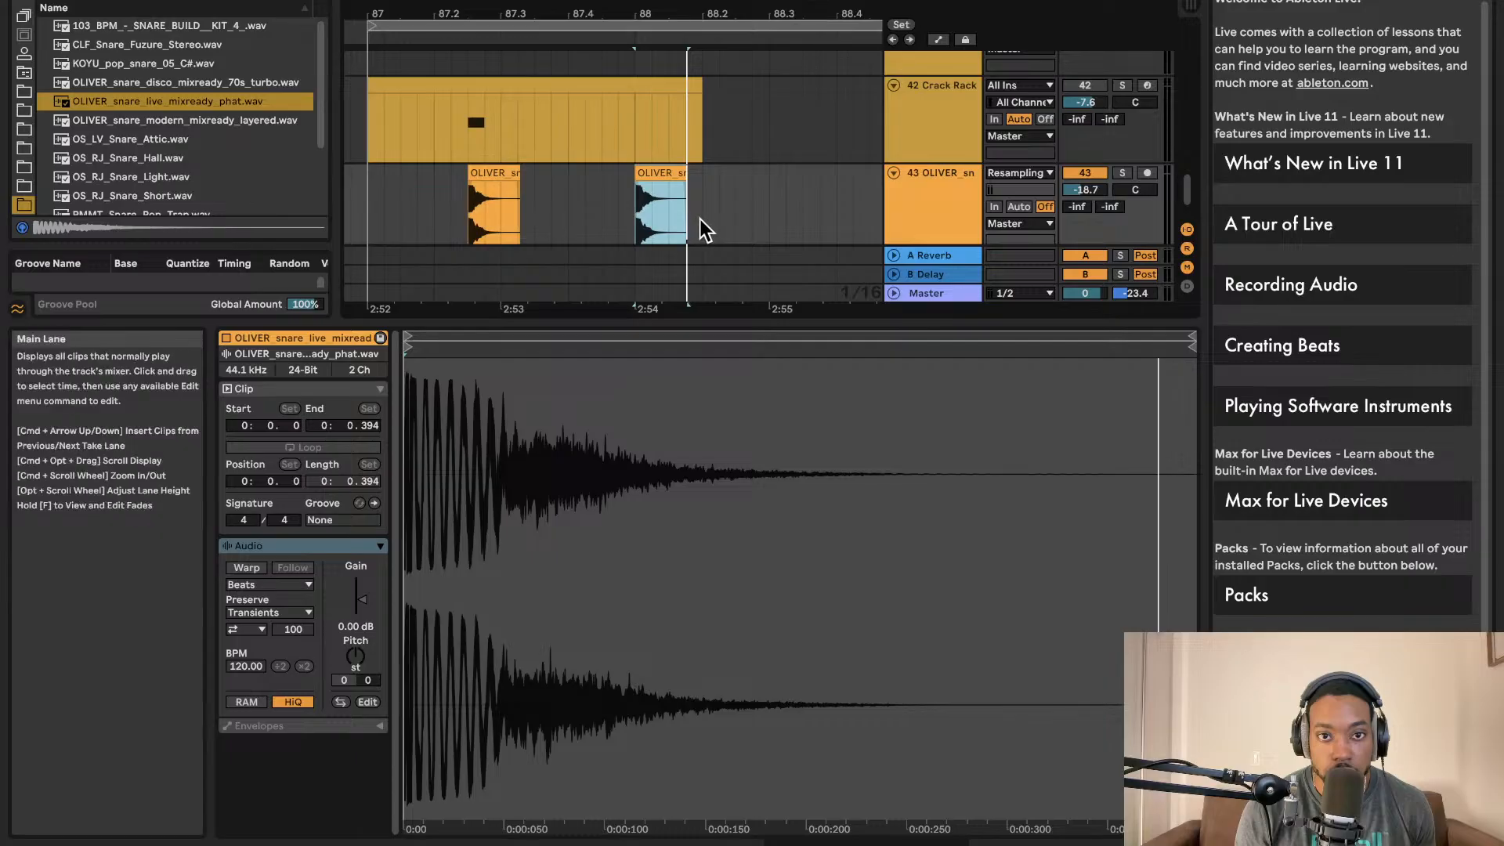
# - Duplicate the snare pattern on track 43 from bar 87 to beat 88.3 twice and play the result
pyautogui.moveTo(689, 219); pyautogui.dragTo(503, 216)
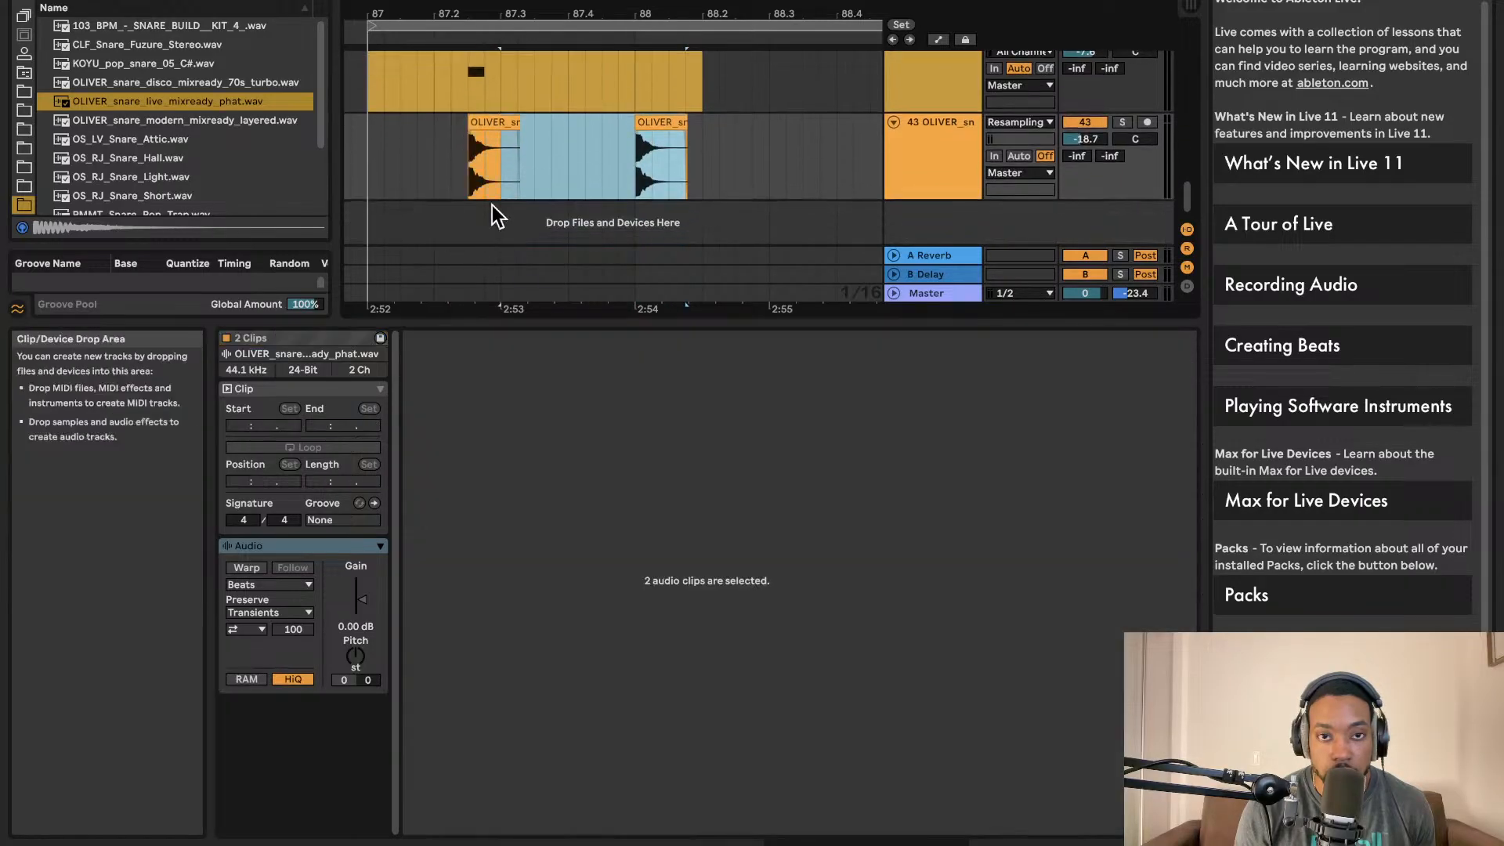
pyautogui.moveTo(372, 178); pyautogui.dragTo(762, 168)
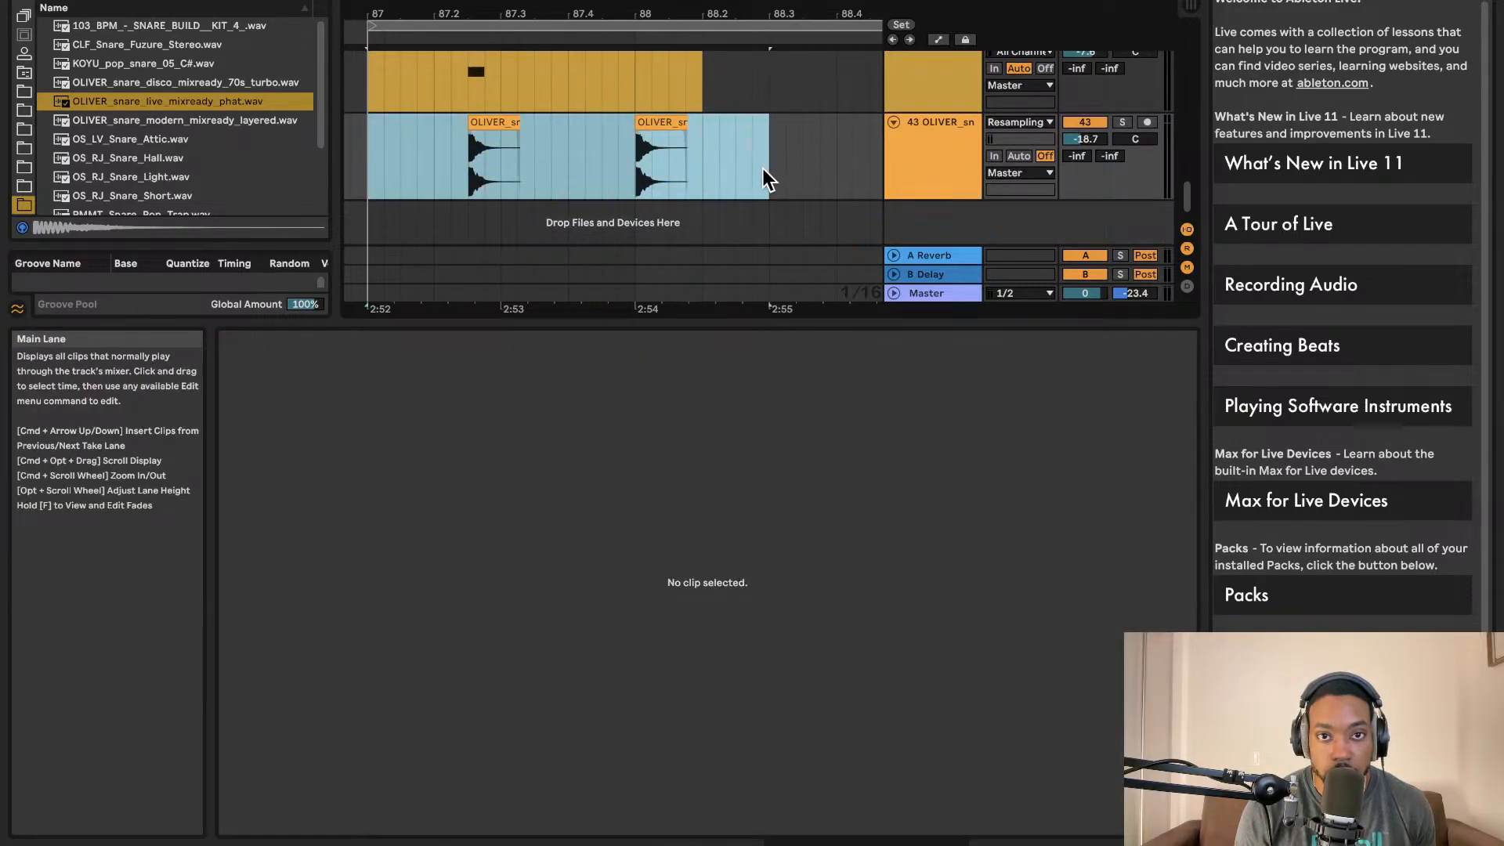
pyautogui.press('super+d')
pyautogui.press('super+d')
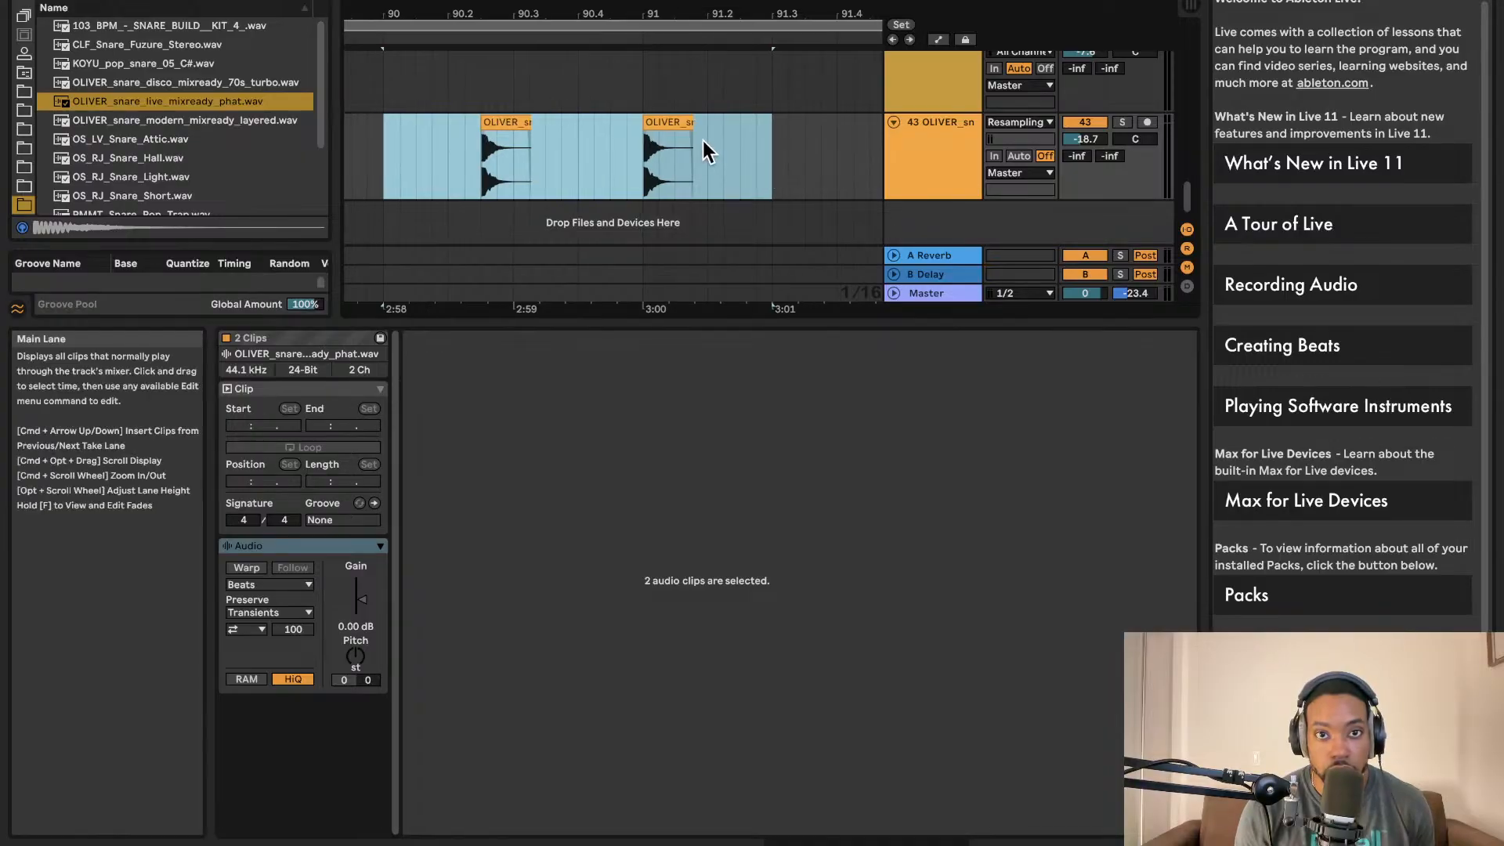
pyautogui.scroll(-5, 703, 139)
pyautogui.hscroll(-4, 703, 140)
pyautogui.press('space')
pyautogui.scroll(3, 690, 137)
pyautogui.scroll(-3, 674, 133)
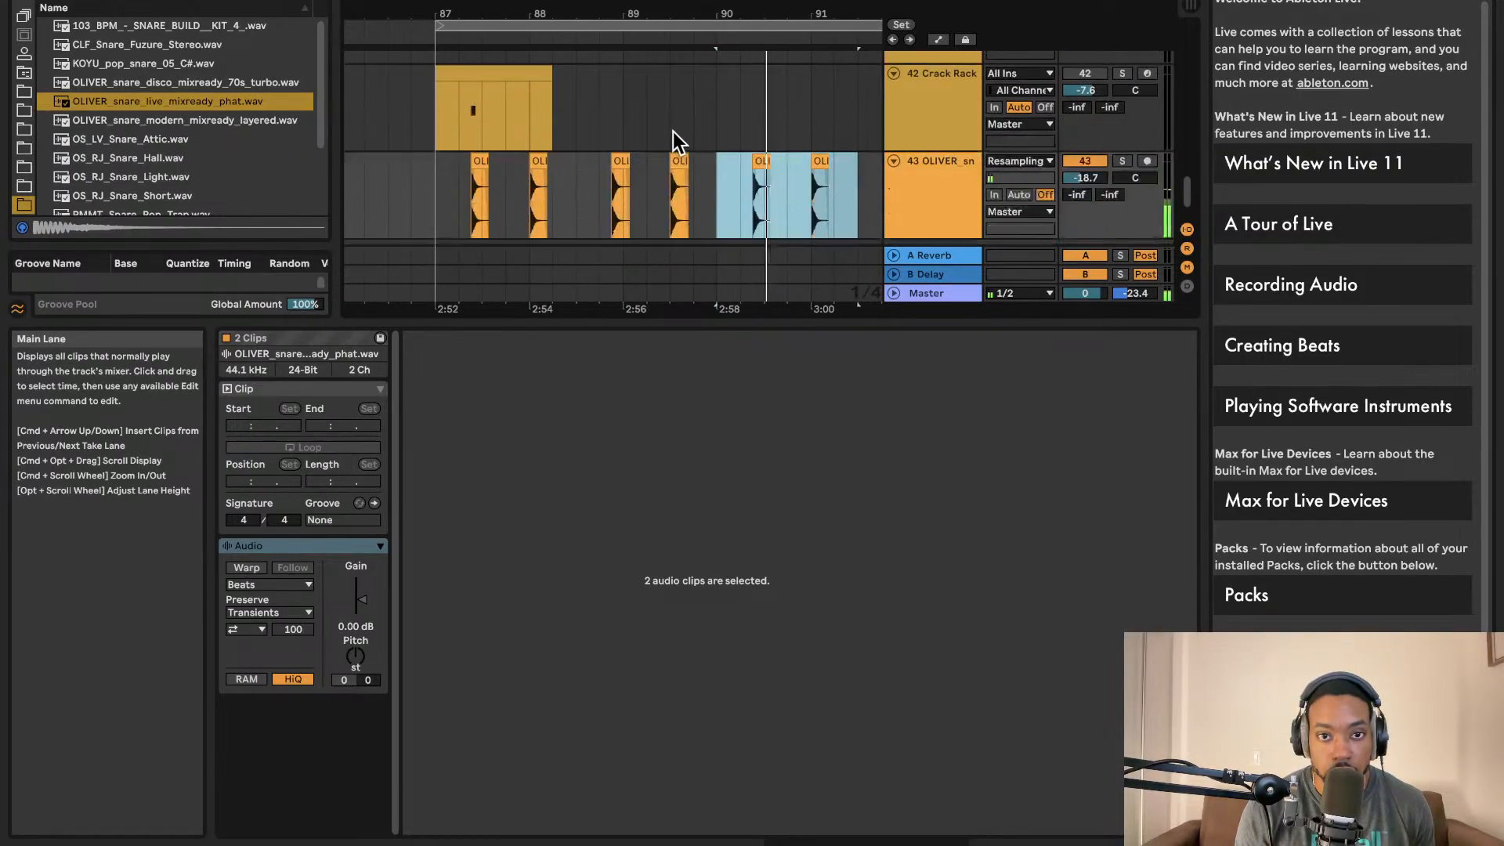
# - Play the repeated snare pattern against the loop from just before bar 87
pyautogui.hscroll(-2, 672, 137)
pyautogui.press('space')
pyautogui.click(514, 161)
pyautogui.press('space')
pyautogui.hscroll(-3, 509, 163)
pyautogui.click(503, 164)
pyautogui.press('space')
pyautogui.press('space')
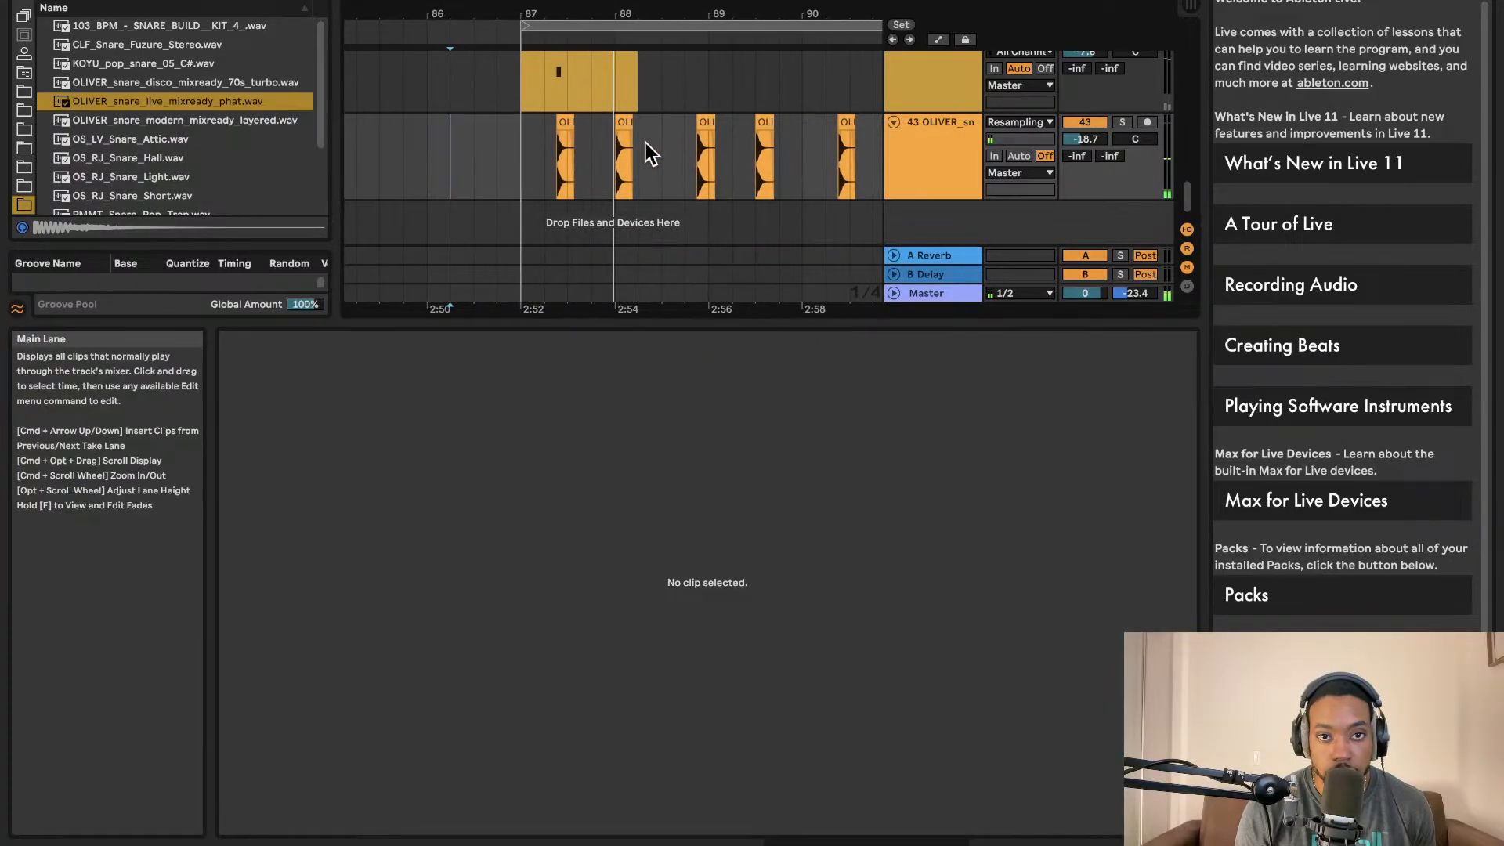
# - Move the second snare clip on track 43 a sixteenth later, to 88.1.2, and play it from before bar 87
pyautogui.press('space')
pyautogui.scroll(5, 588, 124)
pyautogui.moveTo(576, 123); pyautogui.dragTo(586, 122)
pyautogui.press('space')
pyautogui.press('space')
pyautogui.click(351, 140)
pyautogui.press('space')
pyautogui.scroll(5, 415, 138)
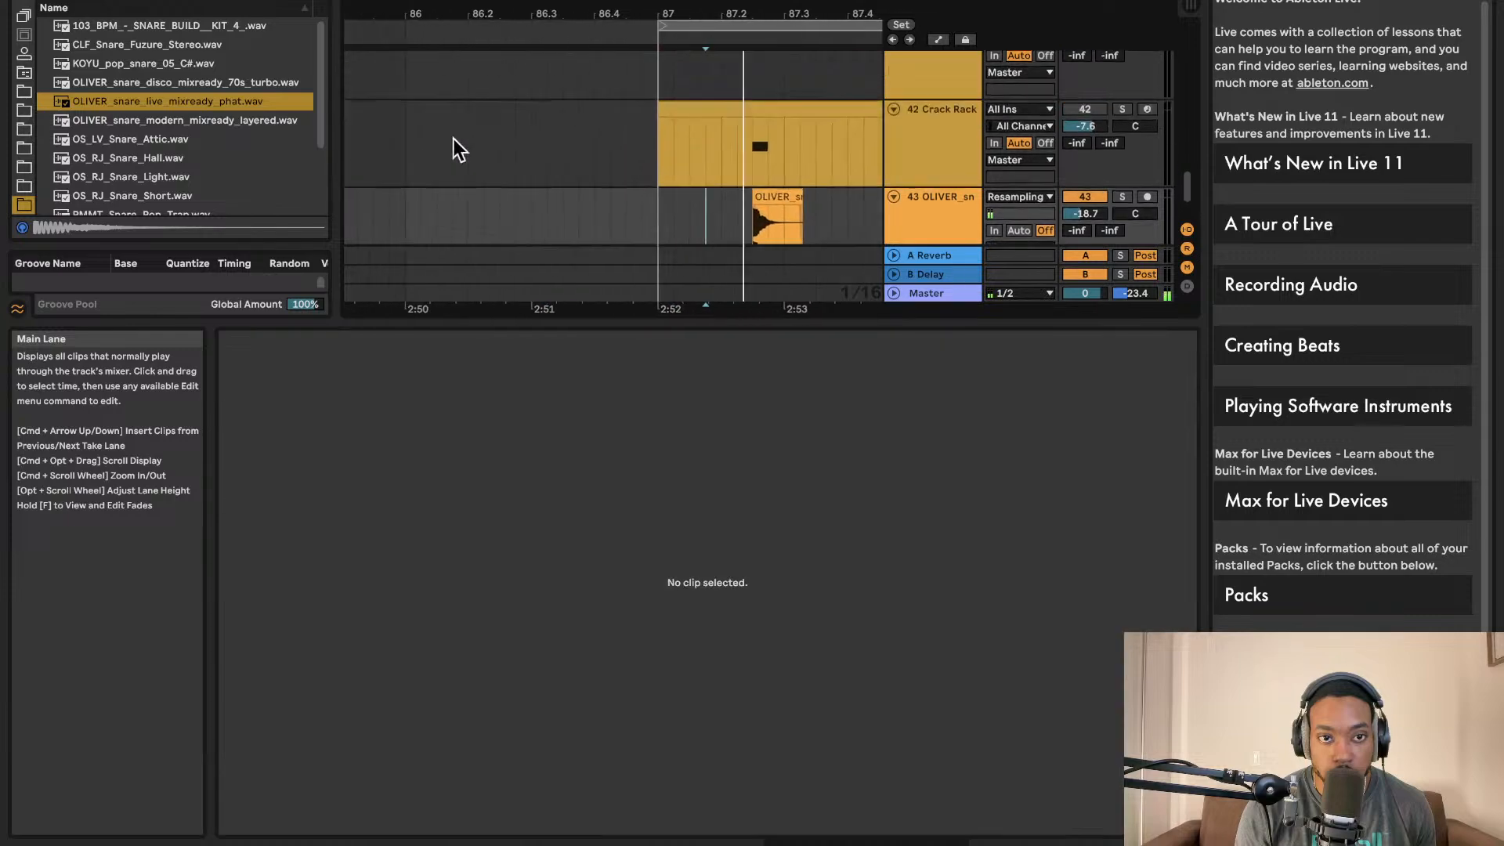
pyautogui.scroll(-4, 593, 125)
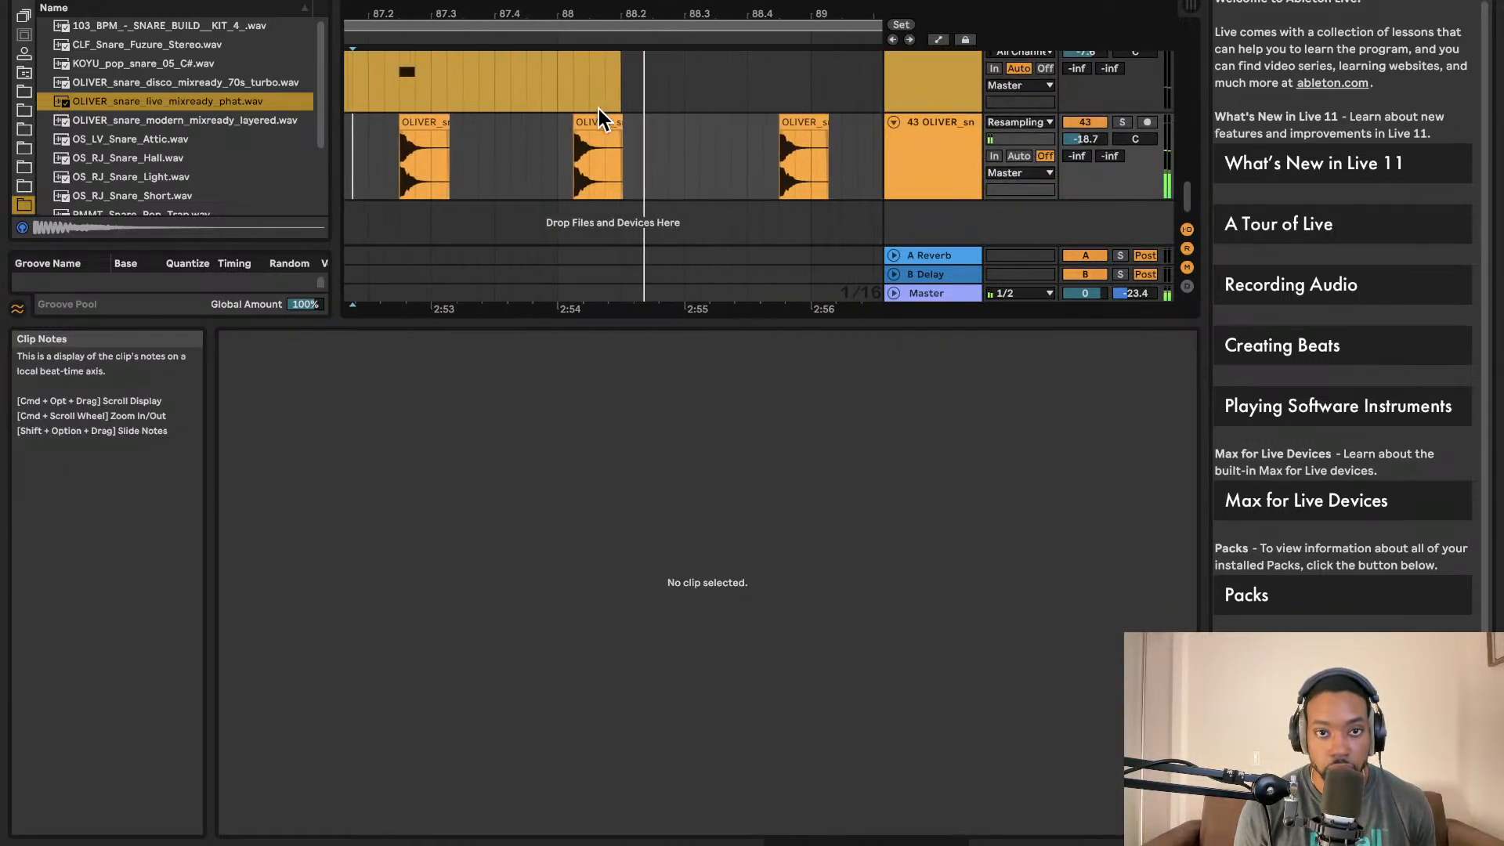
# - Move the third snare clip on track 43 one beat earlier, to 88.3.3, and play the pattern
pyautogui.moveTo(776, 133); pyautogui.dragTo(711, 123)
pyautogui.click(521, 133)
pyautogui.press('space')
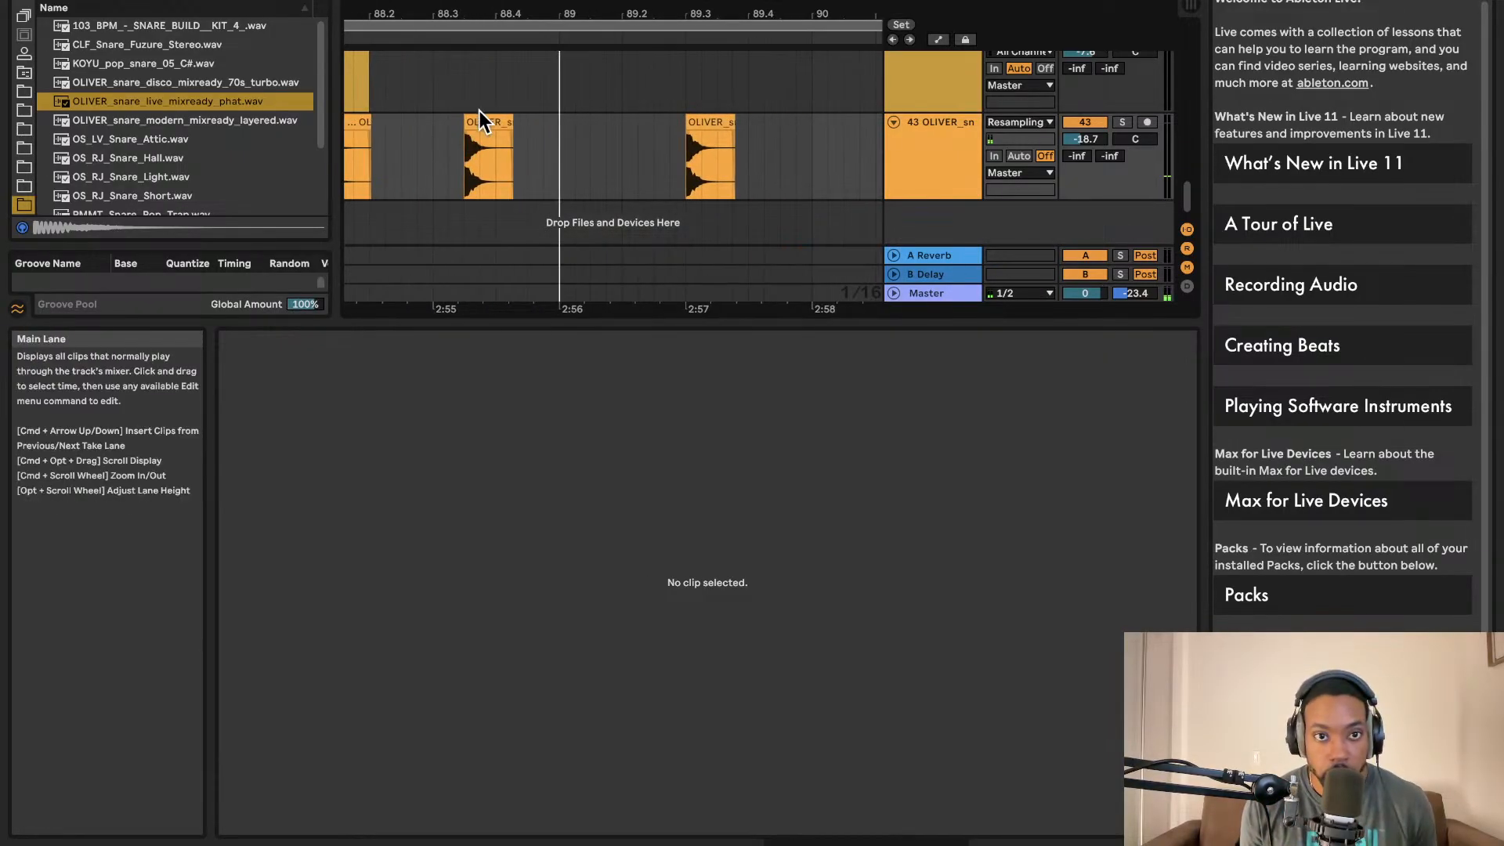
# - Shift the third snare clip a sixteenth later, to 88.3.4, and play from bar 87
pyautogui.click(482, 116)
pyautogui.press('-')
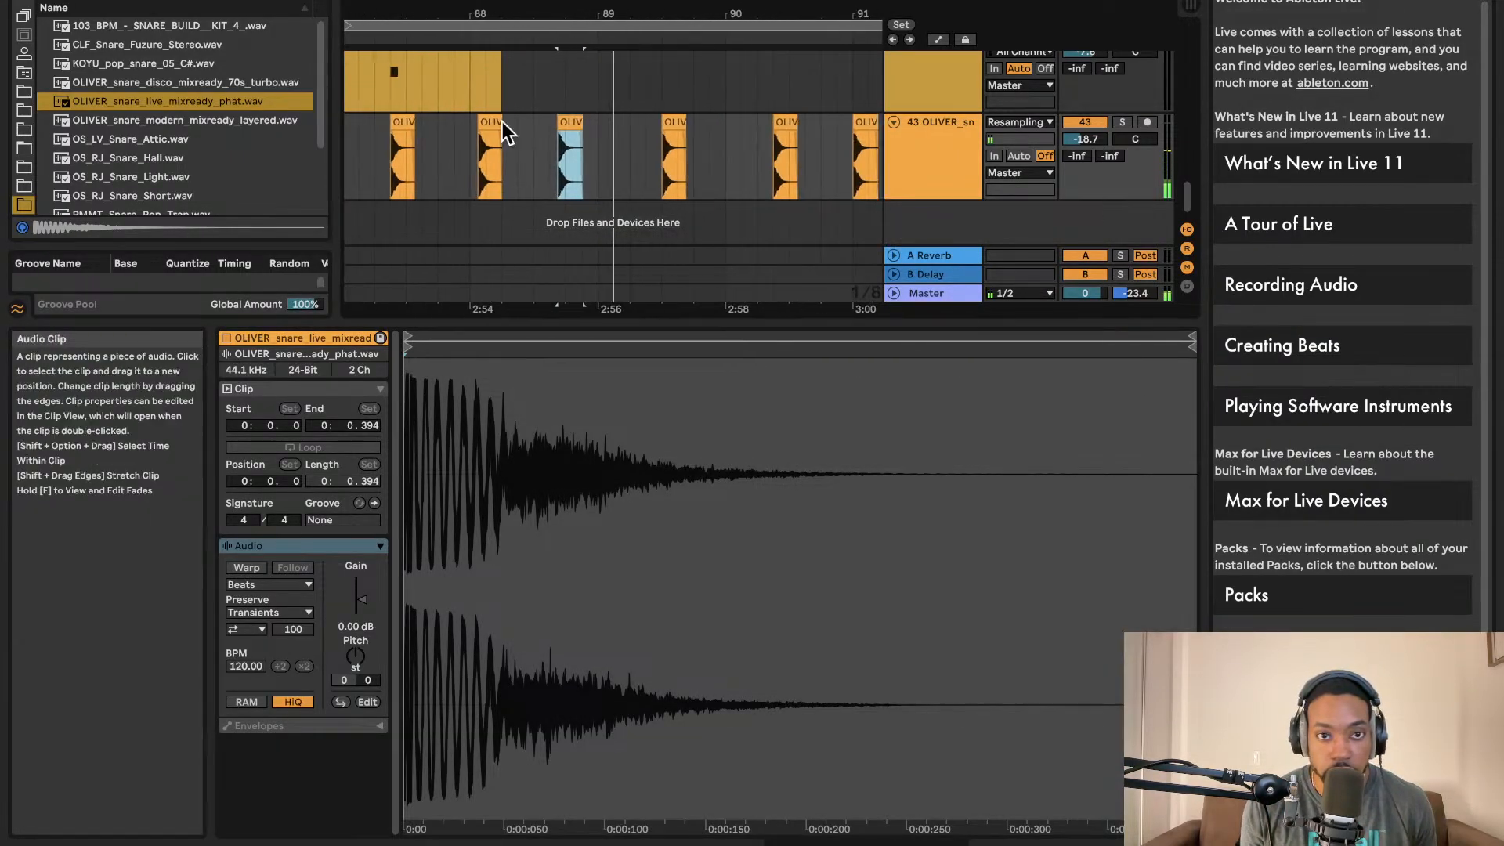
pyautogui.press('-')
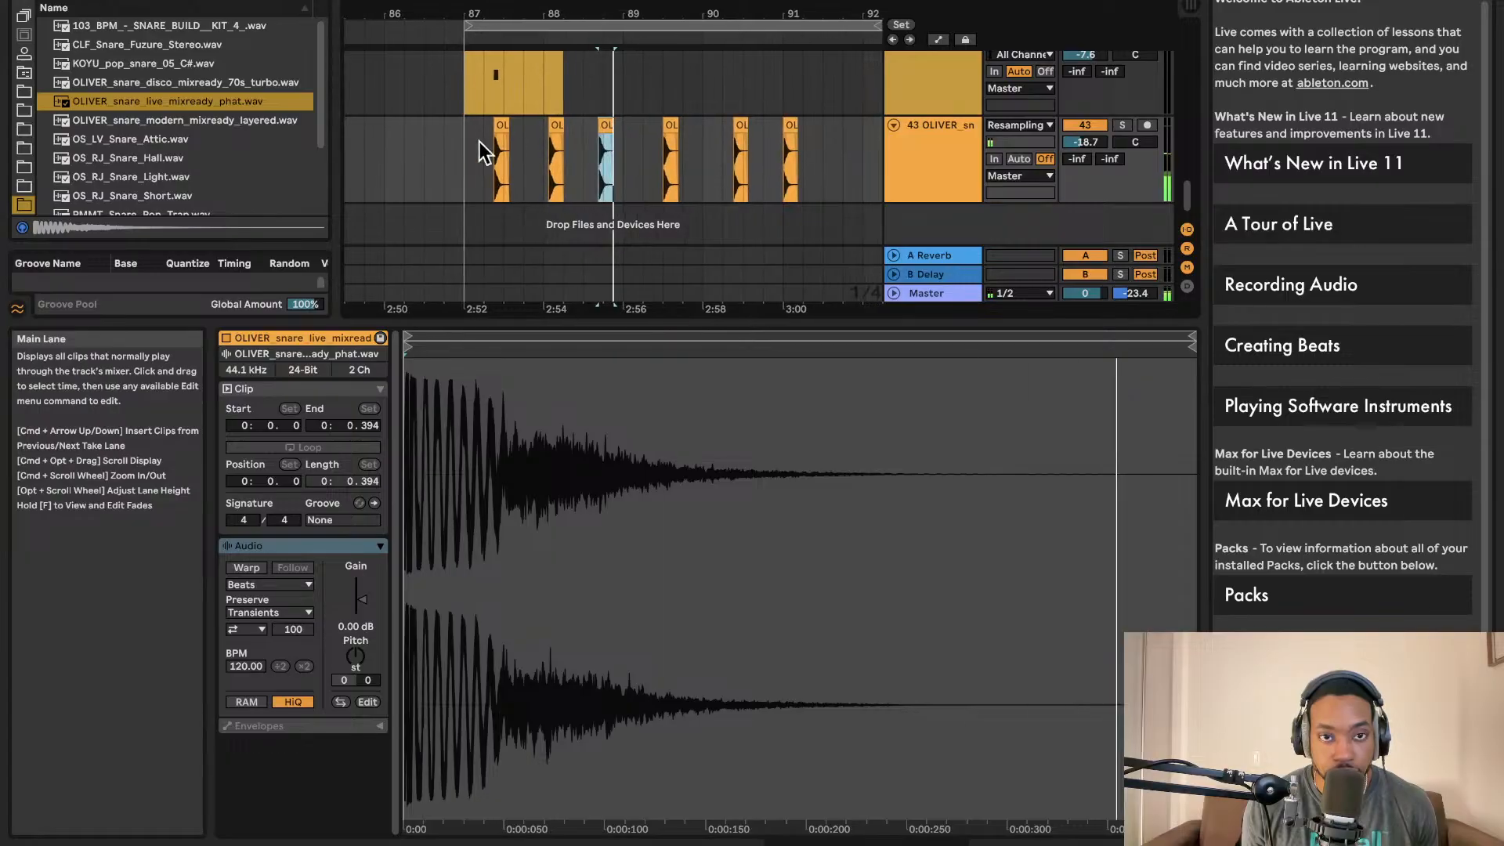
pyautogui.click(492, 148)
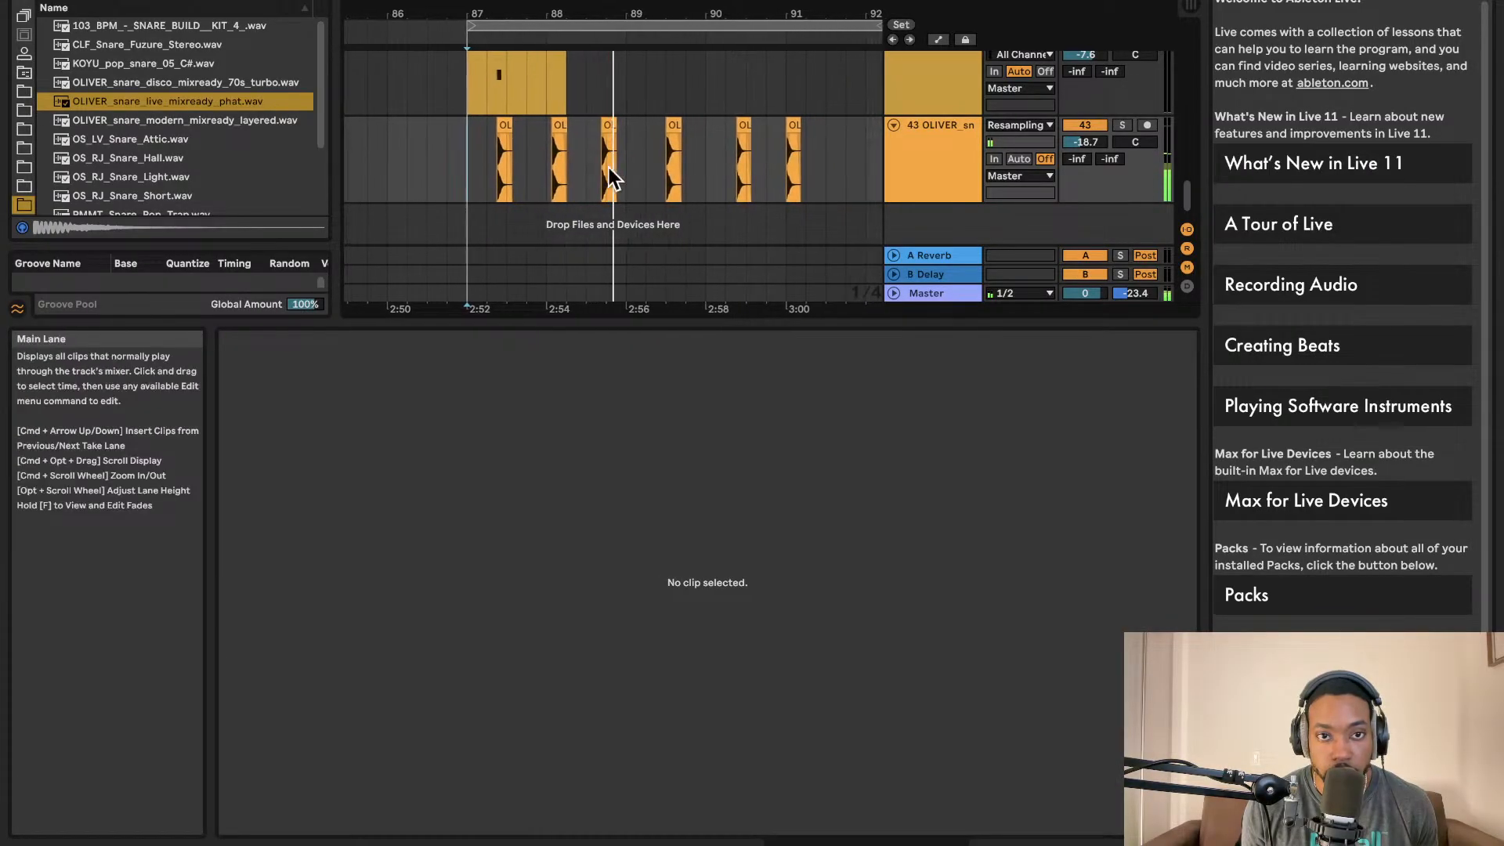
pyautogui.press('space')
pyautogui.scroll(5, 636, 135)
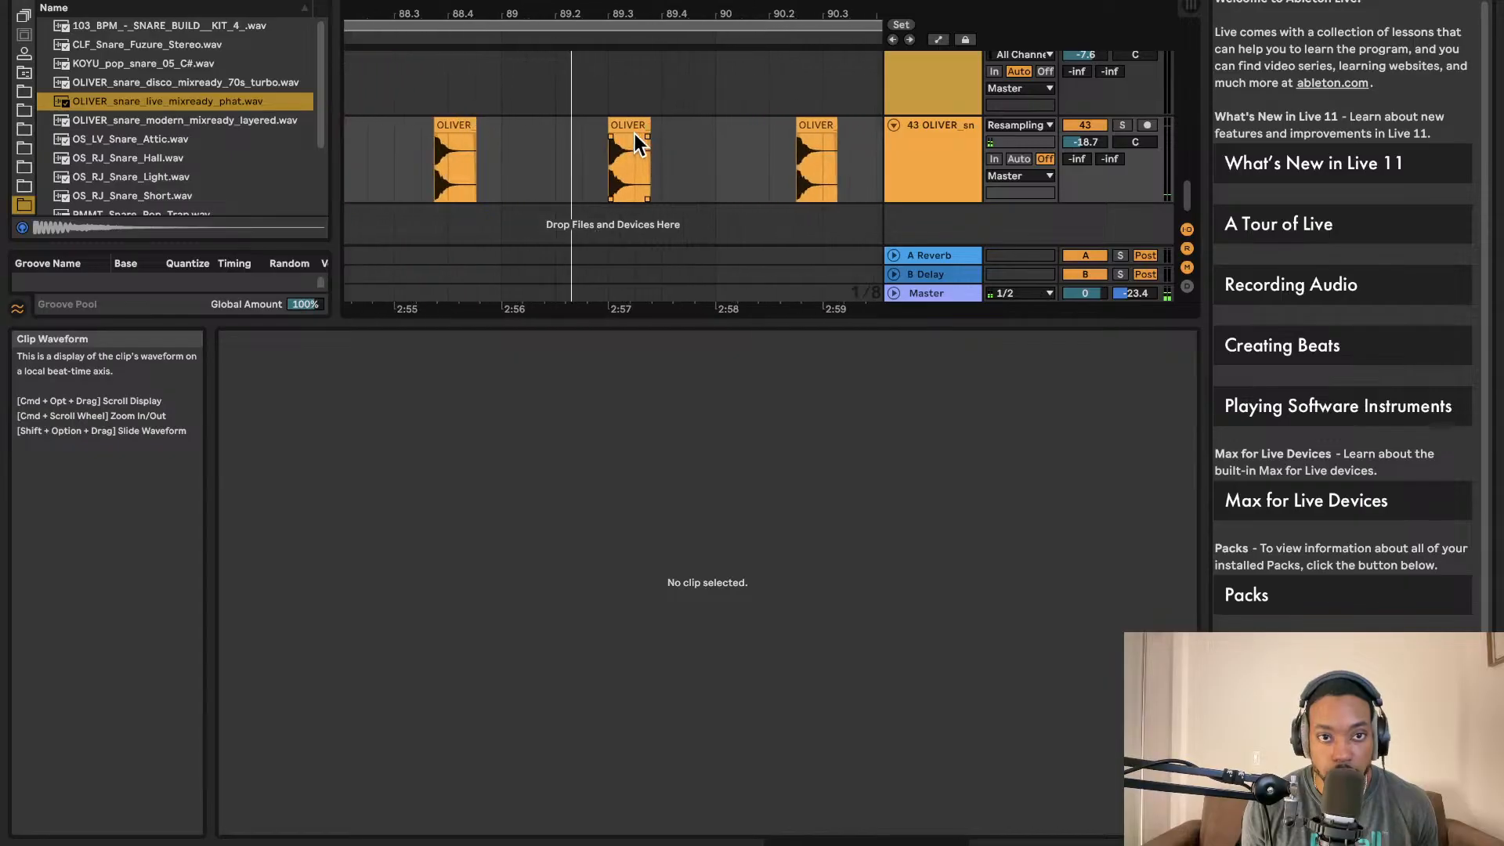
# - Move the fourth snare clip on track 43 to 89.2.2, and delete the snare clips between bars 90 and 92
pyautogui.scroll(2, 636, 135)
pyautogui.moveTo(636, 135); pyautogui.dragTo(618, 128)
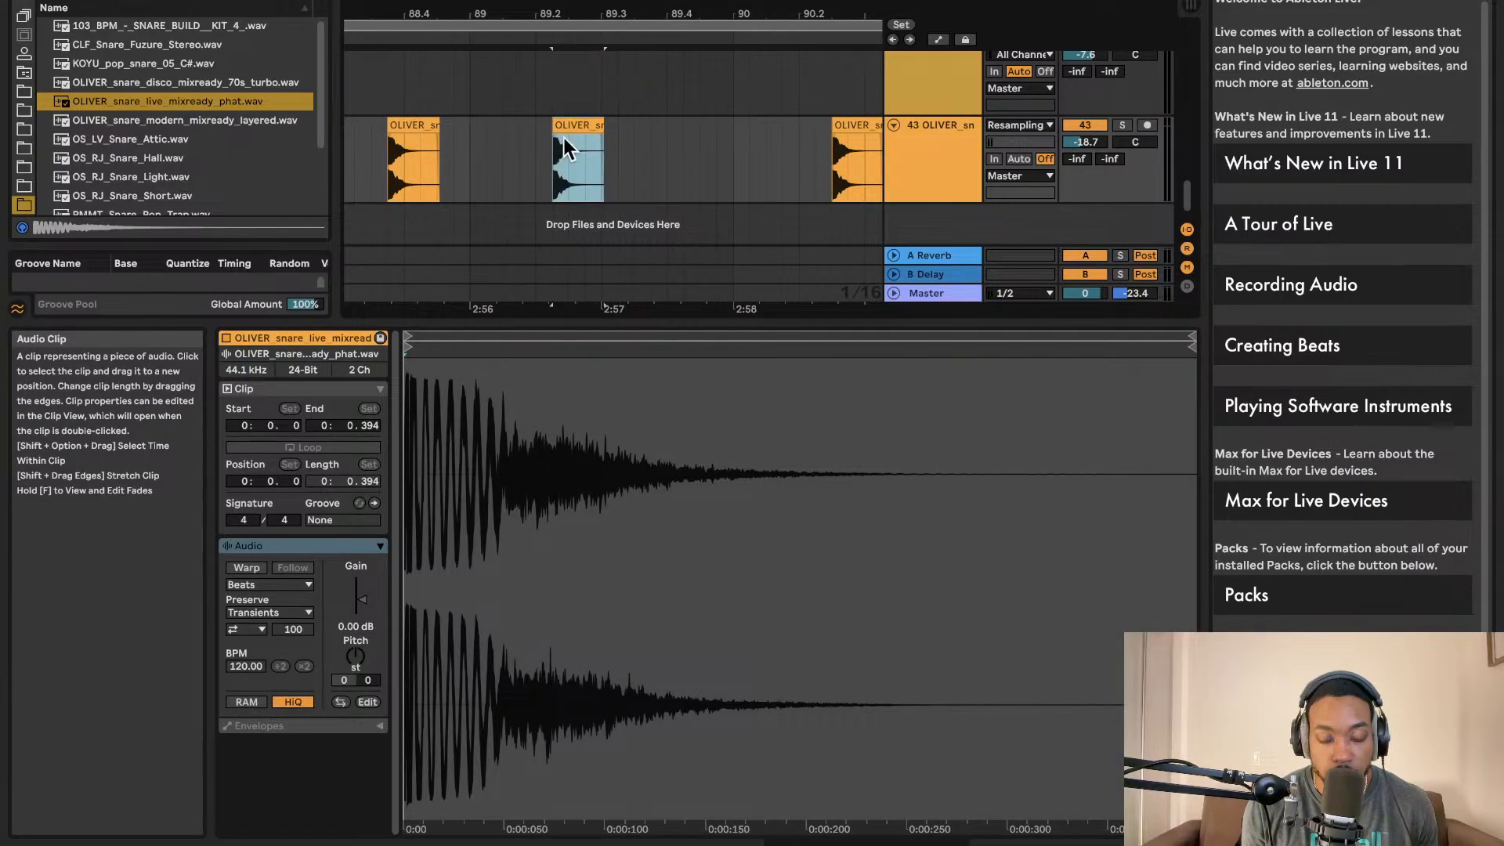
pyautogui.scroll(-7, 543, 139)
pyautogui.scroll(5, 666, 128)
pyautogui.scroll(-2, 665, 141)
pyautogui.scroll(-2, 665, 144)
pyautogui.moveTo(637, 210); pyautogui.dragTo(732, 223)
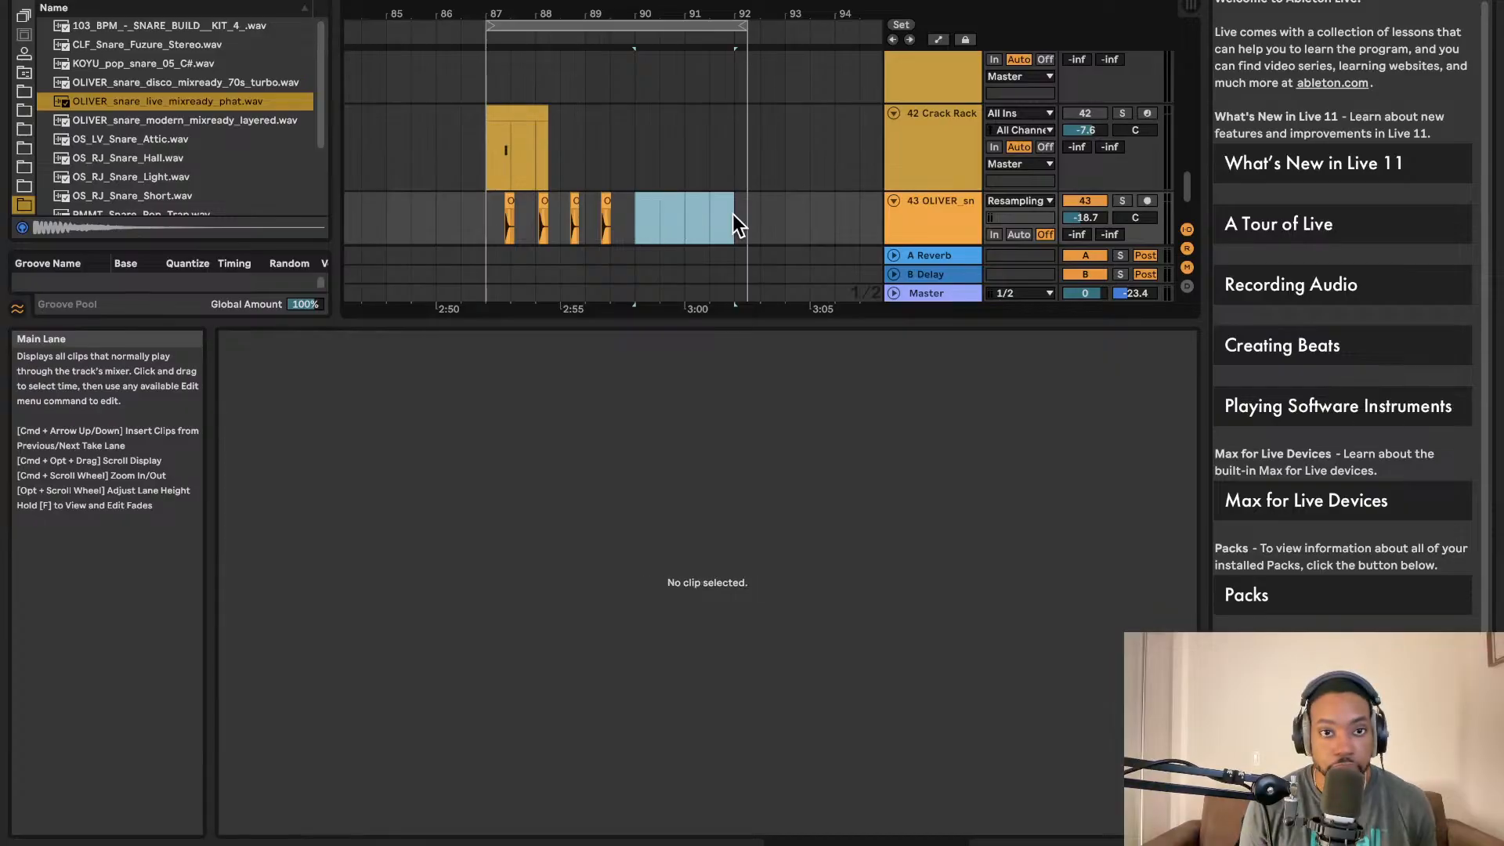
# - Shorten the arrangement loop to run from bar 87 to beat 89.3 and play it
pyautogui.moveTo(742, 25); pyautogui.dragTo(584, 25)
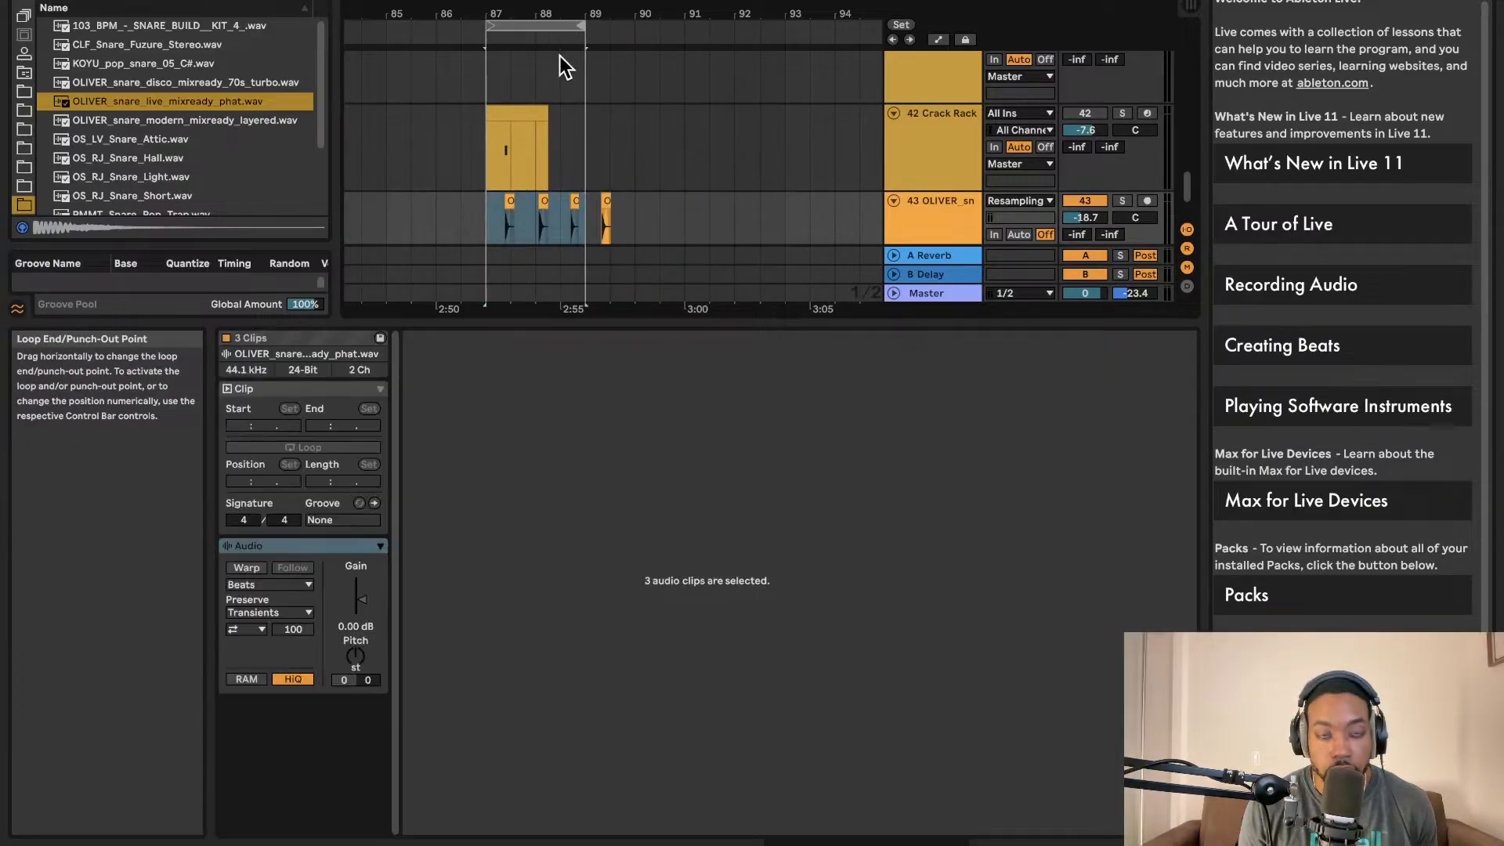
pyautogui.scroll(2, 563, 61)
pyautogui.hscroll(-3, 565, 71)
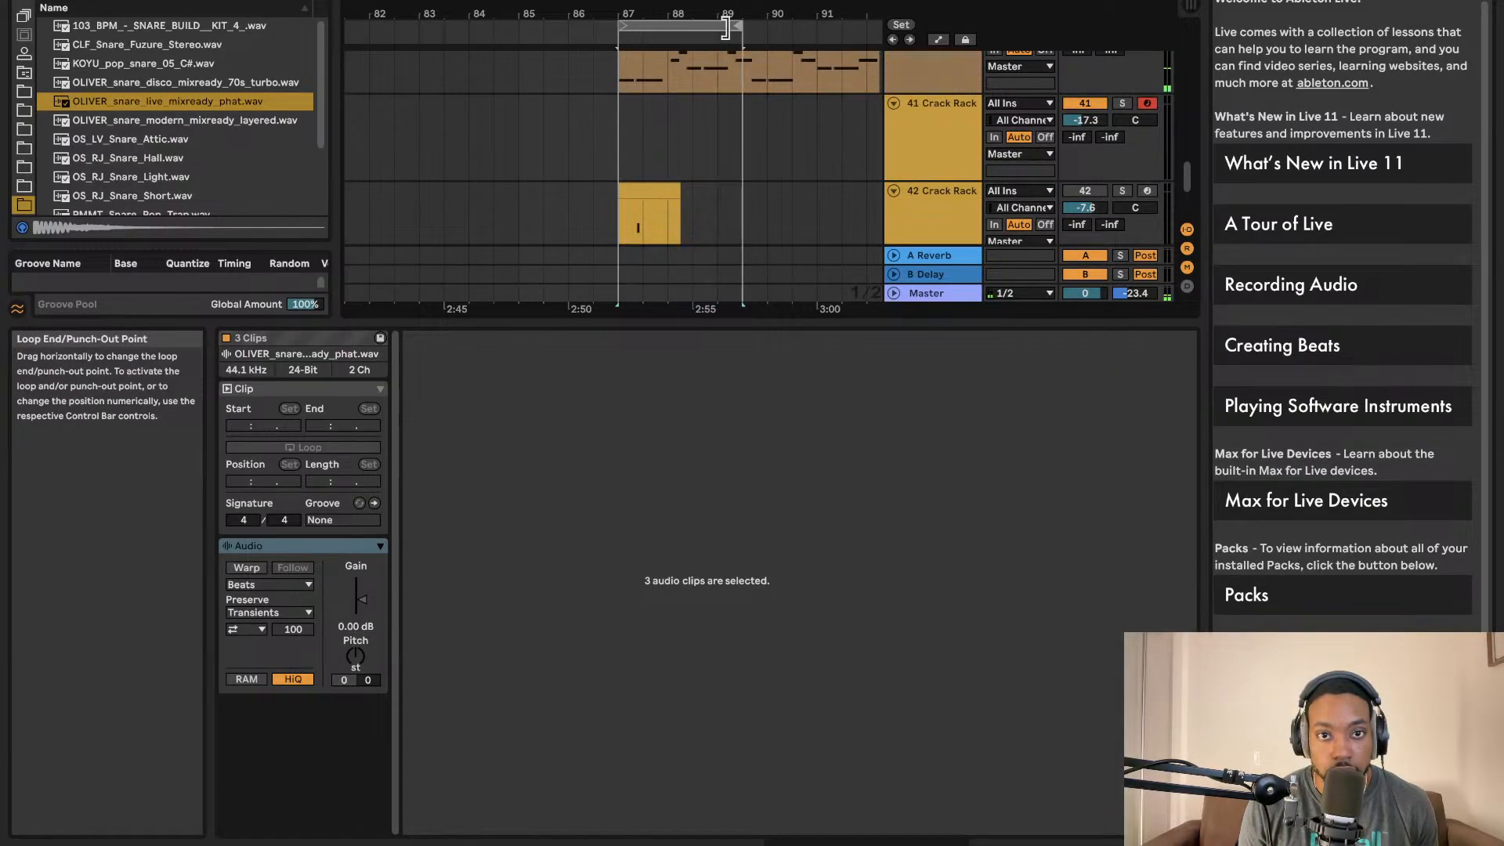
pyautogui.moveTo(727, 28); pyautogui.dragTo(729, 28)
pyautogui.scroll(-3, 710, 82)
pyautogui.scroll(2, 703, 86)
pyautogui.scroll(-2, 700, 84)
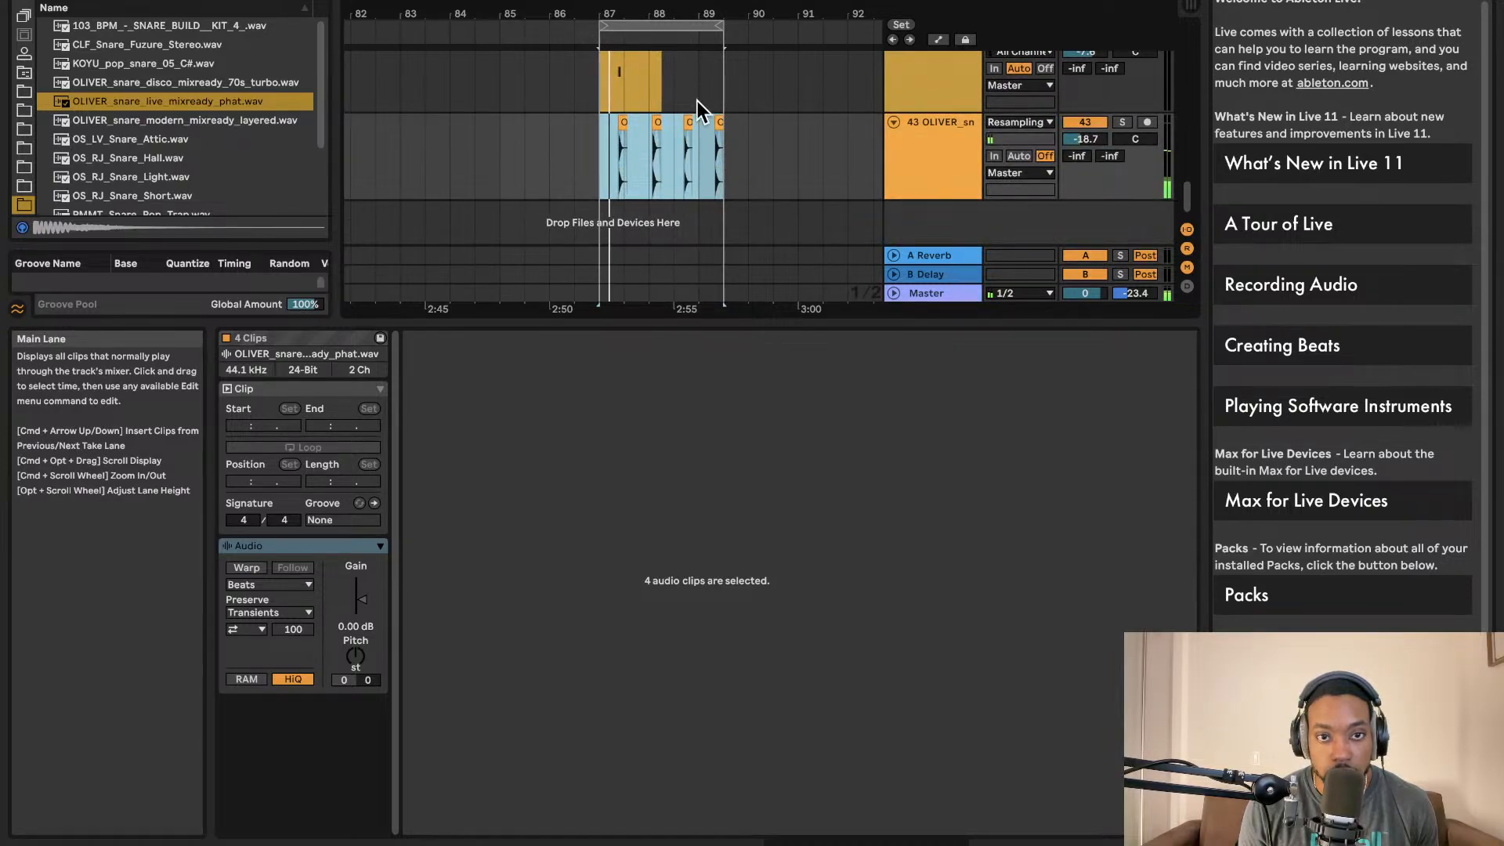
# - Try the fourth snare clip at beat 89.2 and play the loop
pyautogui.scroll(10, 694, 94)
pyautogui.click(799, 122)
pyautogui.moveTo(799, 120); pyautogui.dragTo(768, 124)
pyautogui.click(652, 124)
pyautogui.press('space')
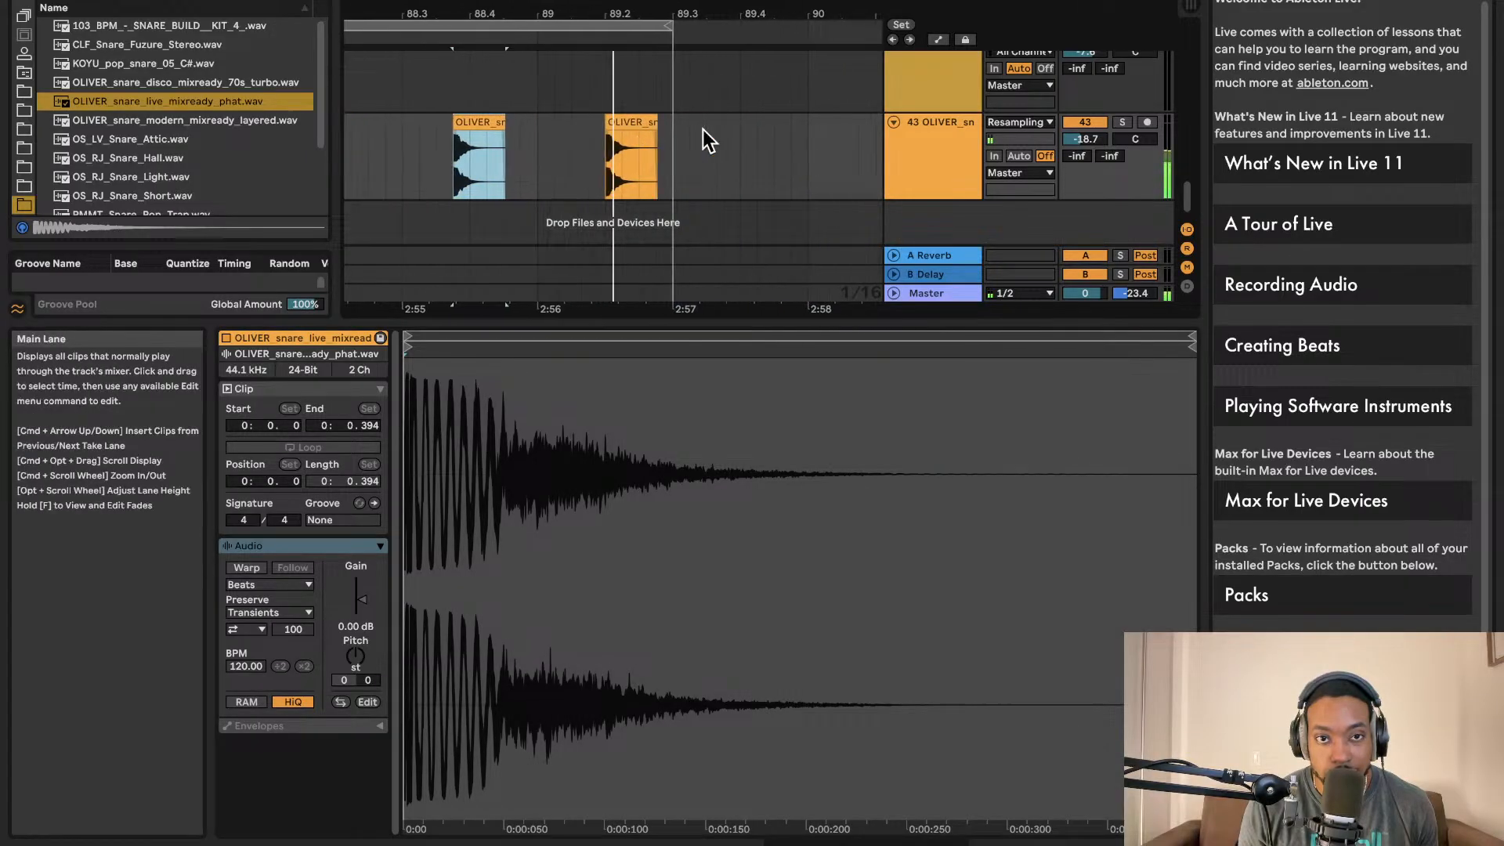
# - Try the fourth snare clip slightly earlier on track 43 and play it back
pyautogui.click(580, 132)
pyautogui.press('space')
pyautogui.moveTo(618, 120)
pyautogui.mouseDown()
pyautogui.moveTo(635, 120)
pyautogui.moveTo(592, 123)
pyautogui.mouseUp()
pyautogui.click(485, 143)
pyautogui.press('space')
pyautogui.click(417, 143)
pyautogui.press('space')
# - Nudge the fourth snare clip a sixteenth later, to 89.2.2, and play the loop around it
pyautogui.click(599, 121)
pyautogui.press('Right')
pyautogui.click(393, 139)
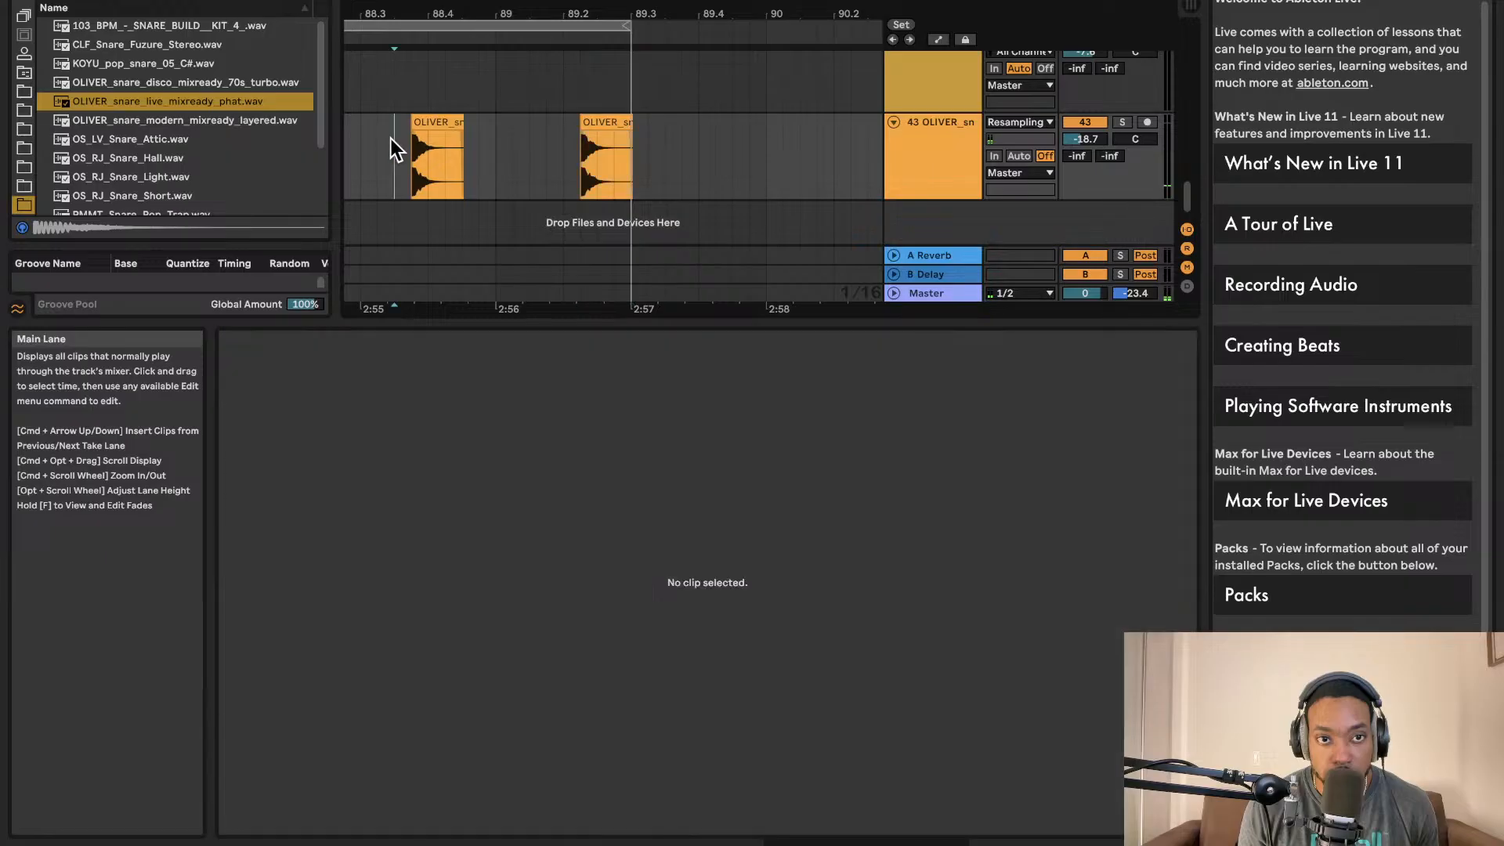
pyautogui.press('space')
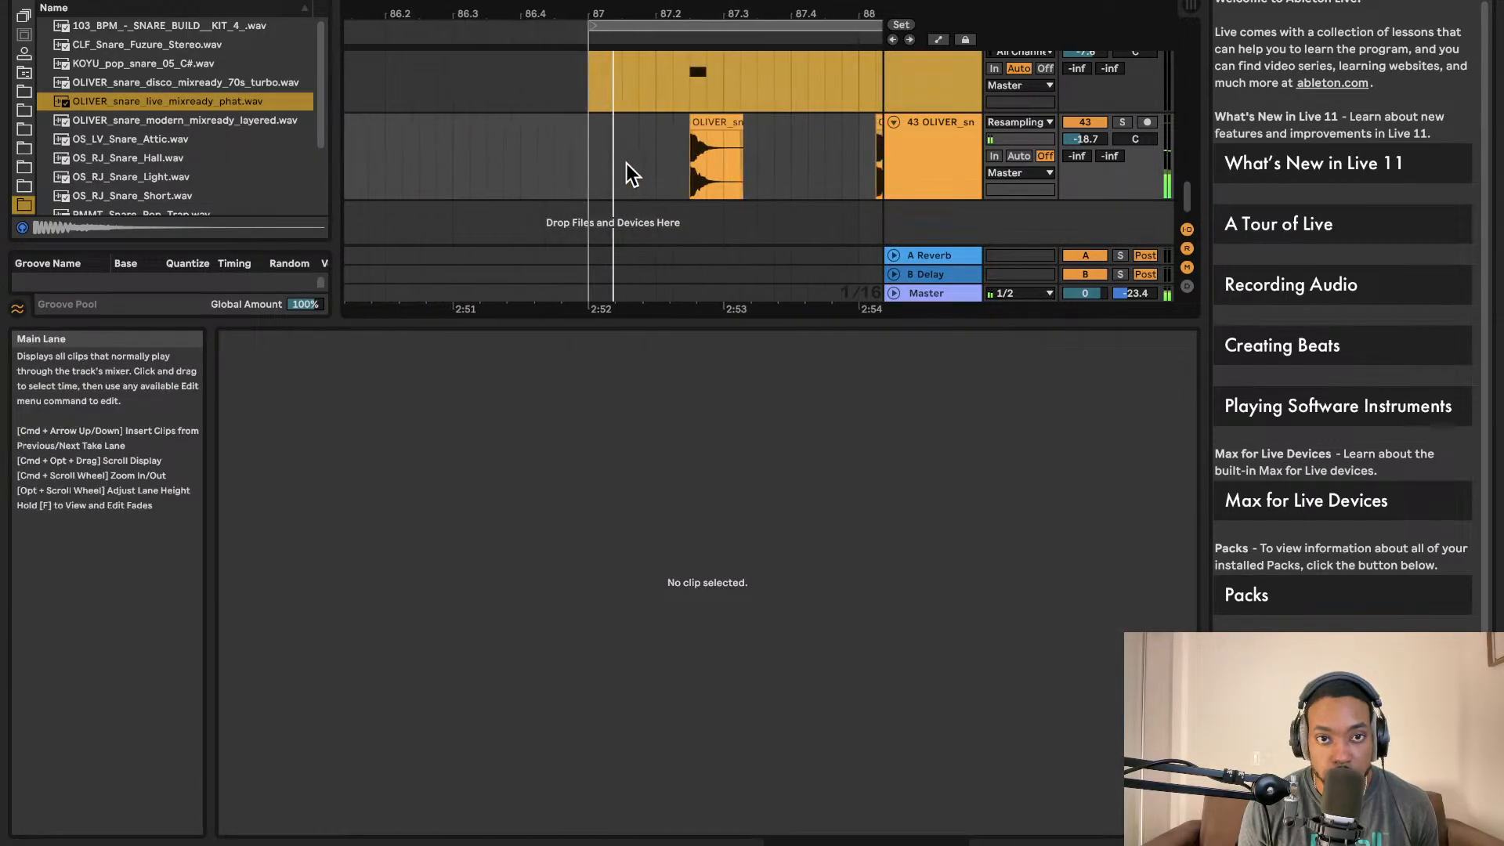
pyautogui.scroll(-5, 619, 125)
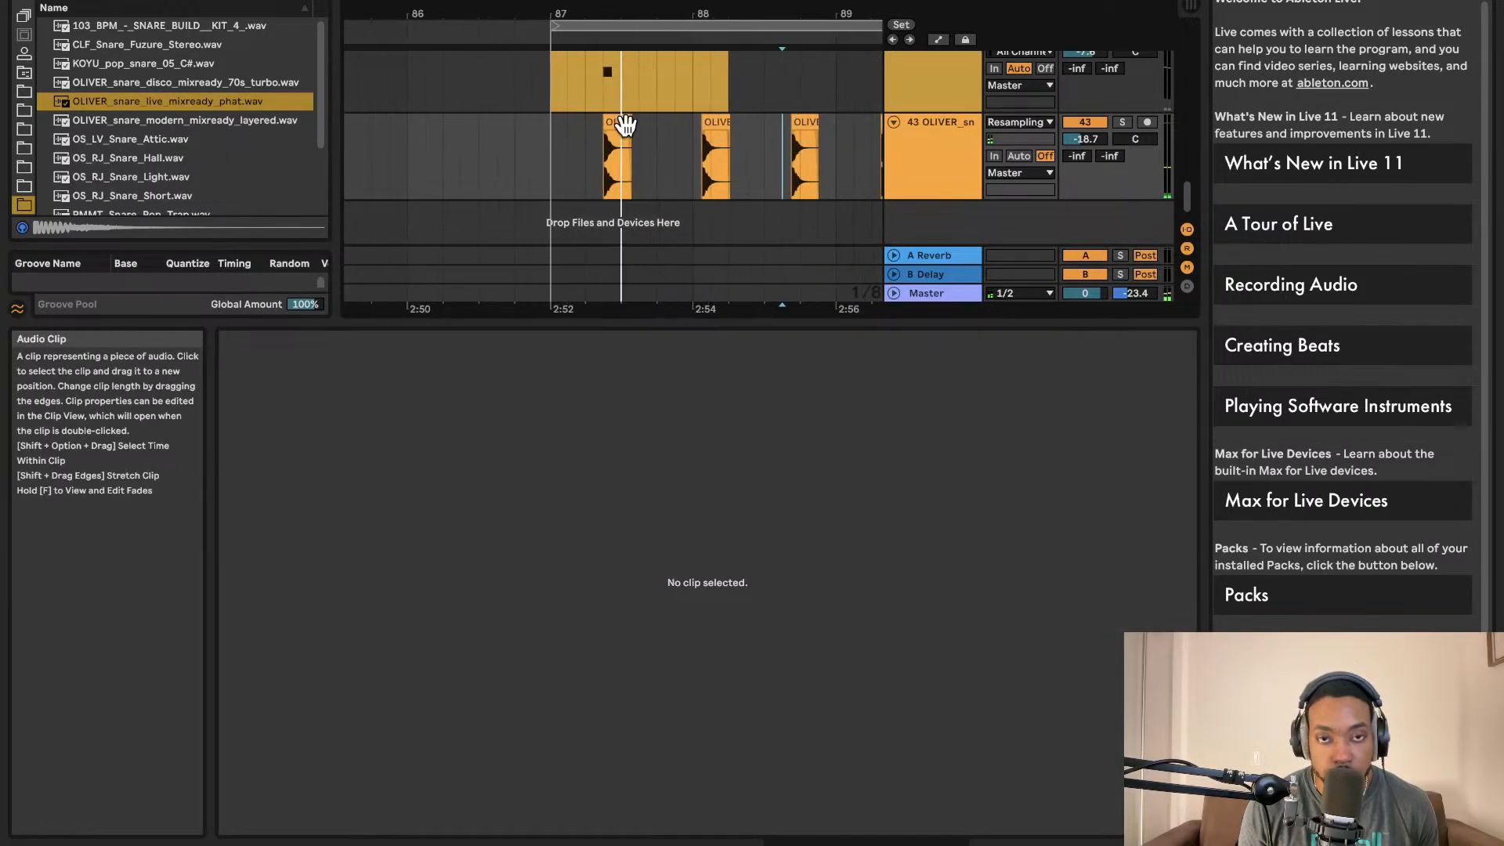
# - Delete all the OLIVER snare clips on track 43
pyautogui.moveTo(592, 150); pyautogui.dragTo(586, 151)
pyautogui.press('Delete')
pyautogui.moveTo(778, 162); pyautogui.dragTo(767, 160)
# - Audition alternative snare samples in the browser, from OLIVER_snare_modern_mixready_layered.wav through to Snare_Pop.wav
pyautogui.click(189, 120)
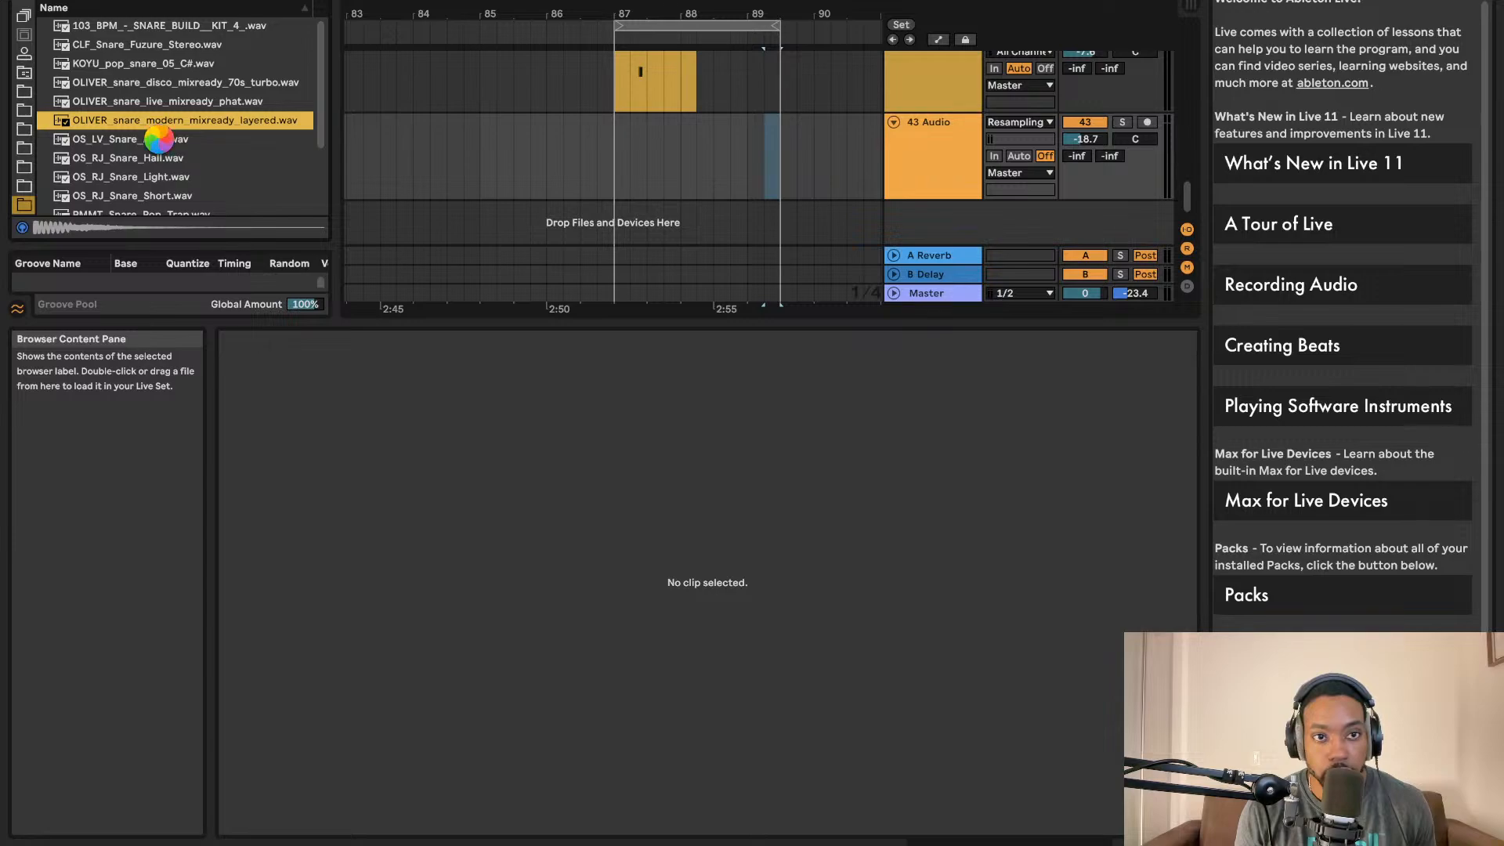
pyautogui.click(160, 140)
pyautogui.click(151, 159)
pyautogui.click(160, 118)
pyautogui.click(161, 101)
pyautogui.click(158, 81)
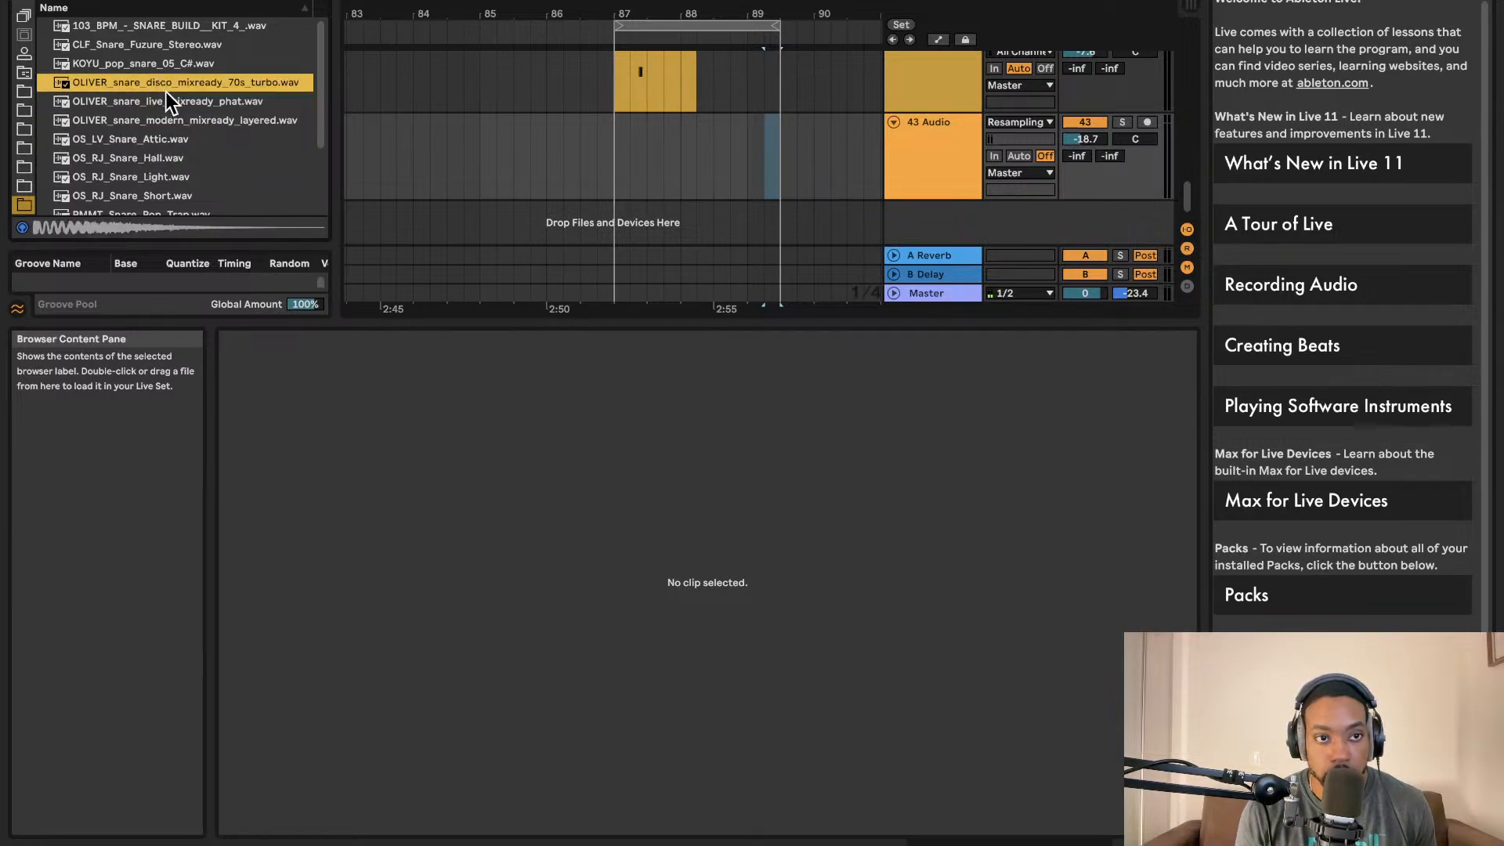
pyautogui.click(163, 46)
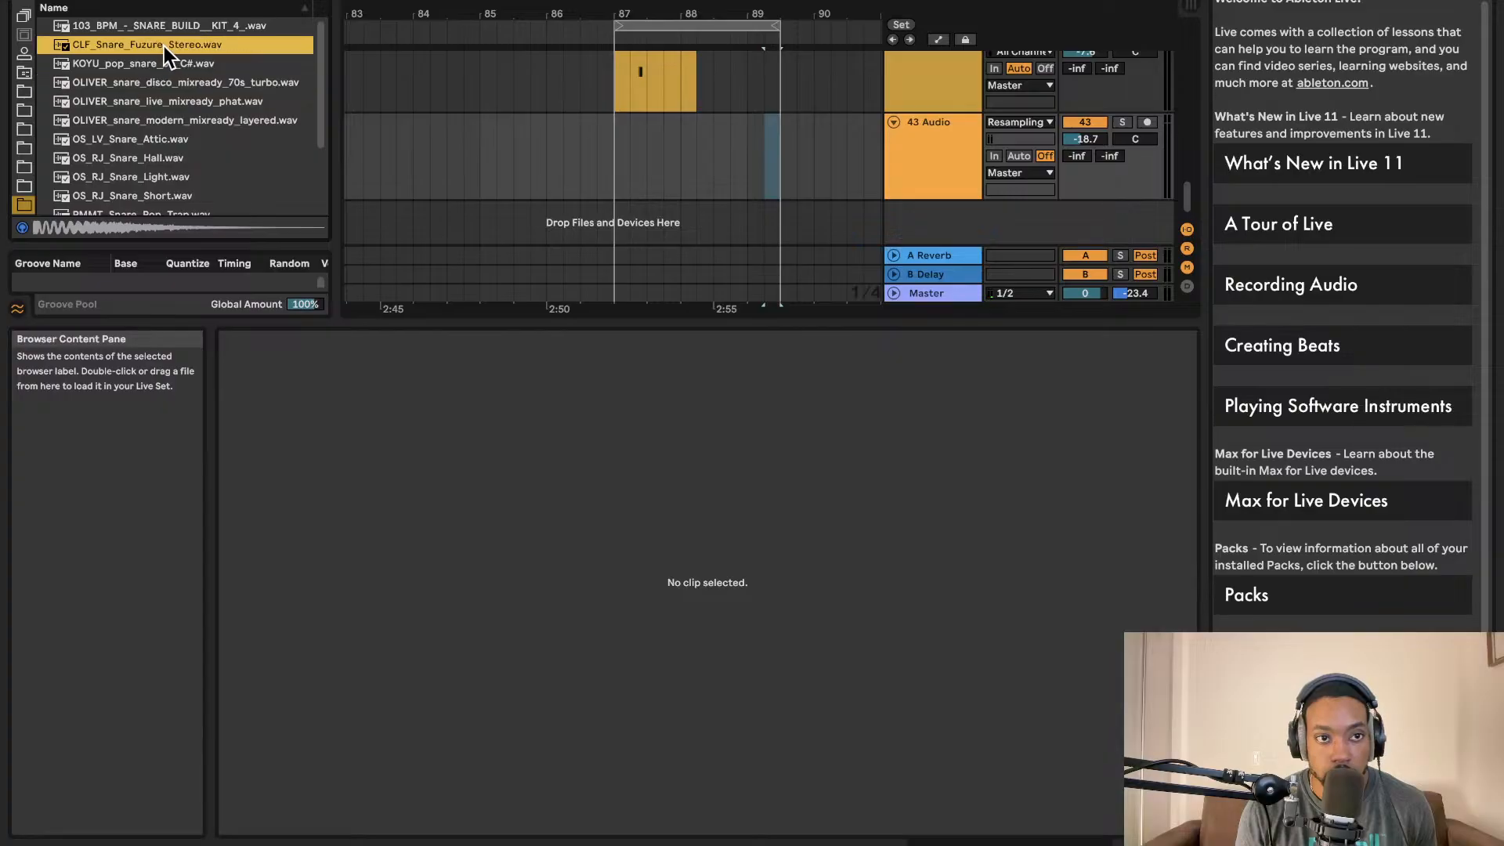
pyautogui.scroll(-2, 163, 78)
pyautogui.click(165, 92)
pyautogui.click(157, 111)
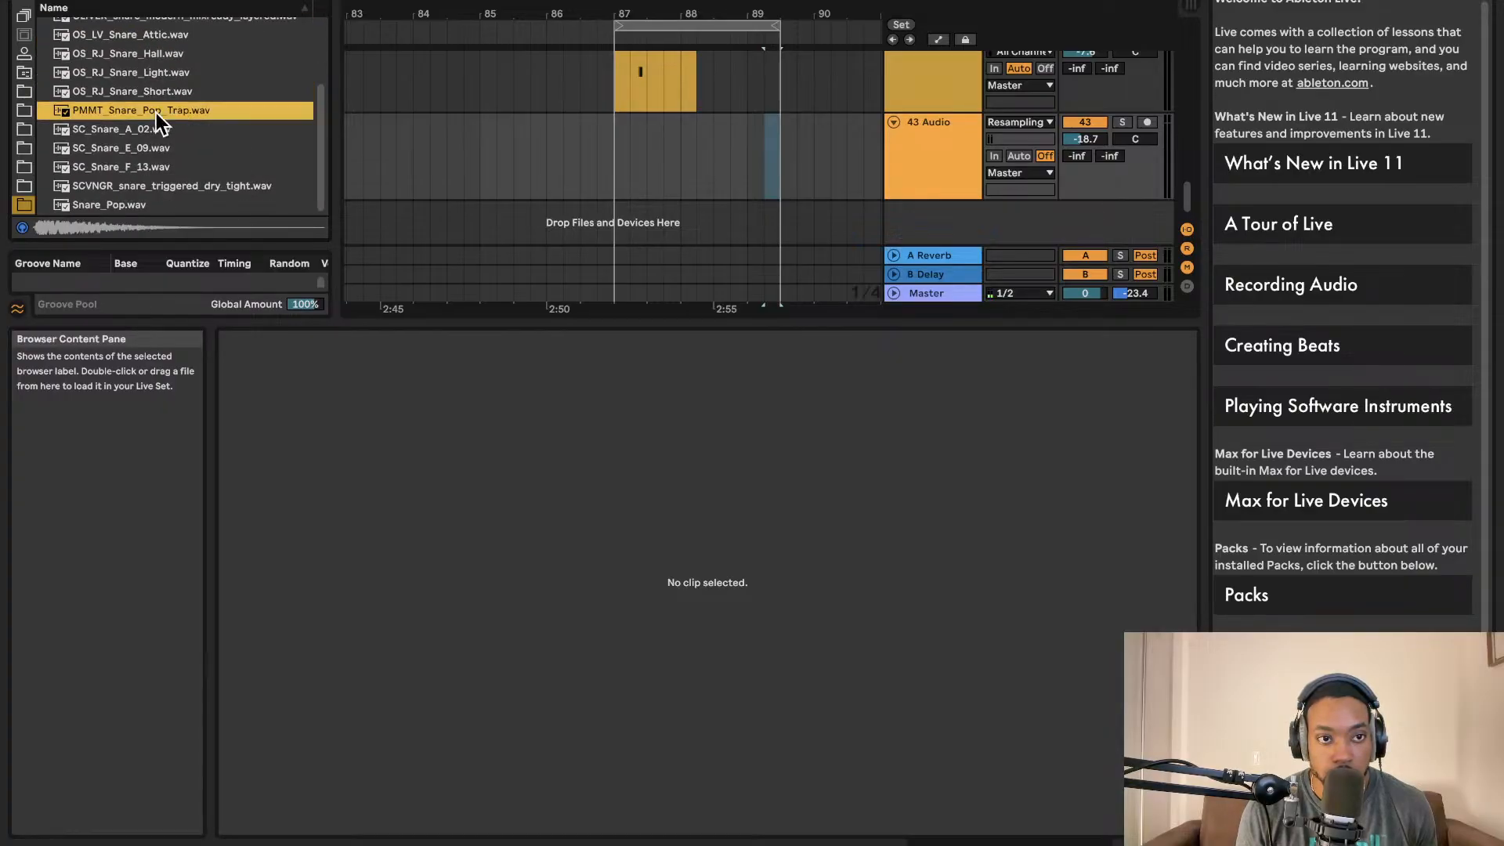
pyautogui.click(146, 148)
pyautogui.click(143, 201)
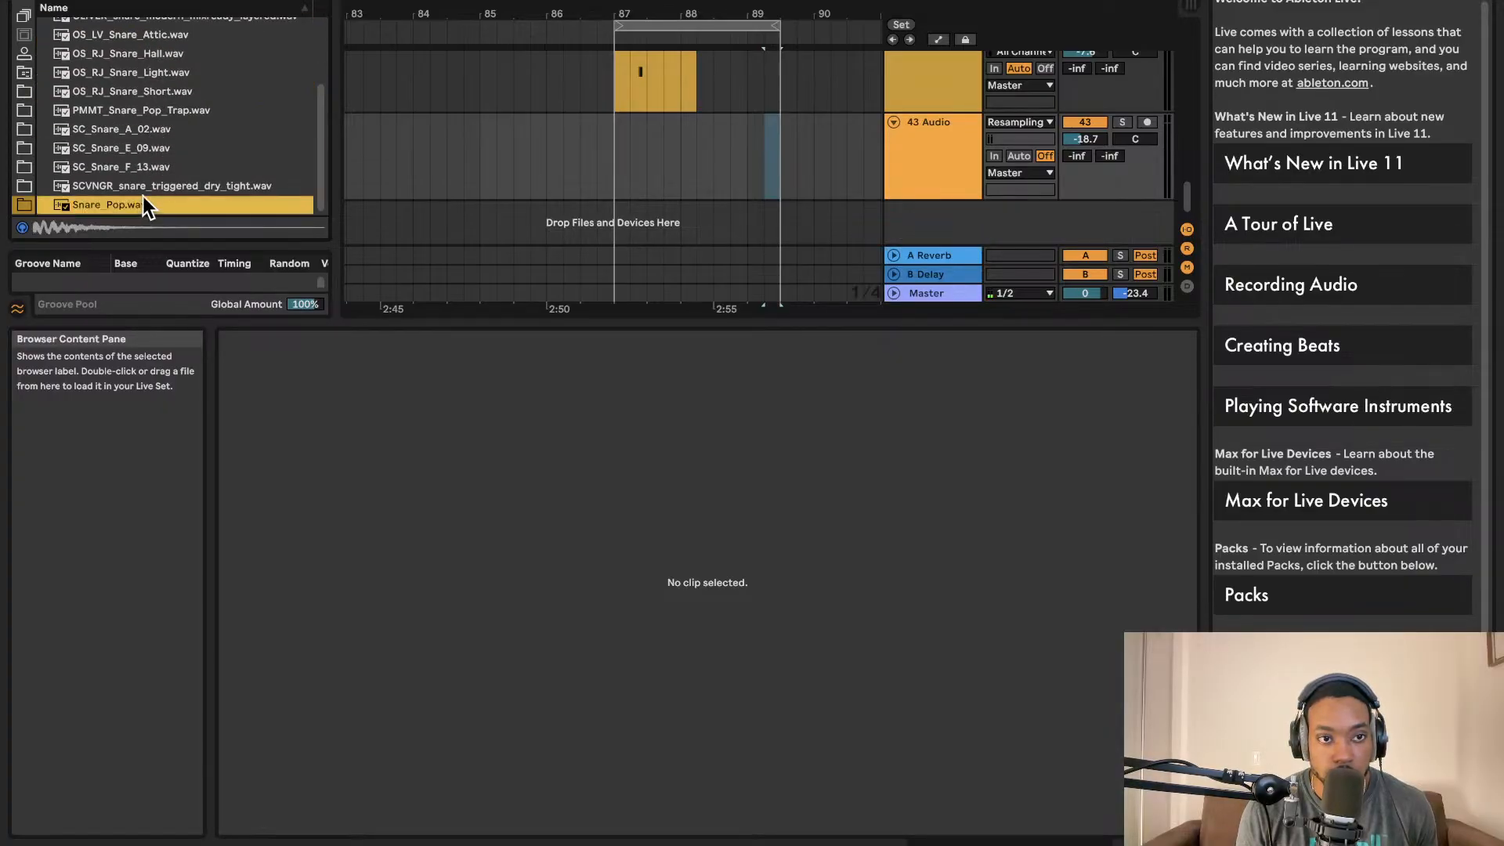
# - Place SCVNGR_snare_triggered_dry_tight.wav on track 43 at beat 87.2
pyautogui.click(147, 185)
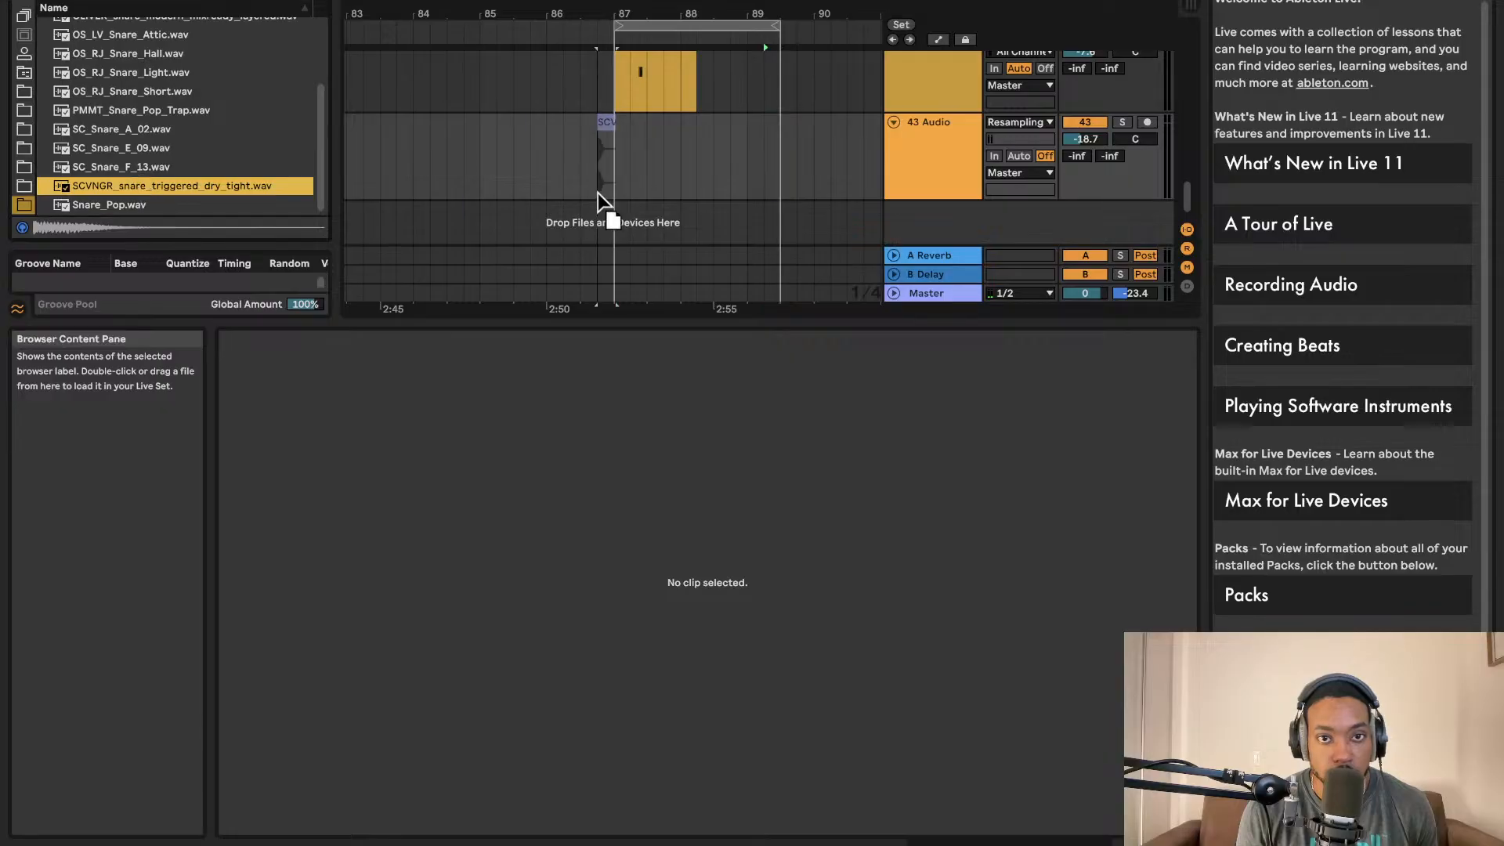
pyautogui.moveTo(629, 188); pyautogui.dragTo(630, 186)
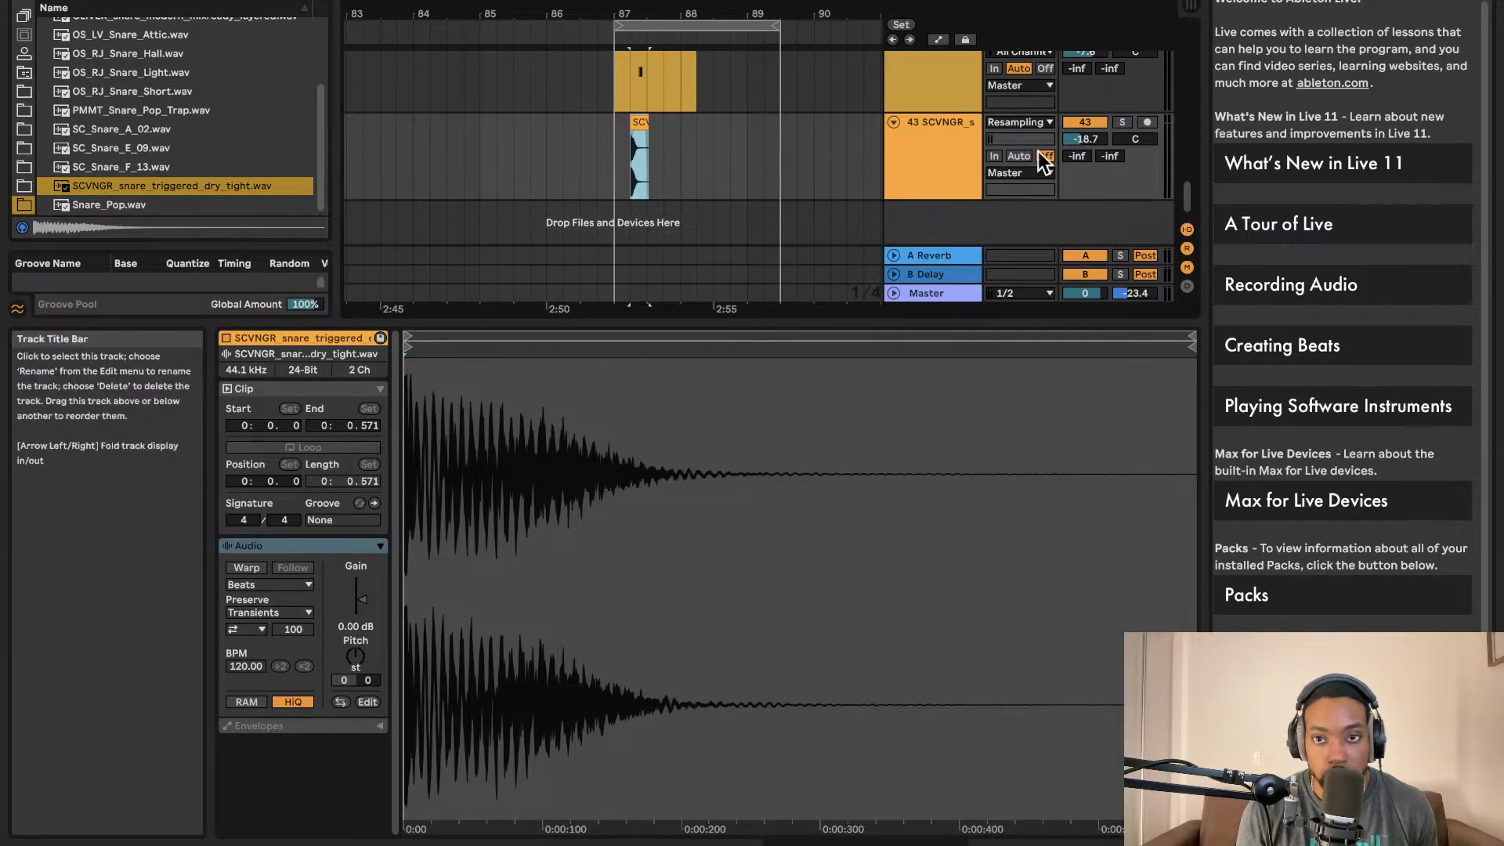
# - Extend the end of the arrangement loop to 92.2, level with the end of the Bass clip, while playing the tracks
pyautogui.scroll(5, 727, 121)
pyautogui.scroll(3, 728, 120)
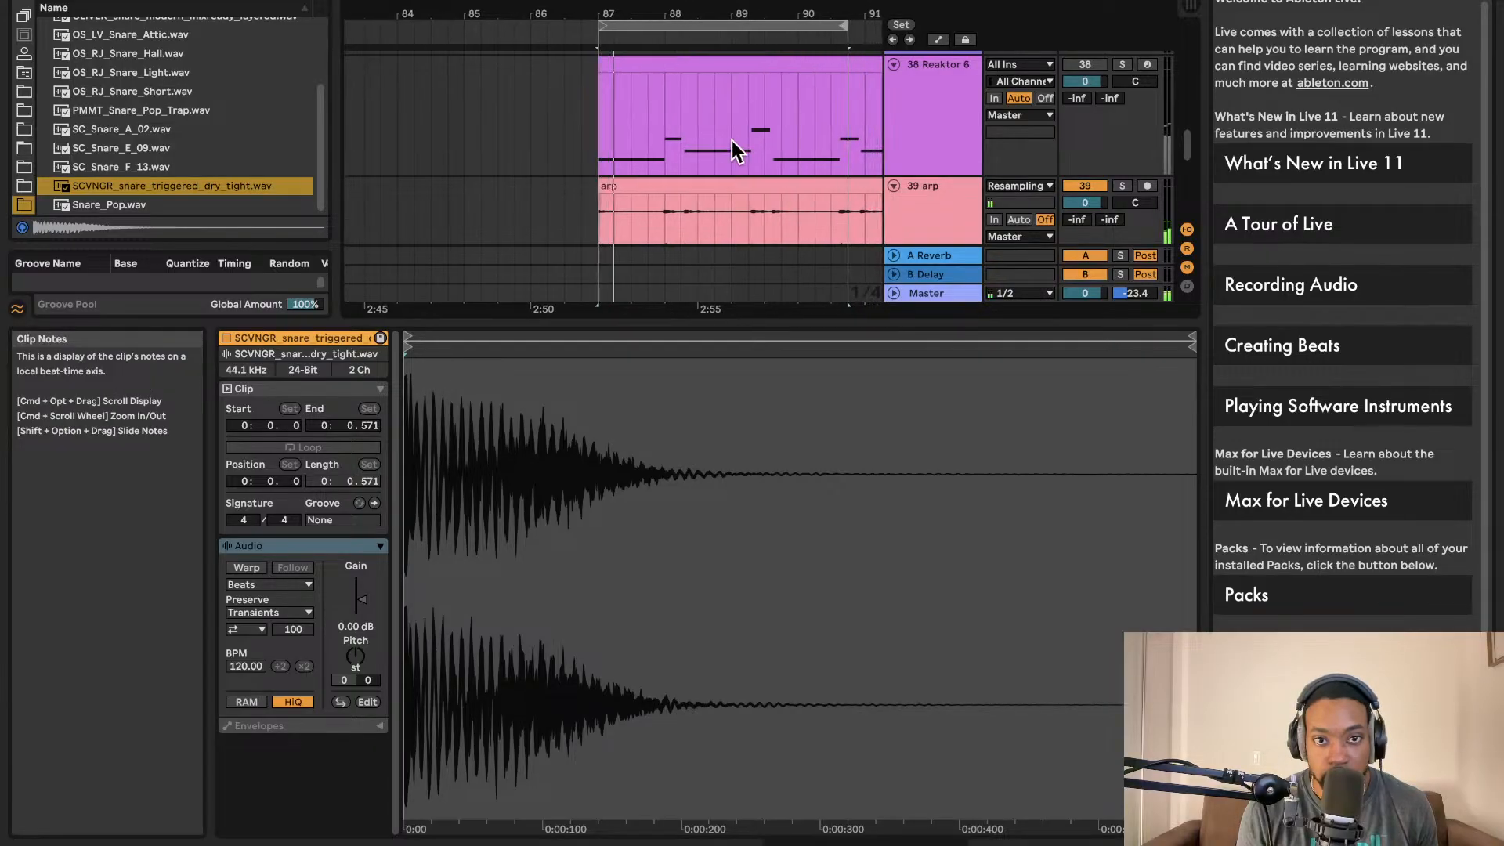
pyautogui.scroll(-5, 729, 137)
pyautogui.scroll(5, 712, 135)
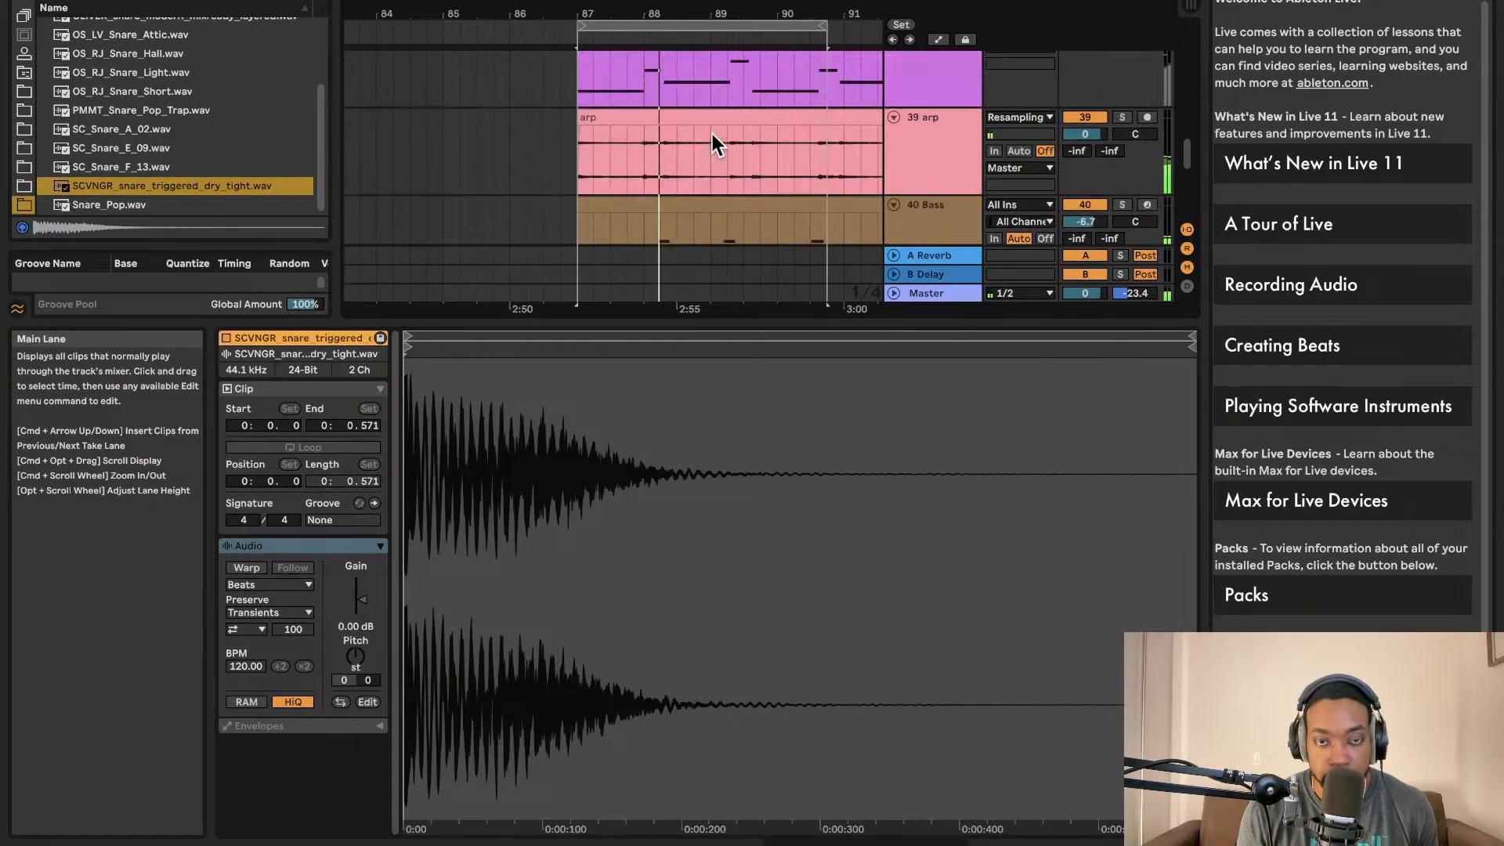
pyautogui.scroll(-3, 937, 102)
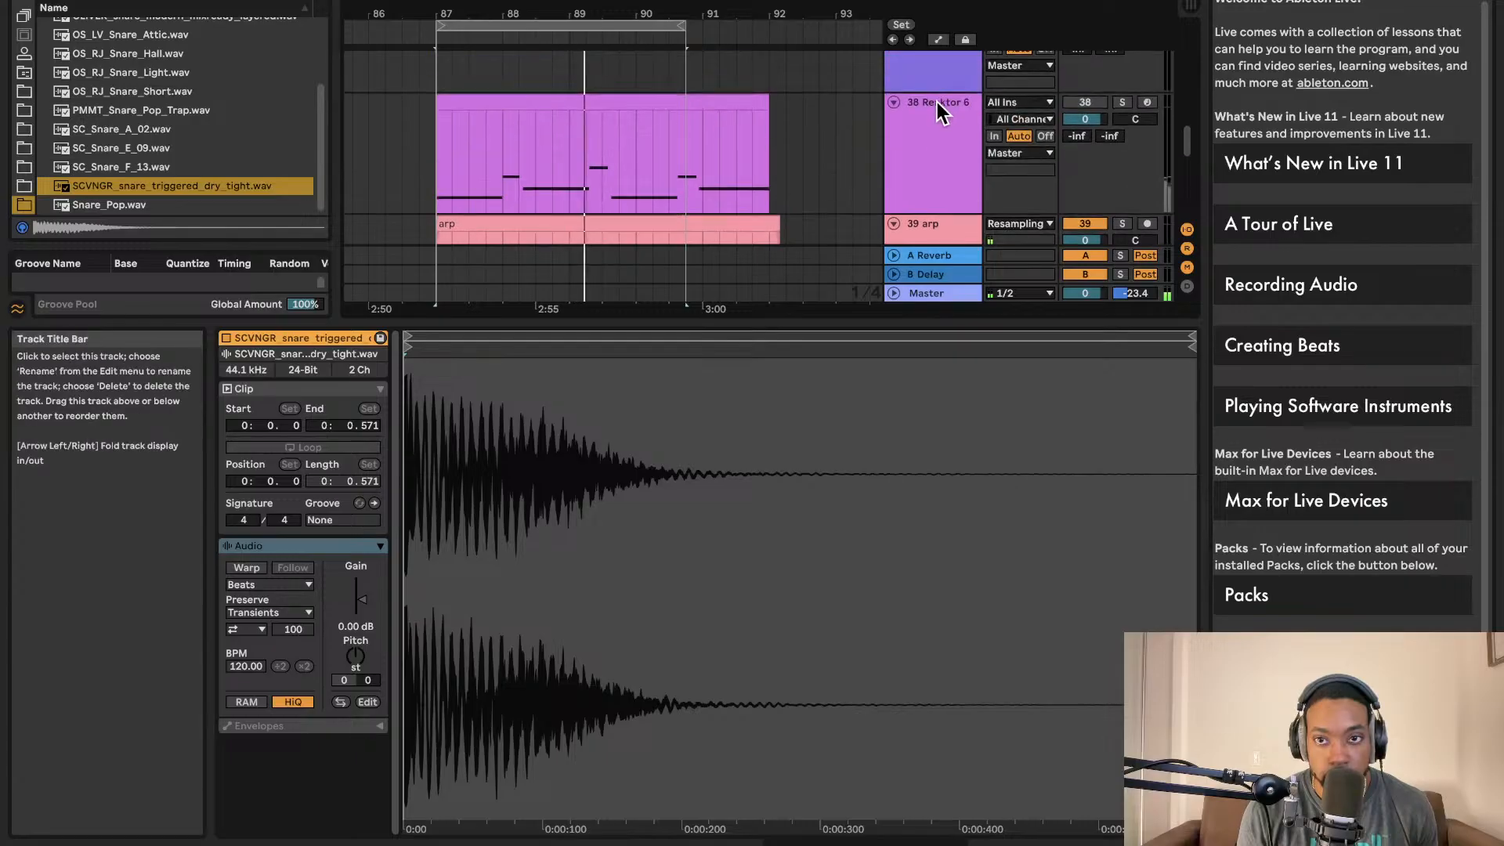
pyautogui.scroll(-2, 791, 92)
pyautogui.scroll(2, 745, 87)
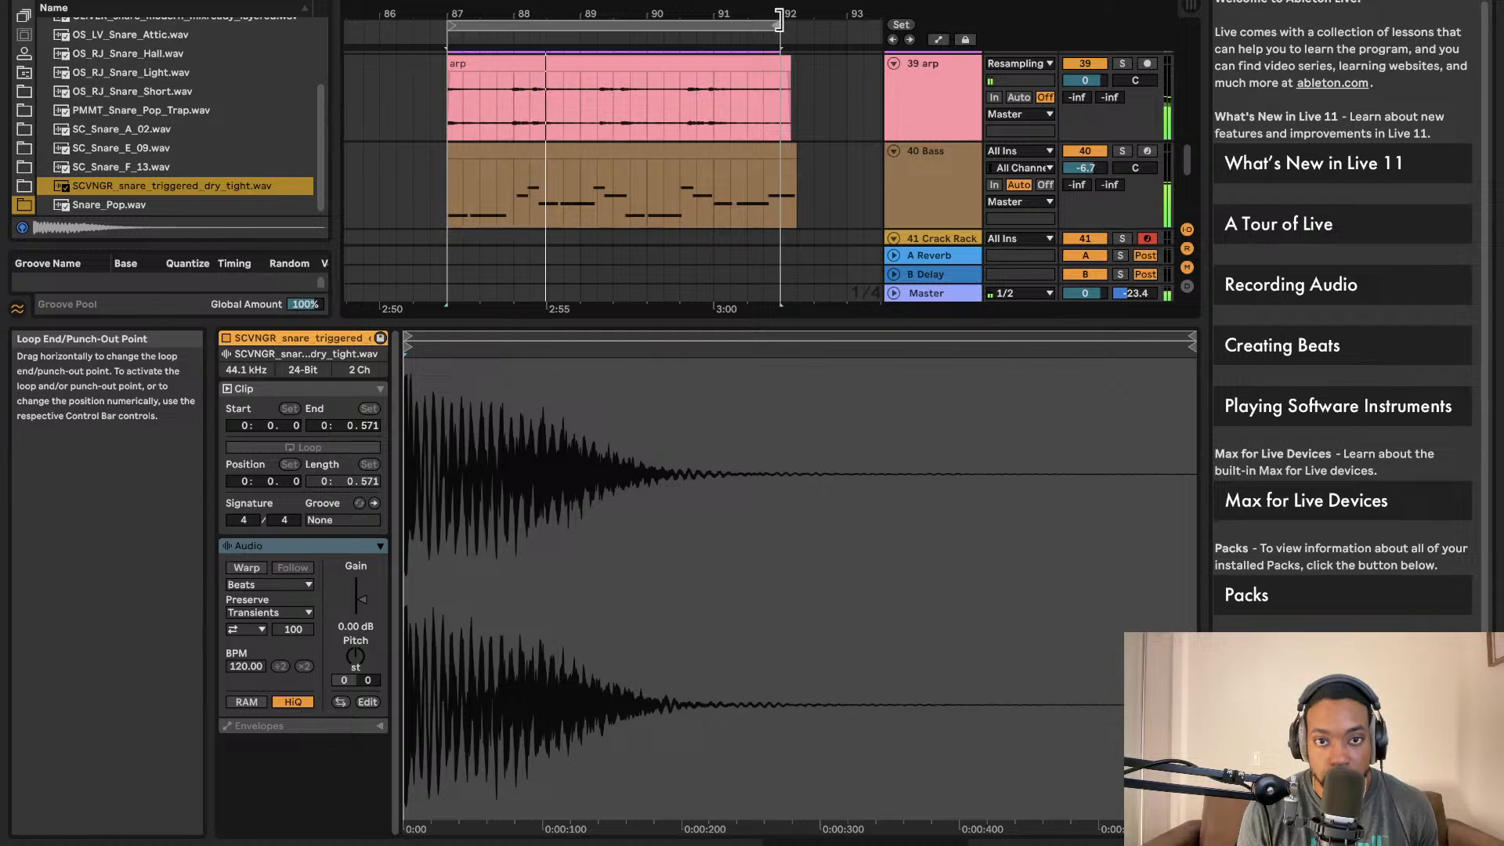
pyautogui.scroll(-5, 640, 138)
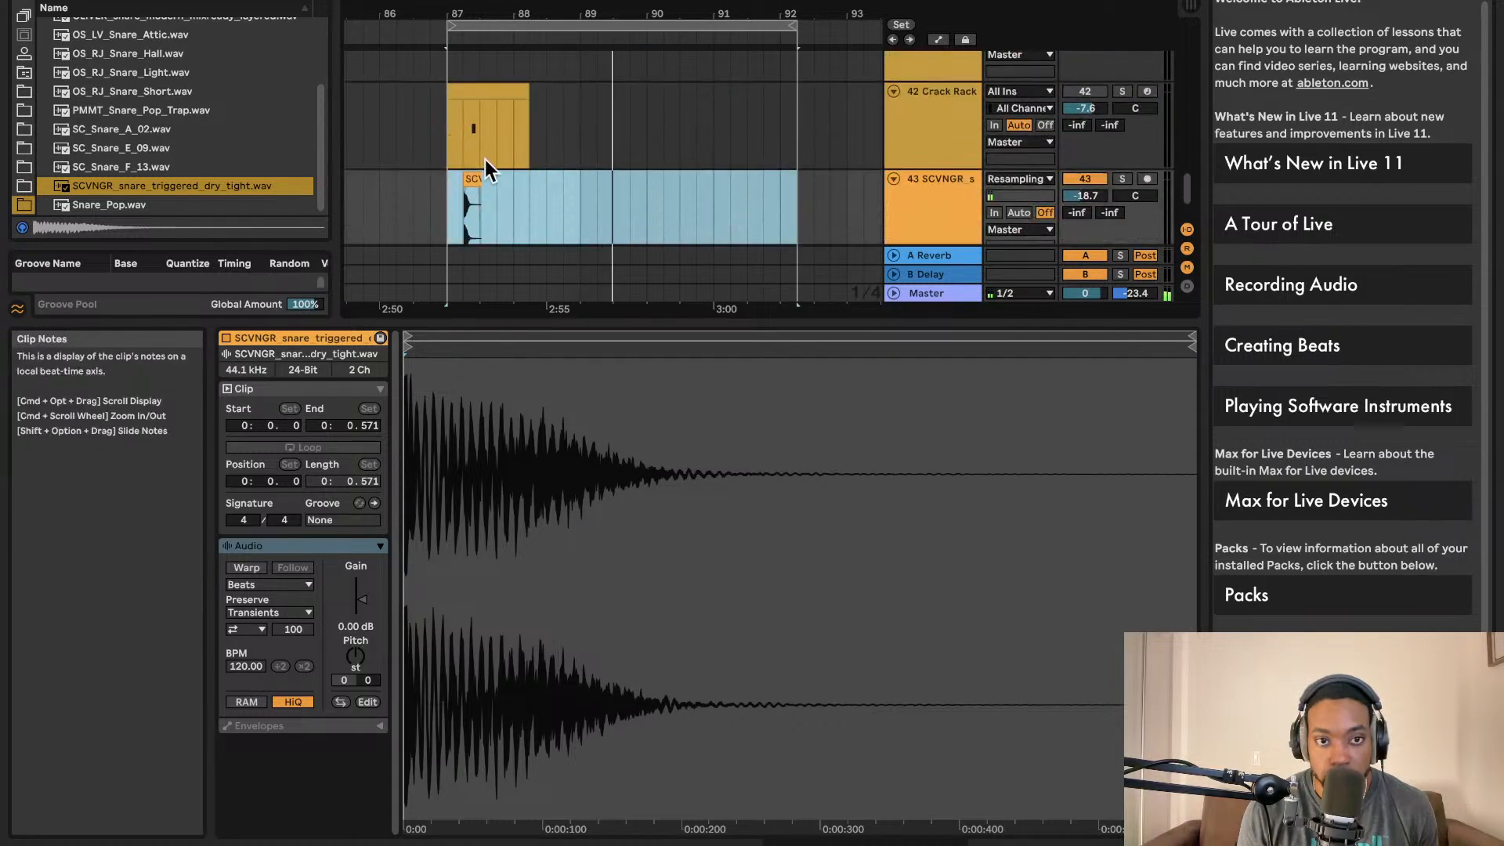
# - Move the SCVNGR snare clip on track 43 to the start of bar 88 and play from bar 87
pyautogui.hscroll(-2, 486, 173)
pyautogui.press('space')
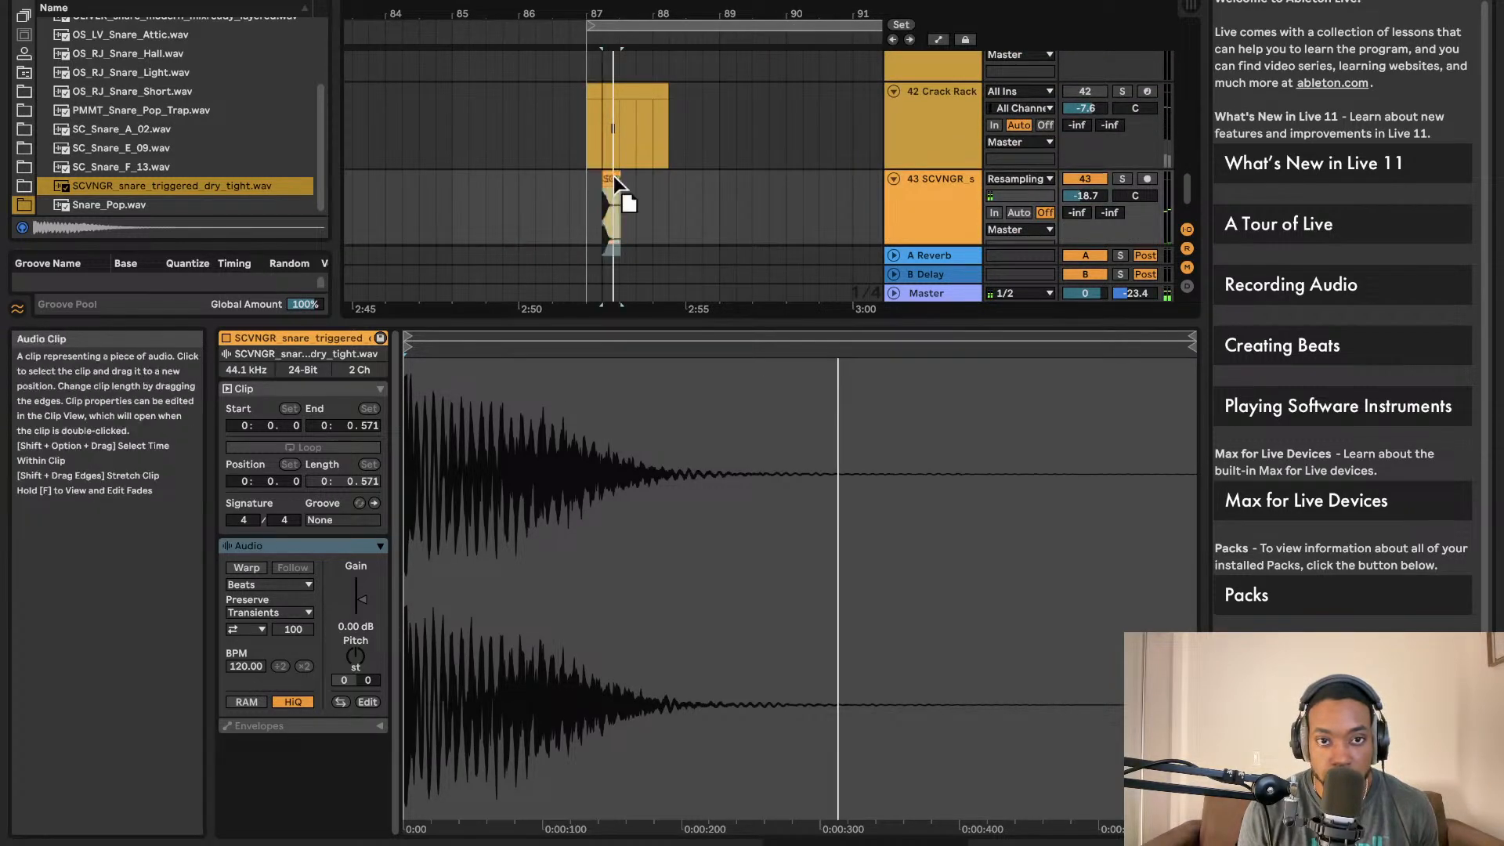
pyautogui.moveTo(651, 174); pyautogui.dragTo(651, 174)
pyautogui.click(592, 196)
pyautogui.press('space')
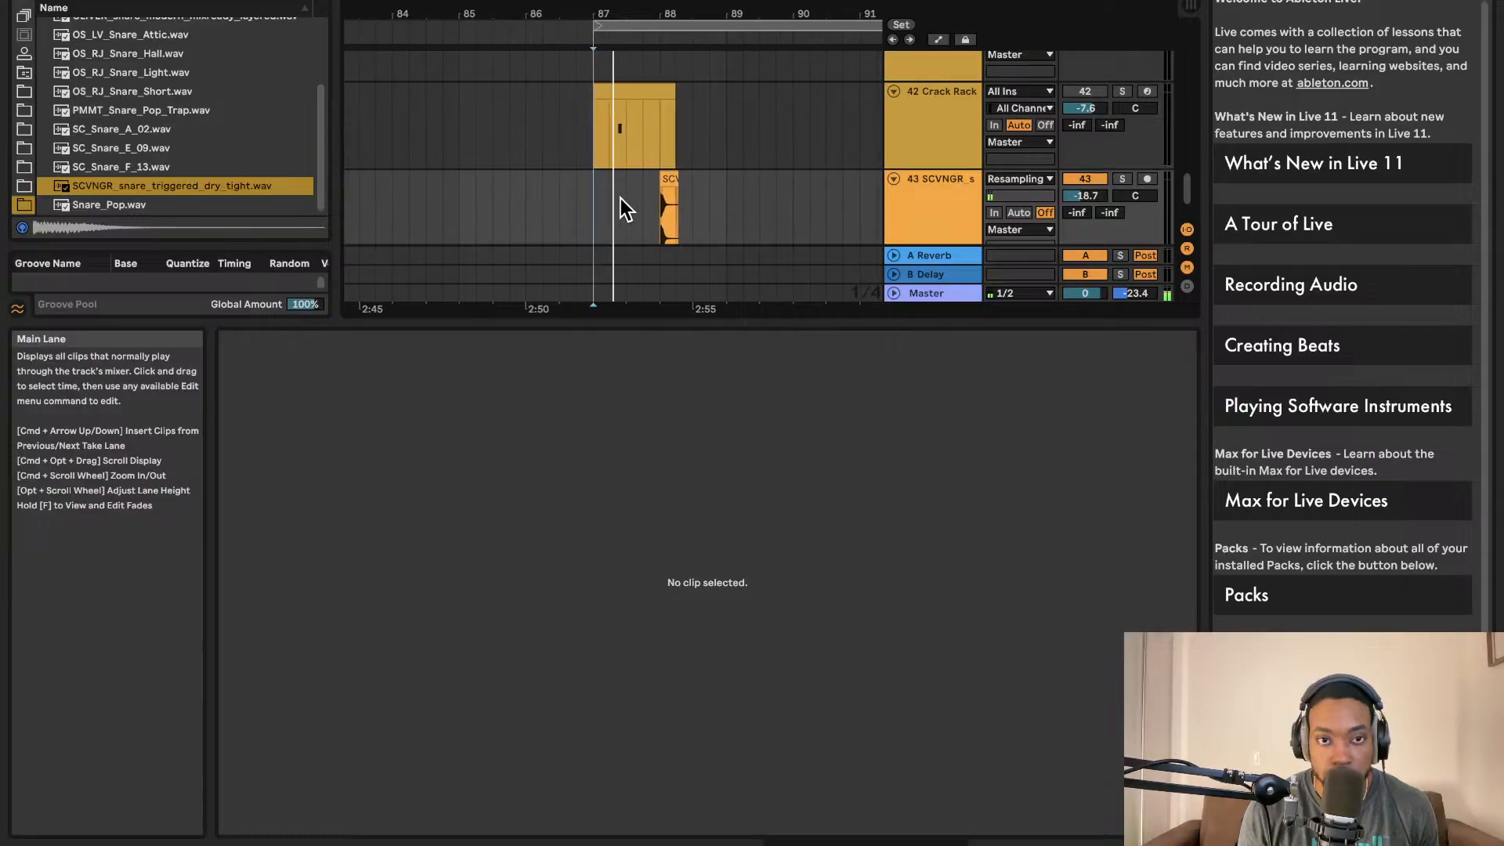
# - Move the SCVNGR snare clip on track 43 earlier to beat 87.4 and play from bar 87
pyautogui.click(641, 192)
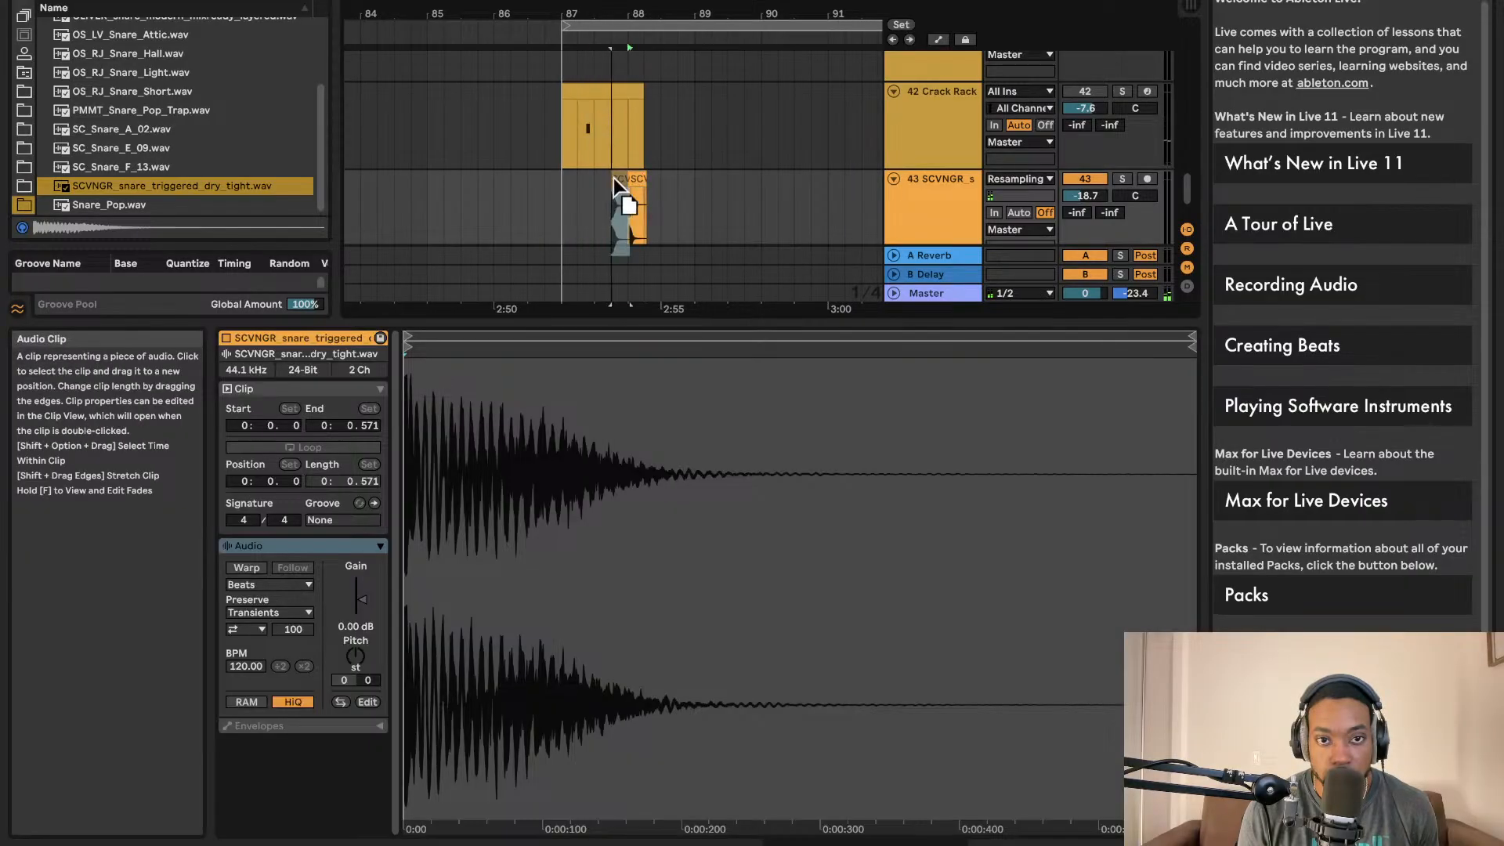
pyautogui.moveTo(614, 177); pyautogui.dragTo(613, 178)
pyautogui.click(562, 185)
pyautogui.press('space')
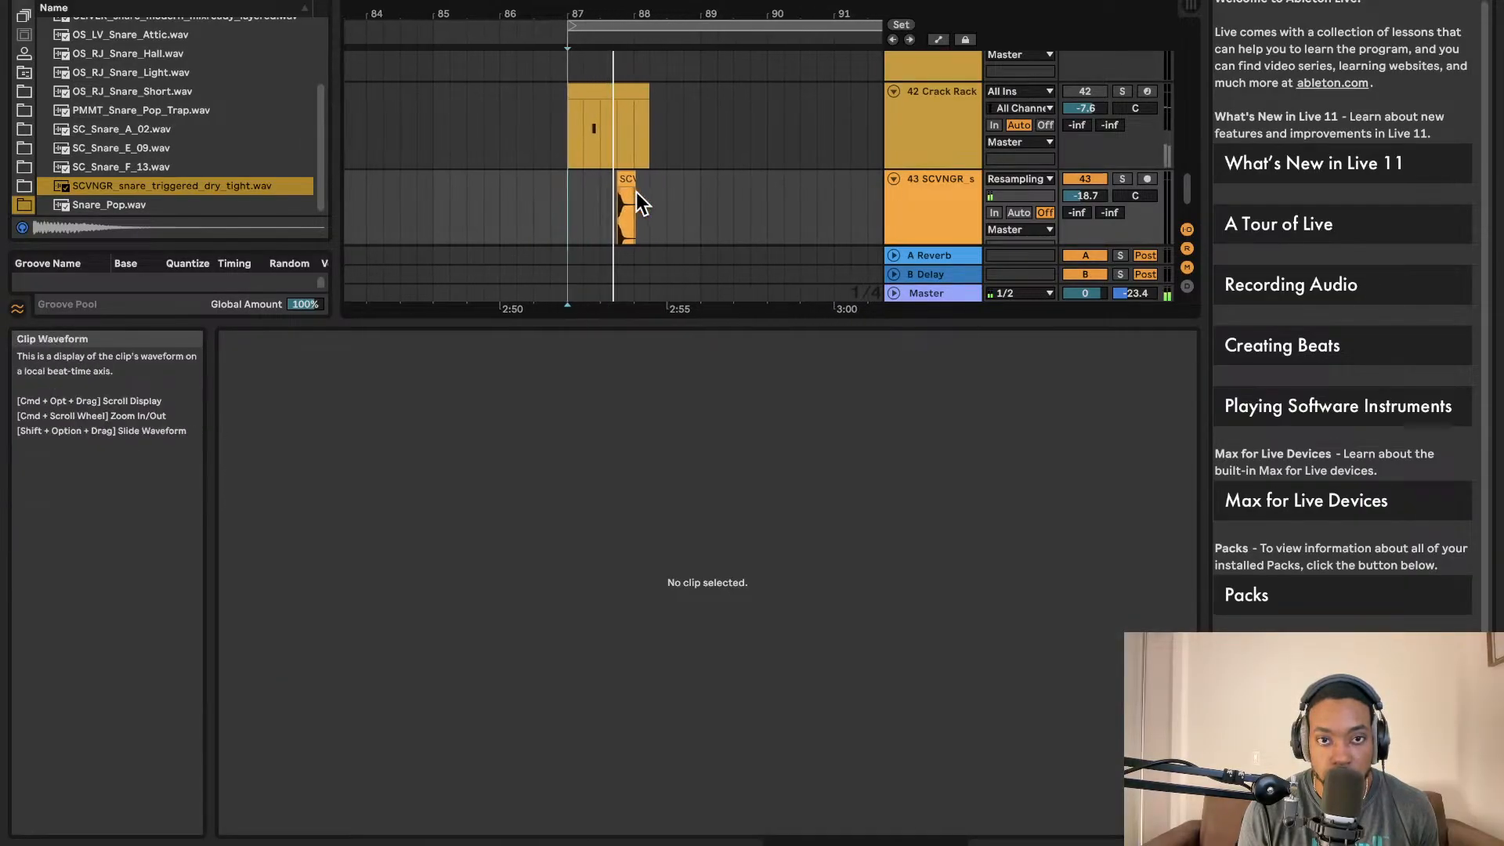
# - Shift the SCVNGR snare clip on track 43 to a sixteenth before beat 87.4, playing from bar 87 to check its timing
pyautogui.press('space')
pyautogui.scroll(8, 600, 186)
pyautogui.moveTo(611, 177); pyautogui.dragTo(583, 187)
pyautogui.click(366, 202)
pyautogui.press('space')
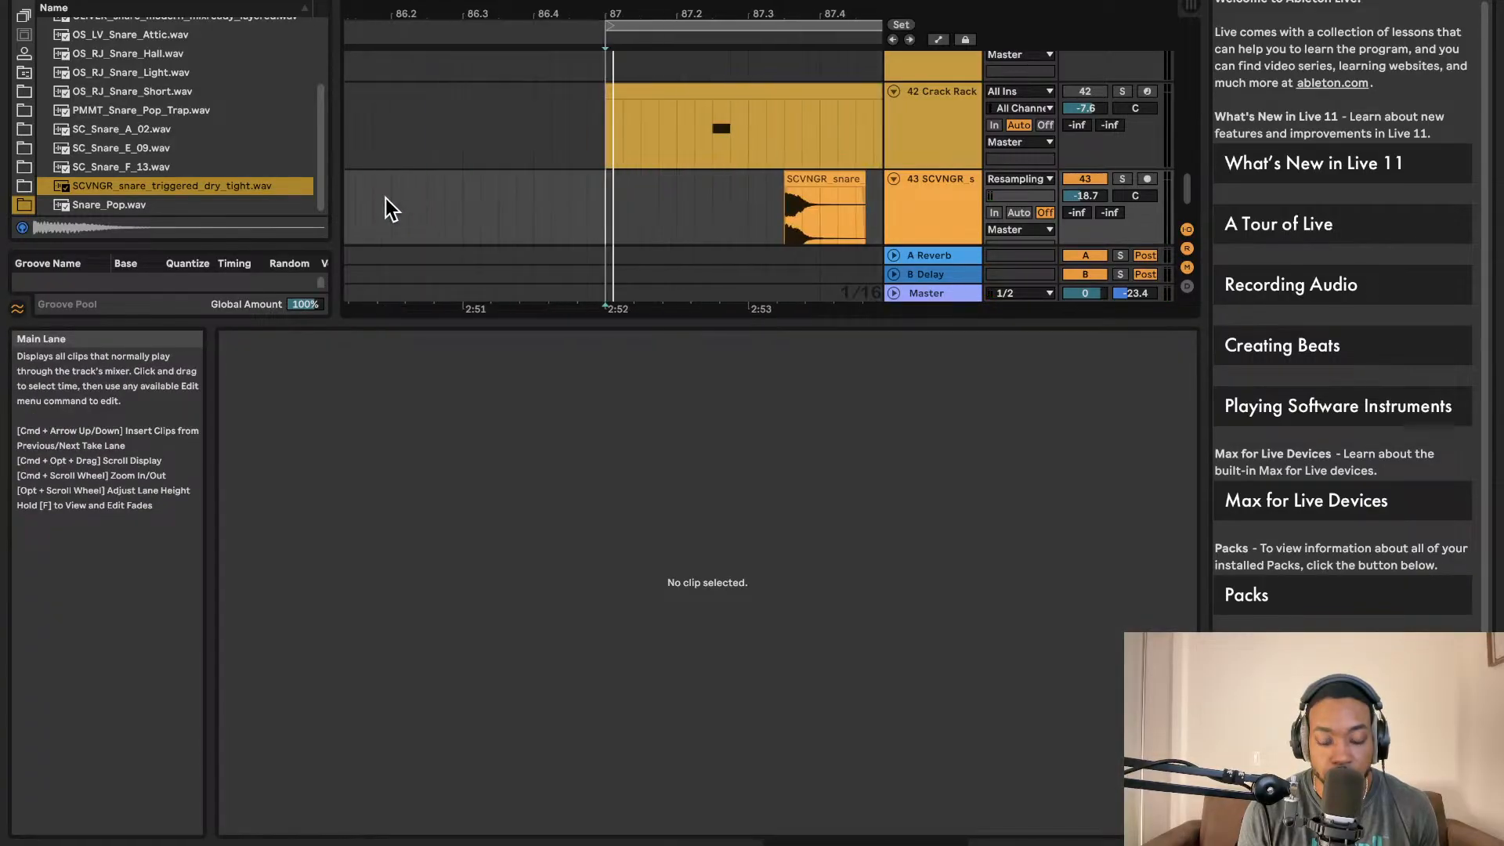
pyautogui.press('space')
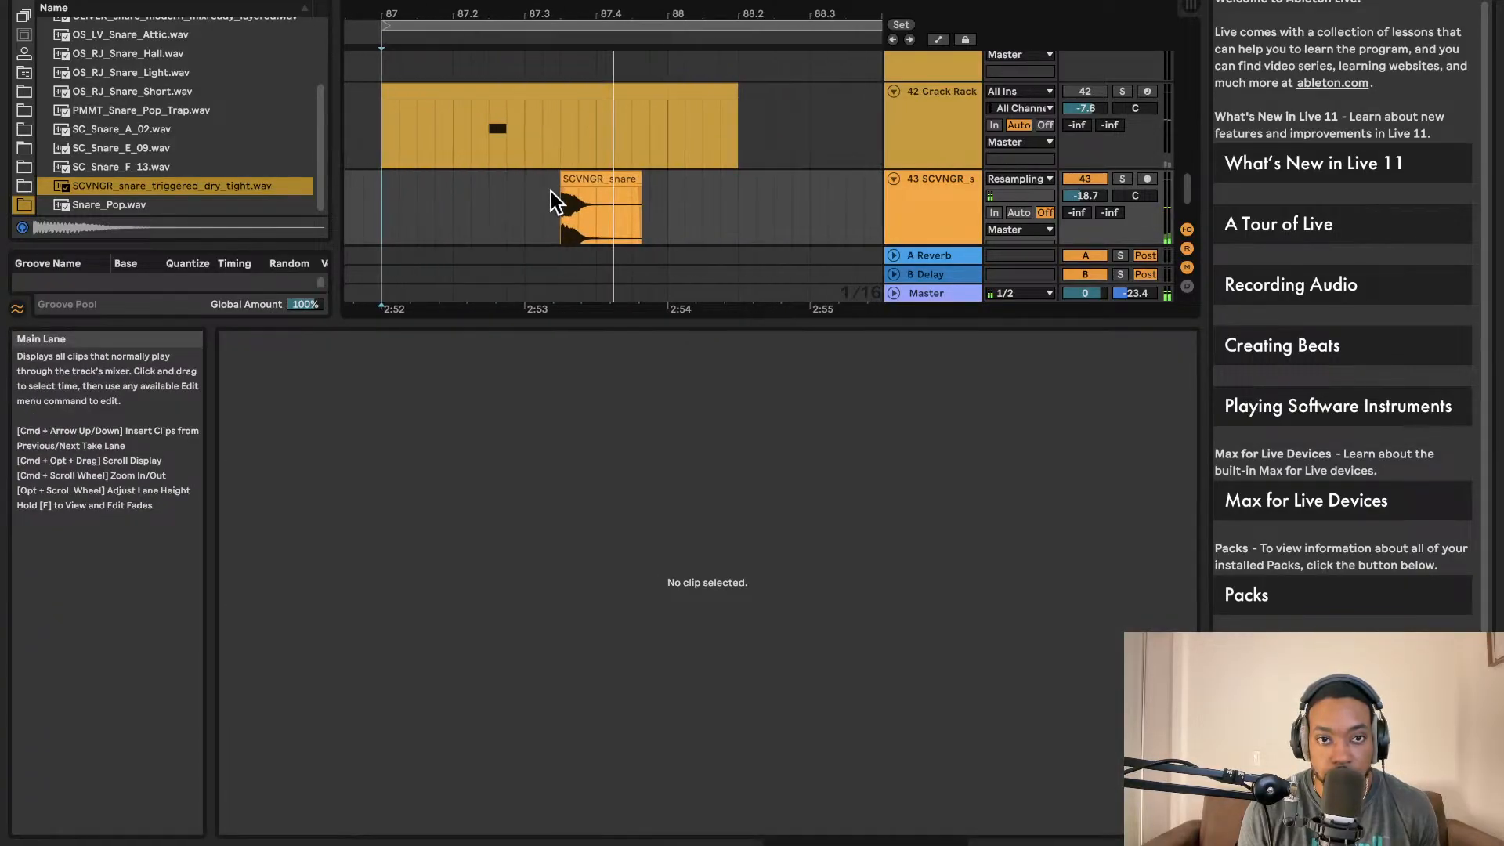
pyautogui.click(578, 188)
pyautogui.scroll(-3, 522, 196)
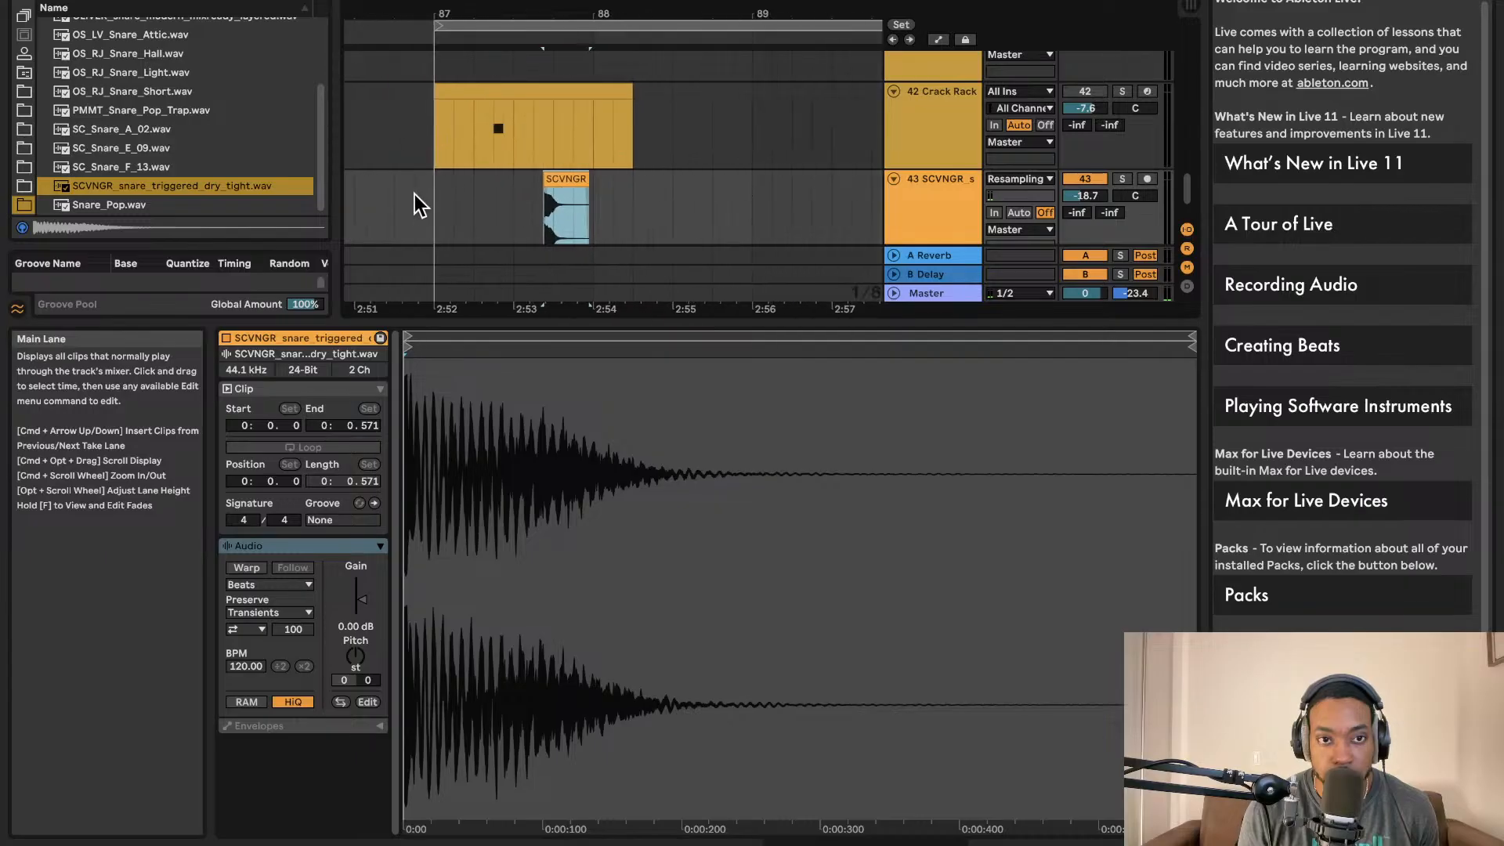
pyautogui.click(428, 194)
pyautogui.press('space')
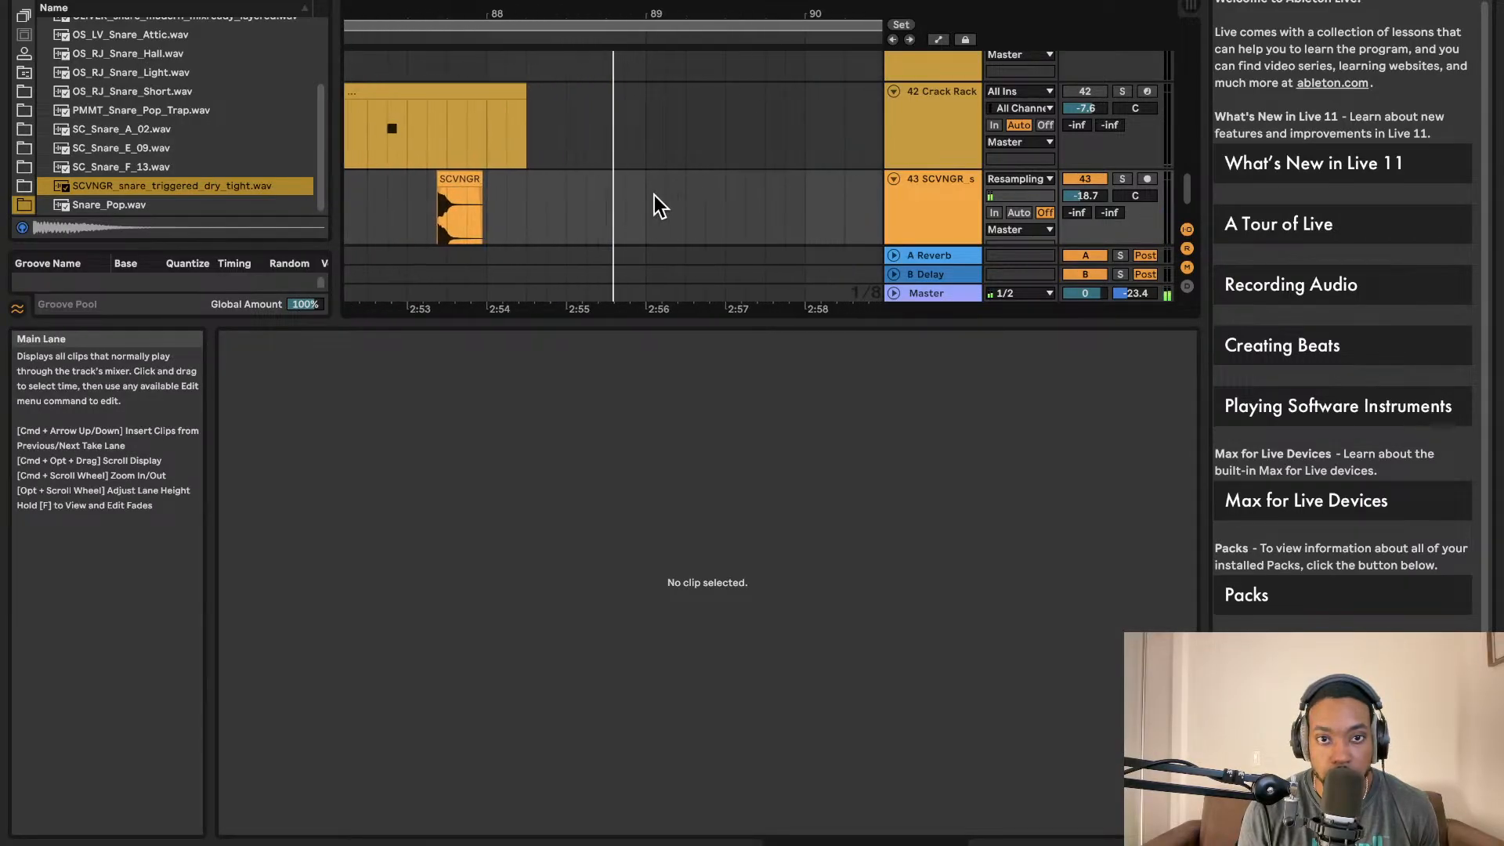
# - Place two copies of the snare clip on track 43, at the start of bar 89 and just after beat 90.2
pyautogui.click(433, 188)
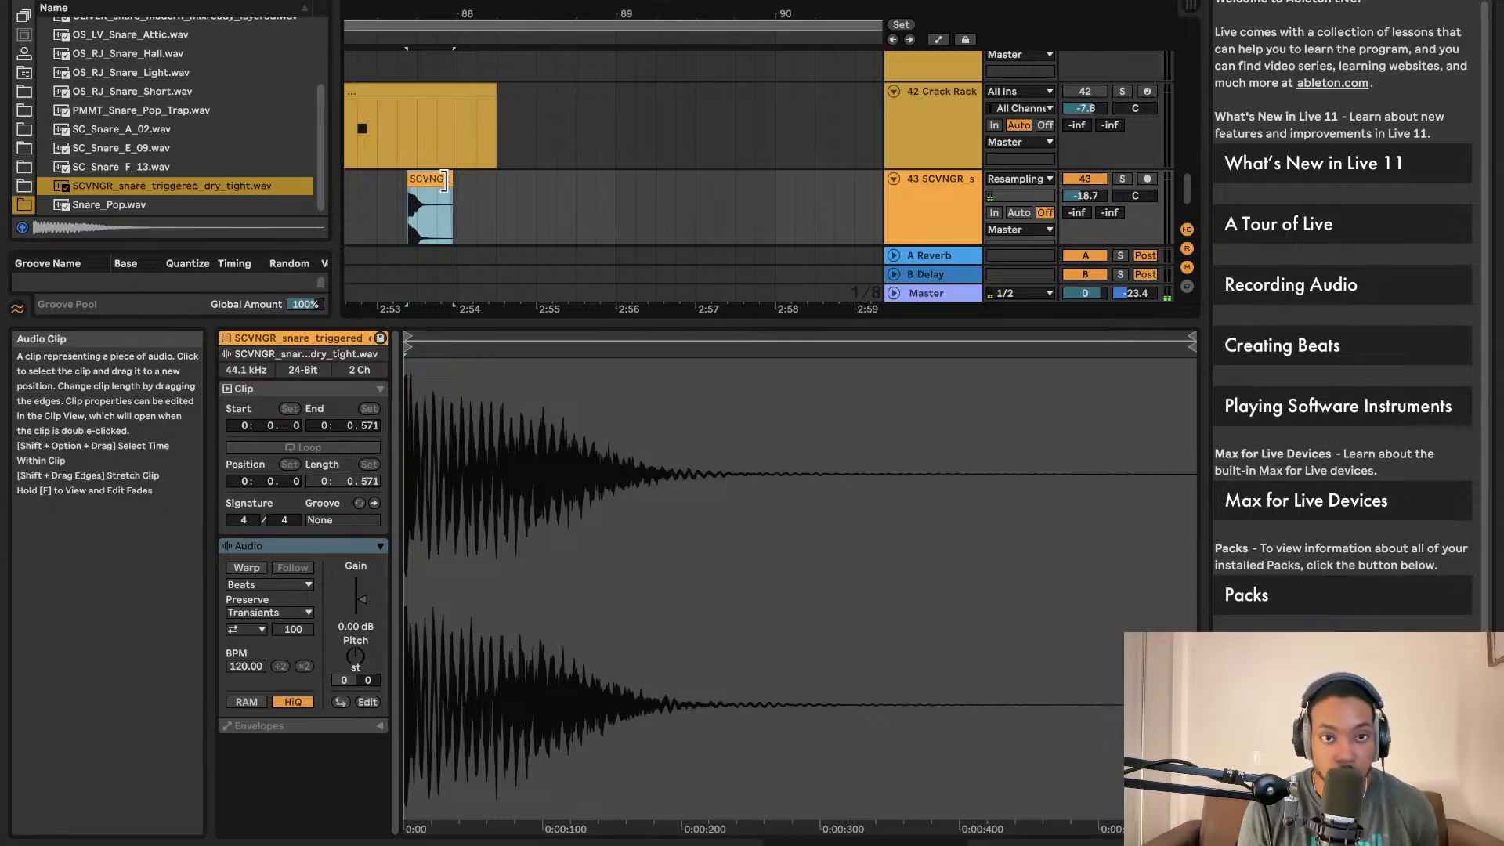
pyautogui.moveTo(637, 180); pyautogui.dragTo(641, 179)
pyautogui.click(426, 209)
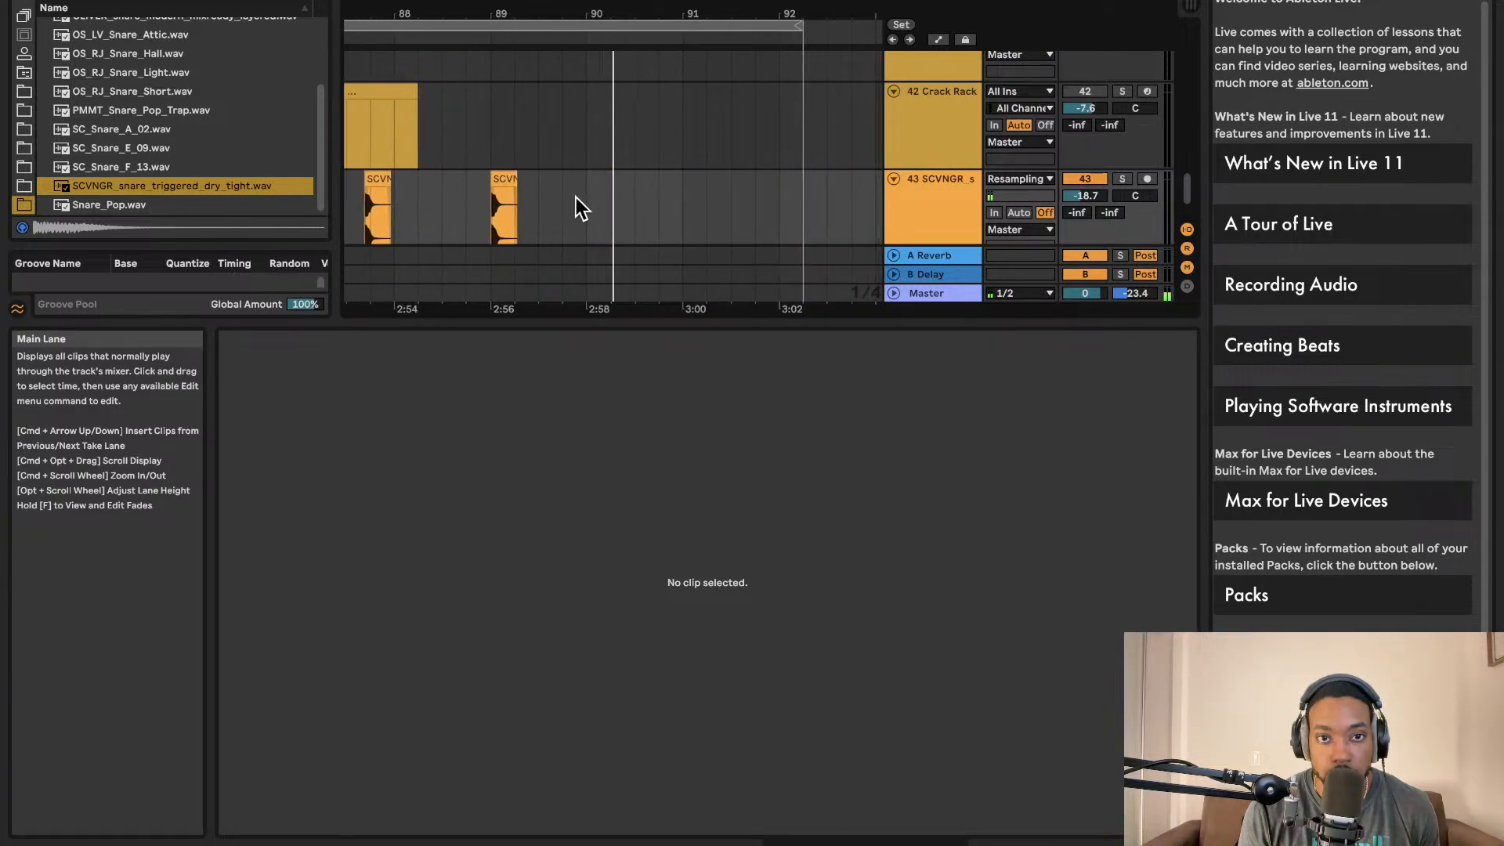
pyautogui.click(499, 179)
pyautogui.press('super+d')
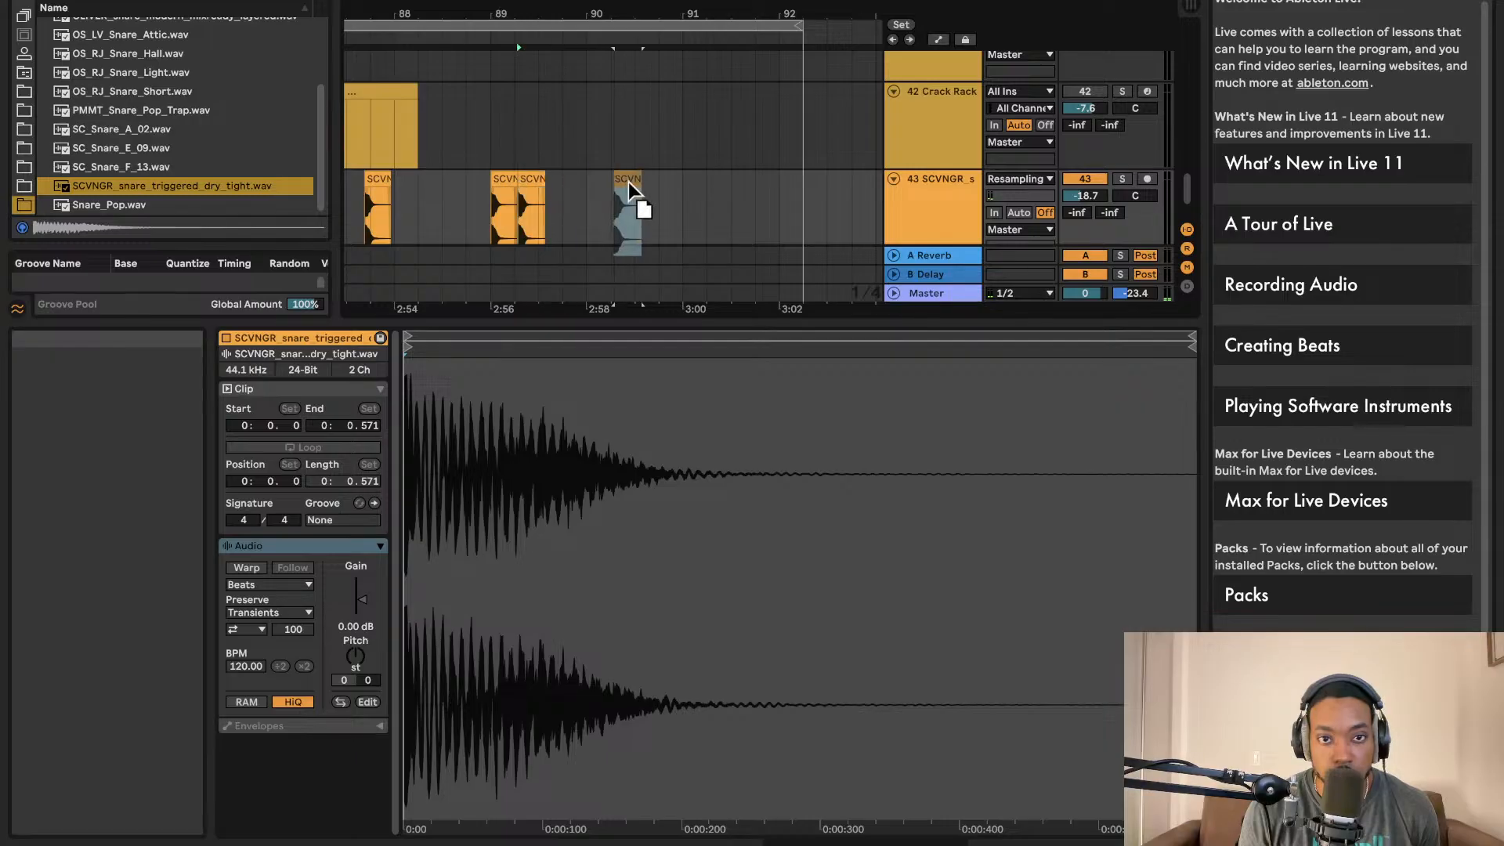
pyautogui.moveTo(629, 182); pyautogui.dragTo(628, 182)
pyautogui.click(549, 202)
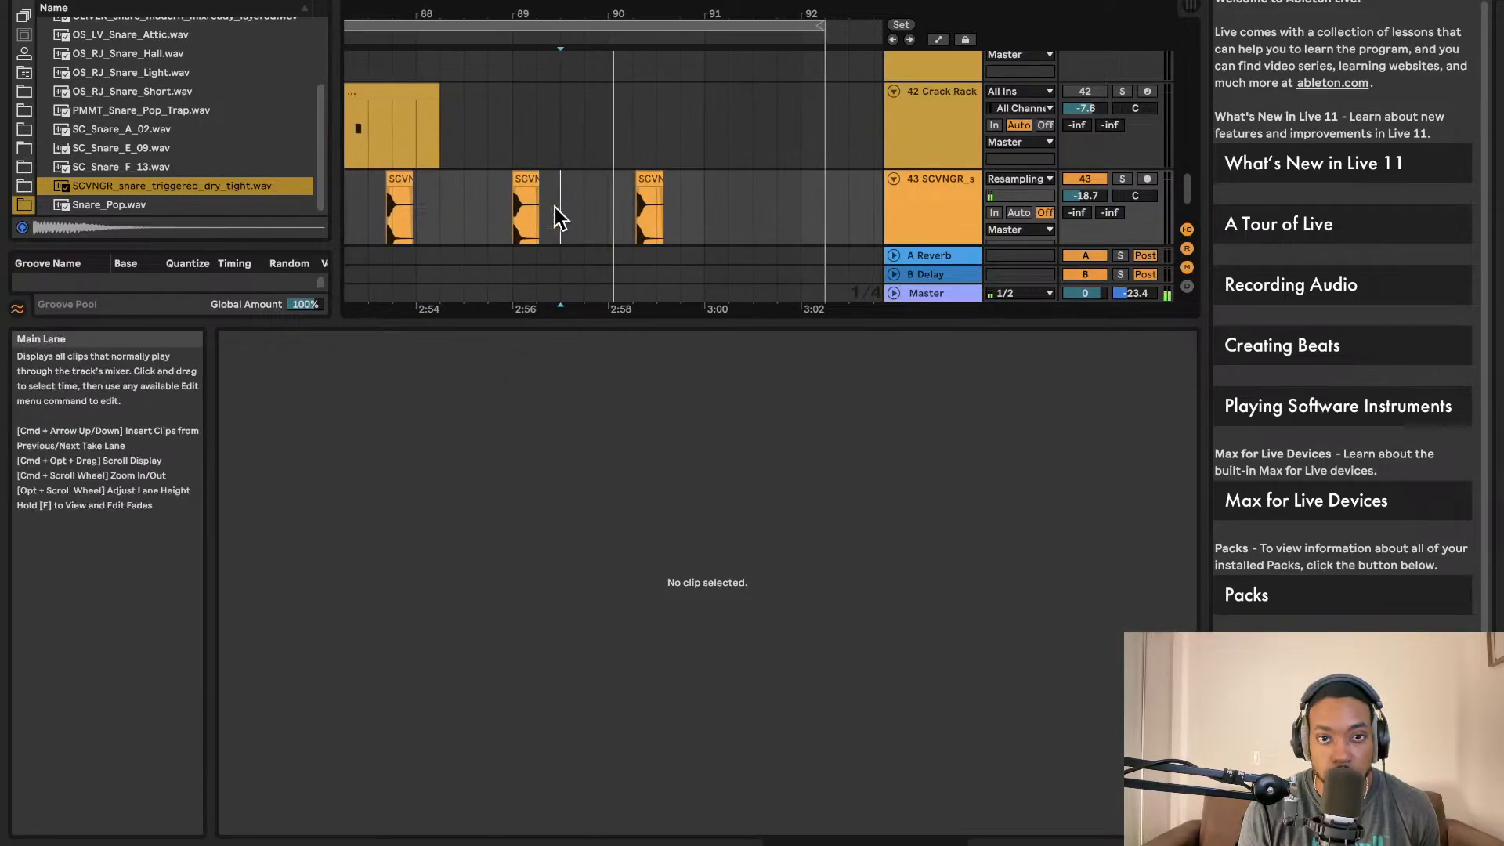
# - Fine-tune the third snare clip on track 43 to about a sixteenth after beat 90.2 and play it back
pyautogui.scroll(3, 576, 191)
pyautogui.click(525, 179)
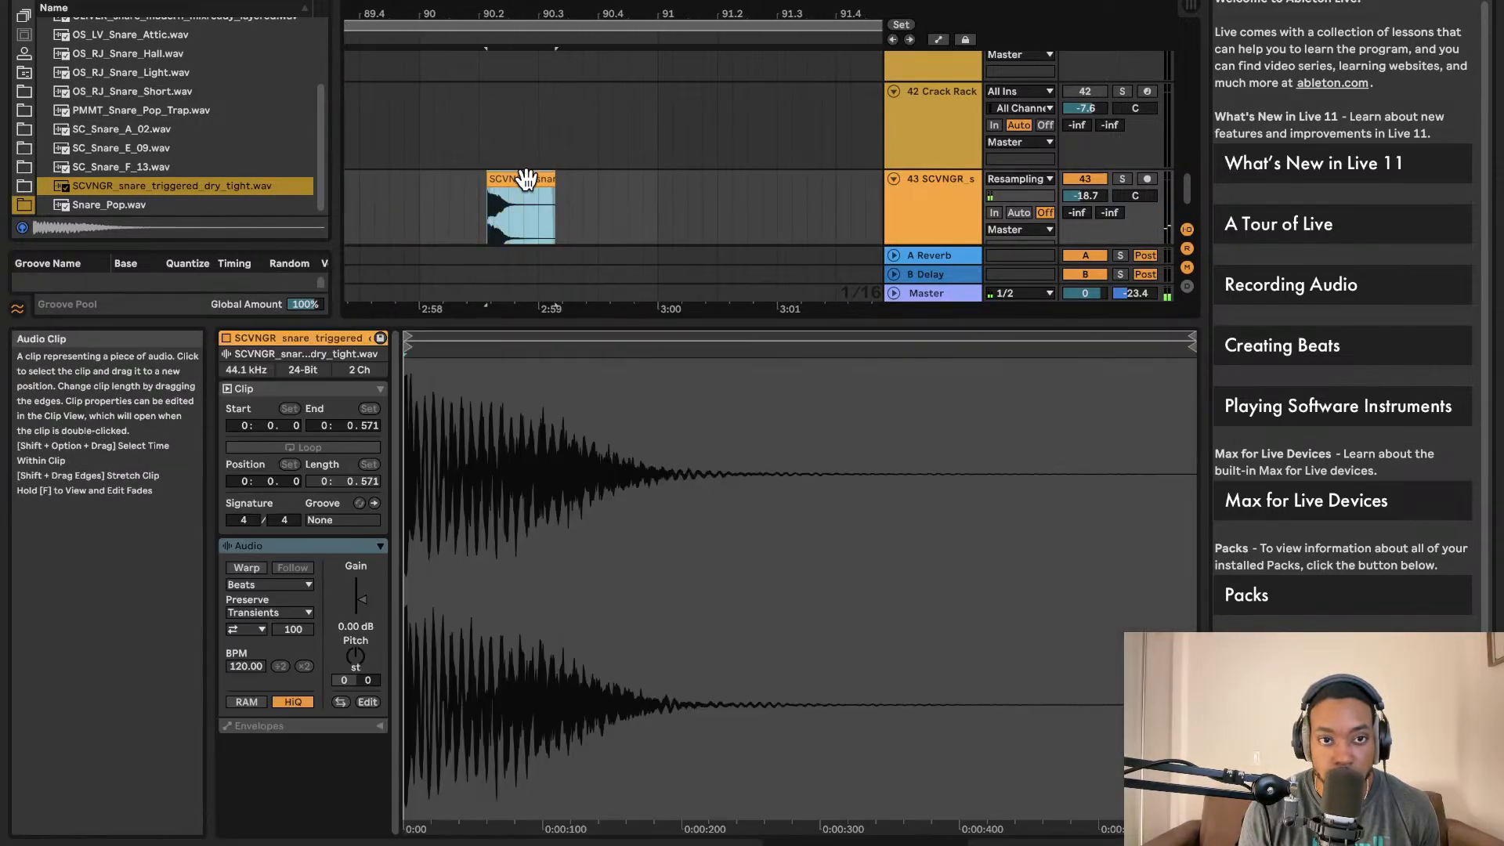
pyautogui.click(429, 185)
pyautogui.scroll(-3, 455, 190)
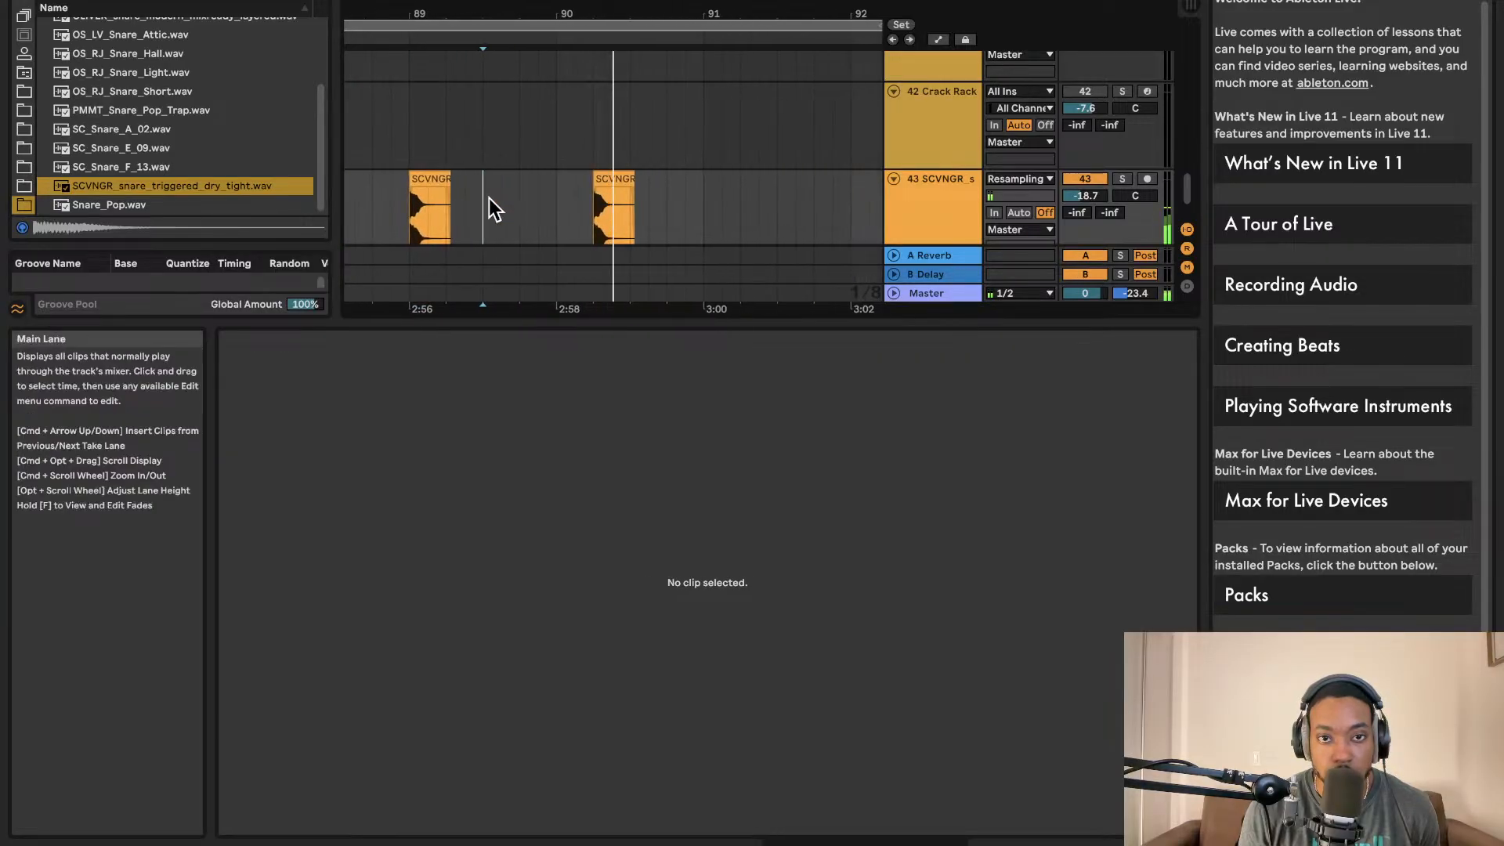
pyautogui.click(600, 185)
pyautogui.scroll(2, 511, 191)
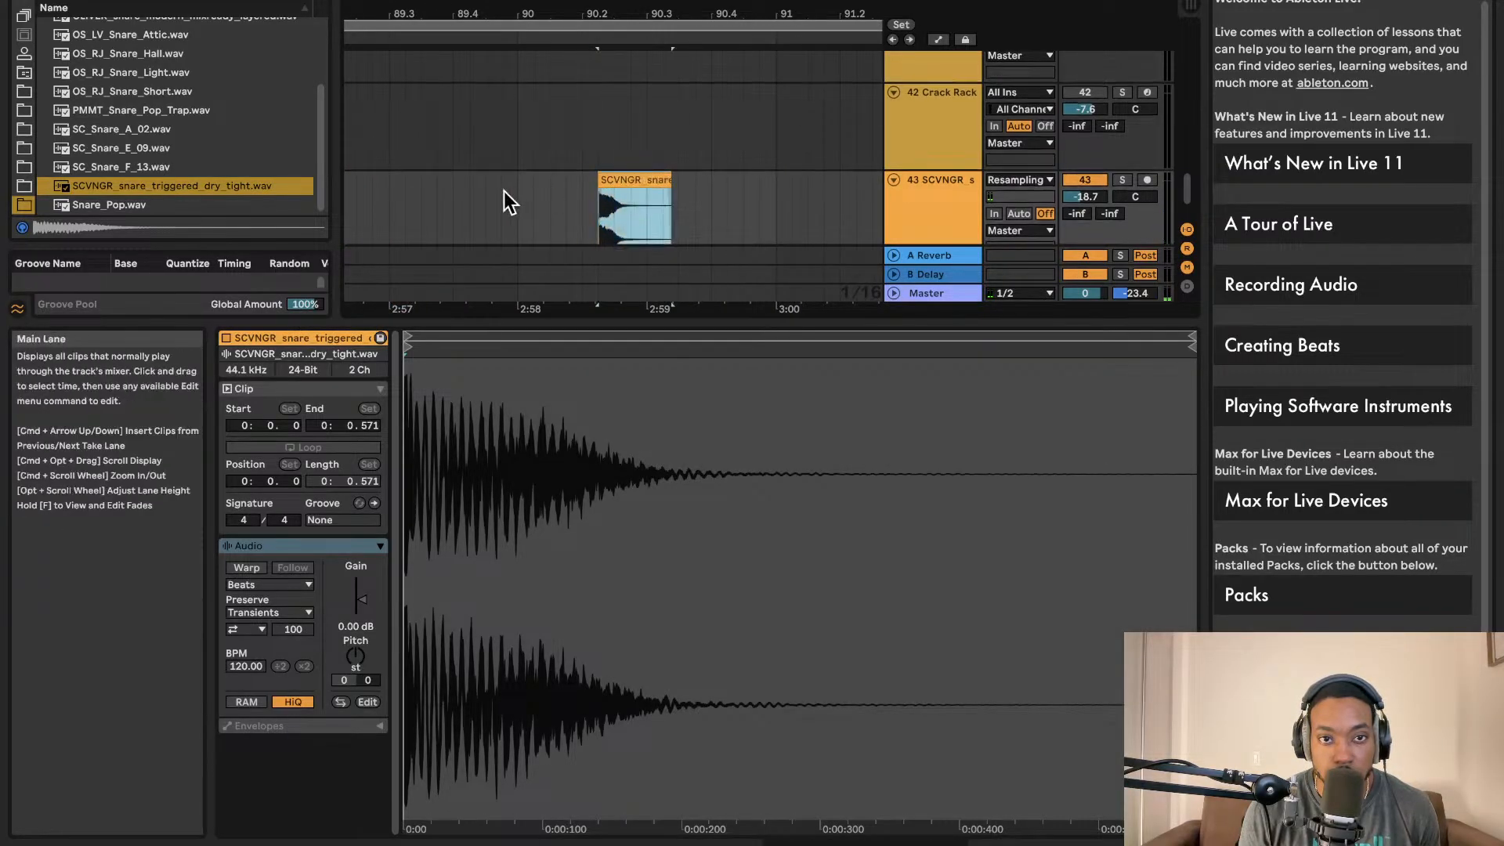
pyautogui.click(478, 186)
pyautogui.scroll(-3, 481, 186)
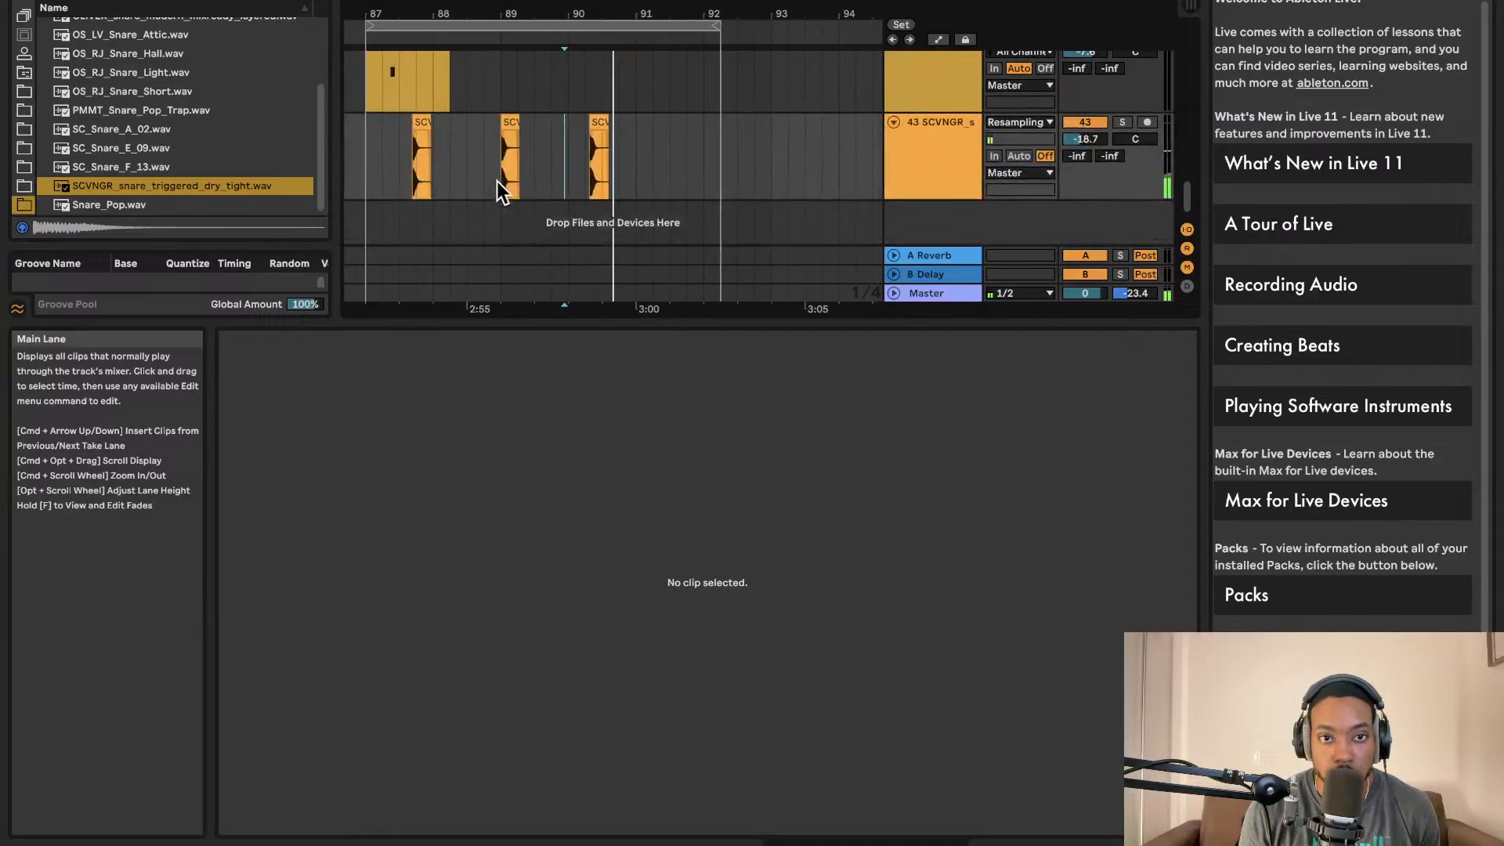
# - Duplicate the third snare clip on track 43 to about beat 91.3 and play from before bar 90
pyautogui.click(613, 140)
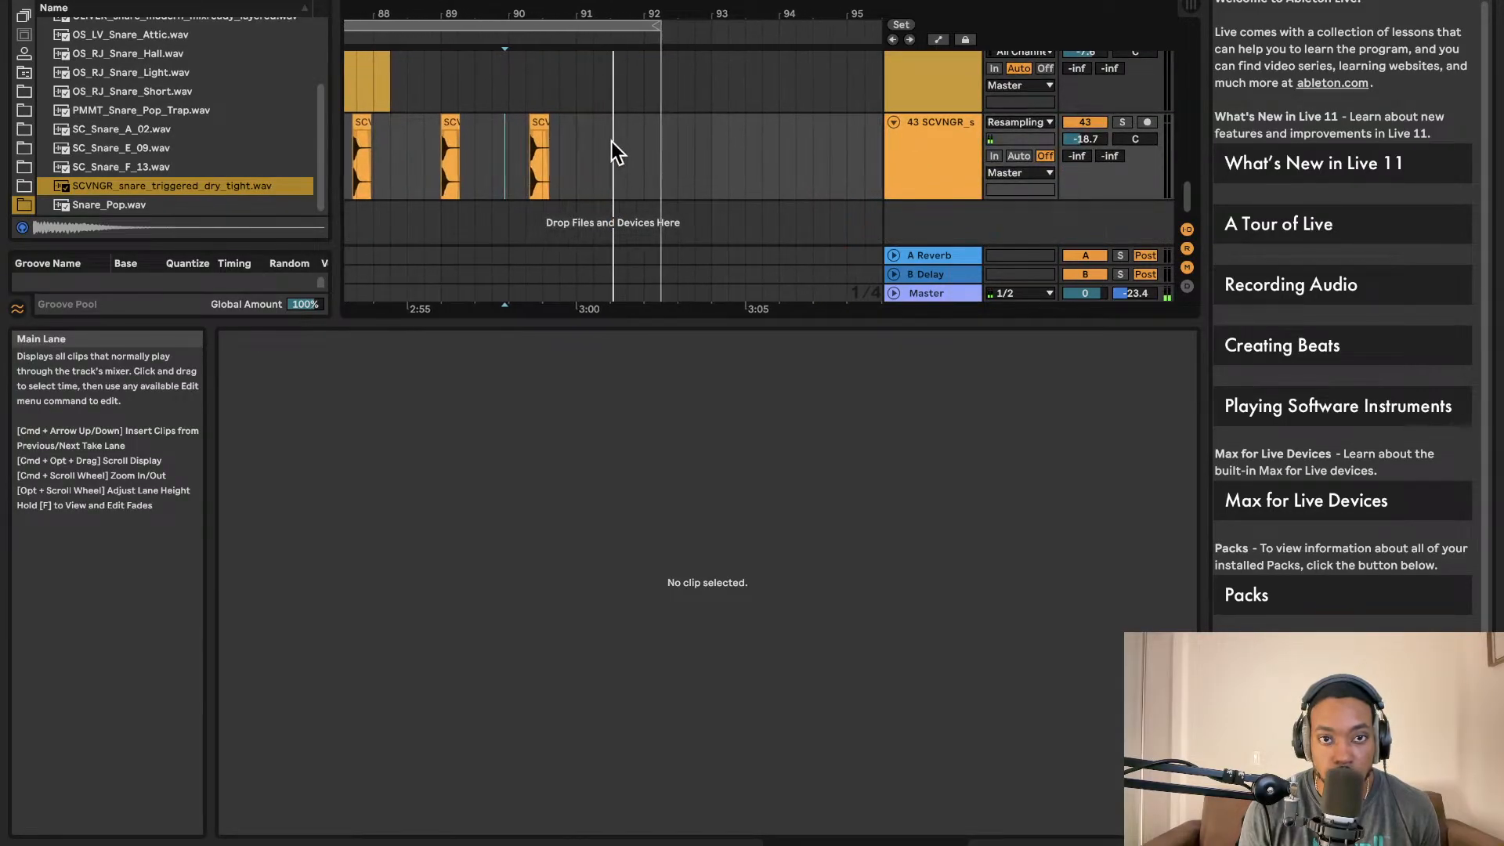
pyautogui.click(541, 123)
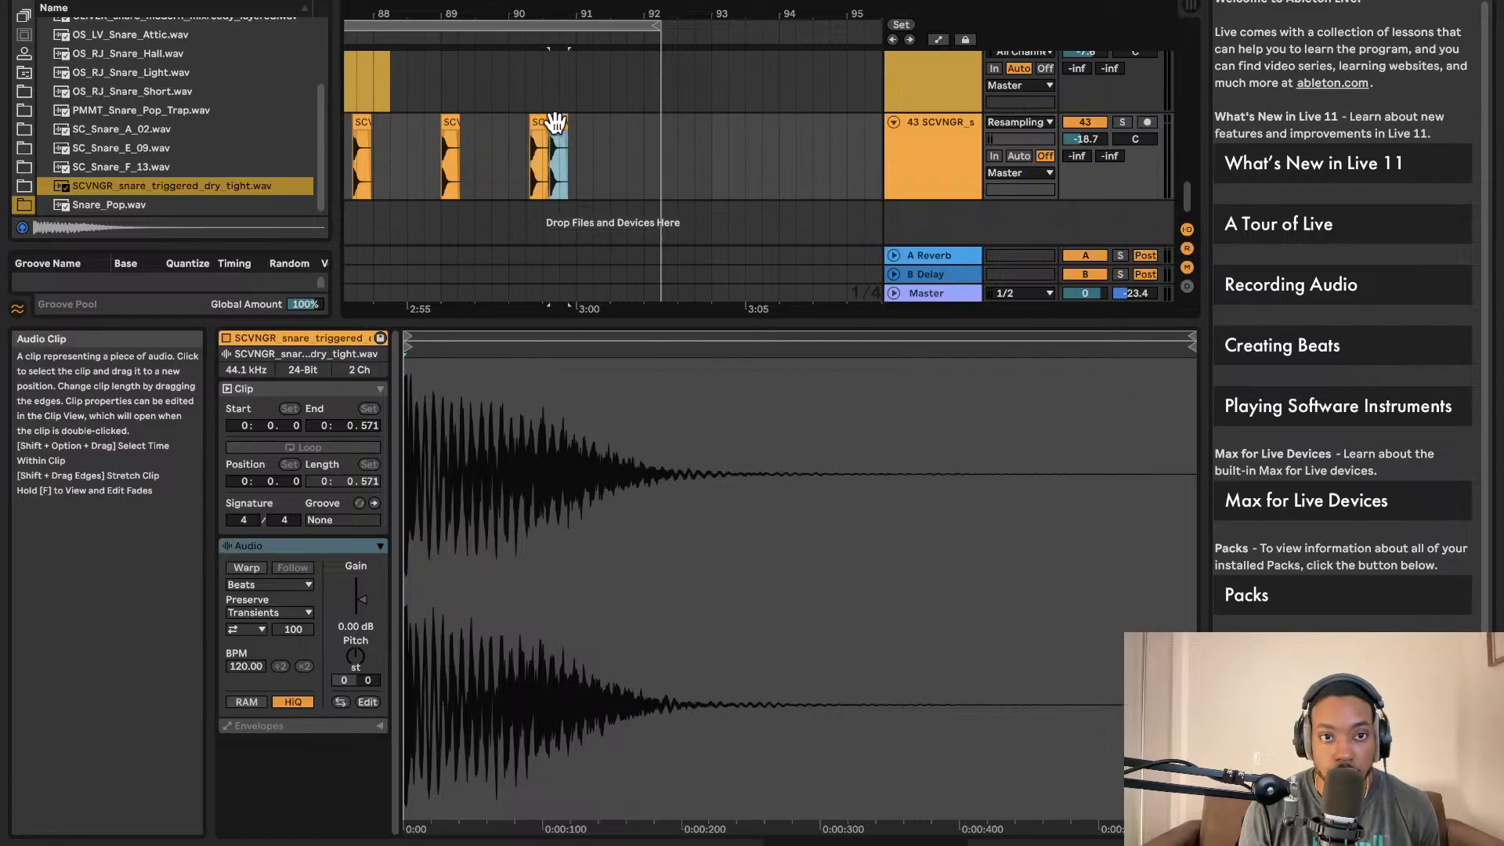
pyautogui.moveTo(613, 118); pyautogui.dragTo(622, 120)
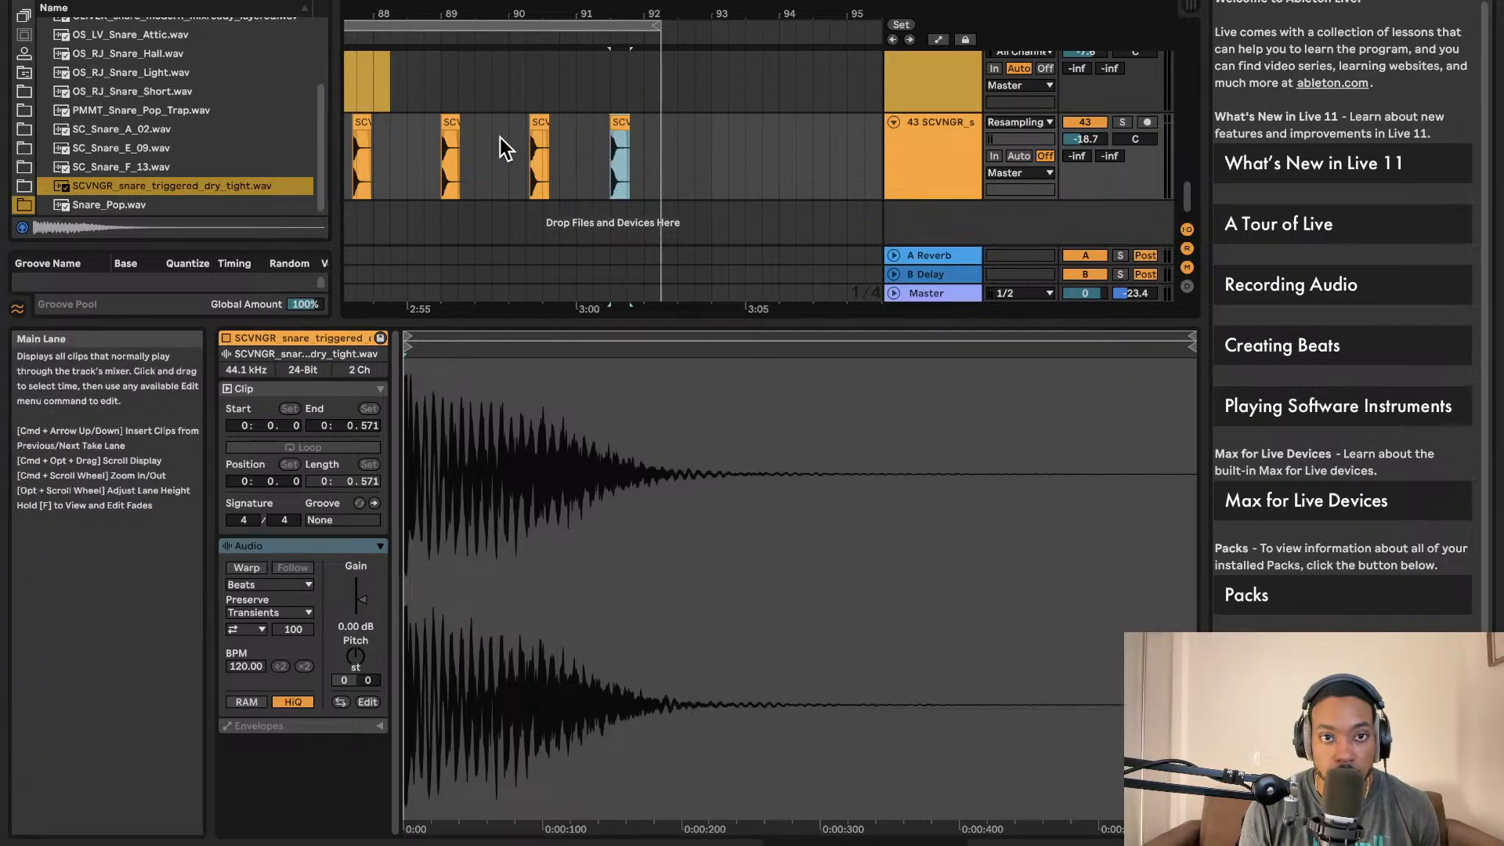
pyautogui.click(501, 139)
pyautogui.press('space')
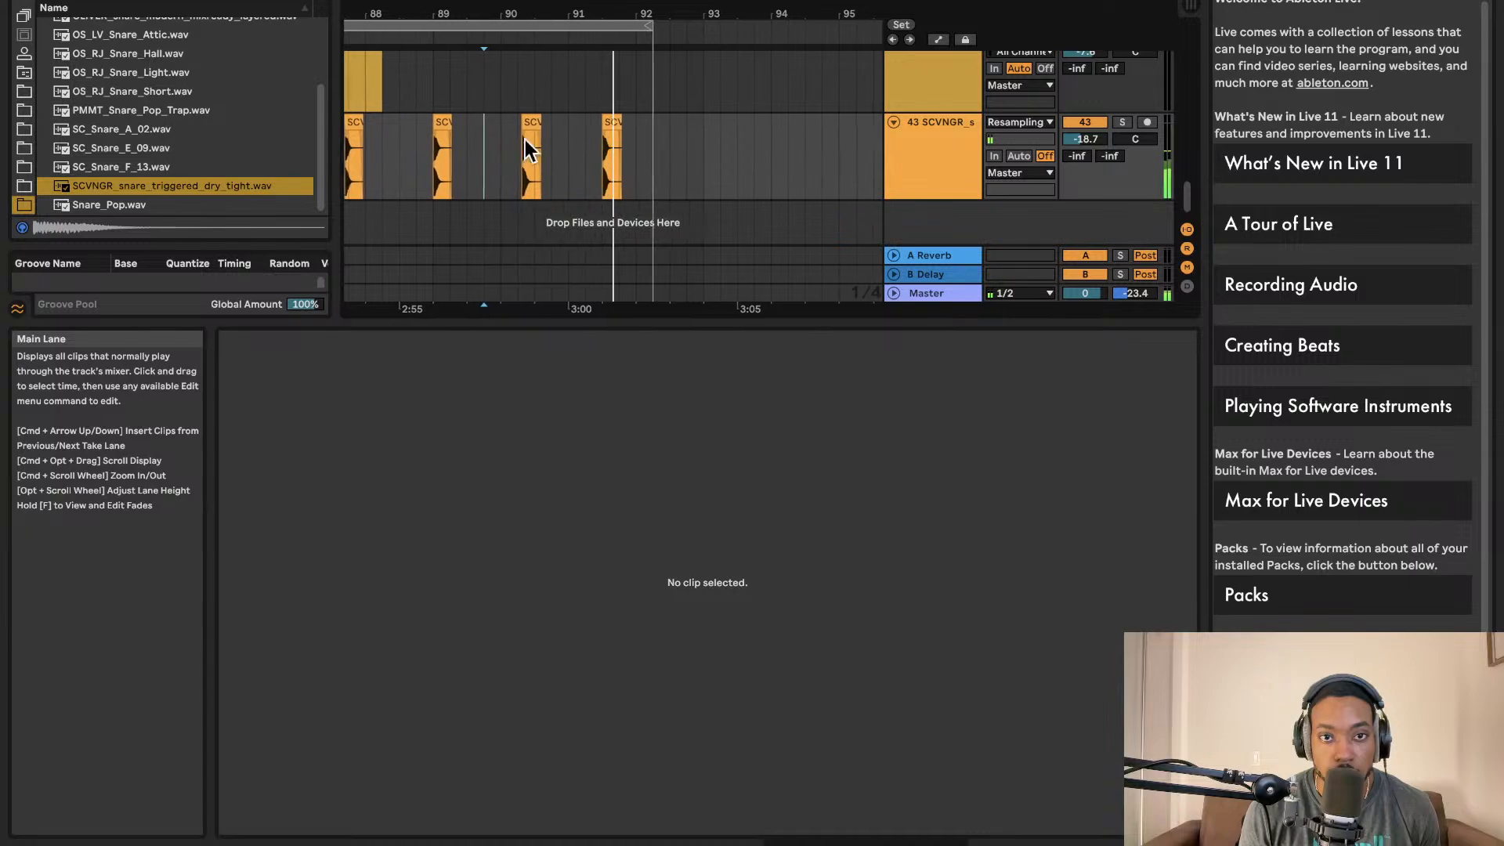
# - Move the fourth snare clip on track 43 to halfway between beats 91.3 and 91.4 and play the loop
pyautogui.press('space')
pyautogui.scroll(5, 580, 136)
pyautogui.moveTo(628, 129); pyautogui.dragTo(665, 119)
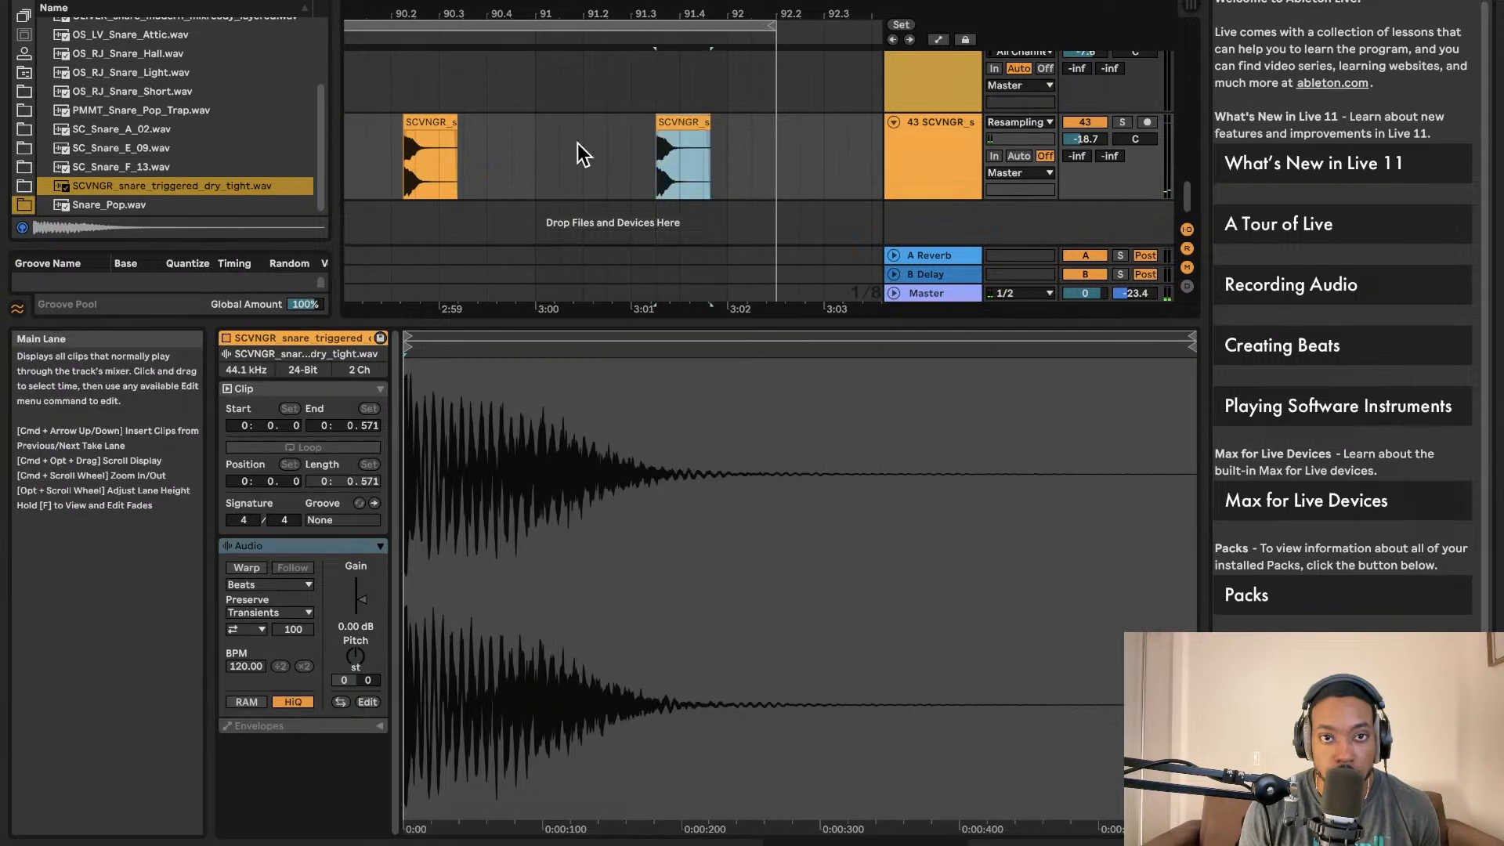
pyautogui.click(551, 162)
pyautogui.scroll(-8, 551, 158)
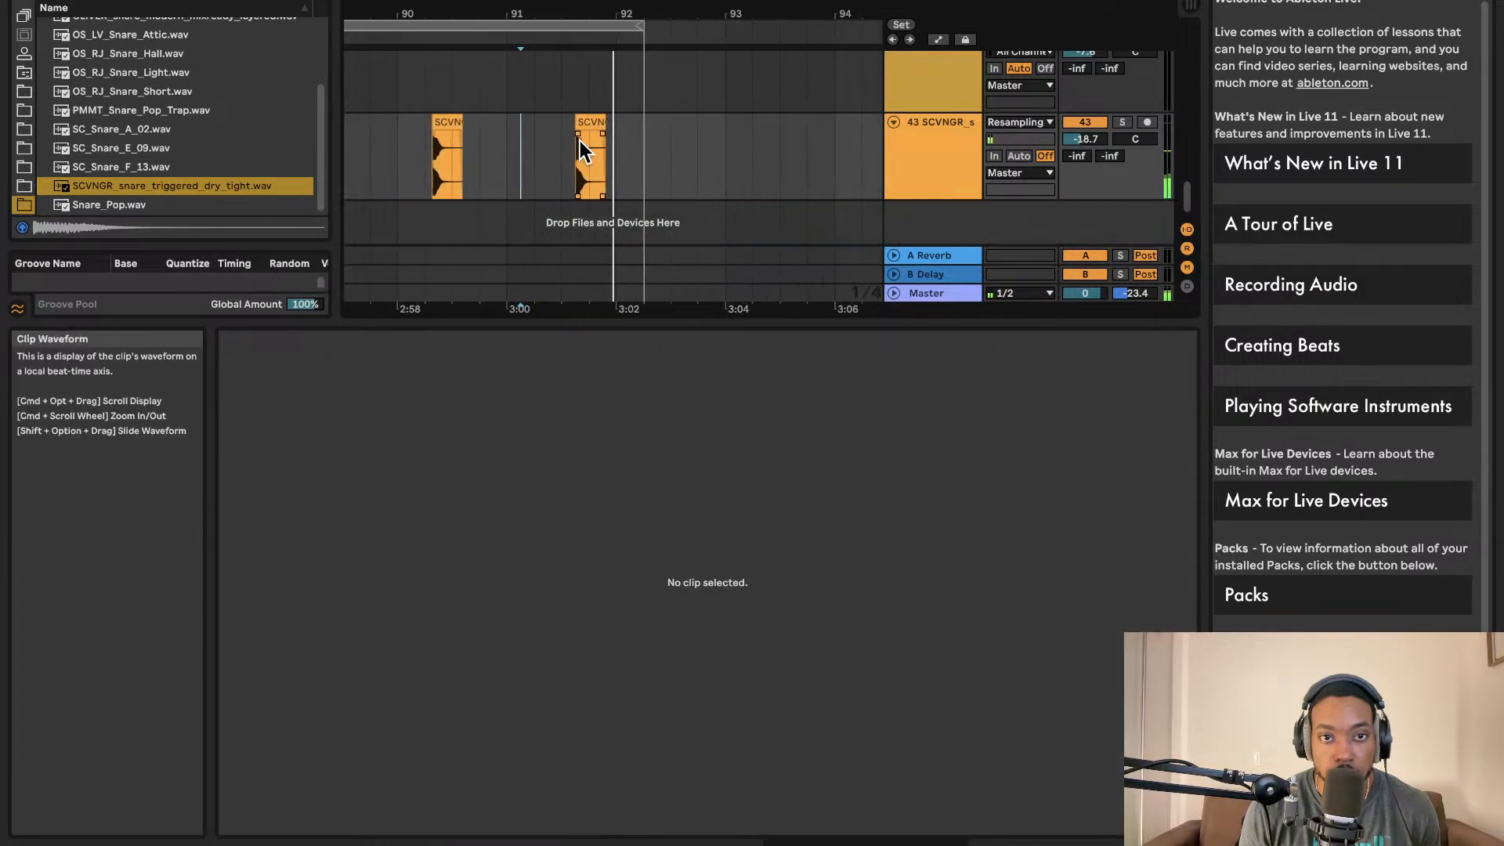
pyautogui.hscroll(3, 576, 141)
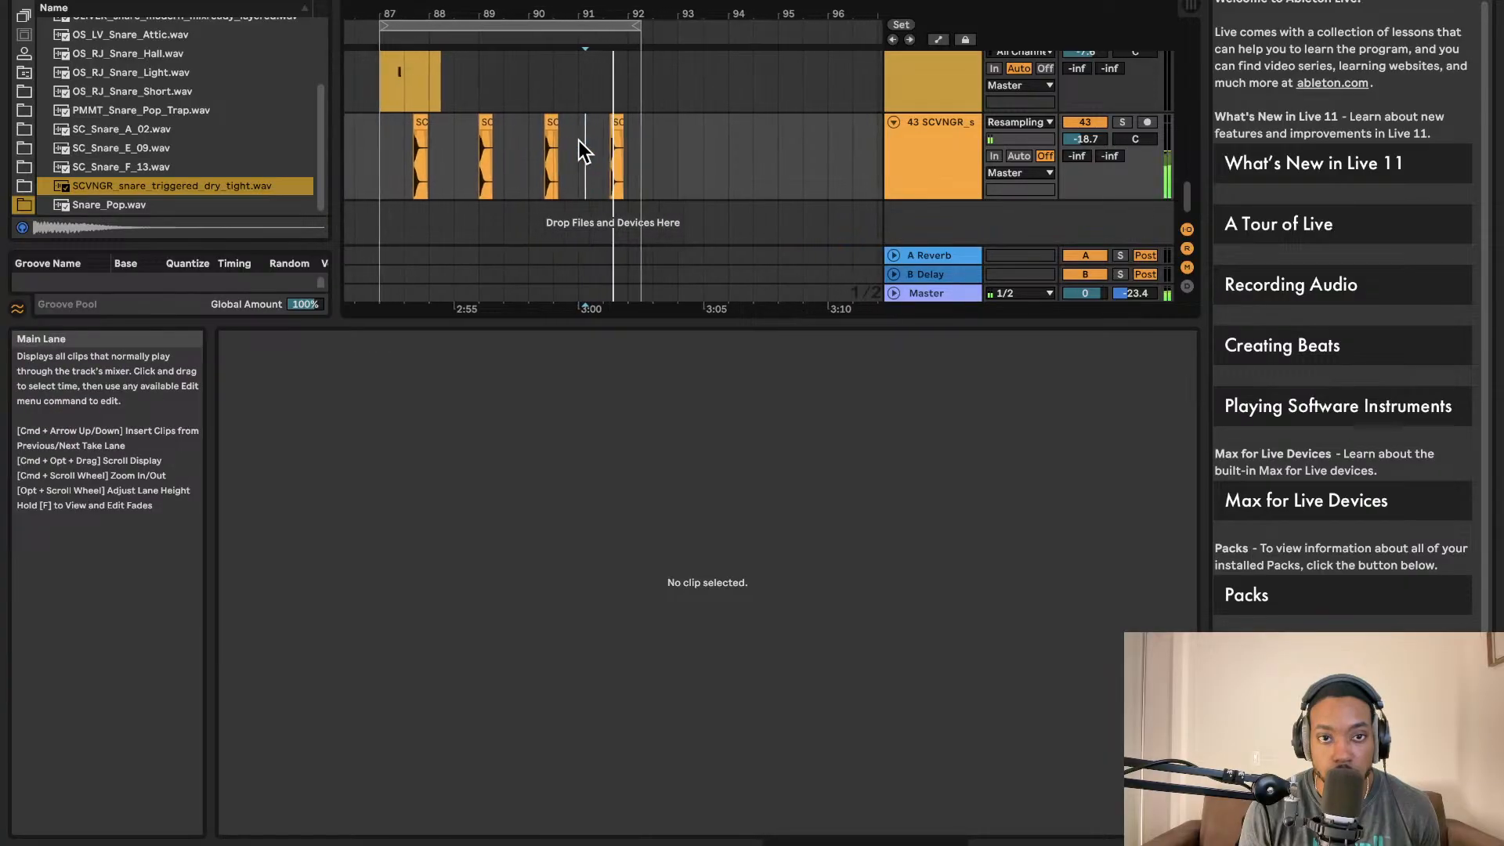
# - Add two adjacent OS_LD2_Kick_Taco notes around beat 1.2 in the Crack Rack clip on track 42
pyautogui.press('-')
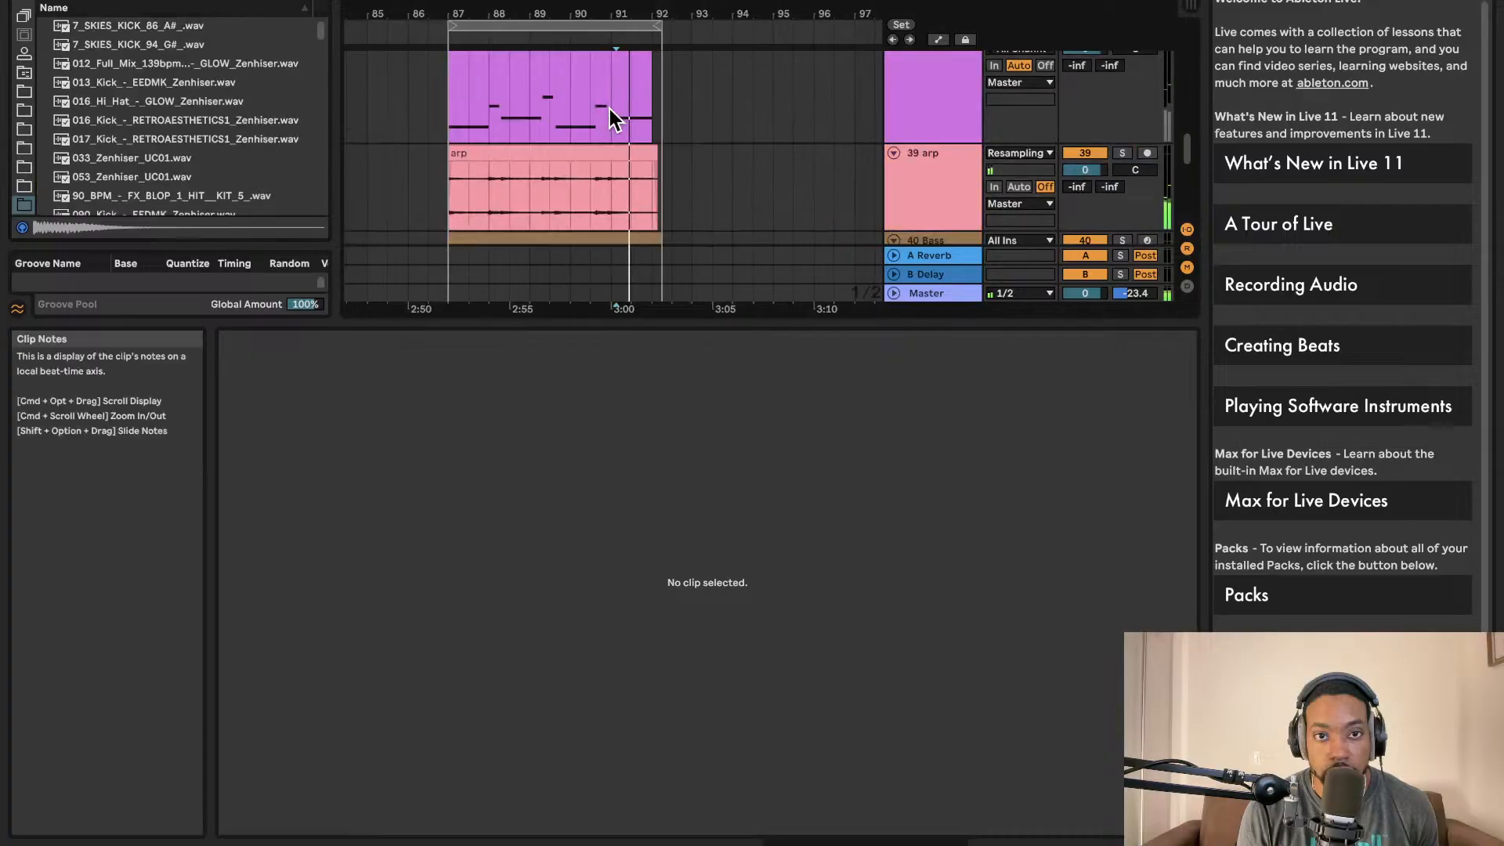
pyautogui.click(465, 205)
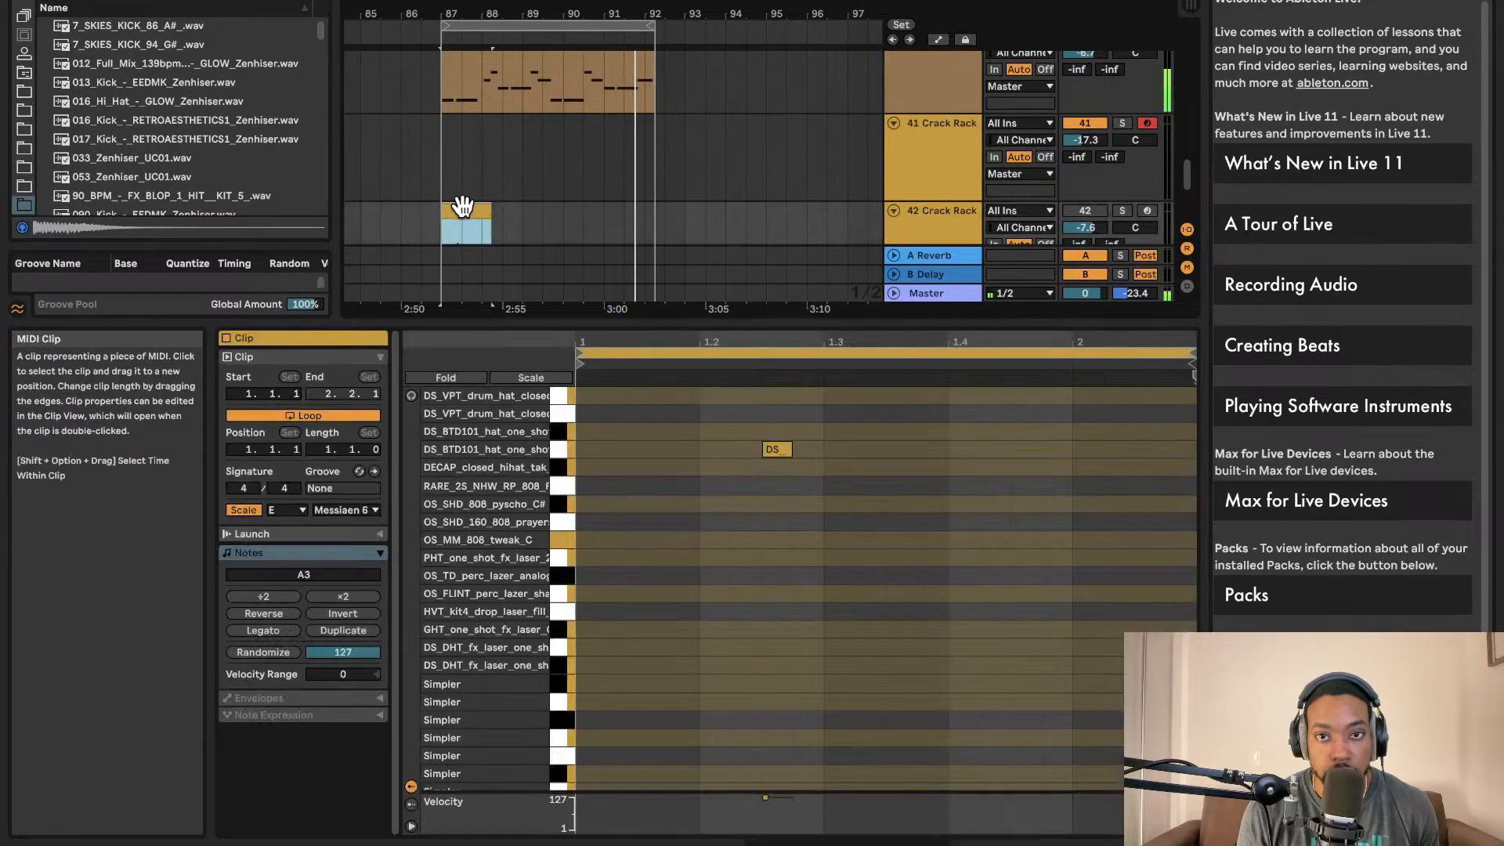
pyautogui.scroll(-3, 988, 182)
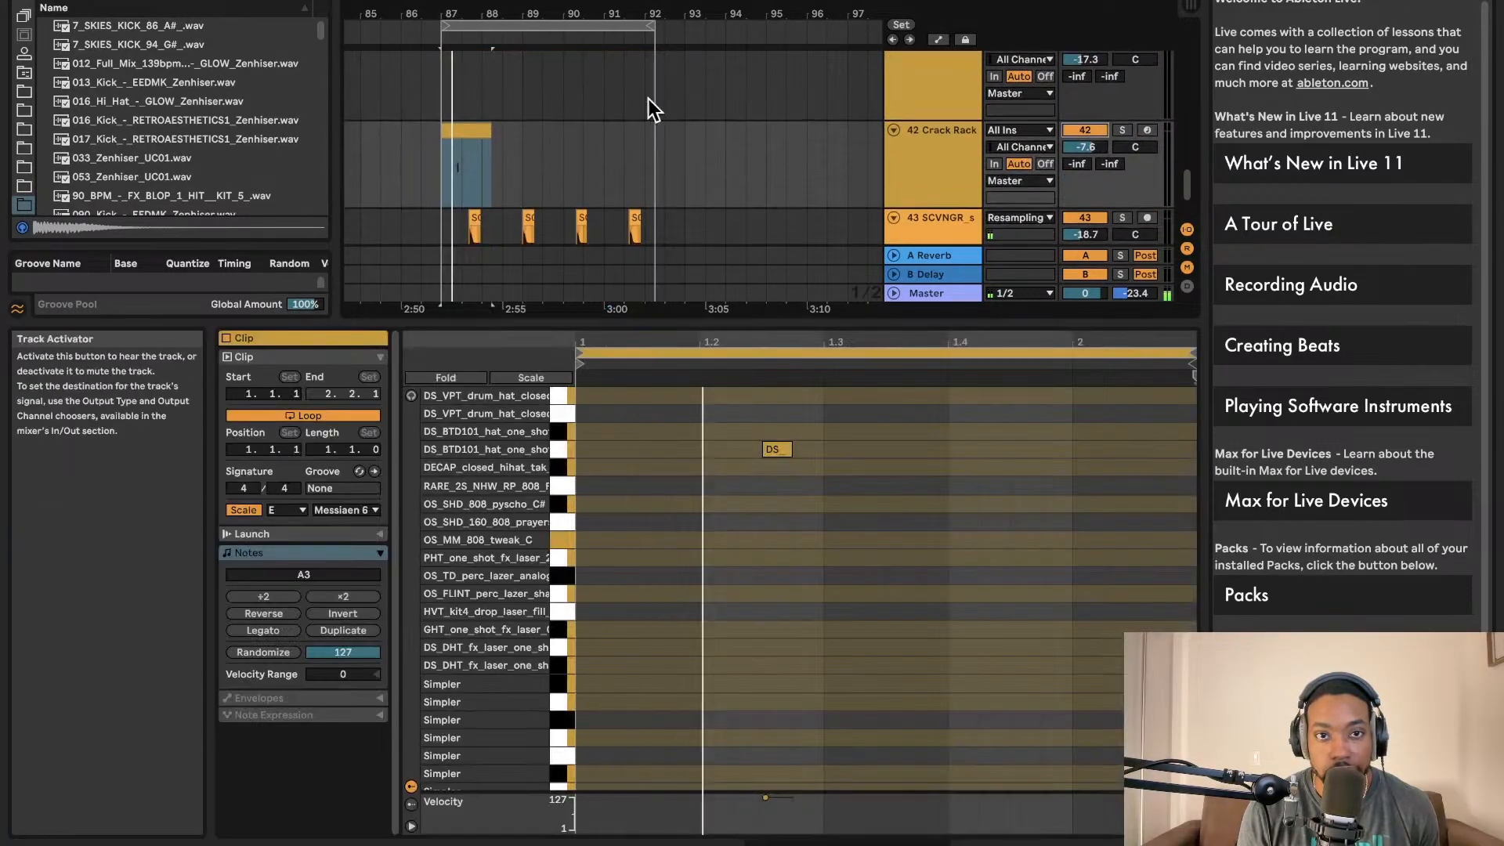
pyautogui.scroll(-1, 478, 124)
pyautogui.click(475, 127)
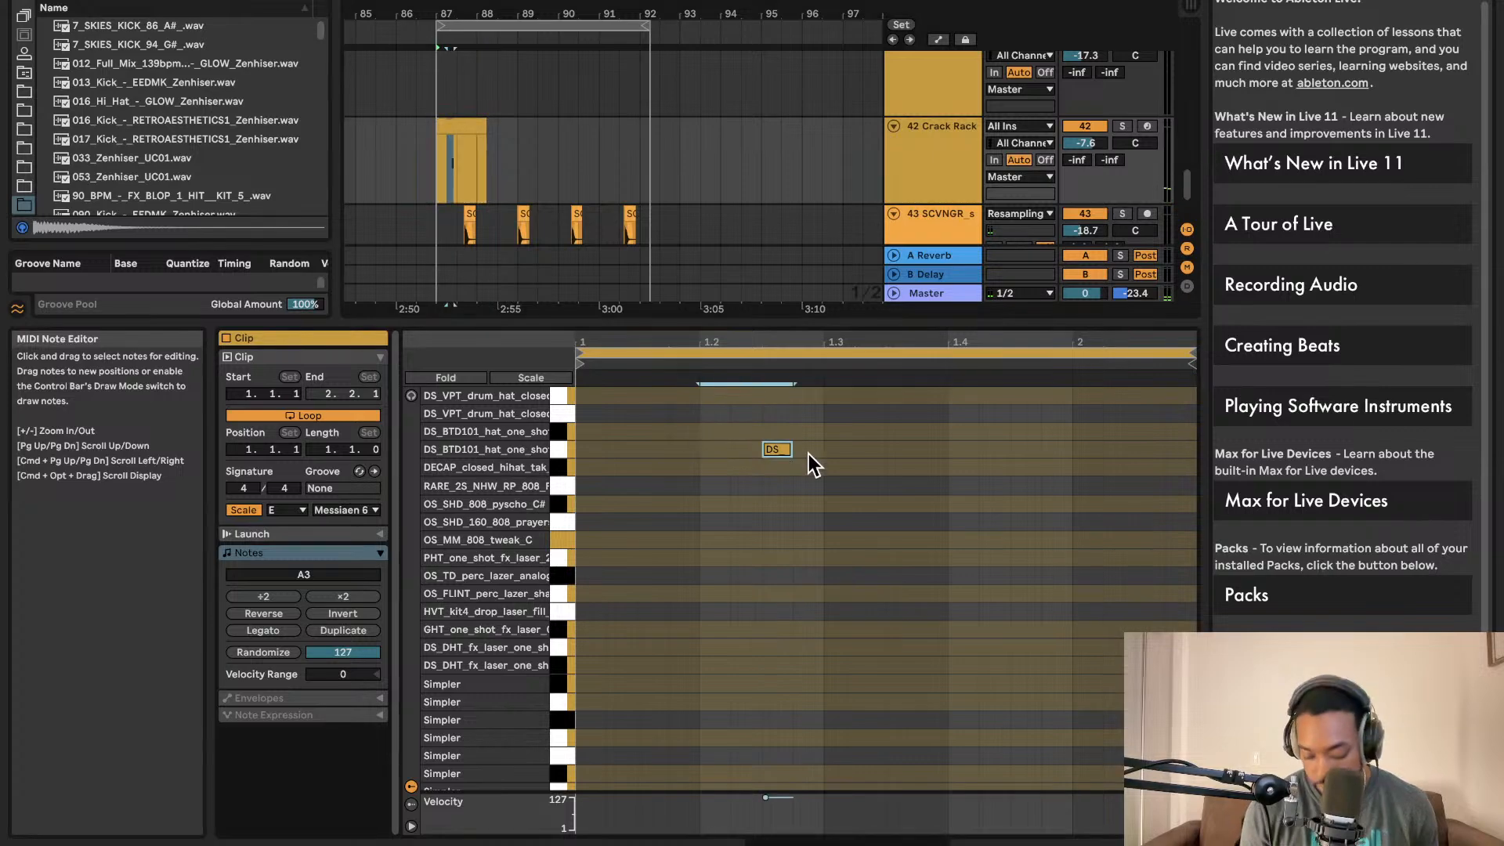
pyautogui.scroll(-6, 673, 510)
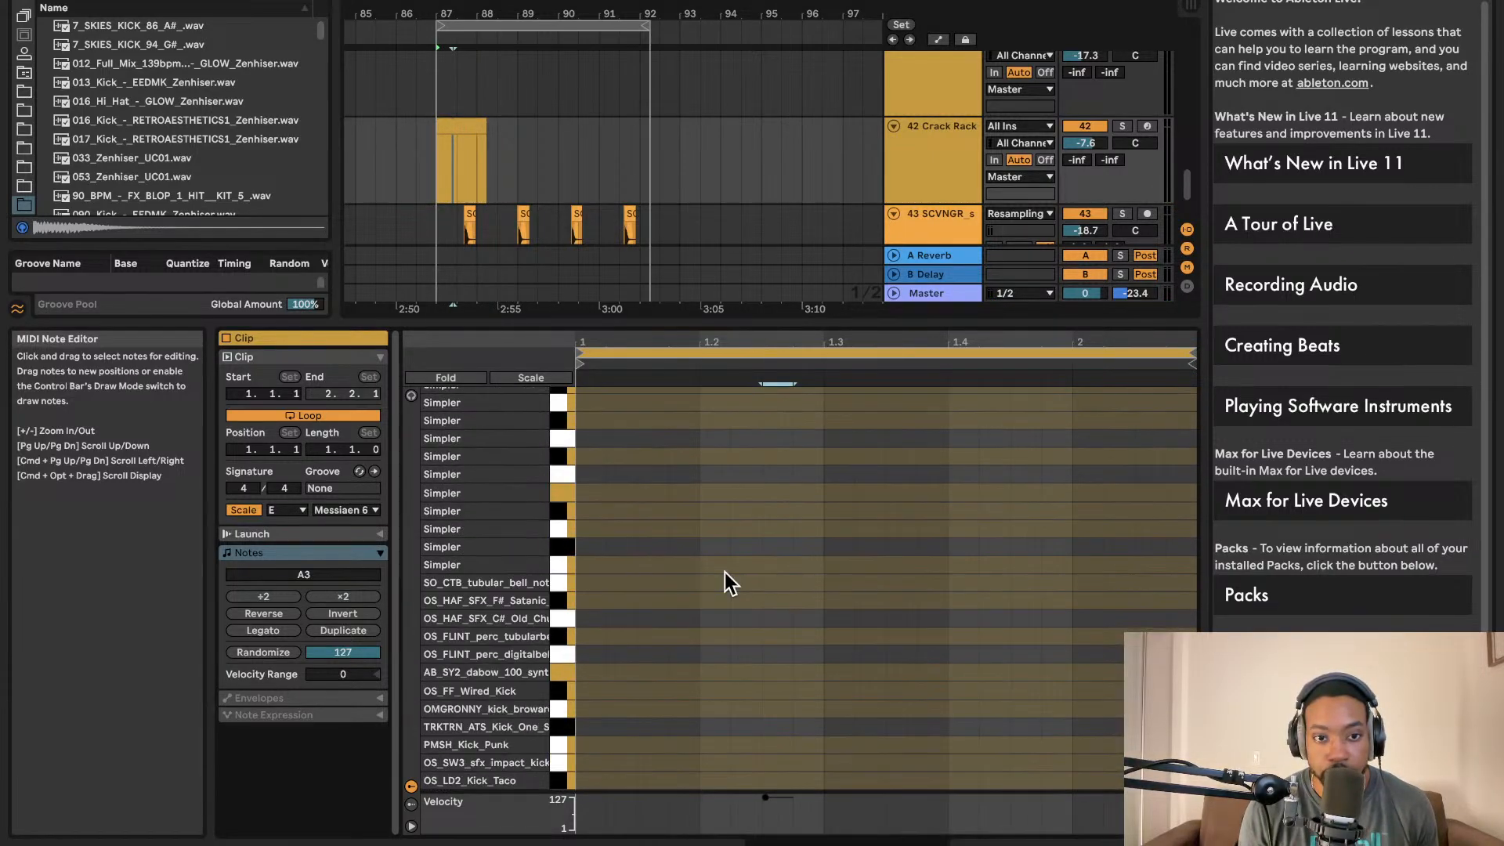
pyautogui.click(608, 776)
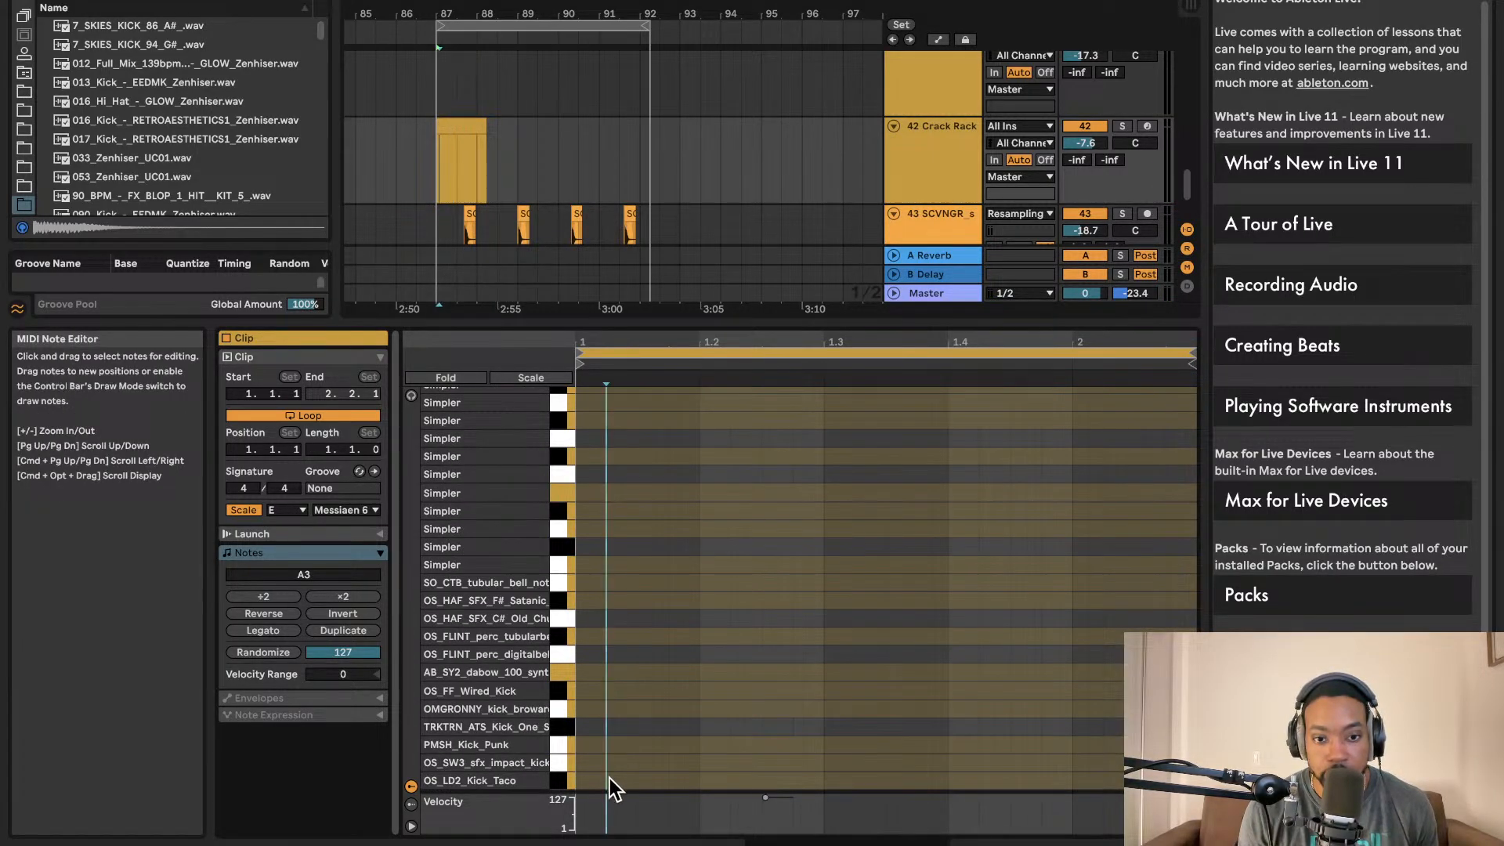
pyautogui.doubleClick(616, 779)
pyautogui.doubleClick(698, 782)
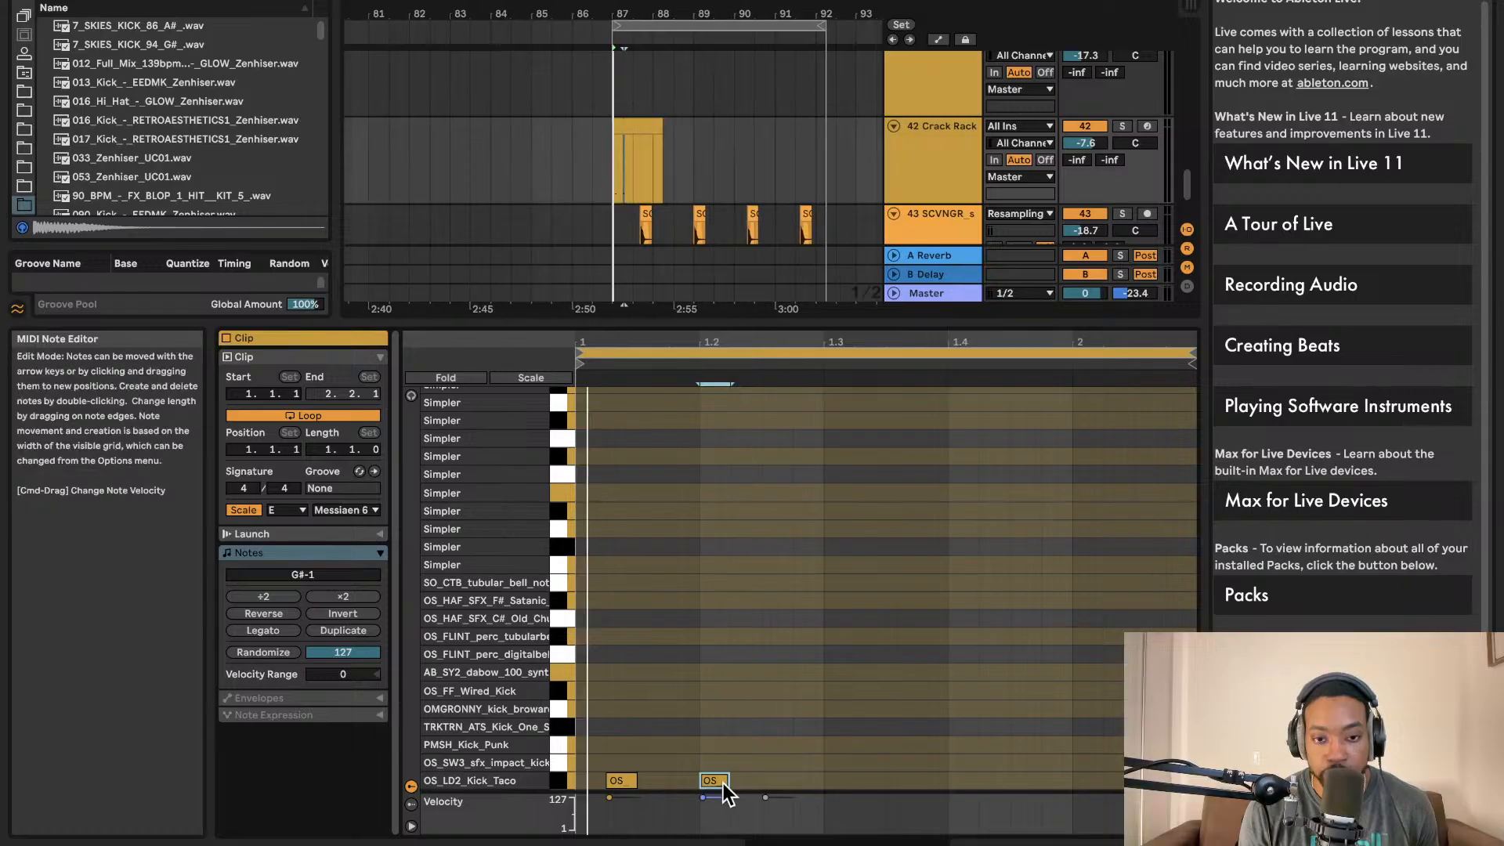
pyautogui.moveTo(634, 781); pyautogui.dragTo(697, 781)
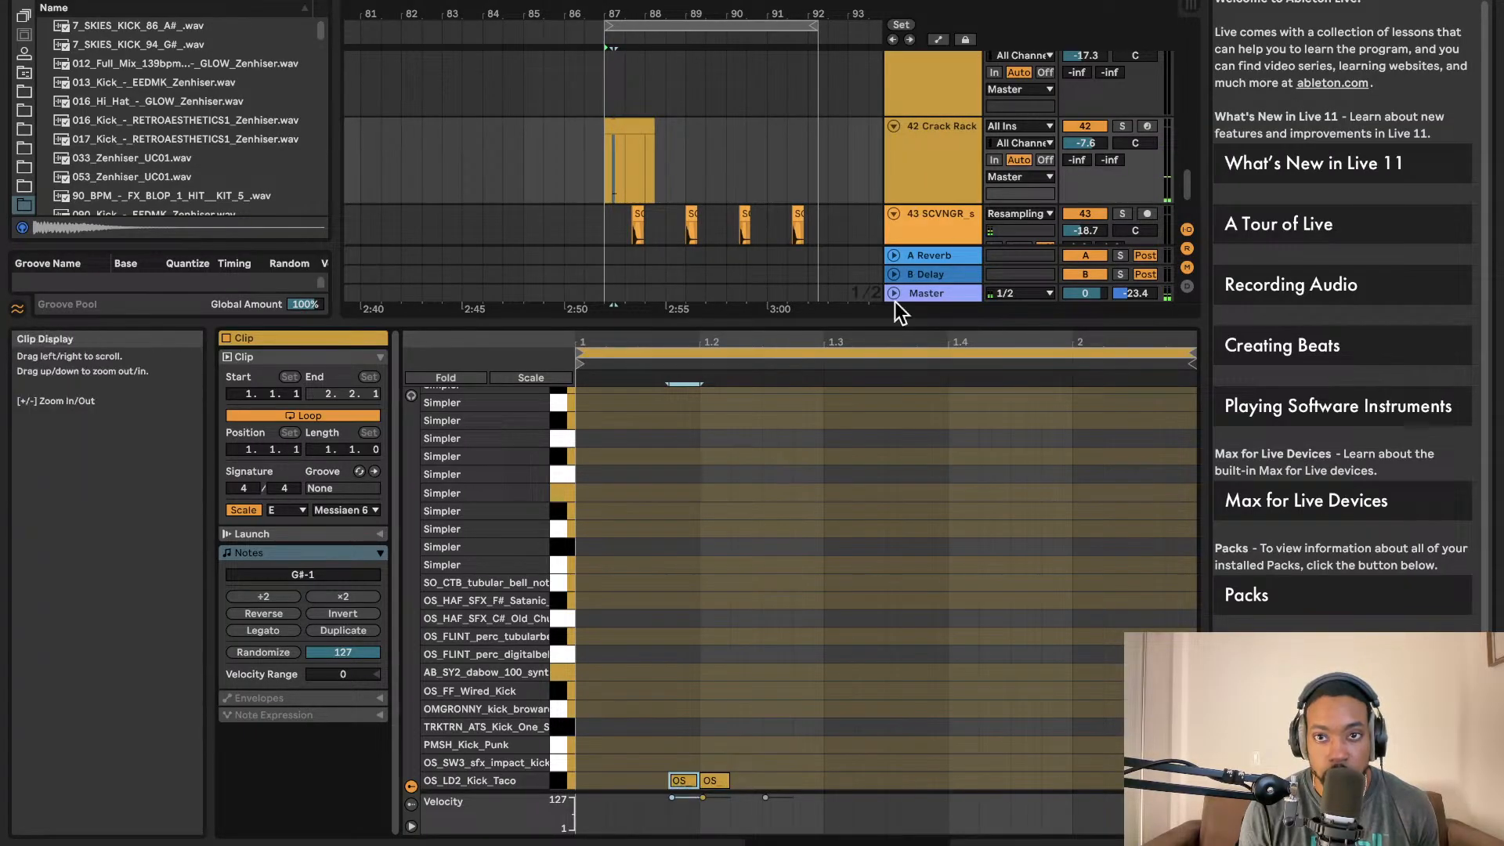
# - Lower the volume of Crack Rack track 42 to -8.9 dB and play the loop
pyautogui.scroll(2, 969, 179)
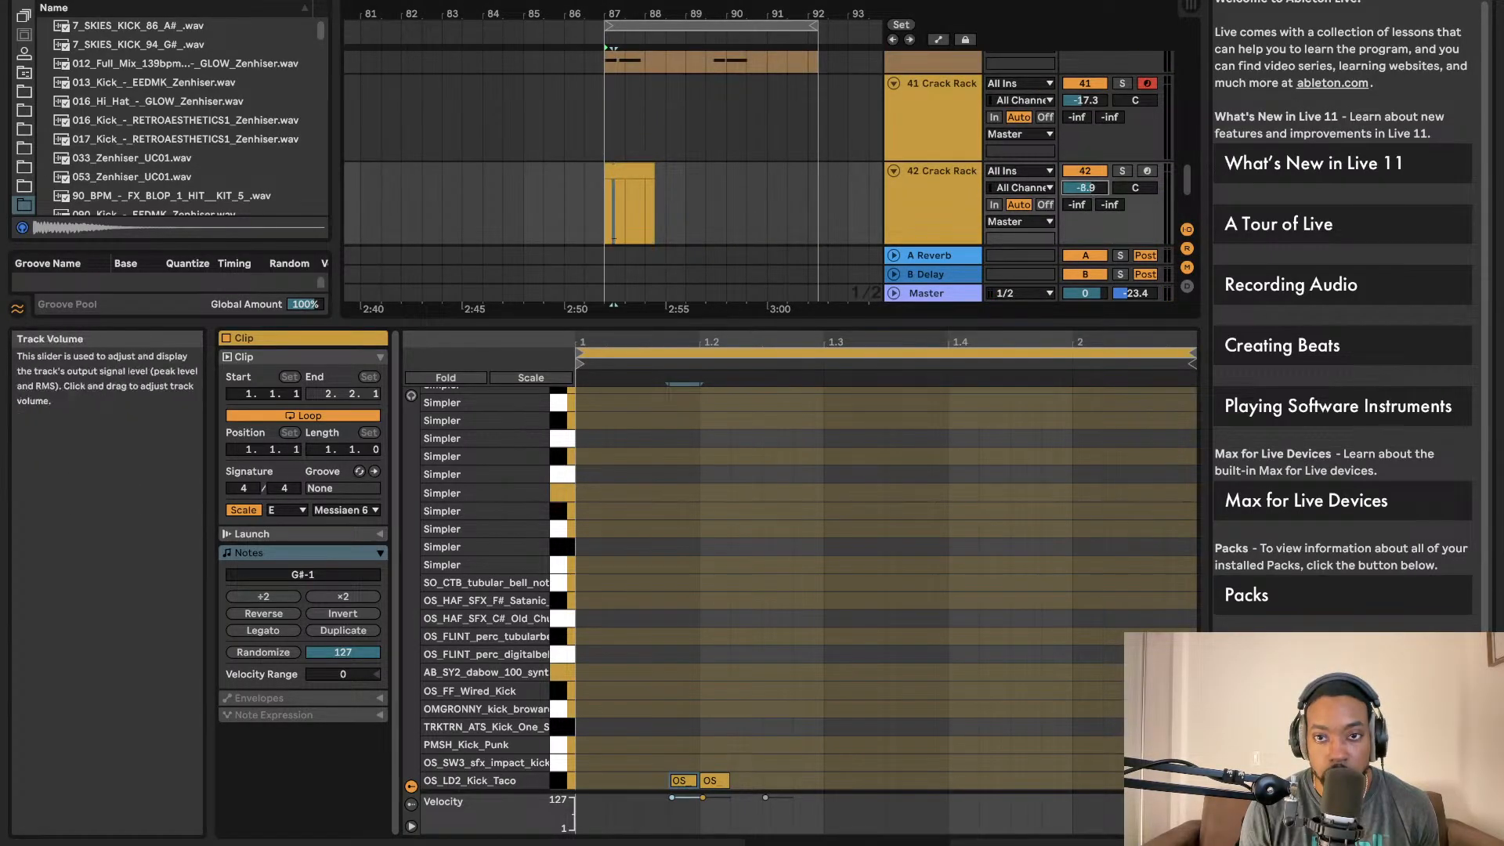
pyautogui.click(906, 196)
pyautogui.press('space')
pyautogui.scroll(-4, 782, 180)
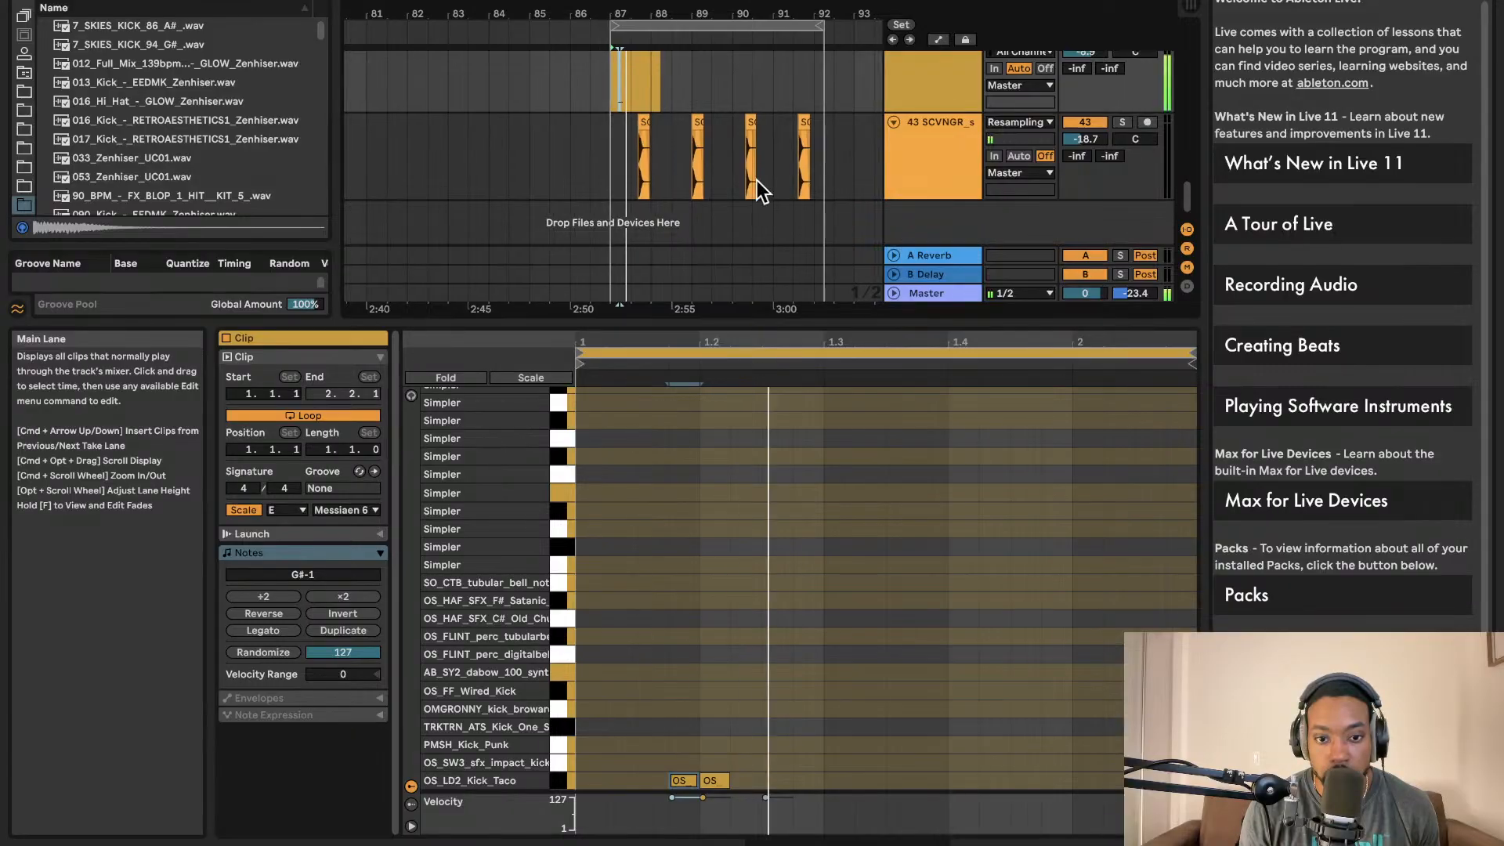
# - Reposition the OS_LD2_Kick_Taco notes to beat 1 and about midway between beats 1 and 1.2 during playback
pyautogui.moveTo(725, 778)
pyautogui.mouseDown()
pyautogui.moveTo(777, 776)
pyautogui.moveTo(750, 785)
pyautogui.mouseUp()
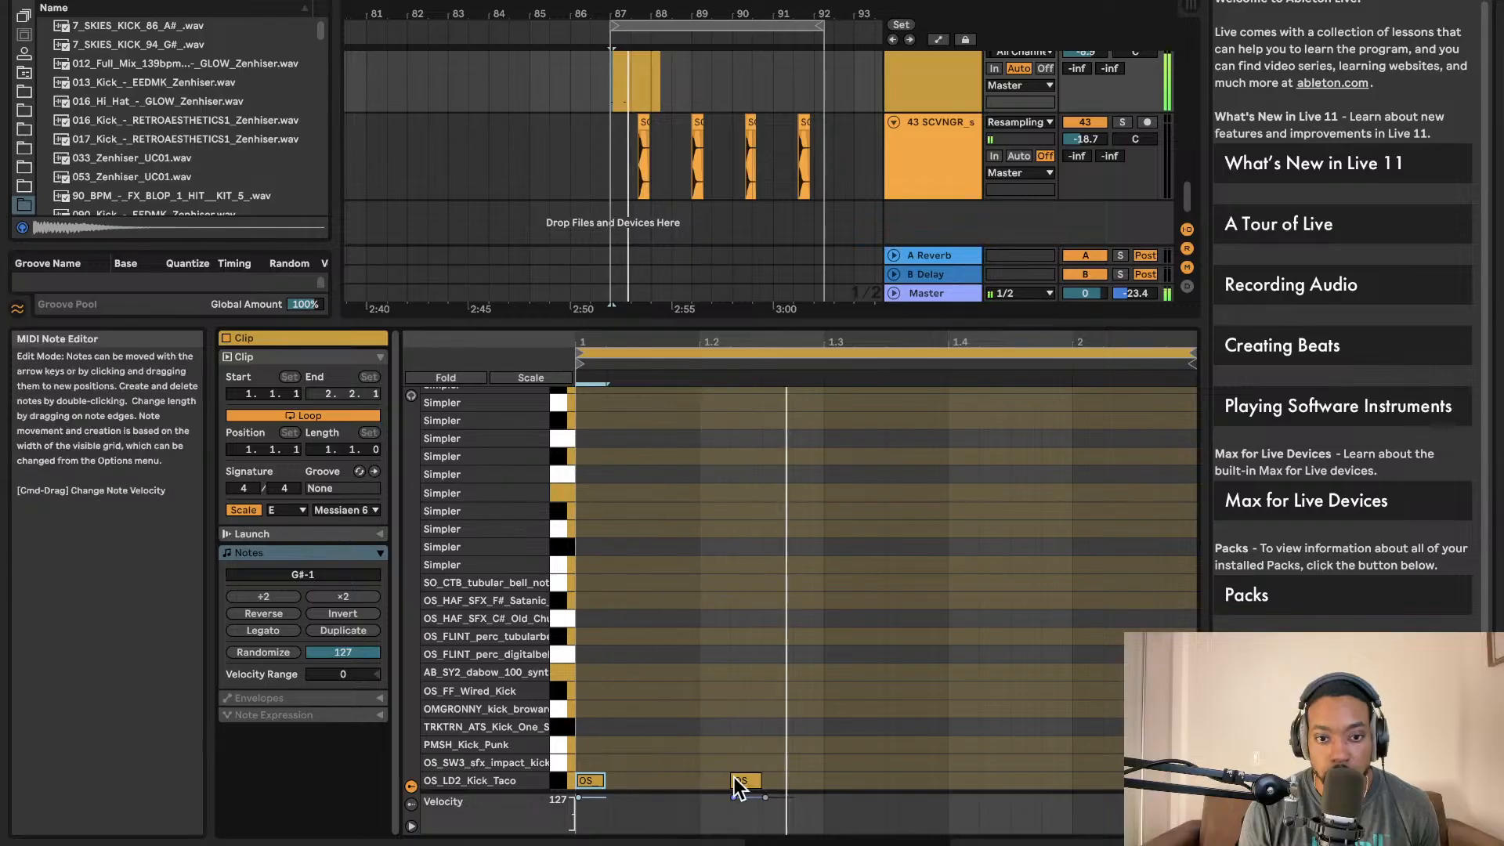
pyautogui.moveTo(711, 782); pyautogui.dragTo(665, 777)
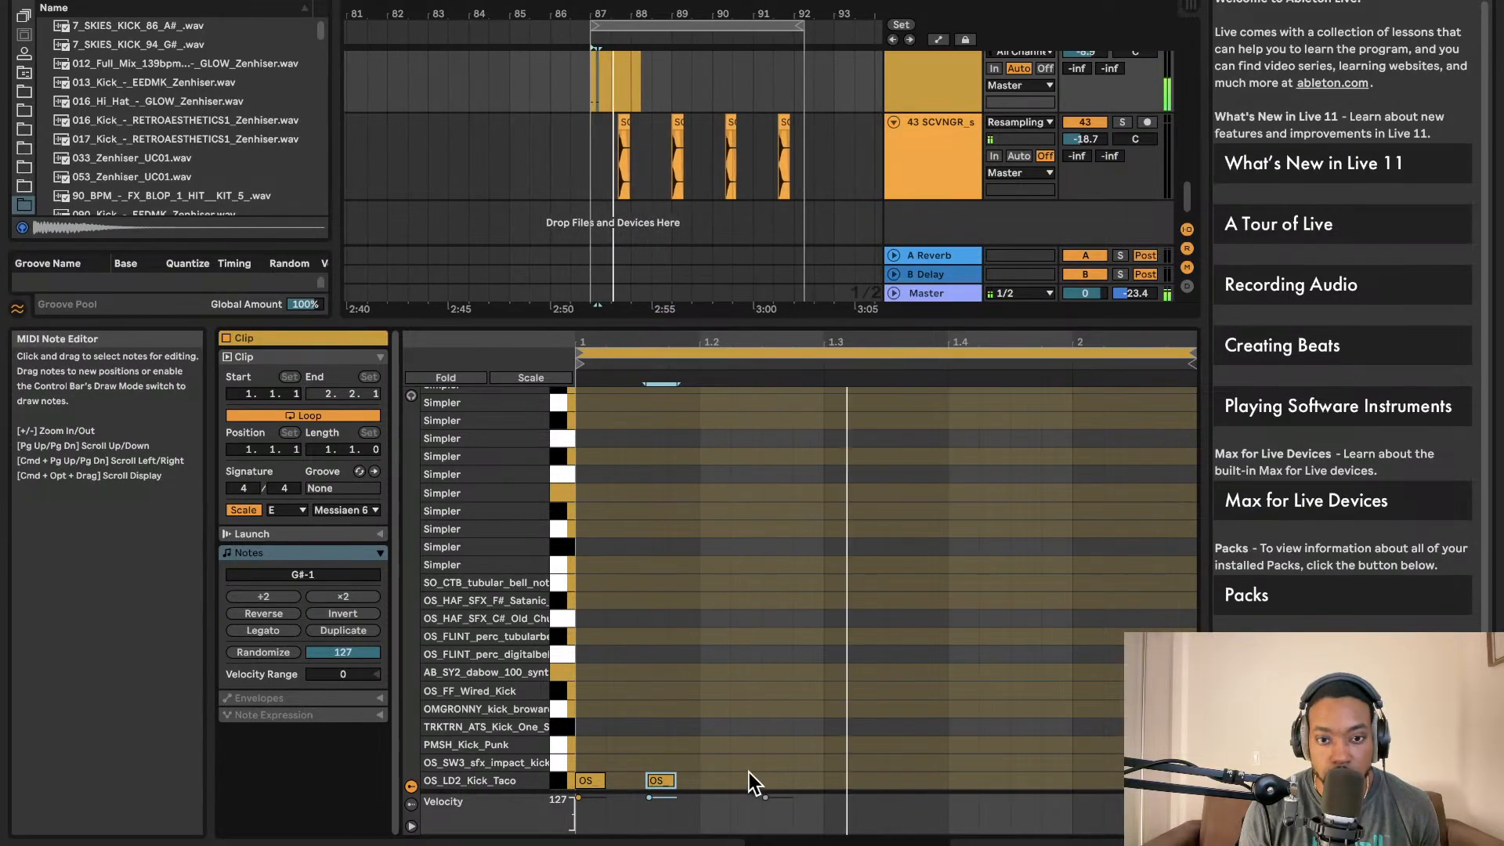
pyautogui.scroll(3, 737, 758)
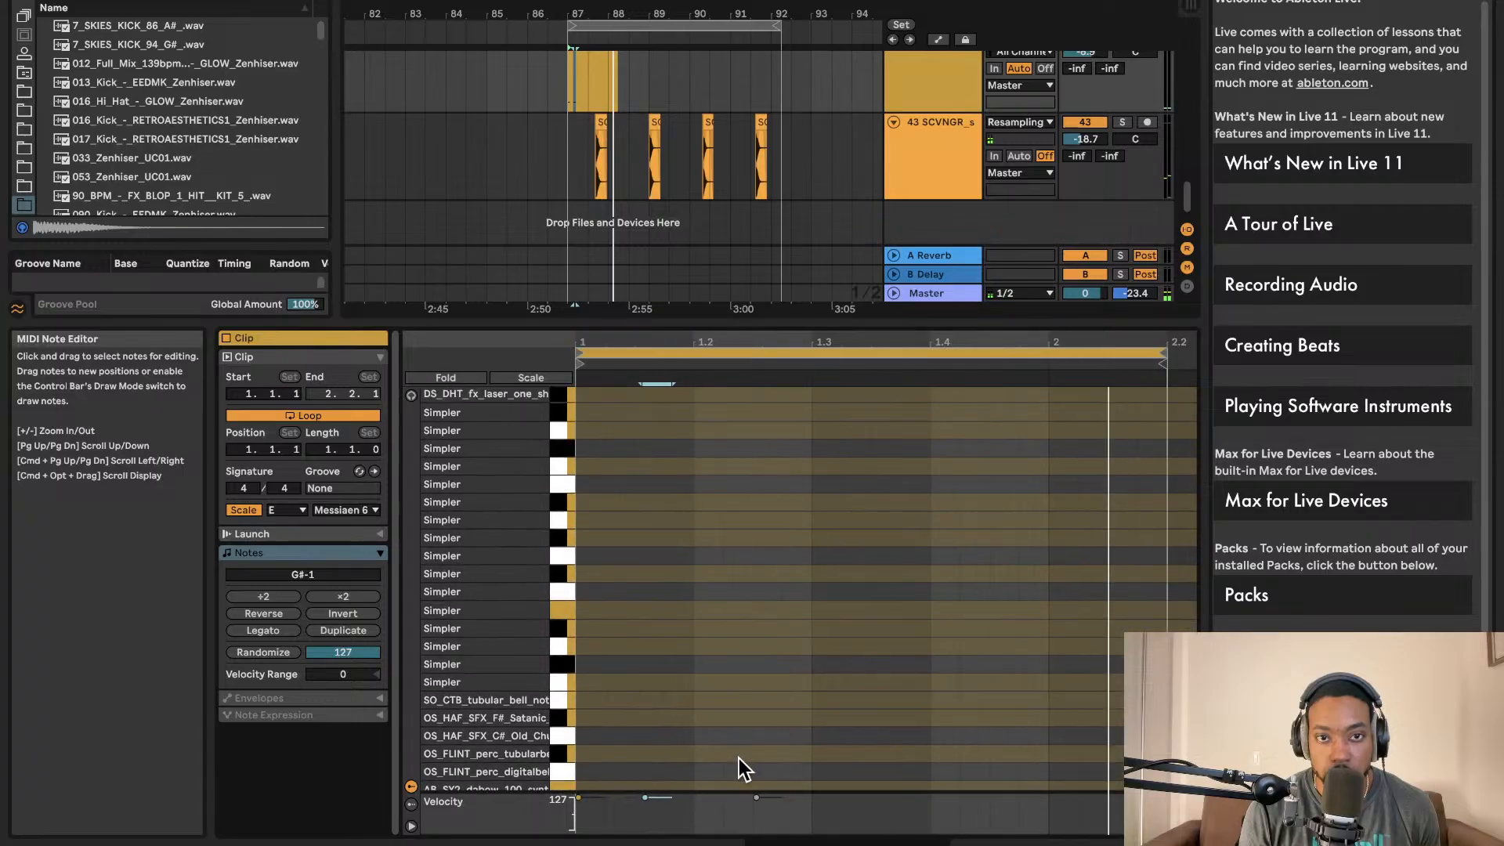
pyautogui.scroll(1, 591, 192)
pyautogui.scroll(-3, 684, 395)
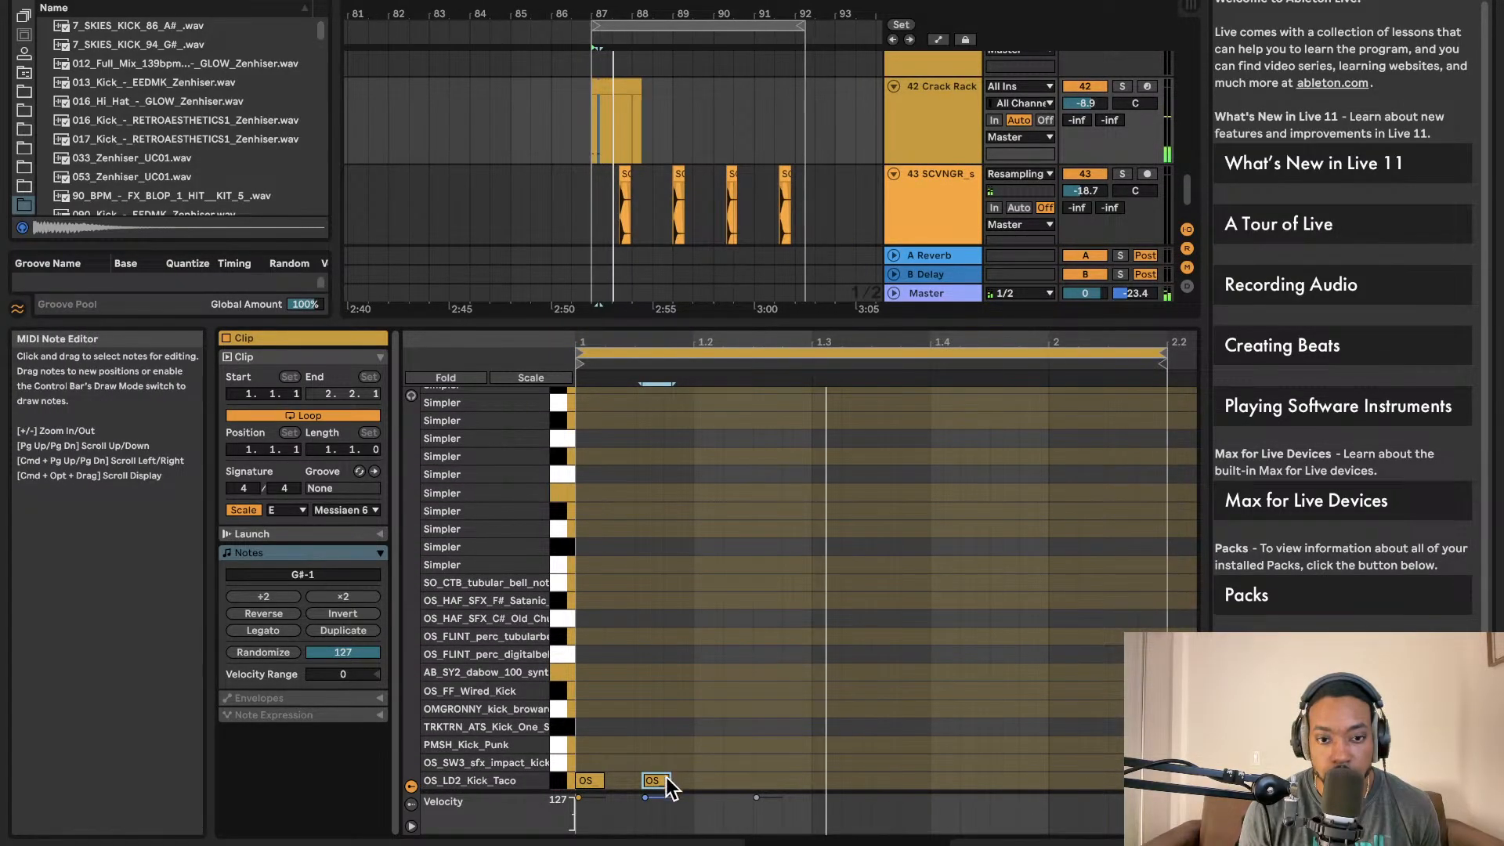
# - Move the second OS_LD2_Kick_Taco note to about two thirds of the way between beats 1 and 1.2
pyautogui.moveTo(654, 781); pyautogui.dragTo(664, 782)
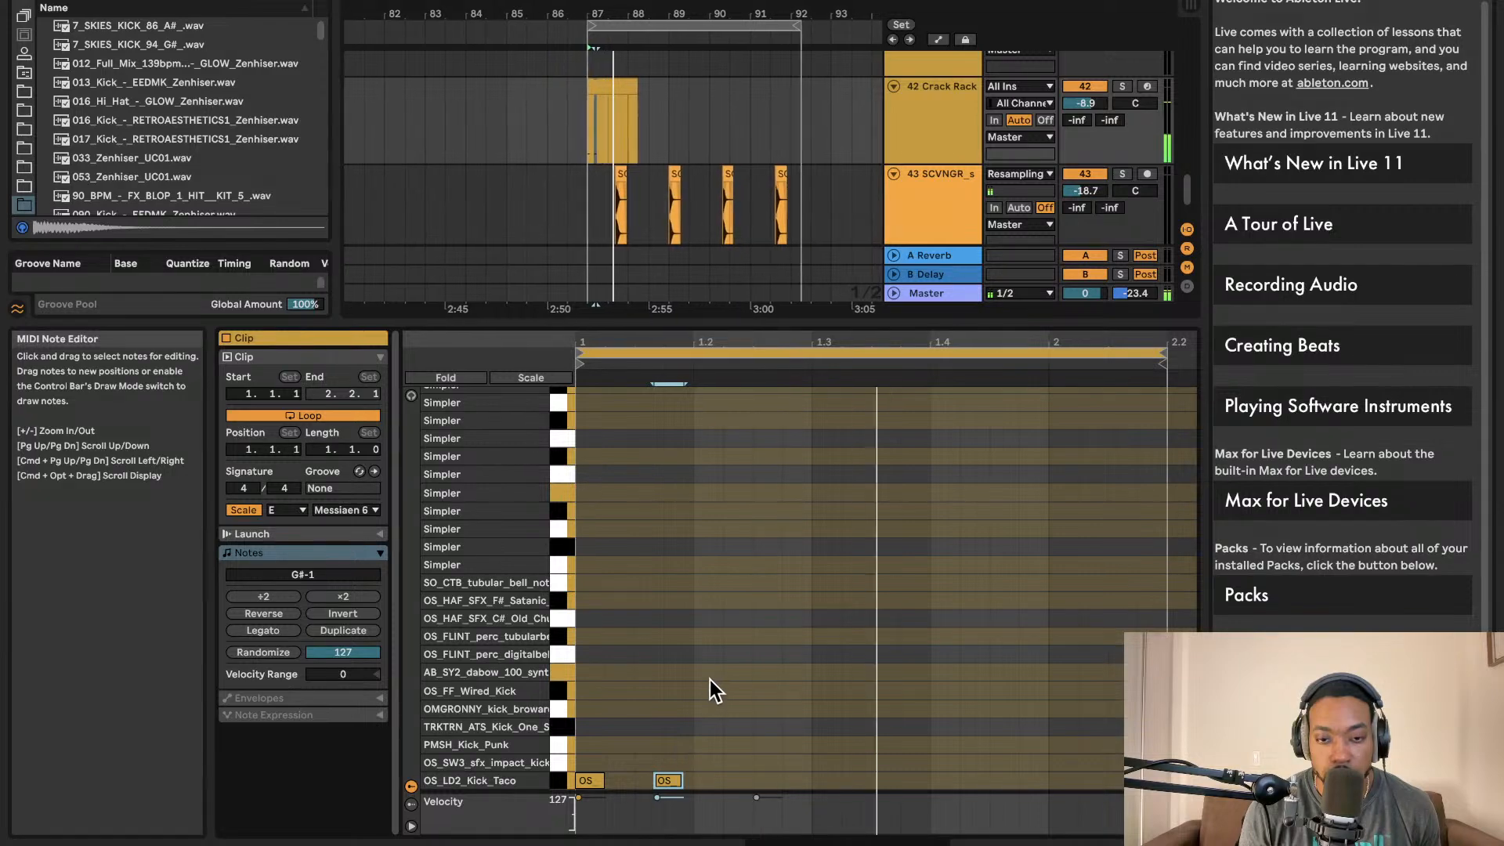
pyautogui.click(788, 781)
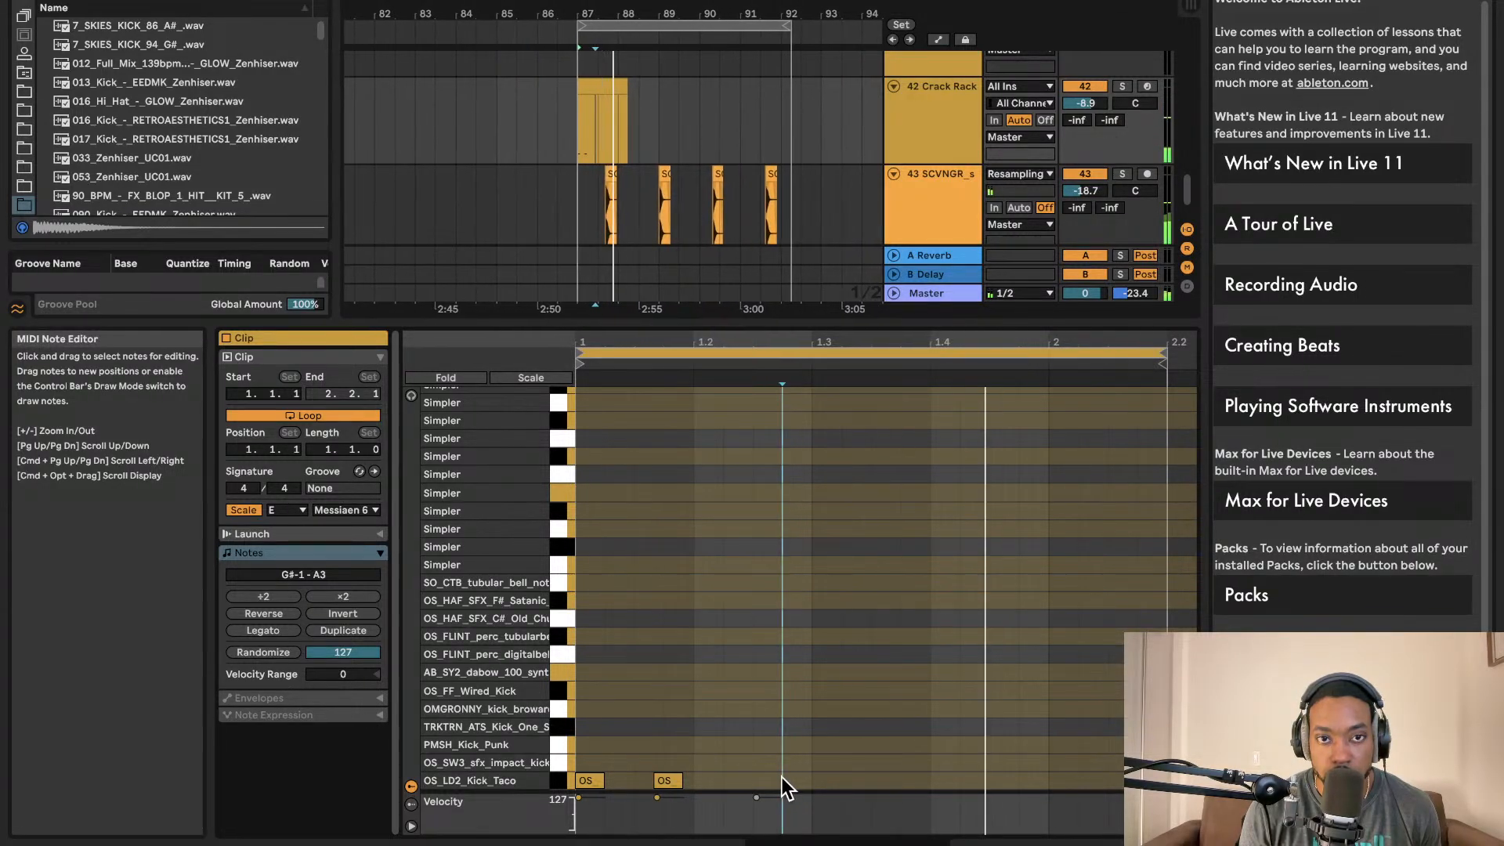
# - Extend the Crack Rack clip on track 42 to end at 88.3 and turn off its looping
pyautogui.click(599, 78)
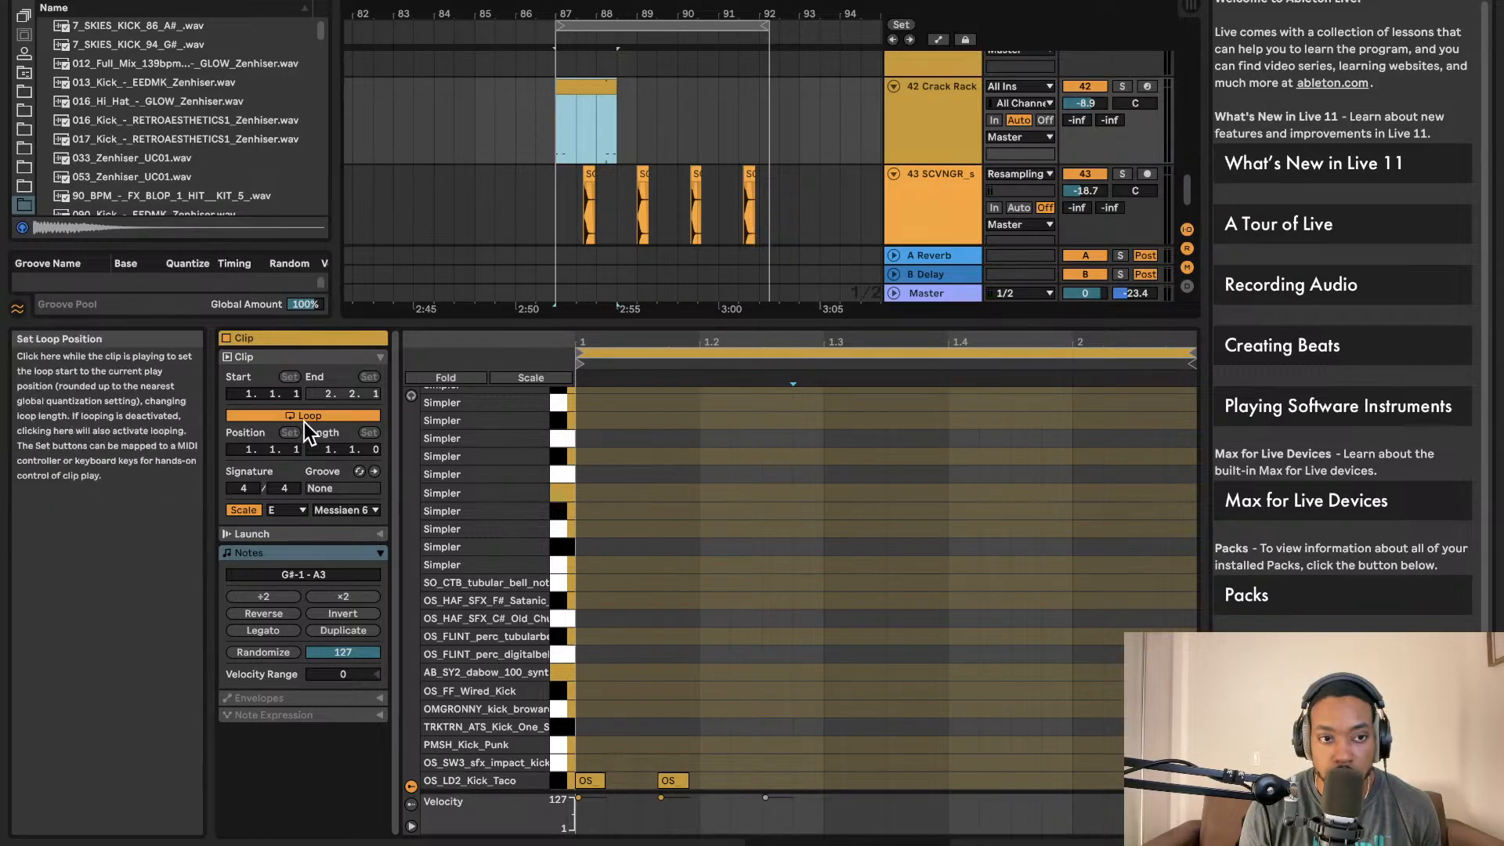
pyautogui.click(638, 97)
pyautogui.moveTo(605, 88); pyautogui.dragTo(617, 87)
pyautogui.scroll(4, 680, 548)
pyautogui.scroll(6, 680, 548)
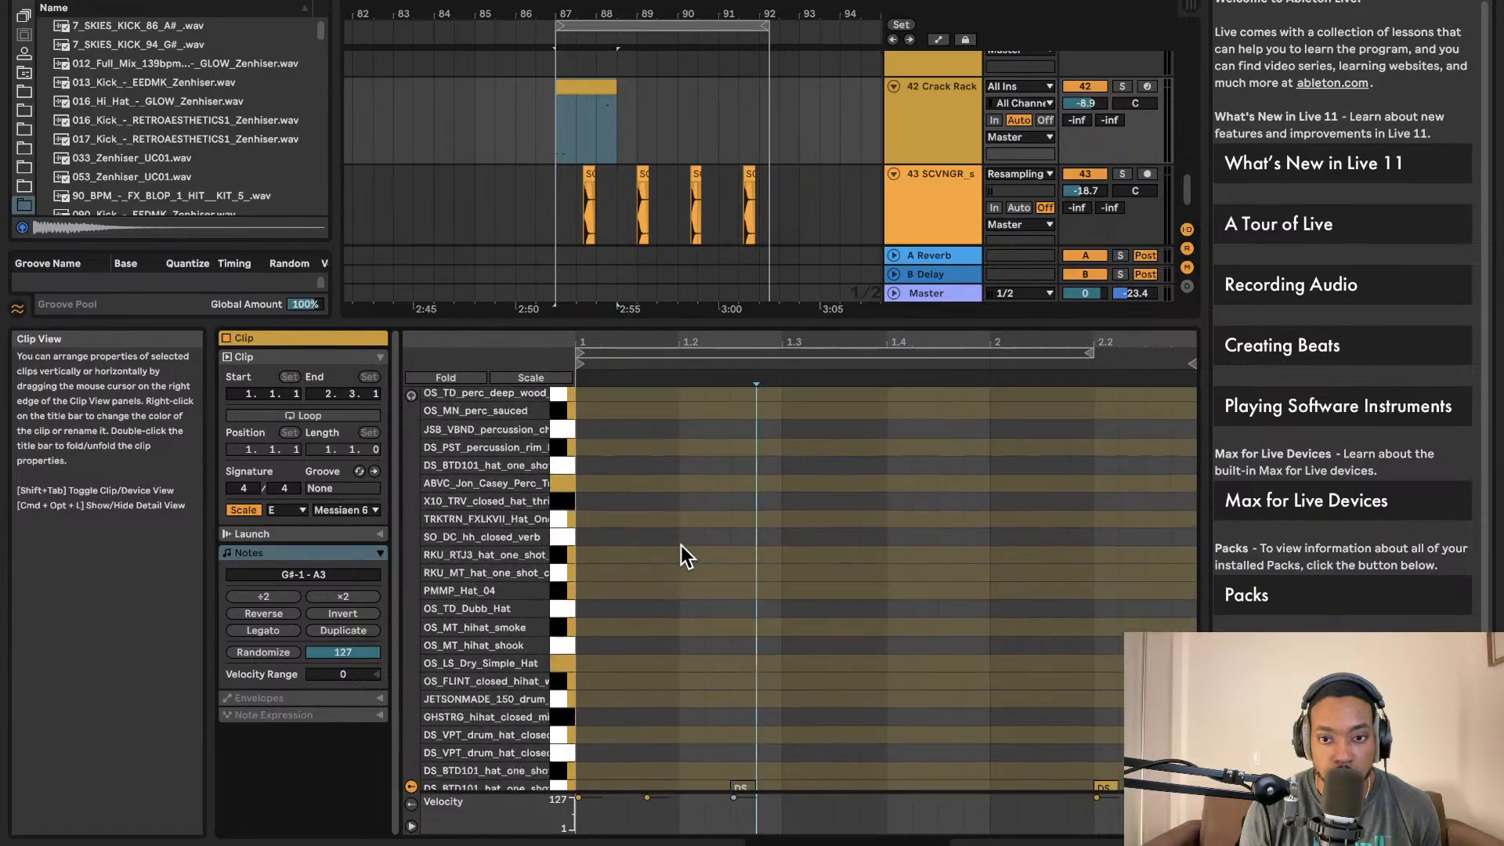
pyautogui.click(1104, 721)
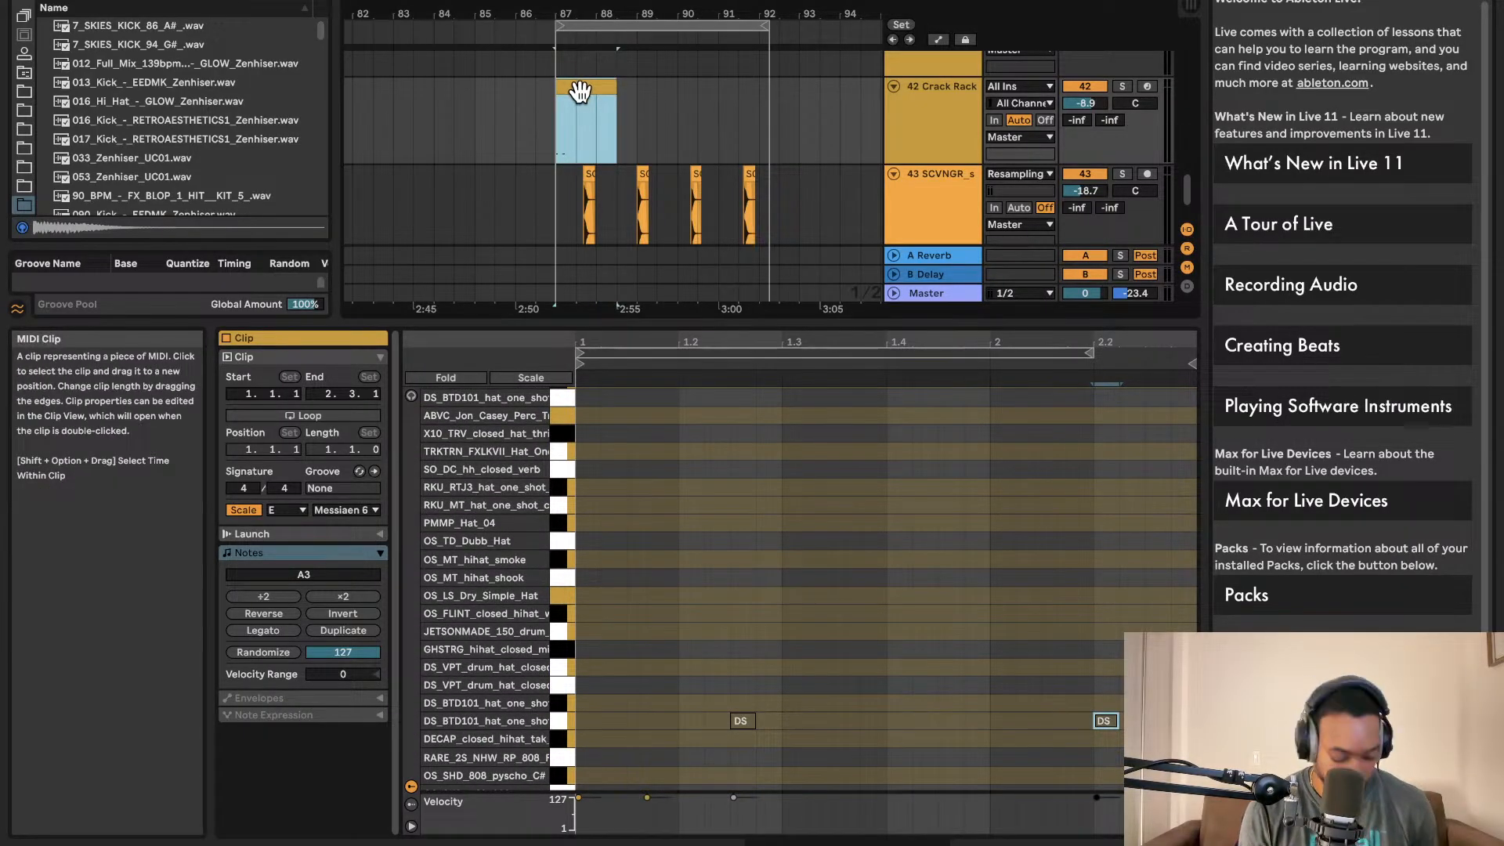
# - Duplicate the Crack Rack clip on track 42 directly after itself and play the loop
pyautogui.press('super+d')
pyautogui.press('space')
pyautogui.click(543, 130)
pyautogui.press('space')
pyautogui.press('space')
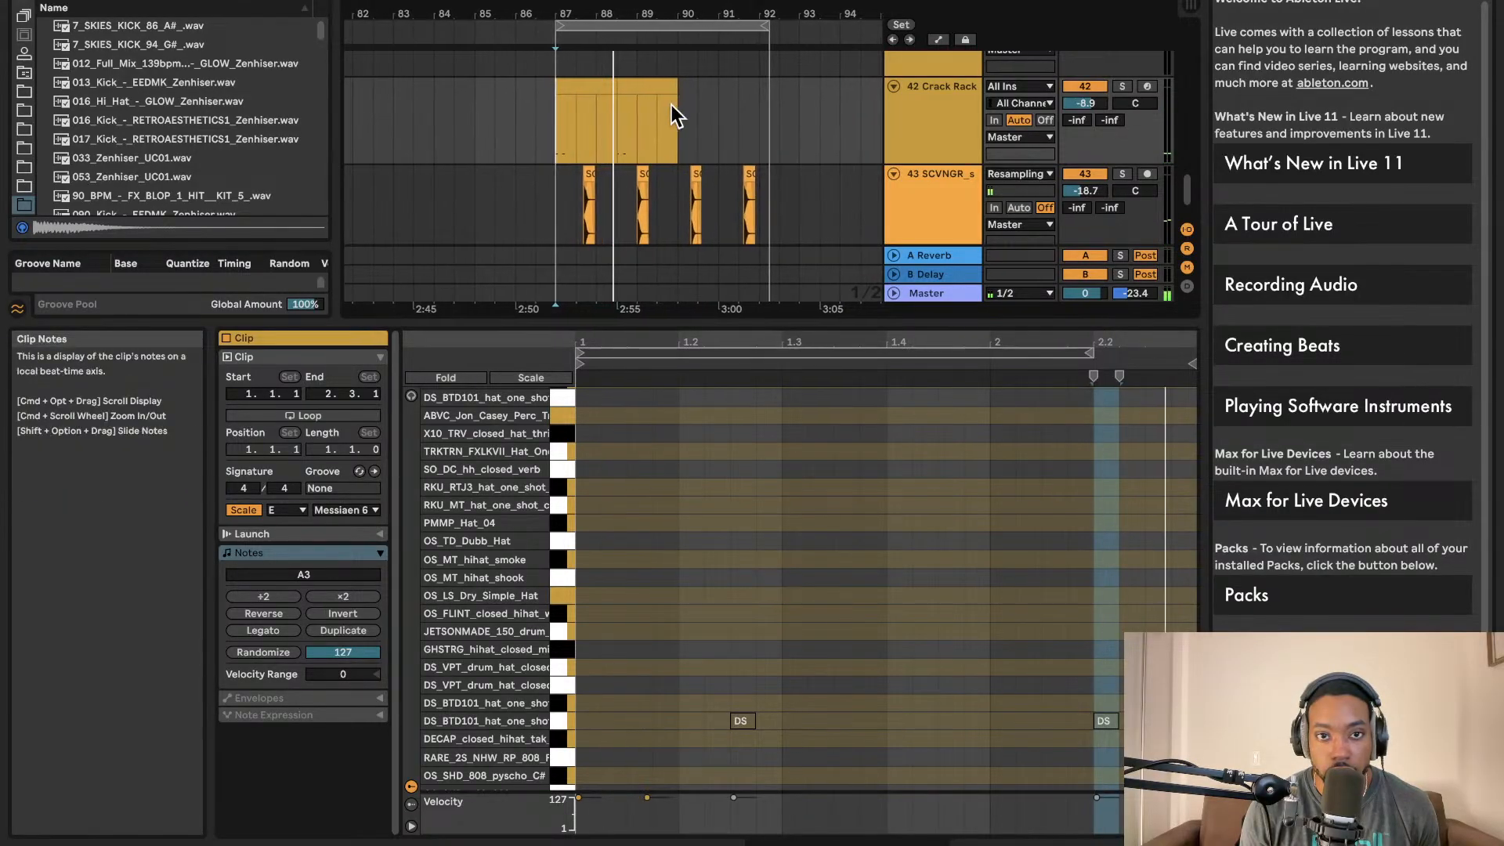
# - Add a third back-to-back copy of the Crack Rack clip on track 42 during playback
pyautogui.click(610, 84)
pyautogui.press('super+d')
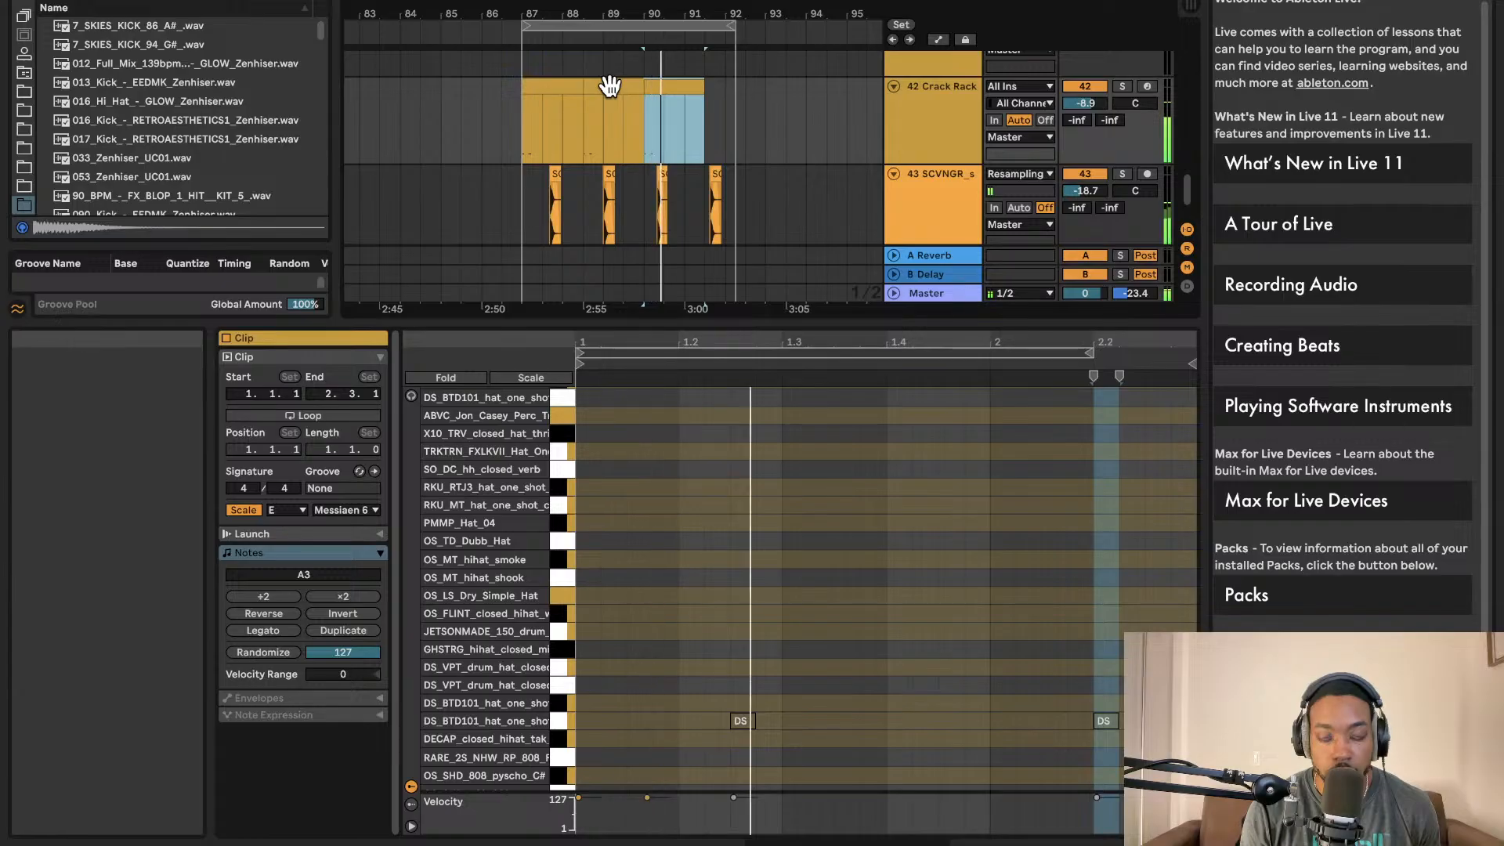
pyautogui.press('super+d')
pyautogui.press('super+z')
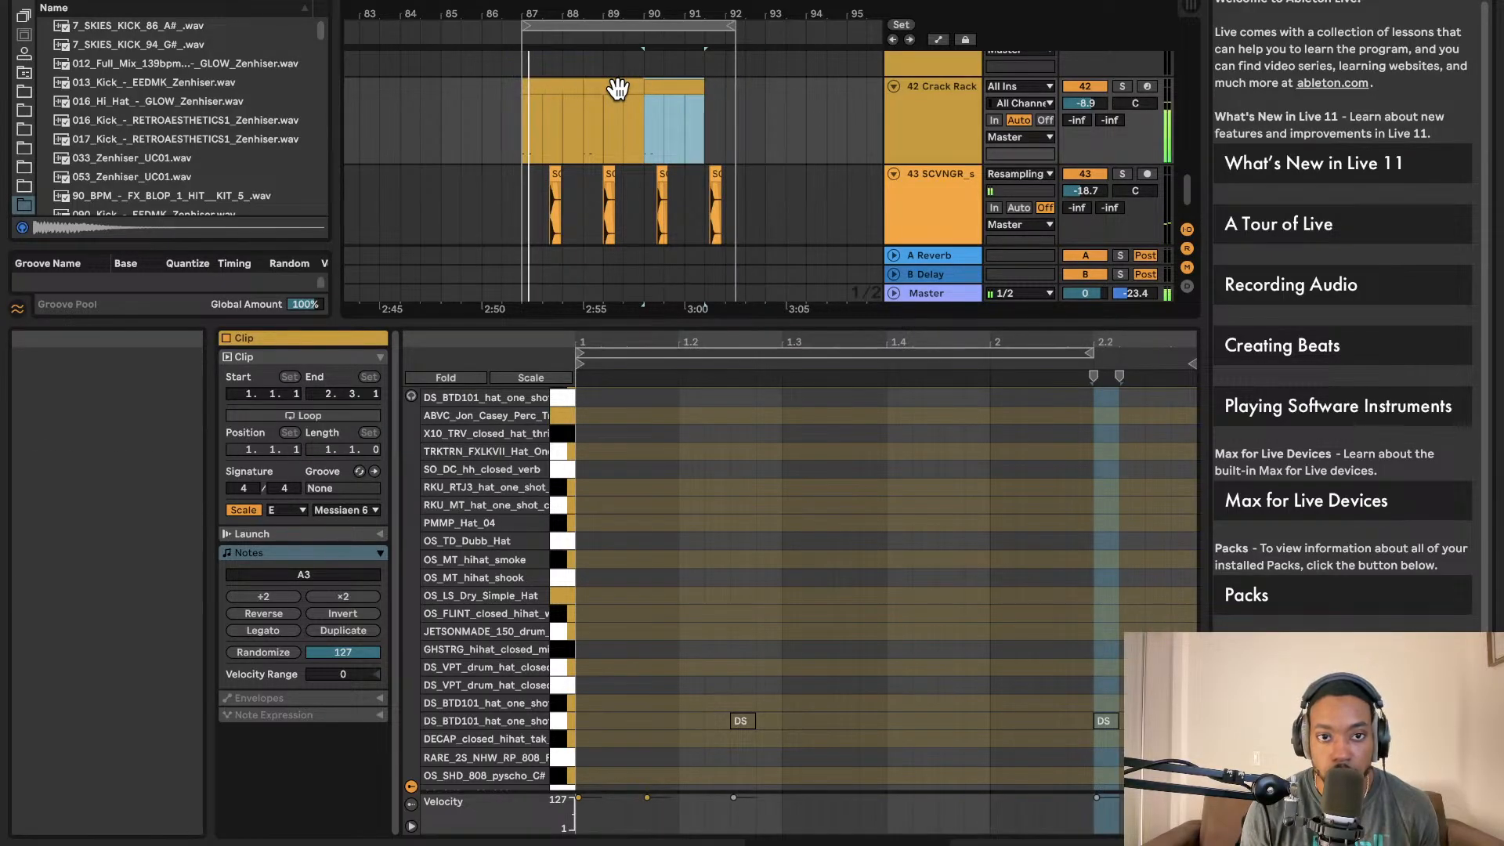
# - Lower the volume of Crack Rack track 42 to -14.0 dB while listening to the loop
pyautogui.click(1097, 582)
pyautogui.moveTo(1083, 106); pyautogui.dragTo(1083, 122)
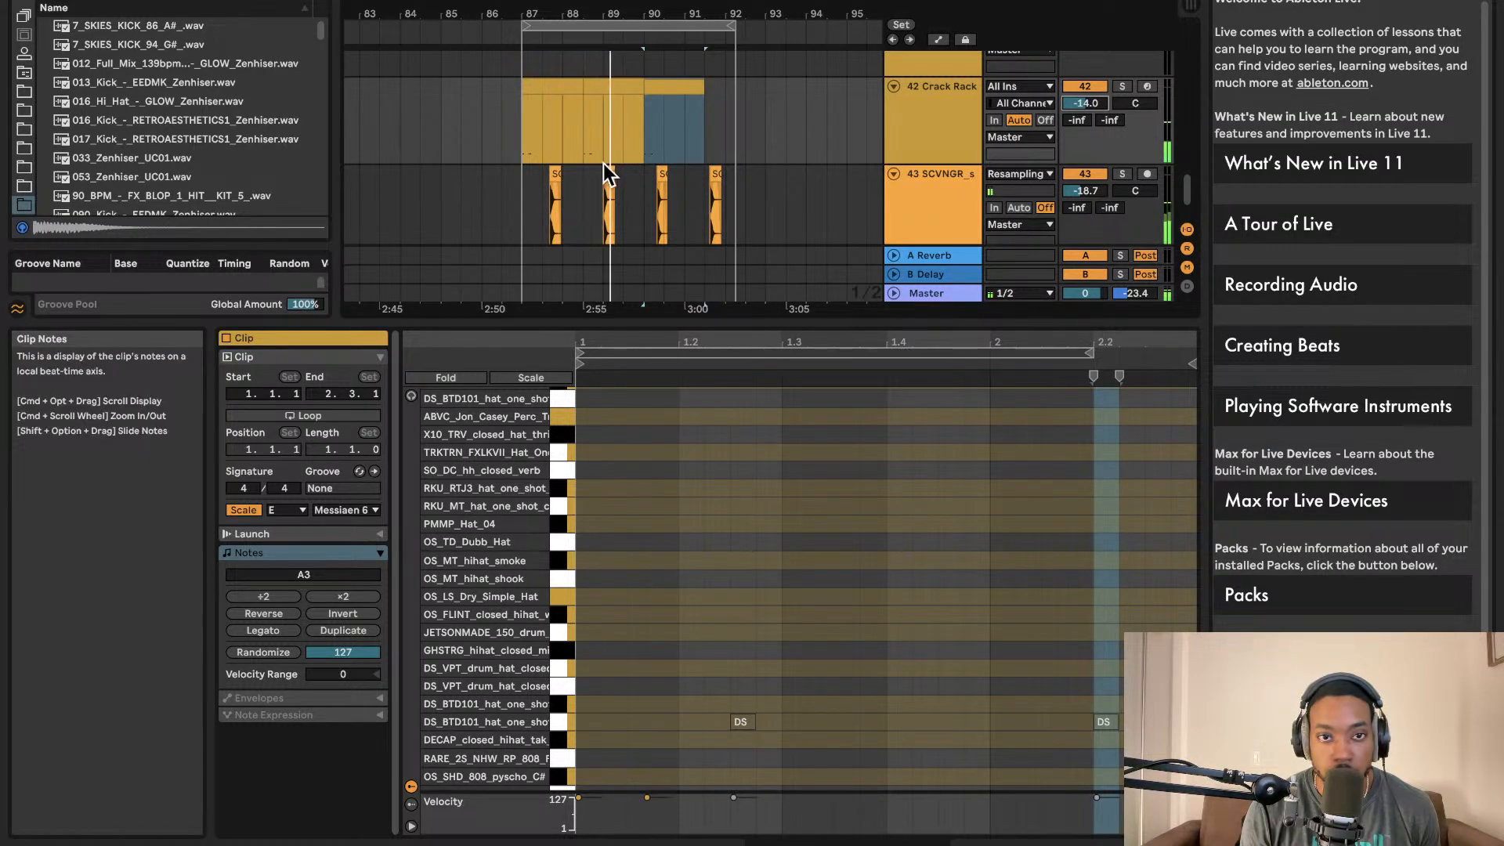
pyautogui.click(677, 157)
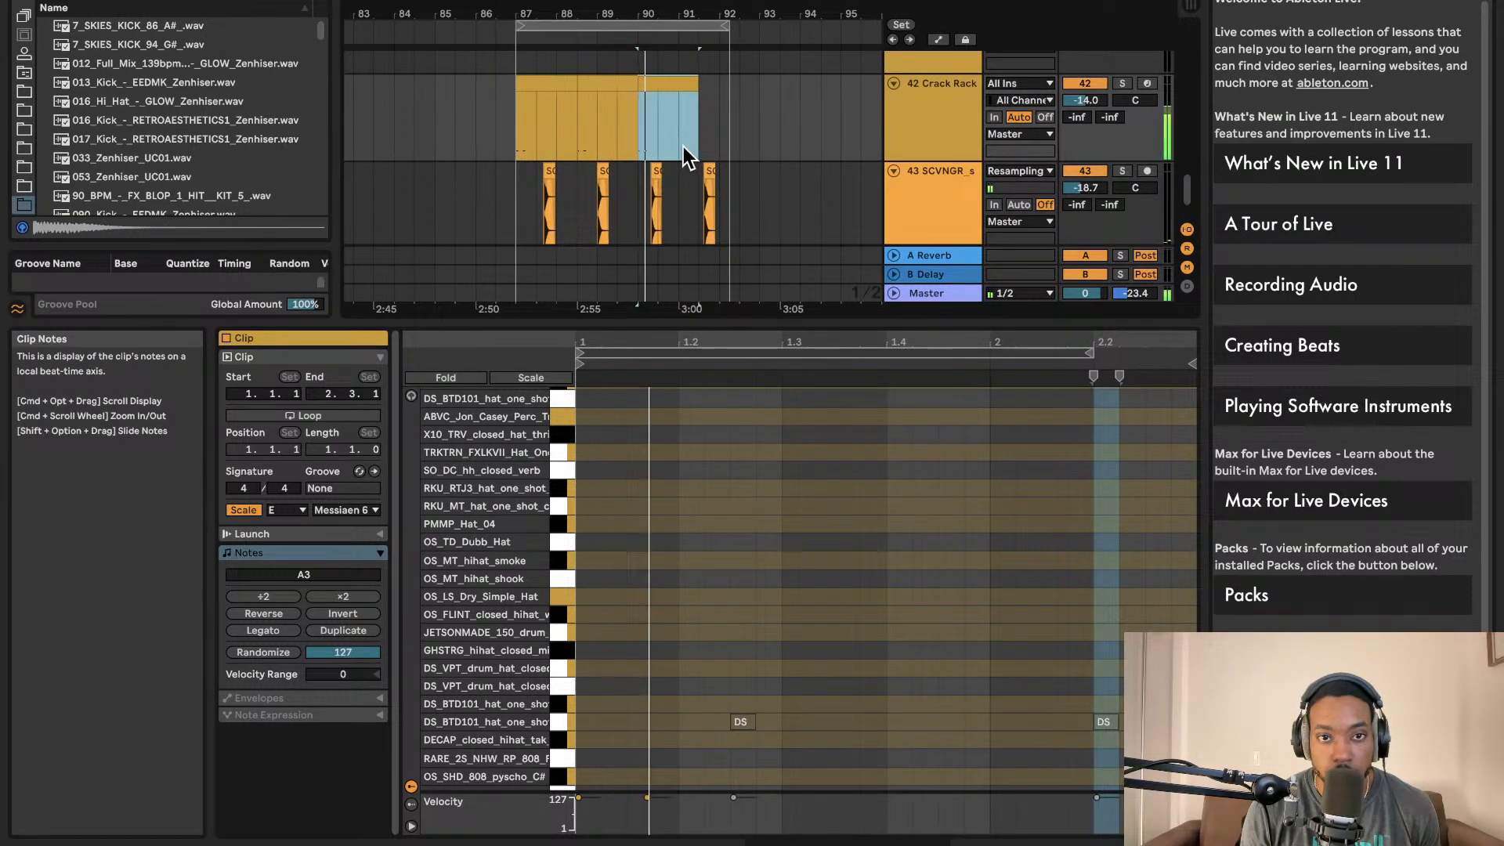
pyautogui.scroll(-1, 557, 98)
pyautogui.hscroll(-1, 539, 89)
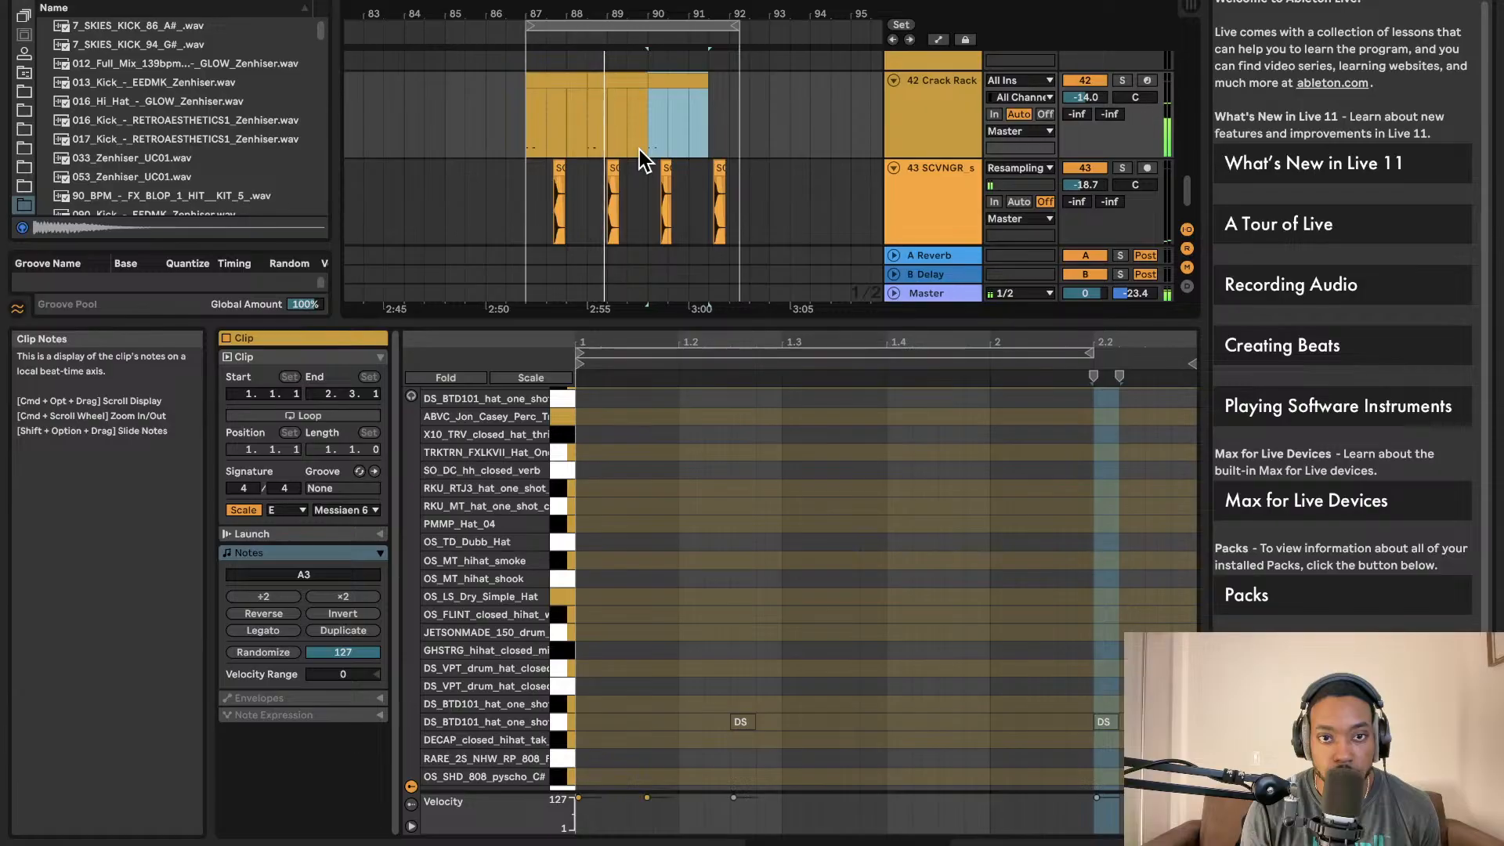
# - Move the third Crack Rack clip on track 42 earlier to halfway between 89.3 and 89.4 and play the loop
pyautogui.press('space')
pyautogui.moveTo(646, 81)
pyautogui.mouseDown()
pyautogui.moveTo(627, 82)
pyautogui.moveTo(682, 78)
pyautogui.moveTo(667, 83)
pyautogui.mouseUp()
pyautogui.scroll(3, 638, 109)
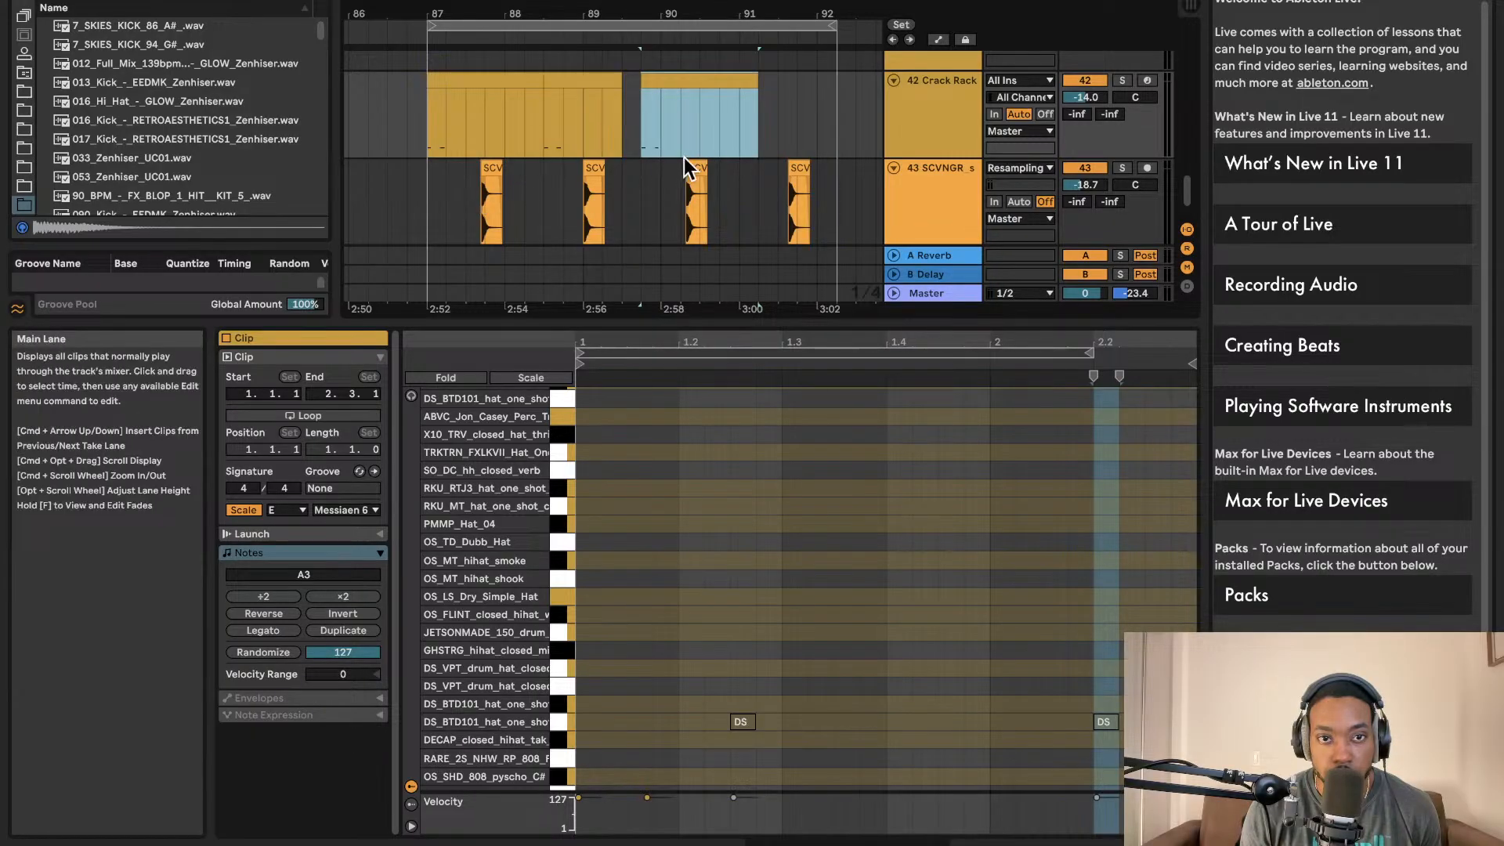
pyautogui.moveTo(664, 82); pyautogui.dragTo(662, 83)
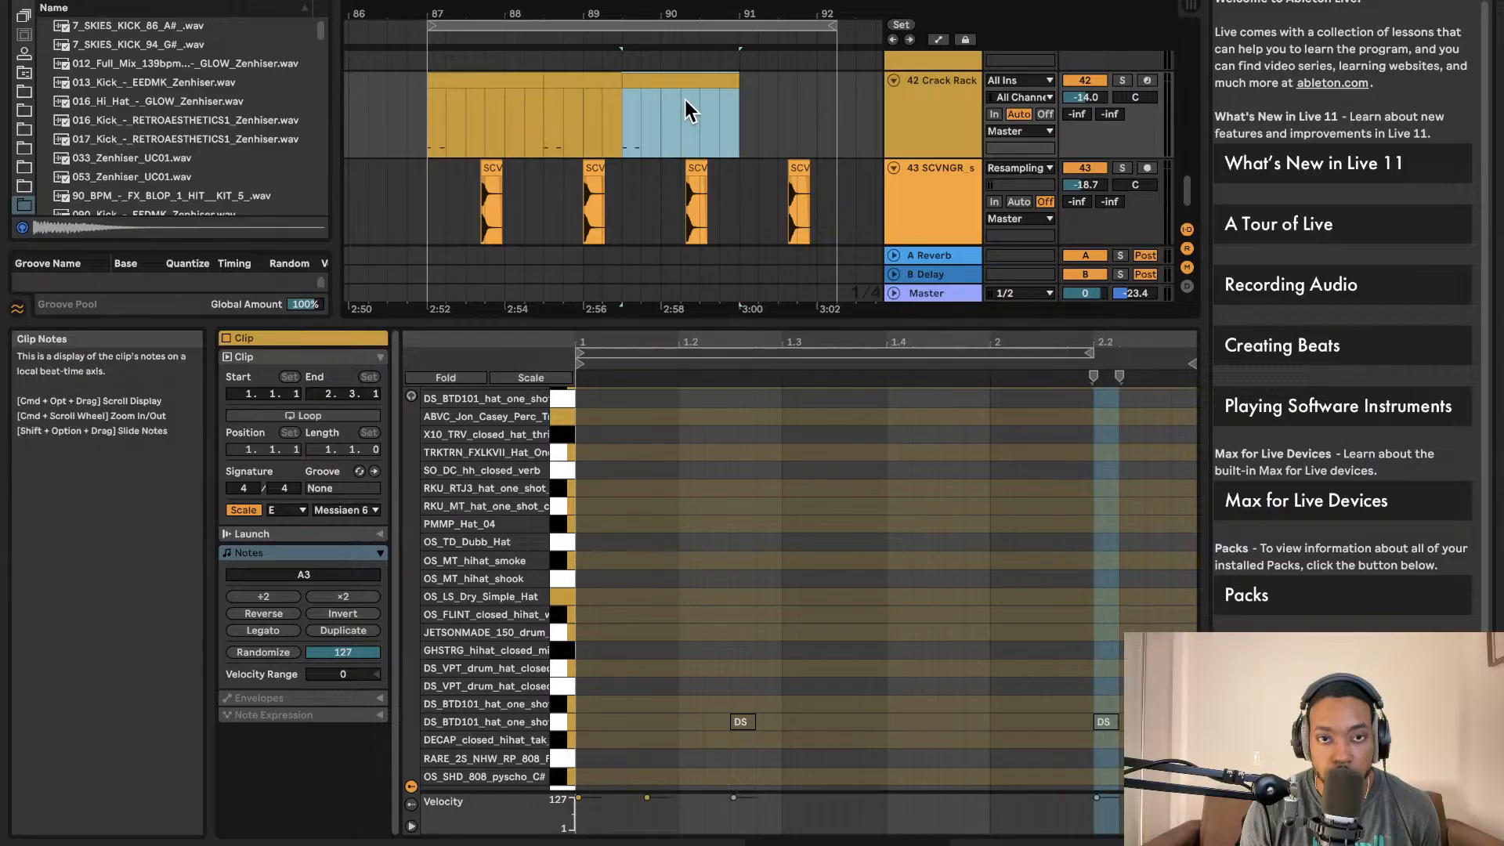
pyautogui.scroll(5, 685, 110)
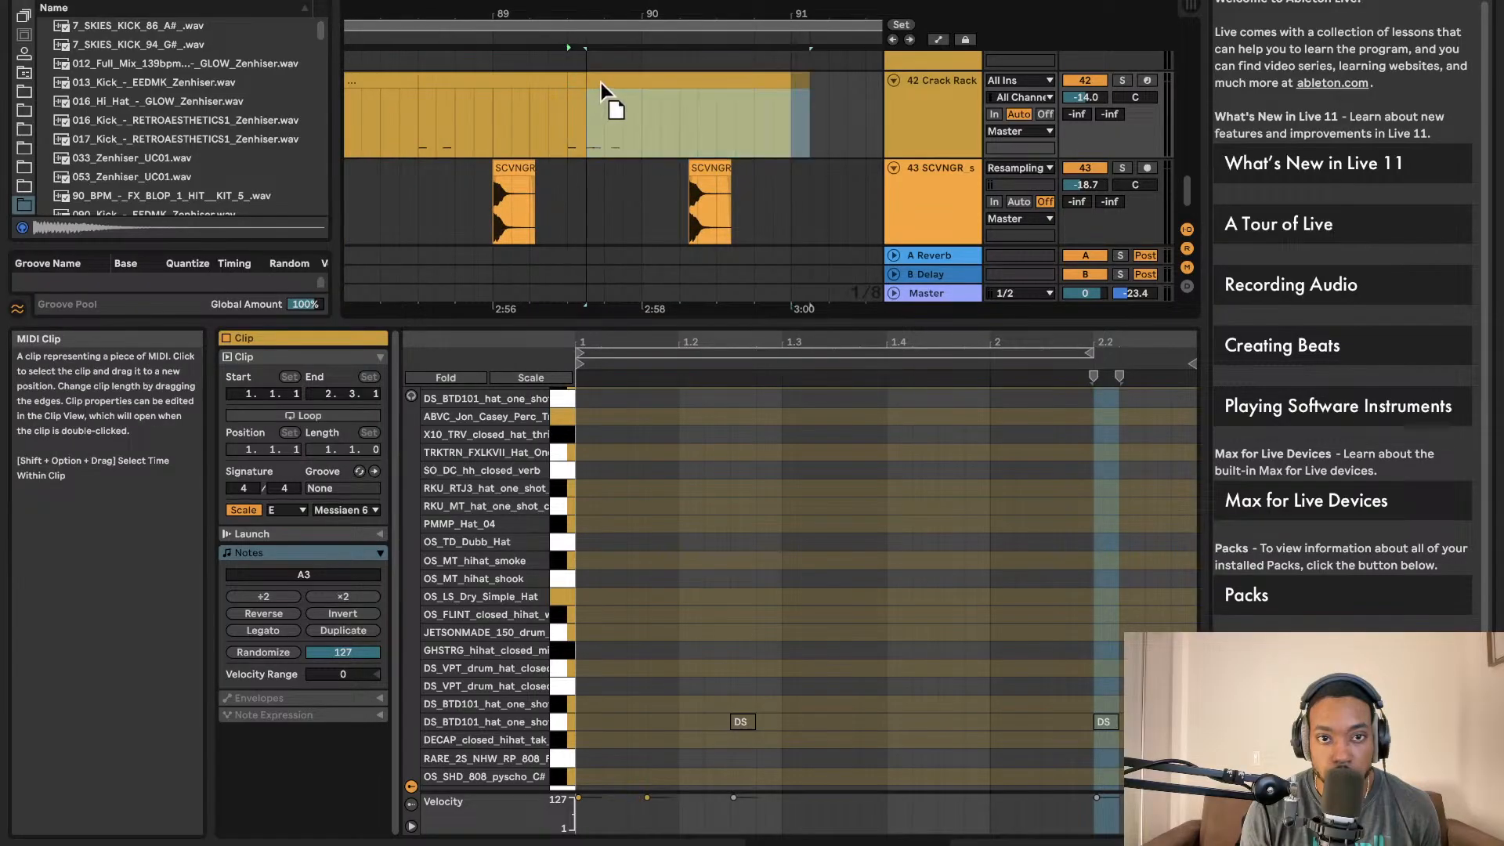
pyautogui.moveTo(601, 83); pyautogui.dragTo(619, 82)
pyautogui.click(541, 147)
pyautogui.press('space')
# - Move the third snare clip on track 43 slightly earlier to 90.2 and play the loop from the start
pyautogui.moveTo(779, 161); pyautogui.dragTo(771, 157)
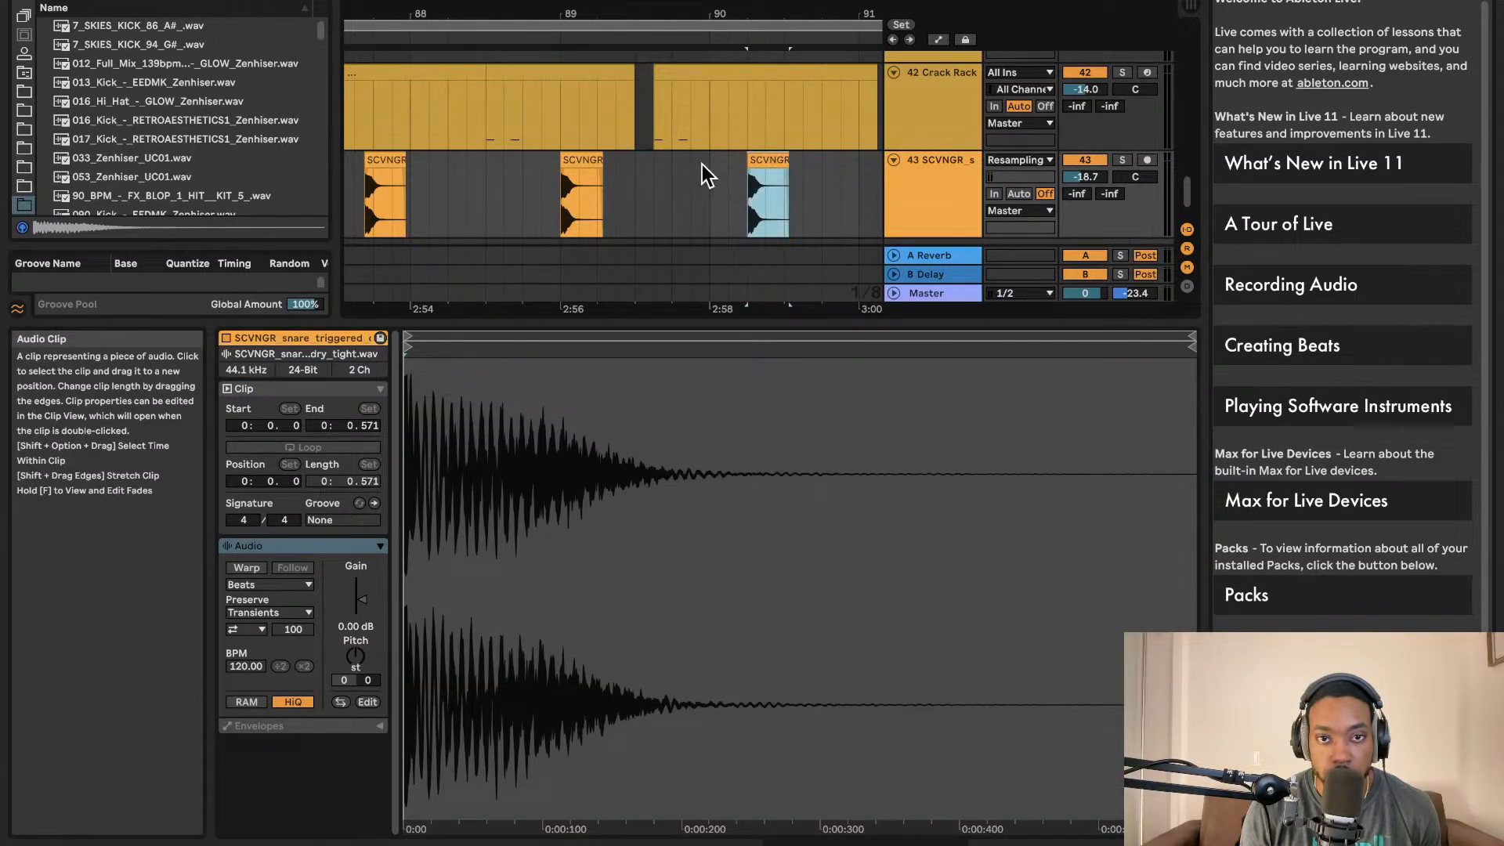
pyautogui.click(662, 179)
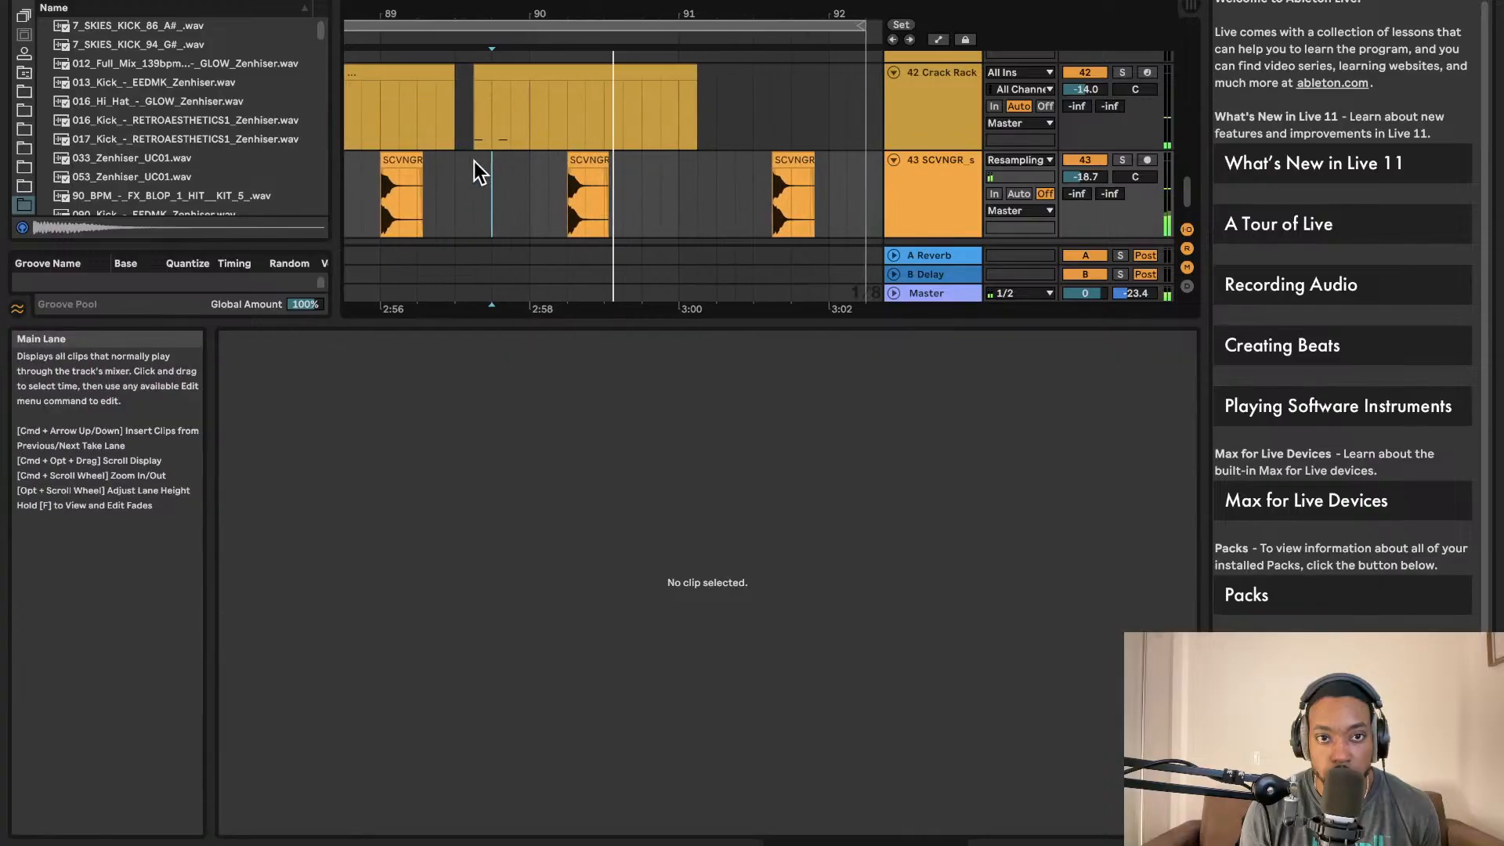
pyautogui.hscroll(-2, 482, 168)
pyautogui.scroll(-5, 505, 176)
pyautogui.click(360, 197)
pyautogui.hscroll(-3, 671, 84)
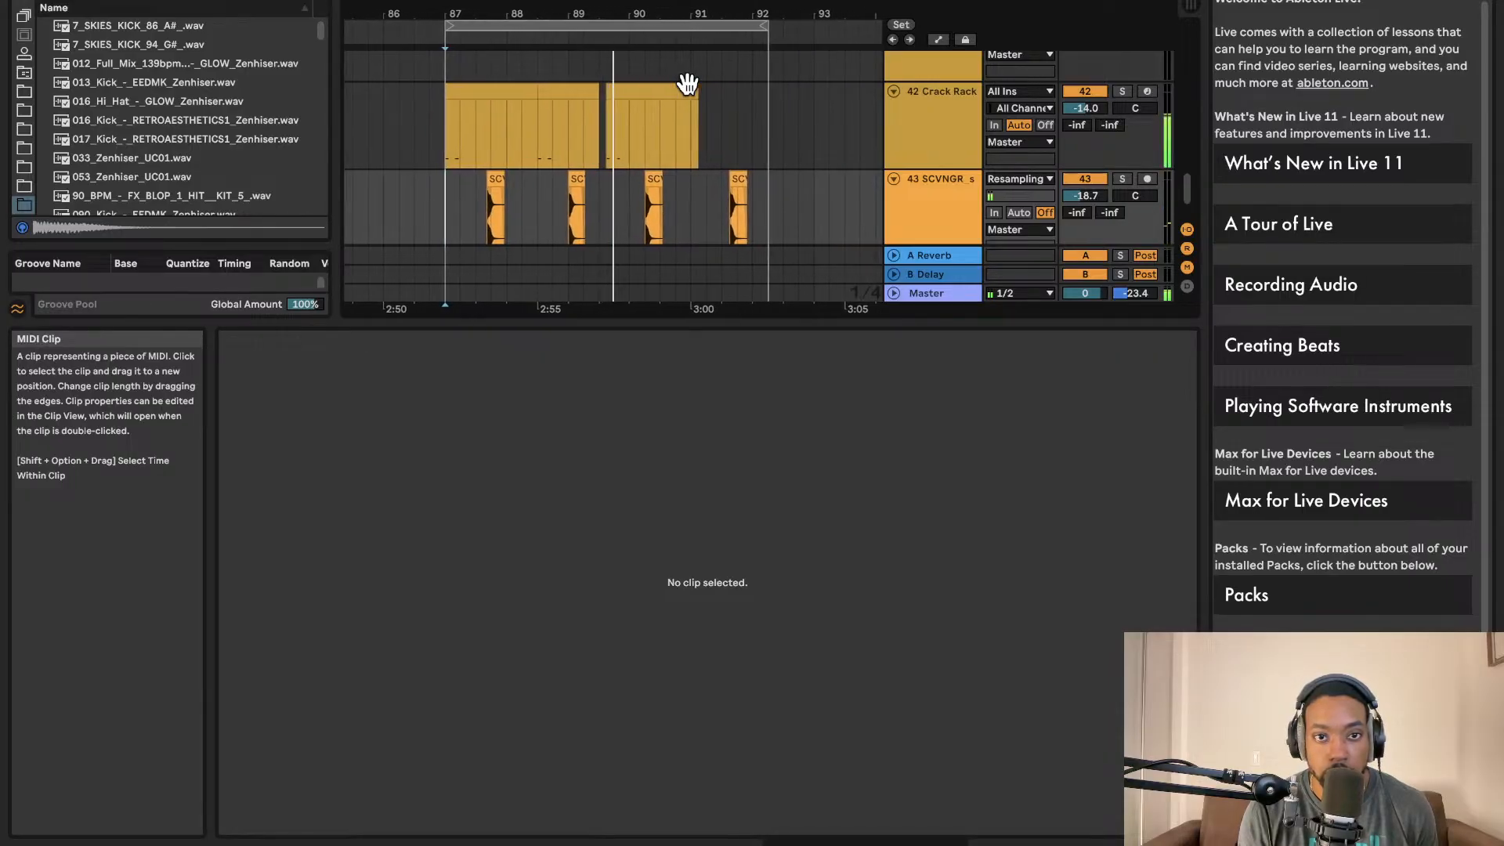
# - Move the third Crack Rack clip on track 42 to 89.4 and play the loop
pyautogui.press('space')
pyautogui.scroll(5, 644, 115)
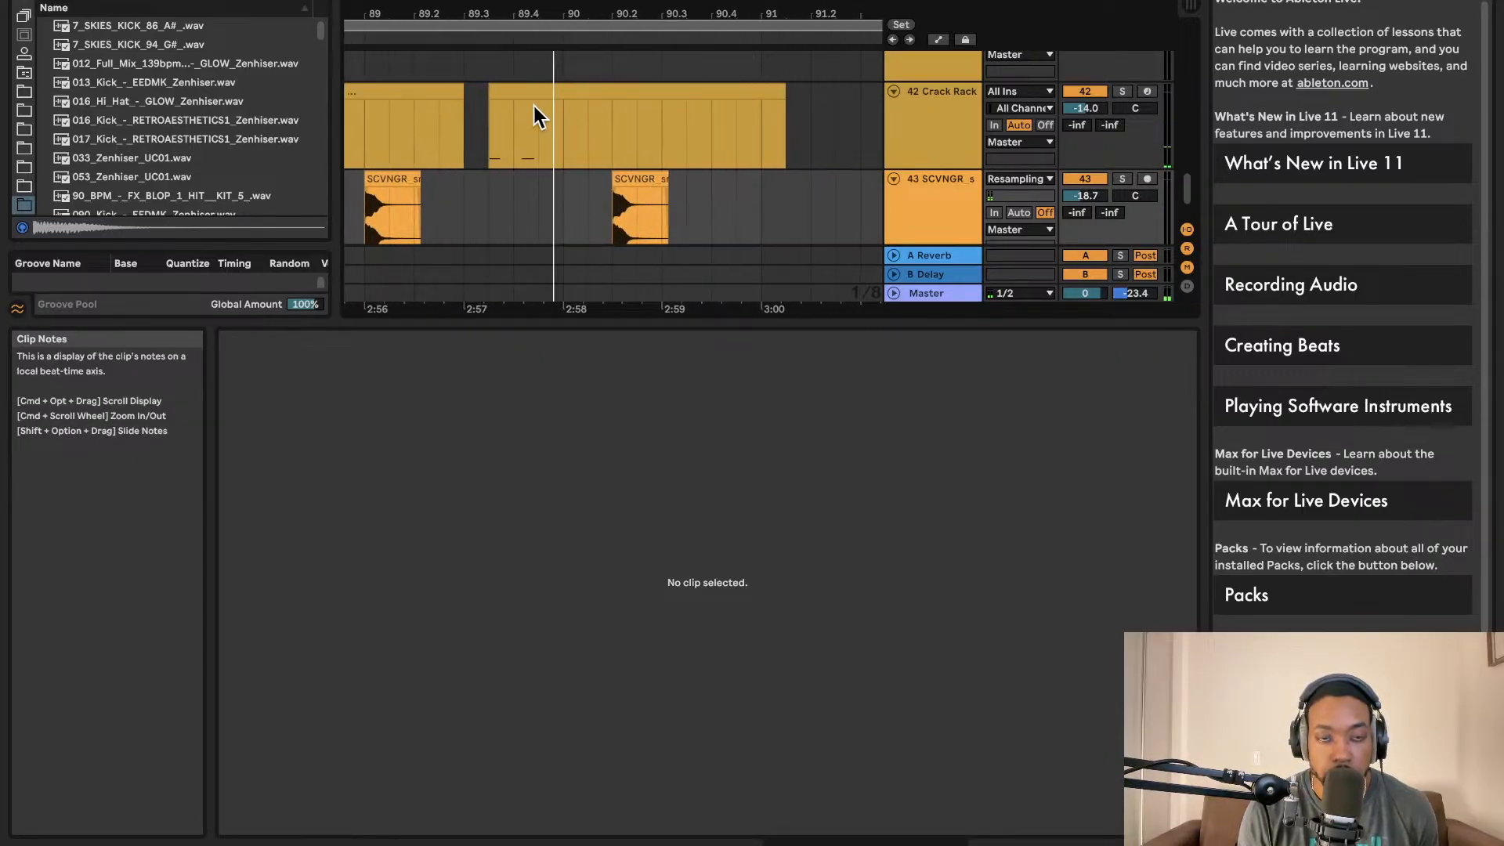
pyautogui.click(514, 94)
pyautogui.scroll(6, 515, 94)
pyautogui.moveTo(515, 93); pyautogui.dragTo(570, 87)
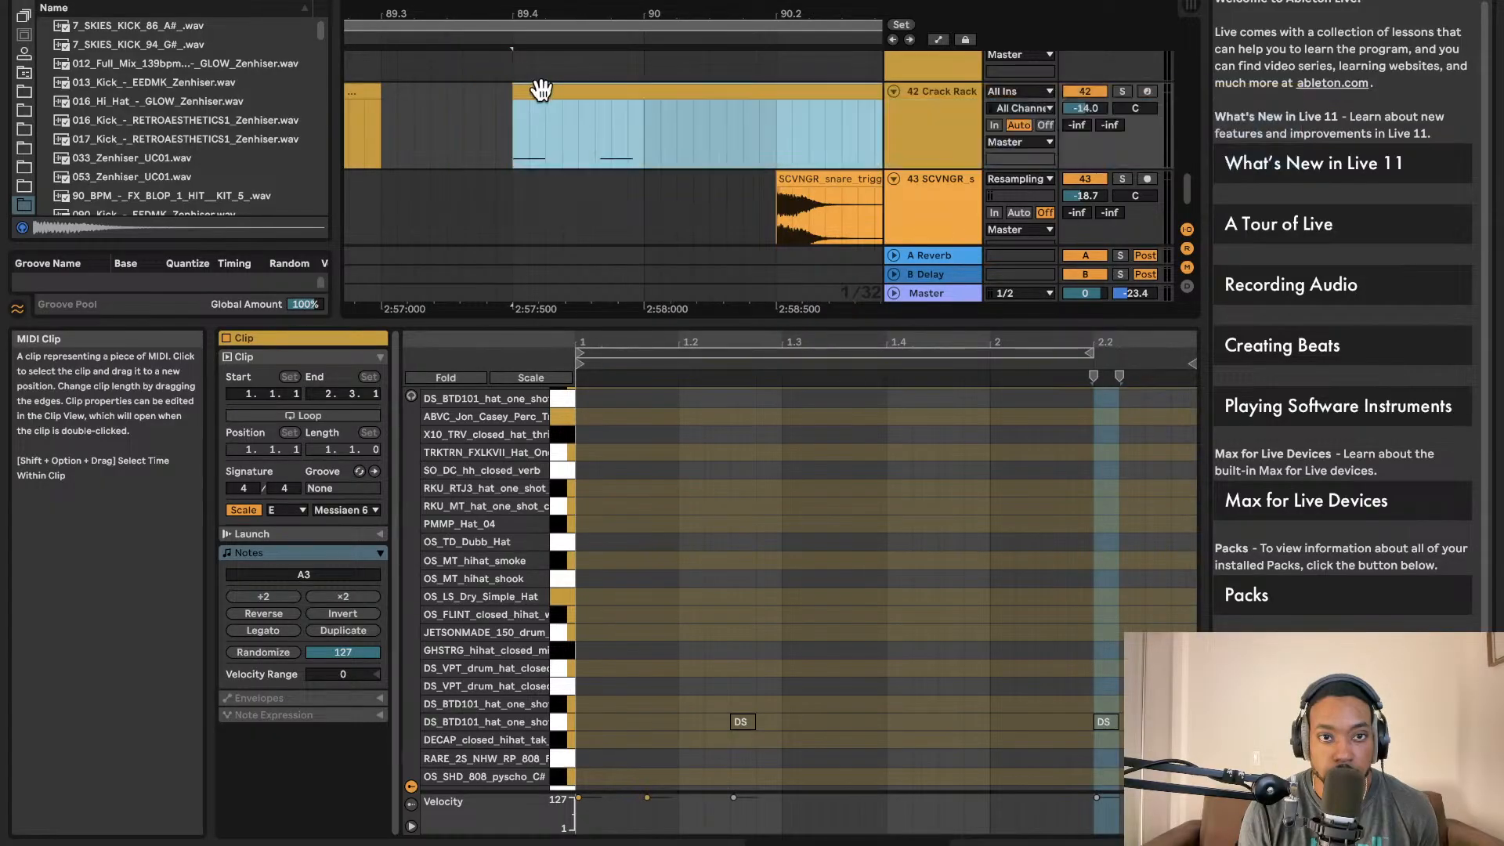
pyautogui.scroll(-10, 542, 88)
pyautogui.click(379, 181)
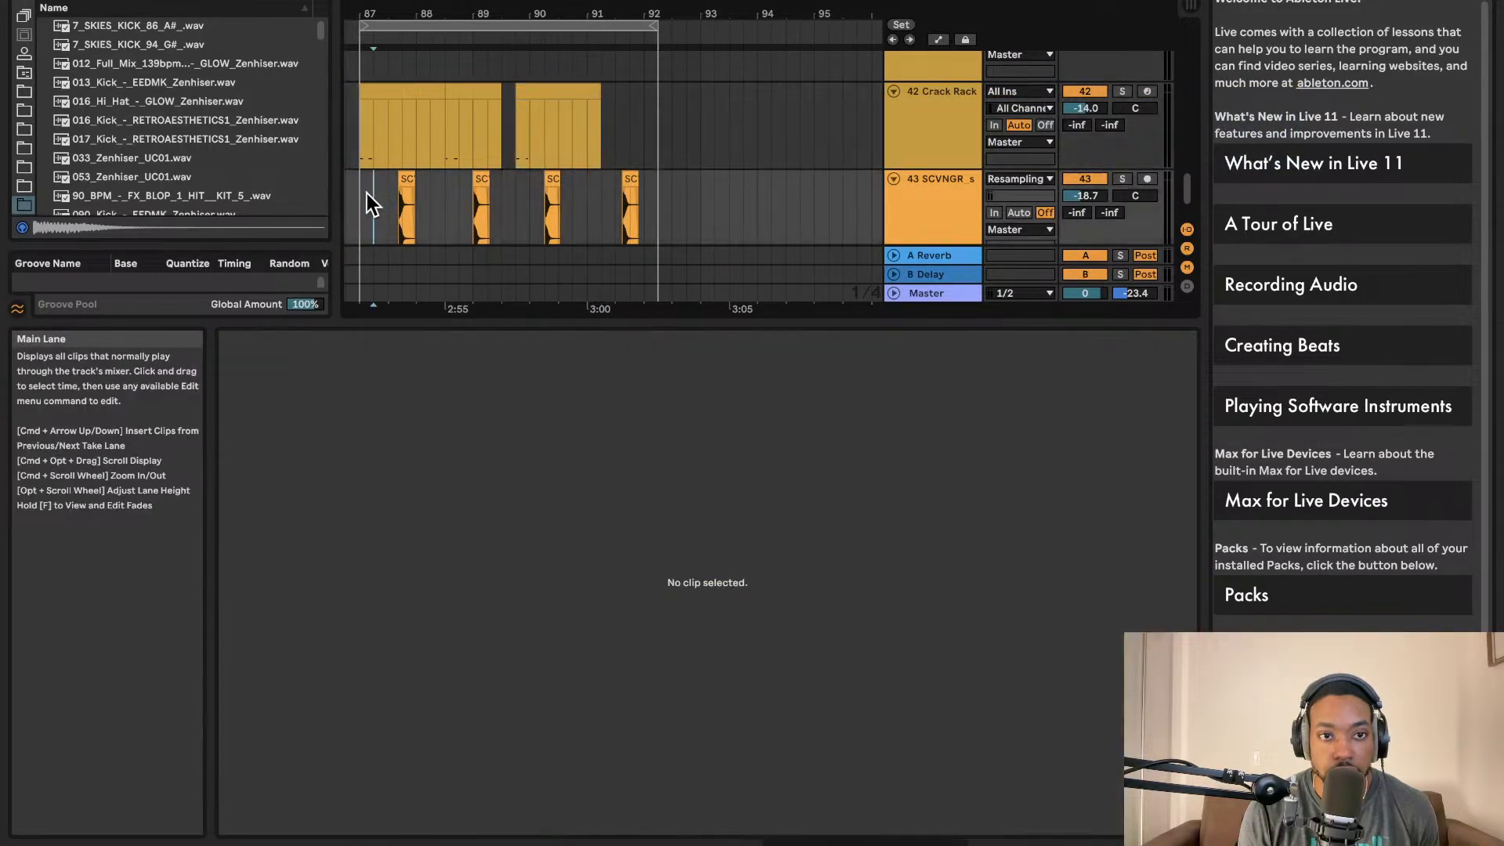
pyautogui.press('space')
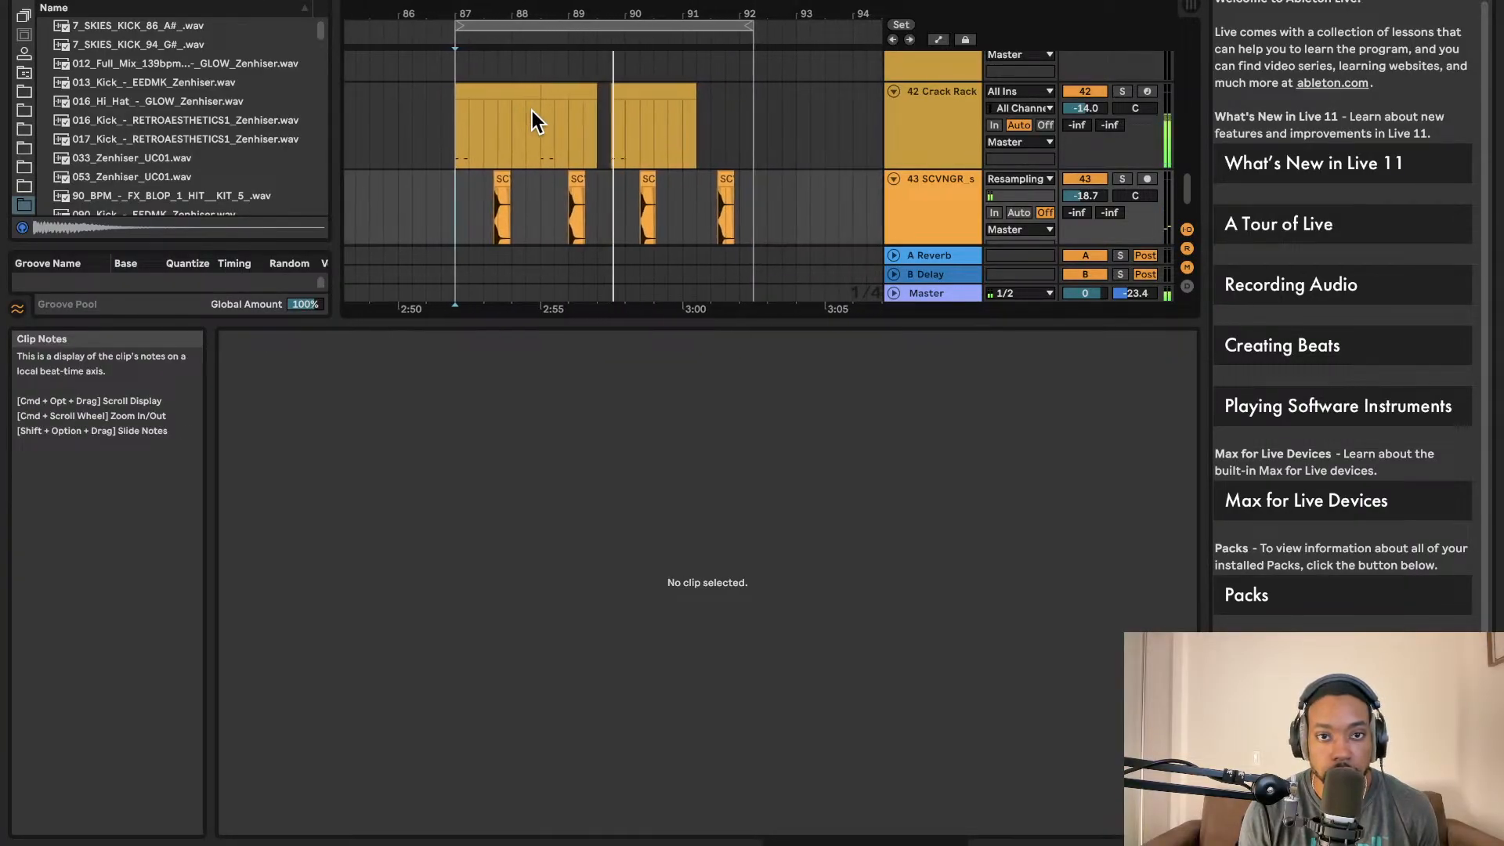
# - Shift the third Crack Rack clip on track 42 back to halfway between 89.3 and 89.4 during playback
pyautogui.scroll(5, 612, 133)
pyautogui.scroll(-2, 594, 130)
pyautogui.scroll(2, 514, 78)
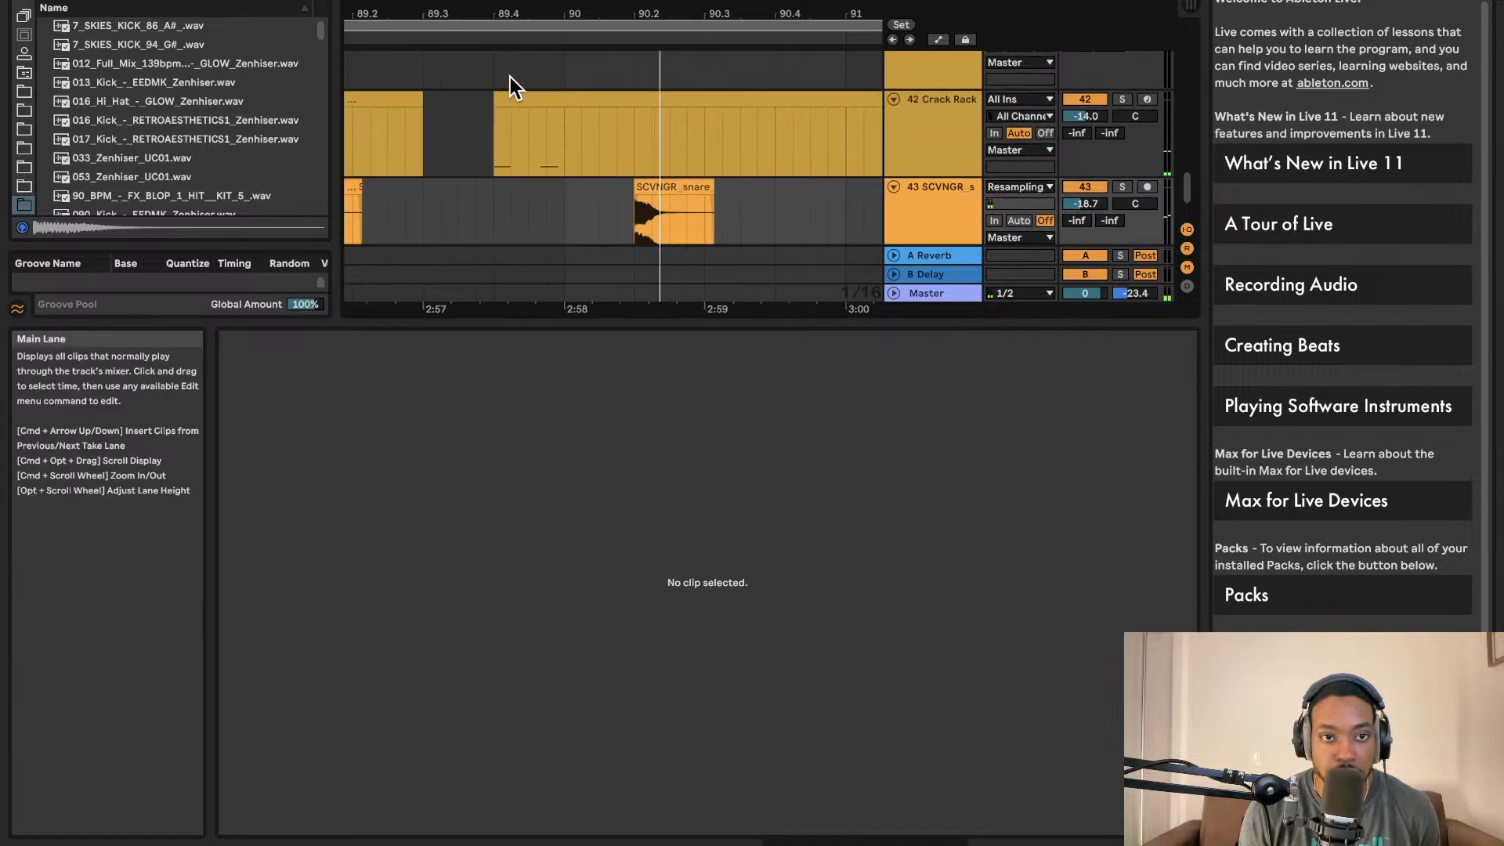
pyautogui.click(497, 97)
pyautogui.moveTo(497, 97); pyautogui.dragTo(490, 101)
pyautogui.click(436, 143)
pyautogui.scroll(-5, 448, 143)
pyautogui.click(383, 195)
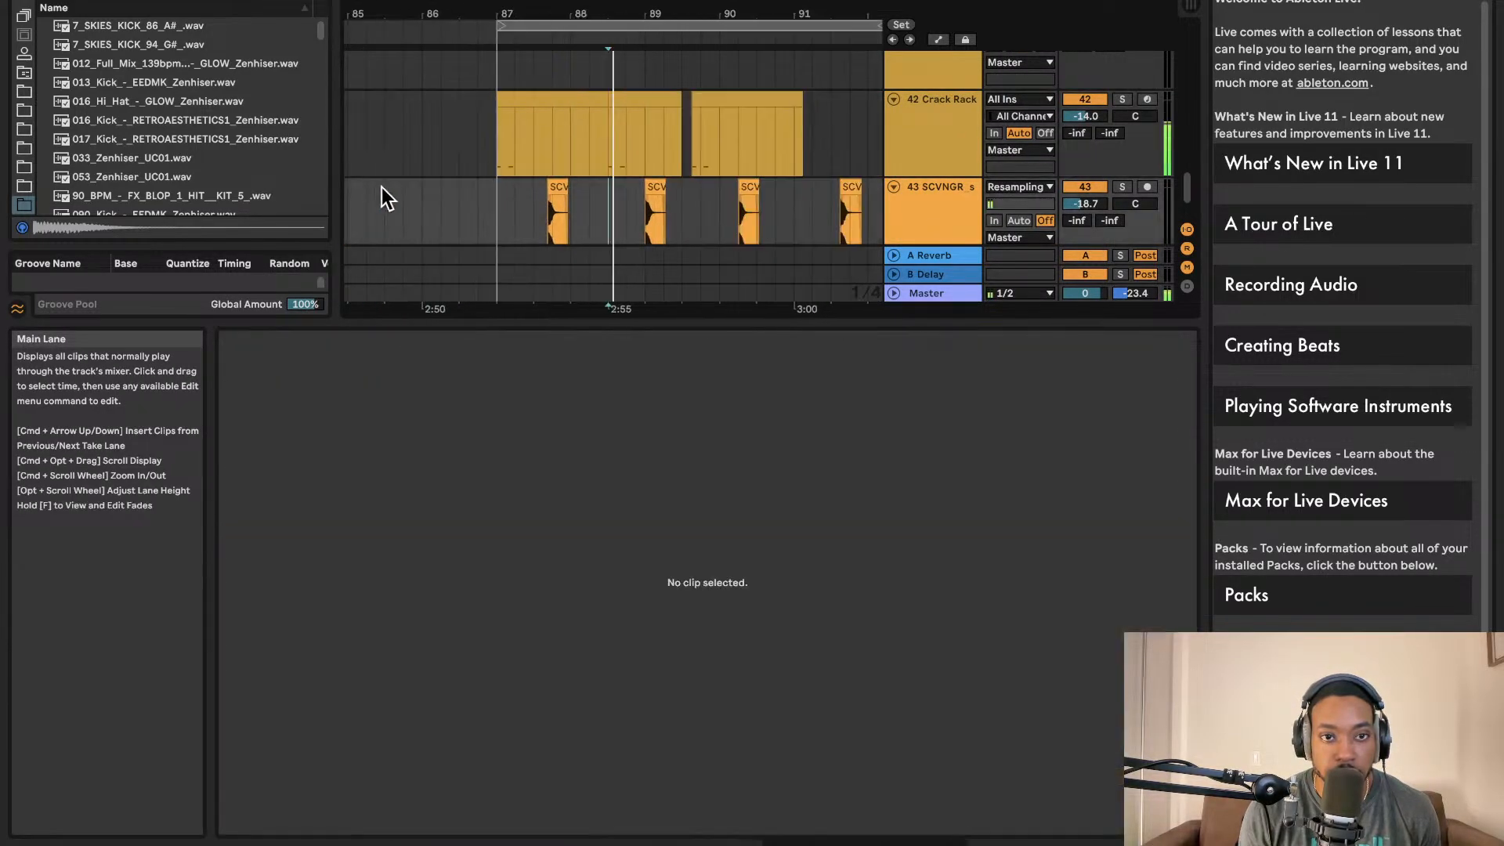
# - Nudge the third Crack Rack clip on track 42 one sixteenth later, just before 89.4
pyautogui.scroll(10, 521, 136)
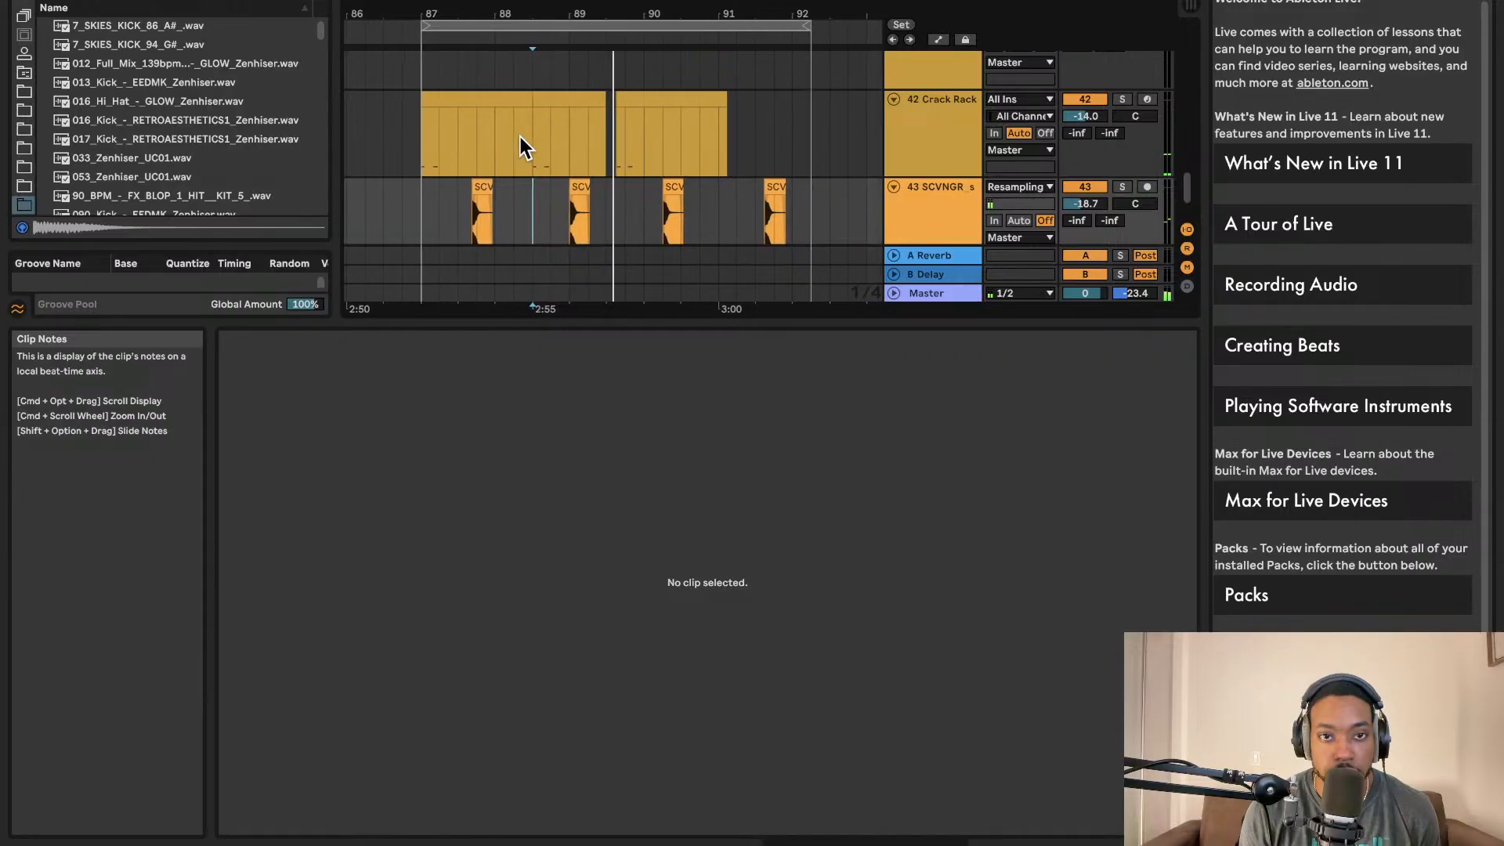
pyautogui.scroll(-2, 573, 132)
pyautogui.hscroll(-3, 518, 116)
pyautogui.scroll(5, 518, 118)
pyautogui.scroll(-1, 647, 191)
pyautogui.click(633, 208)
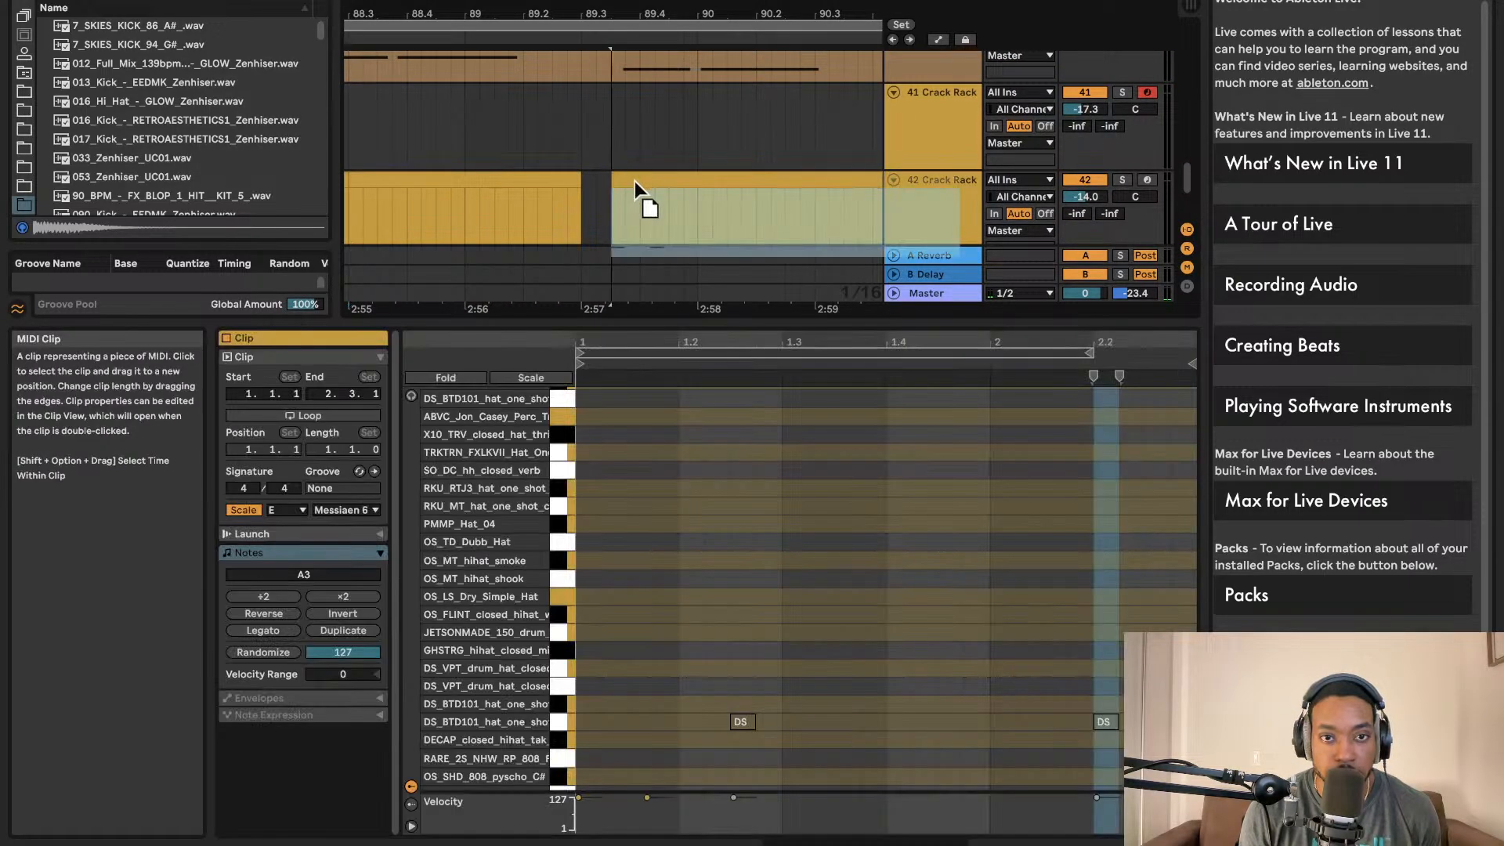
pyautogui.scroll(-5, 642, 184)
# - Play the loop from near bar 87 to check the third Crack Rack clip's timing against the snare clips
pyautogui.click(423, 204)
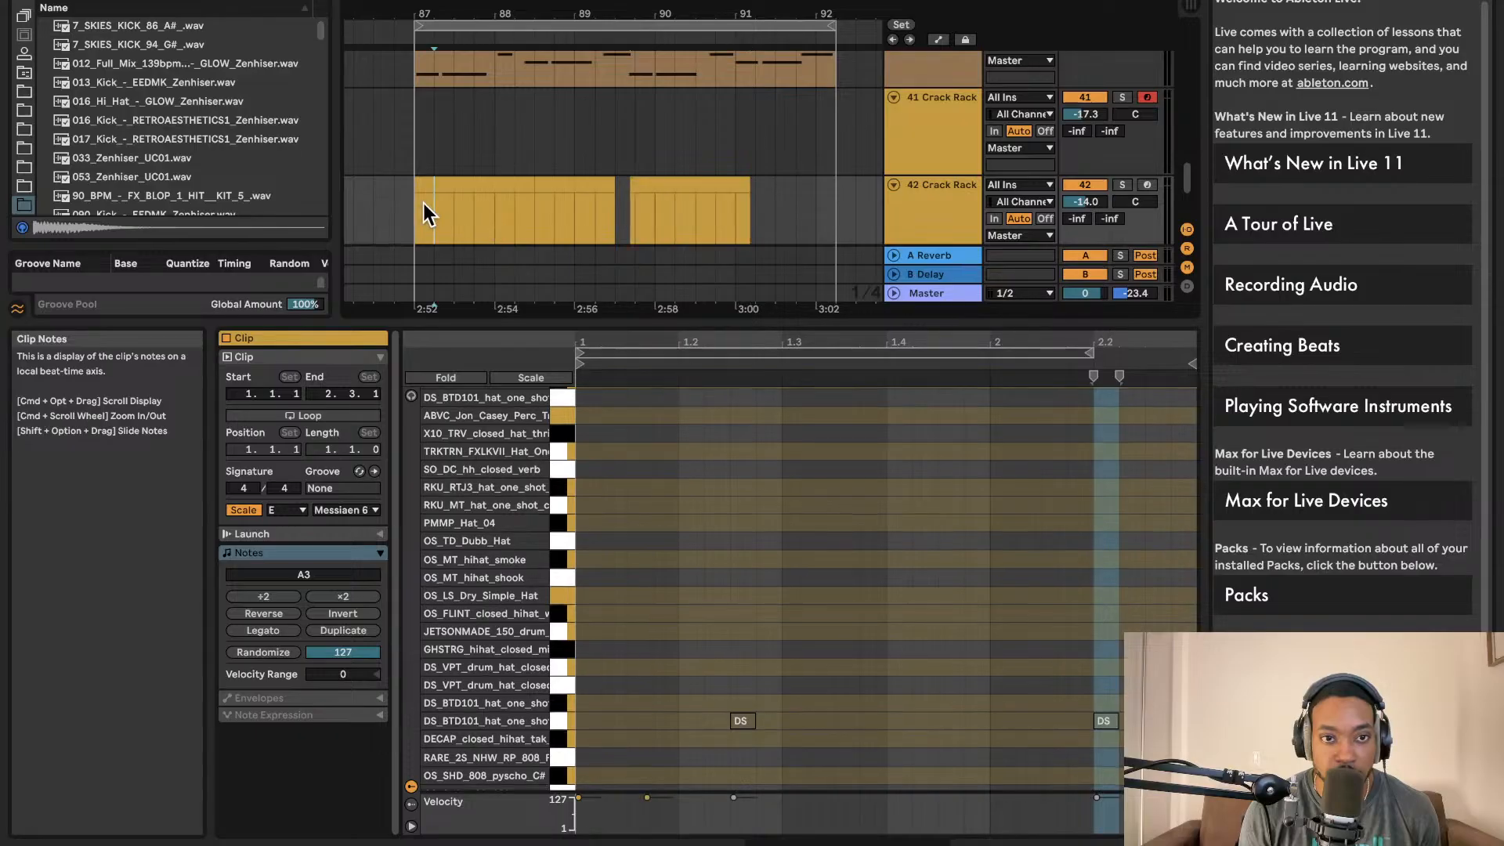
pyautogui.press('space')
pyautogui.hscroll(-3, 469, 206)
pyautogui.scroll(-2, 689, 196)
pyautogui.scroll(-1, 688, 196)
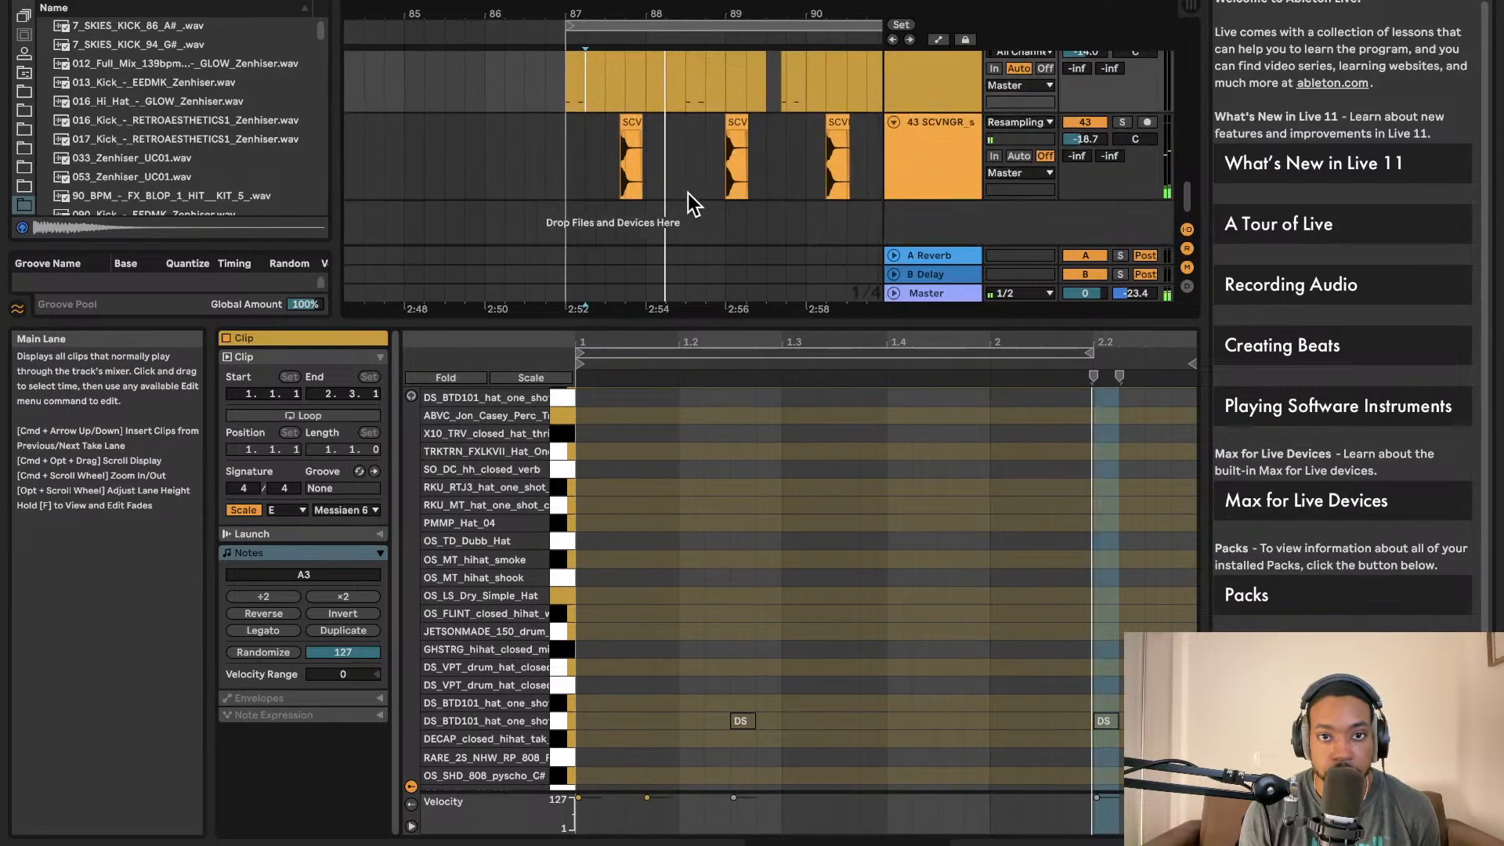
pyautogui.hscroll(3, 694, 186)
pyautogui.scroll(1, 694, 185)
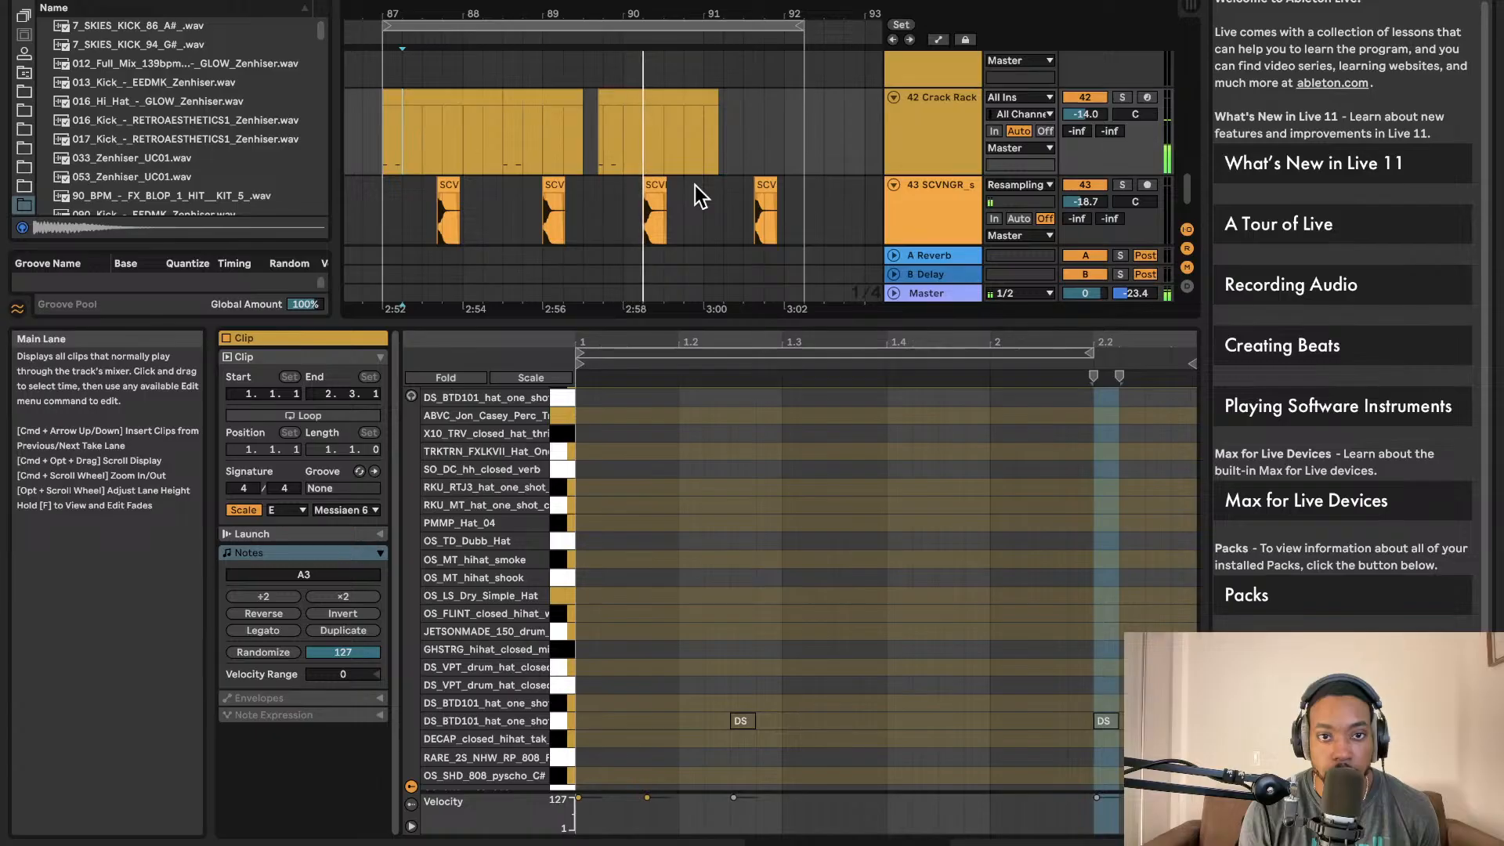
# - Move the third Crack Rack clip on track 42 to just before 90.2, delete it, and play the loop from bar 87
pyautogui.scroll(2, 657, 188)
pyautogui.click(603, 103)
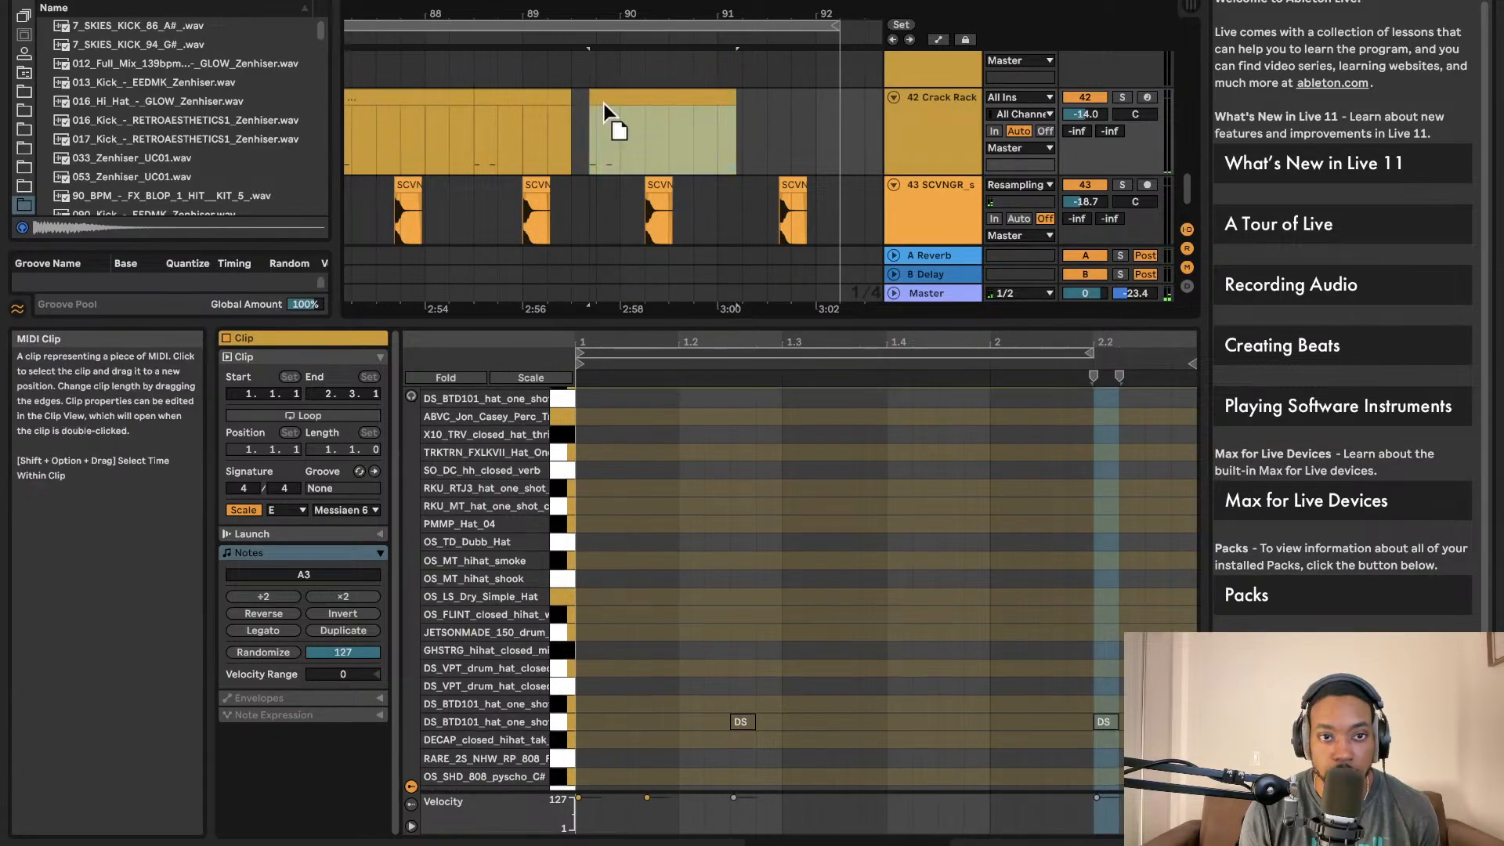
pyautogui.moveTo(596, 103); pyautogui.dragTo(653, 95)
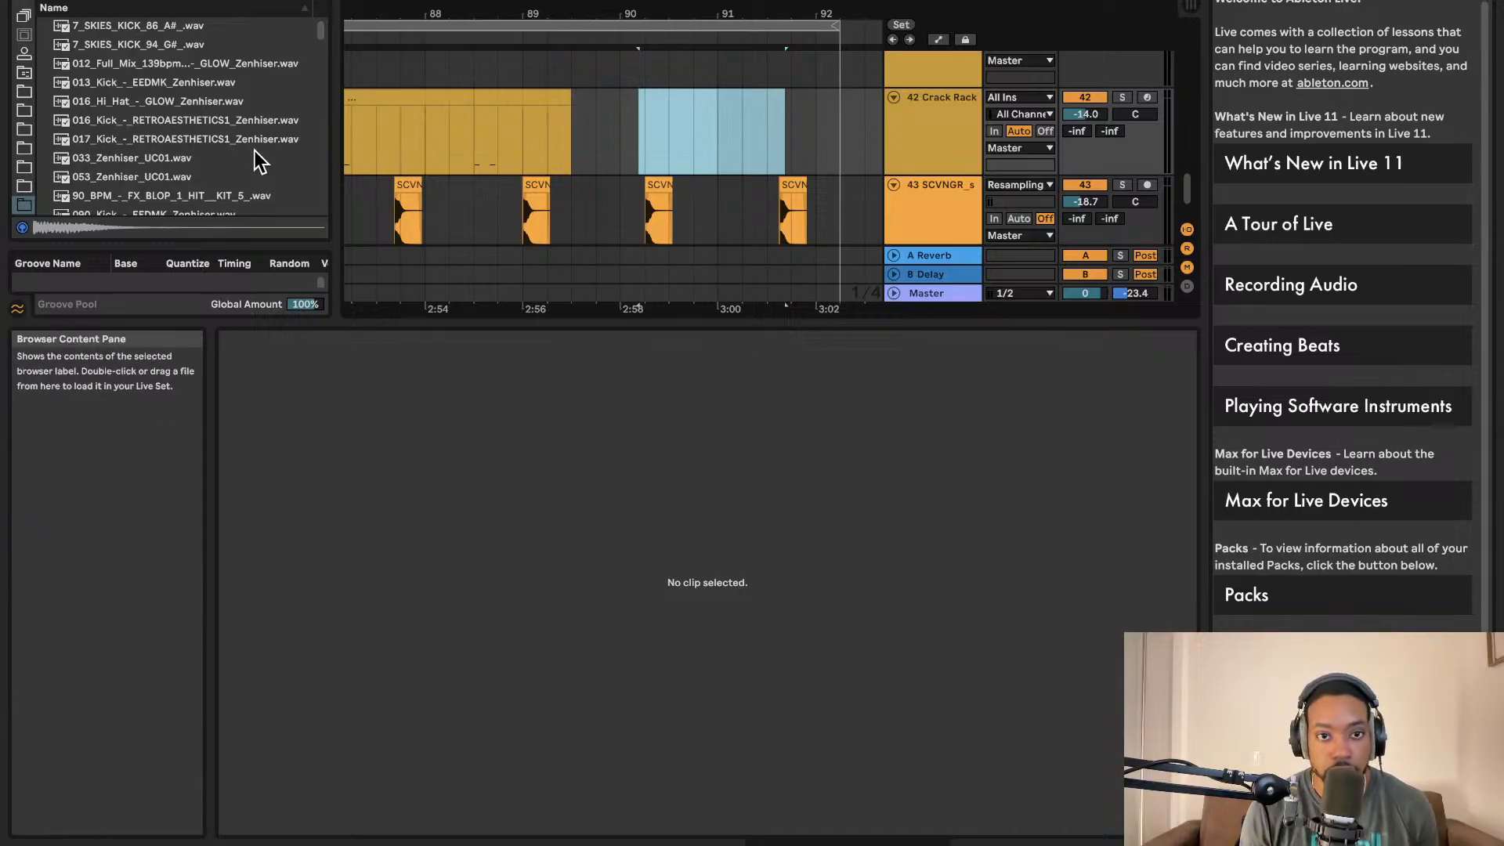
pyautogui.hscroll(-3, 430, 149)
pyautogui.hscroll(3, 434, 148)
pyautogui.press('space')
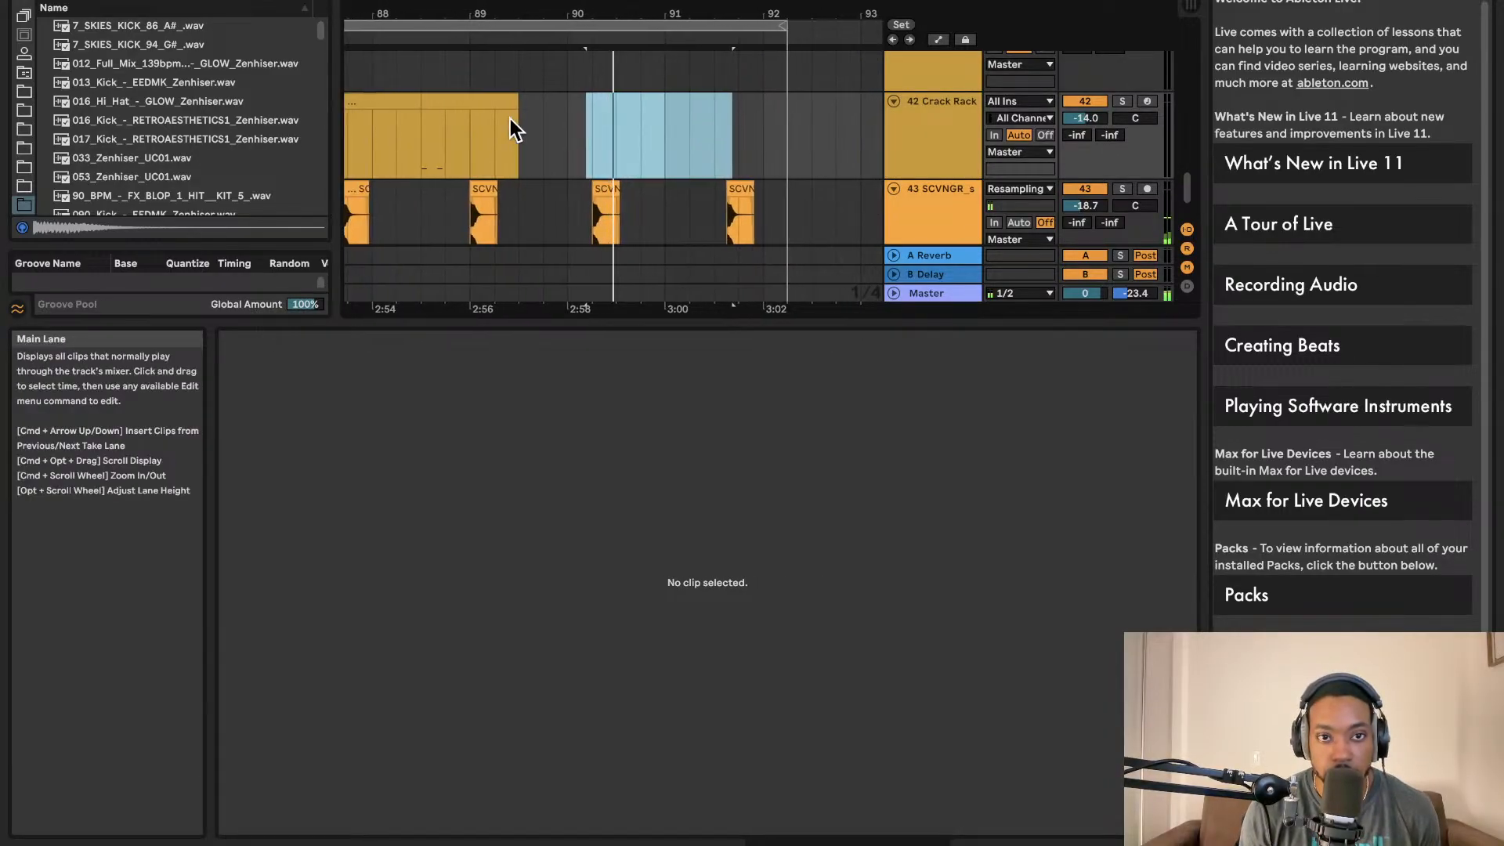
pyautogui.hscroll(-3, 514, 119)
pyautogui.click(470, 146)
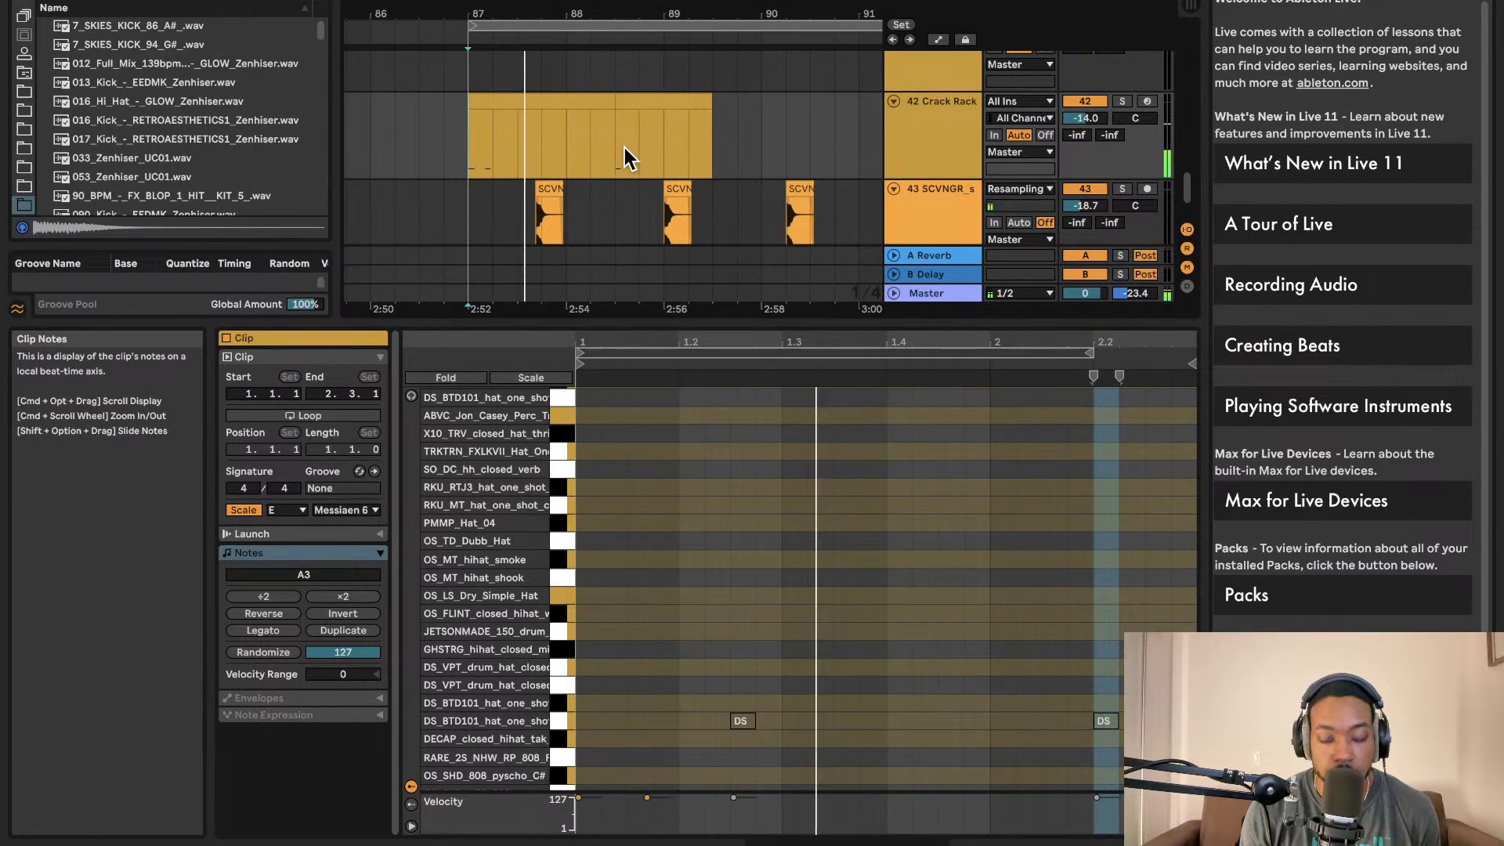
# - Shorten the second Crack Rack clip on track 42 to end at 89.2 and place the insert marker there
pyautogui.click(650, 109)
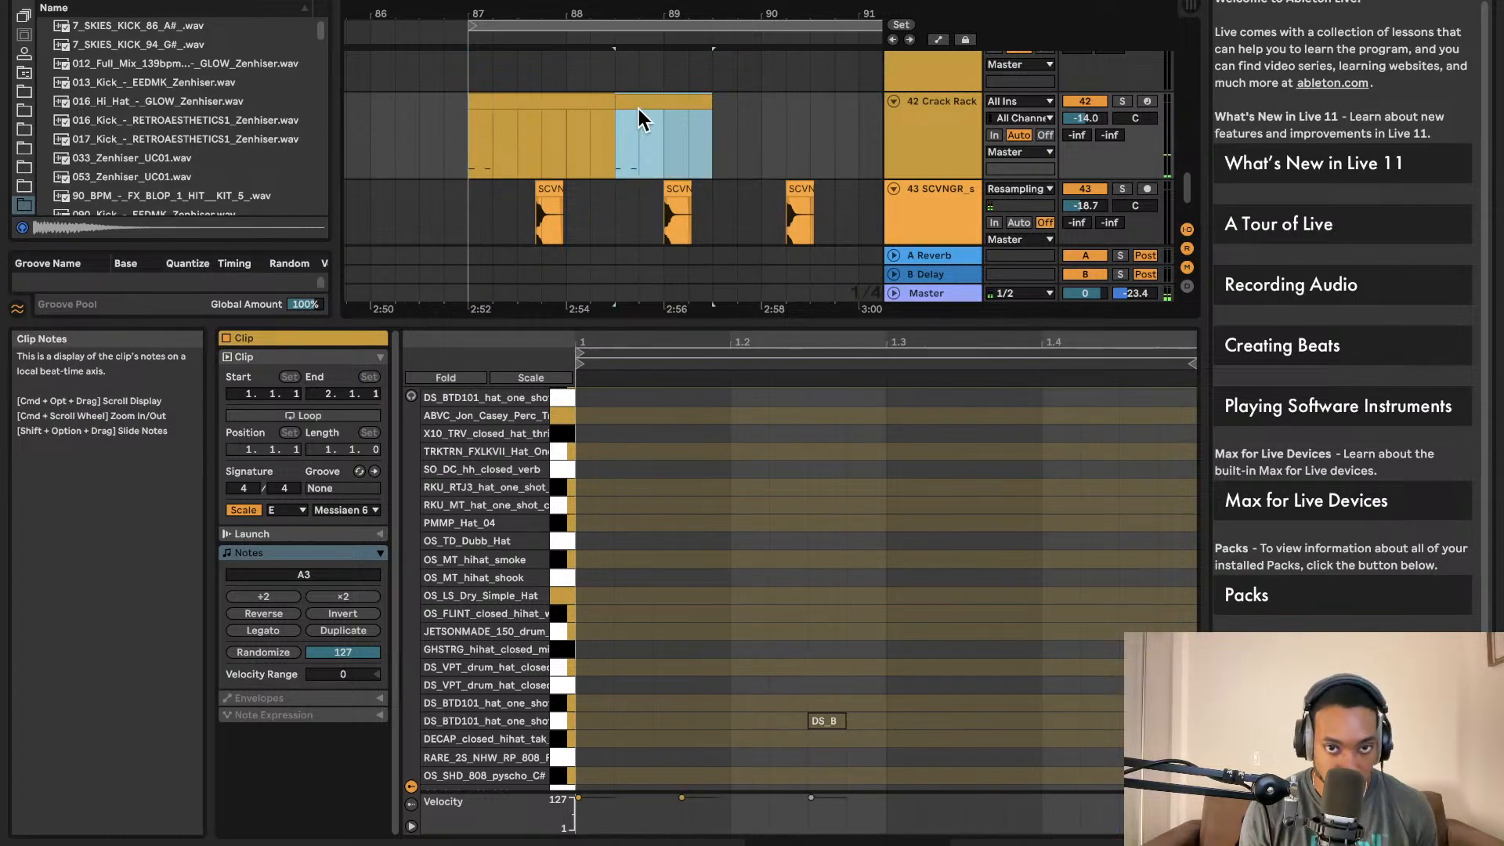
pyautogui.press('space')
pyautogui.moveTo(626, 100); pyautogui.dragTo(599, 102)
pyautogui.click(501, 102)
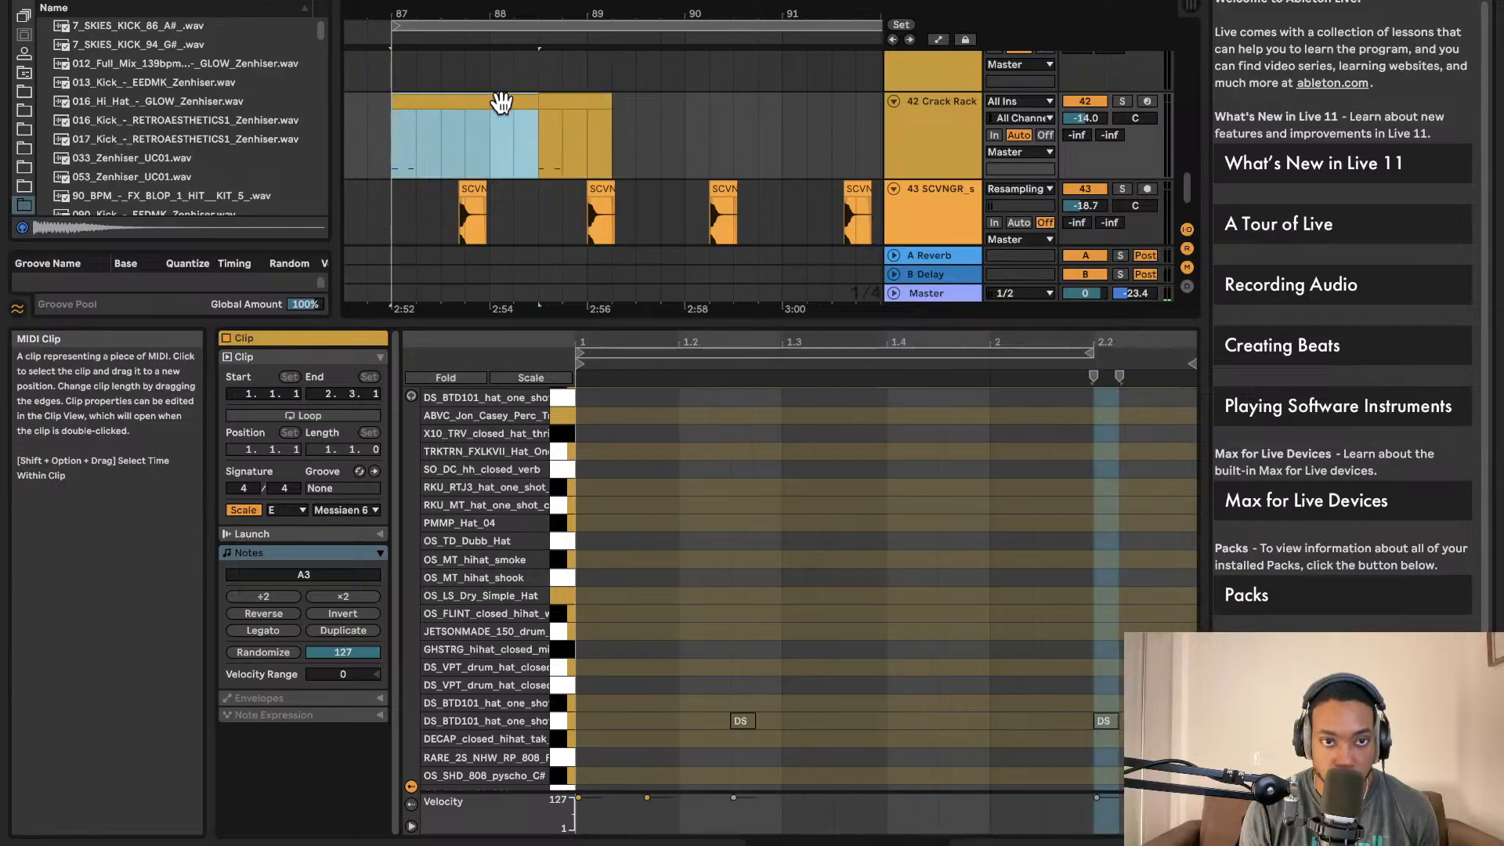
pyautogui.click(623, 137)
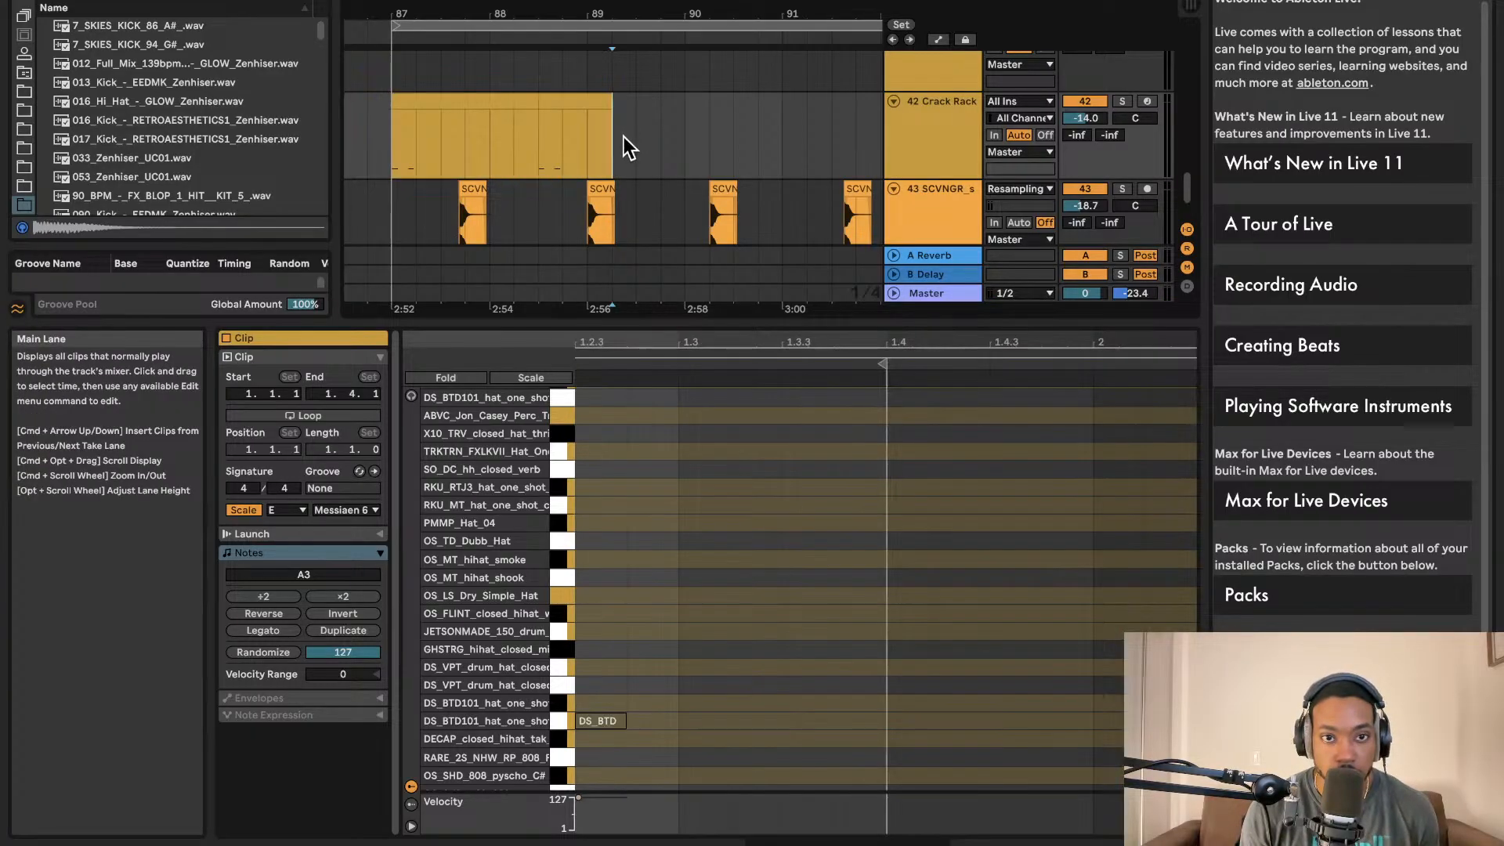
# - Paste a third Crack Rack clip at 89.2 on track 42, move it to 89.3, and play the loop
pyautogui.press('super+v')
pyautogui.click(480, 137)
pyautogui.press('space')
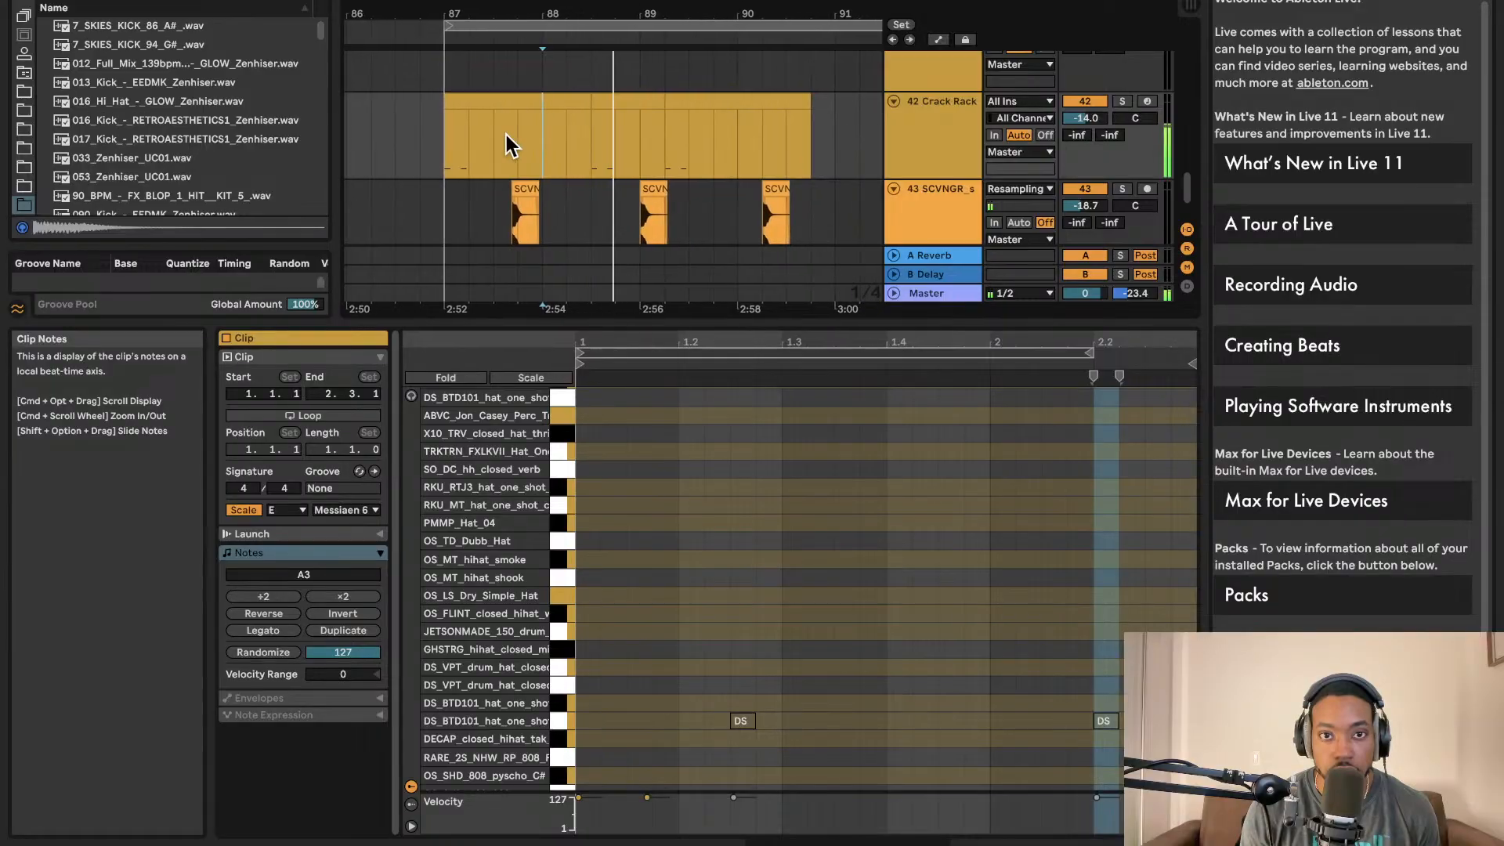
pyautogui.moveTo(678, 114); pyautogui.dragTo(697, 102)
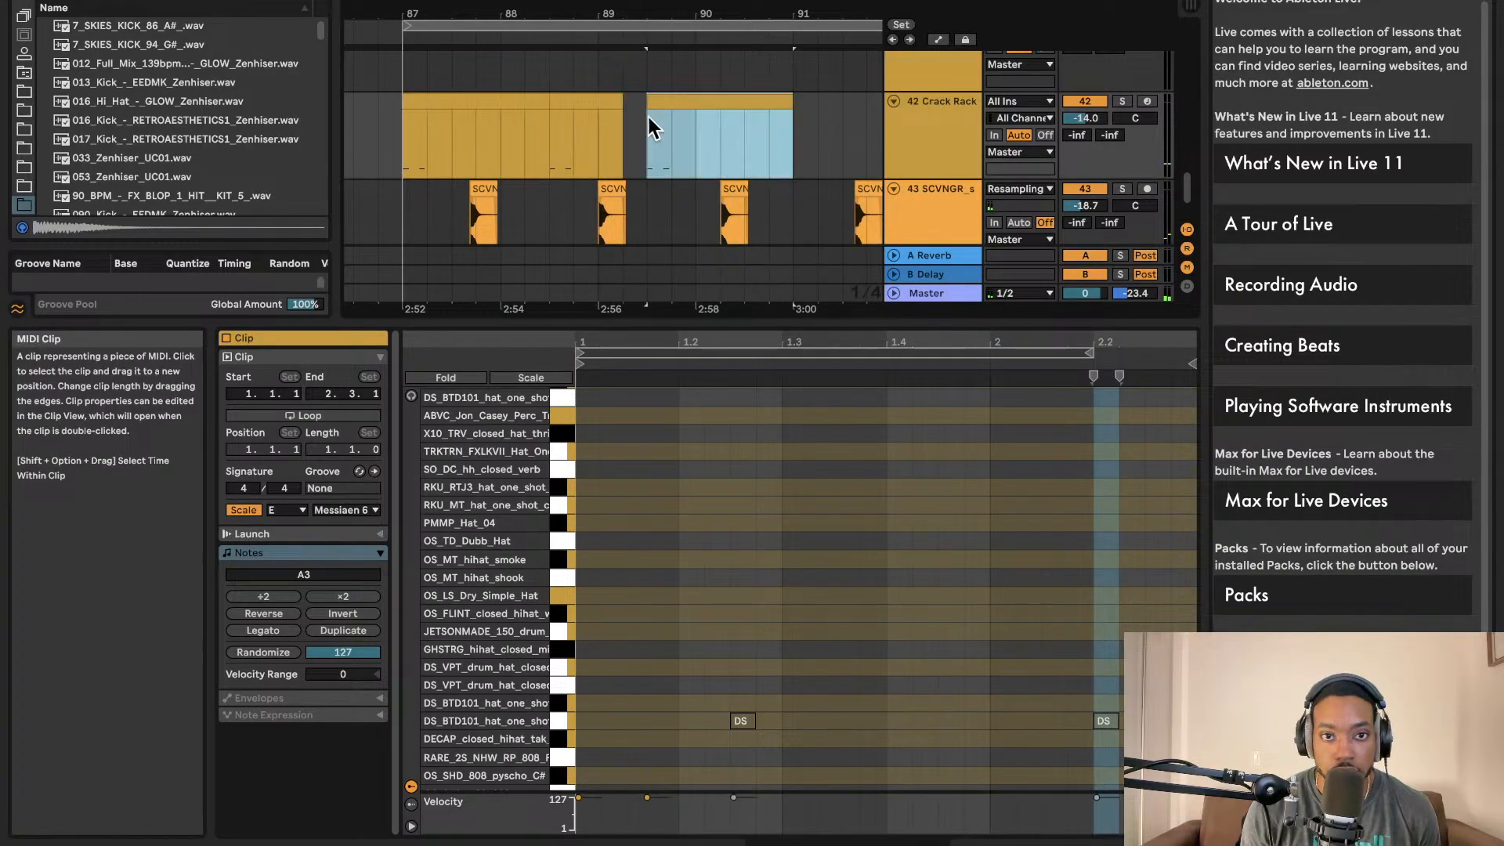
pyautogui.click(571, 132)
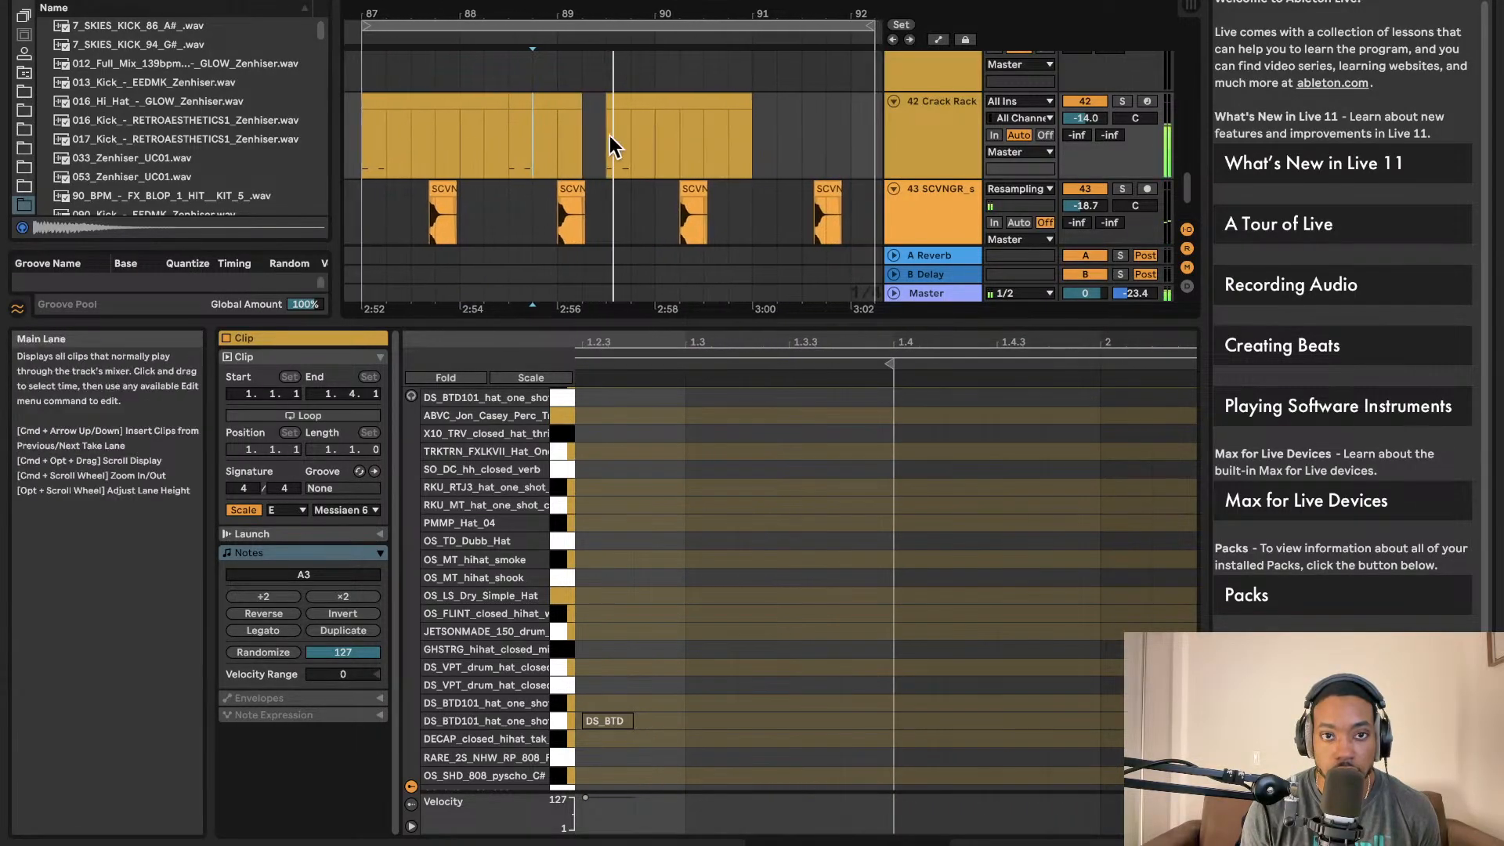
# - Move the third Crack Rack clip on track 42 to midway between 89.3 and 89.4 and play the loop
pyautogui.scroll(3, 616, 112)
pyautogui.moveTo(617, 113); pyautogui.dragTo(624, 101)
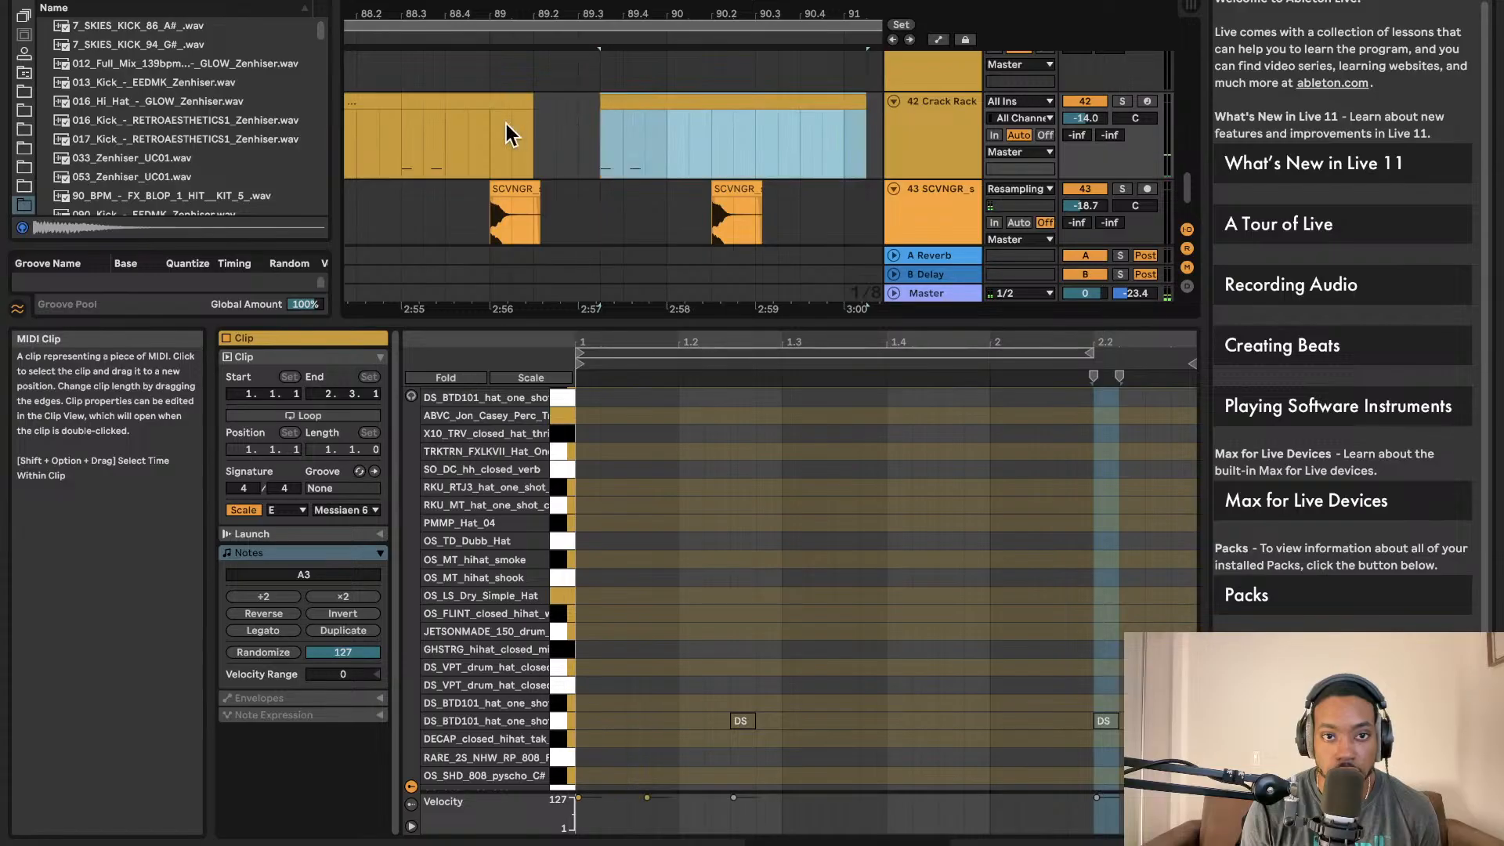
pyautogui.click(513, 124)
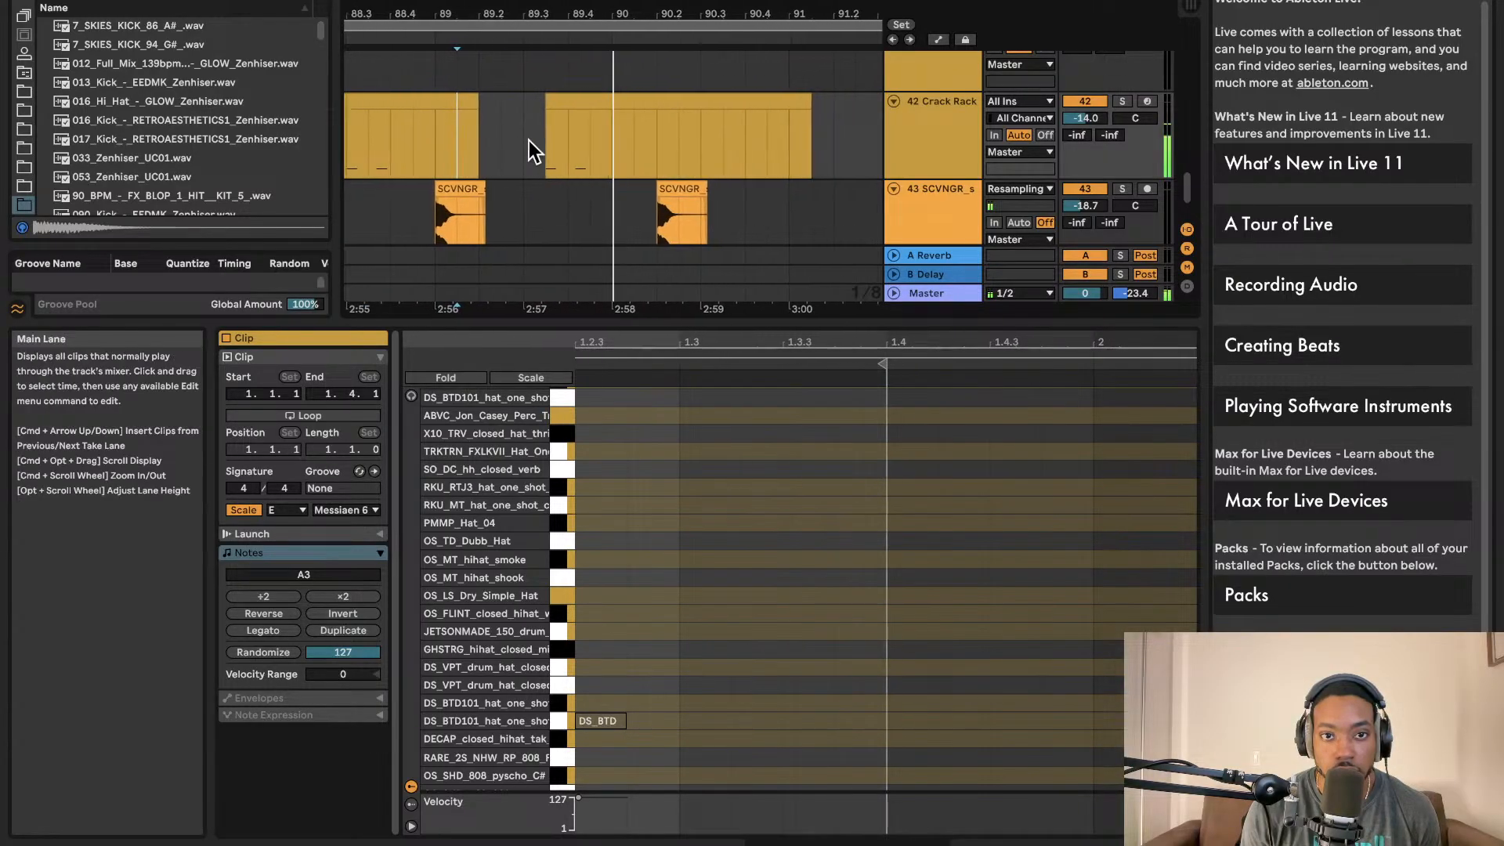
pyautogui.scroll(-4, 589, 171)
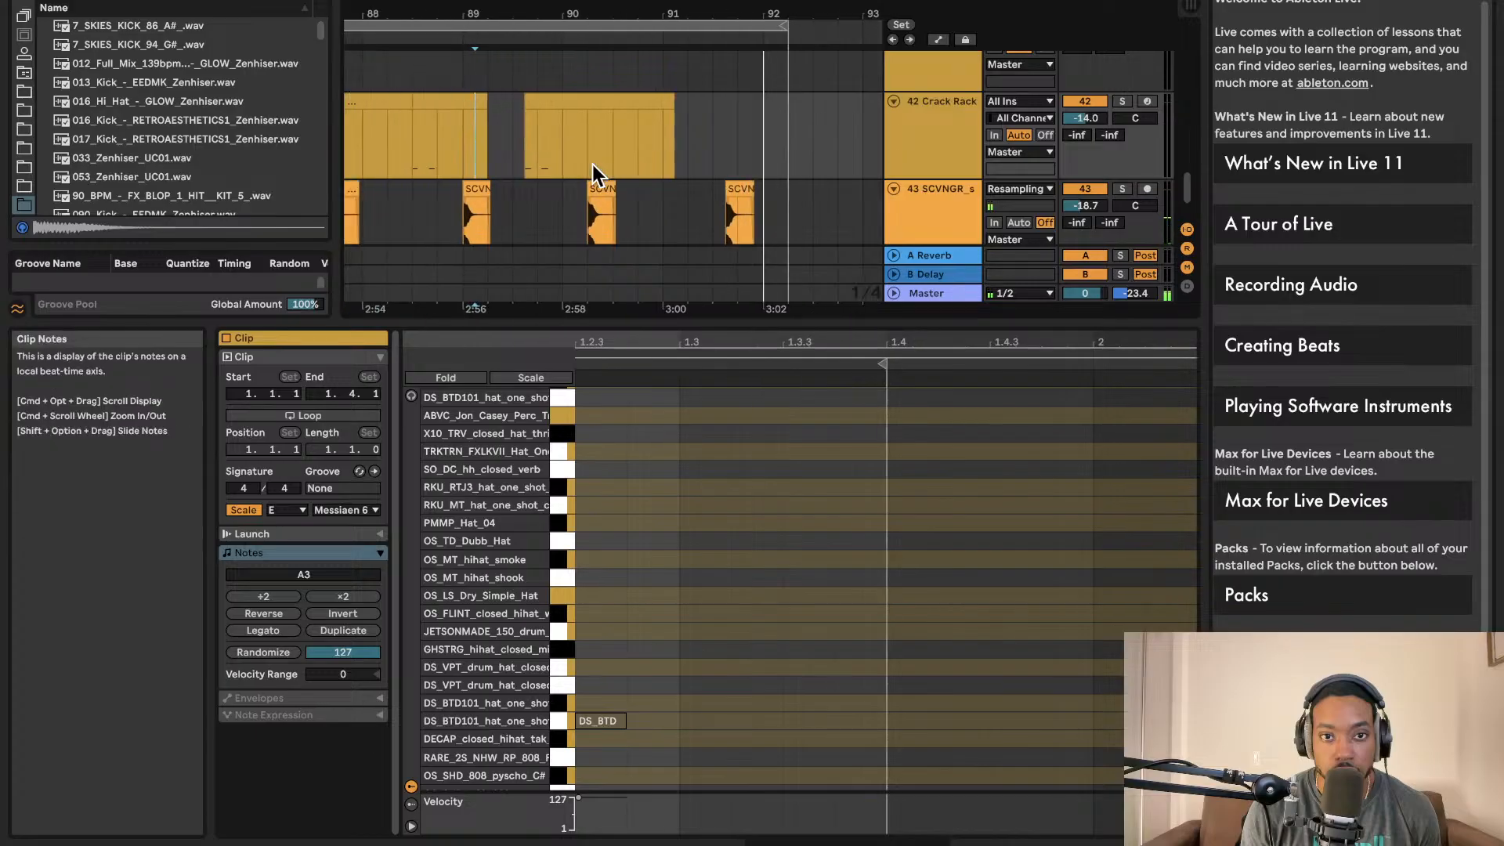
pyautogui.hscroll(-1, 588, 162)
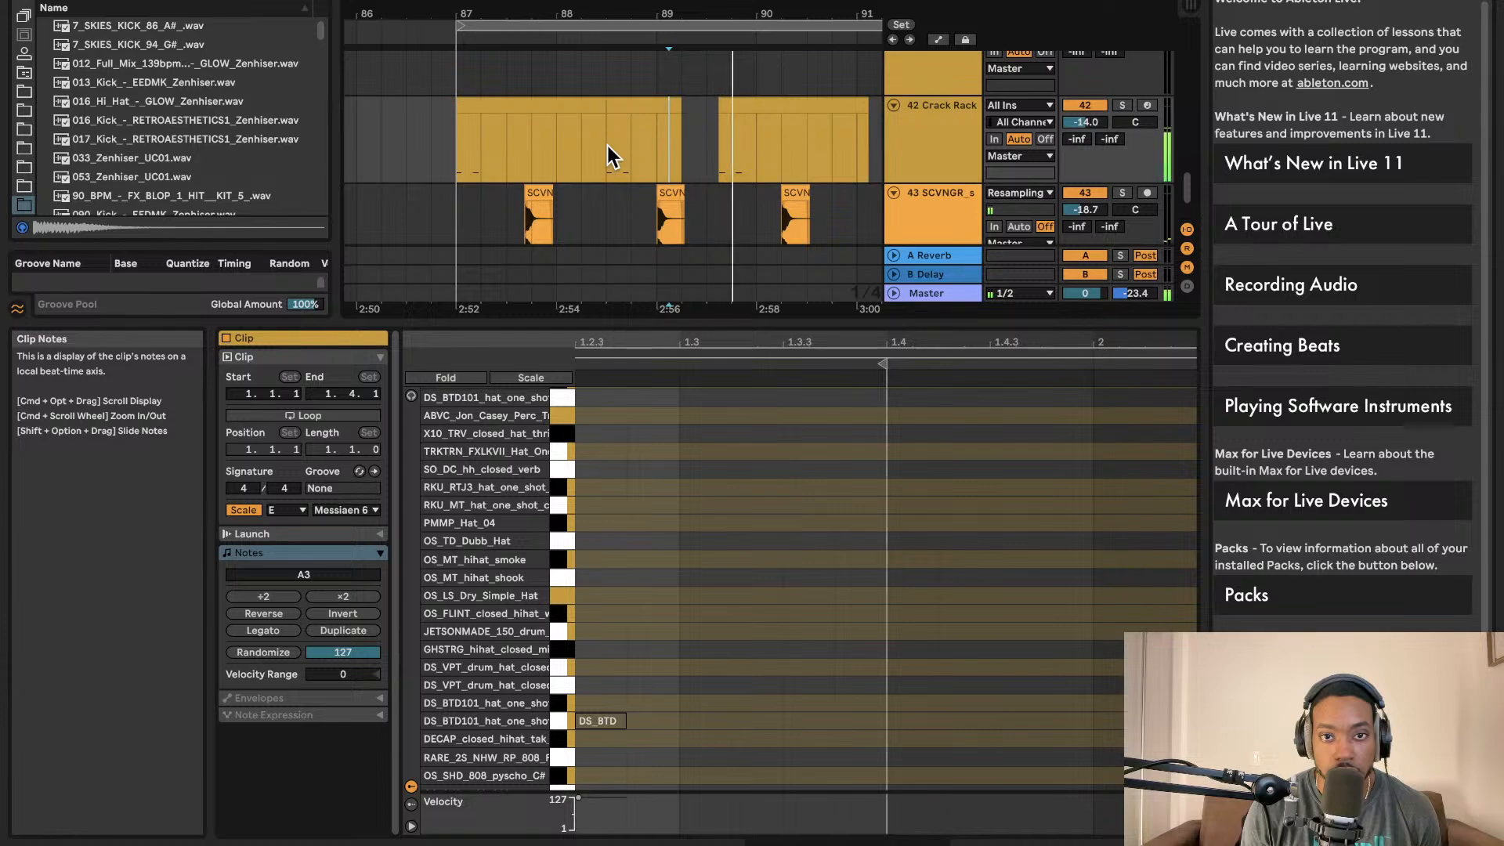
# - Move the third Crack Rack clip to 89.4 and on to bar 90, playing the loop to check each position
pyautogui.press('space')
pyautogui.scroll(1, 773, 119)
pyautogui.press('Right')
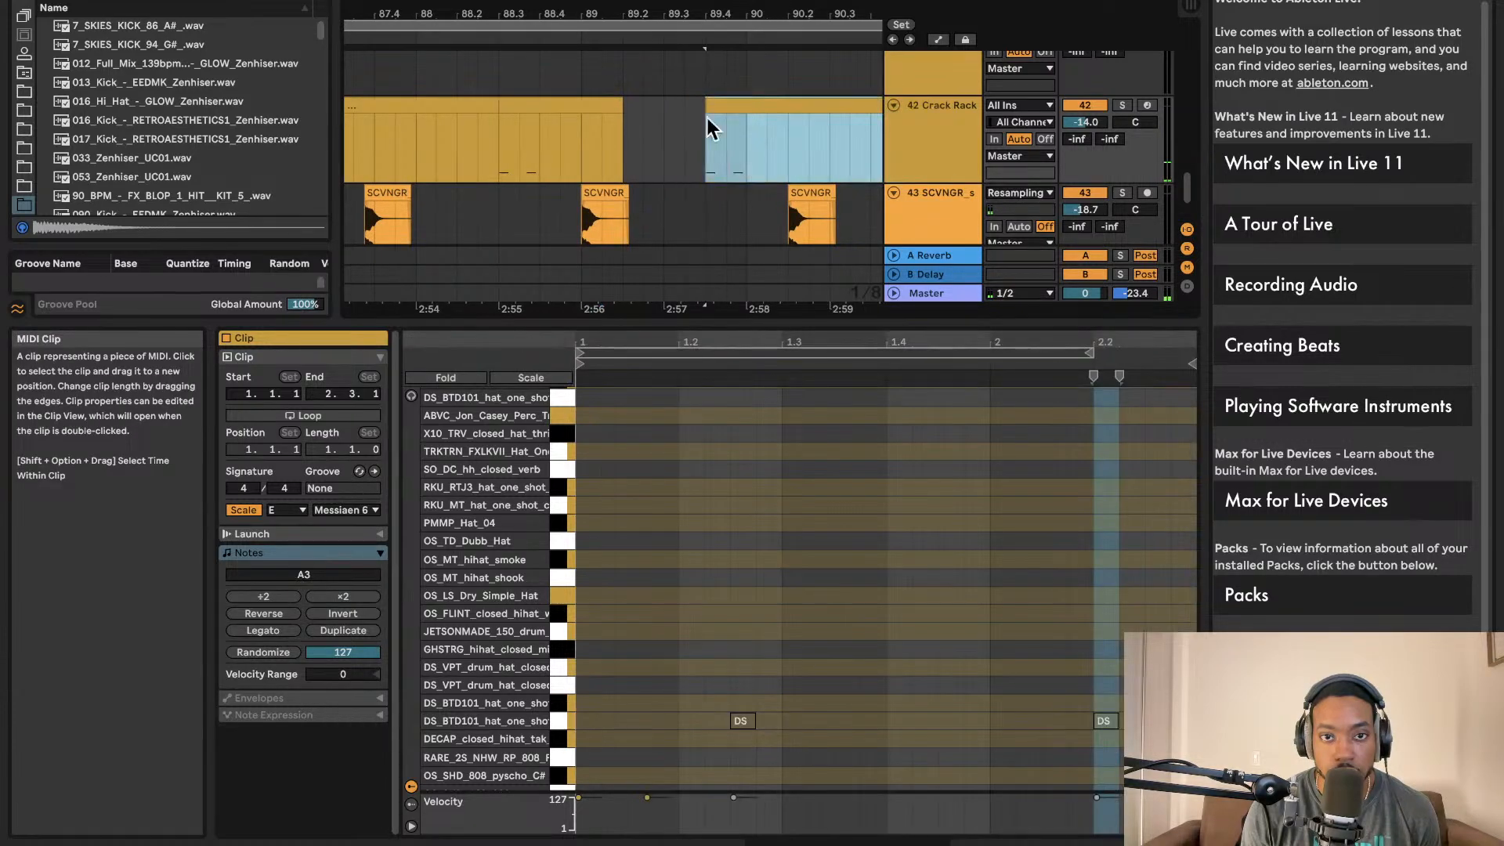
pyautogui.moveTo(586, 140); pyautogui.dragTo(601, 139)
pyautogui.press('space')
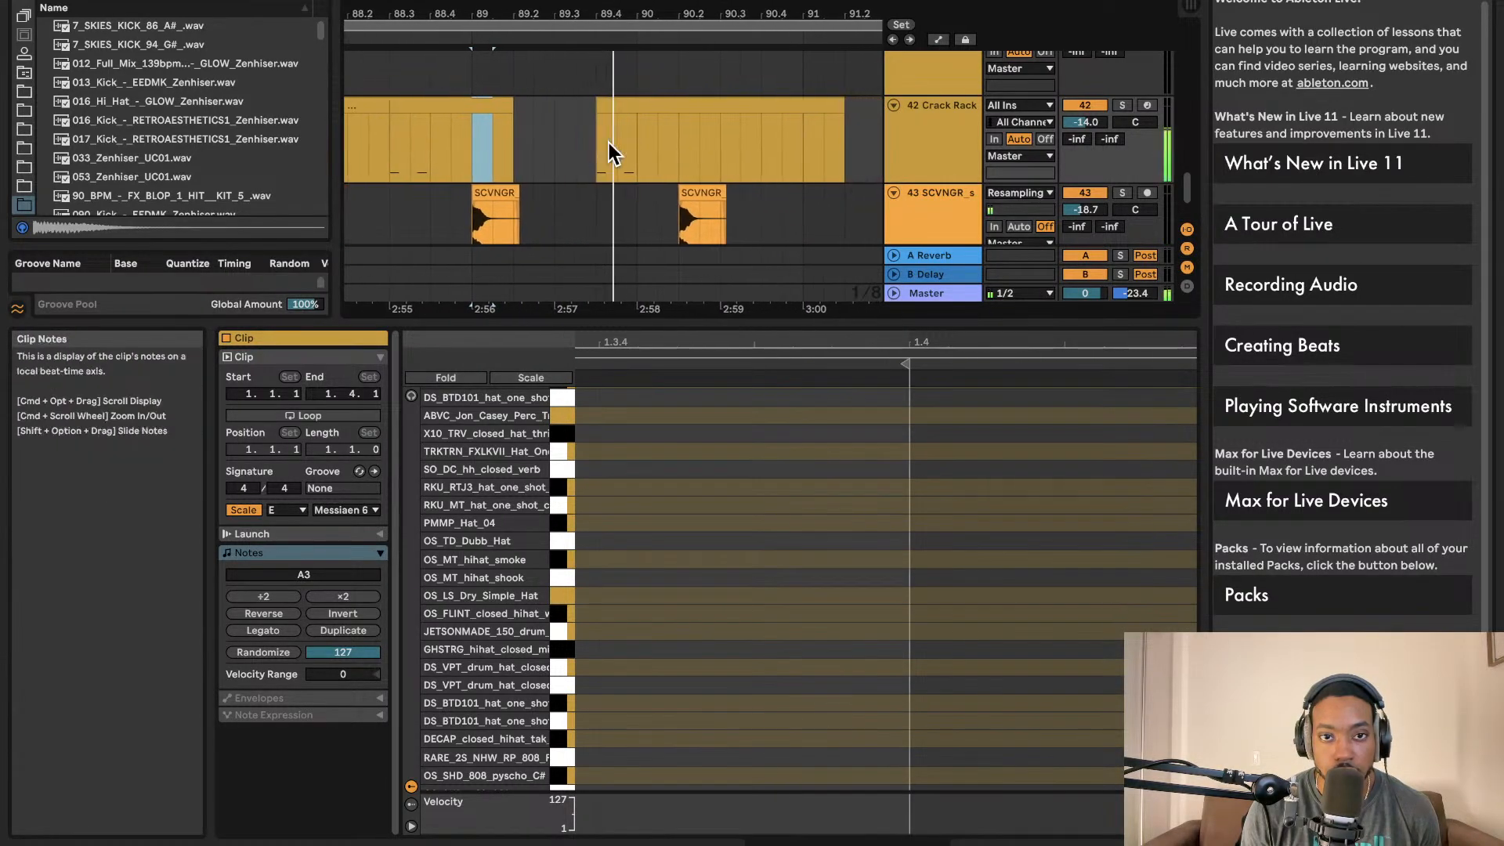
pyautogui.click(636, 106)
pyautogui.click(530, 150)
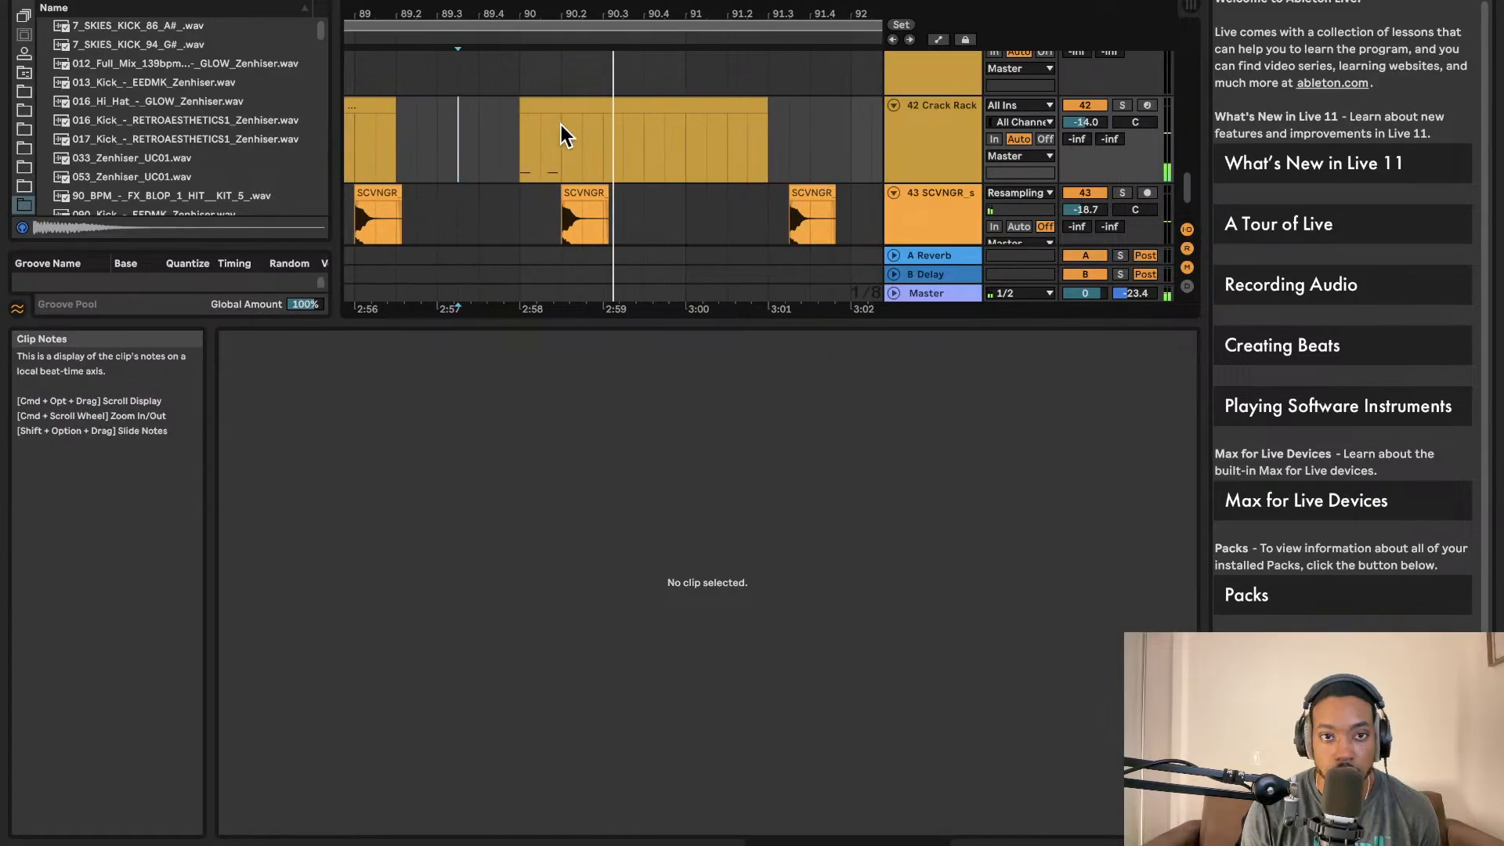
# - Nudge the third Crack Rack clip back to 89.2 on track 42 and delete it
pyautogui.click(561, 124)
pyautogui.press('Left')
pyautogui.press('Left')
pyautogui.press('Left')
pyautogui.hscroll(-5, 477, 122)
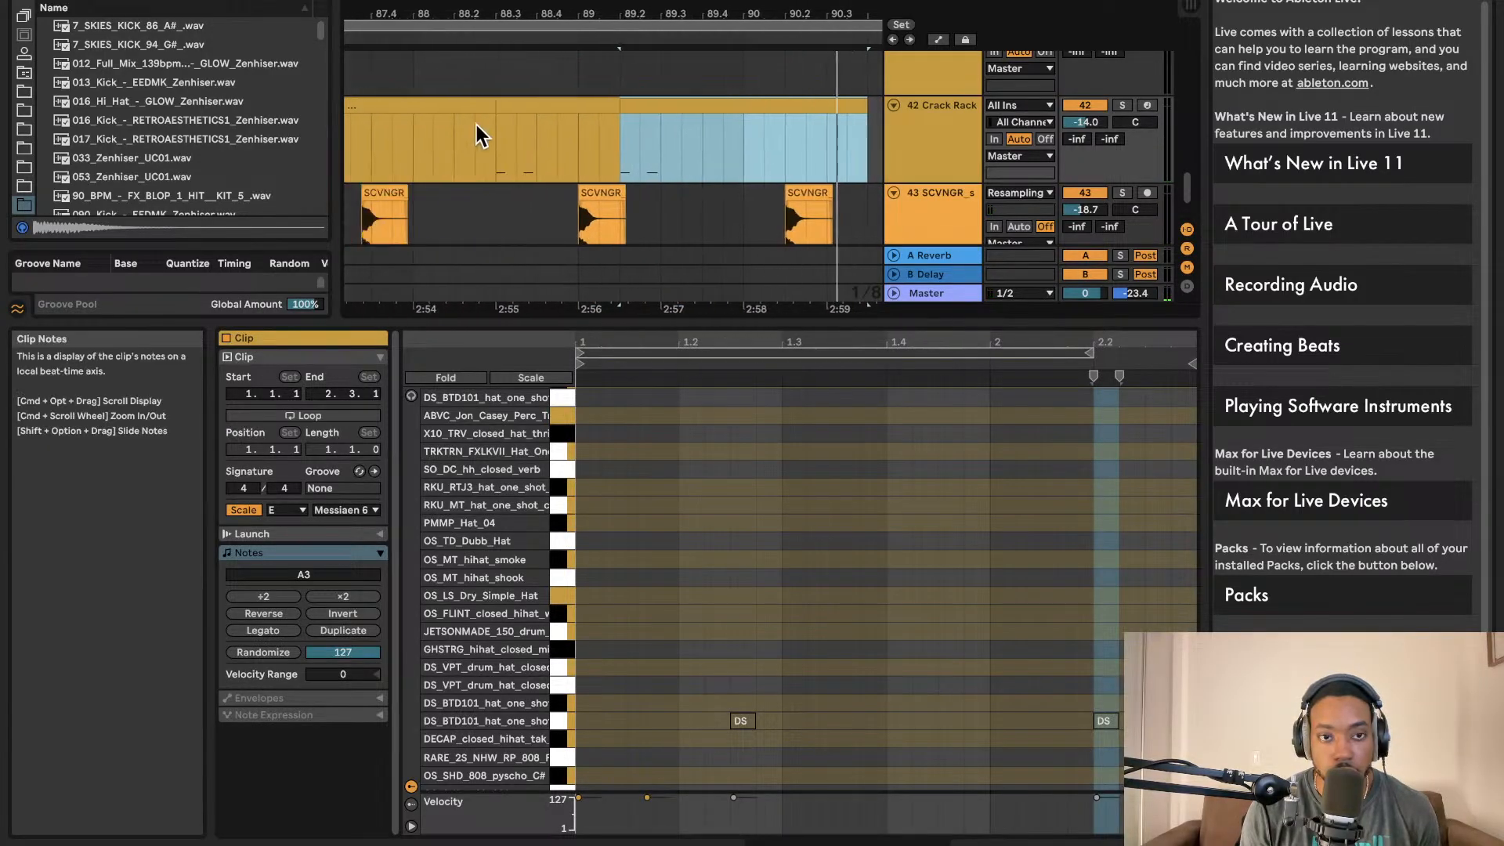
pyautogui.press('Delete')
# - Copy the first Crack Rack clip at bar 87 to 89.2 on track 42 as a third clip
pyautogui.scroll(-3, 493, 126)
pyautogui.scroll(-1, 495, 125)
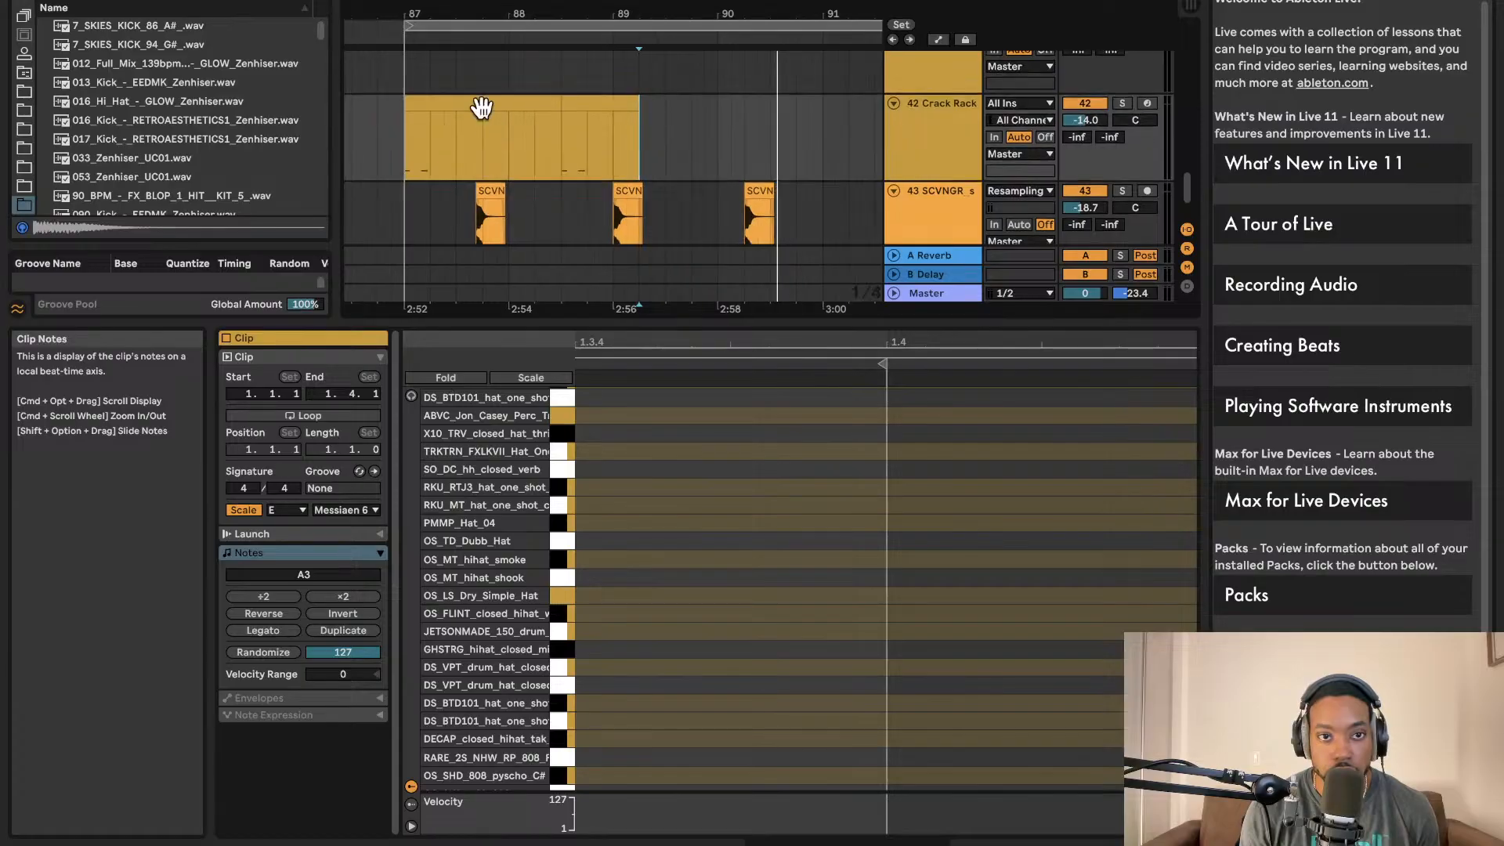
pyautogui.click(486, 109)
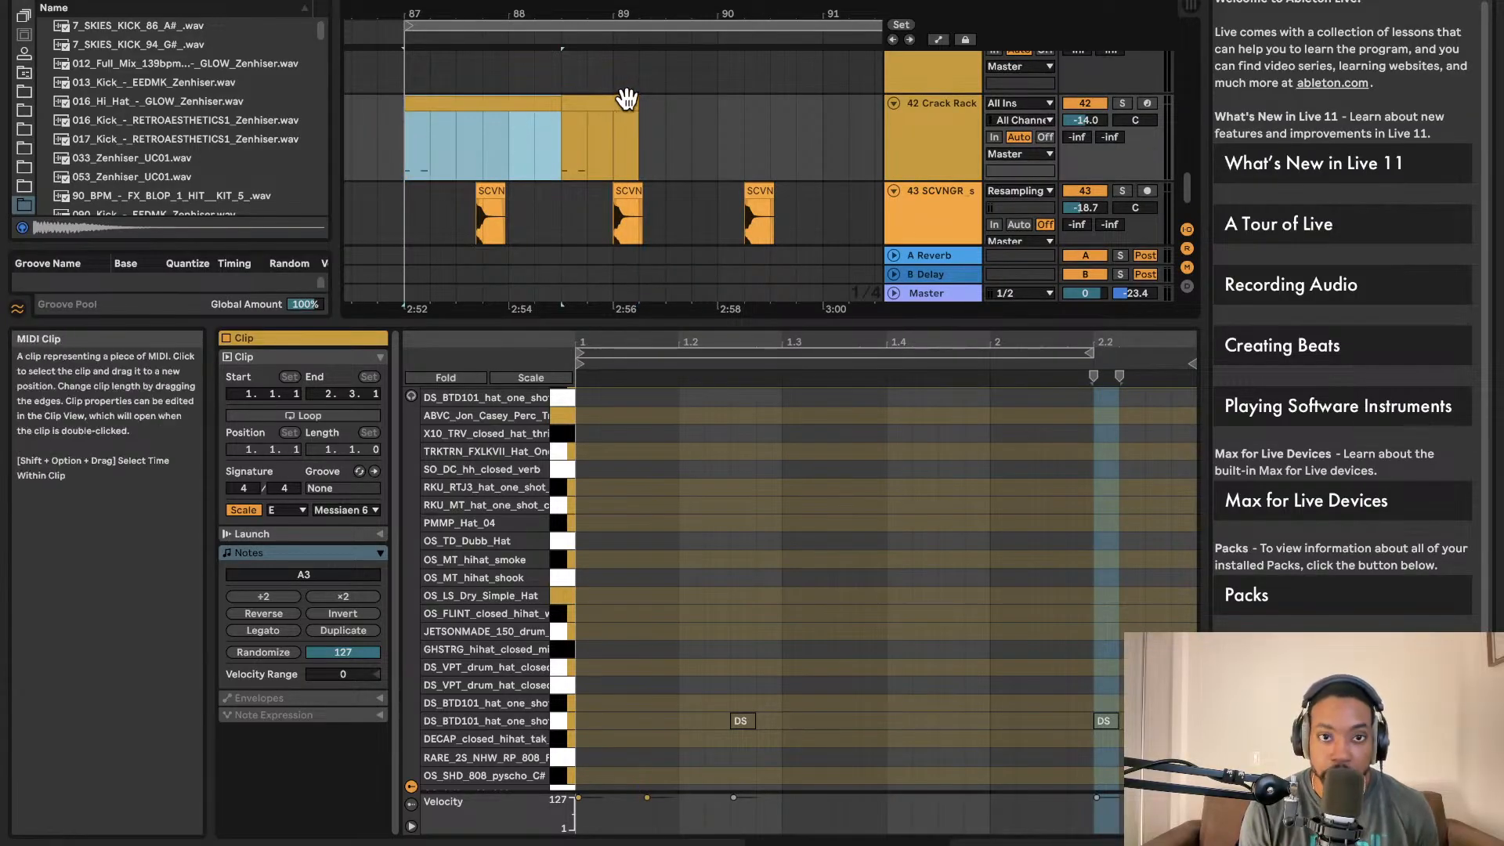
pyautogui.click(652, 126)
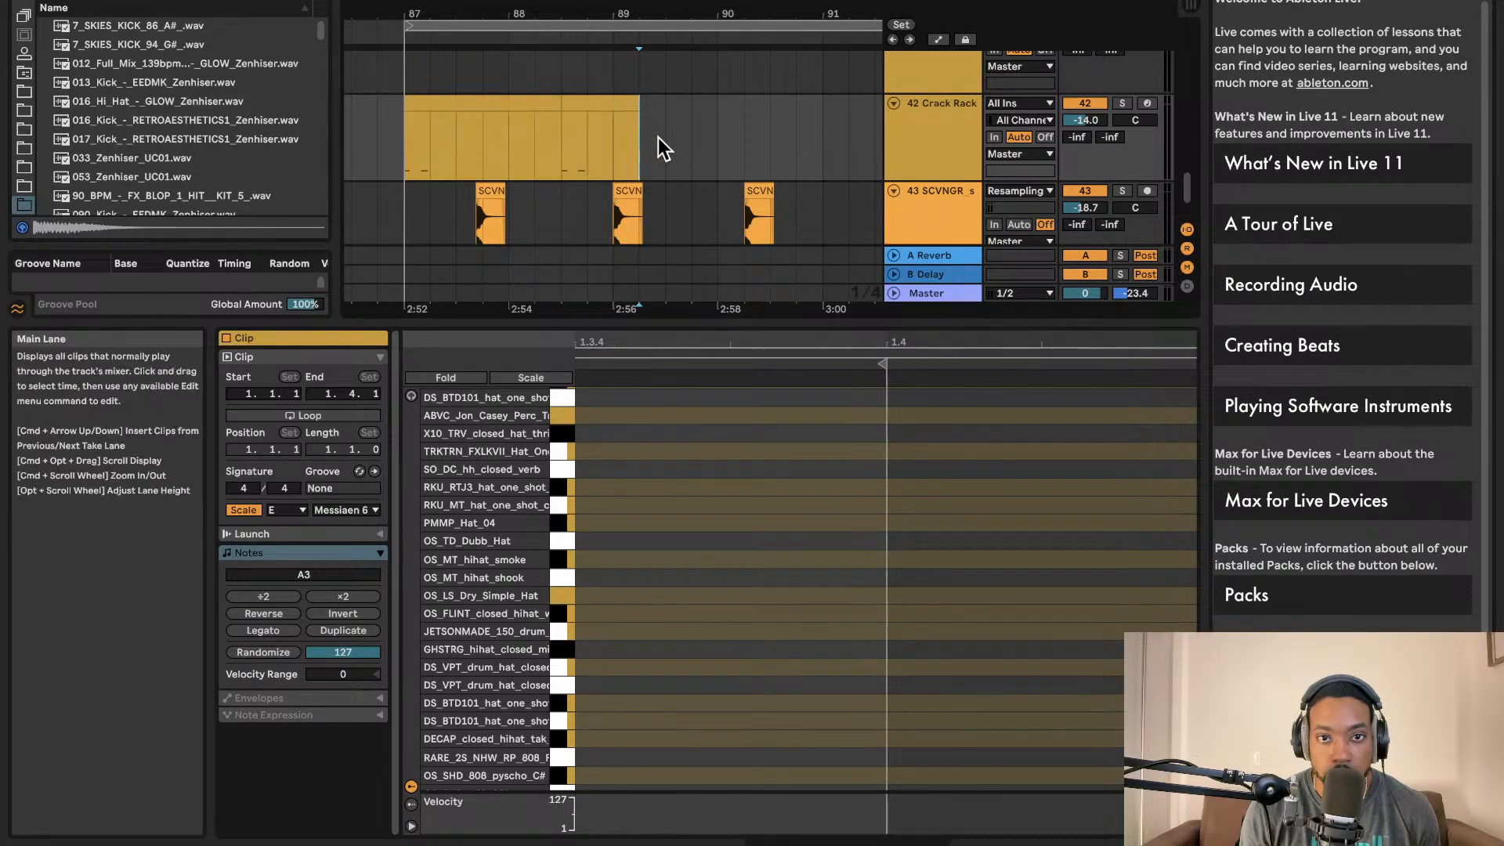
pyautogui.press('super+d')
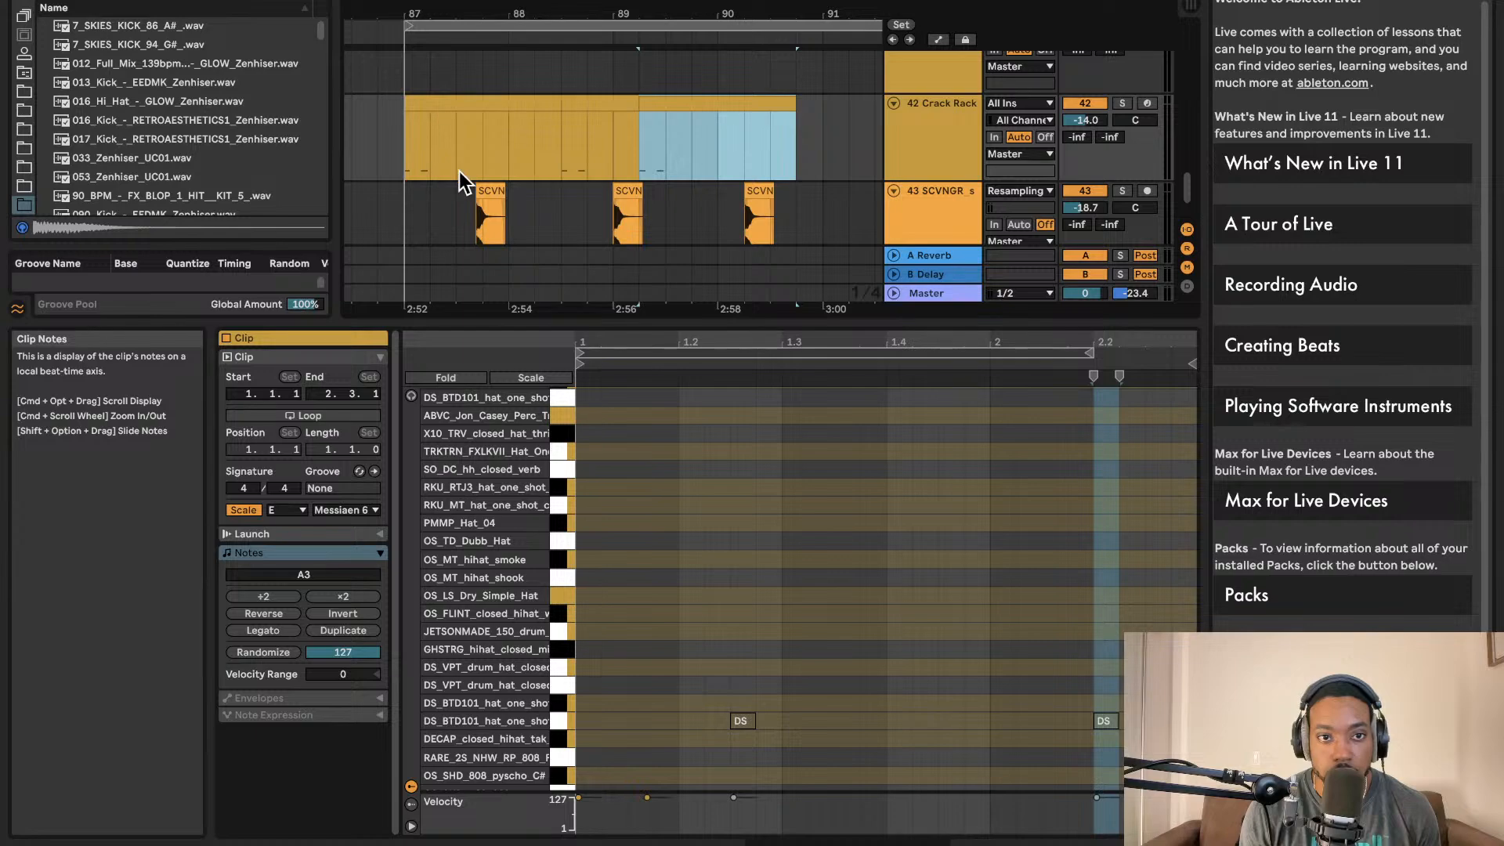
# - Move the third Crack Rack clip to midway between 89.3 and 89.4 and play the loop
pyautogui.moveTo(708, 114); pyautogui.dragTo(750, 104)
pyautogui.scroll(5, 737, 134)
pyautogui.scroll(-5, 721, 139)
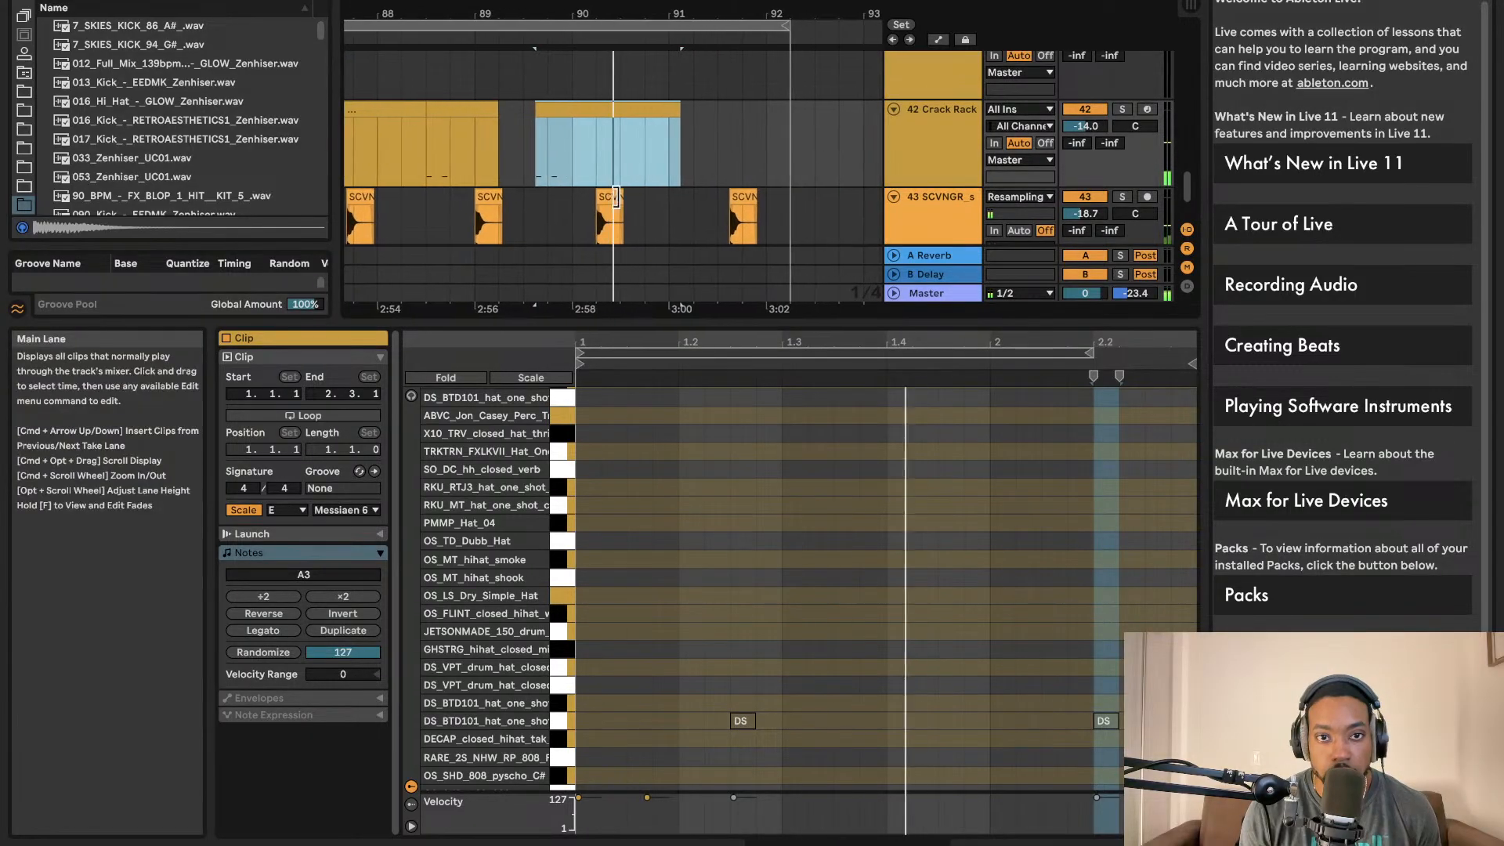
pyautogui.scroll(2, 595, 189)
pyautogui.scroll(-2, 594, 188)
pyautogui.scroll(-2, 595, 189)
pyautogui.scroll(-4, 602, 182)
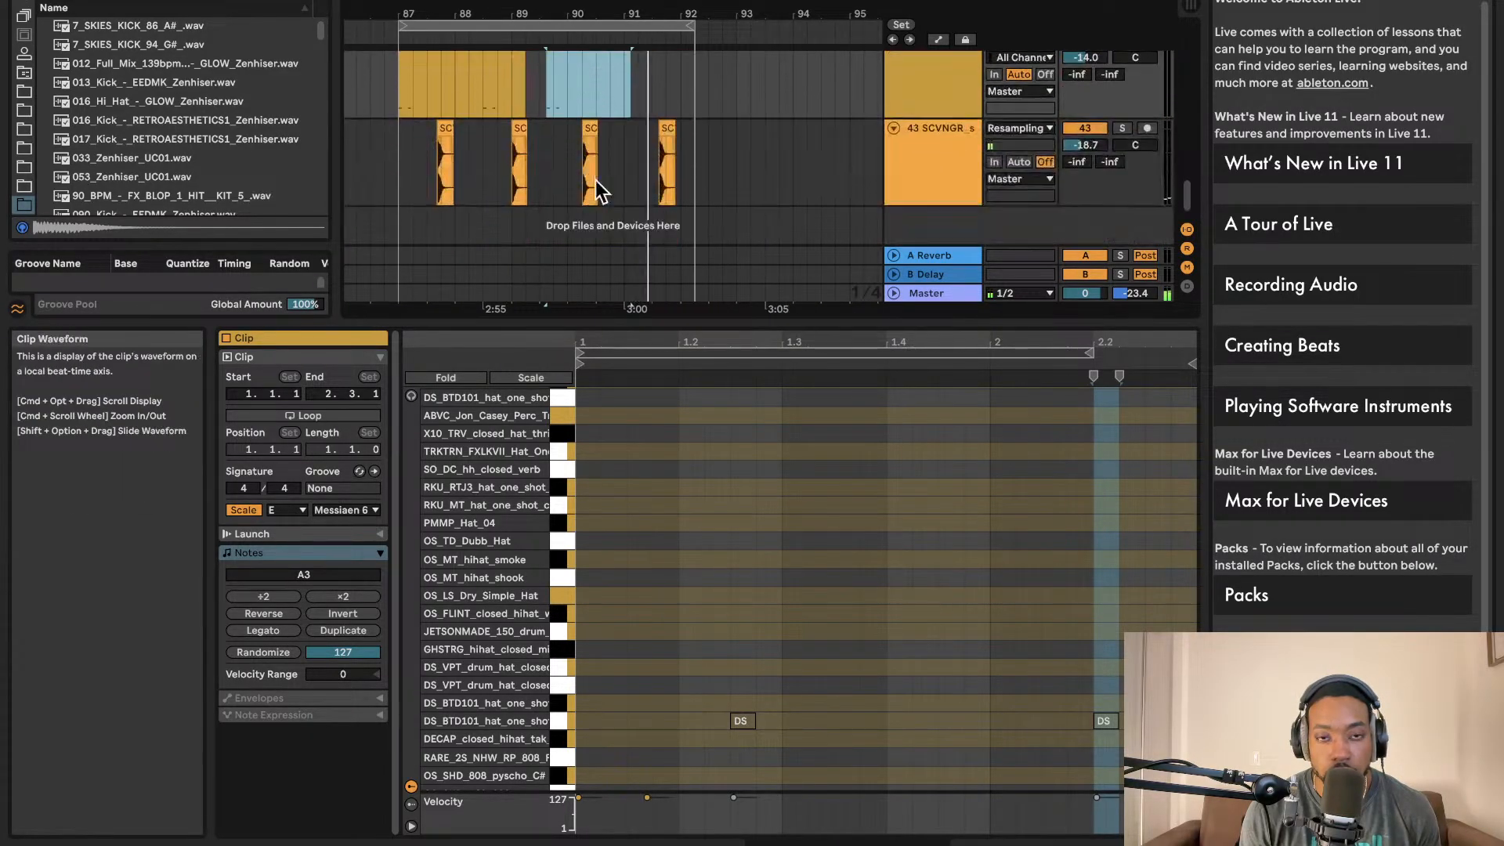
# - Shorten the third Crack Rack clip to end at bar 91 and open it to inspect its notes
pyautogui.scroll(3, 604, 179)
pyautogui.moveTo(689, 138); pyautogui.dragTo(681, 135)
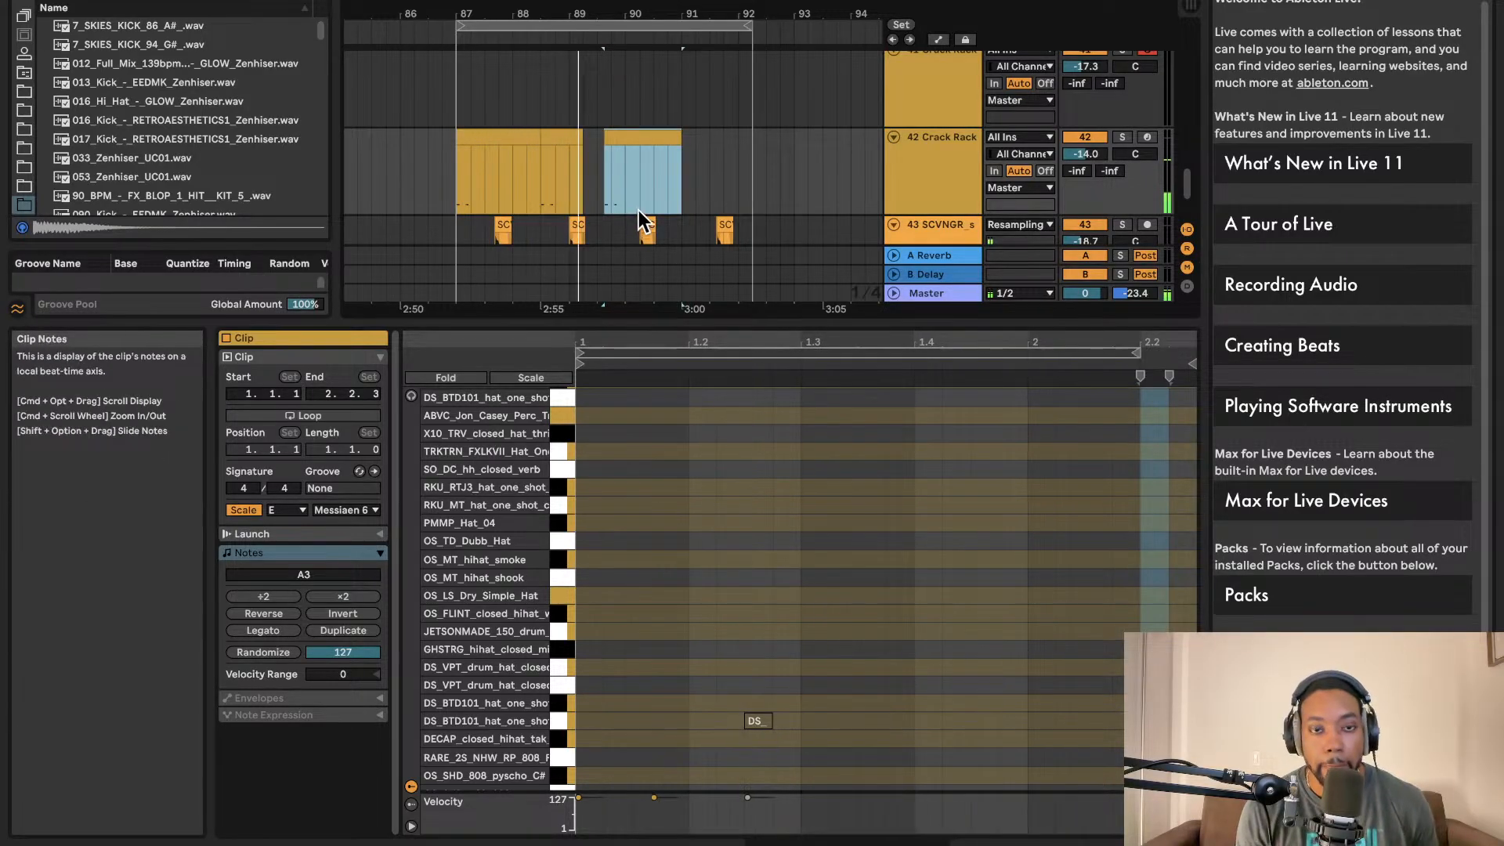
pyautogui.scroll(3, 610, 177)
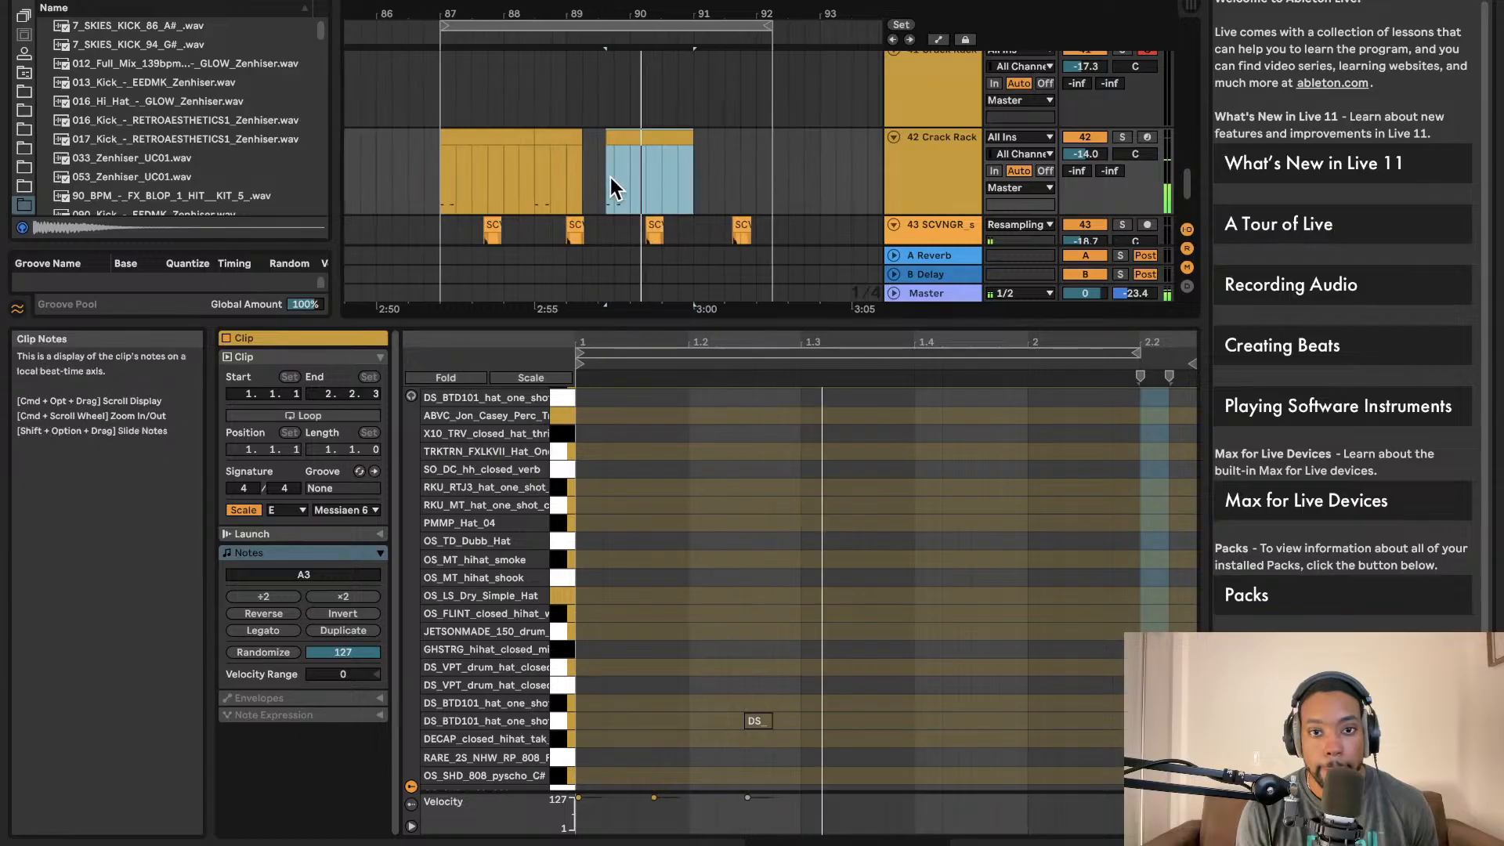
pyautogui.doubleClick(618, 139)
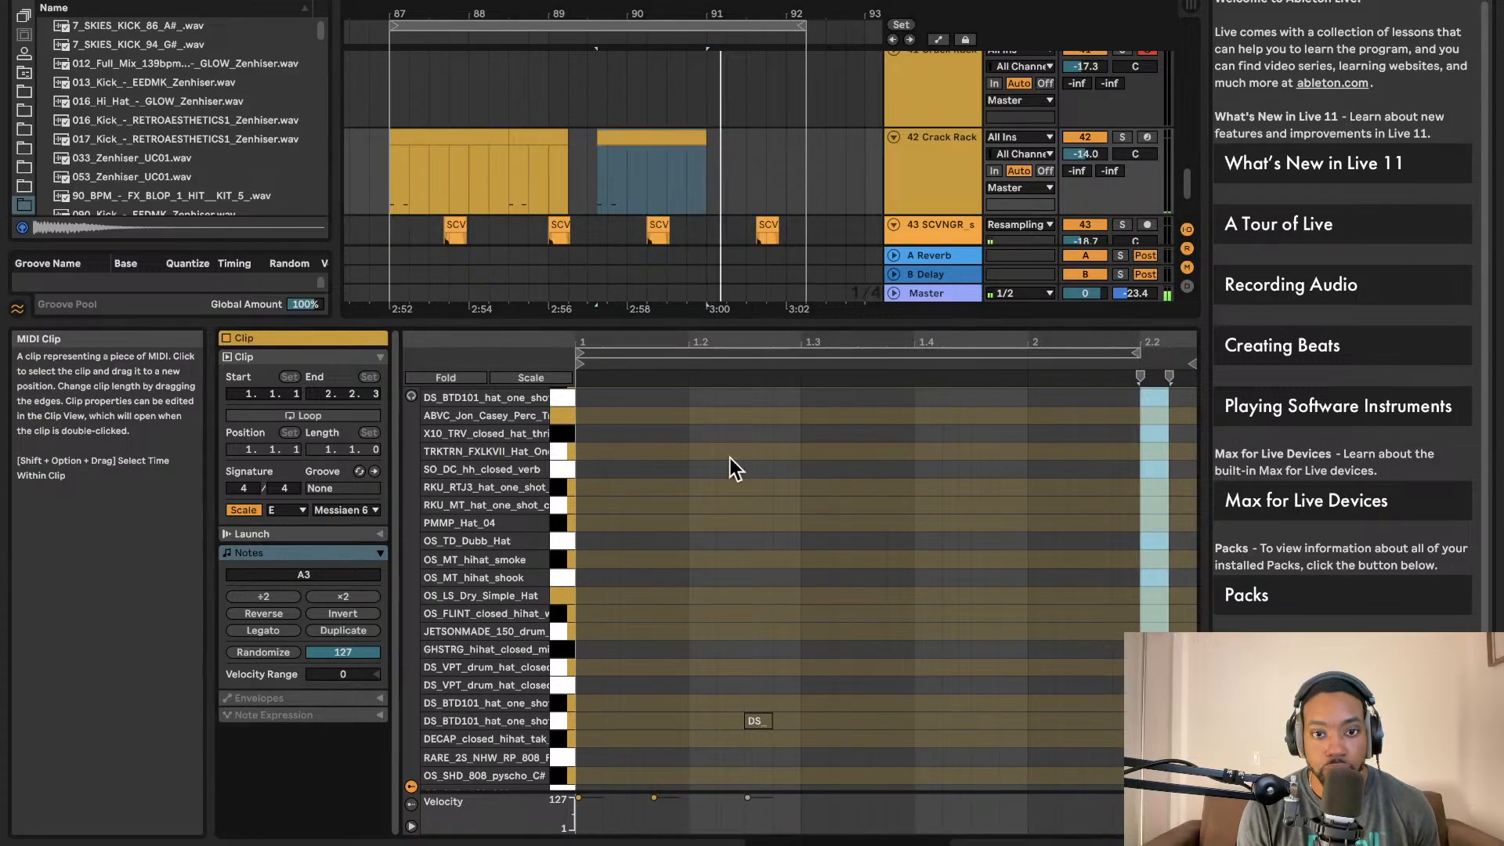
pyautogui.scroll(-5, 712, 415)
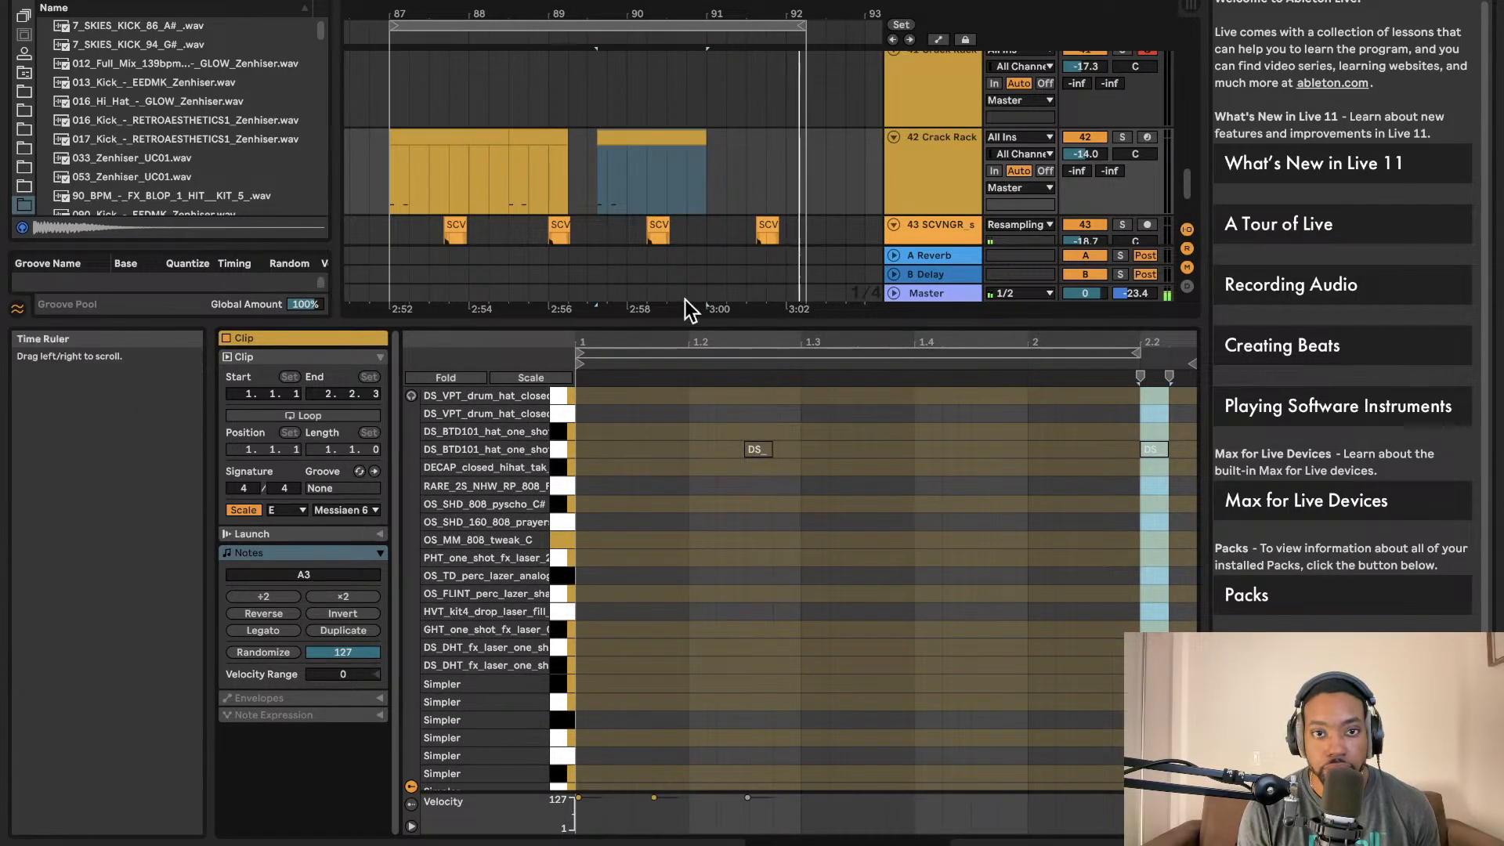
pyautogui.scroll(5, 607, 149)
pyautogui.scroll(3, 606, 149)
# - Nudge the third Crack Rack clip slightly later on track 42 and play the loop to check its timing
pyautogui.click(594, 141)
pyautogui.moveTo(571, 138); pyautogui.dragTo(583, 142)
pyautogui.scroll(-3, 572, 181)
pyautogui.press('space')
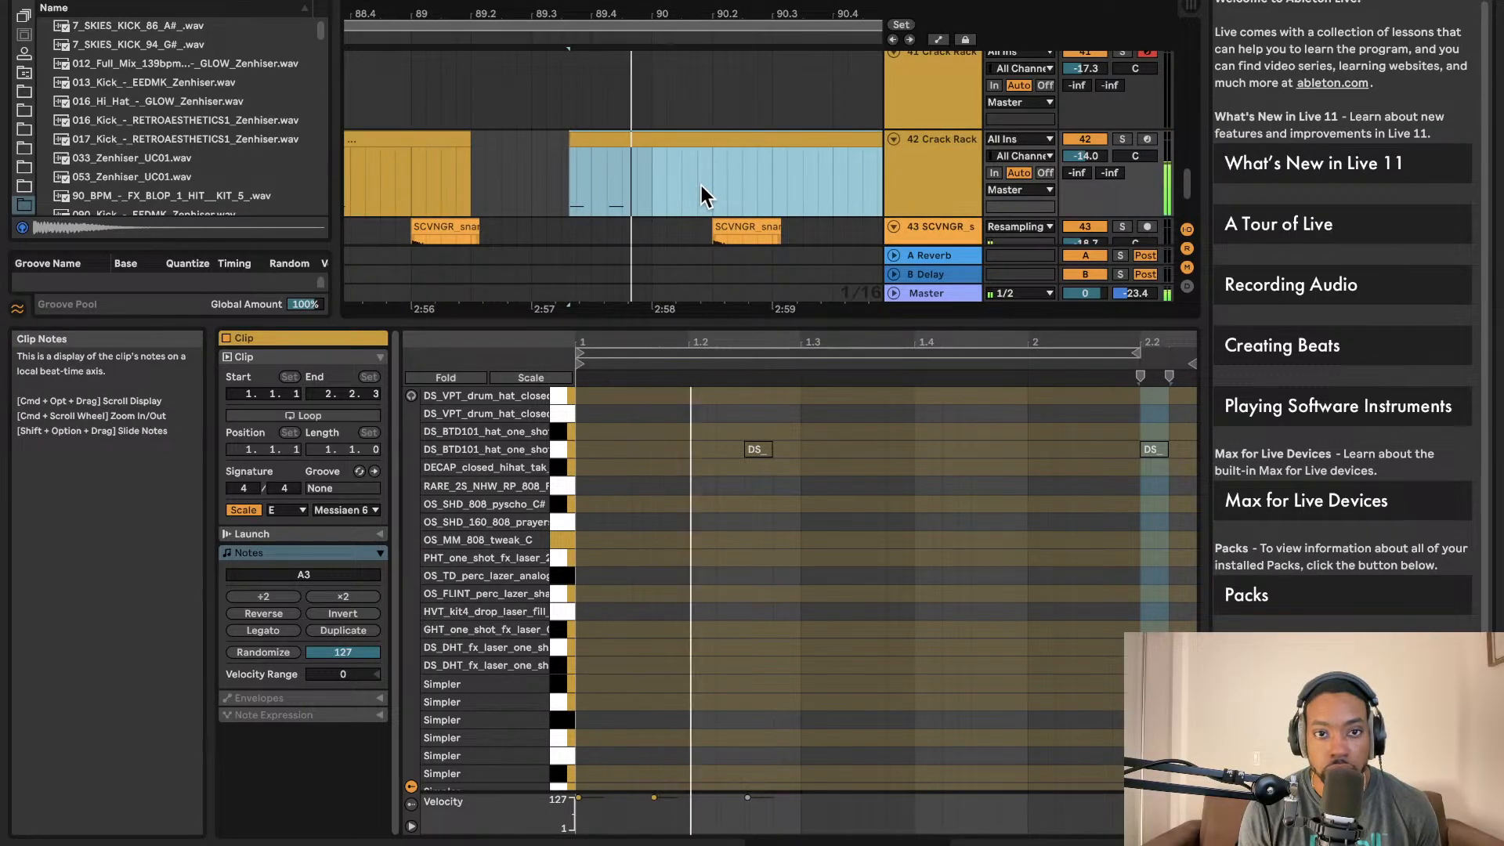
pyautogui.scroll(-3, 714, 204)
pyautogui.press('space')
pyautogui.scroll(2, 705, 187)
pyautogui.scroll(-2, 699, 178)
pyautogui.hscroll(1, 682, 172)
pyautogui.press('space')
# - Move the third snare clip on track 43 later to about 90.2.3 and play the loop
pyautogui.scroll(-2, 657, 167)
pyautogui.hscroll(3, 657, 168)
pyautogui.press('space')
pyautogui.moveTo(589, 126); pyautogui.dragTo(612, 123)
pyautogui.click(524, 135)
pyautogui.press('space')
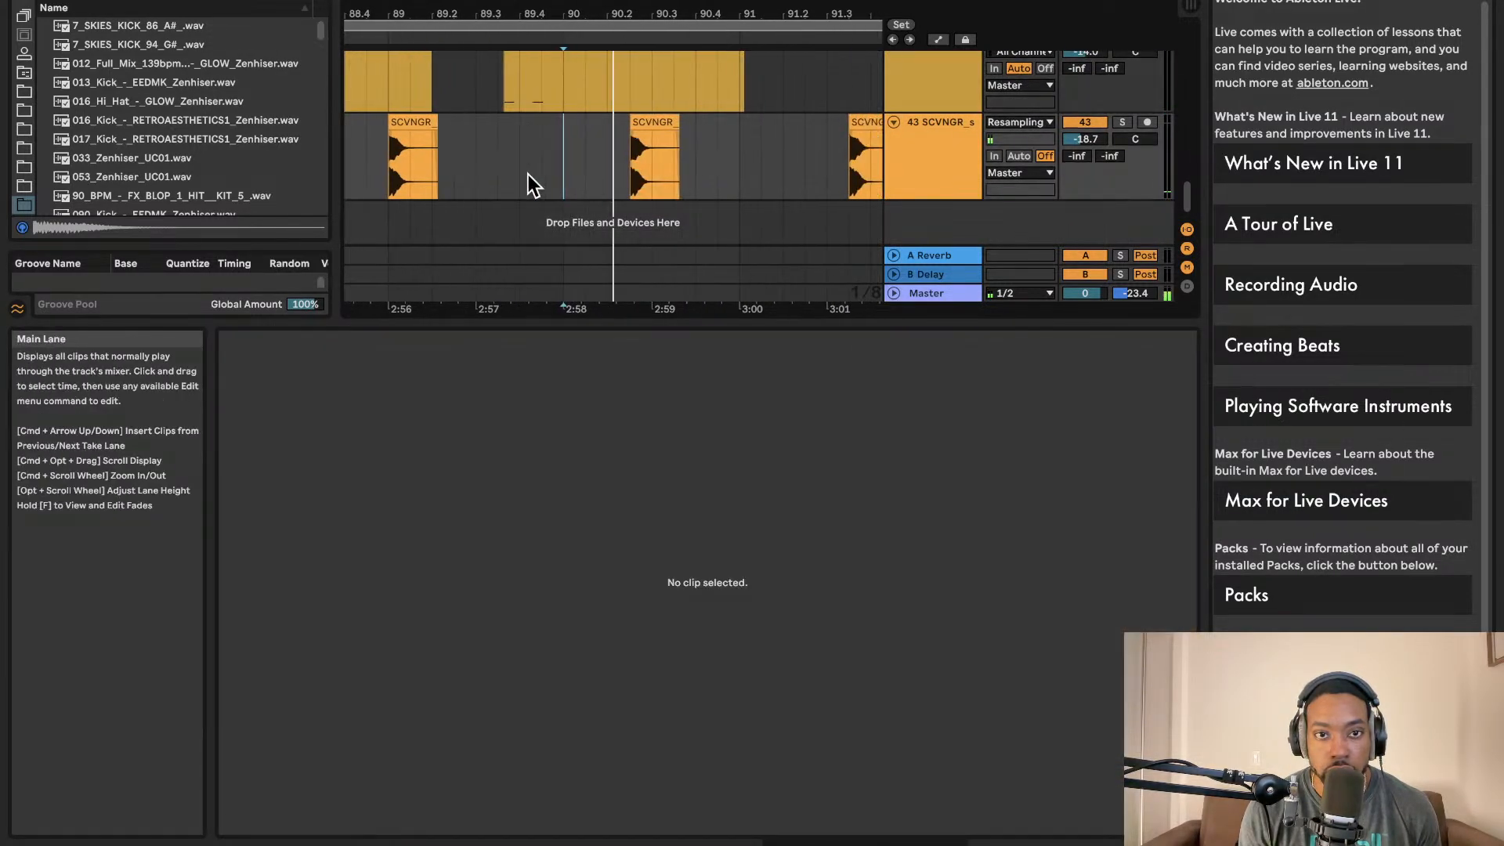
pyautogui.scroll(-2, 513, 159)
pyautogui.scroll(-3, 509, 156)
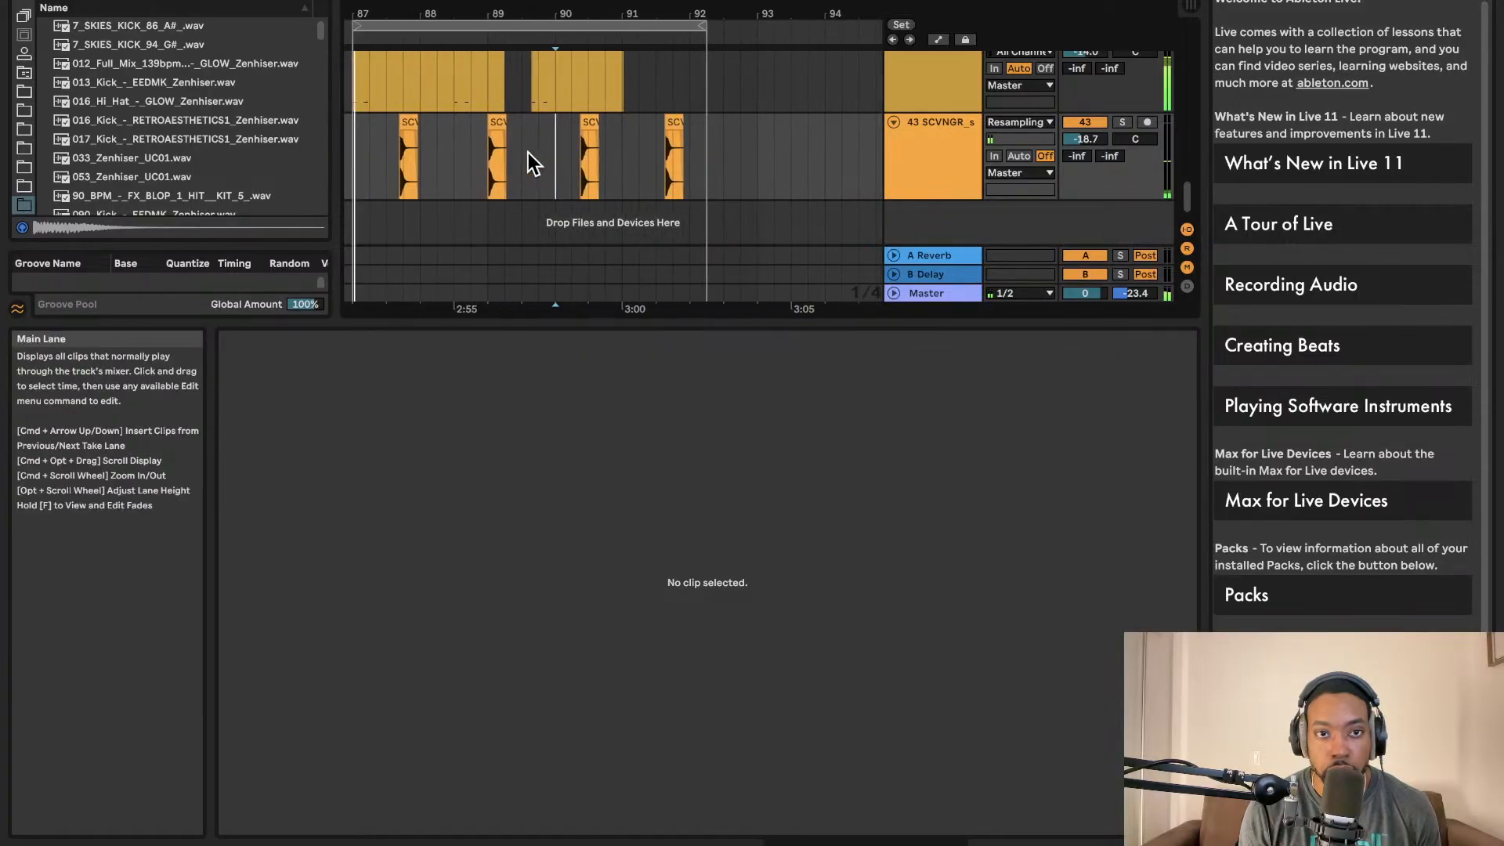
pyautogui.scroll(1, 521, 157)
pyautogui.hscroll(-3, 521, 157)
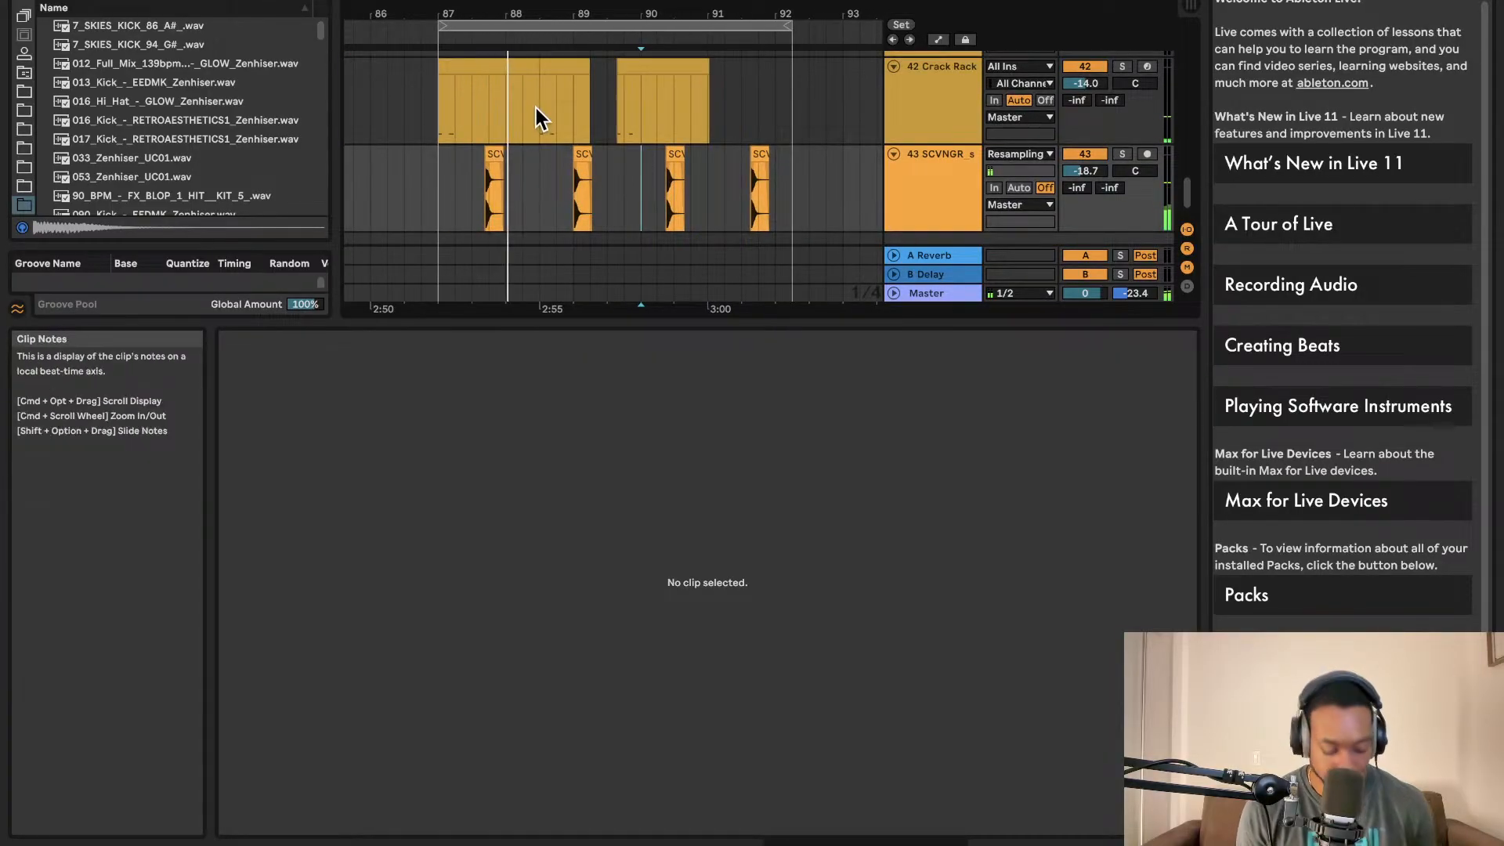
pyautogui.hscroll(-2, 536, 106)
# - Shift the third snare clip on track 43 slightly earlier, just before 90.2.3, and play the loop
pyautogui.press('+')
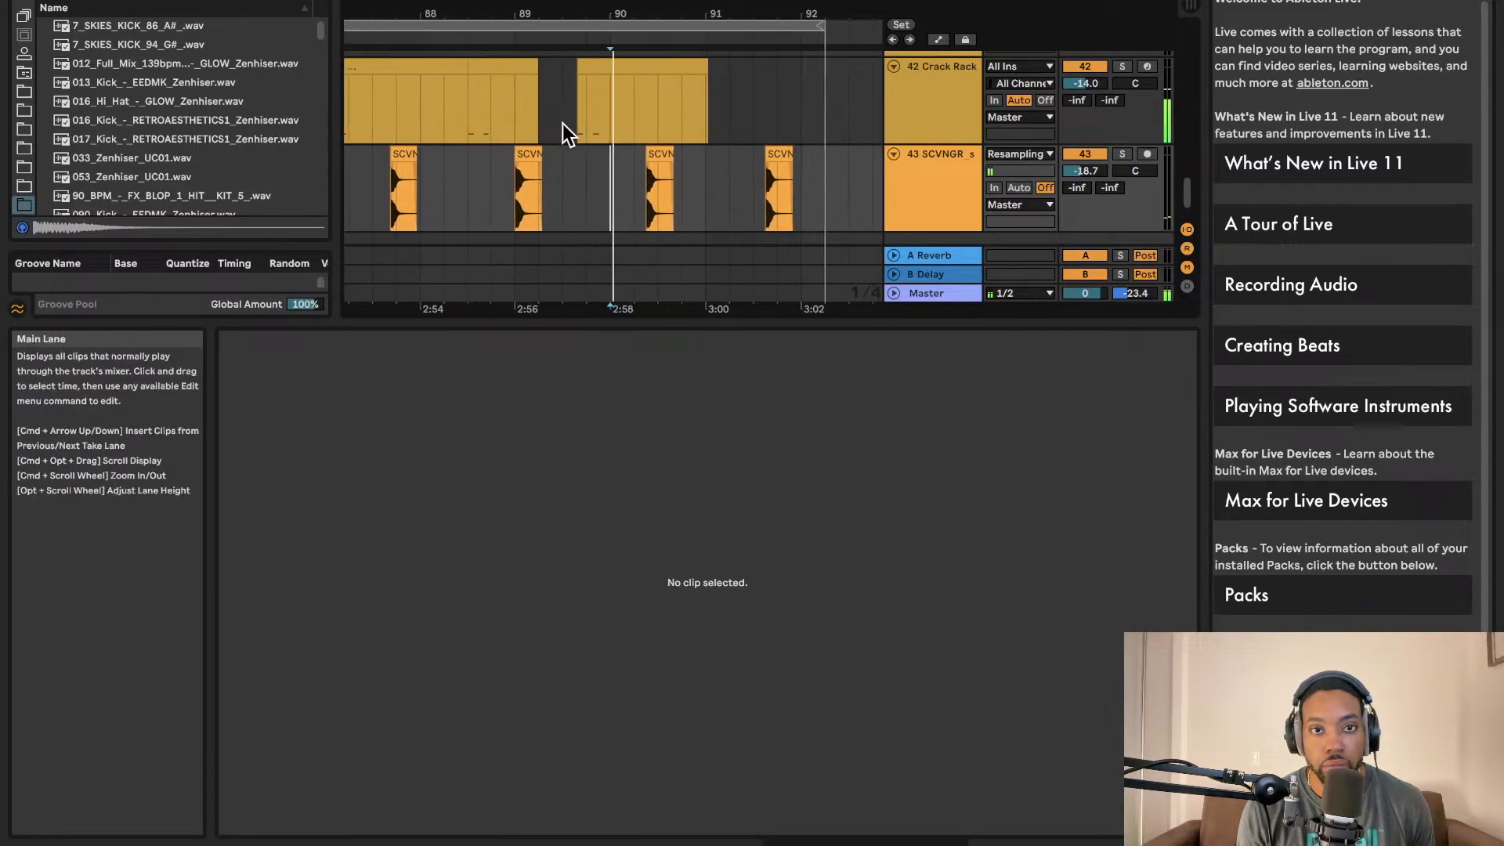
pyautogui.press('+')
pyautogui.press('+')
pyautogui.press('+')
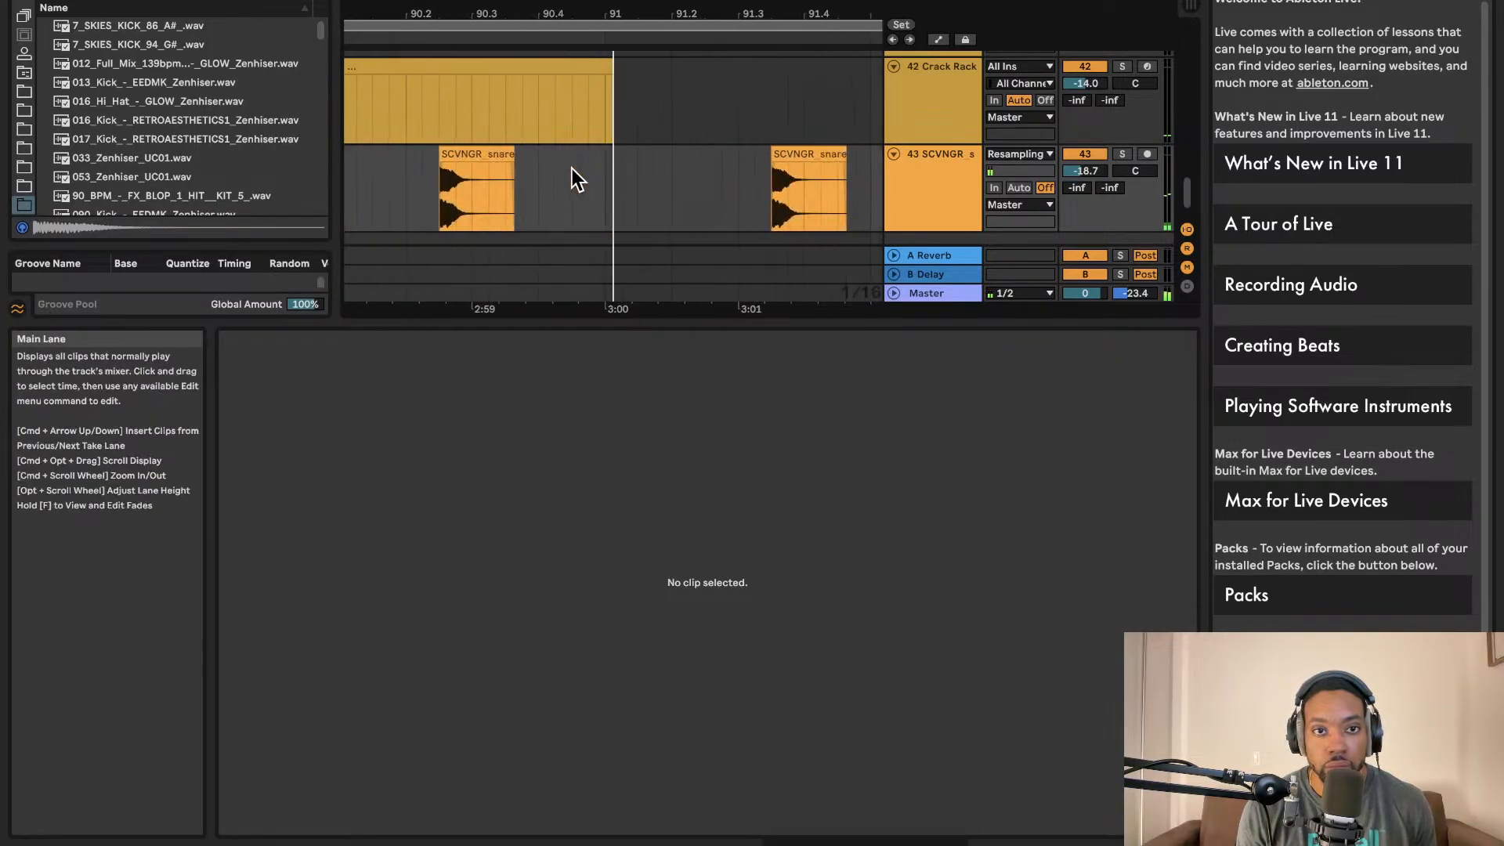
pyautogui.hscroll(-4, 569, 166)
pyautogui.press('+')
pyautogui.hscroll(2, 587, 170)
pyautogui.scroll(-1, 596, 166)
pyautogui.hscroll(4, 596, 158)
pyautogui.scroll(5, 572, 155)
pyautogui.hscroll(-4, 540, 153)
pyautogui.moveTo(623, 124); pyautogui.dragTo(590, 125)
pyautogui.hscroll(1, 590, 130)
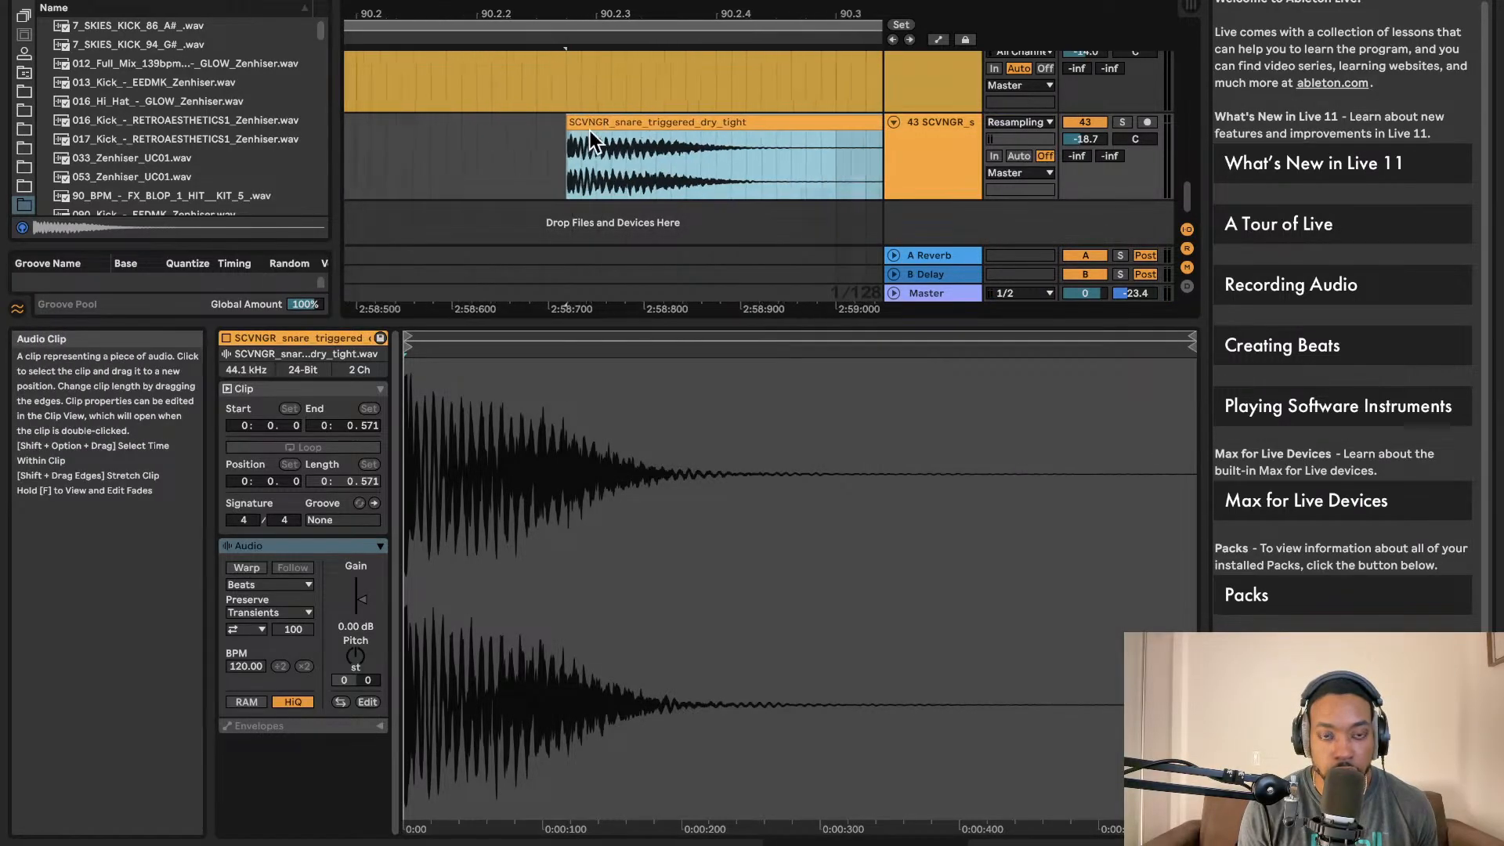
pyautogui.scroll(-10, 590, 131)
pyautogui.click(497, 138)
pyautogui.press('space')
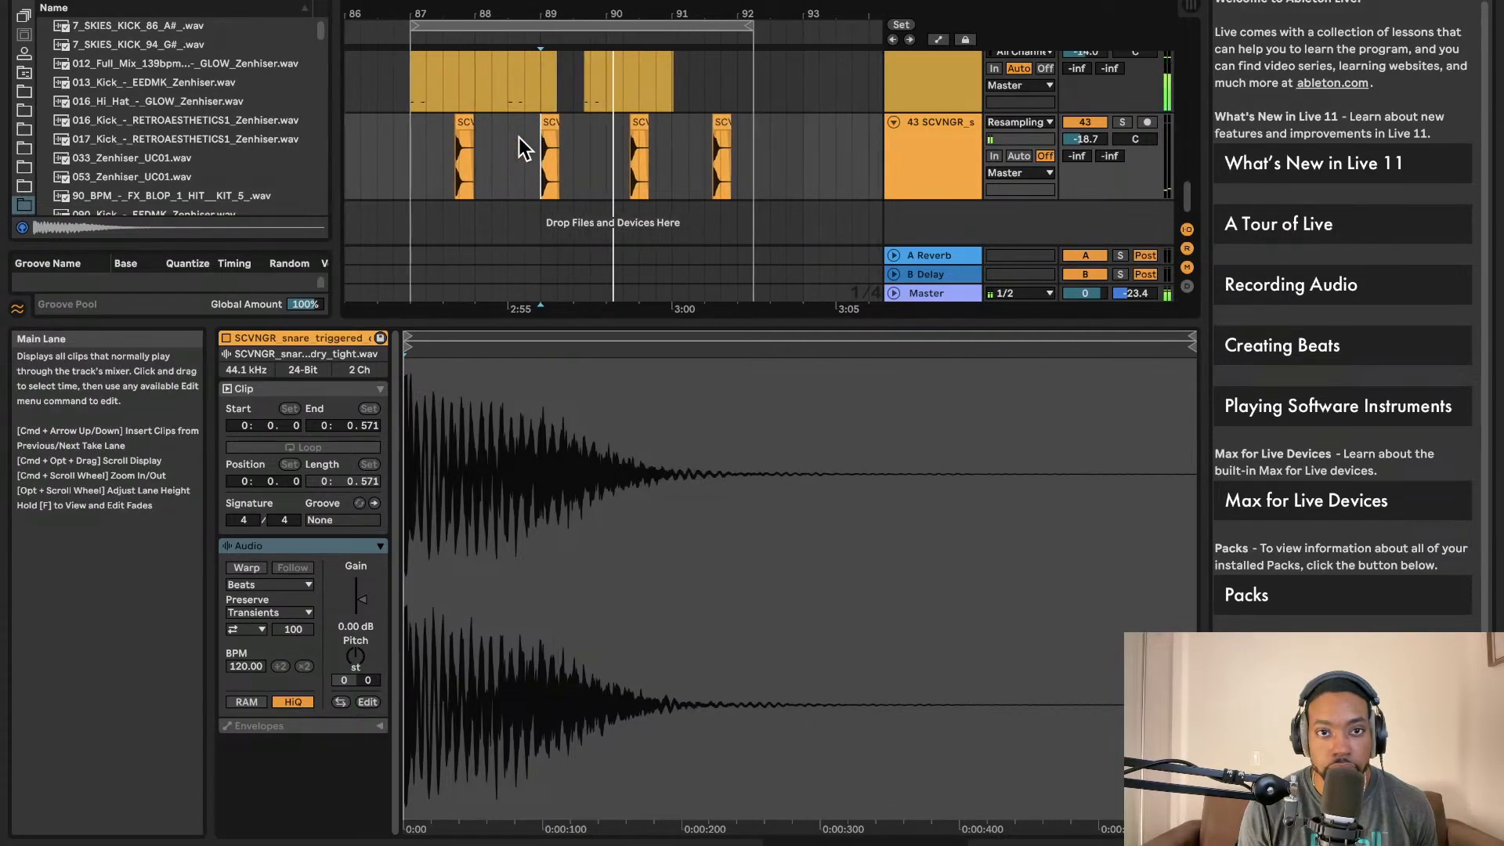
# - Move the third snare clip earlier to midway between 90.2.2 and 90.2.3 and listen to the loop
pyautogui.scroll(15, 590, 145)
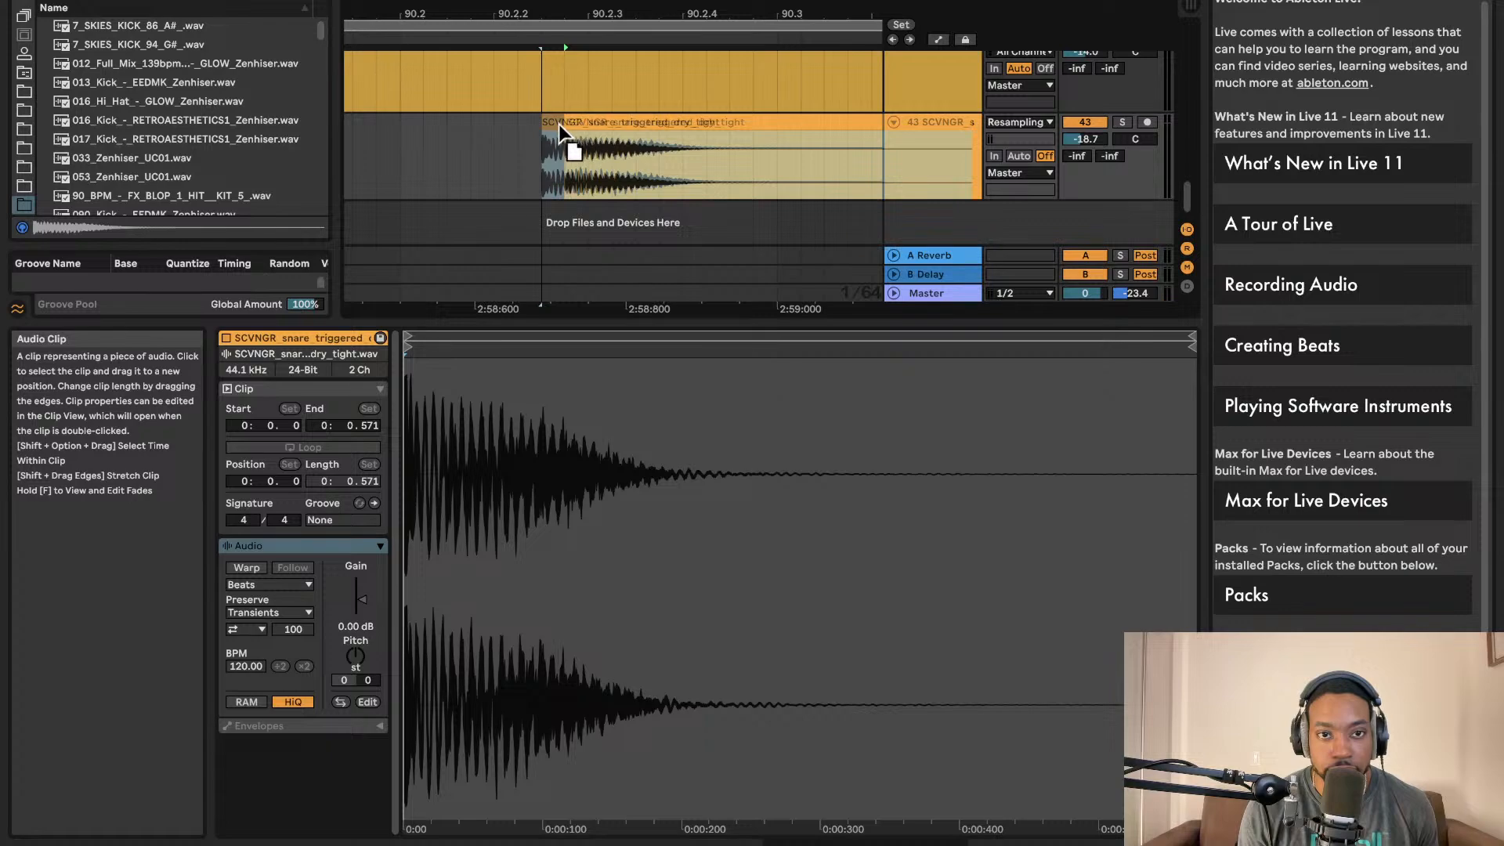
pyautogui.scroll(-15, 561, 138)
pyautogui.click(393, 154)
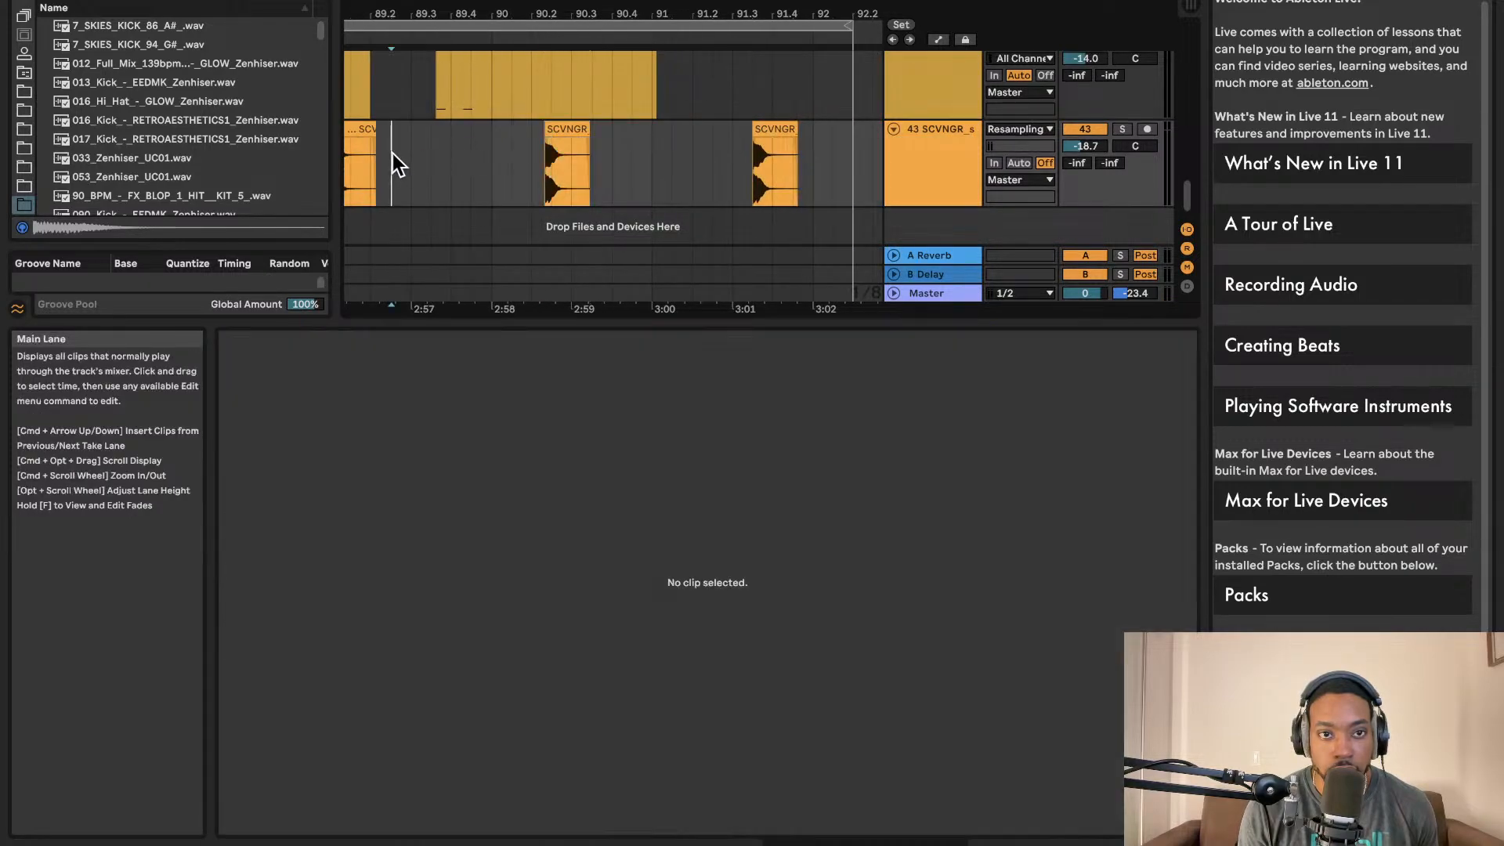
pyautogui.press('space')
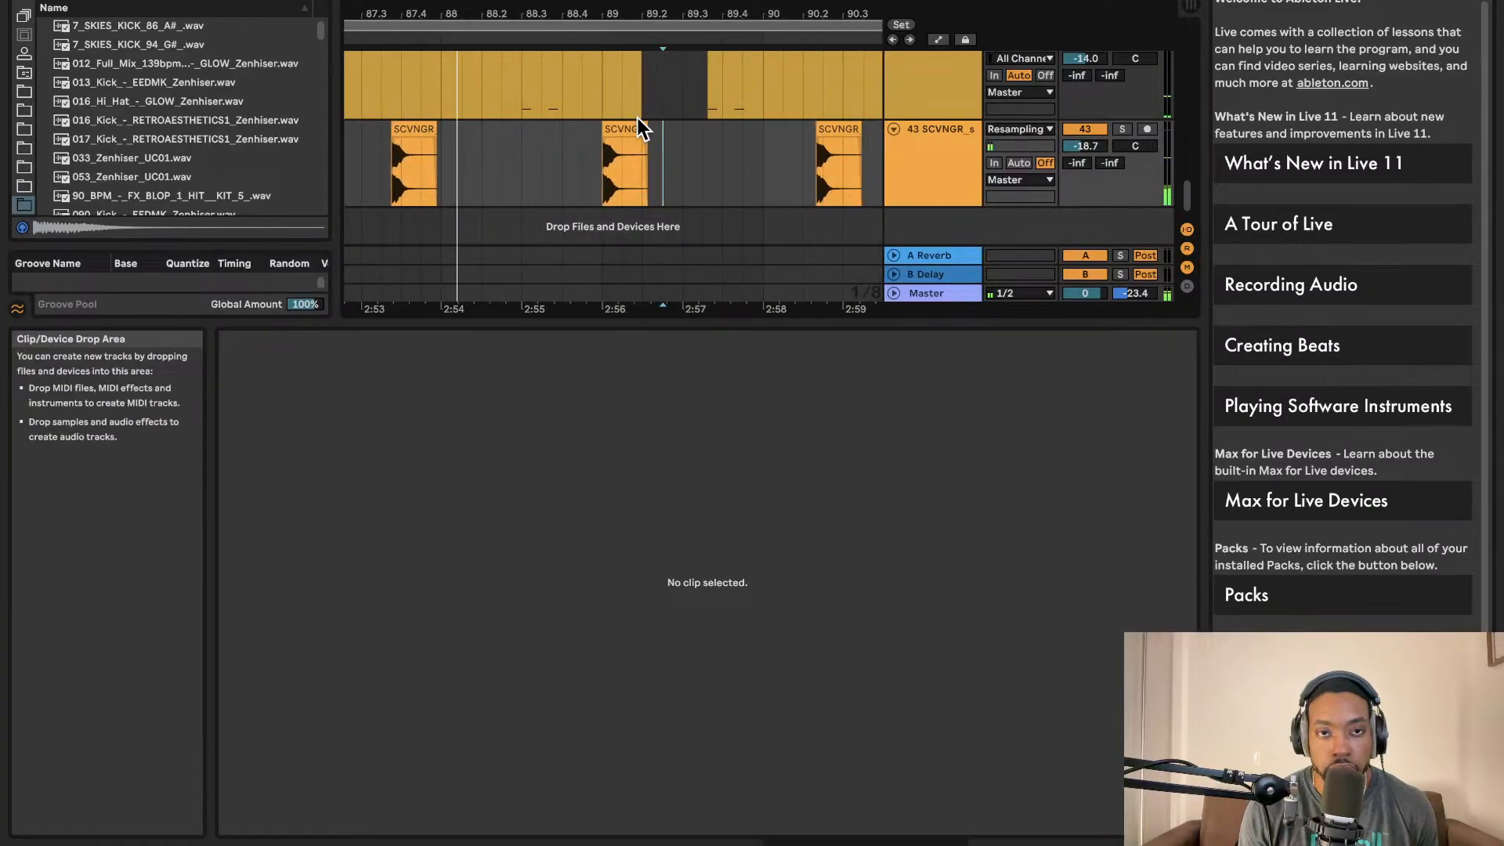
pyautogui.scroll(-3, 637, 118)
pyautogui.scroll(2, 628, 152)
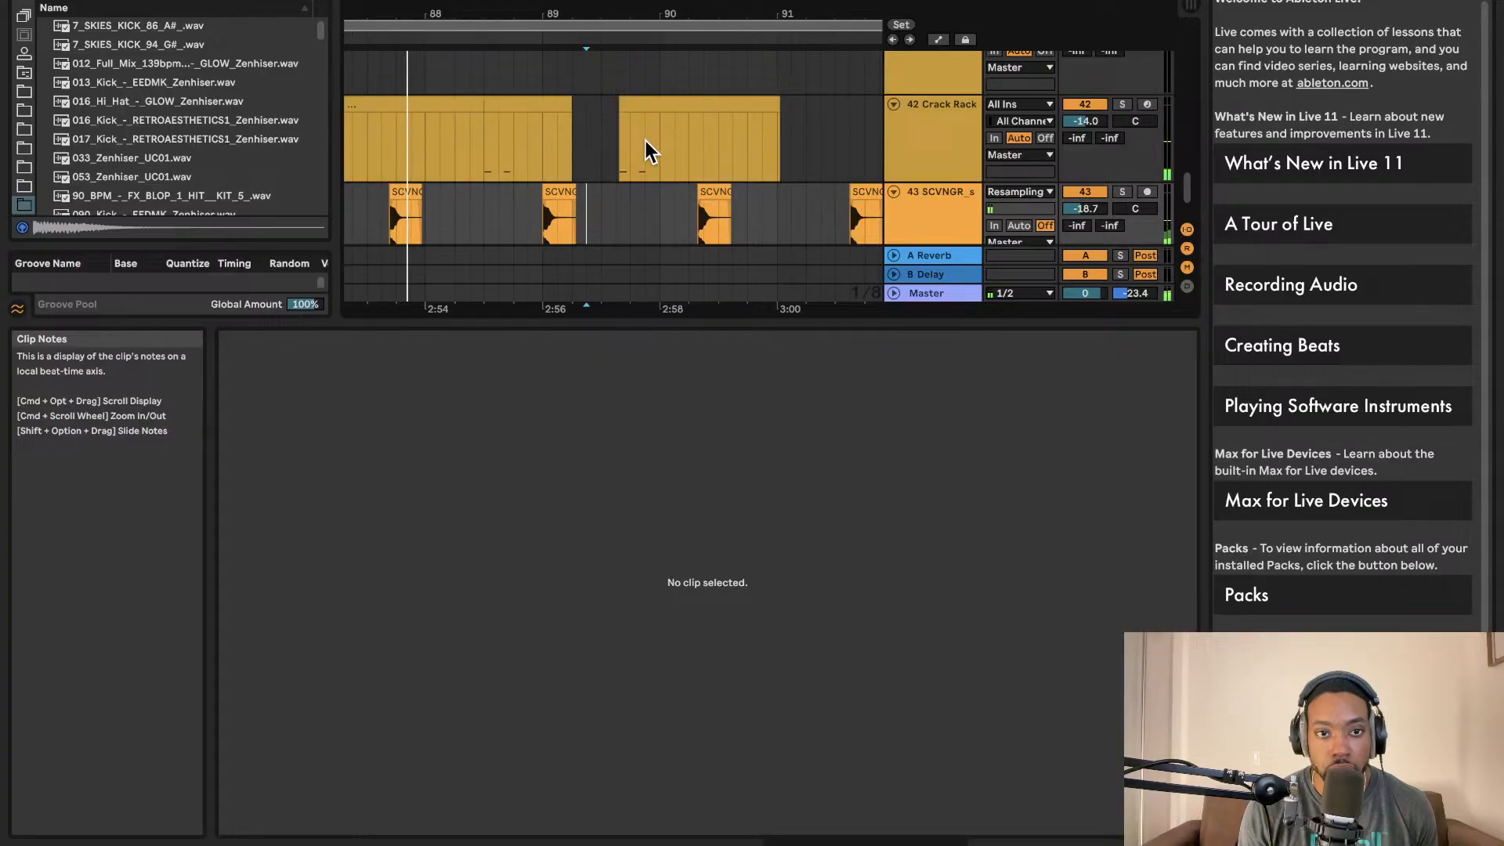
pyautogui.scroll(-3, 642, 141)
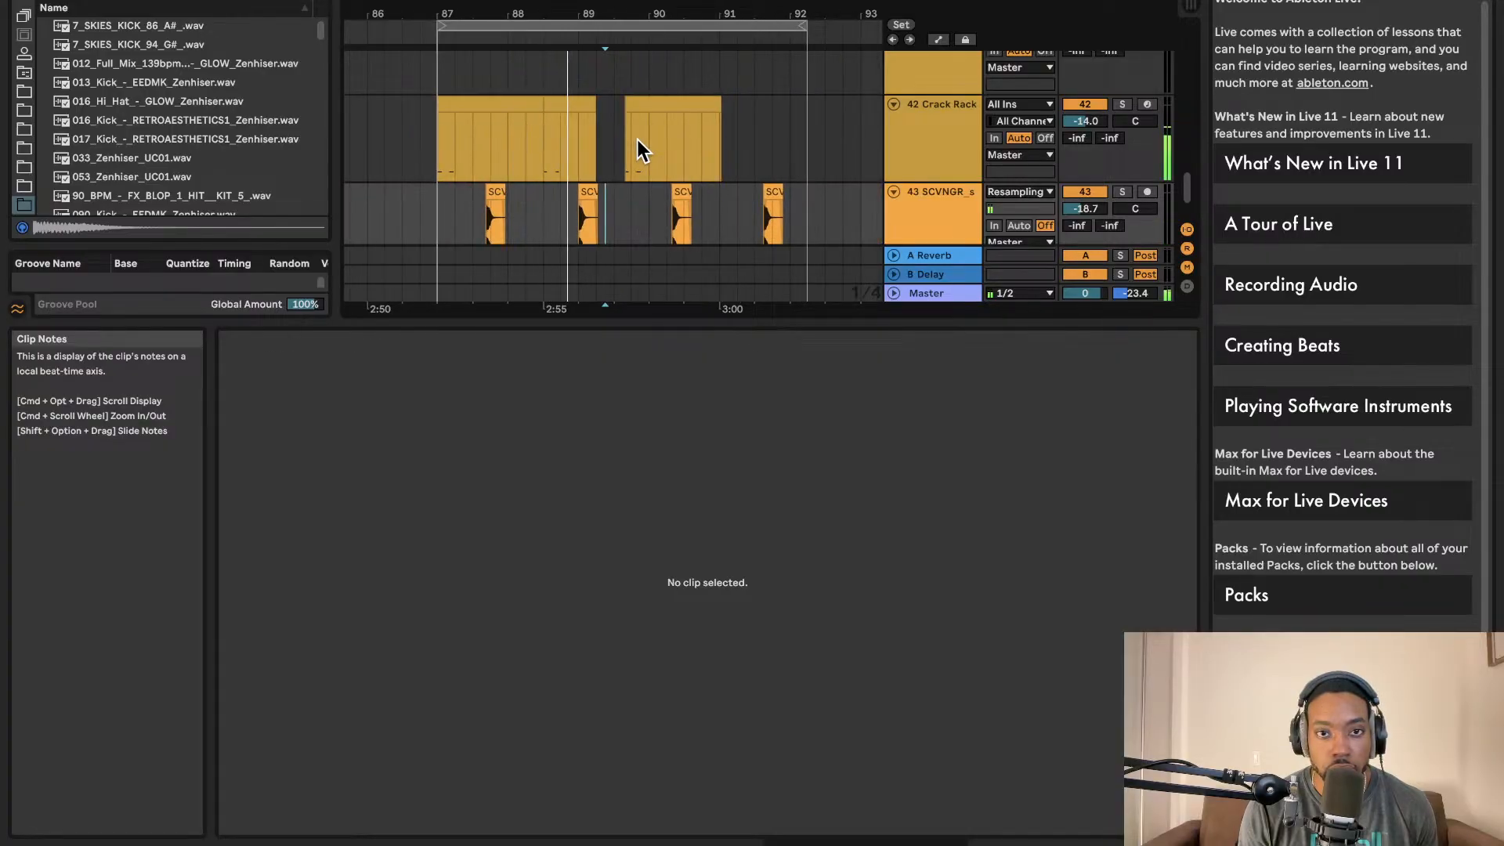
pyautogui.click(755, 80)
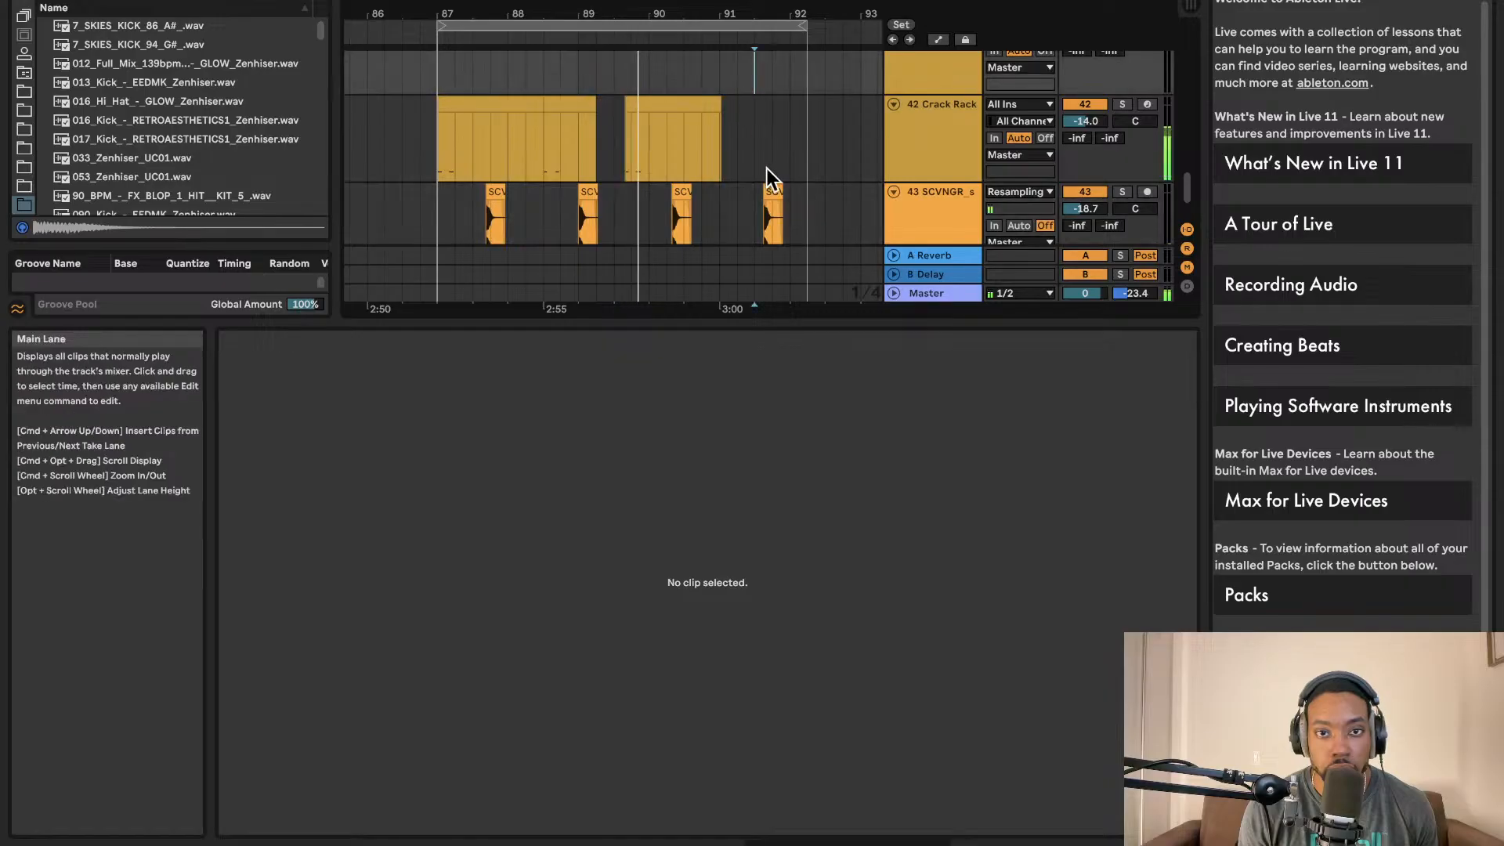
# - Duplicate the looped section starting at bar 87 directly after itself and add a locator at the copy's start, just after bar 92
pyautogui.click(624, 22)
pyautogui.click(626, 22)
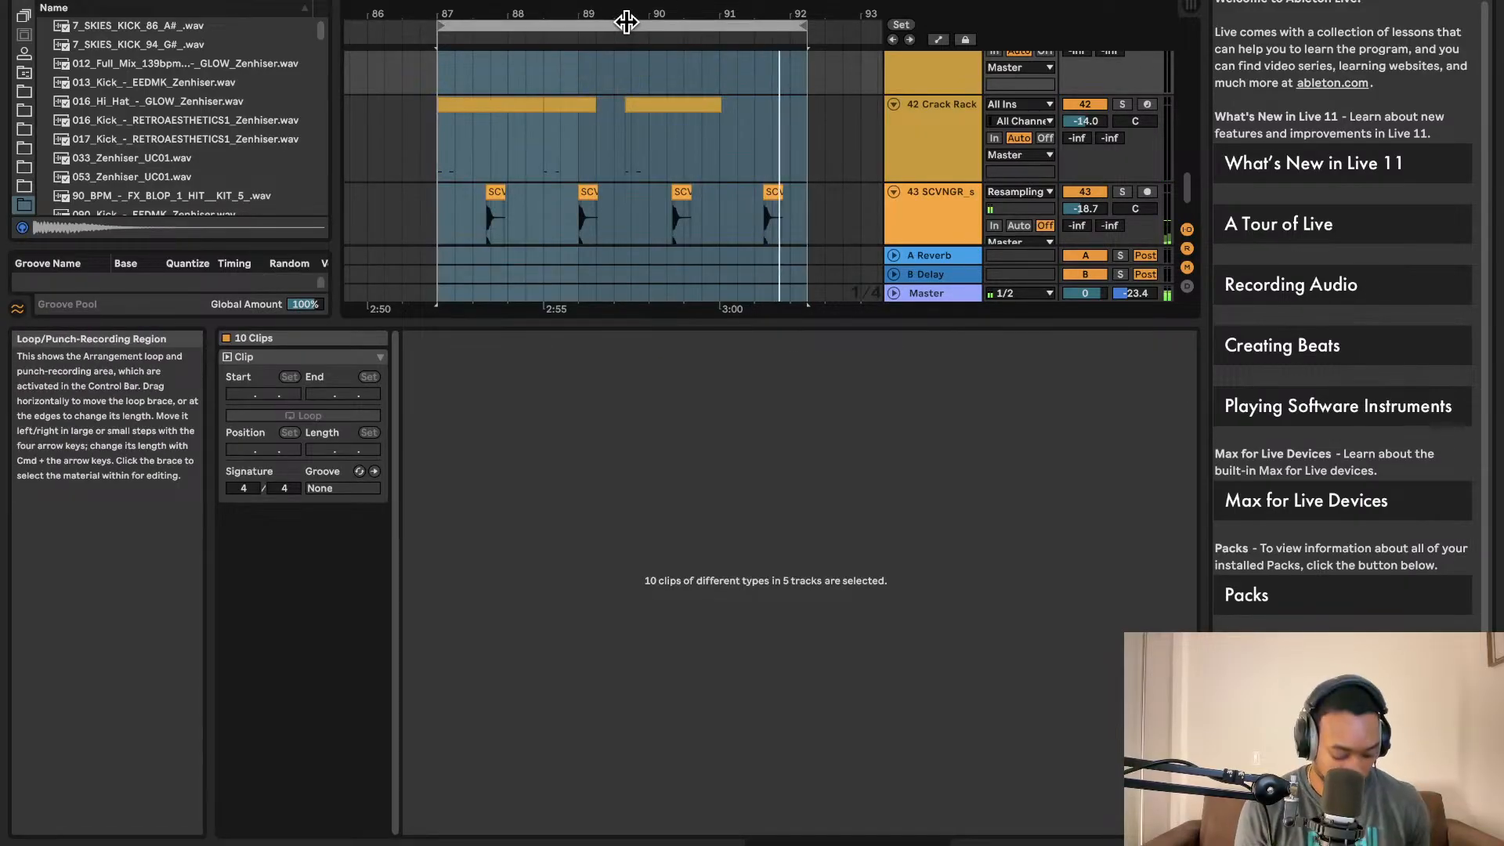
pyautogui.press('super+shift+d')
pyautogui.hscroll(-1, 420, 40)
pyautogui.rightClick(436, 43)
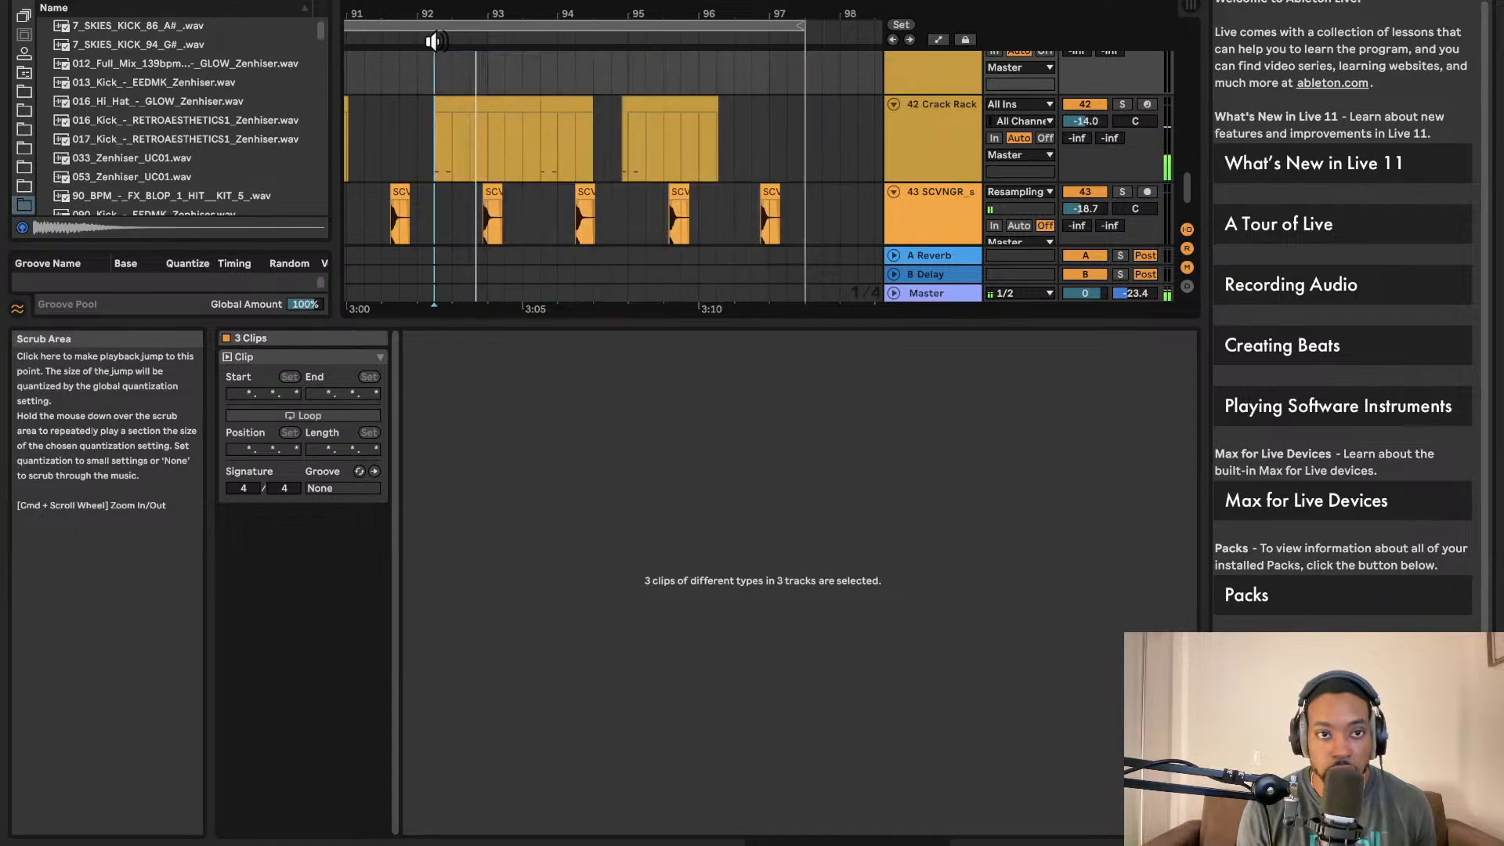
pyautogui.click(467, 89)
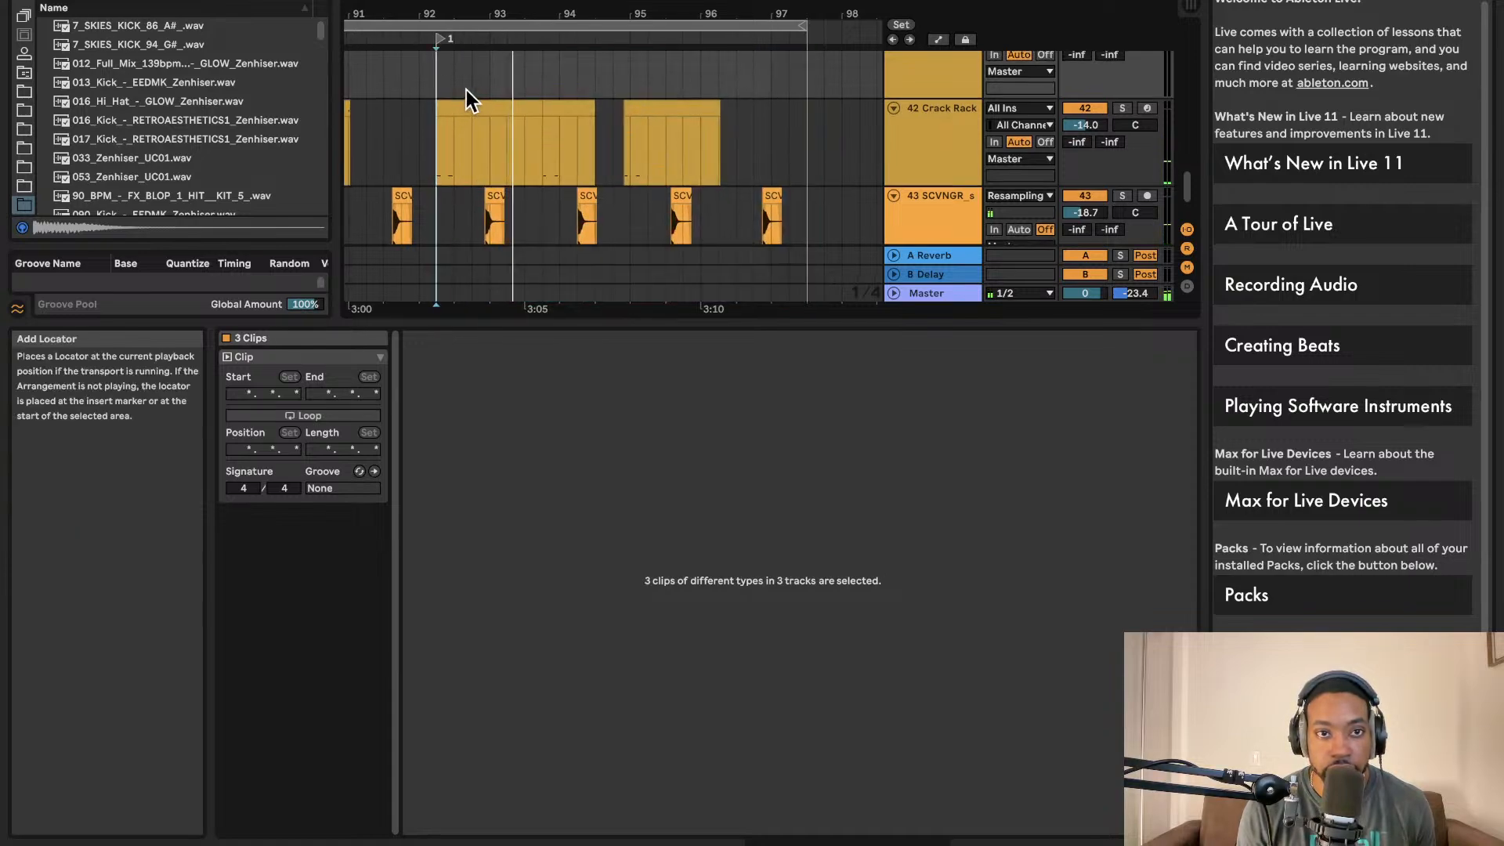
# - Duplicate the extended loop section directly after itself and add a locator where the new copy begins, between bars 97 and 98
pyautogui.click(506, 25)
pyautogui.hscroll(1, 505, 24)
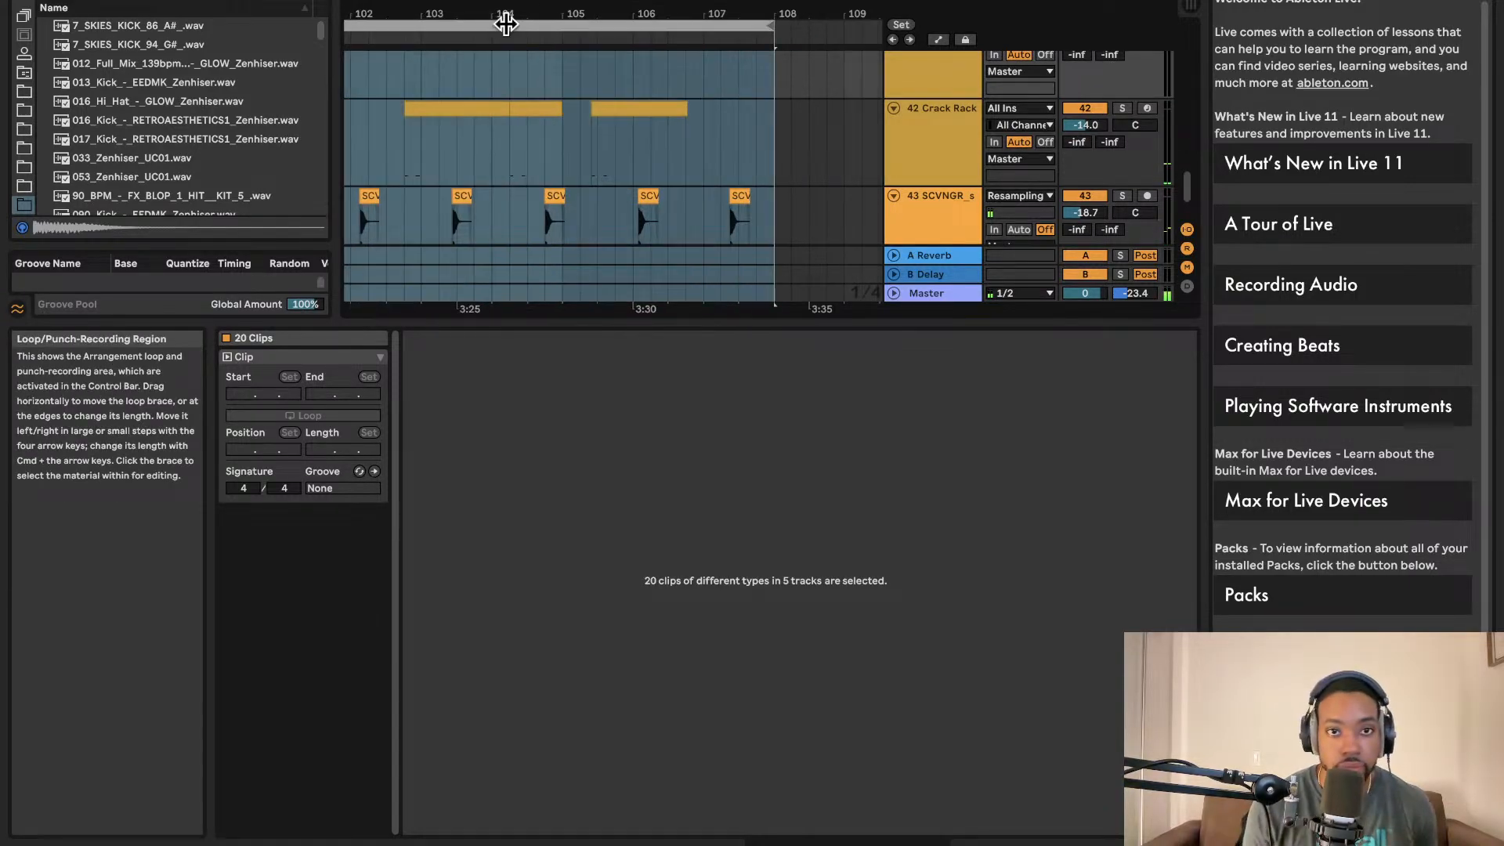
pyautogui.press('super+shift+d')
pyautogui.scroll(3, 580, 72)
pyautogui.hscroll(-3, 572, 70)
pyautogui.scroll(-3, 544, 67)
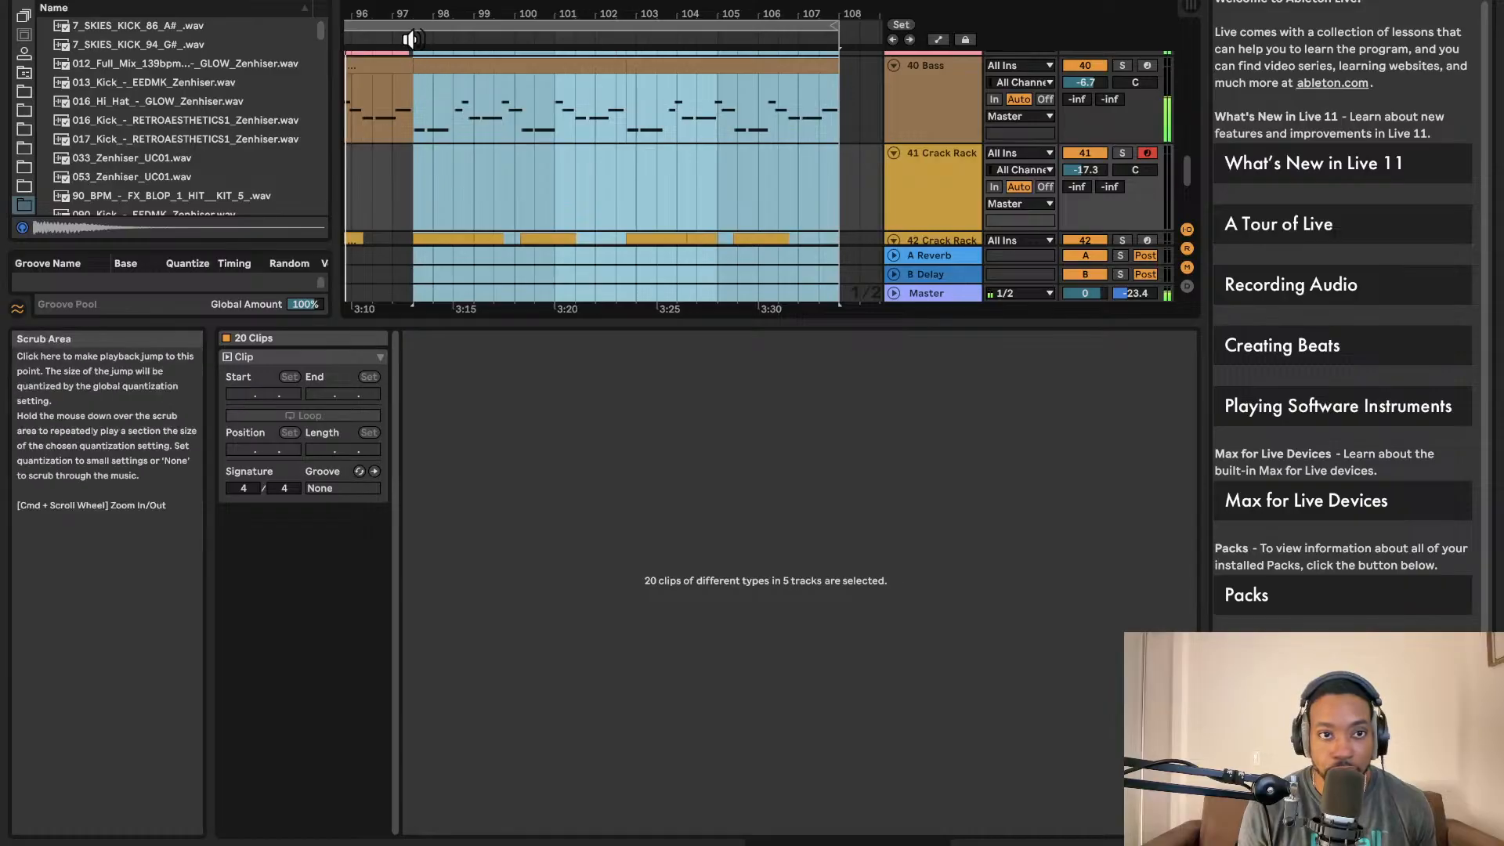
pyautogui.rightClick(423, 53)
pyautogui.click(444, 84)
pyautogui.click(472, 121)
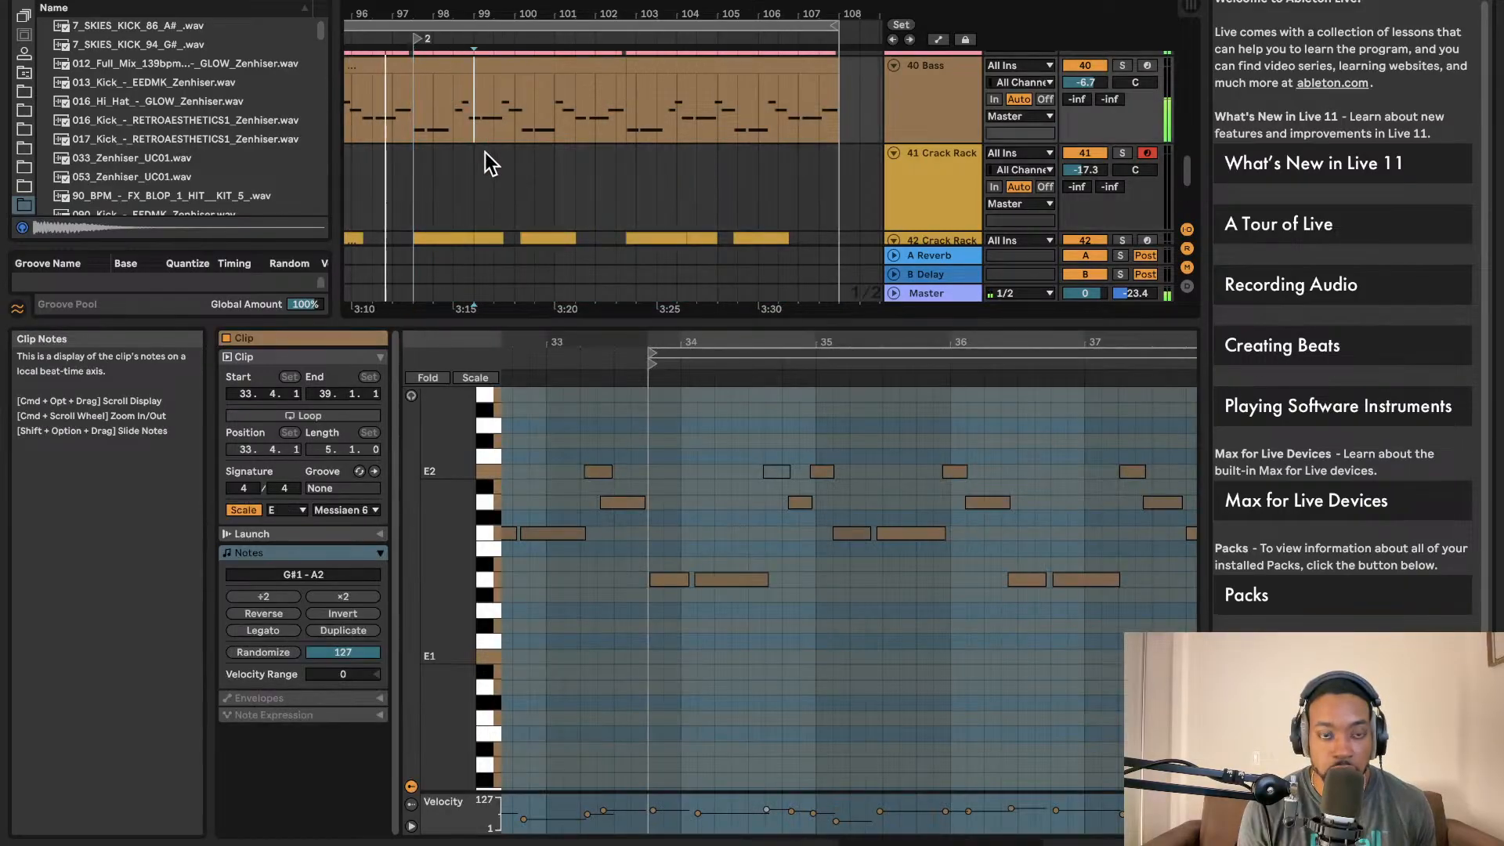
# - Display the Master track's device chain beneath the arrangement
pyautogui.scroll(3, 495, 152)
pyautogui.hscroll(-3, 500, 139)
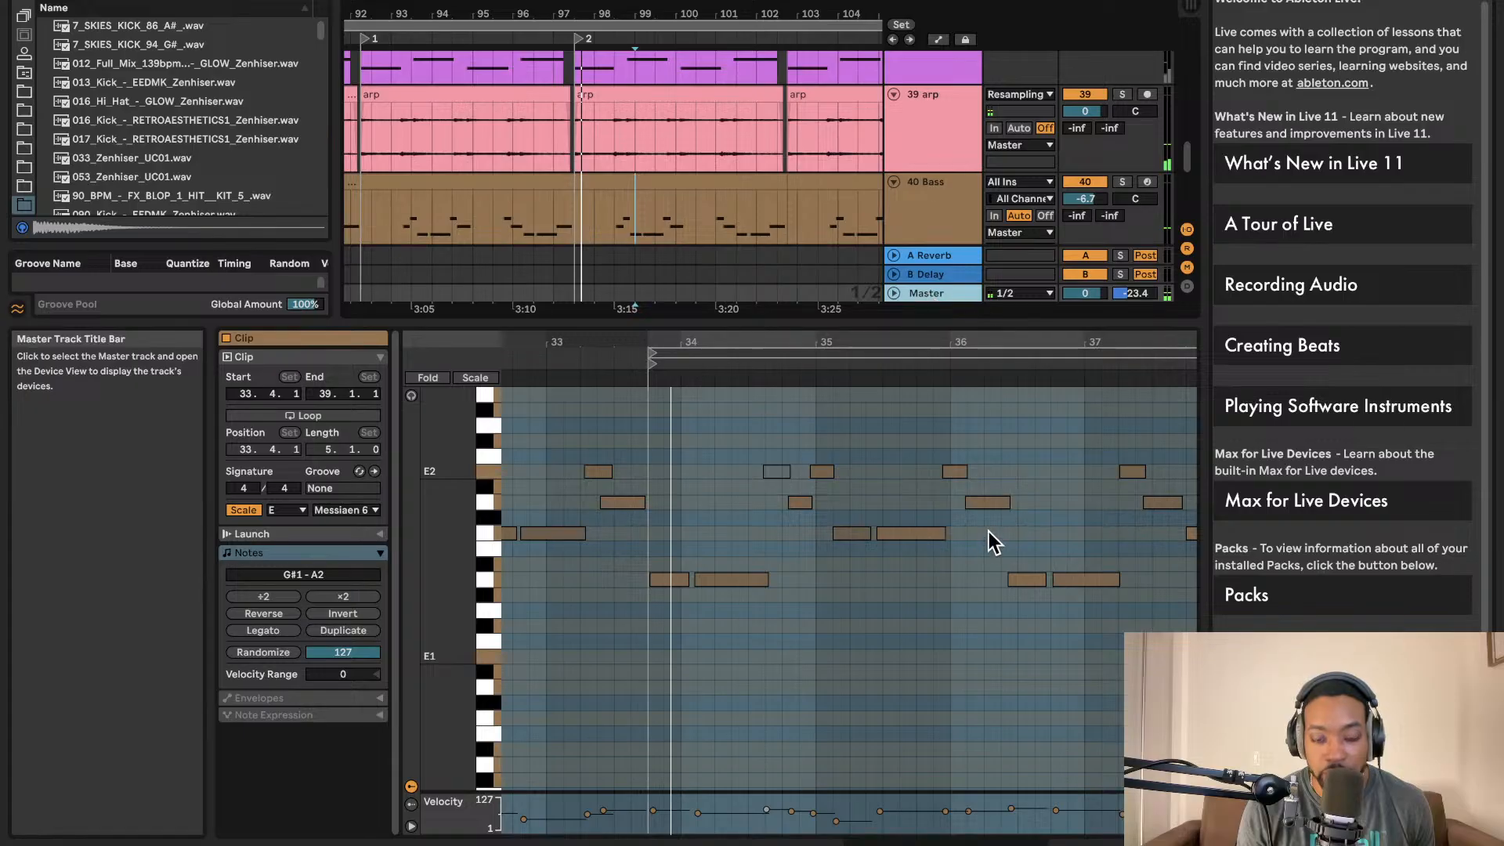
pyautogui.click(898, 298)
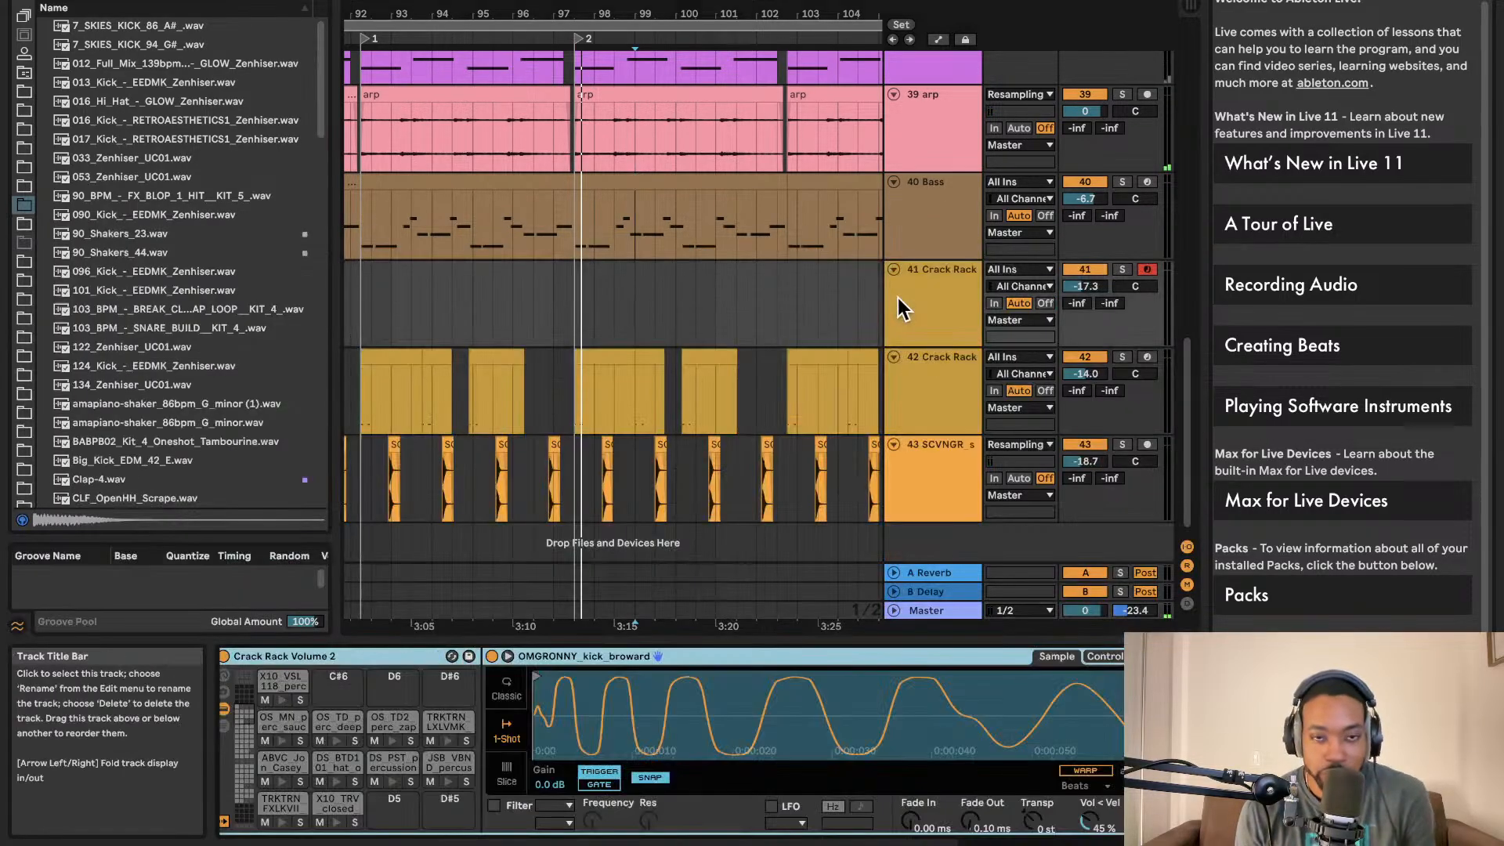
pyautogui.click(945, 611)
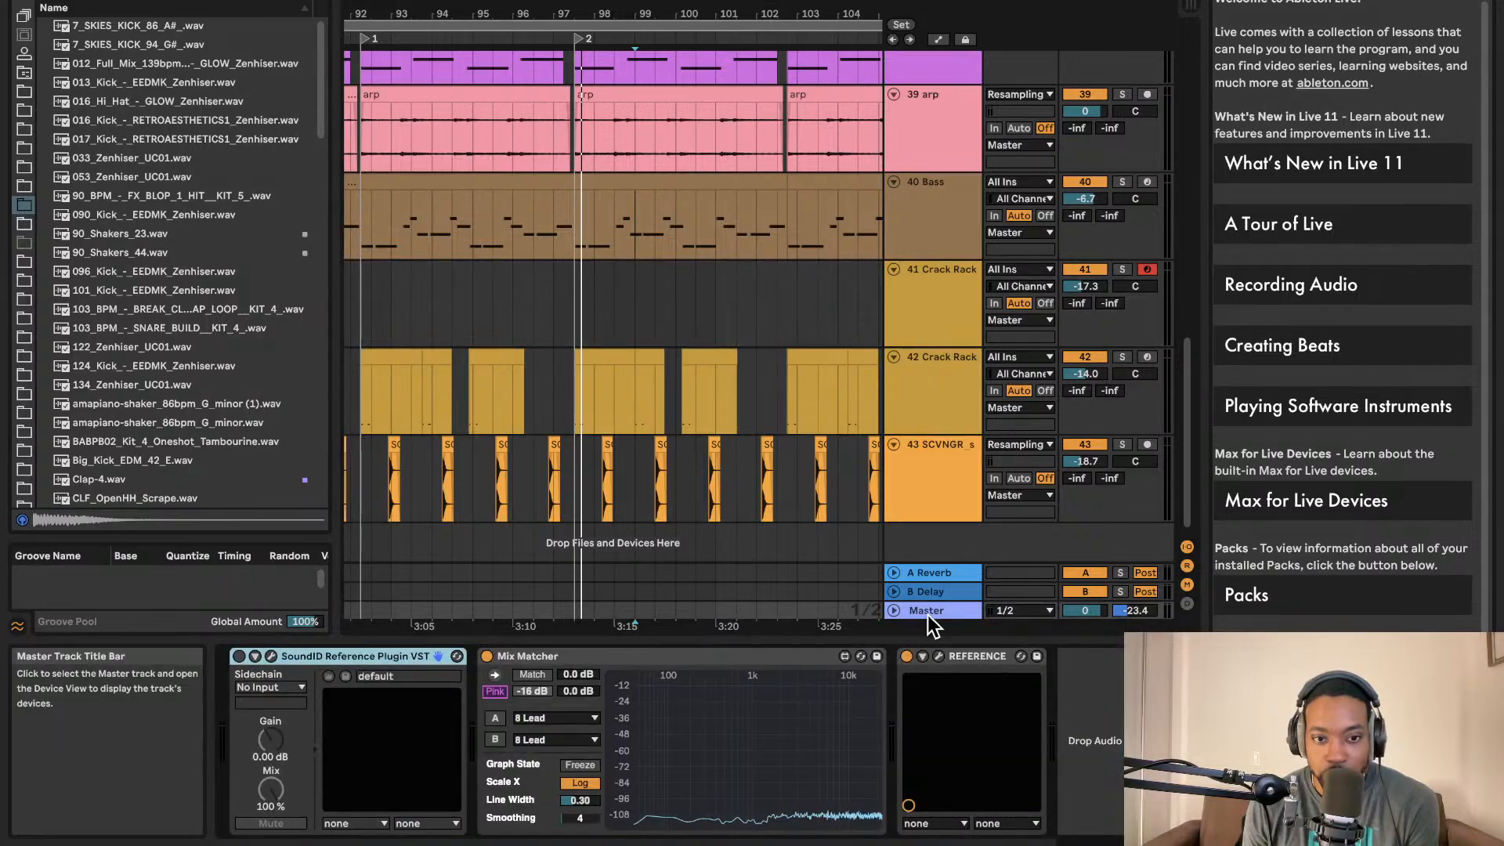
pyautogui.scroll(5, 24, 173)
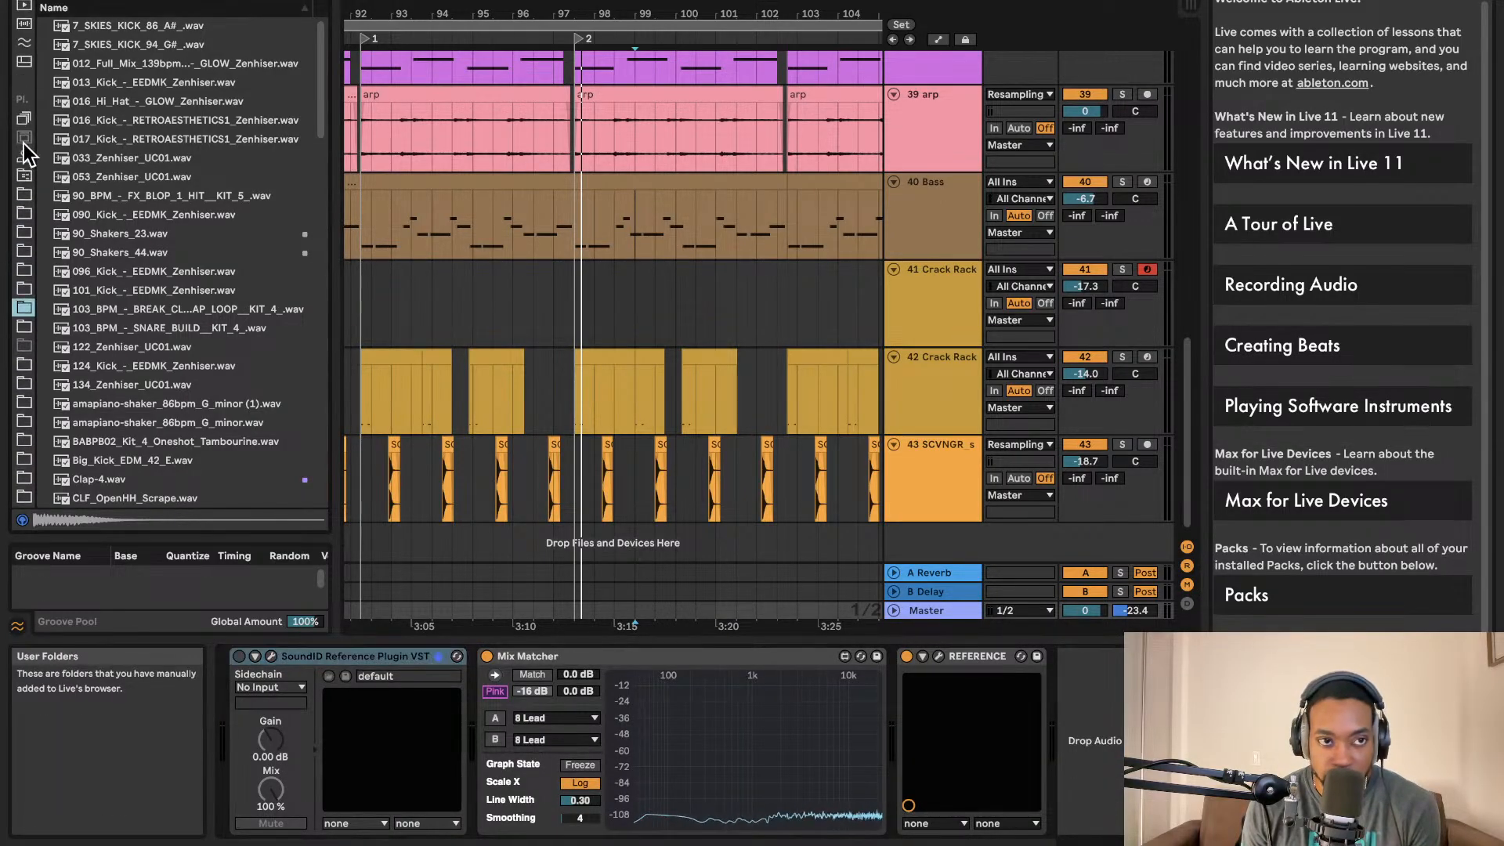
pyautogui.scroll(3, 24, 157)
pyautogui.click(24, 191)
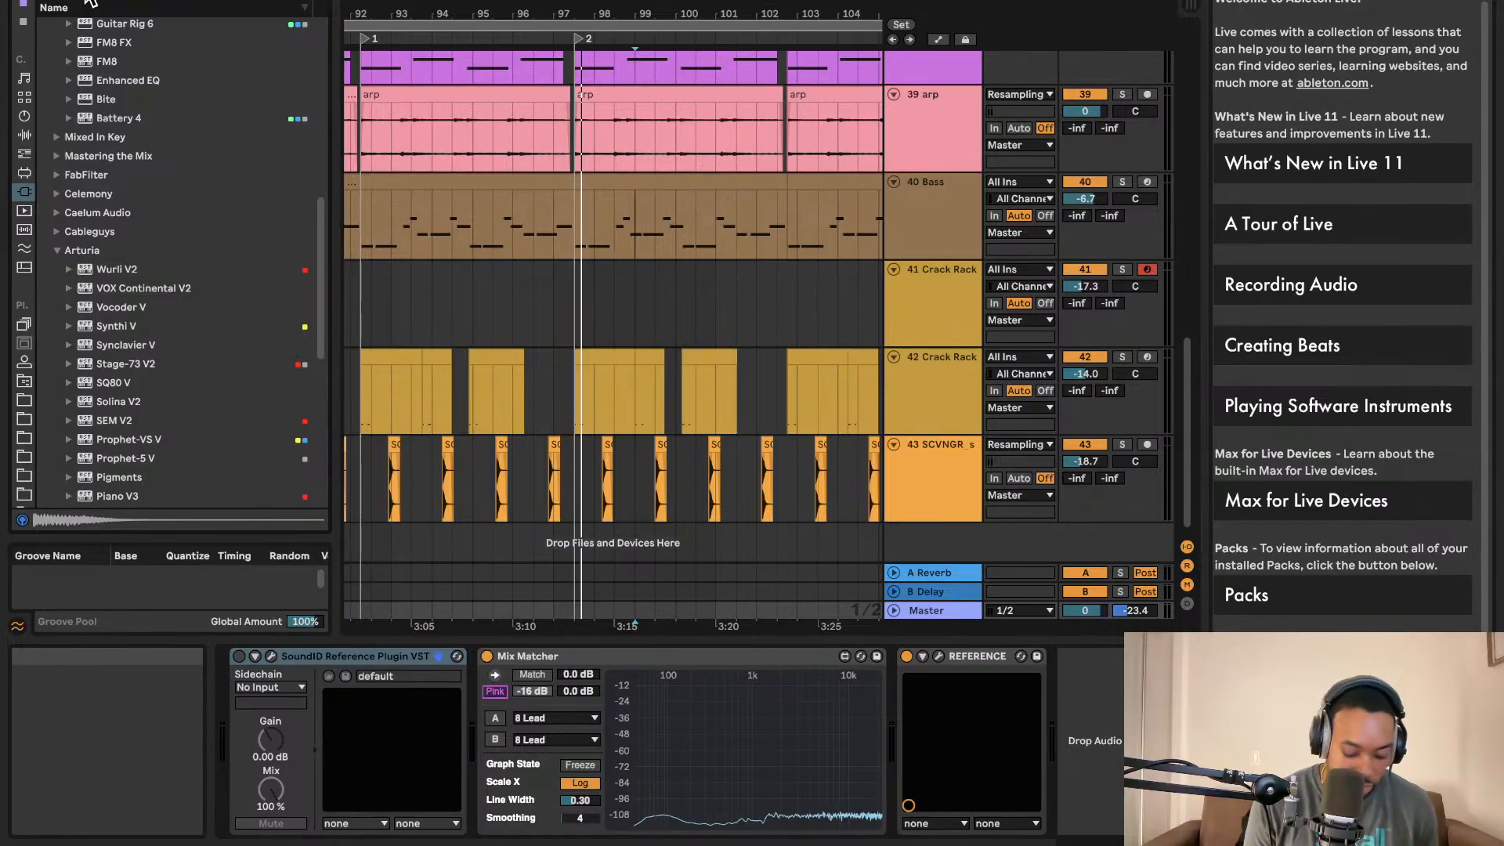
pyautogui.write('se')
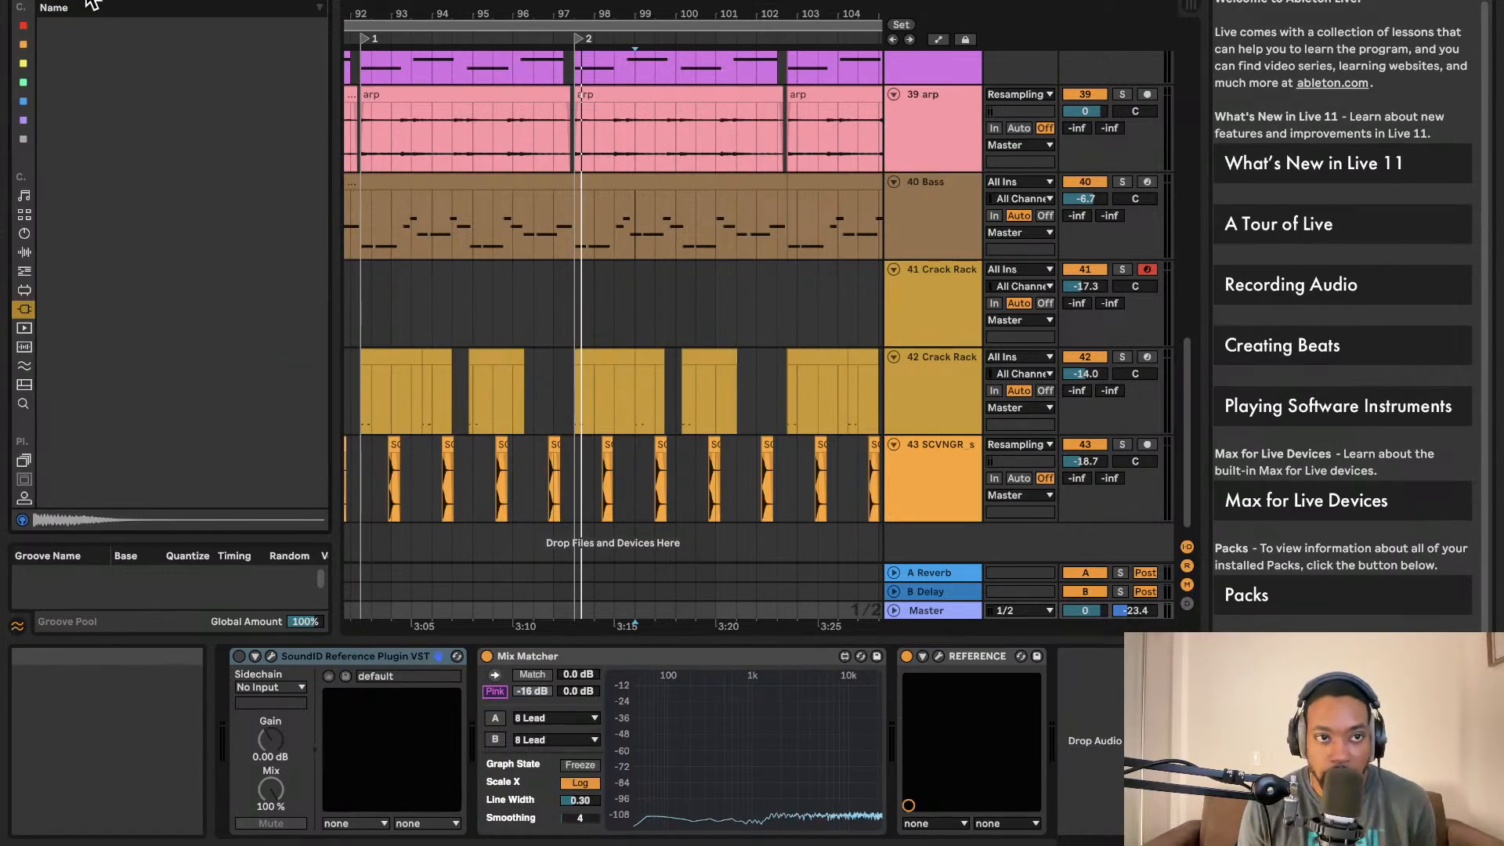
pyautogui.click(23, 290)
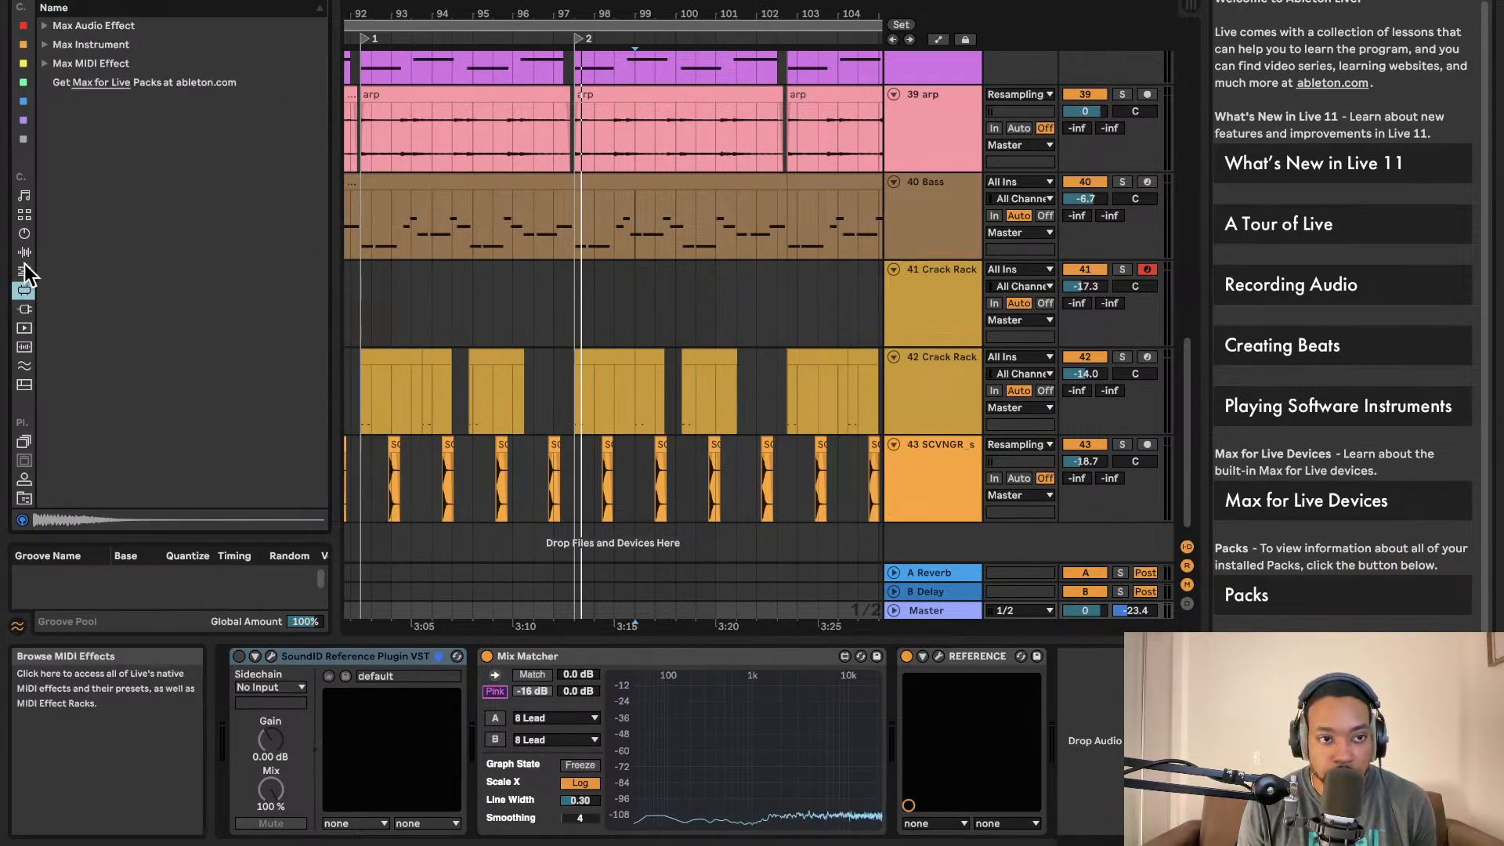
# - Add a Limiter to the Master chain, insert a Utility directly after REFERENCE, and check the Master level in the Session mixer
pyautogui.click(24, 253)
pyautogui.moveTo(98, 157); pyautogui.dragTo(680, 382)
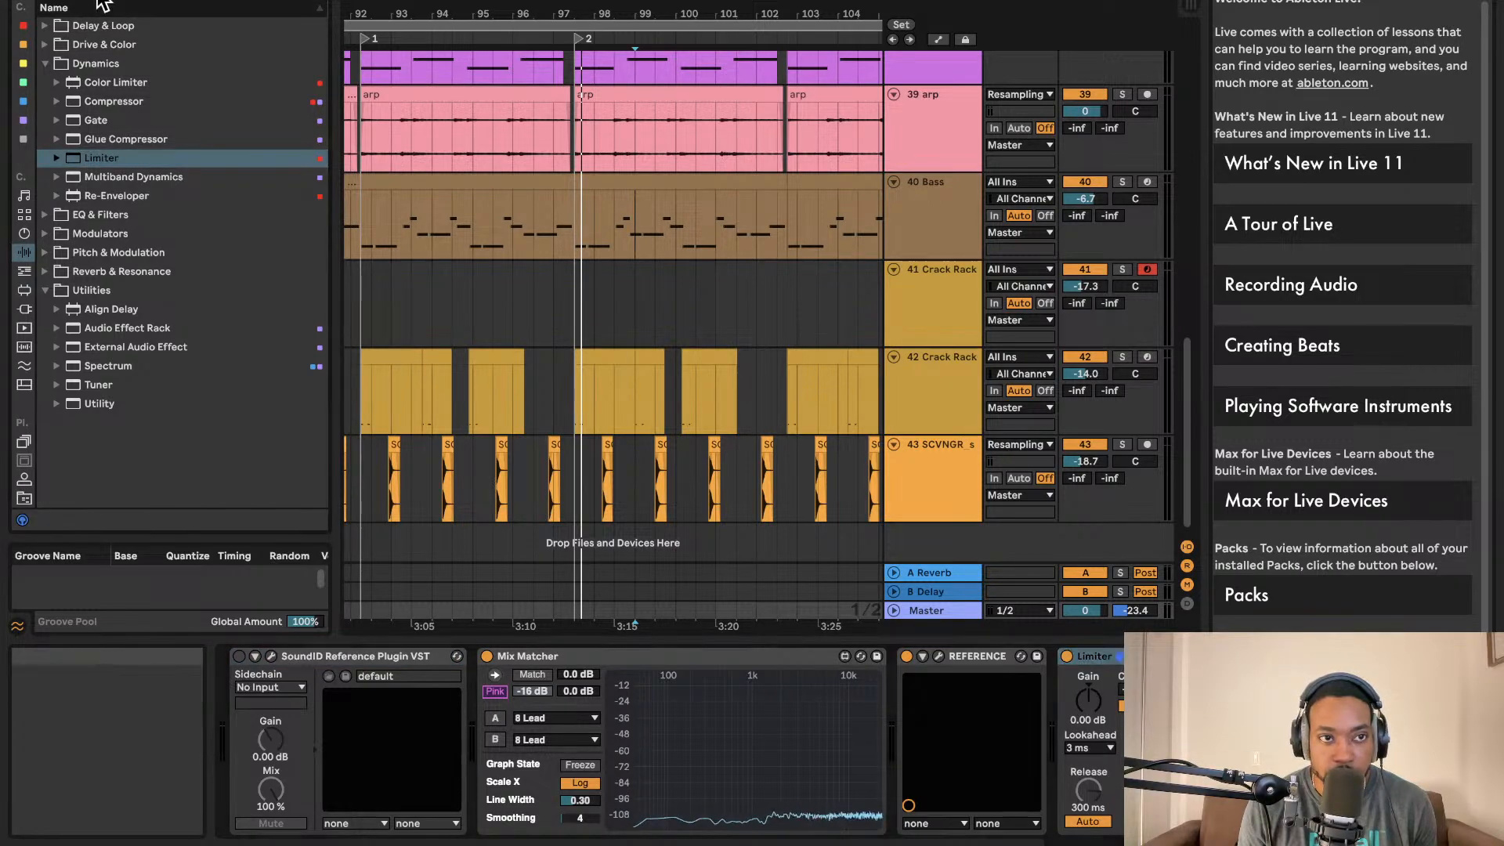
pyautogui.write('util')
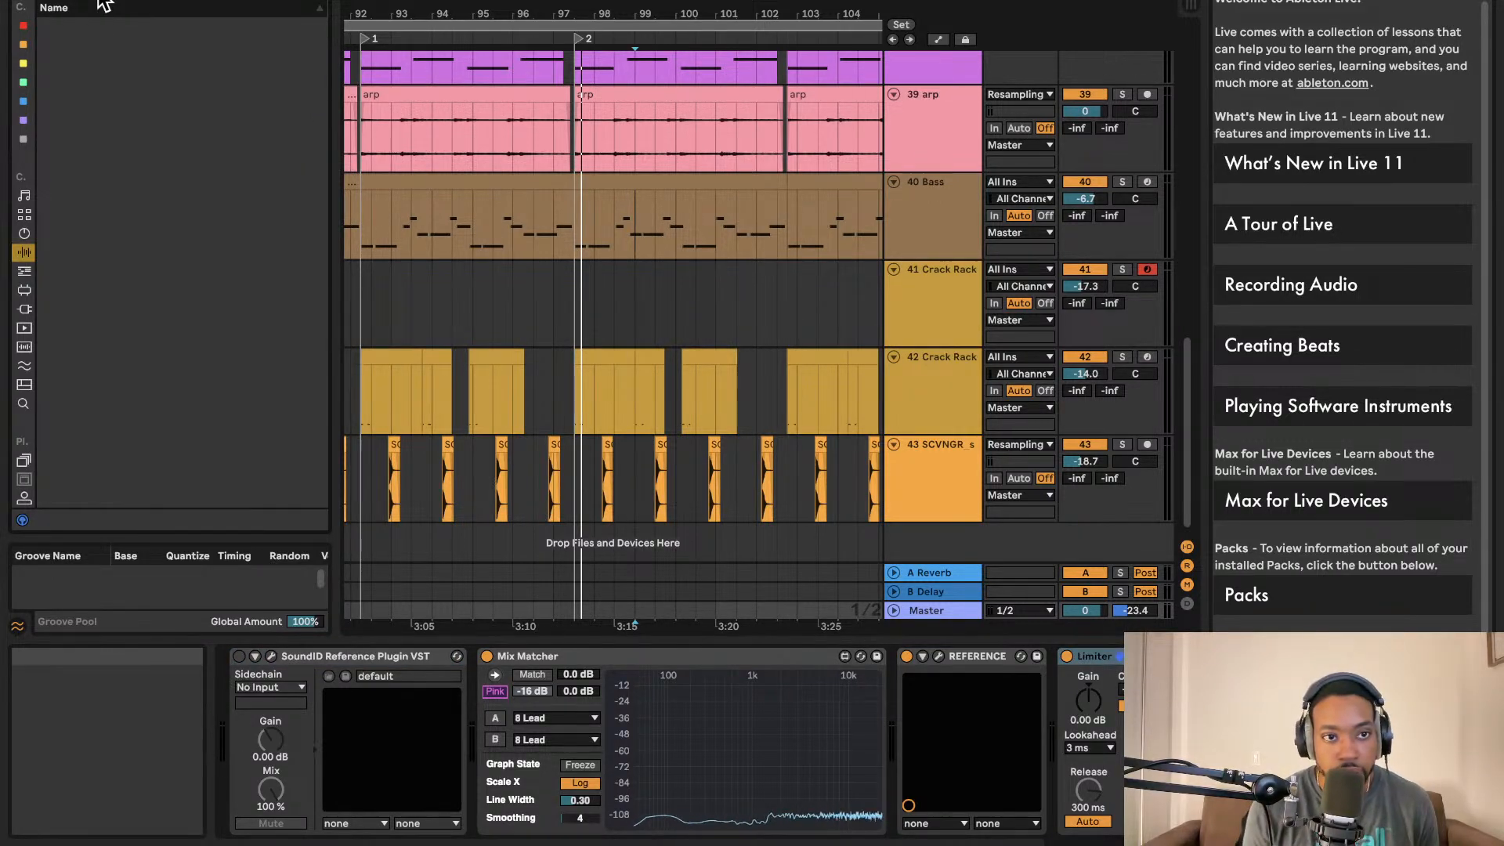
pyautogui.moveTo(96, 146); pyautogui.dragTo(1119, 666)
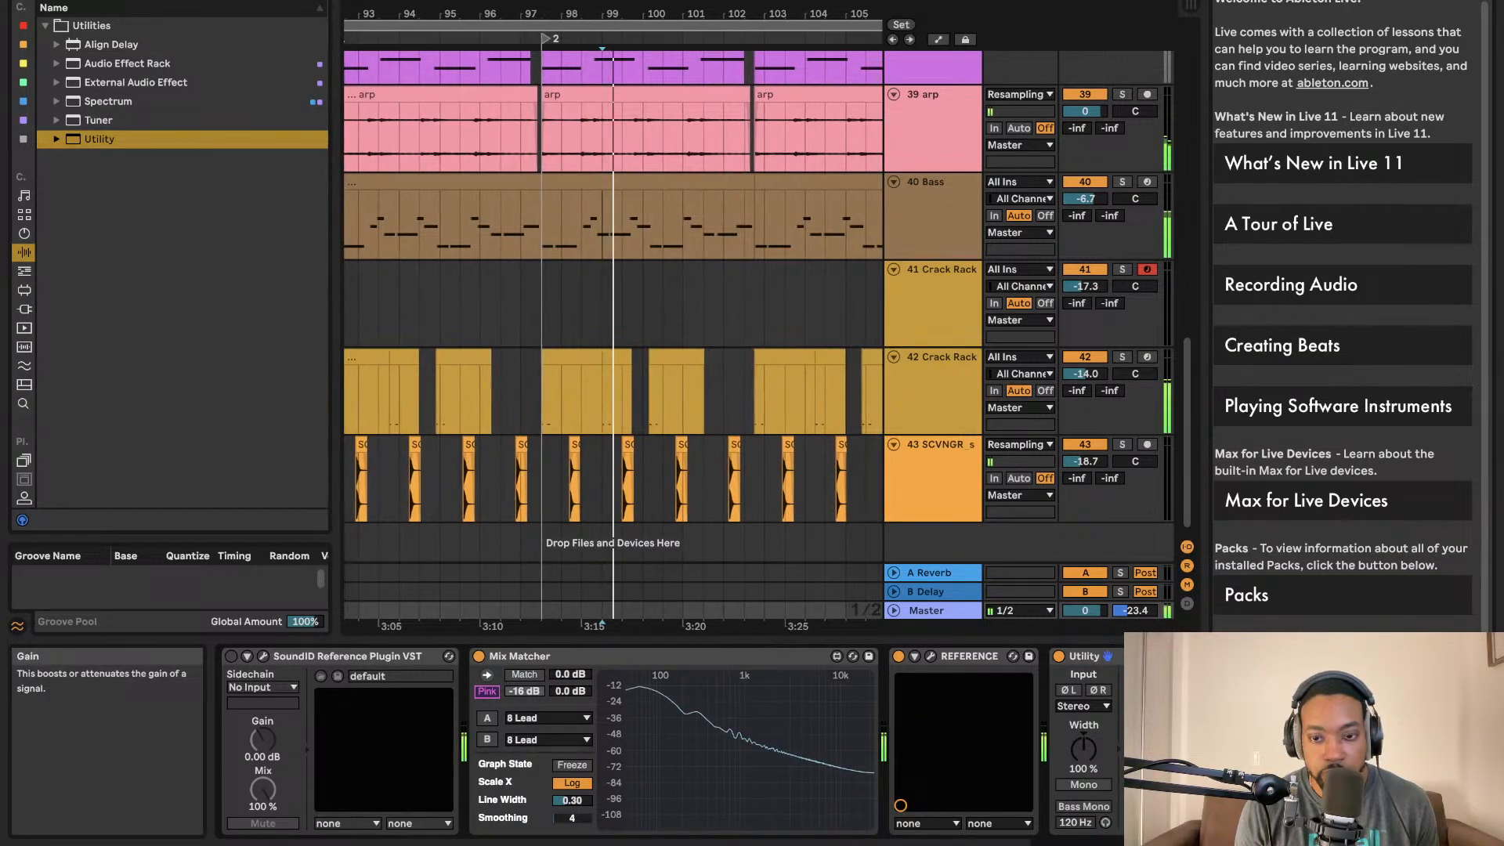
pyautogui.press('Tab')
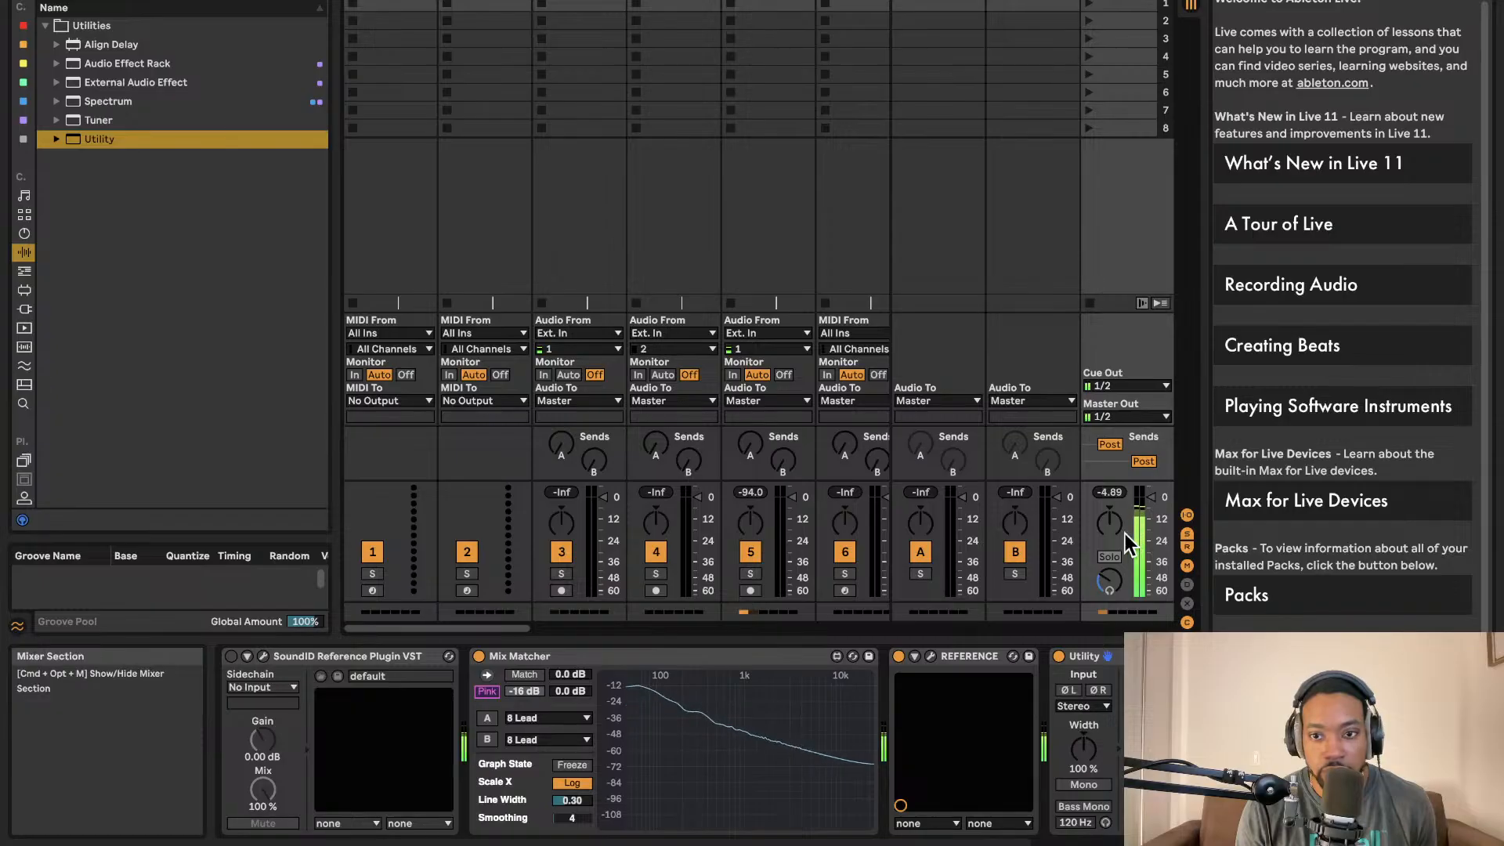
pyautogui.press('Tab')
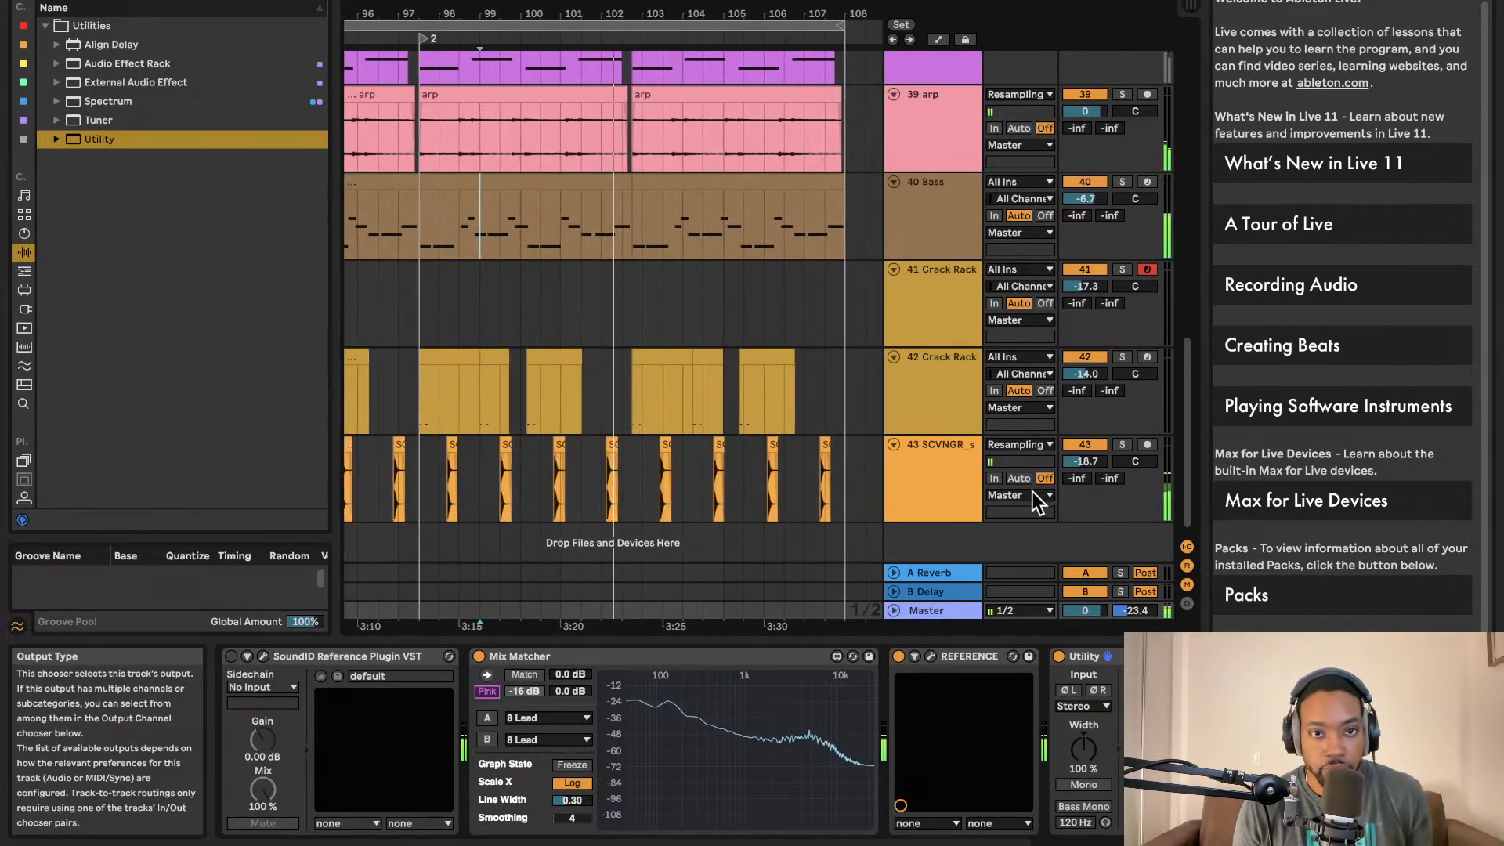
# - Duplicate the whole looped section beginning at bar 87 directly after itself and add a locator at the start of the copy
pyautogui.keyDown('super'); pyautogui.scroll(-5, 550, 134); pyautogui.keyUp('super')
pyautogui.hscroll(-5, 552, 130)
pyautogui.hscroll(2, 552, 131)
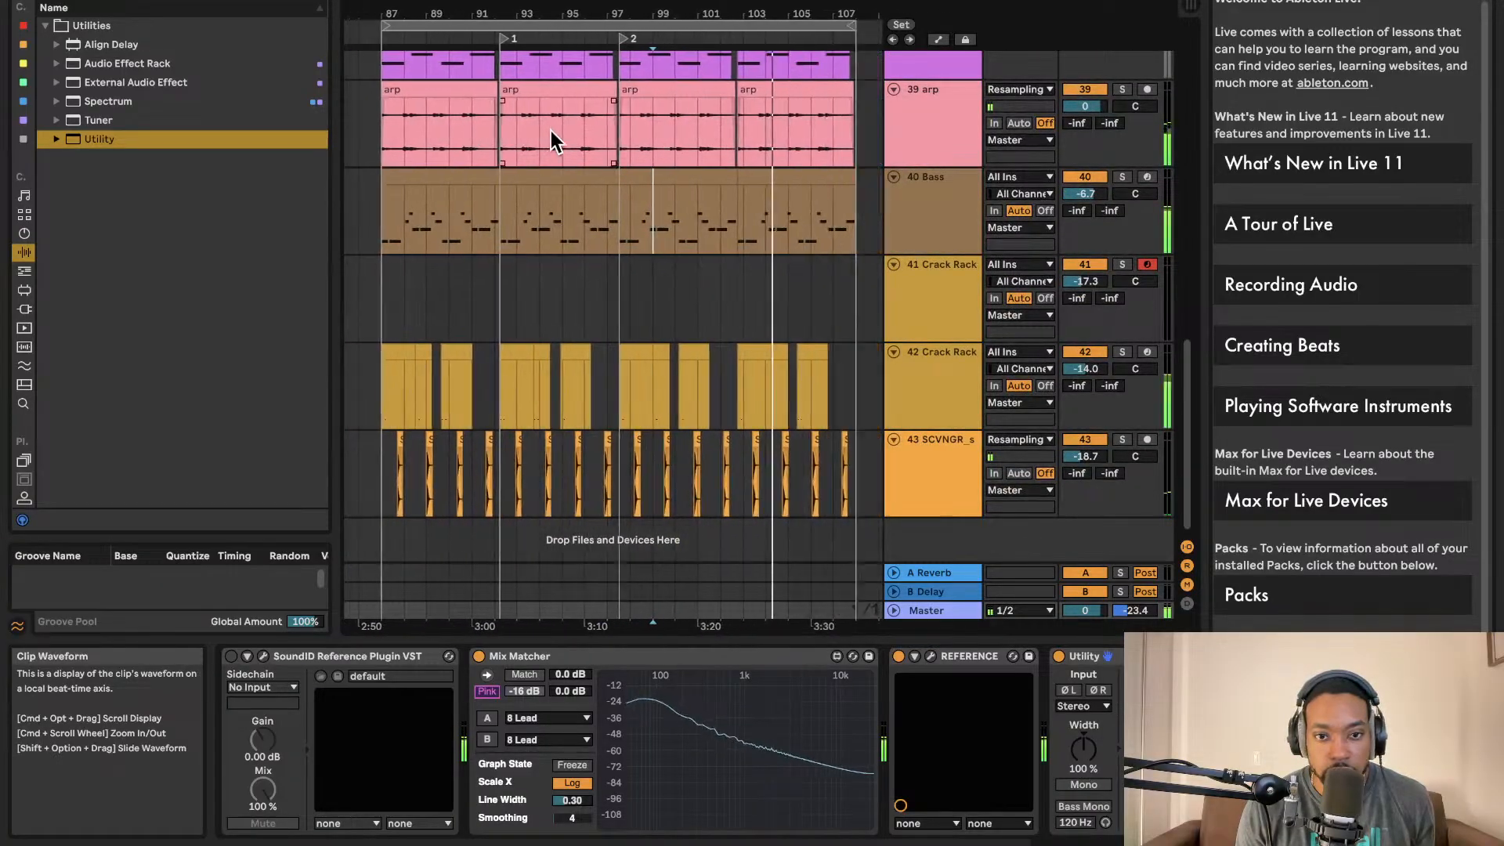
pyautogui.keyDown('super'); pyautogui.scroll(2, 552, 129); pyautogui.keyUp('super')
pyautogui.keyDown('super'); pyautogui.scroll(-2, 551, 129); pyautogui.keyUp('super')
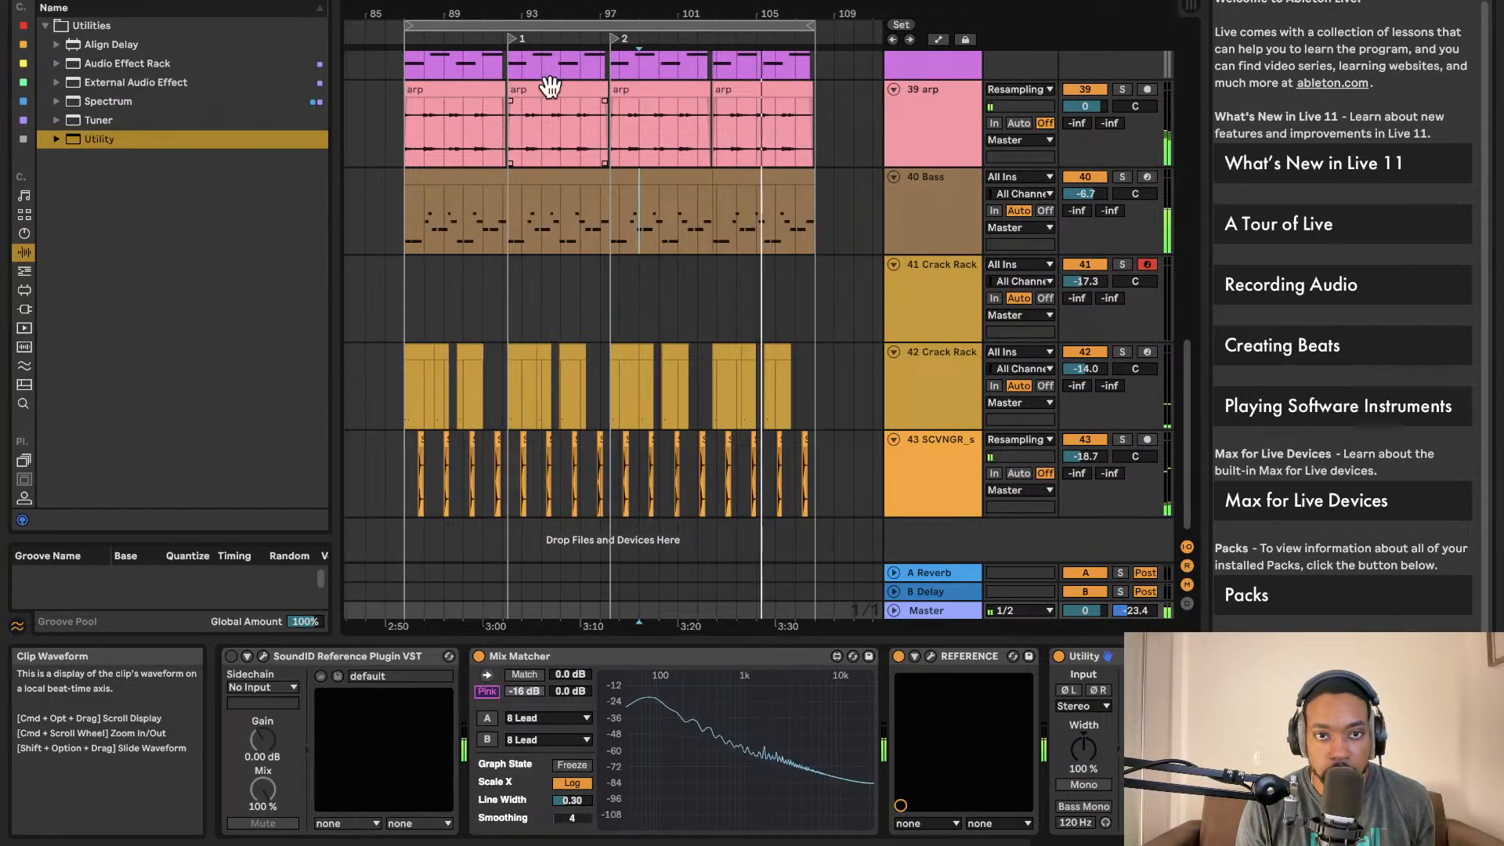
pyautogui.click(548, 25)
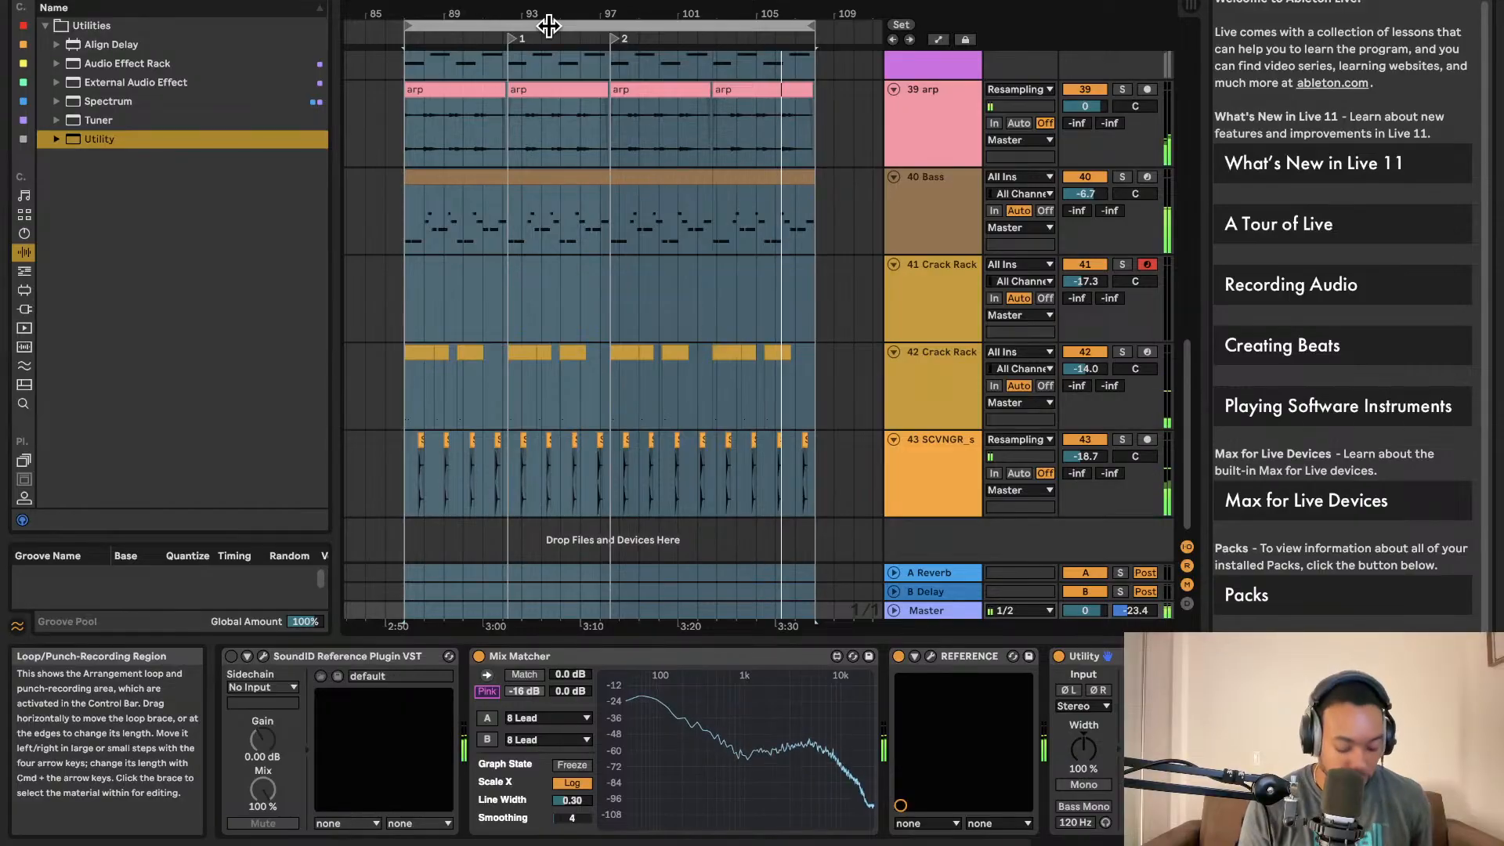
pyautogui.press('Right')
pyautogui.rightClick(371, 44)
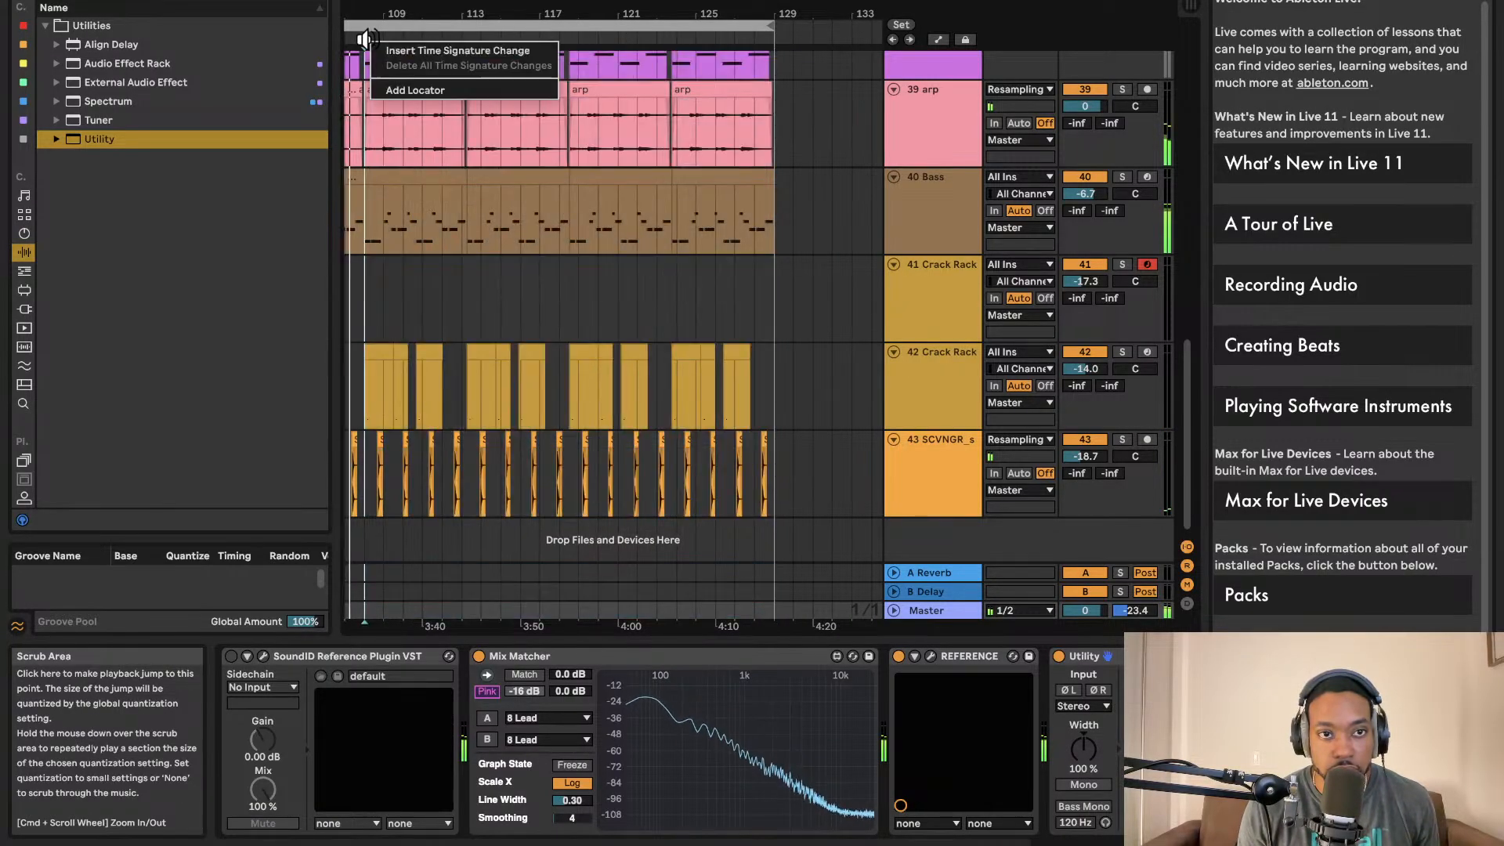
pyautogui.click(394, 81)
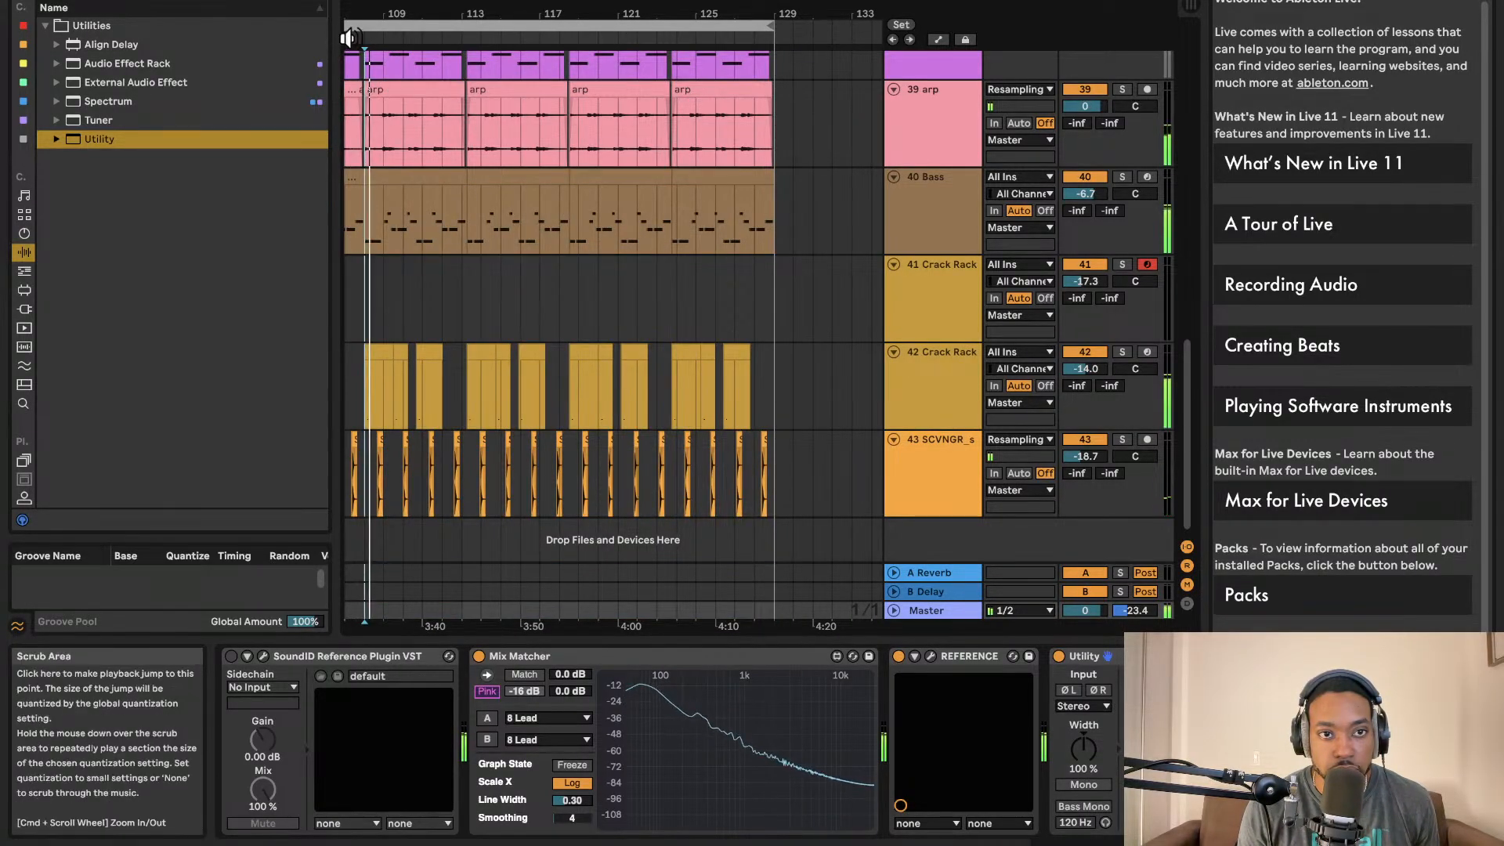
pyautogui.rightClick(365, 41)
pyautogui.click(406, 81)
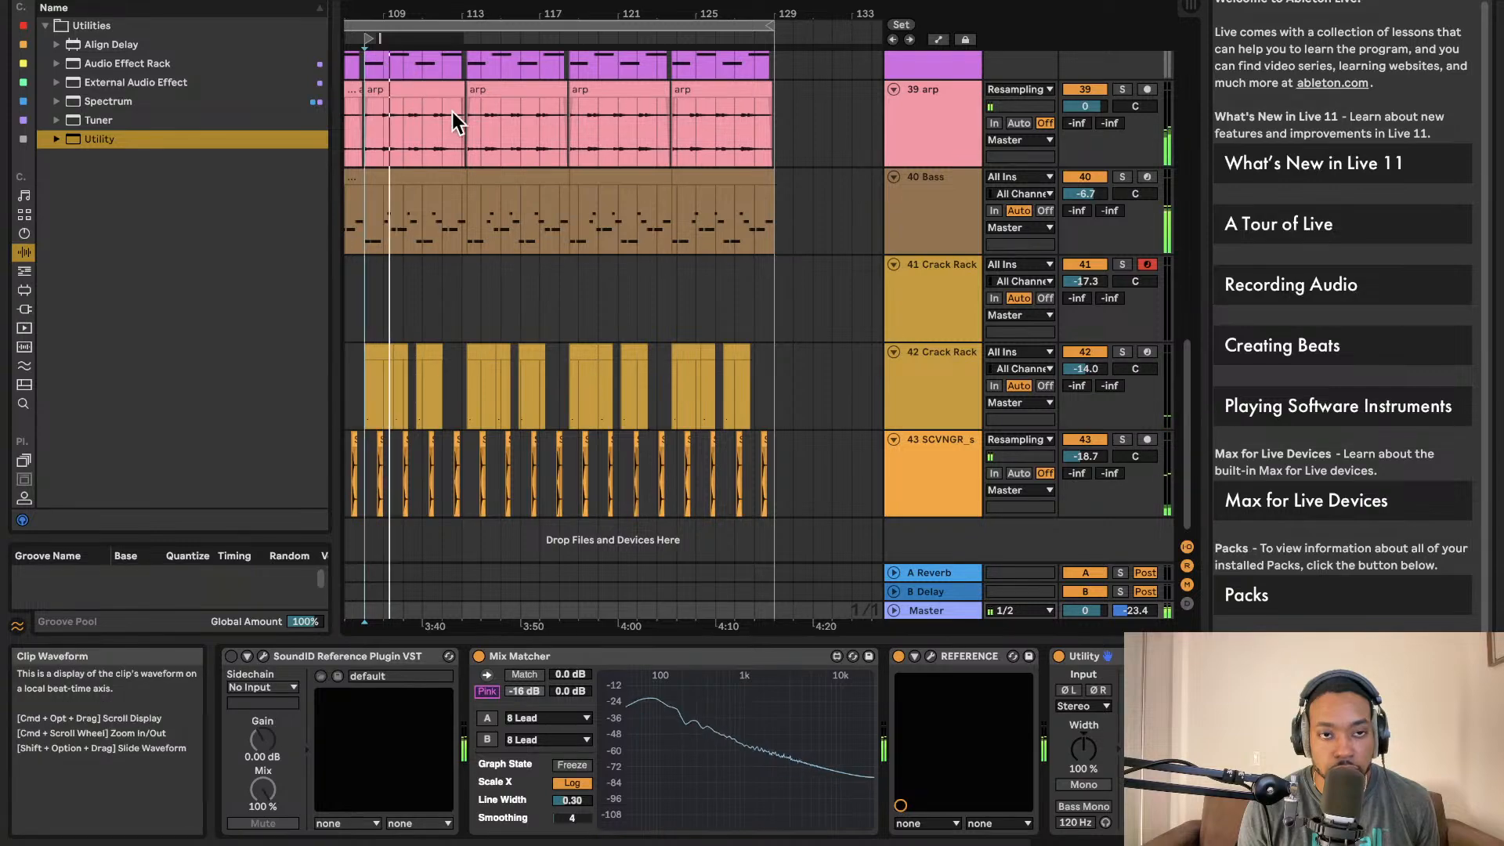
# - Set the playback position on track 41 Crack Rack at about bar 118 and play the arrangement from there
pyautogui.click(588, 324)
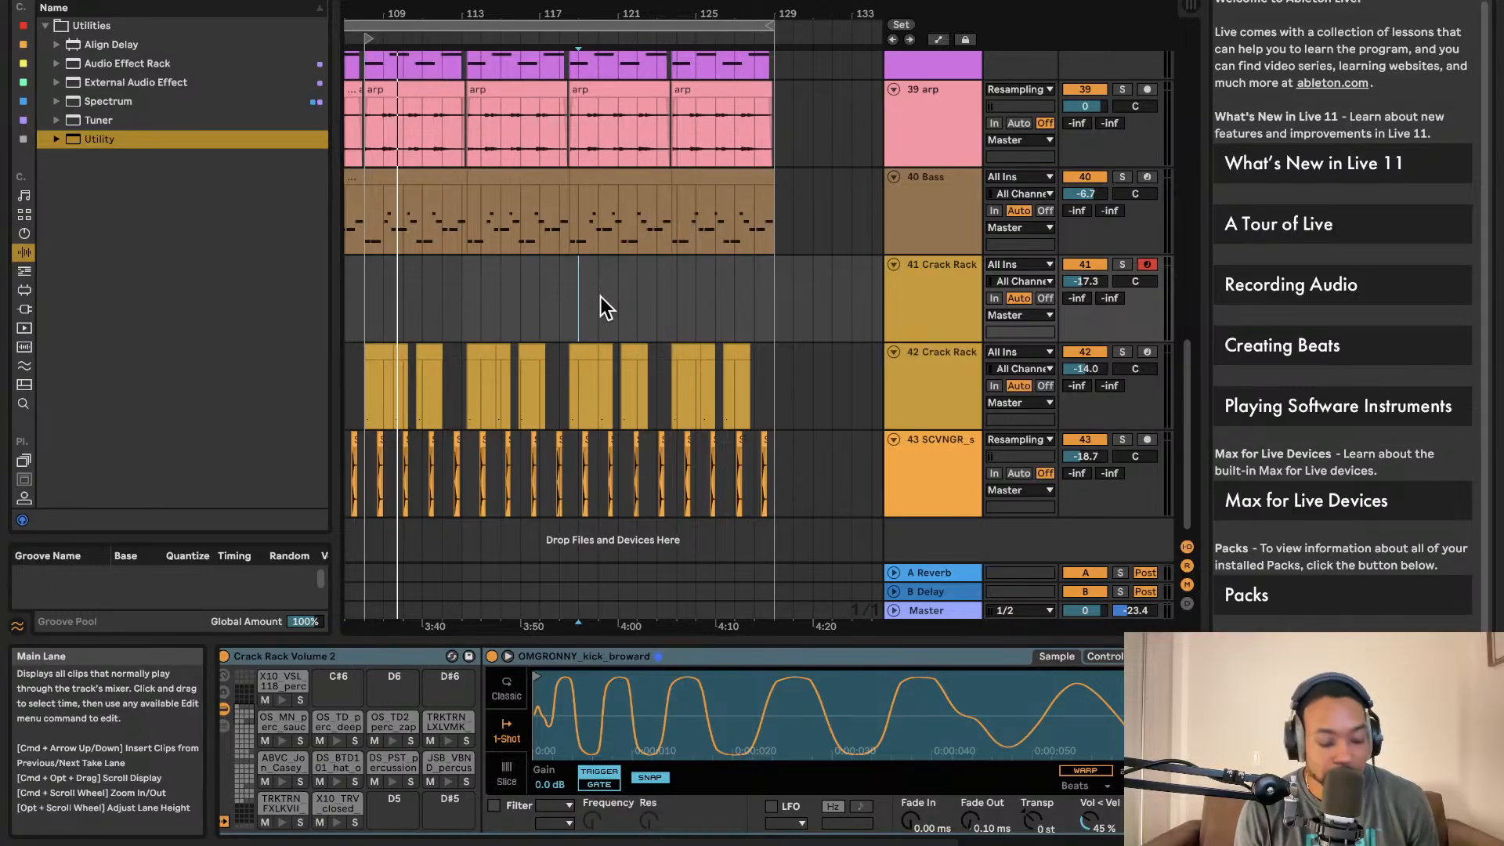
pyautogui.press('space')
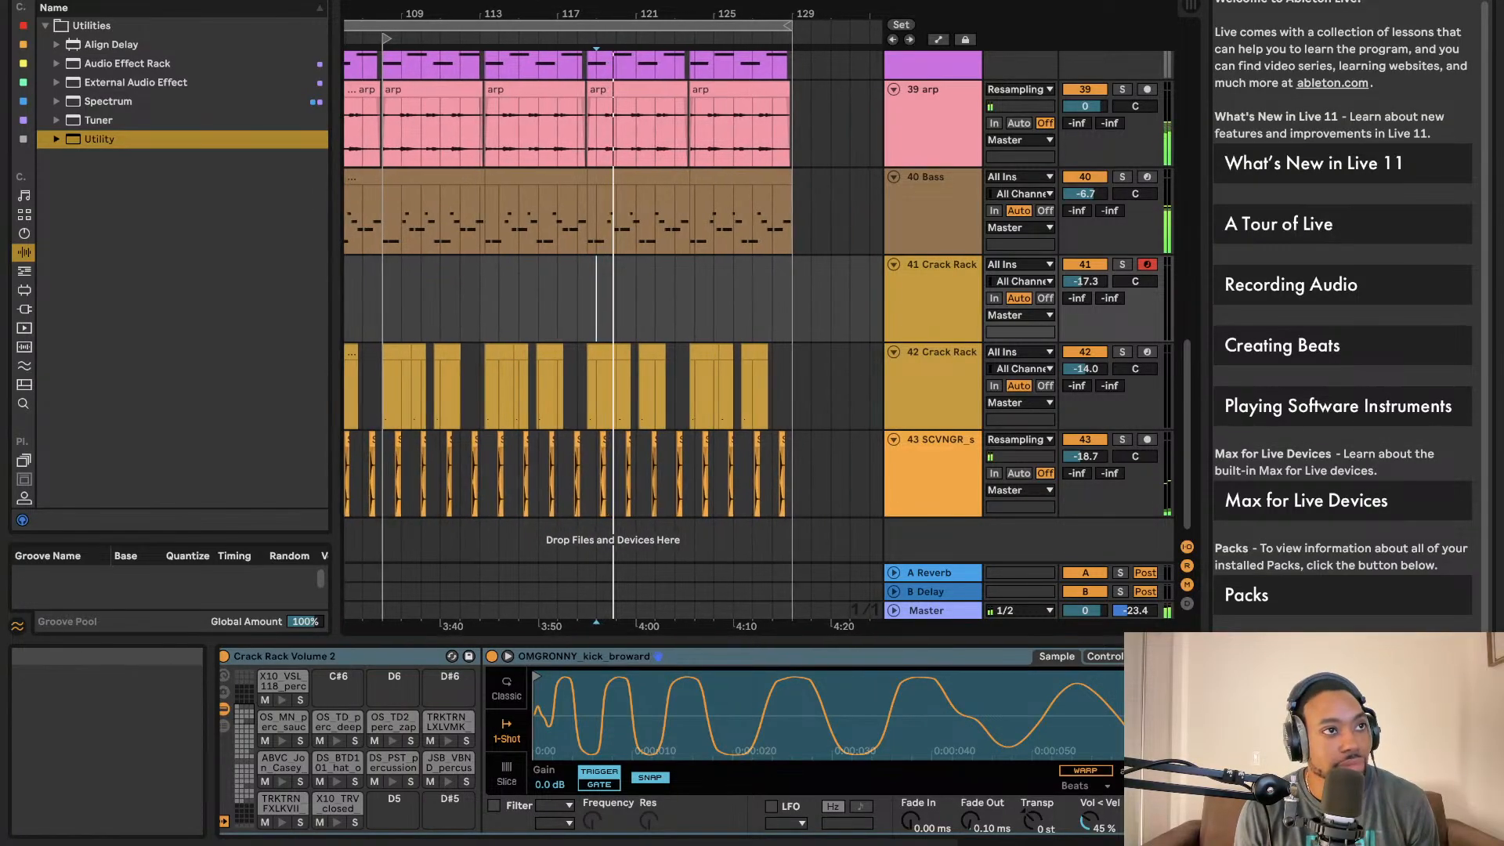